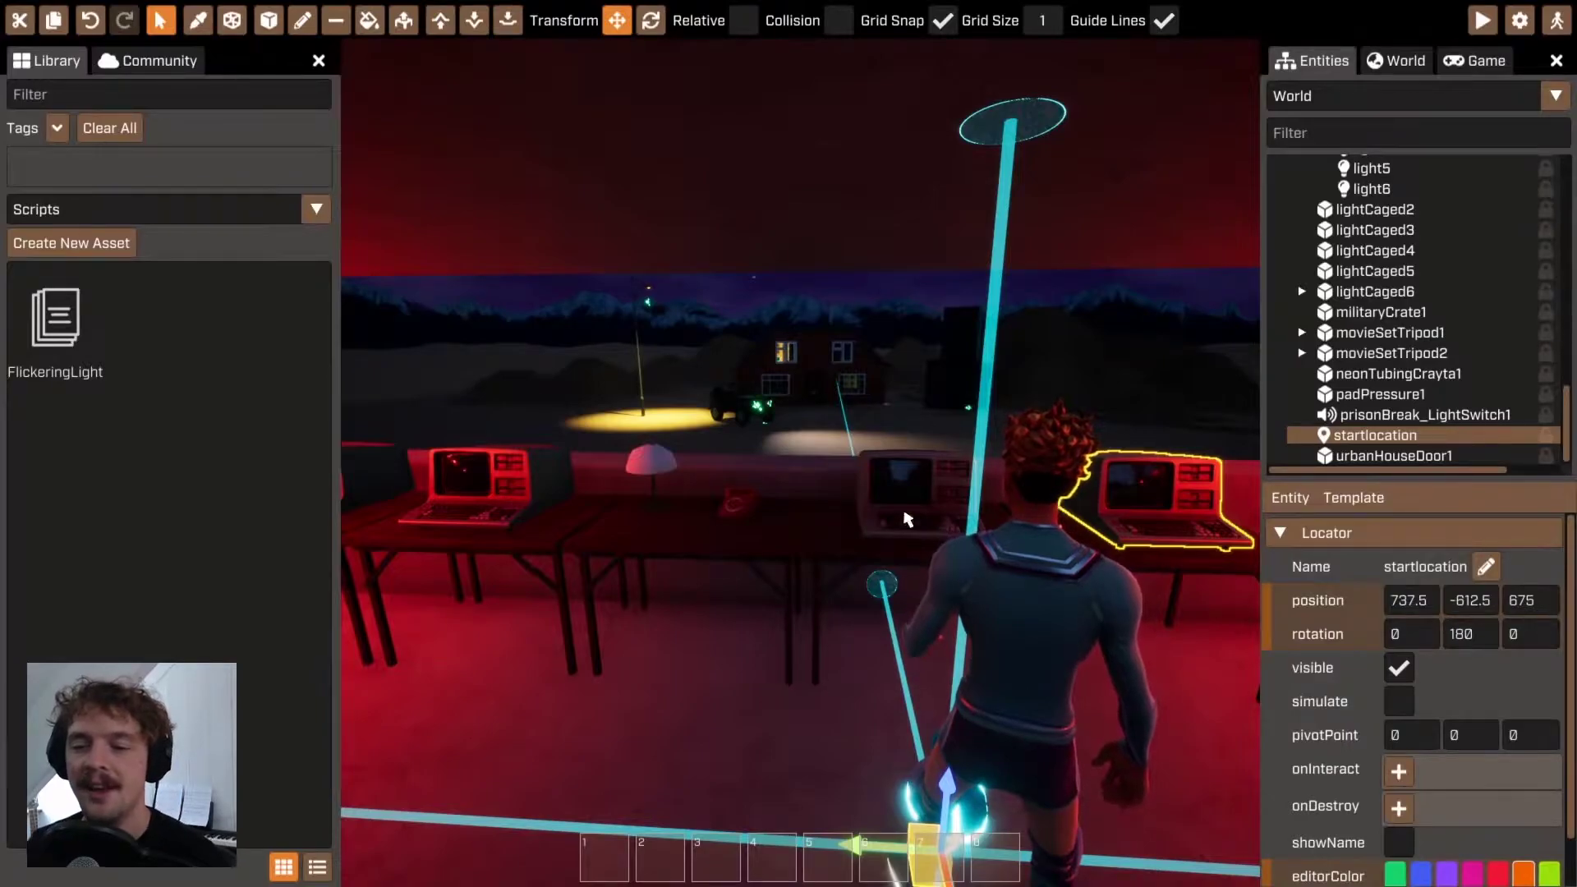
Step: Bring the camera to the desk computers and select the lamp post's light3
right_drag(901, 519, 646, 412)
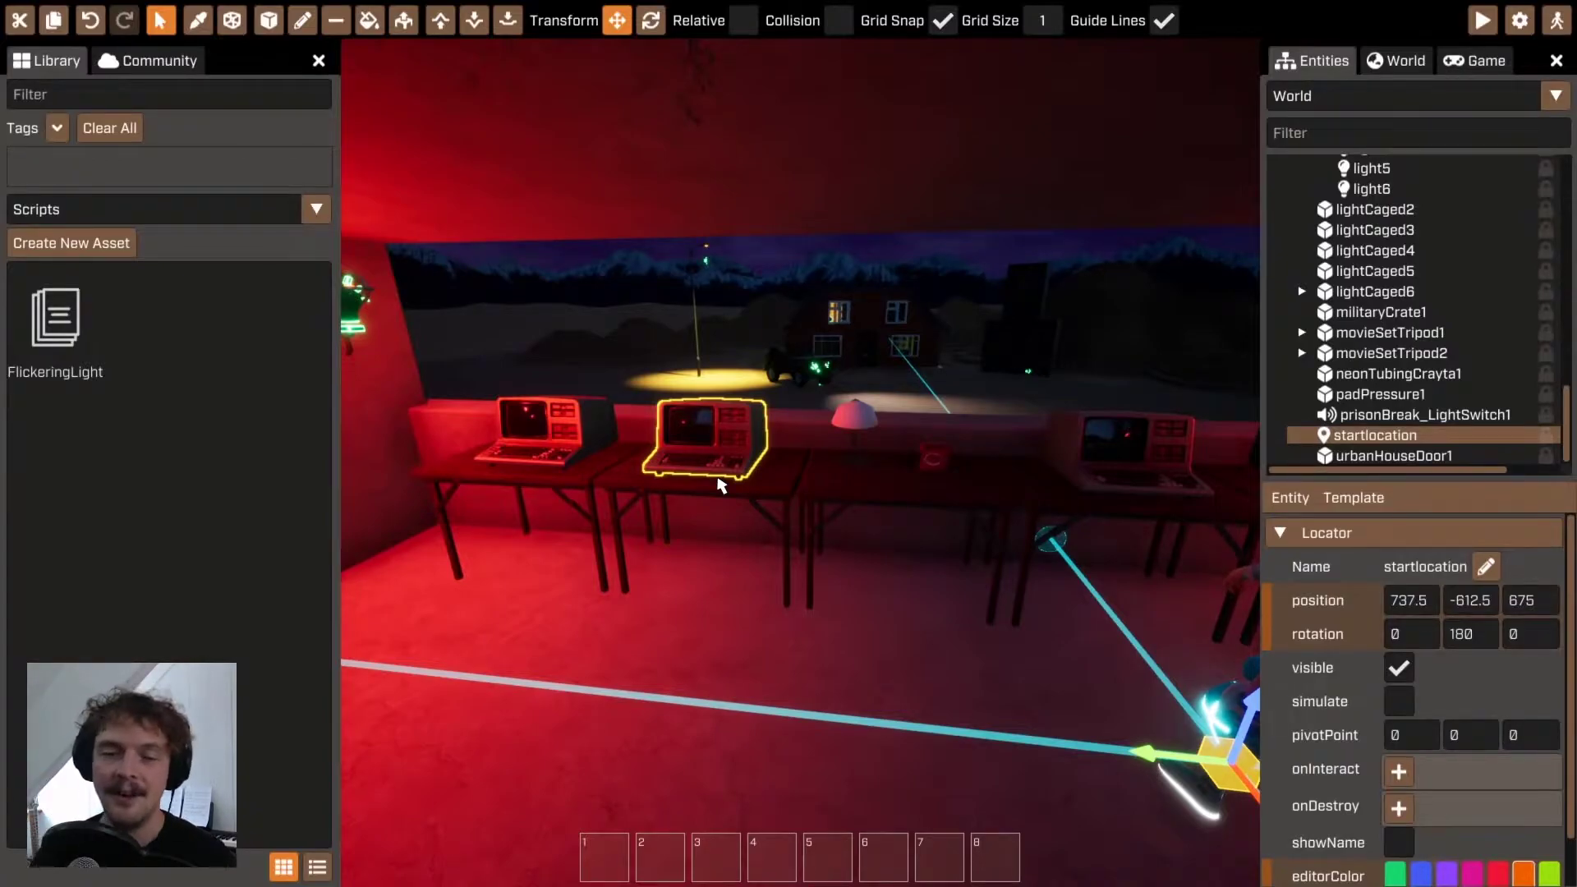
right_drag(999, 633, 930, 569)
key(w)
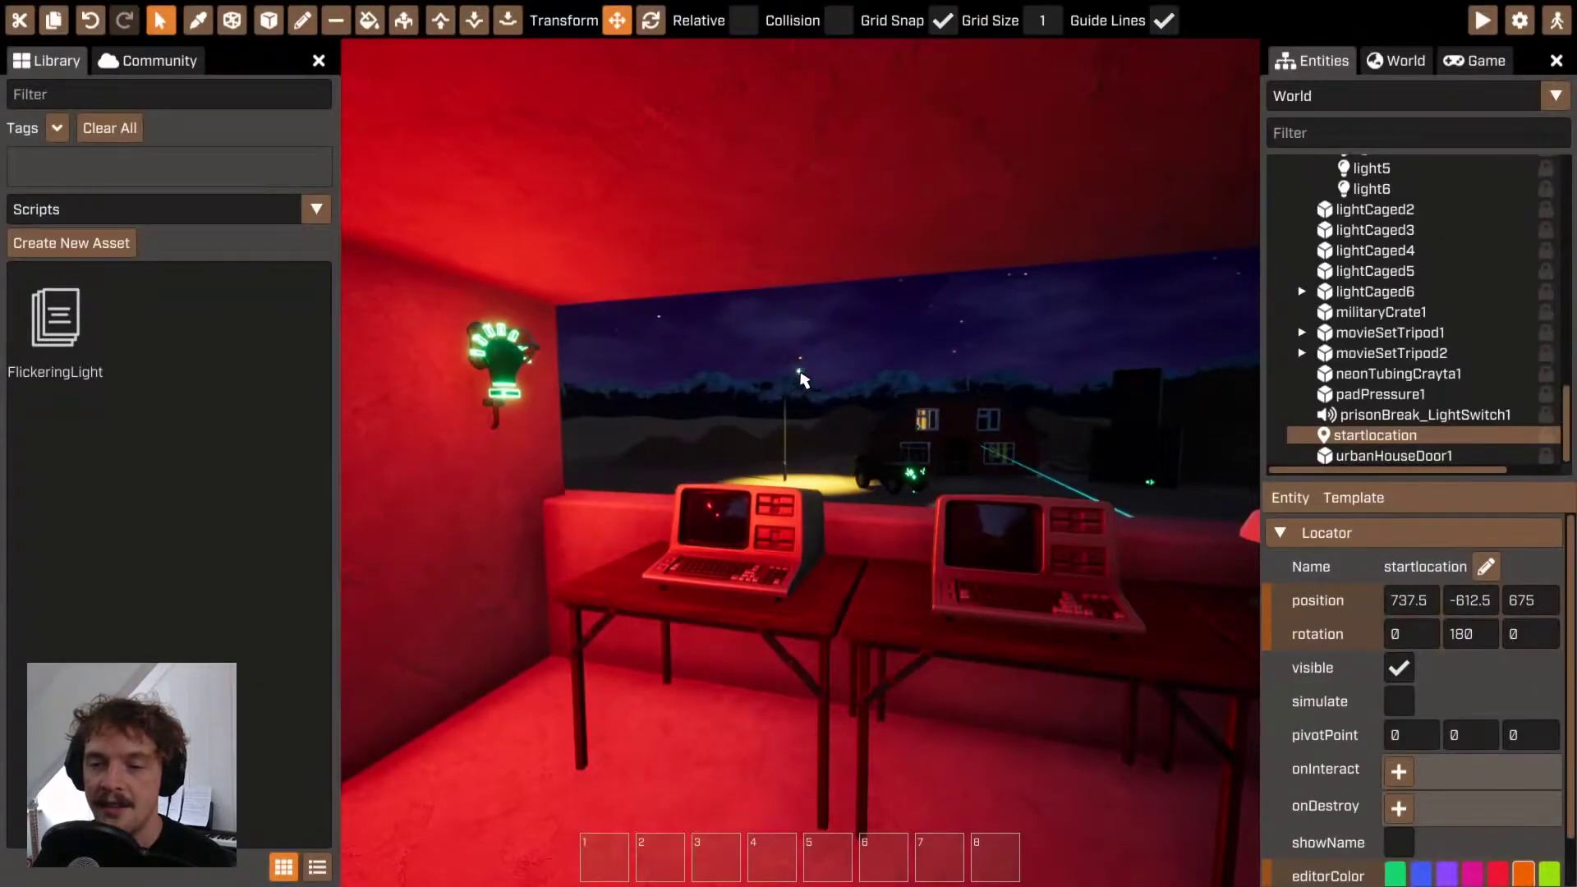
click(803, 380)
scroll(1408, 197, up, 2)
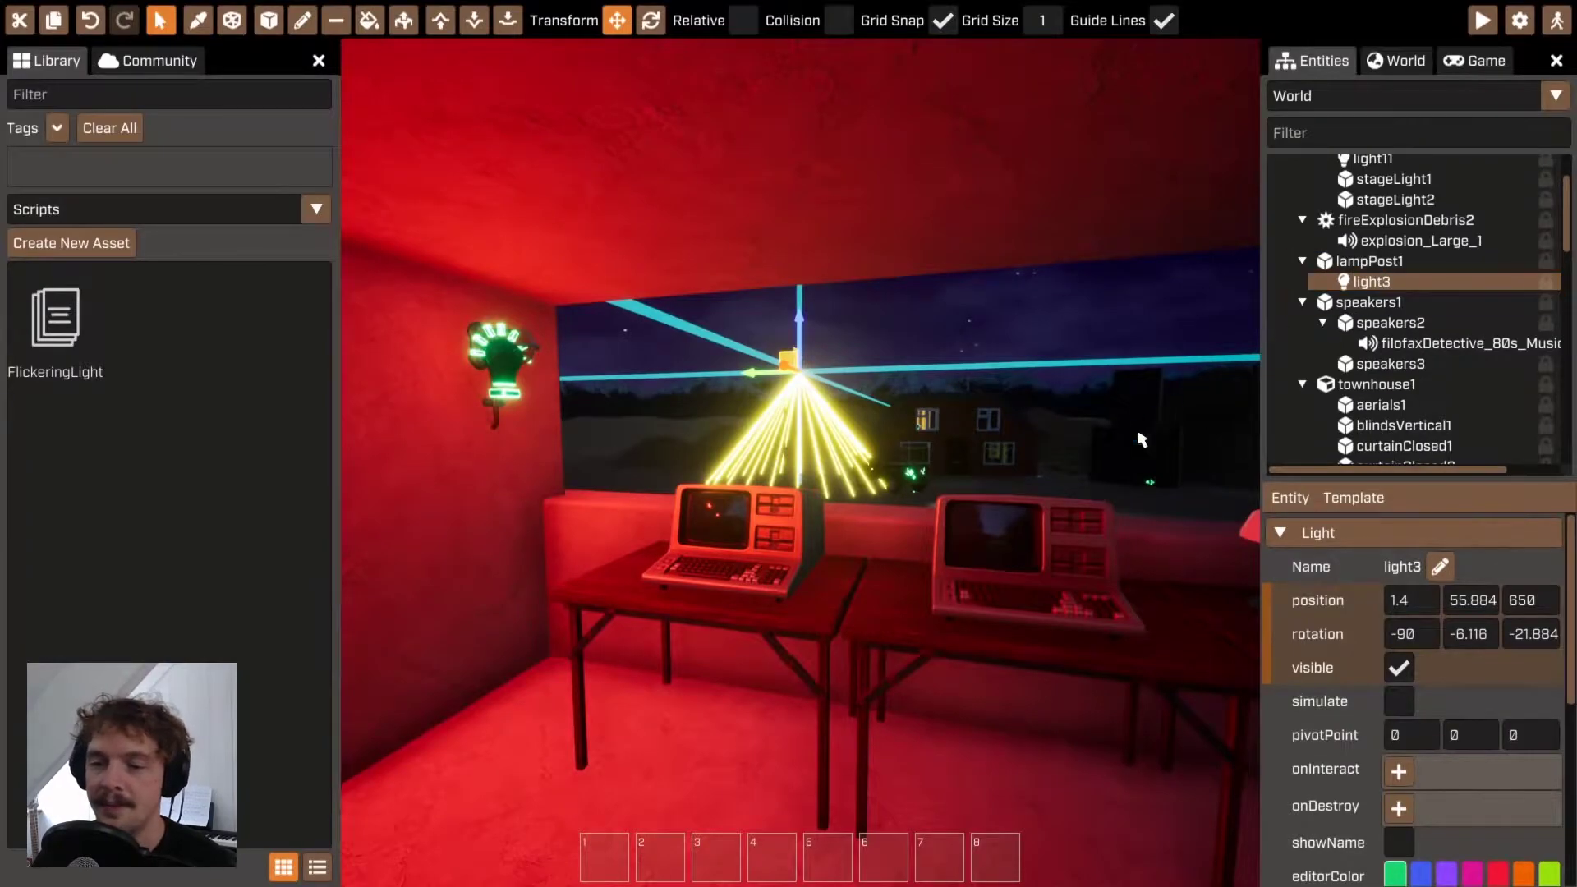
key(a)
key(d)
key(w)
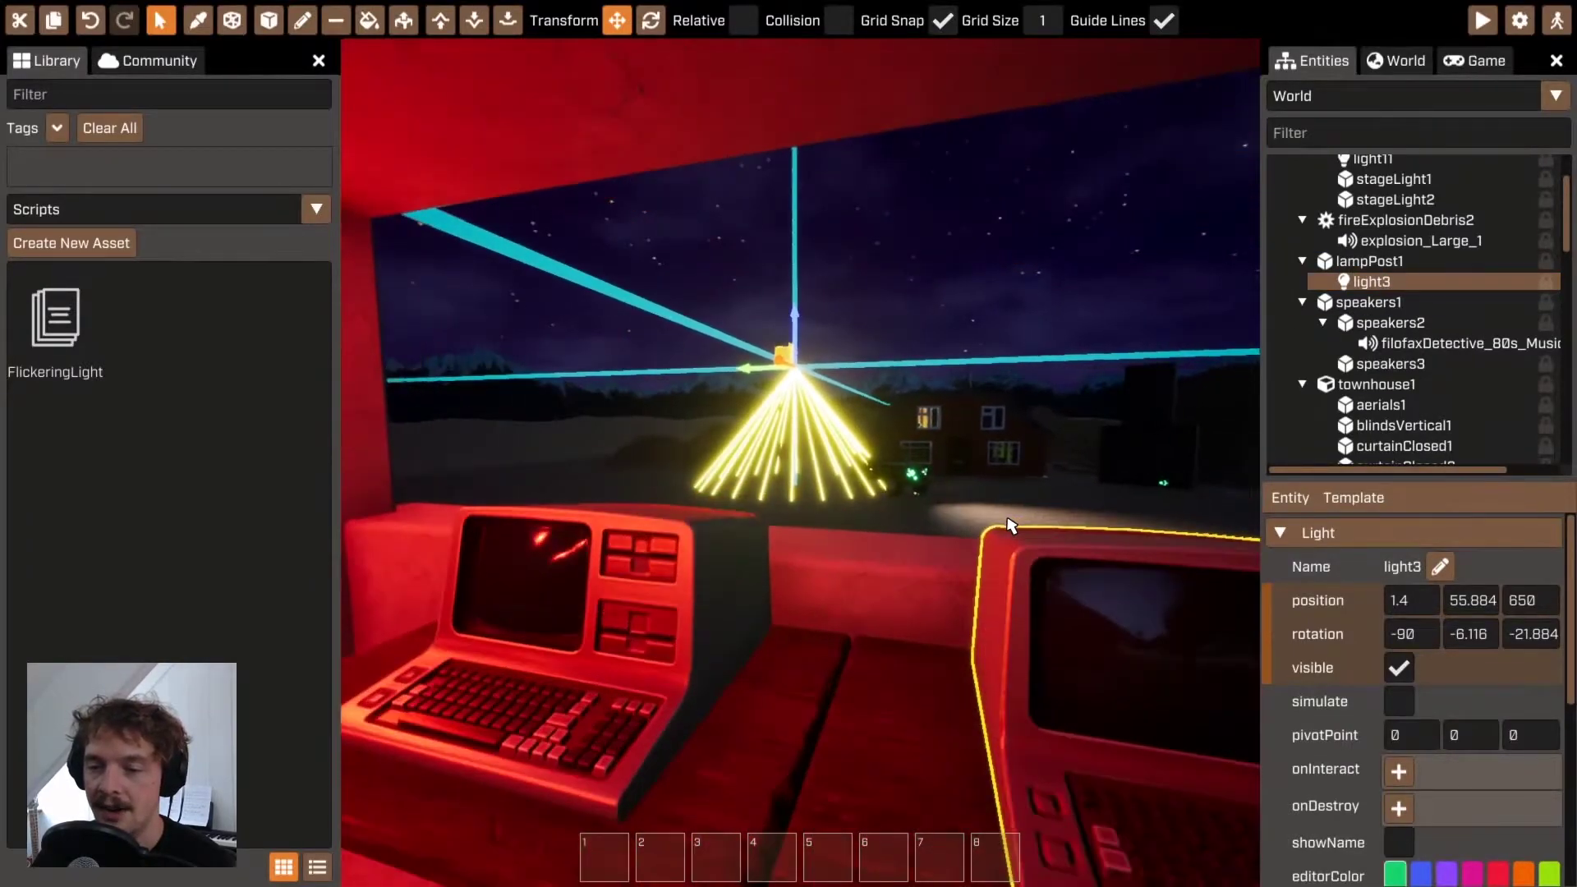
key(s)
Step: Toggle light3's visibility off and on twice, leaving it visible, then enter play mode with F5
click(1291, 499)
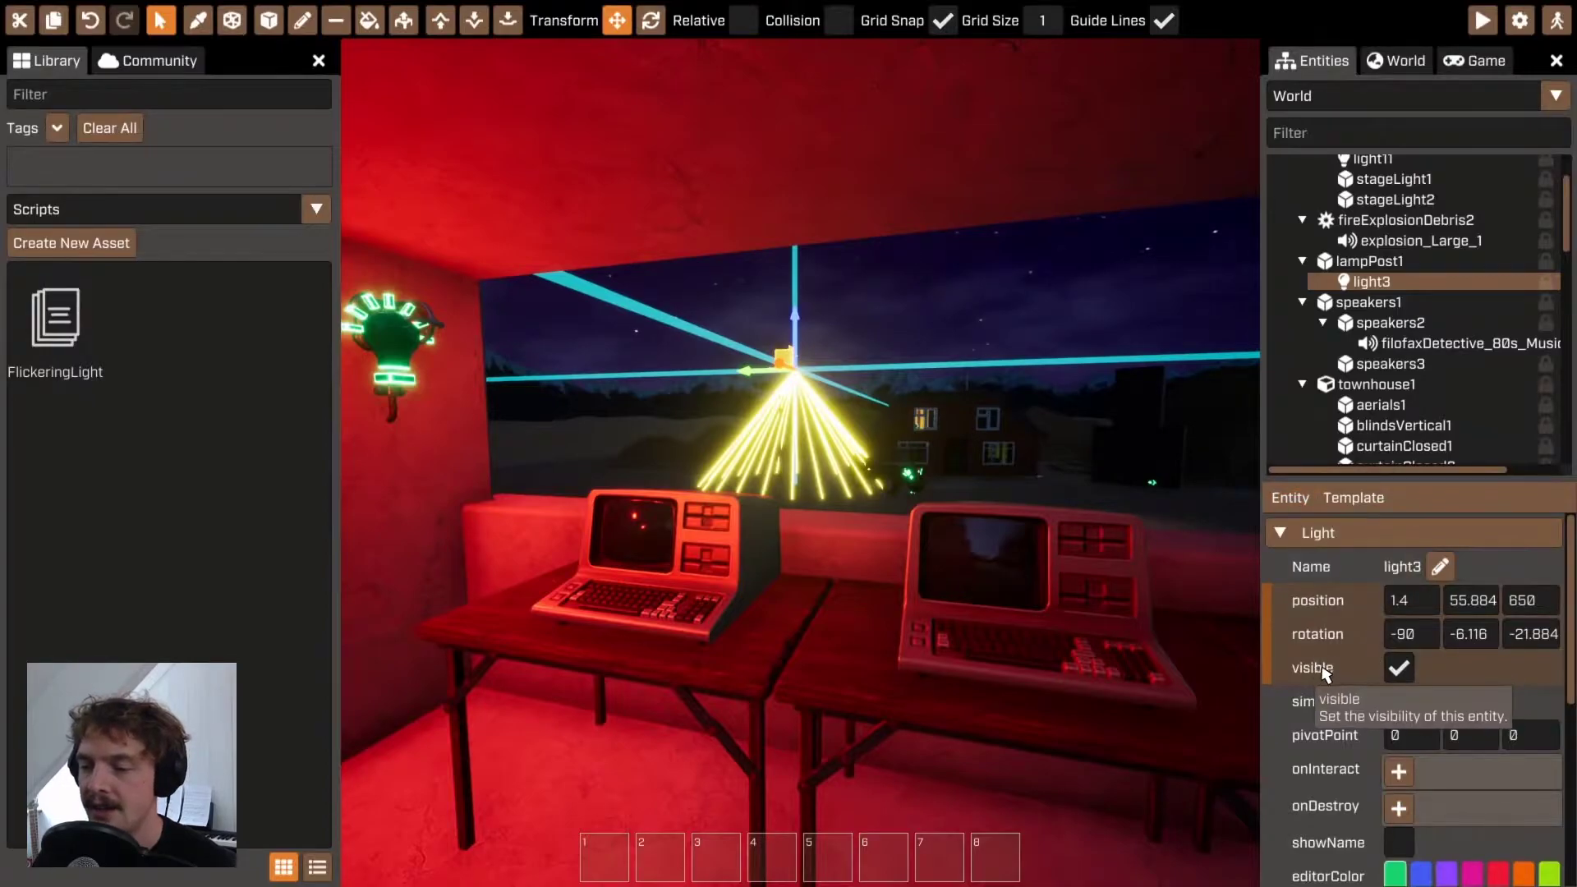
click(1400, 670)
click(1401, 670)
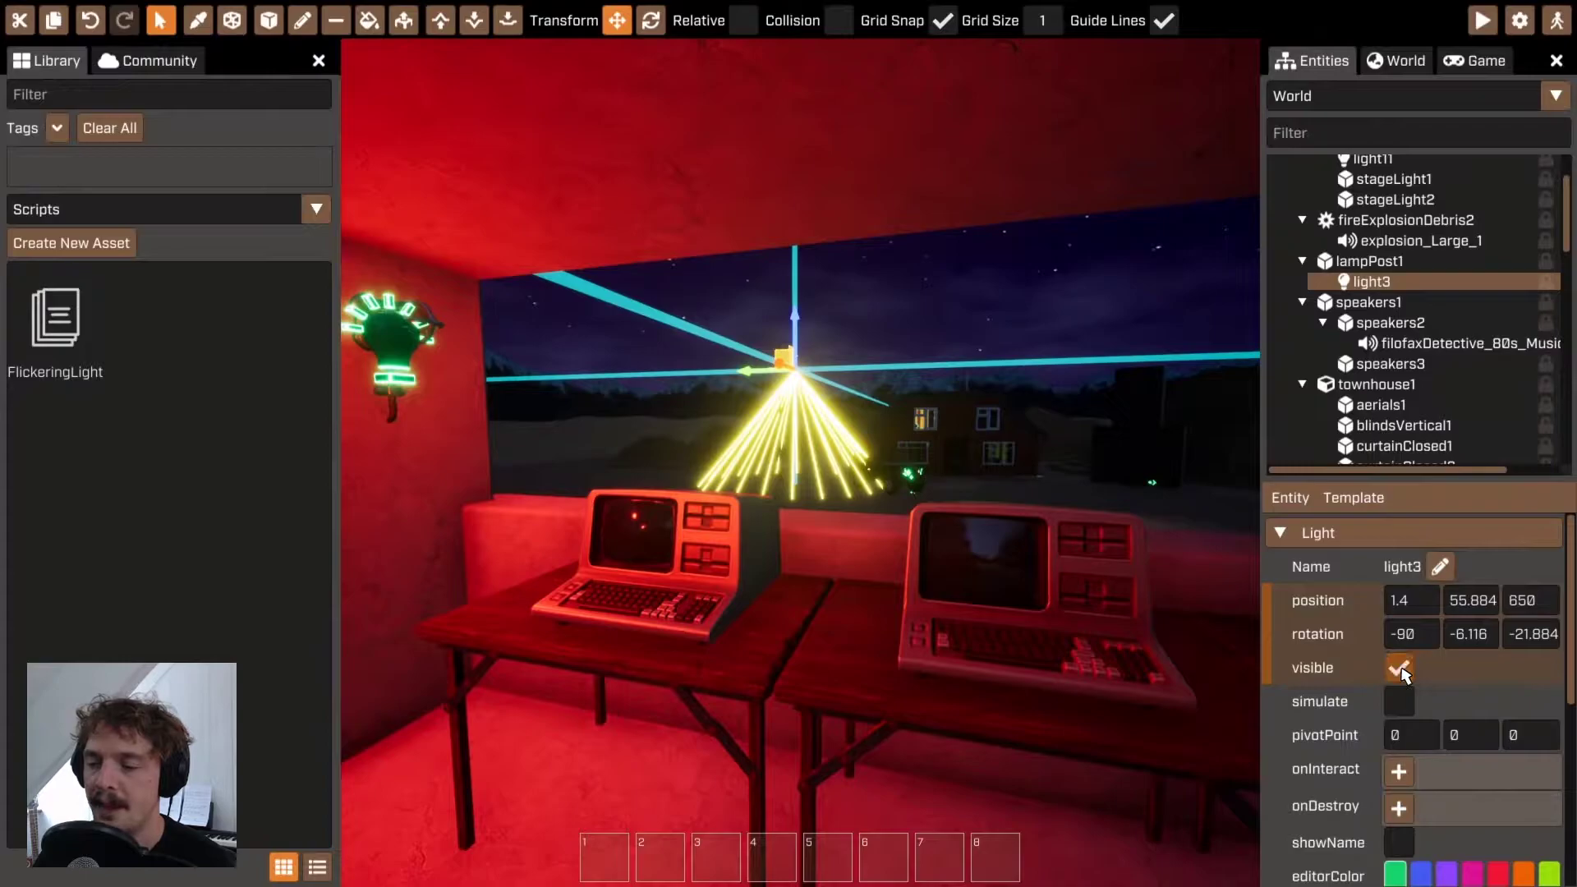
click(1402, 671)
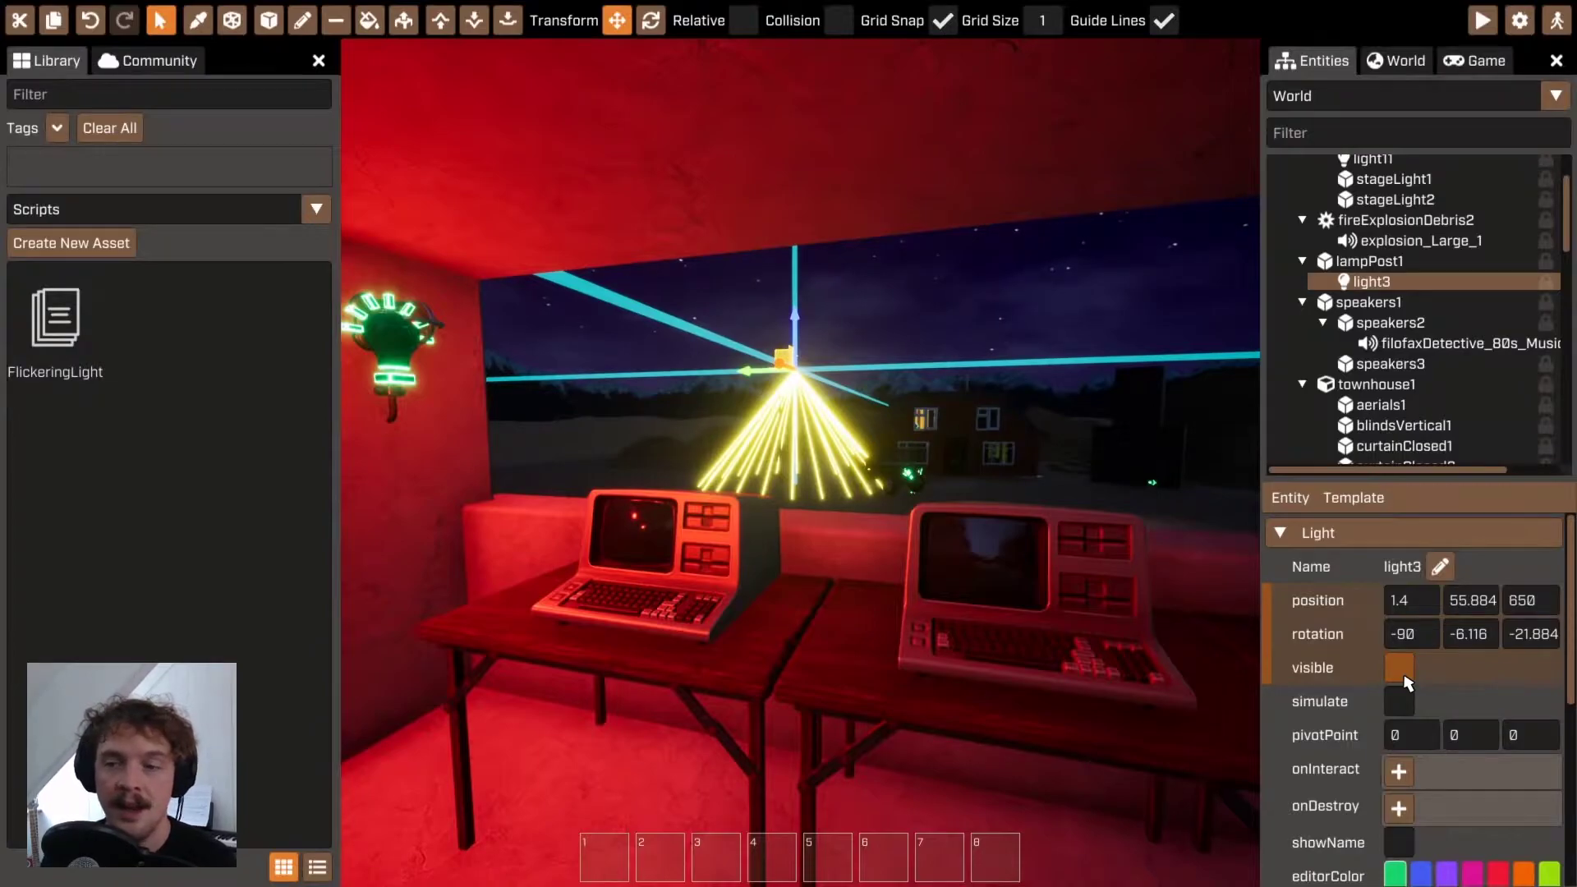
click(1401, 673)
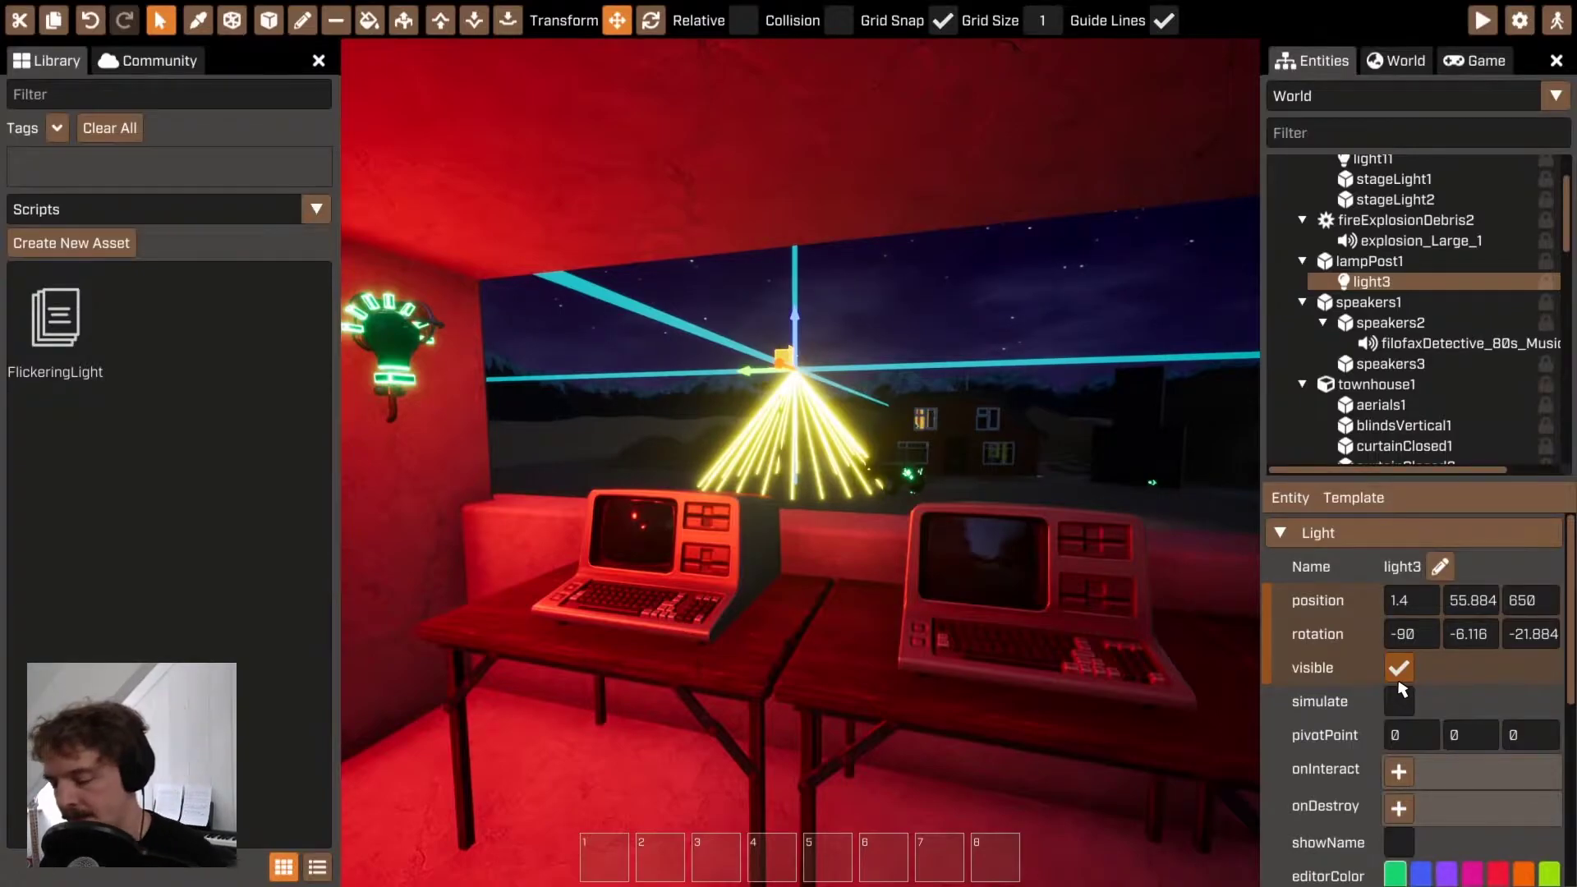
key(F5)
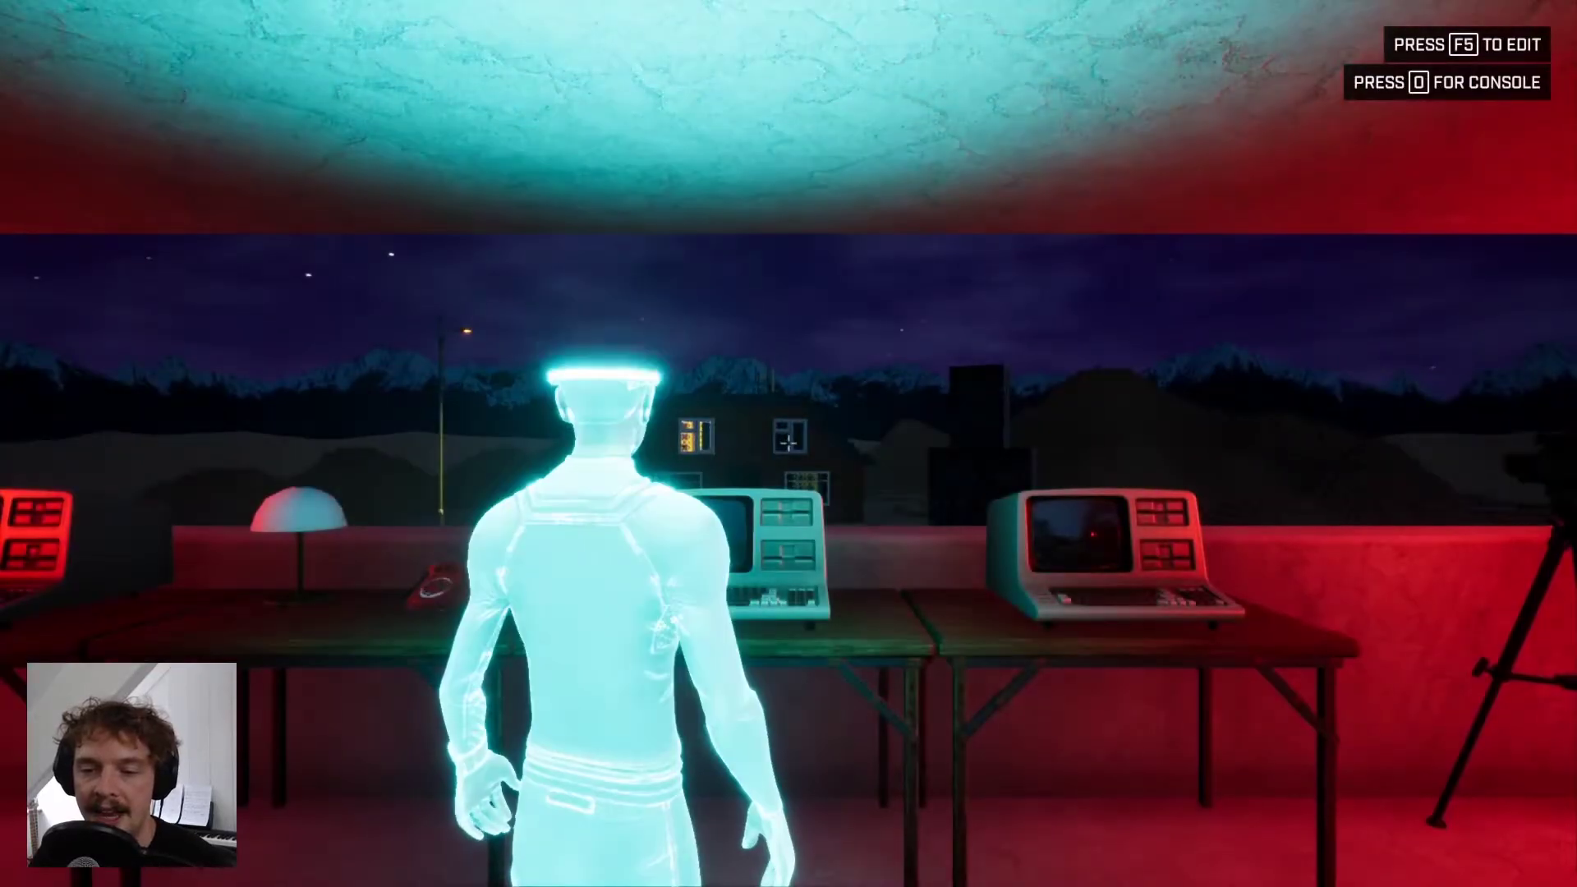
Step: Walk the character back and forth near the desks, then return to the editor with F5
key(s)
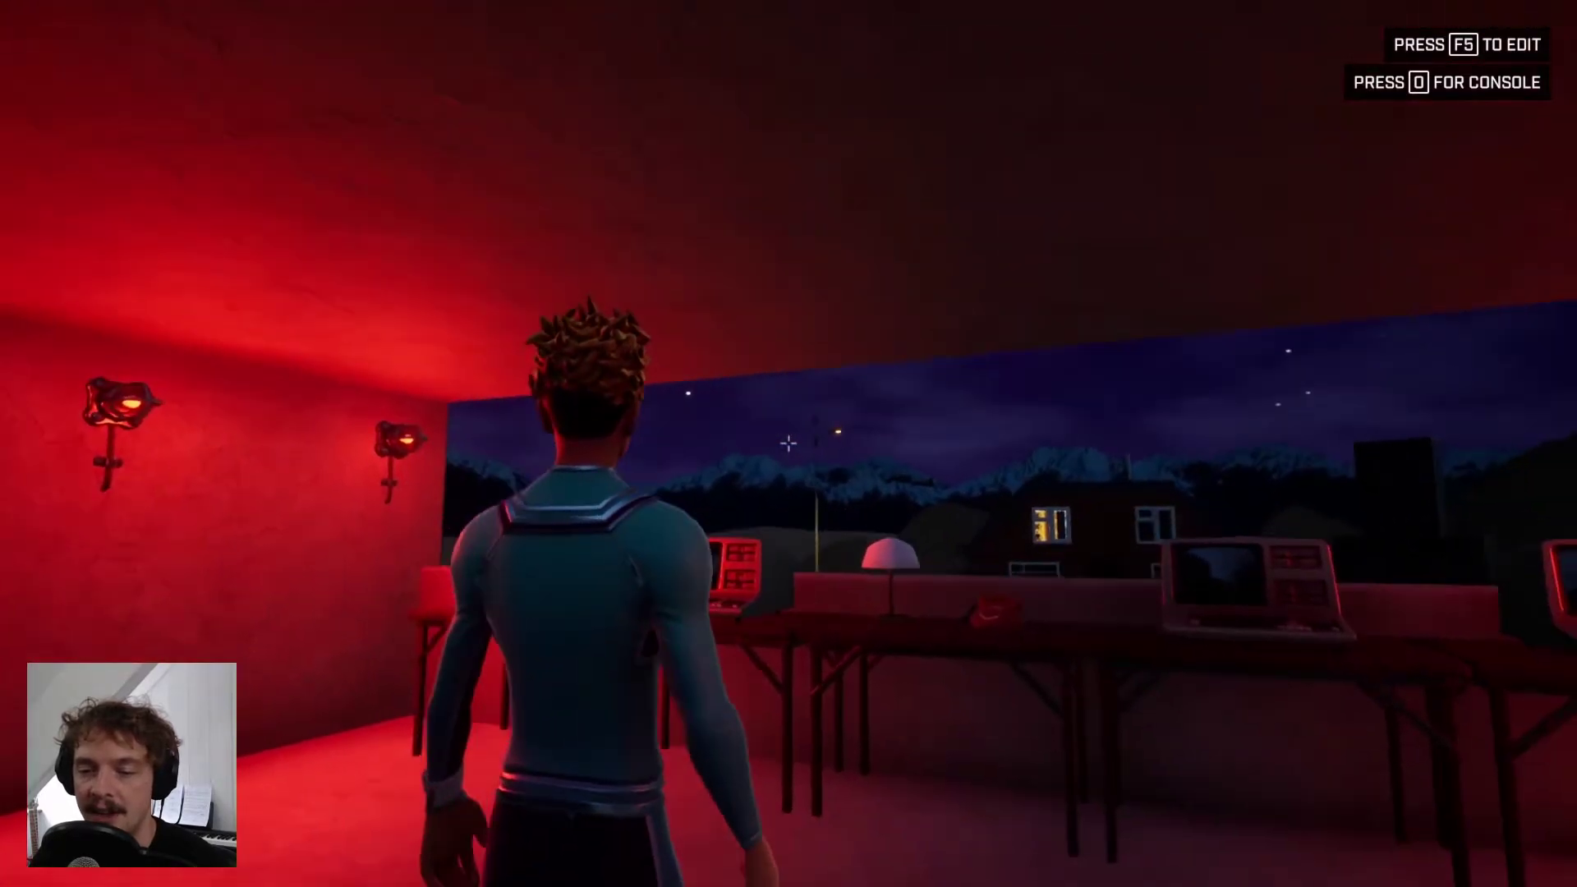
key(w)
key(s)
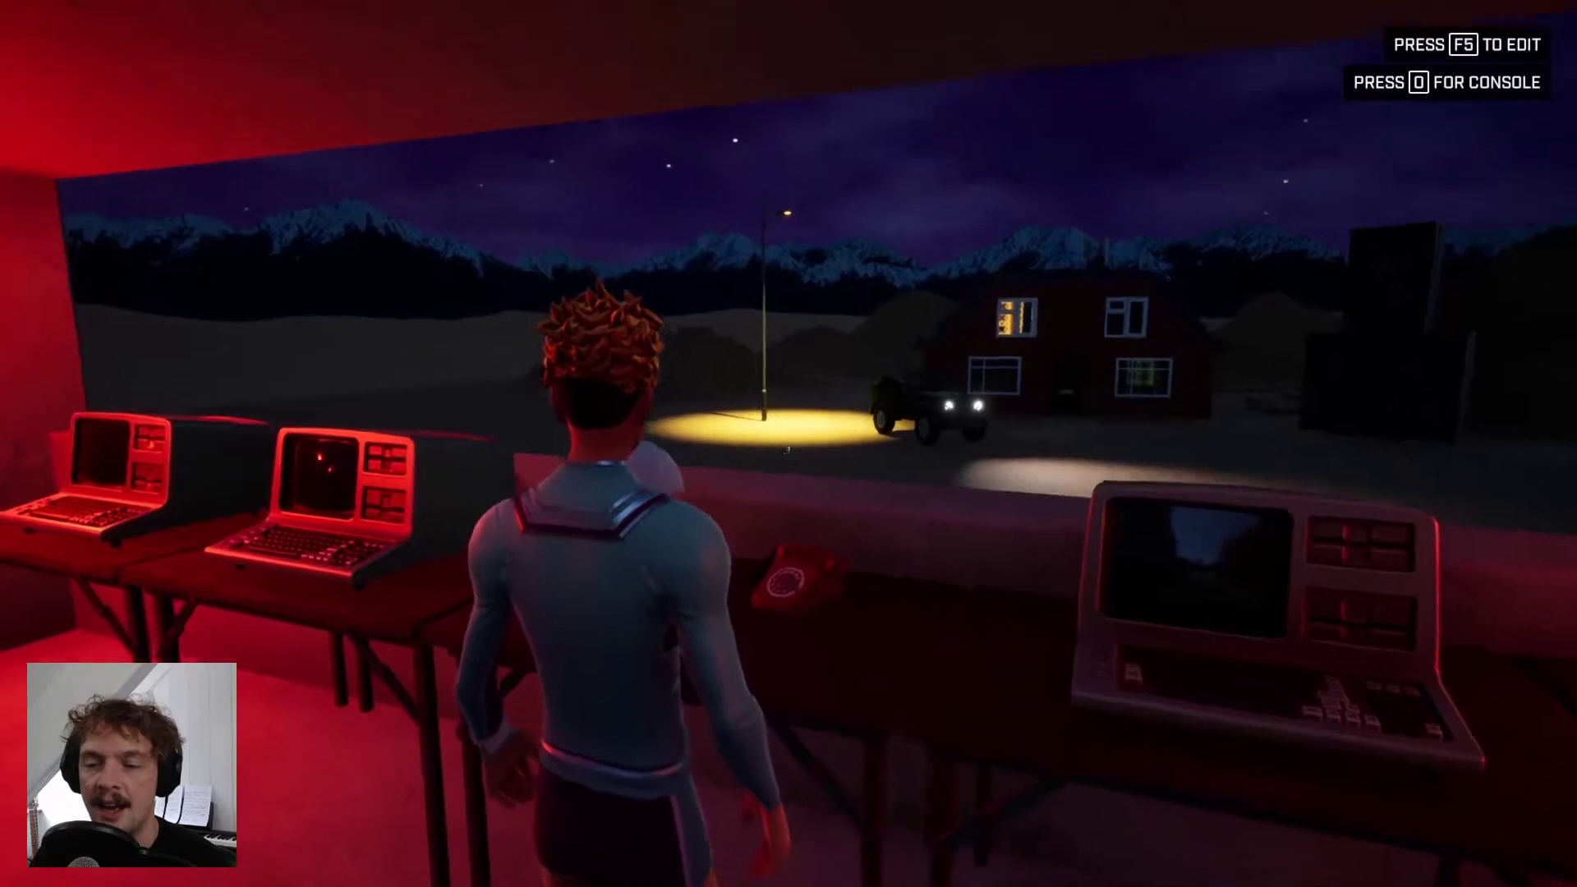
key(s)
key(a)
key(w)
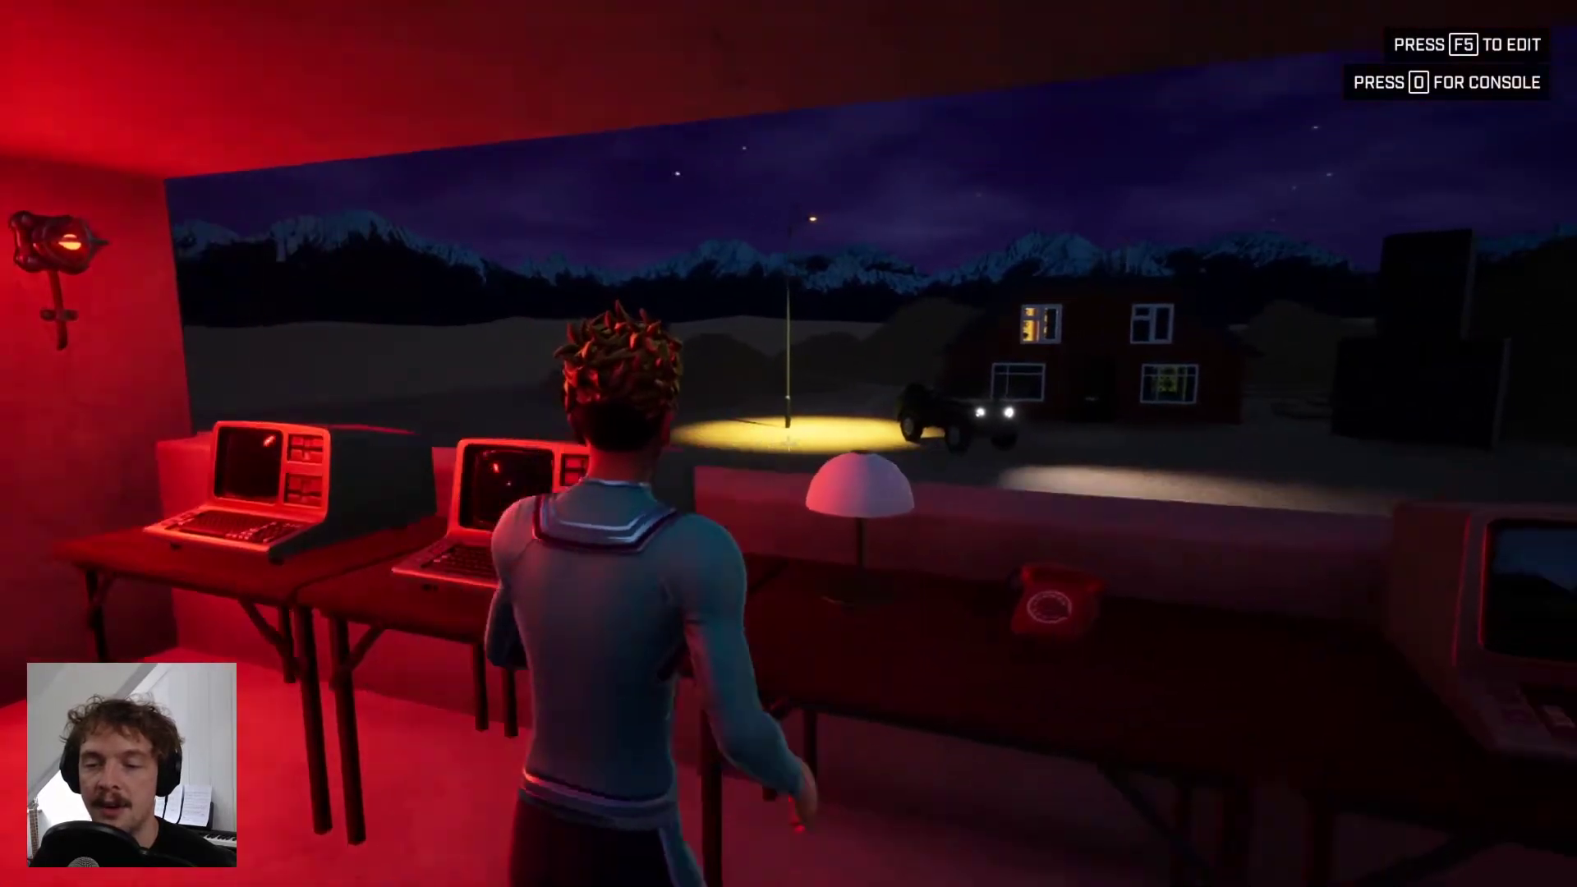
key(w)
key(s)
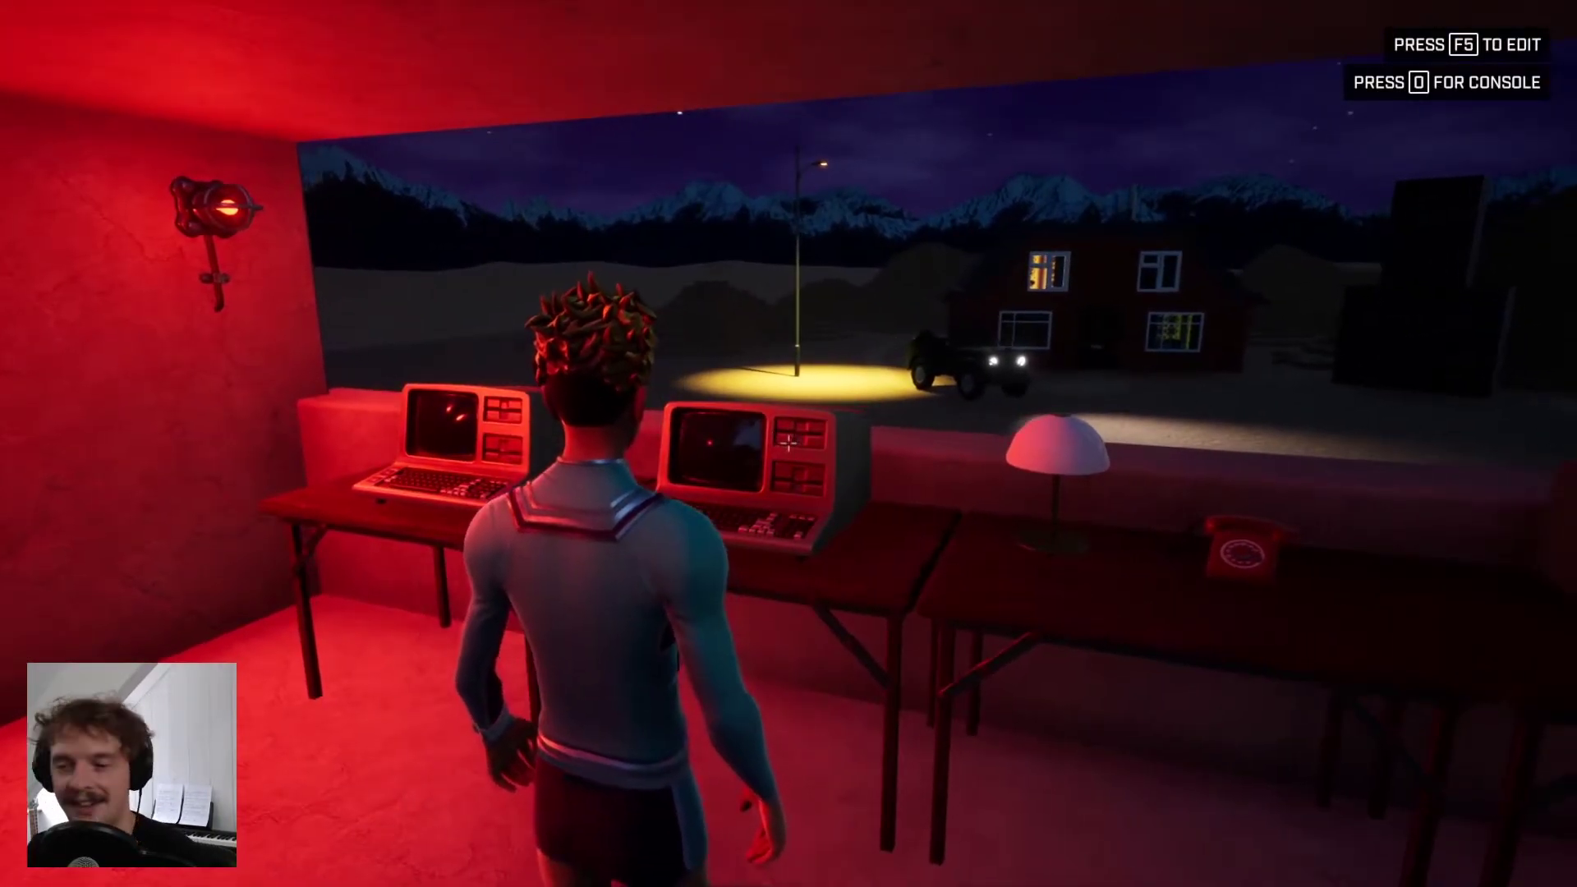
key(F5)
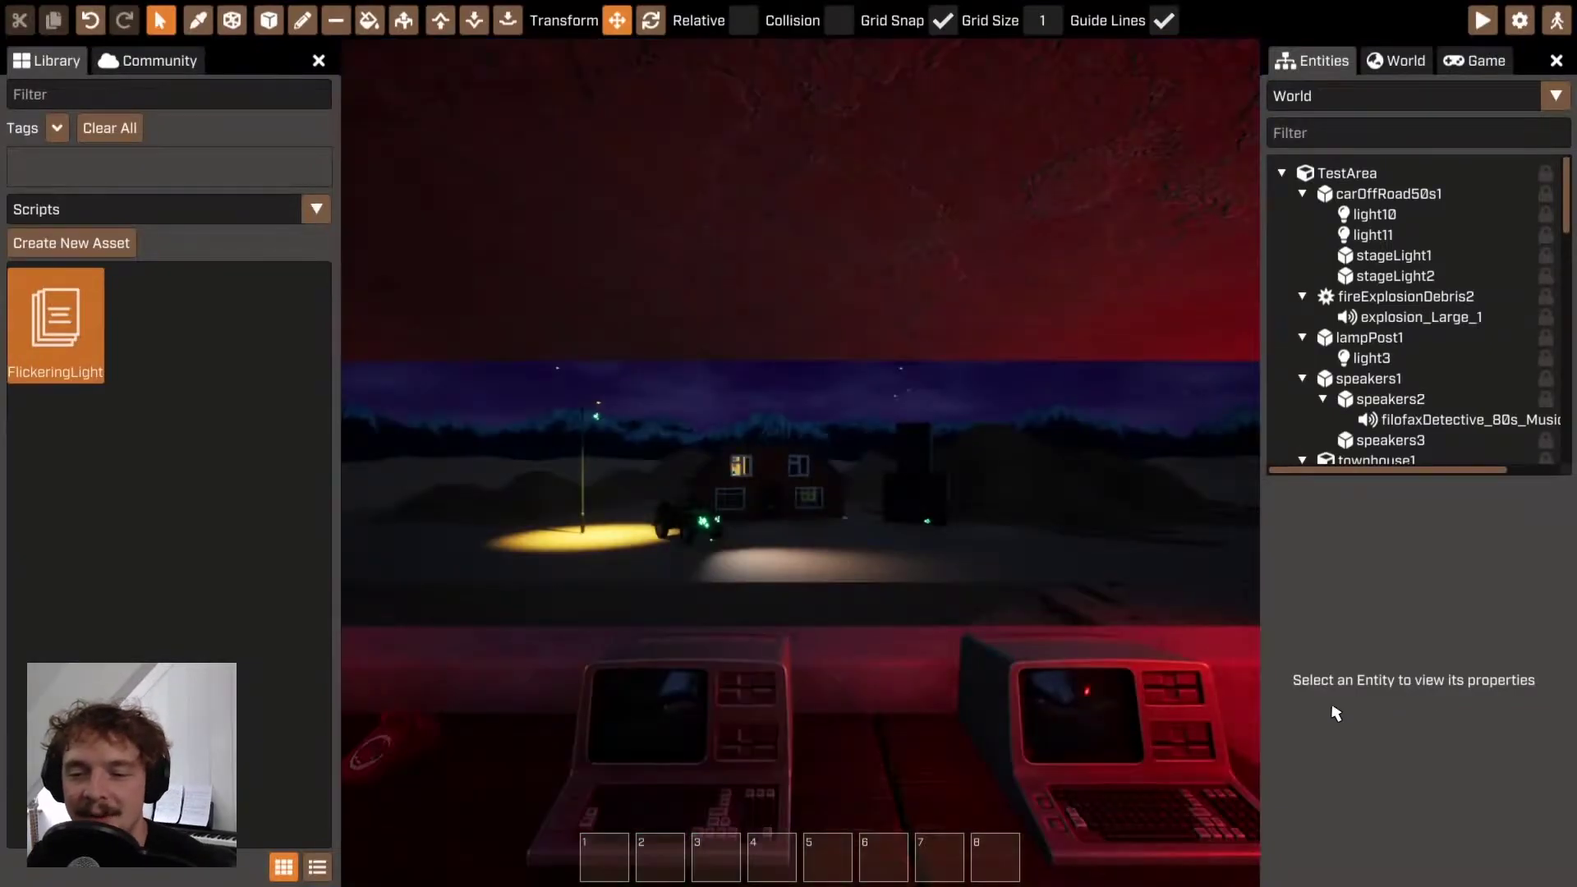
Step: Fly the editor camera toward the computers and select the lamp post's light3
right_drag(1158, 722, 1149, 723)
key(s)
right_drag(1059, 637, 975, 655)
key(a)
key(w)
key(w)
right_drag(976, 592, 997, 603)
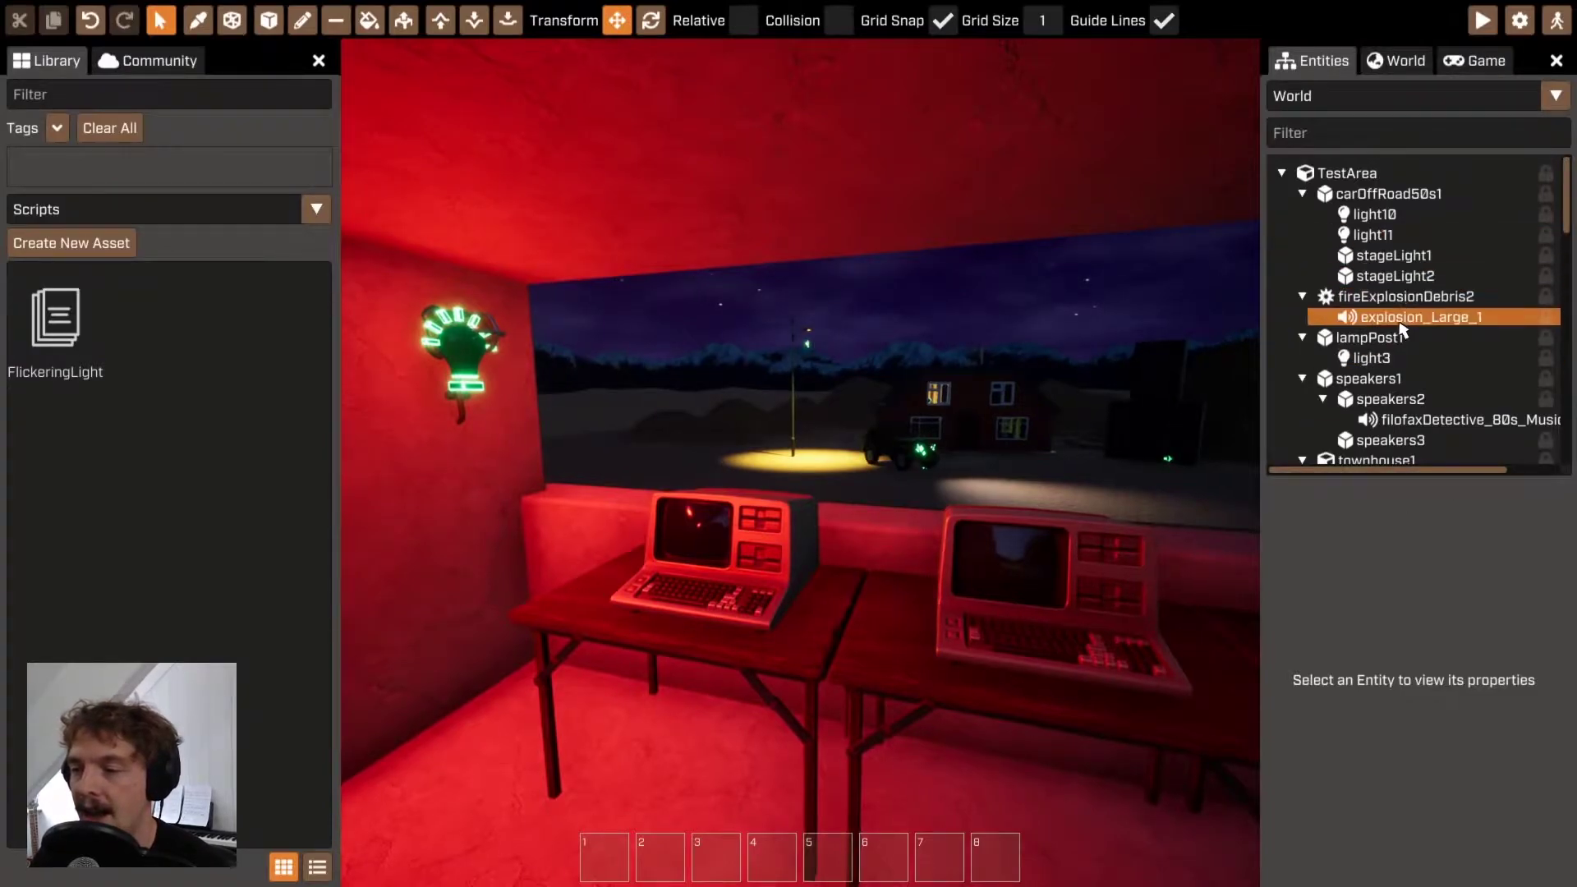
click(1390, 359)
Step: Add a new script named ToggleVisible to light3
click(1293, 498)
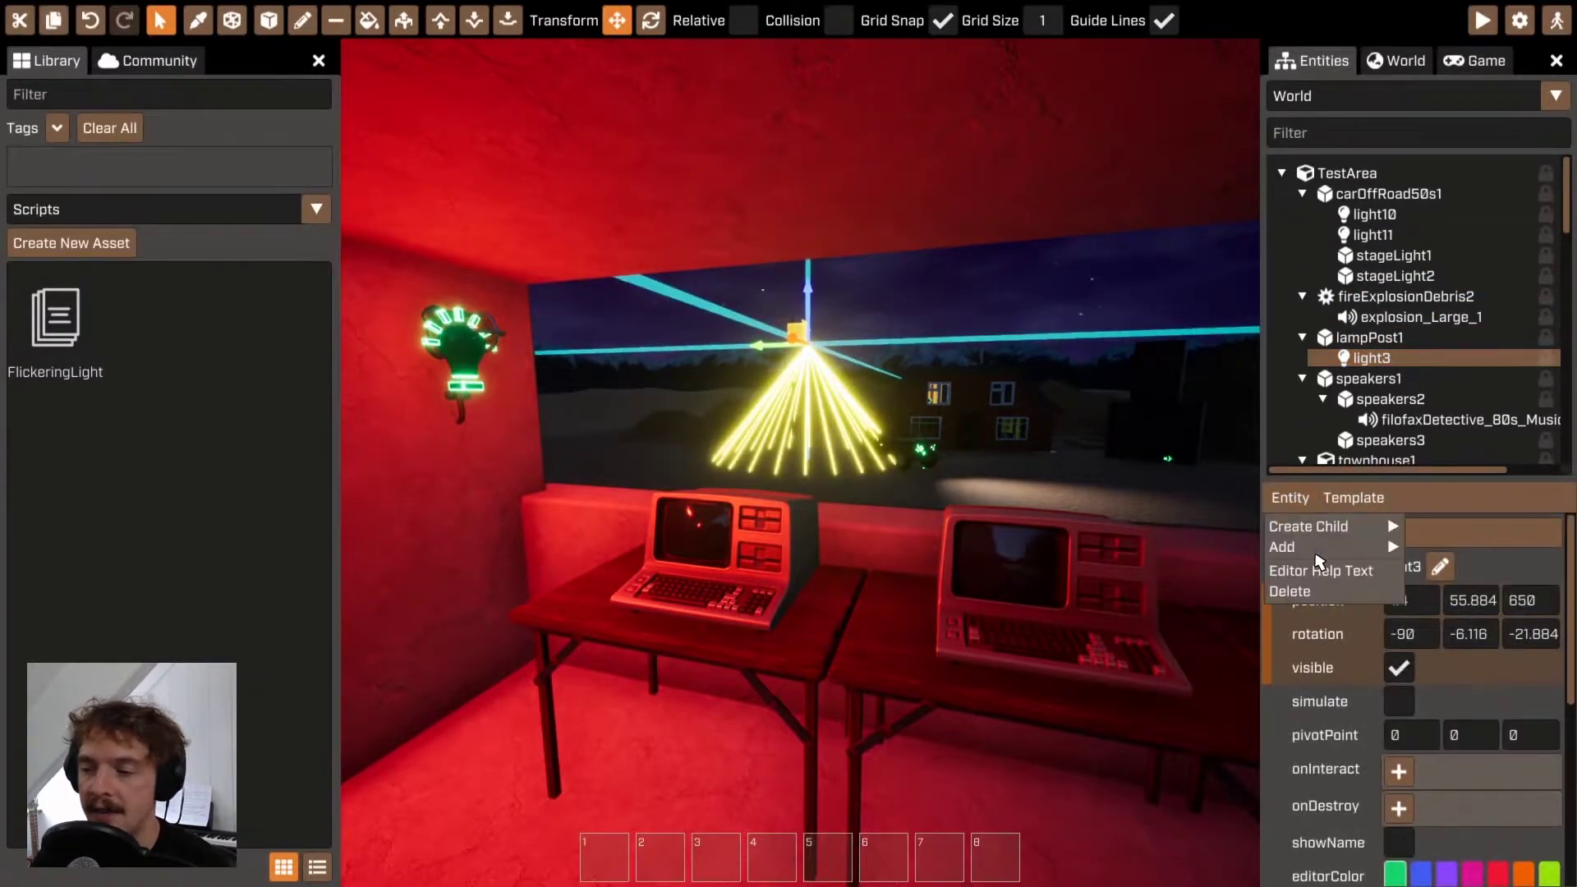
mouse_move(1320, 552)
mouse_move(1408, 549)
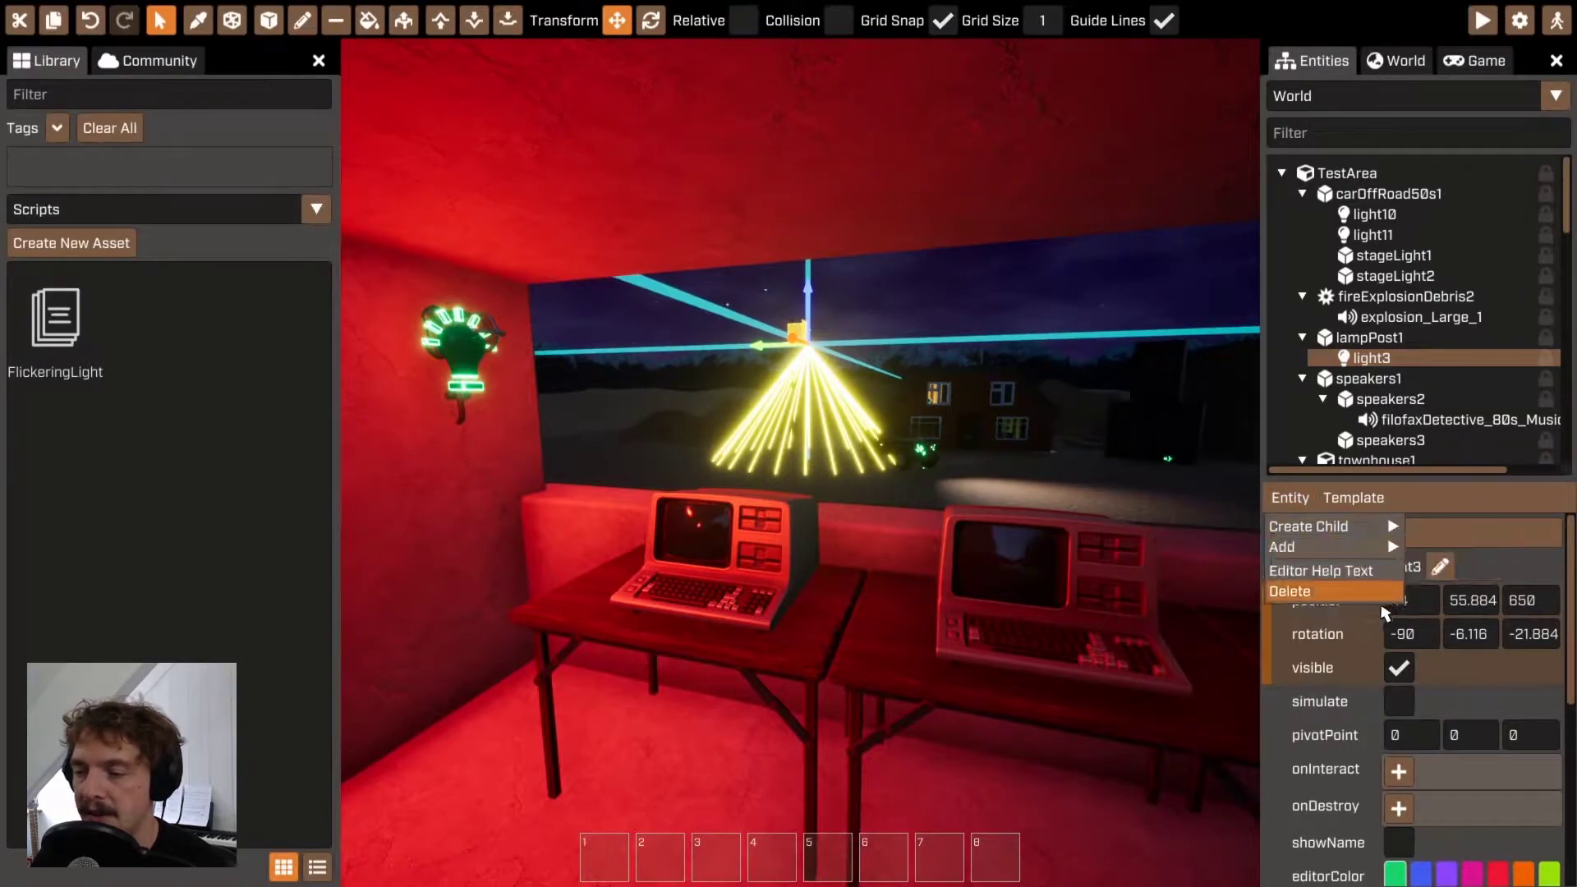
click(1314, 604)
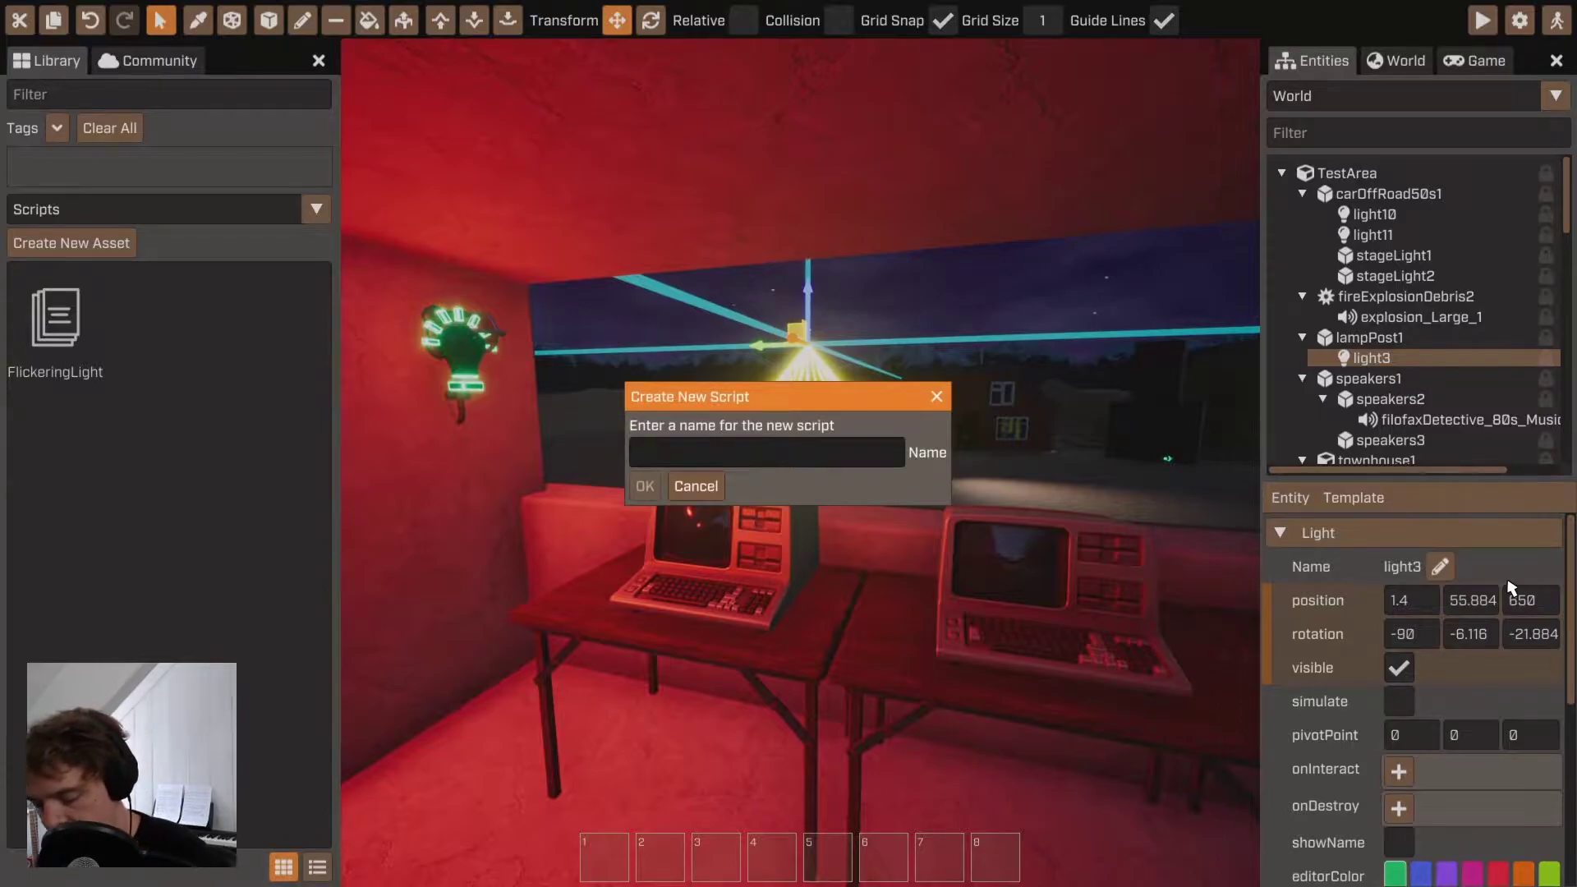
text(ToggleVisible)
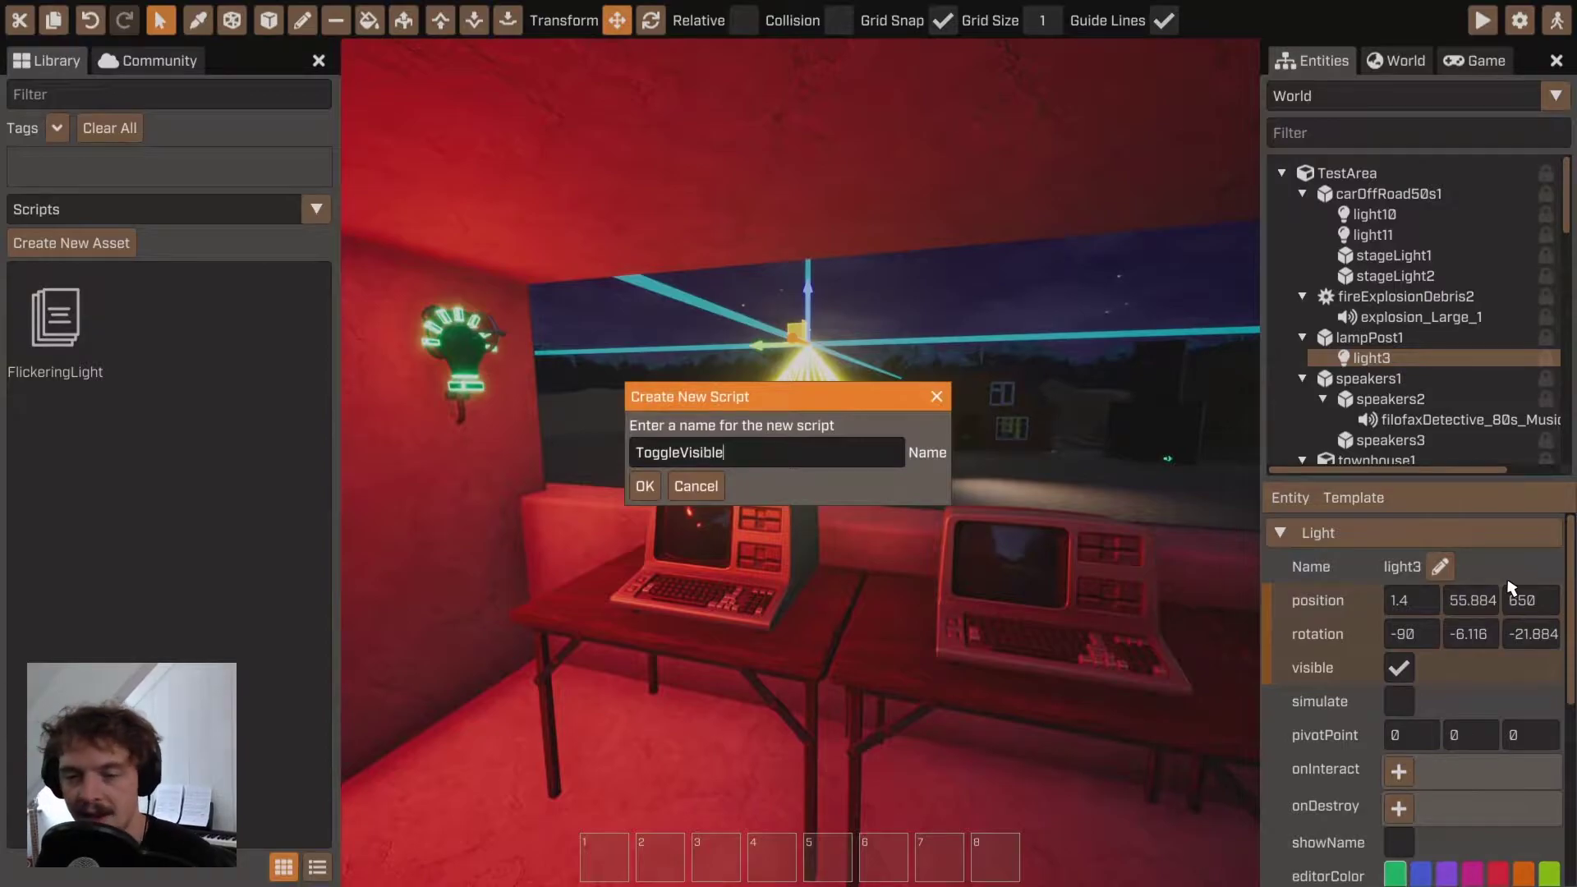
key(Return)
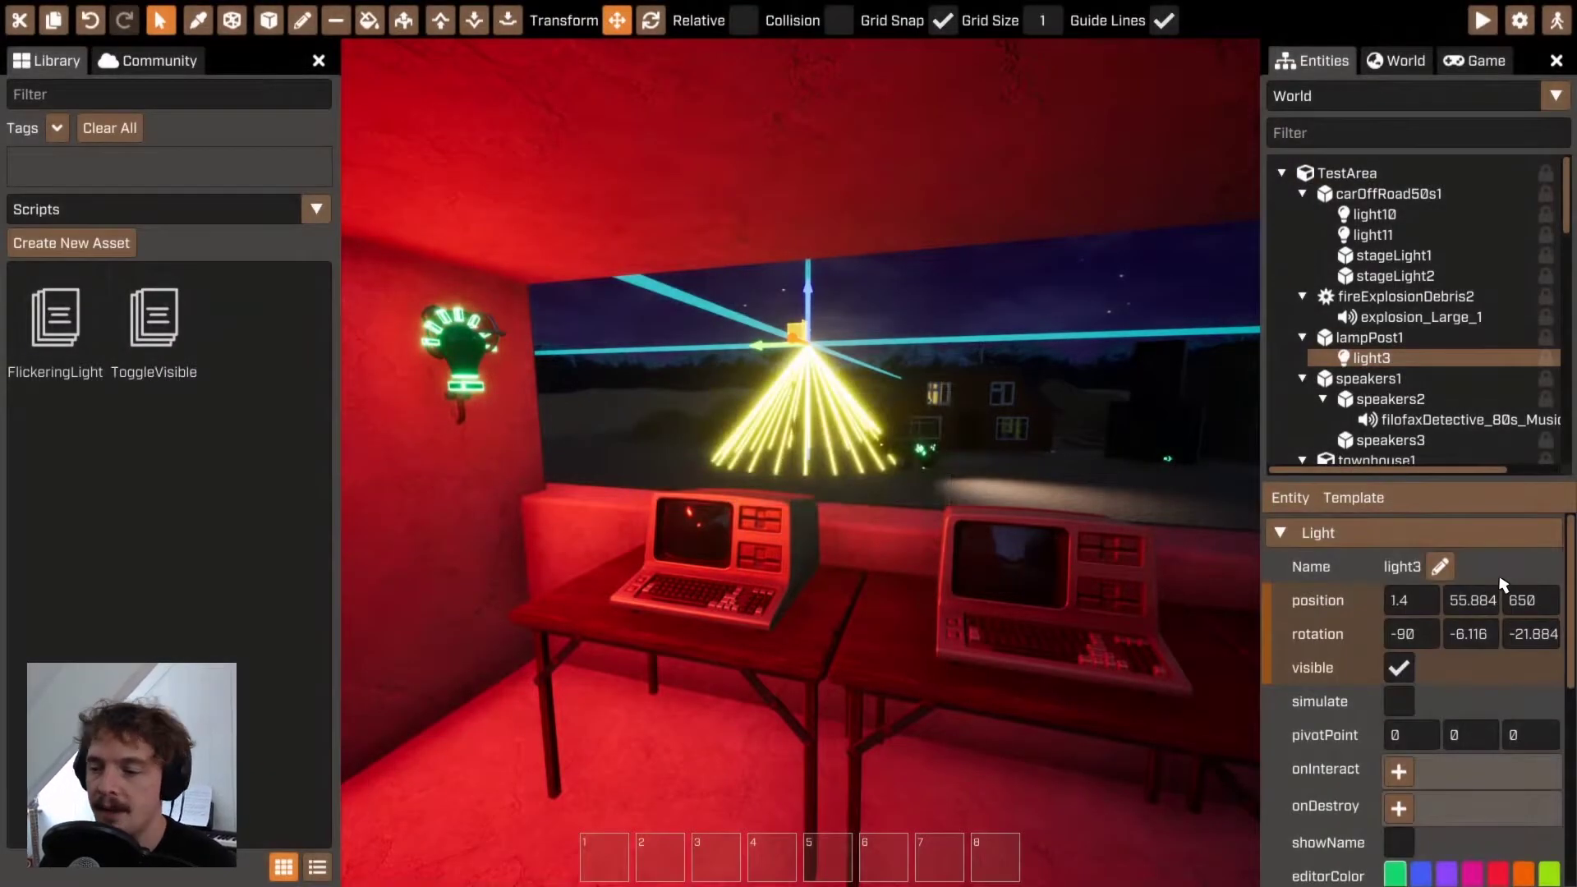
scroll(1523, 682, down, 5)
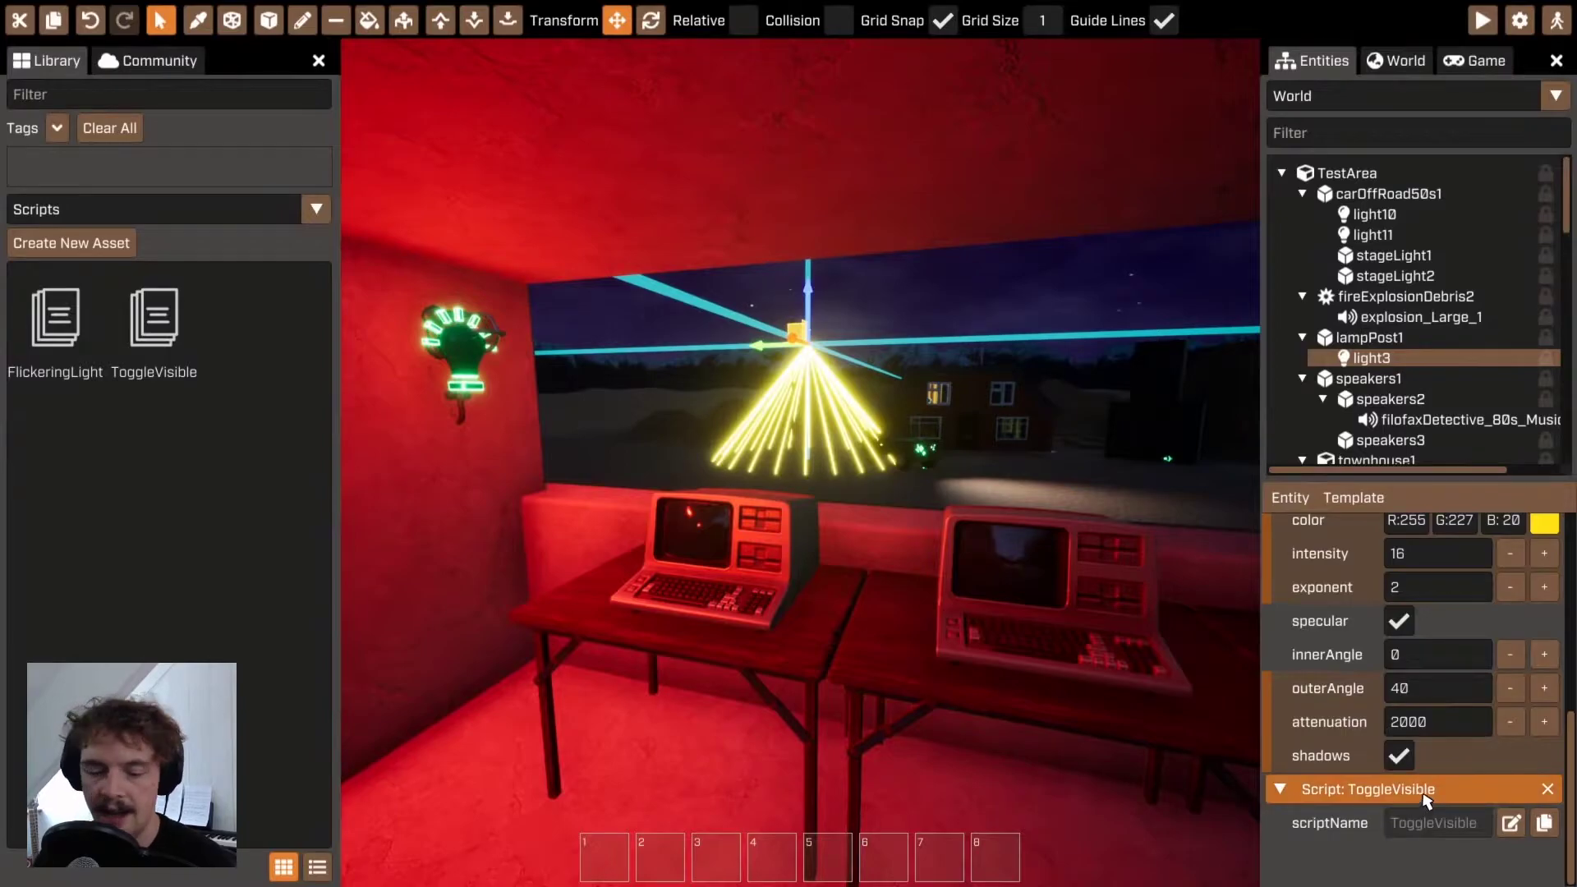
Step: Open the ToggleVisible script and add a function ToggleVisible:Switch() below Init
click(1509, 822)
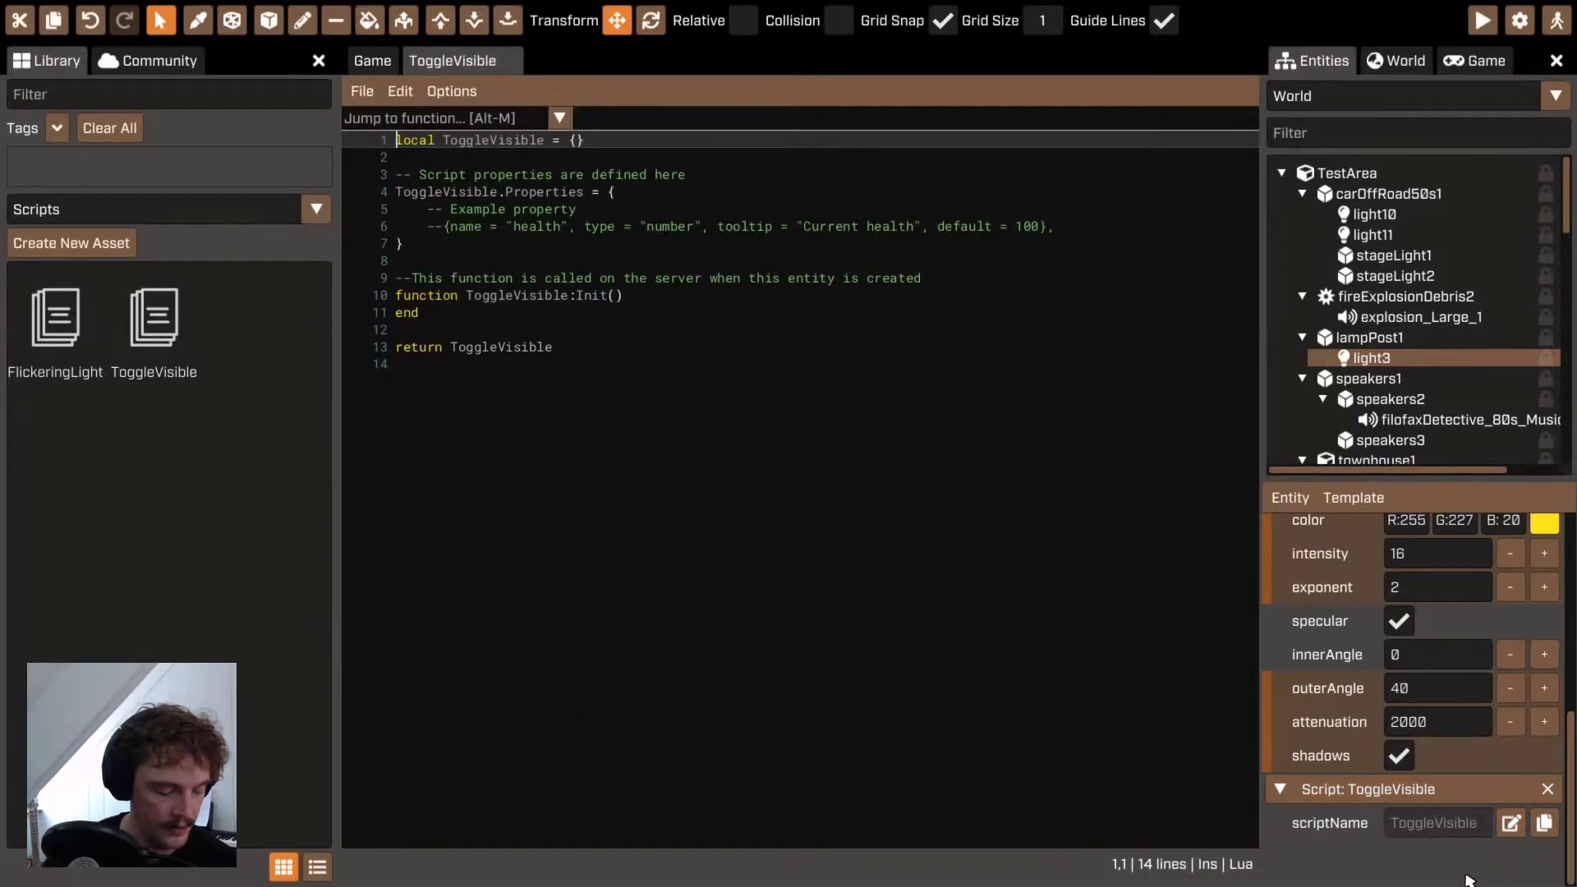
click(557, 345)
click(547, 310)
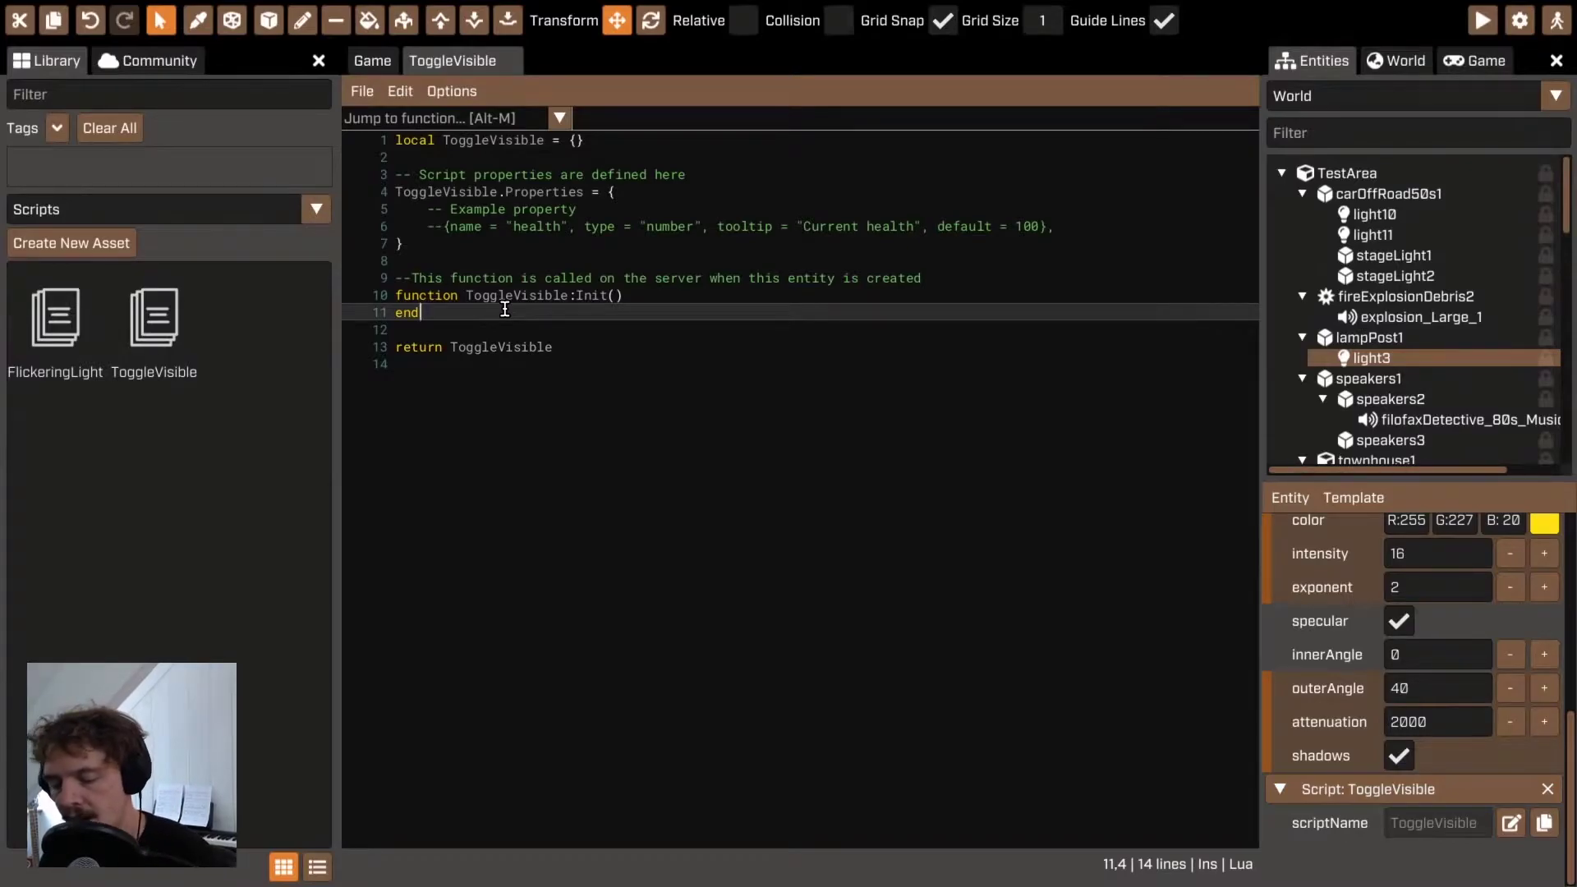
key(Return)
key(Return)
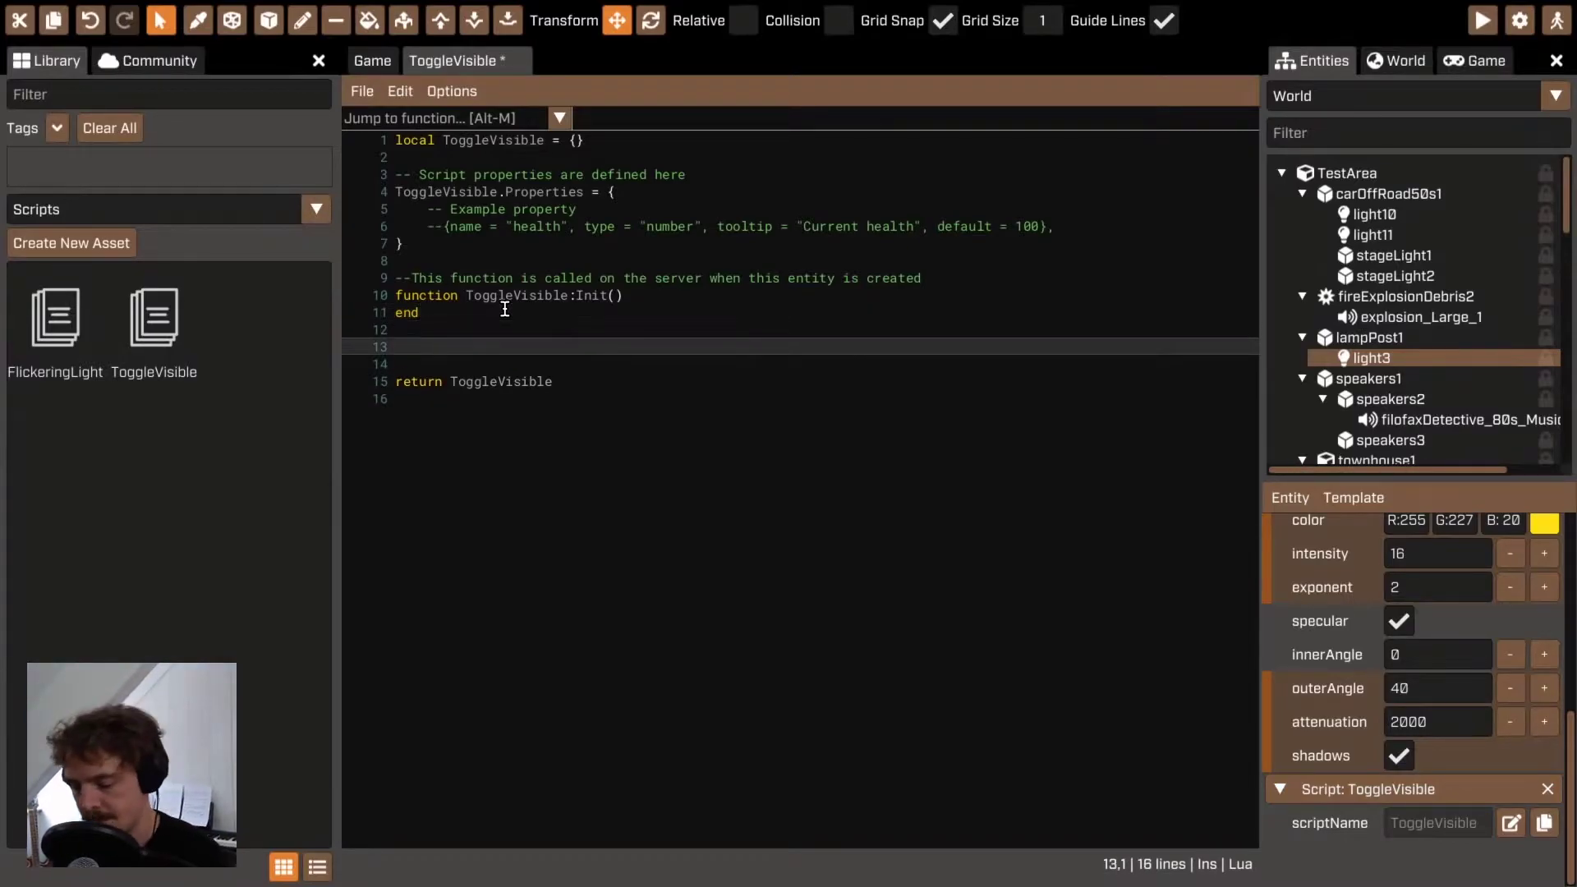
text(function Tpogg)
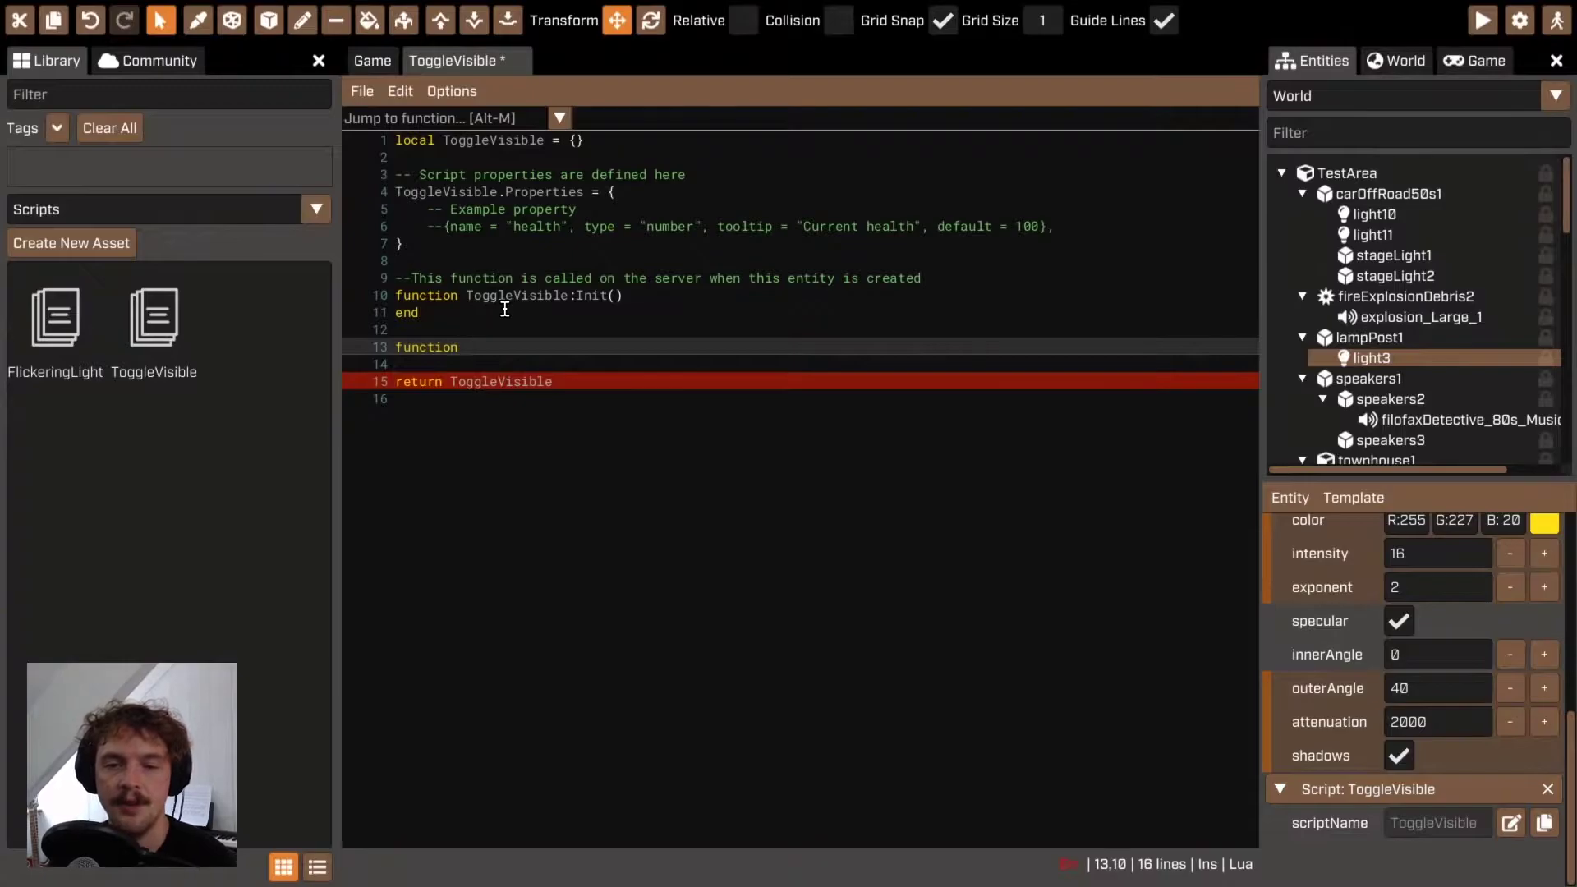
key(BackSpace)
key(BackSpace)
key(BackSpace)
key(BackSpace)
text(oggl)
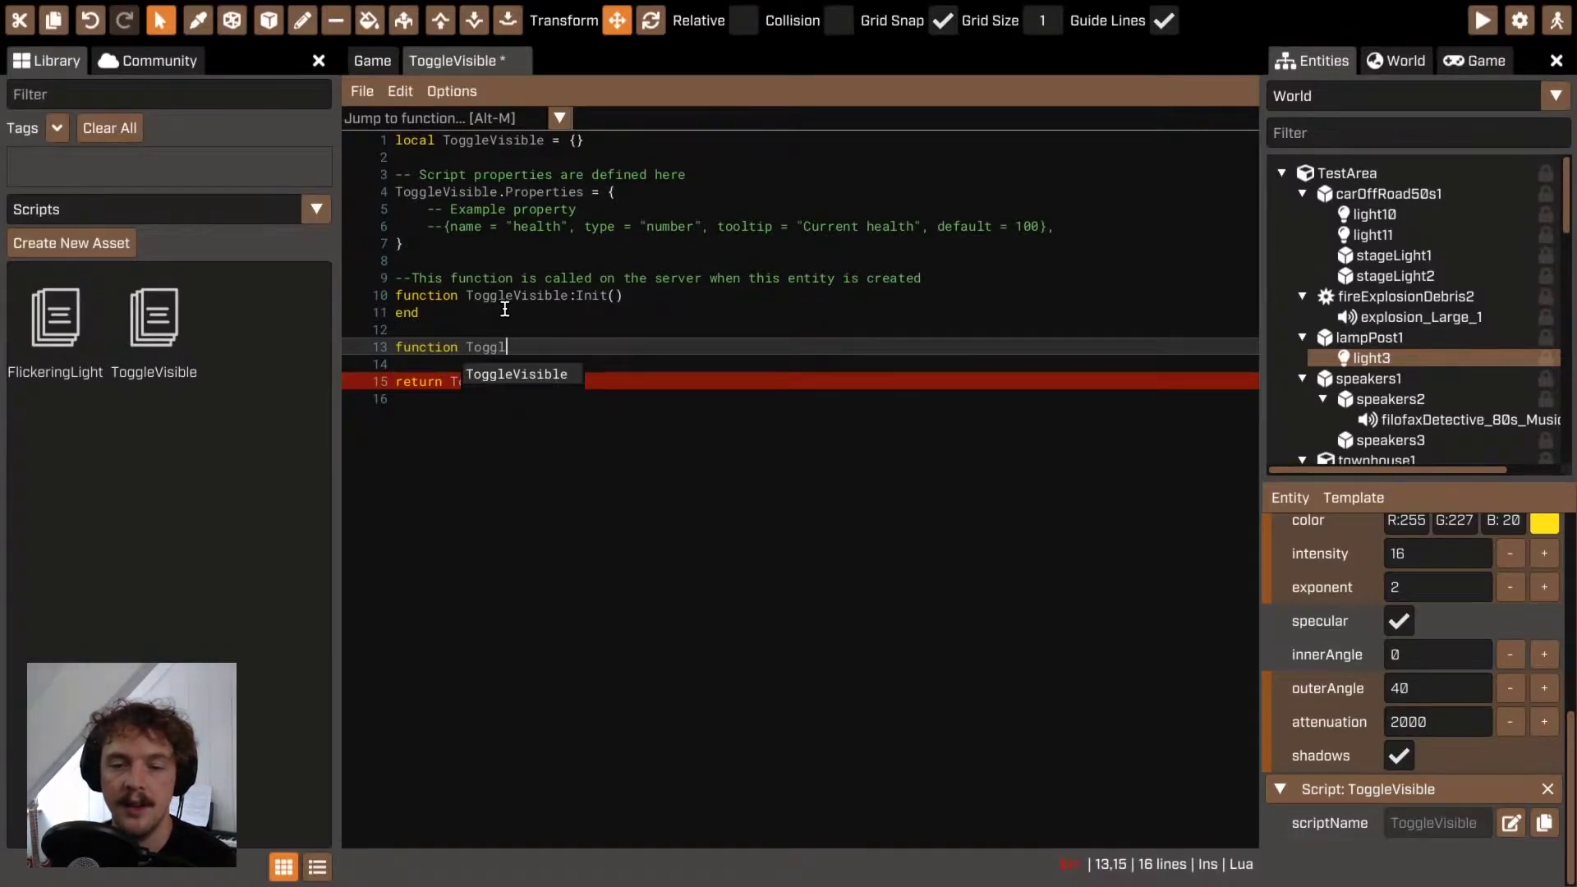
key(Return)
text(:Swi)
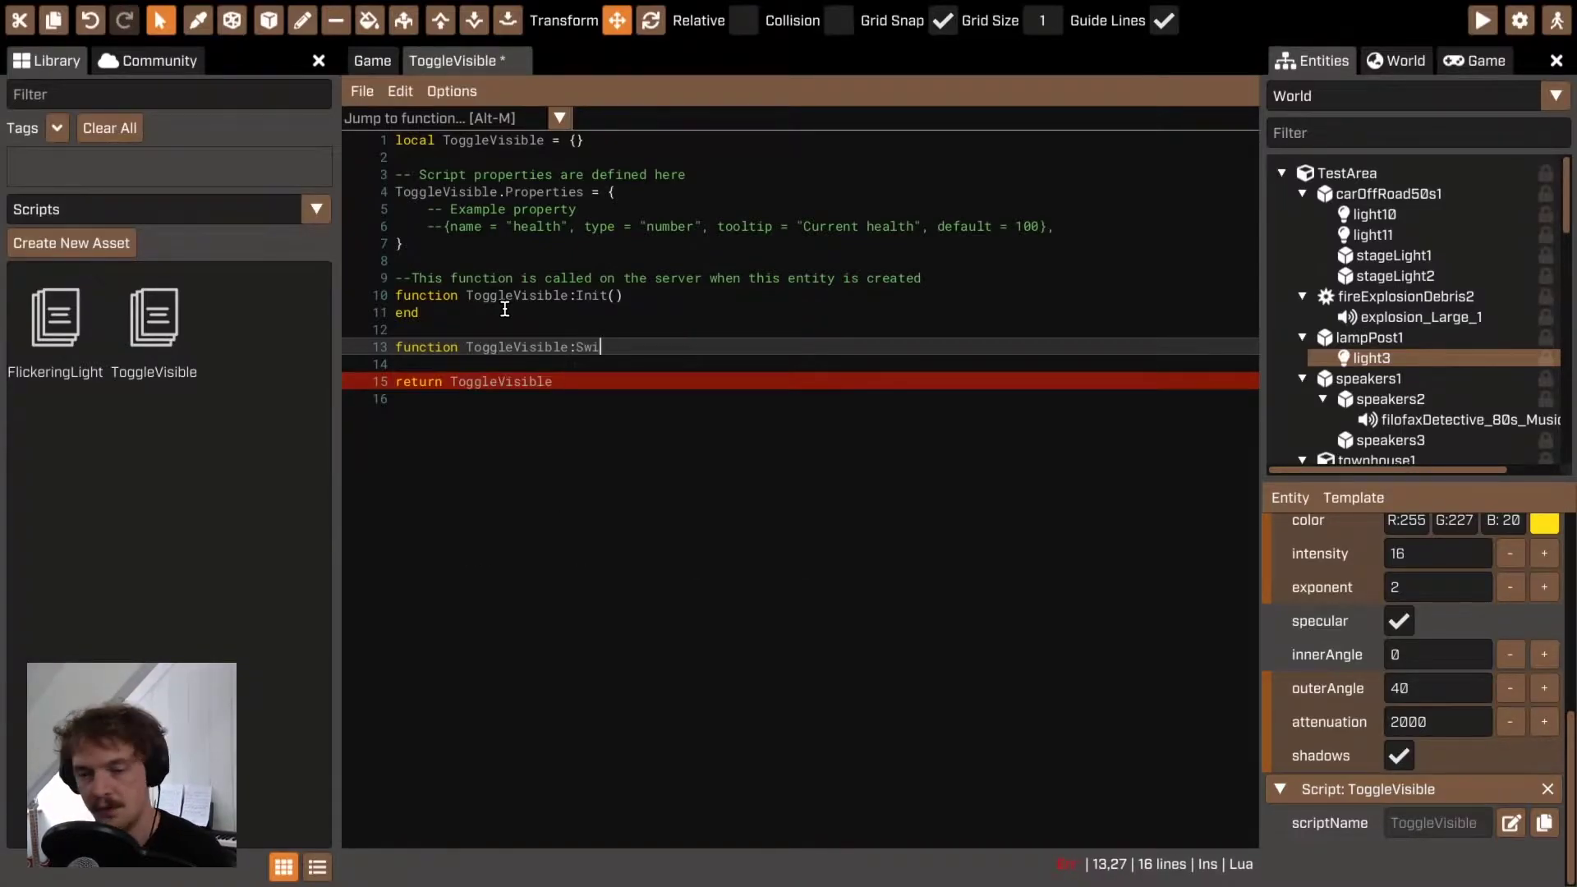
text(tch())
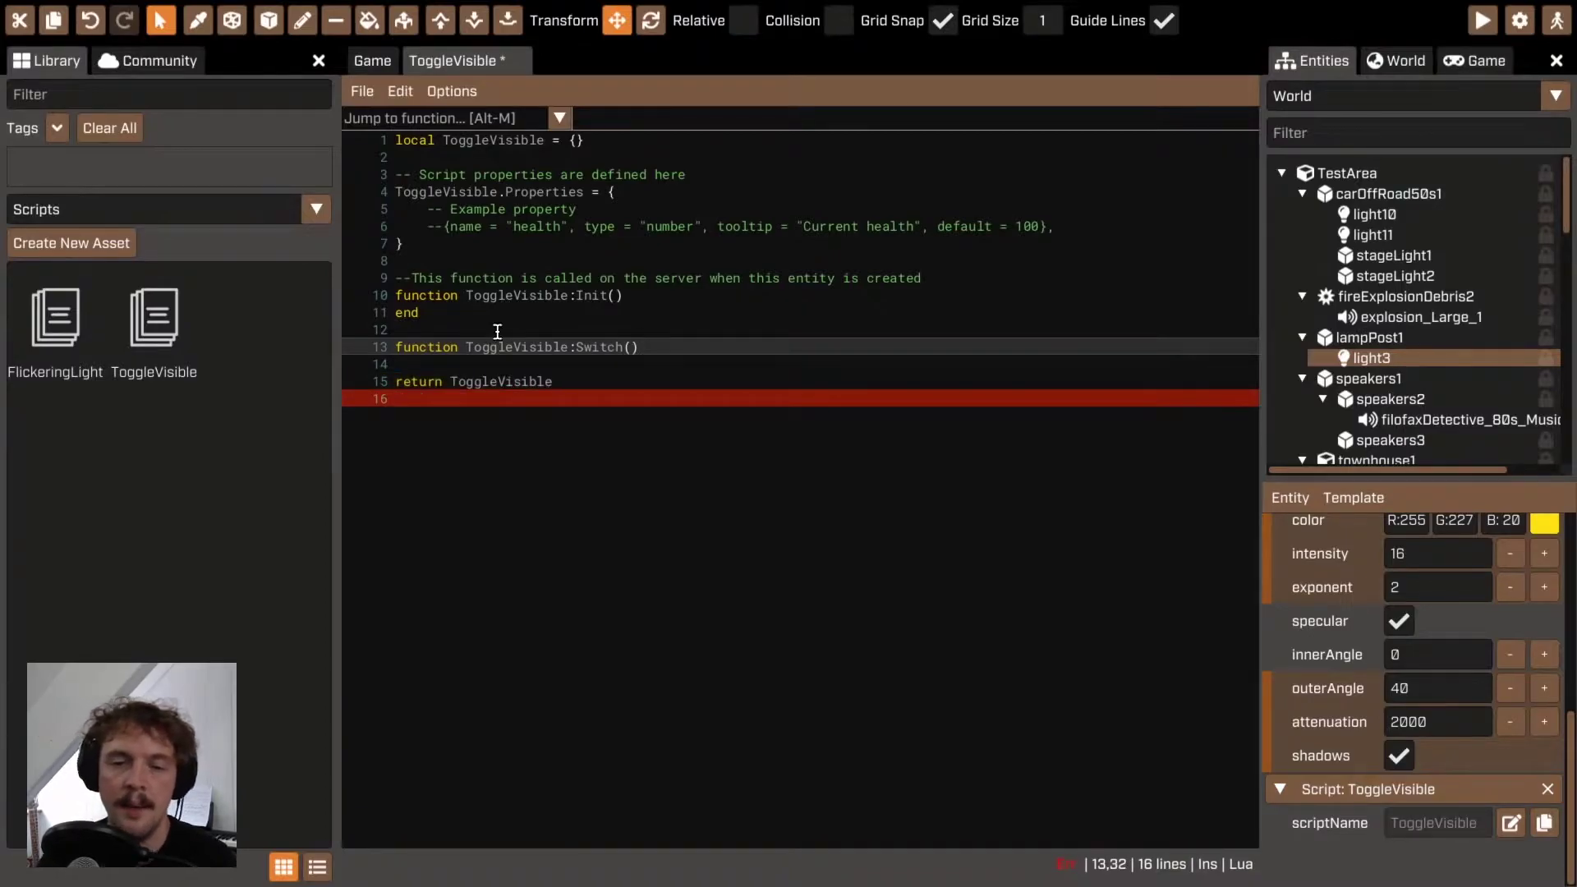
Step: Close the Switch function with end, leaving an empty body line
double_click(546, 346)
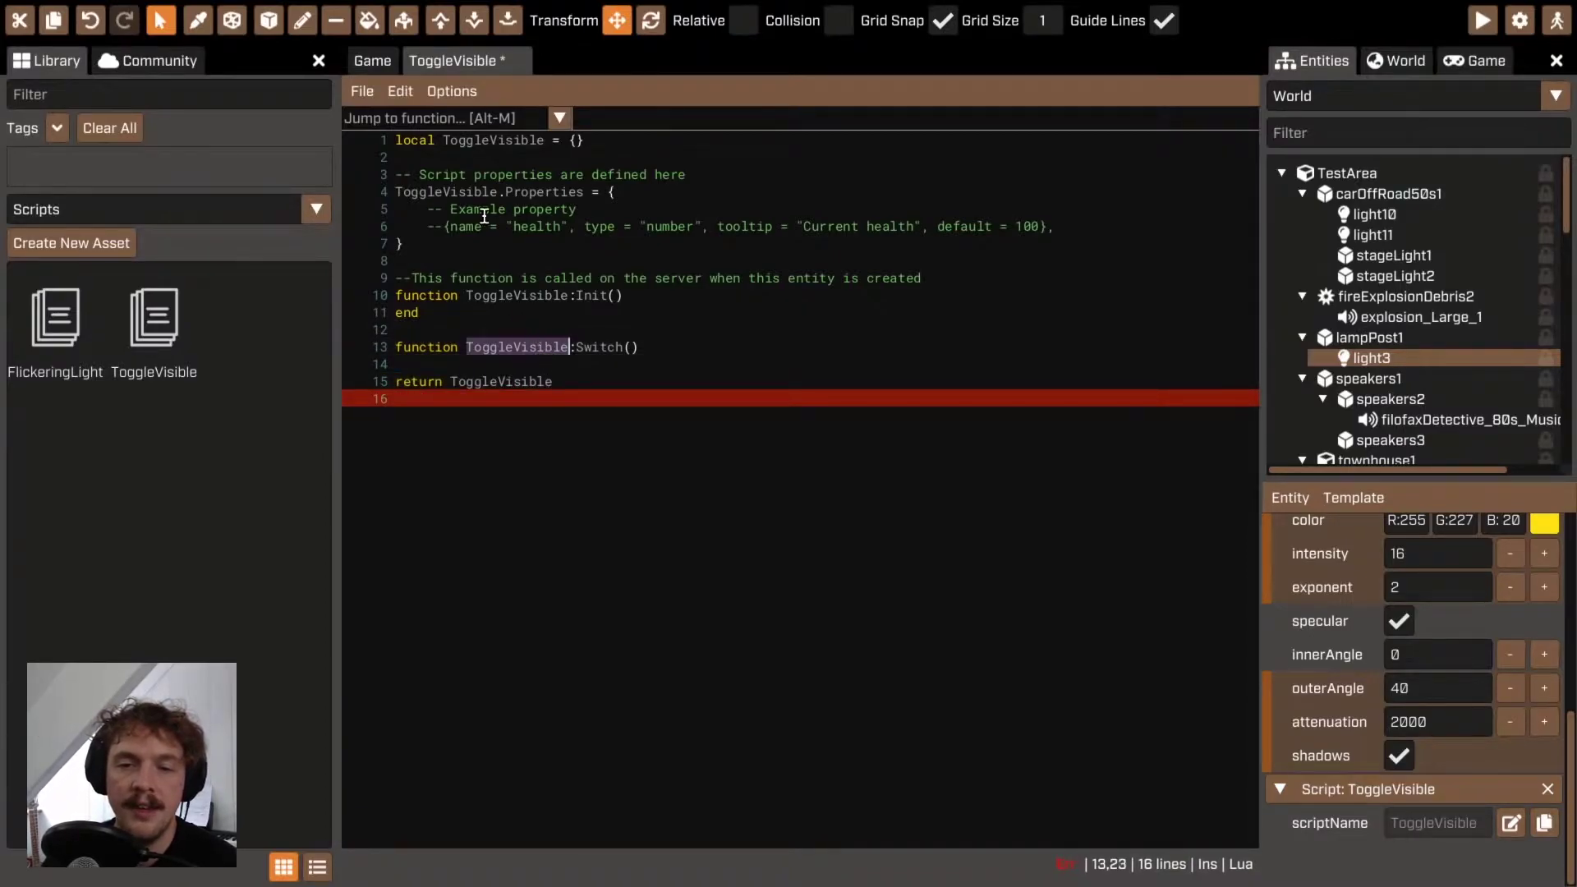
double_click(472, 141)
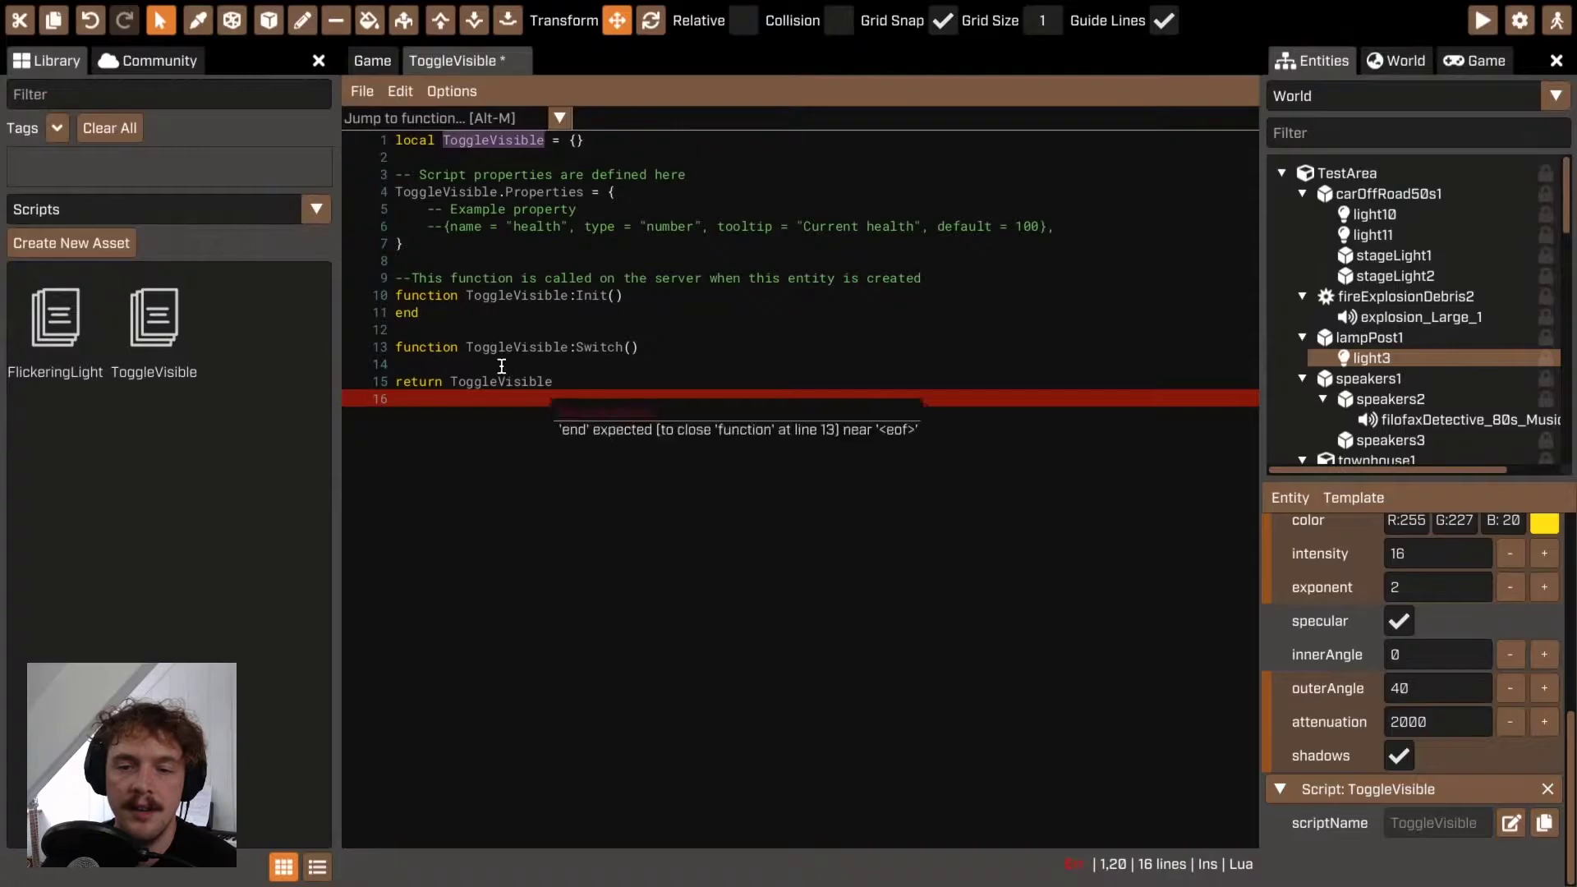
click(414, 331)
double_click(419, 346)
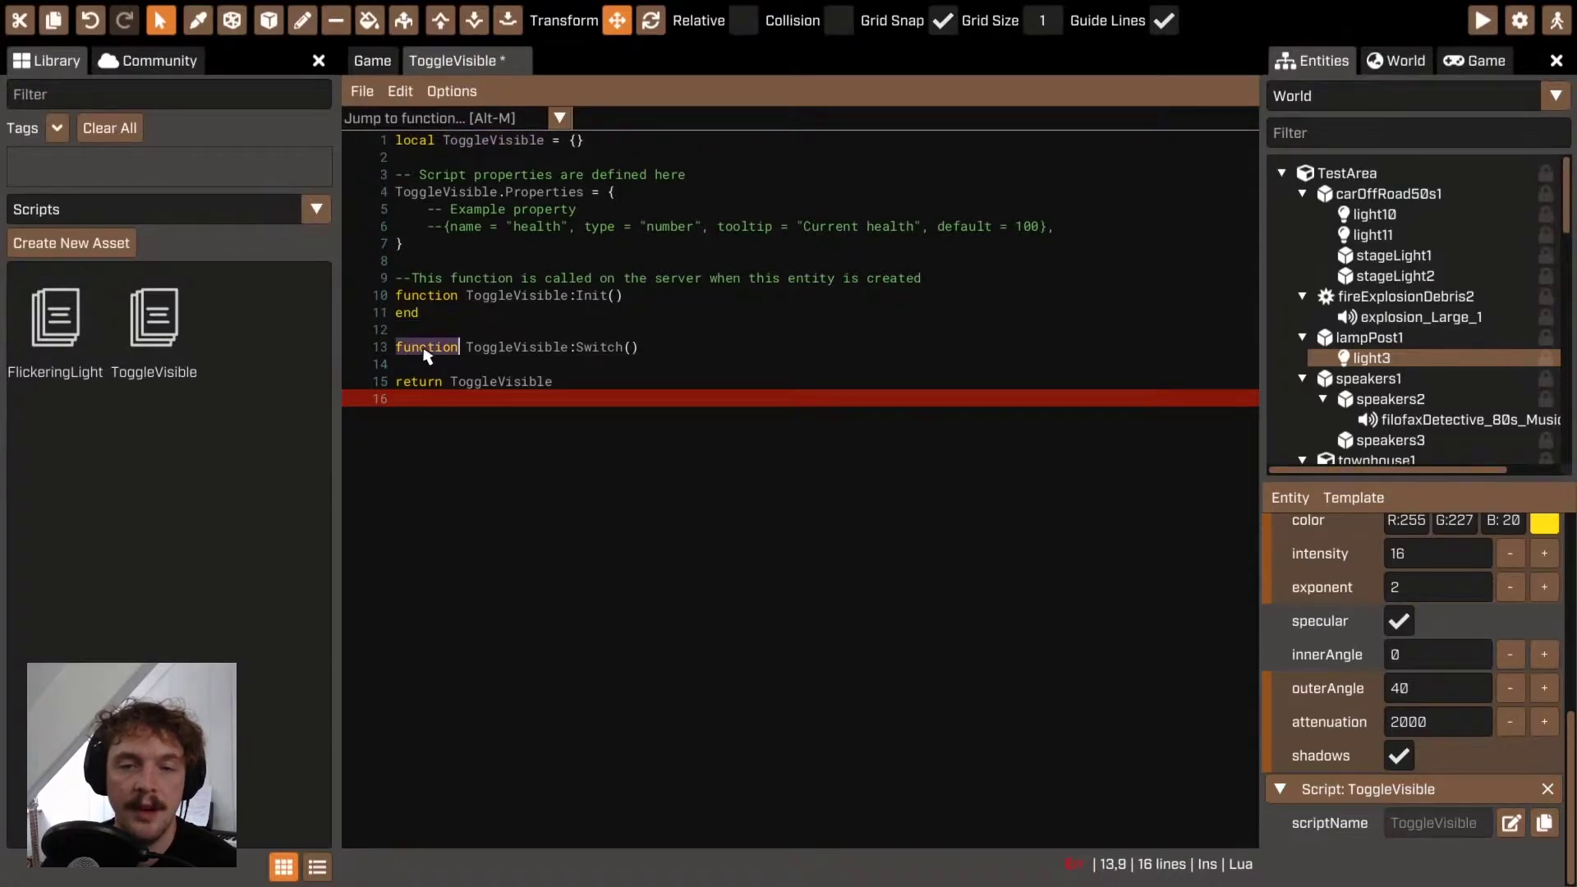
double_click(517, 346)
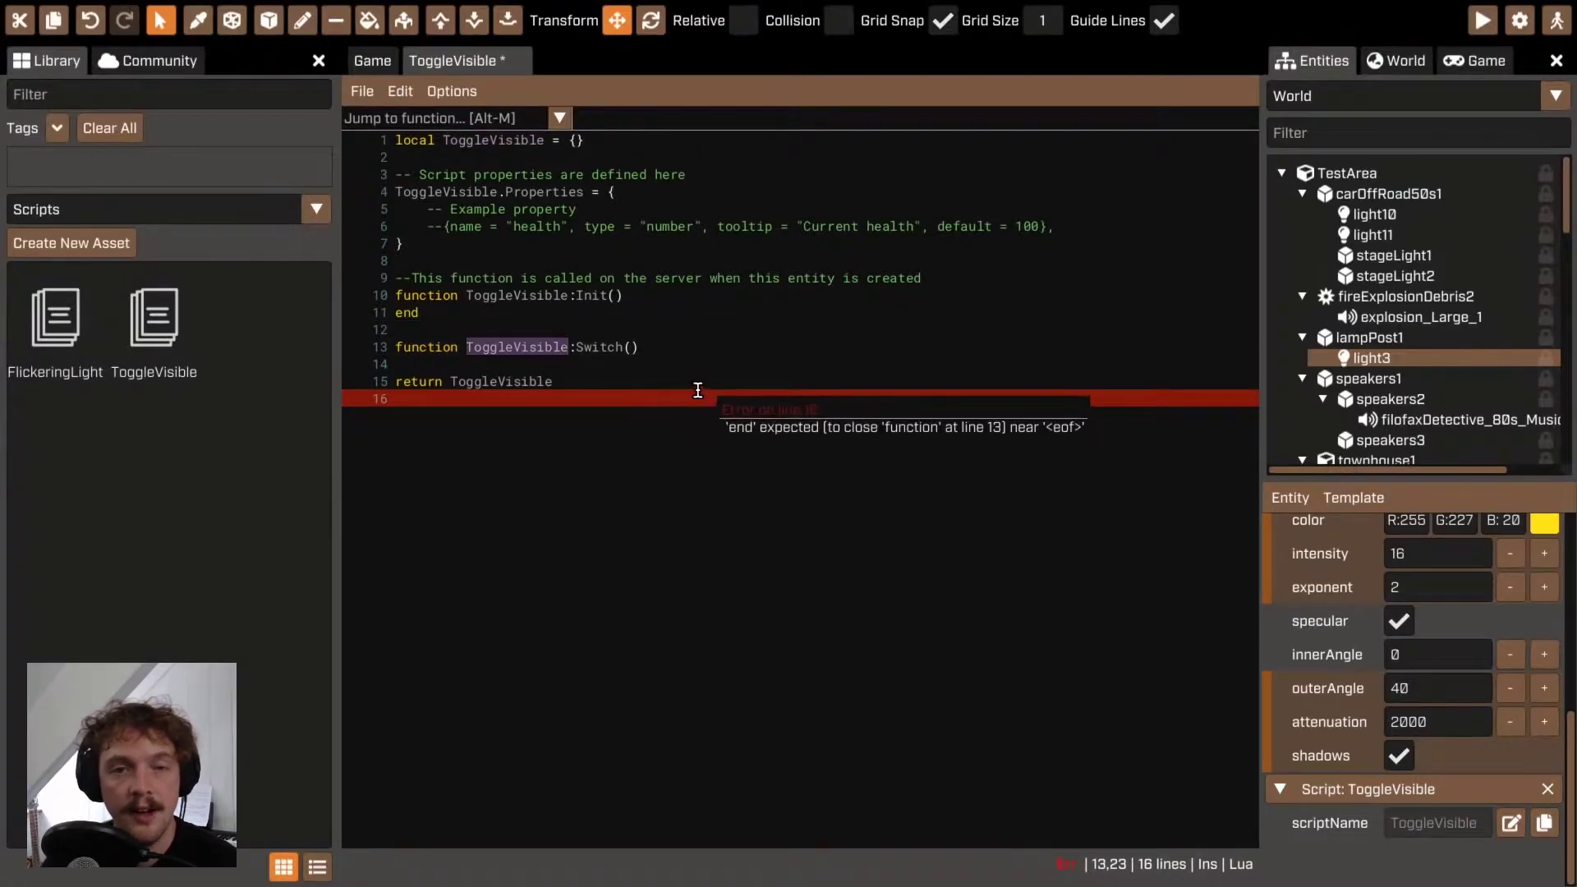
double_click(598, 347)
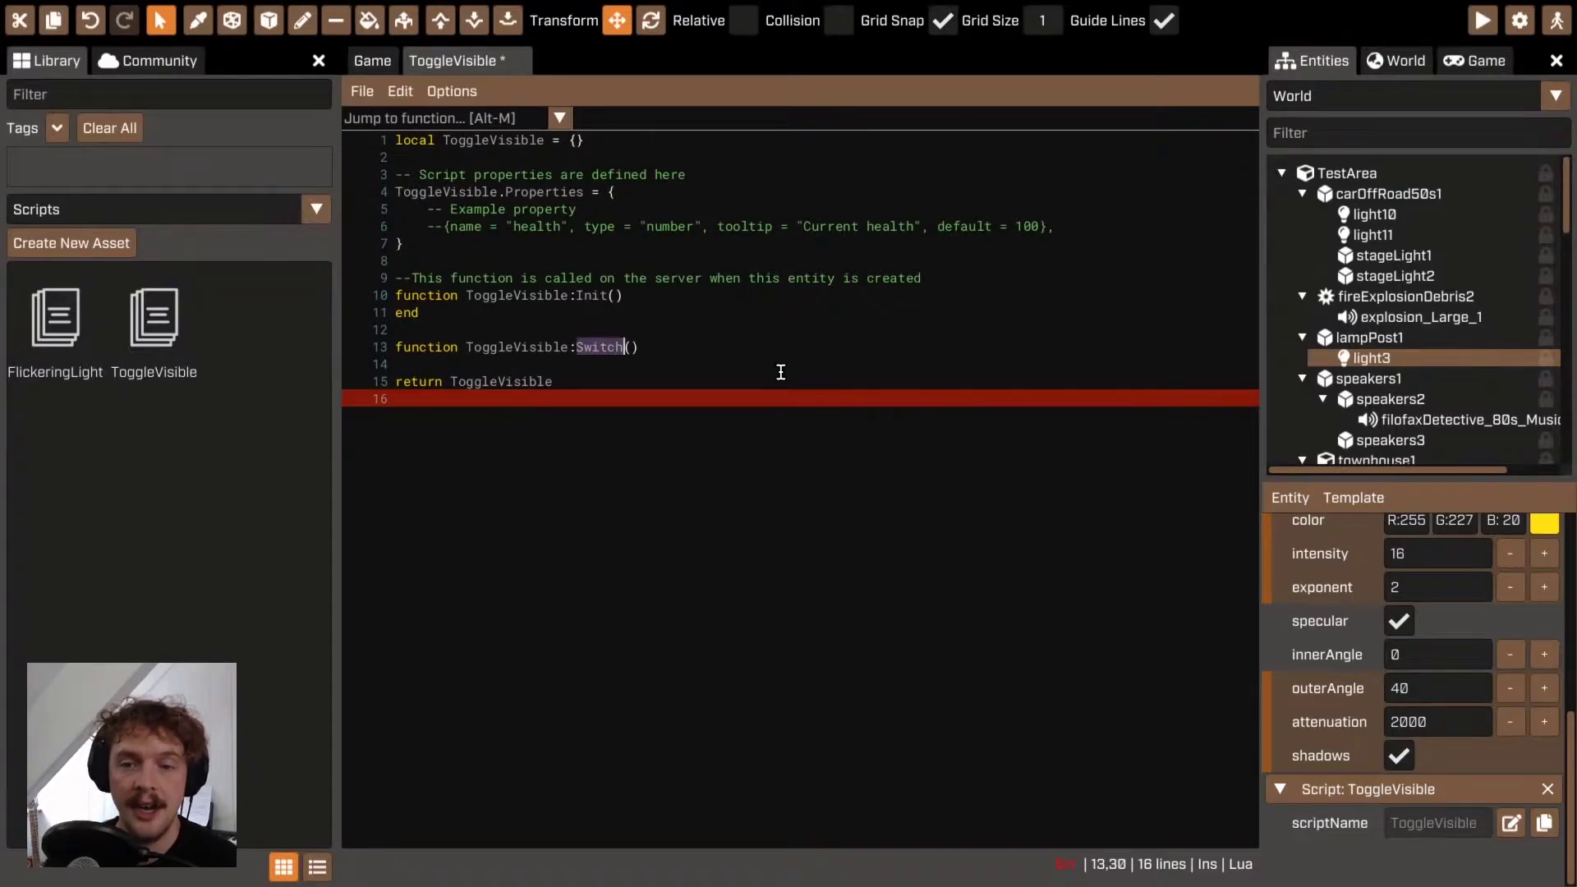
click(659, 346)
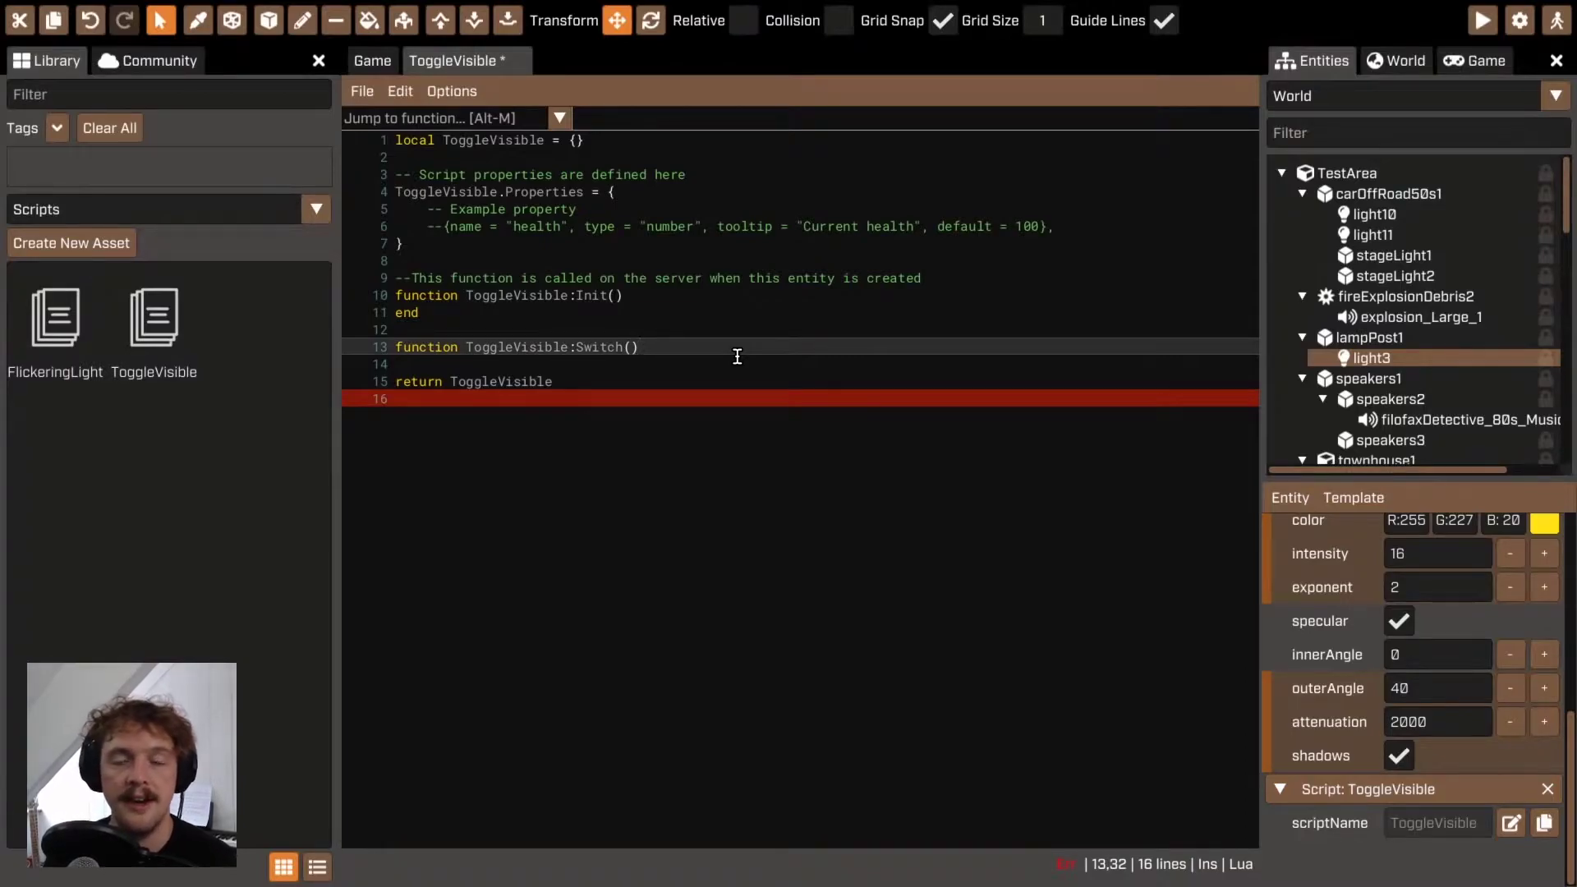
key(Return)
key(Return)
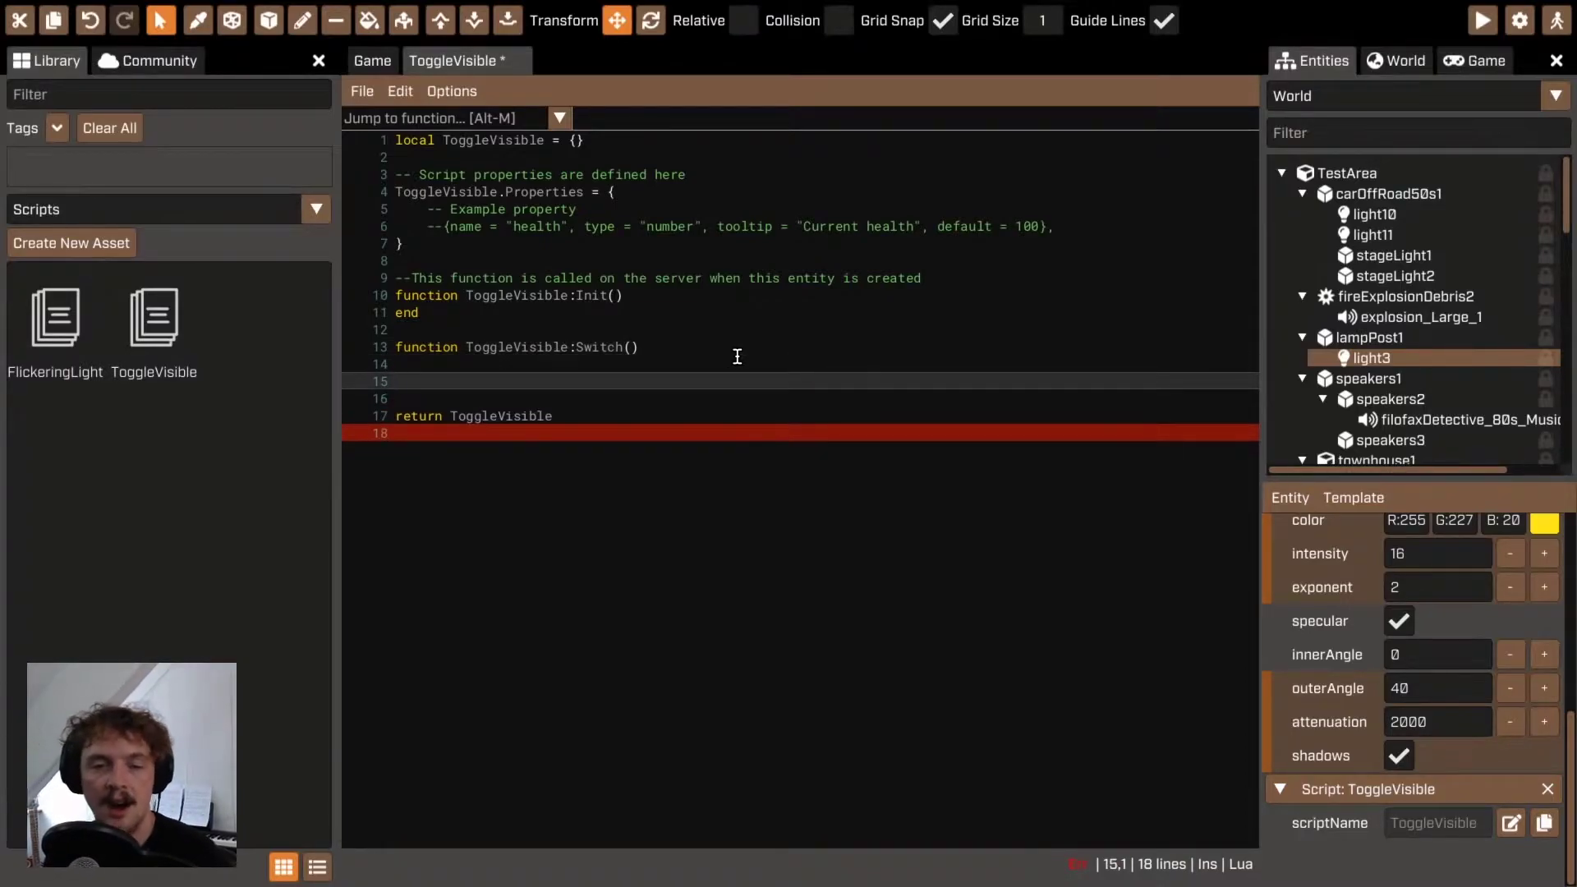
text(end)
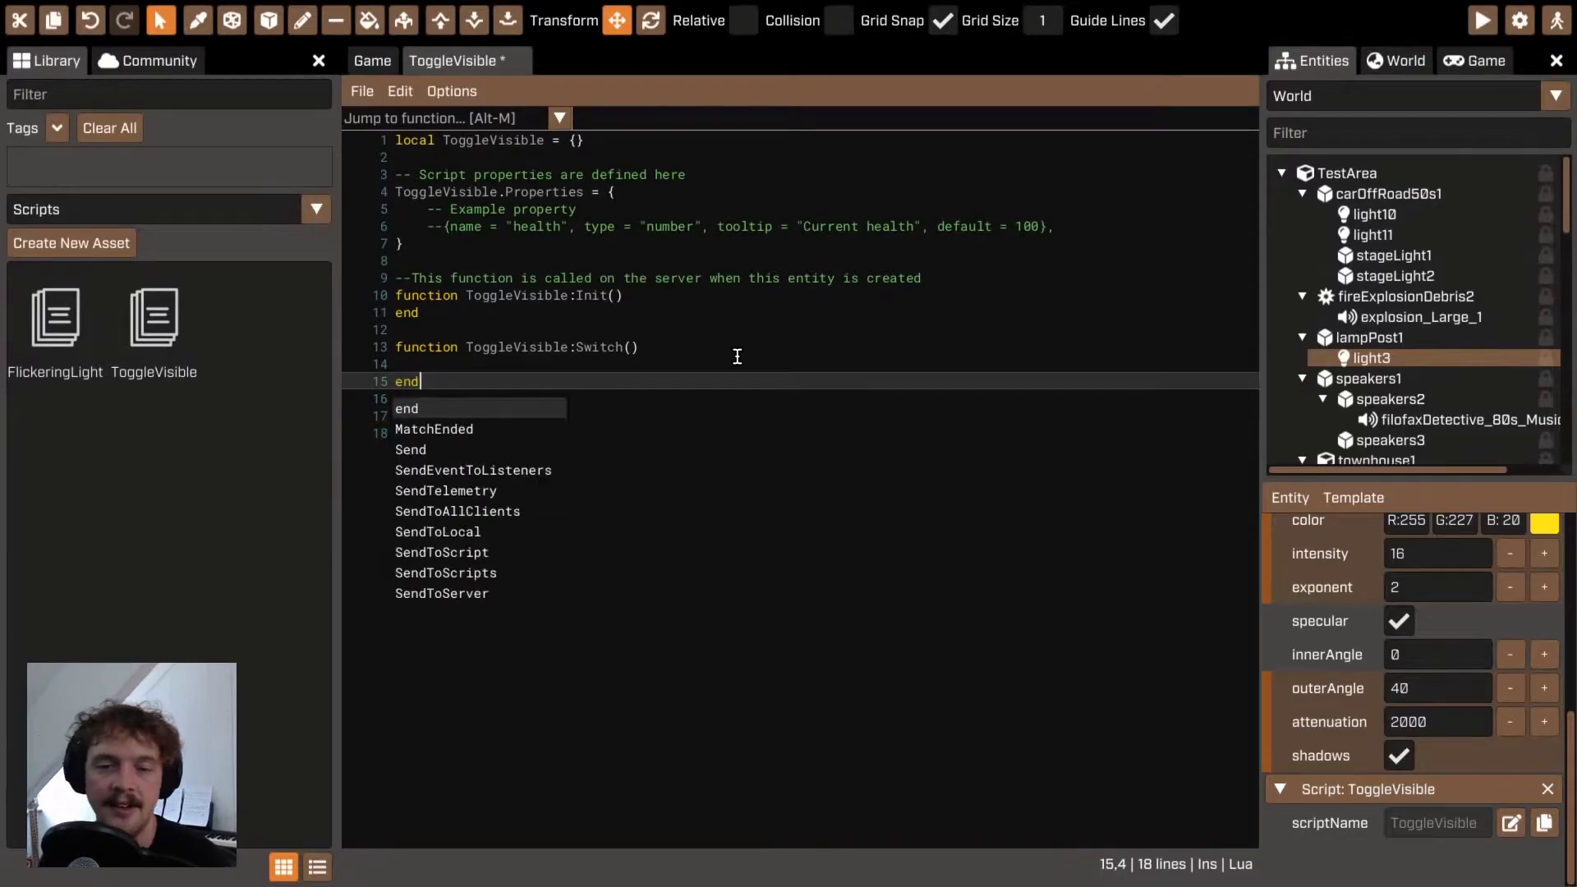
key(Escape)
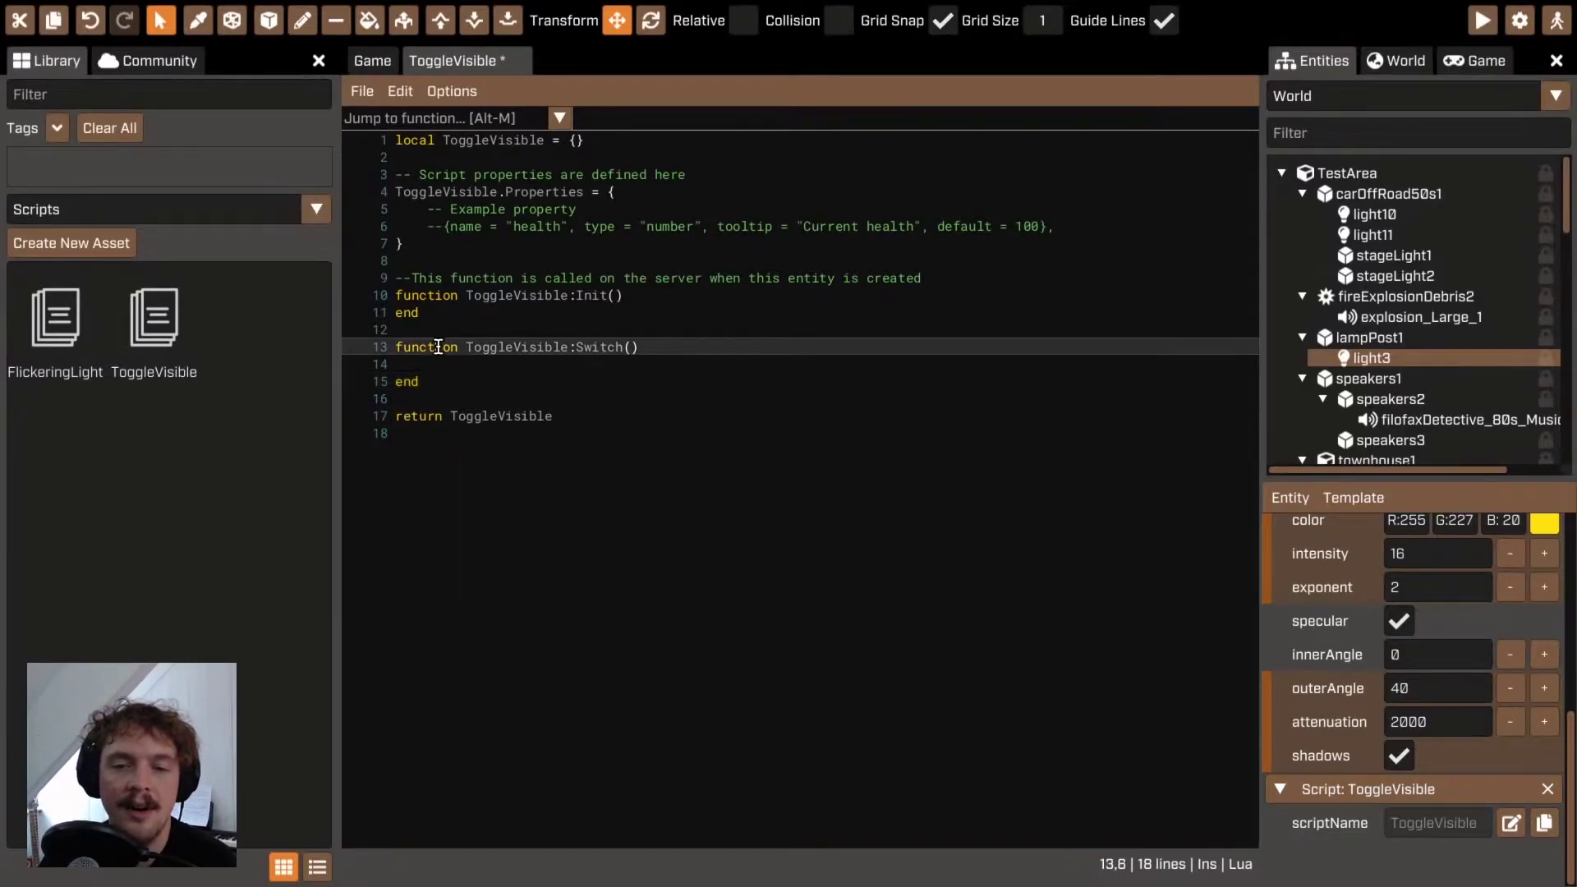
double_click(438, 347)
double_click(407, 383)
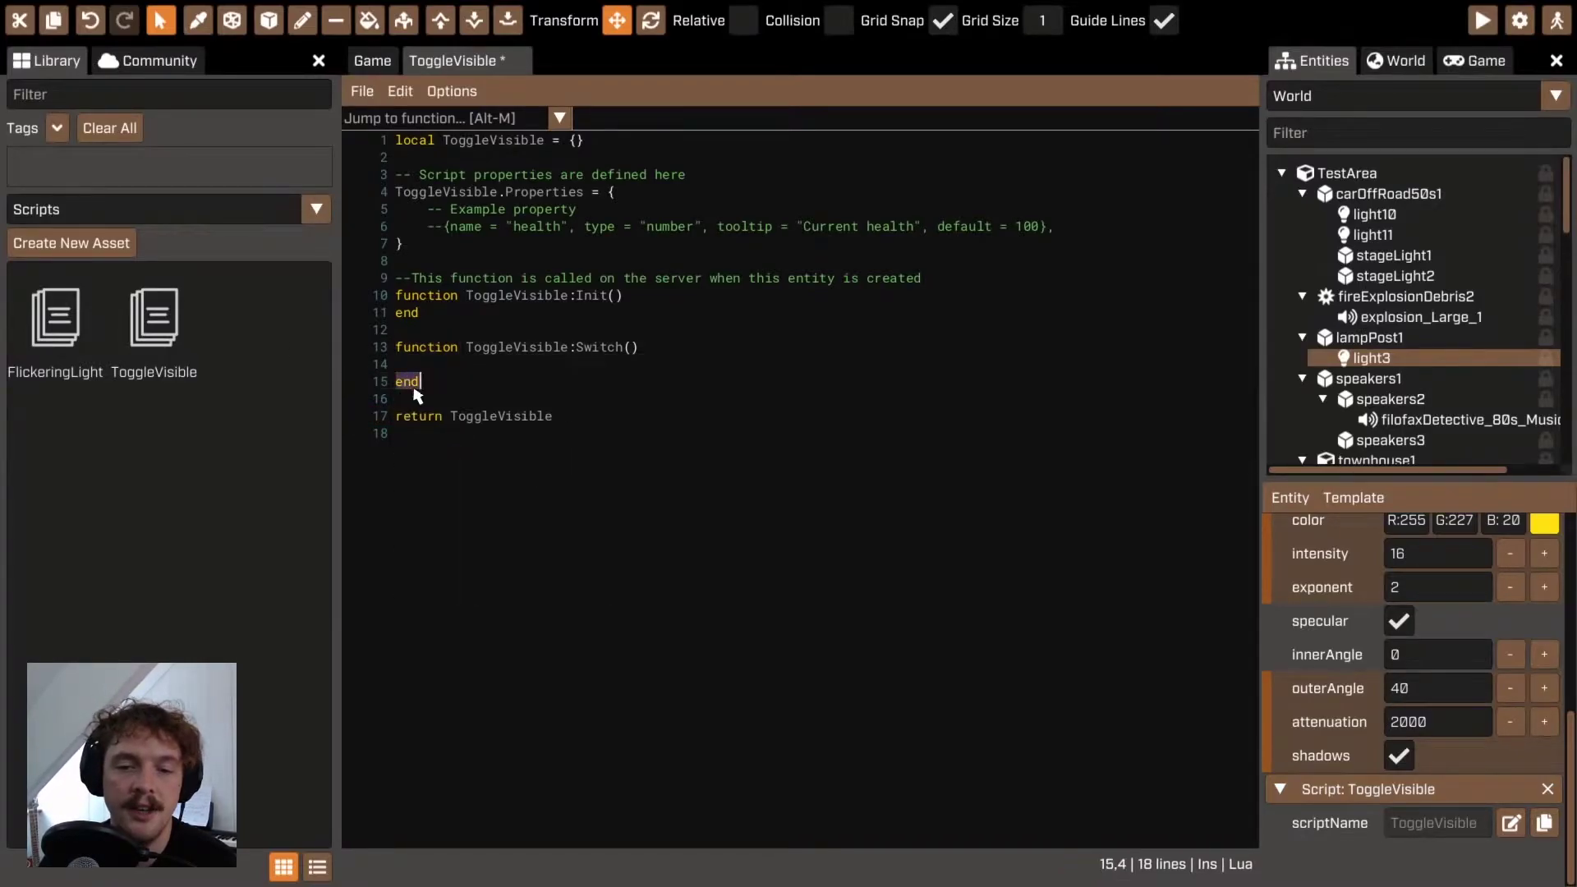
Step: Indent the Switch body on line 14 and write self:GetEntity().visible
click(597, 367)
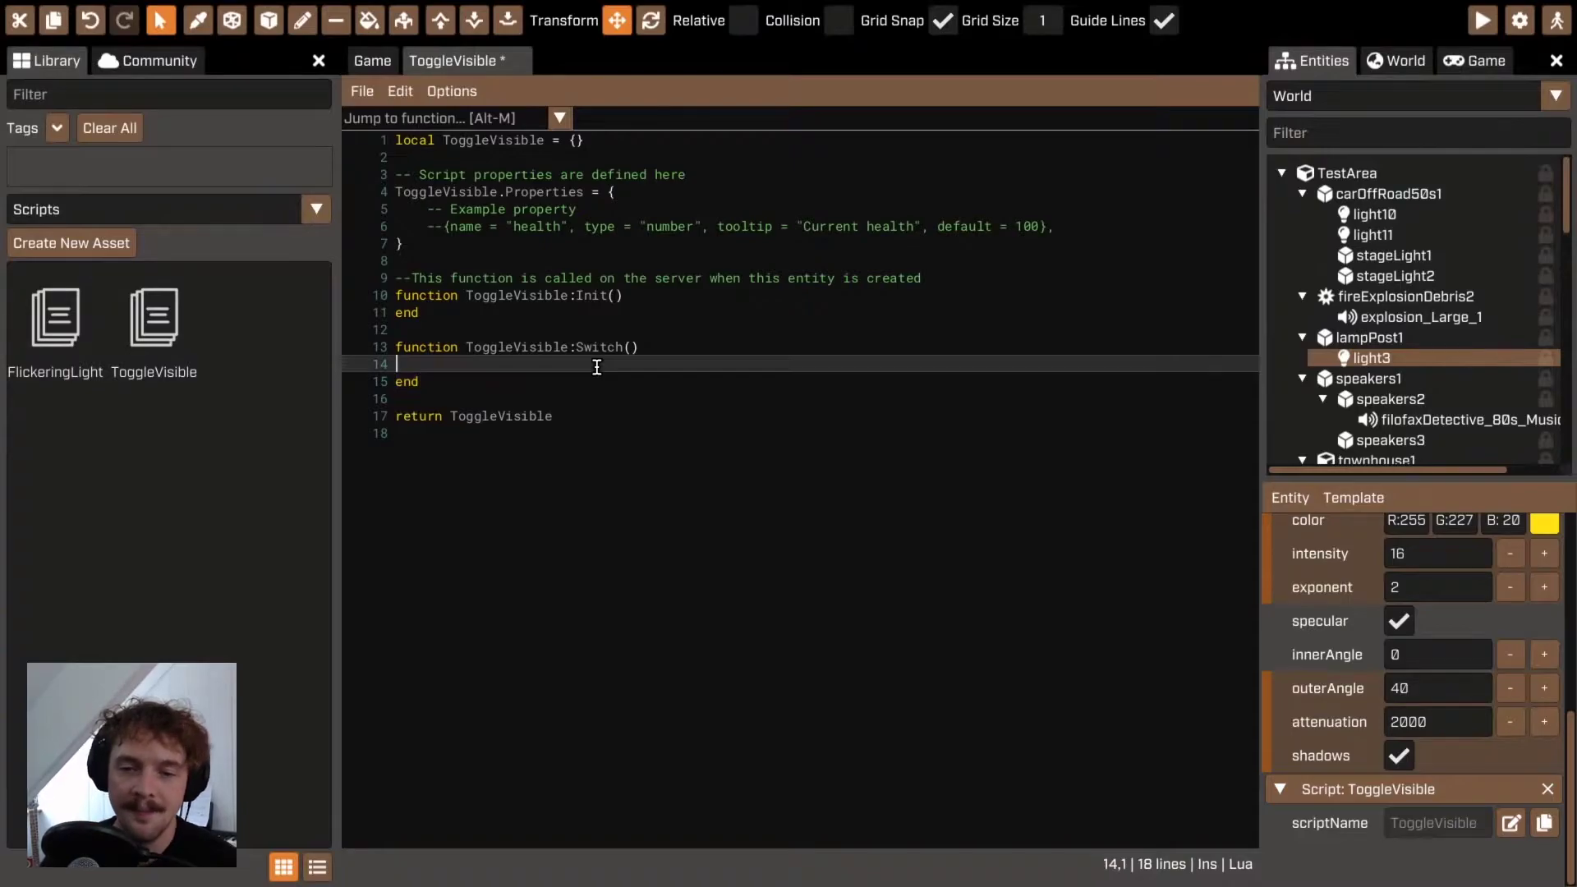
click(410, 380)
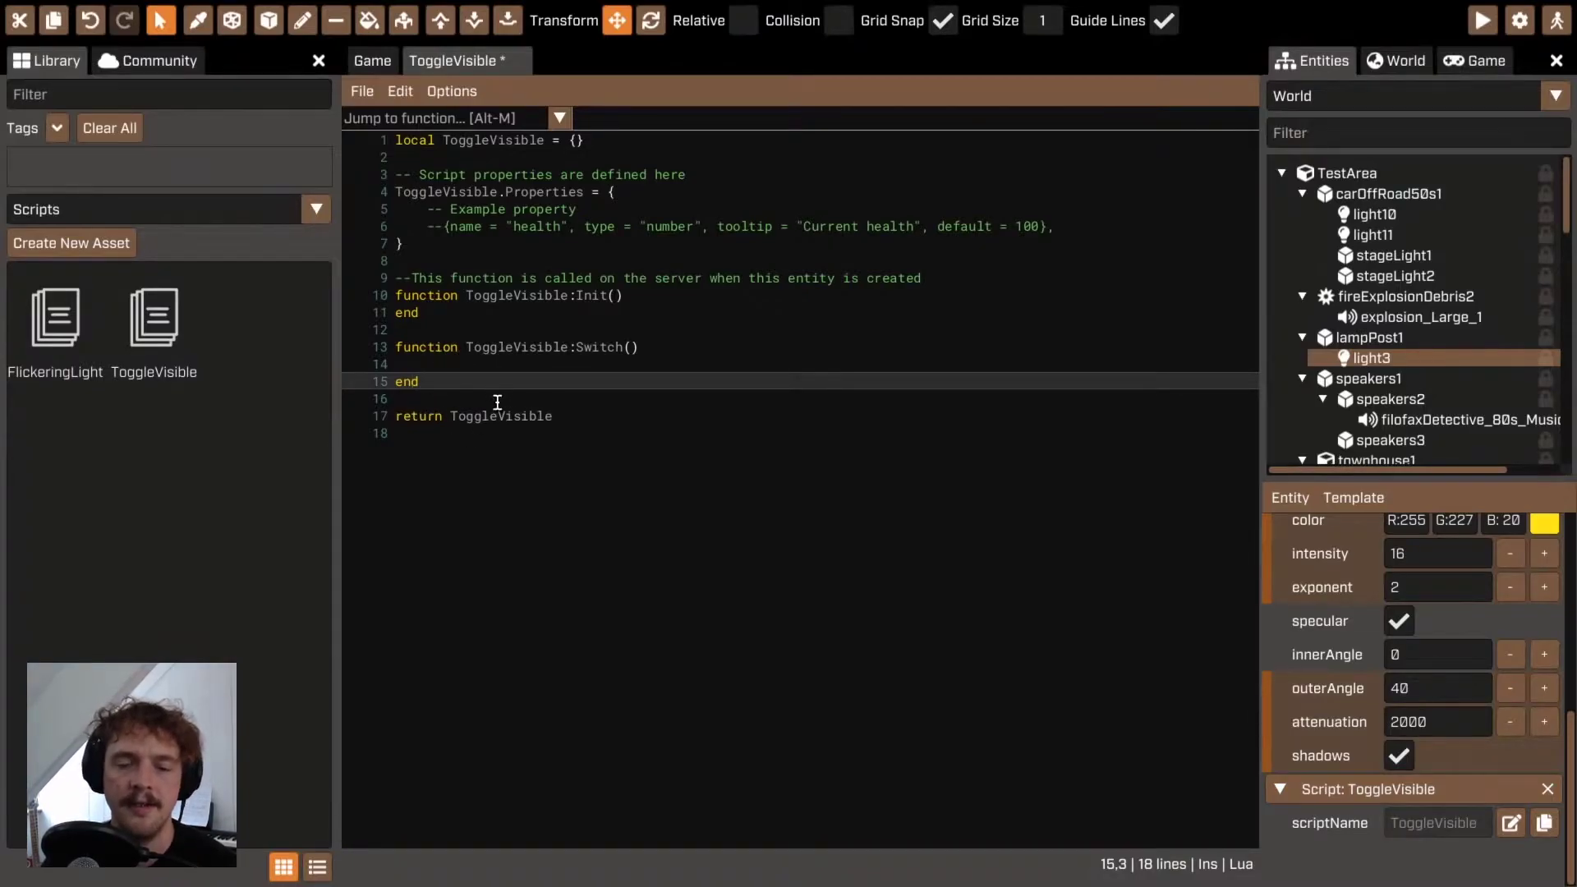
click(434, 382)
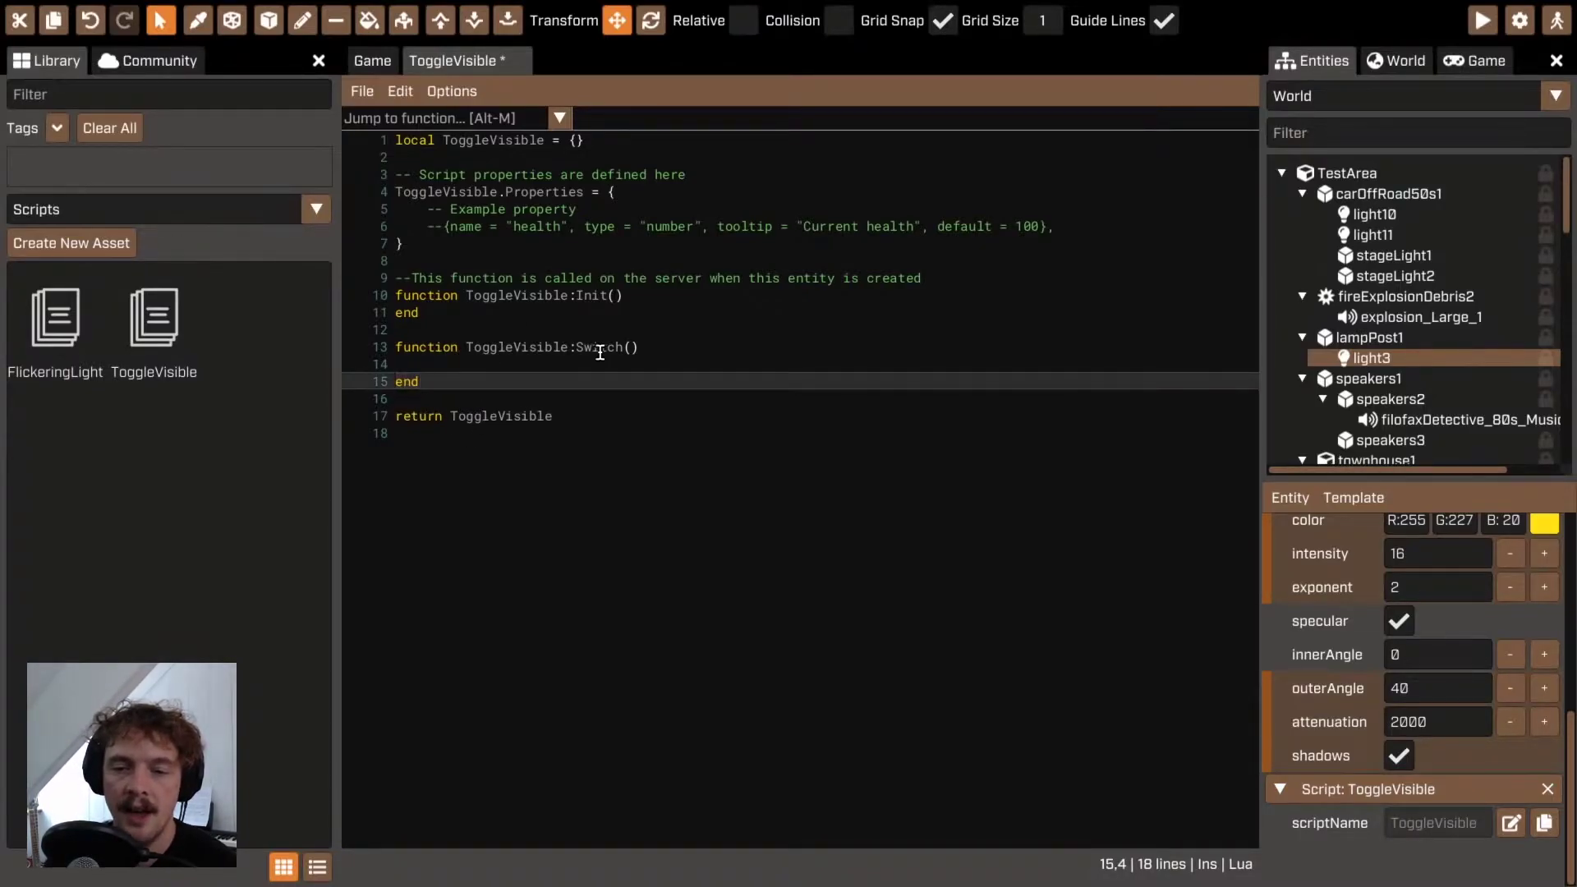
click(457, 360)
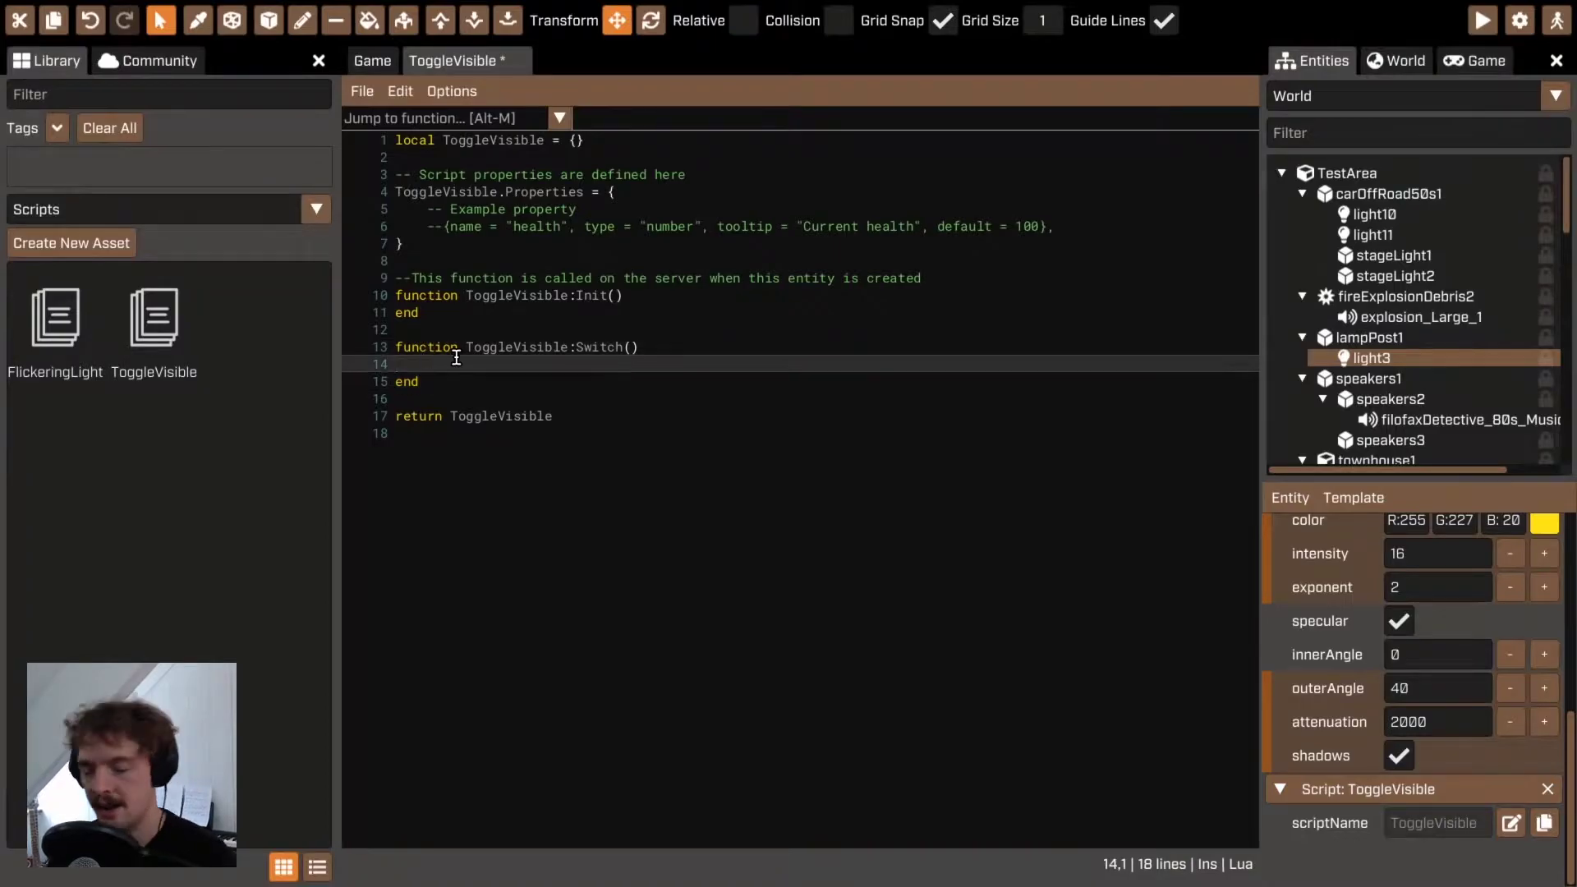
key(Tab)
text(self)
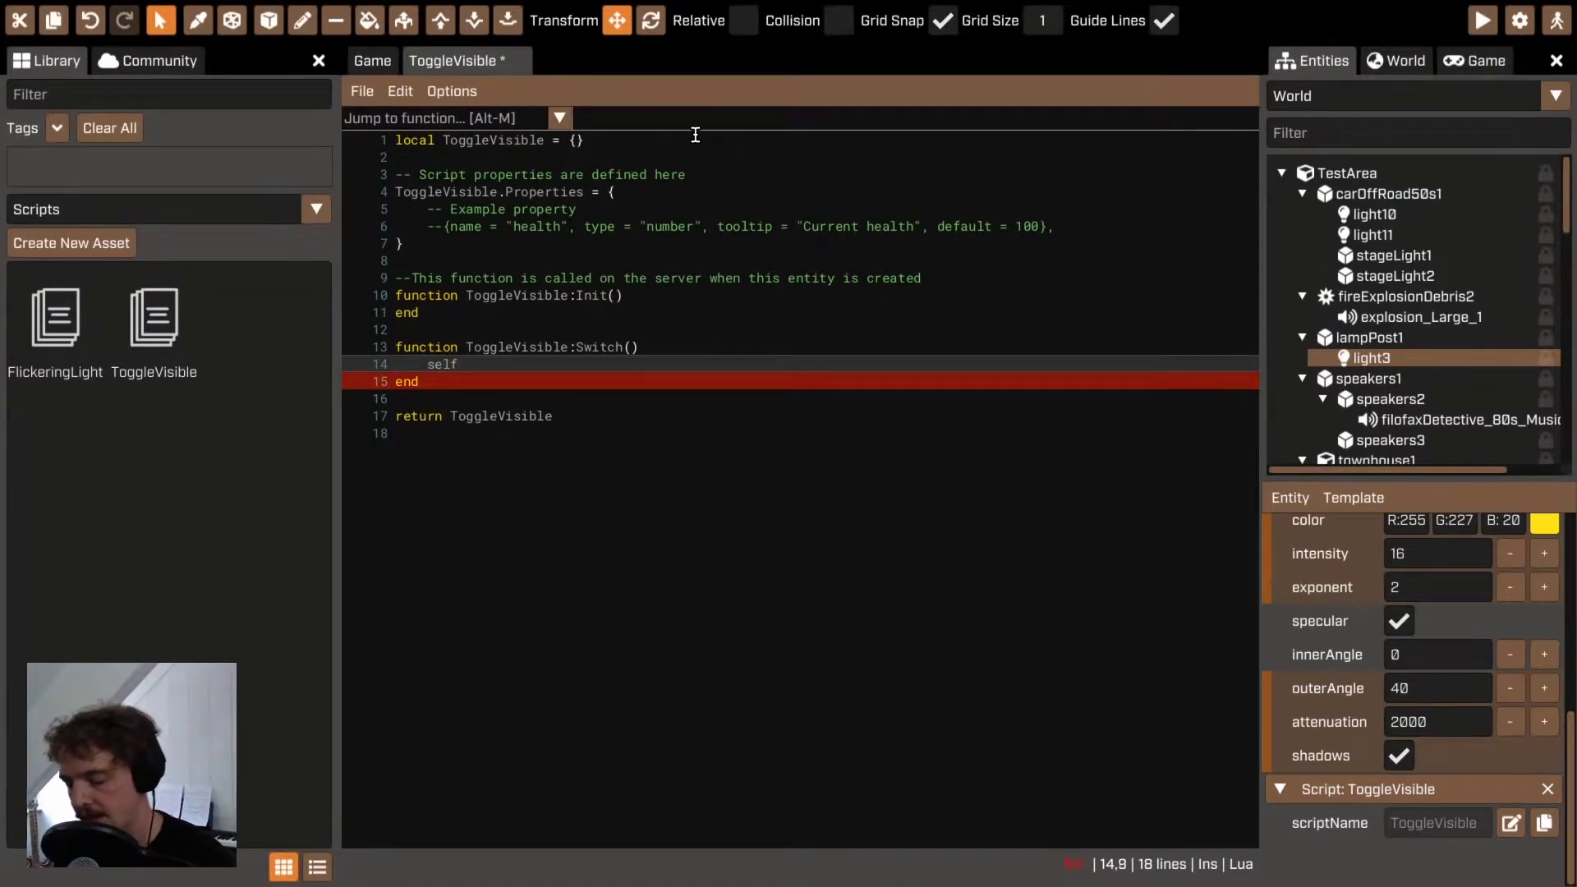
text(:GetEntity)
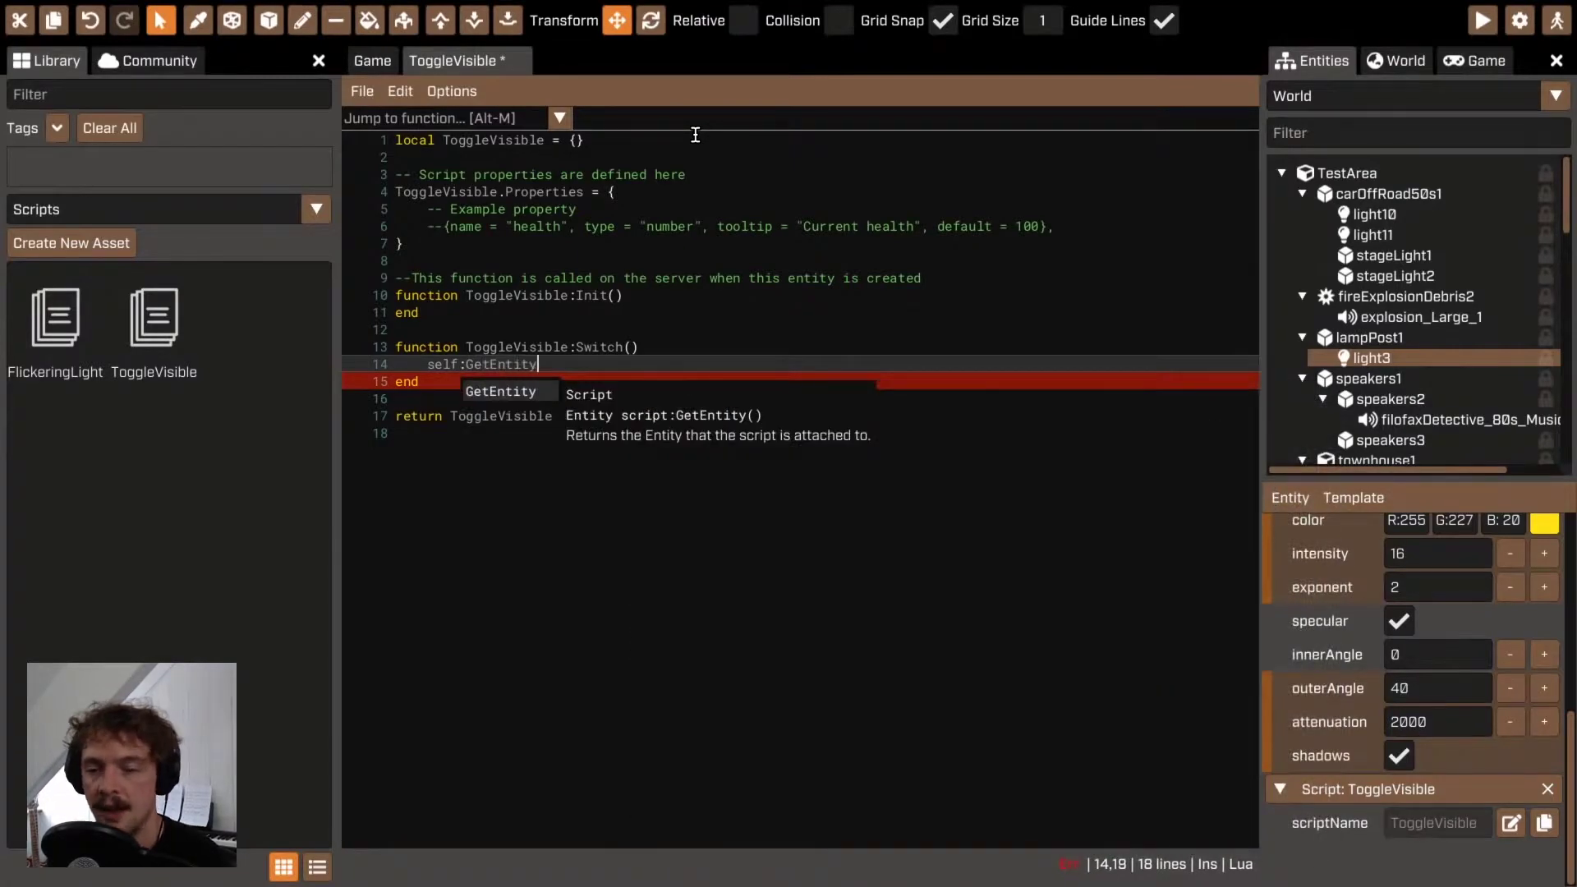
text(())
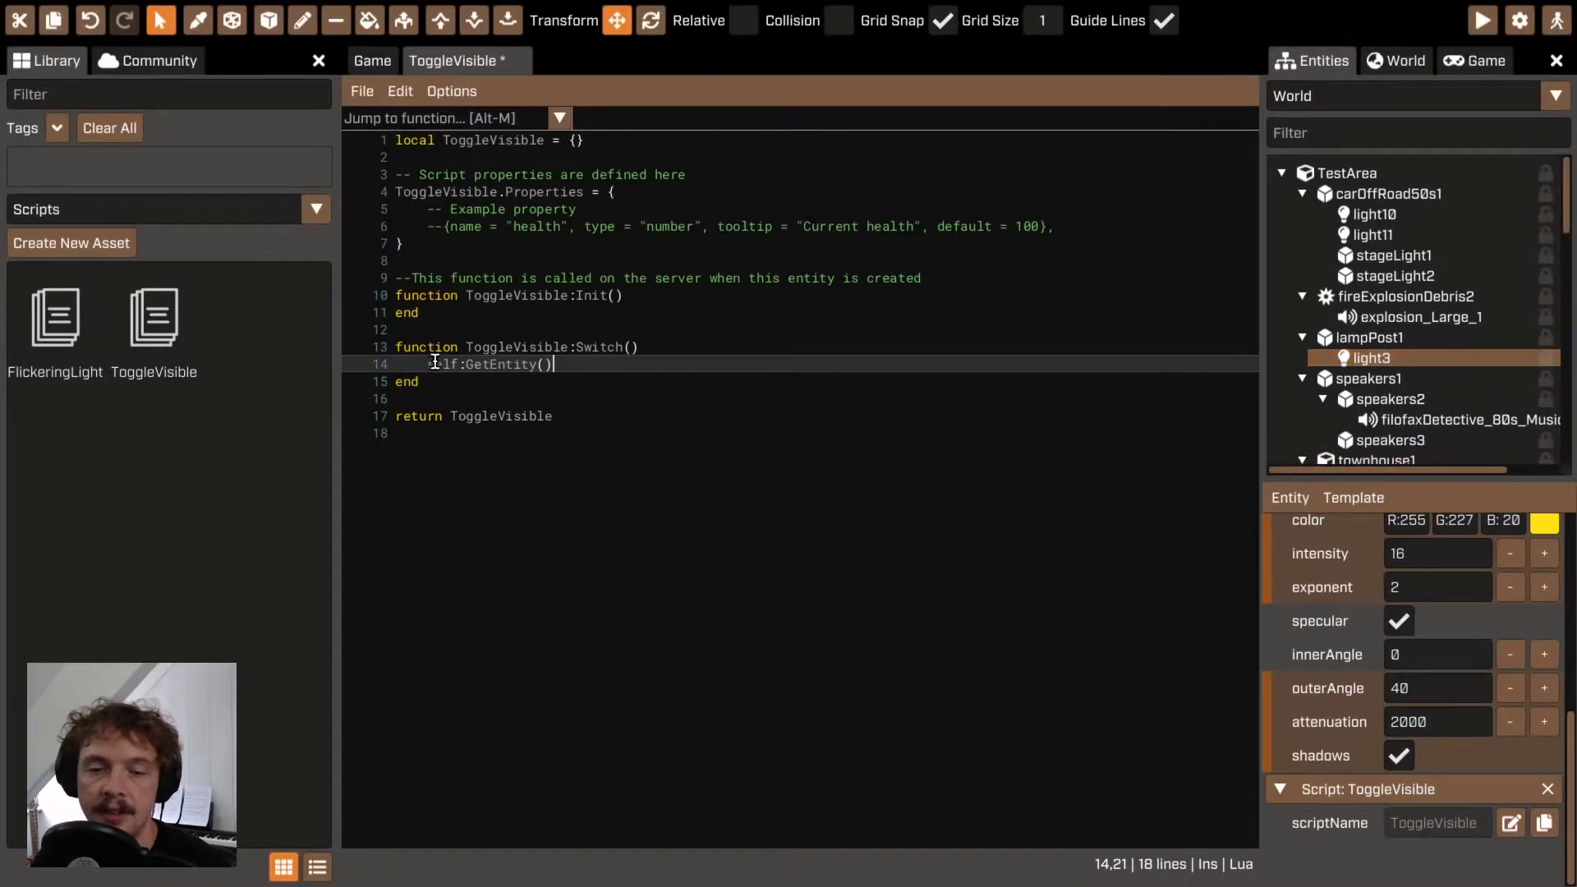
drag(430, 366, 581, 369)
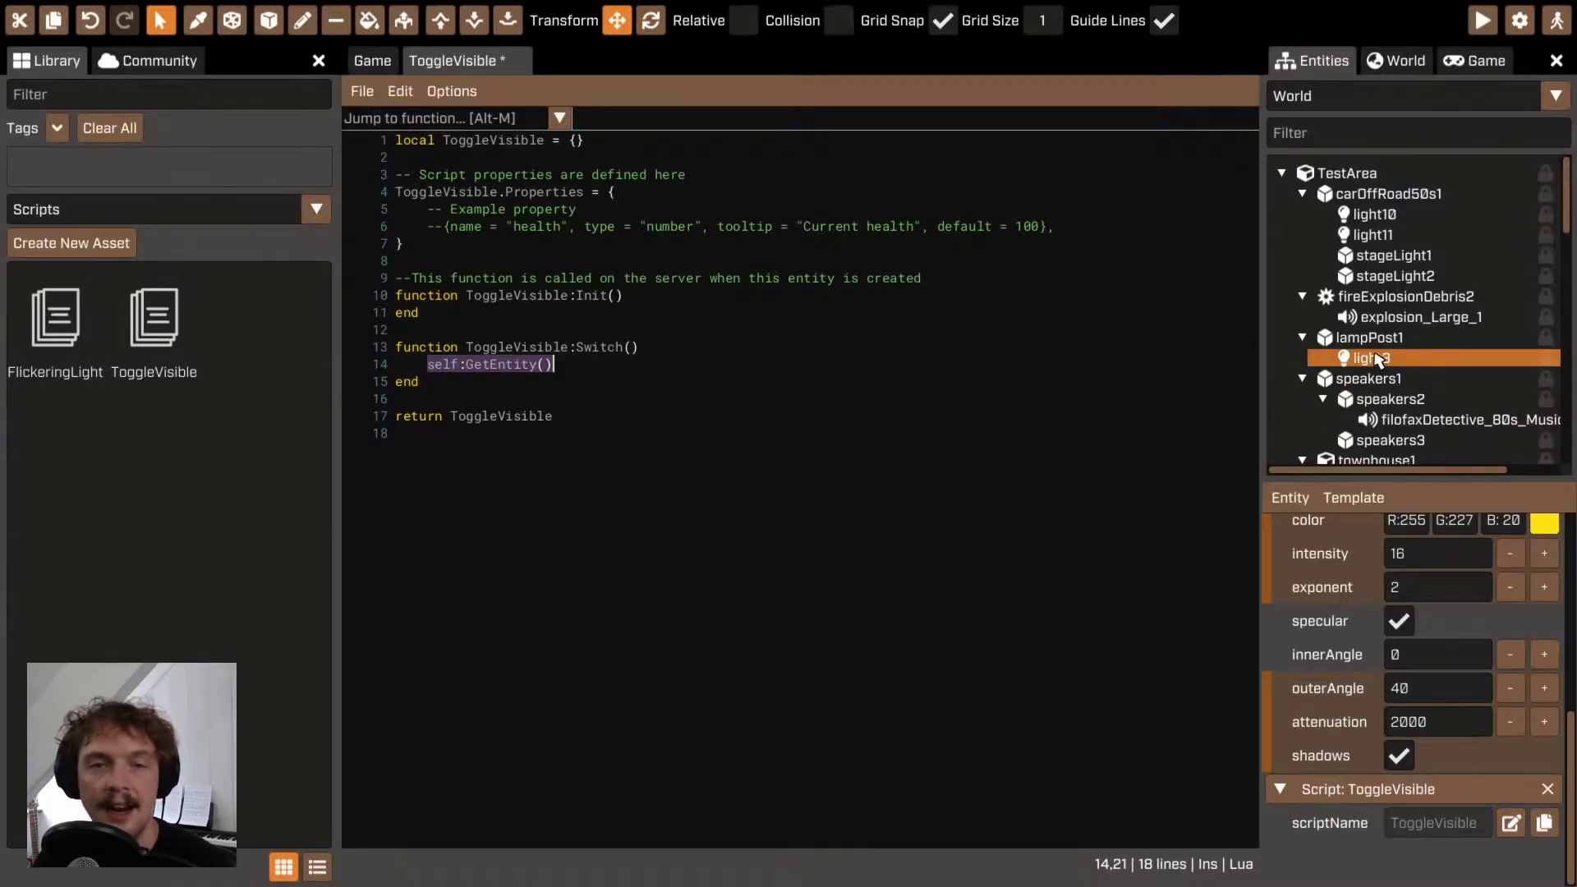
click(669, 358)
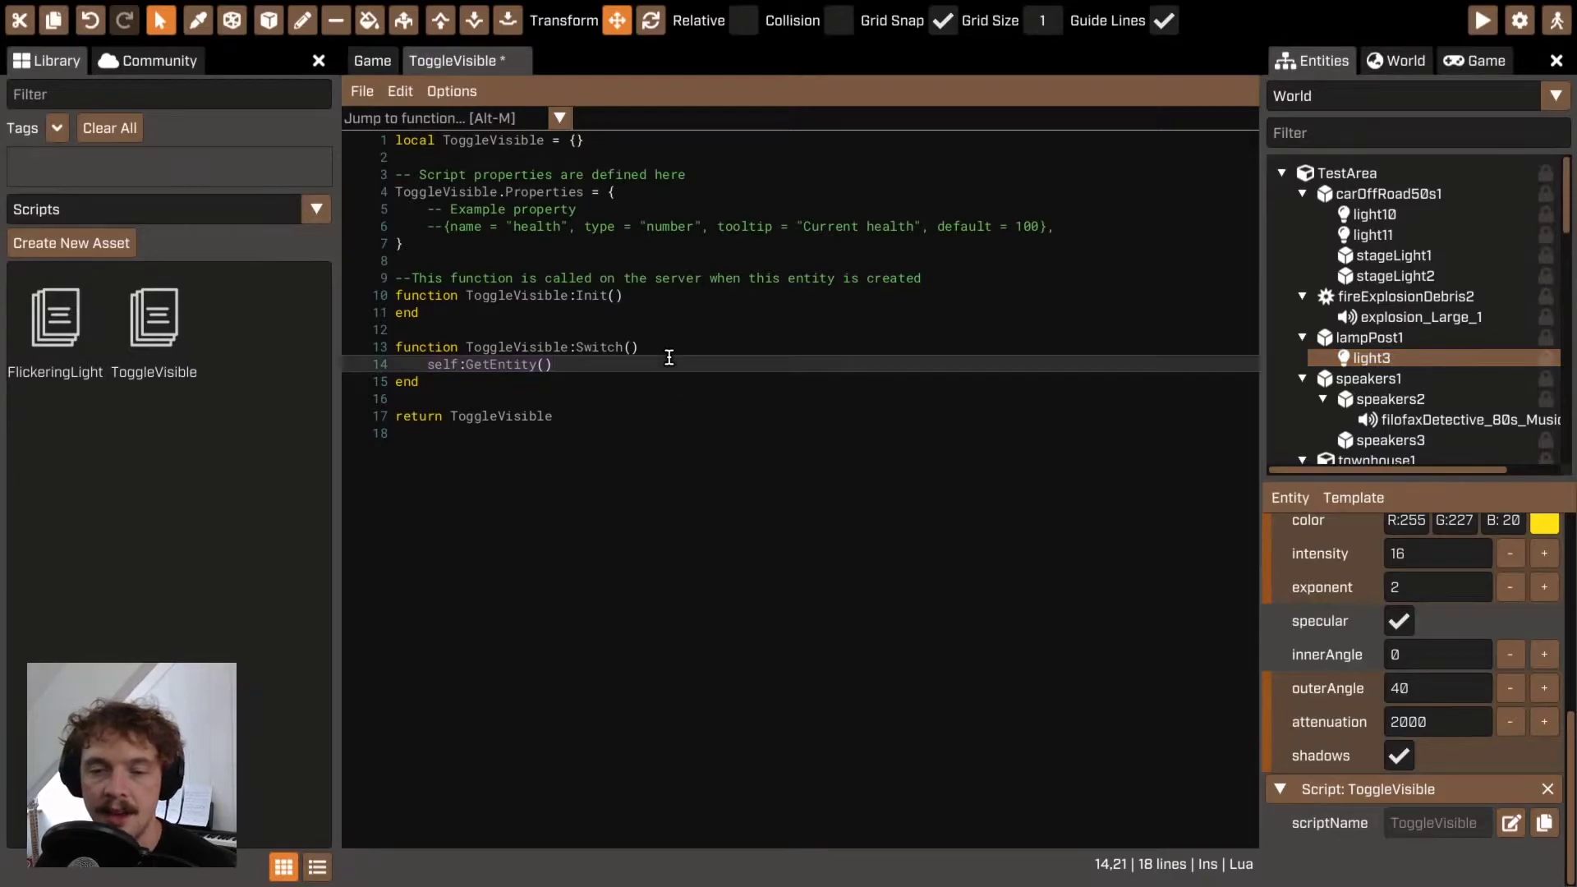
text(.visible)
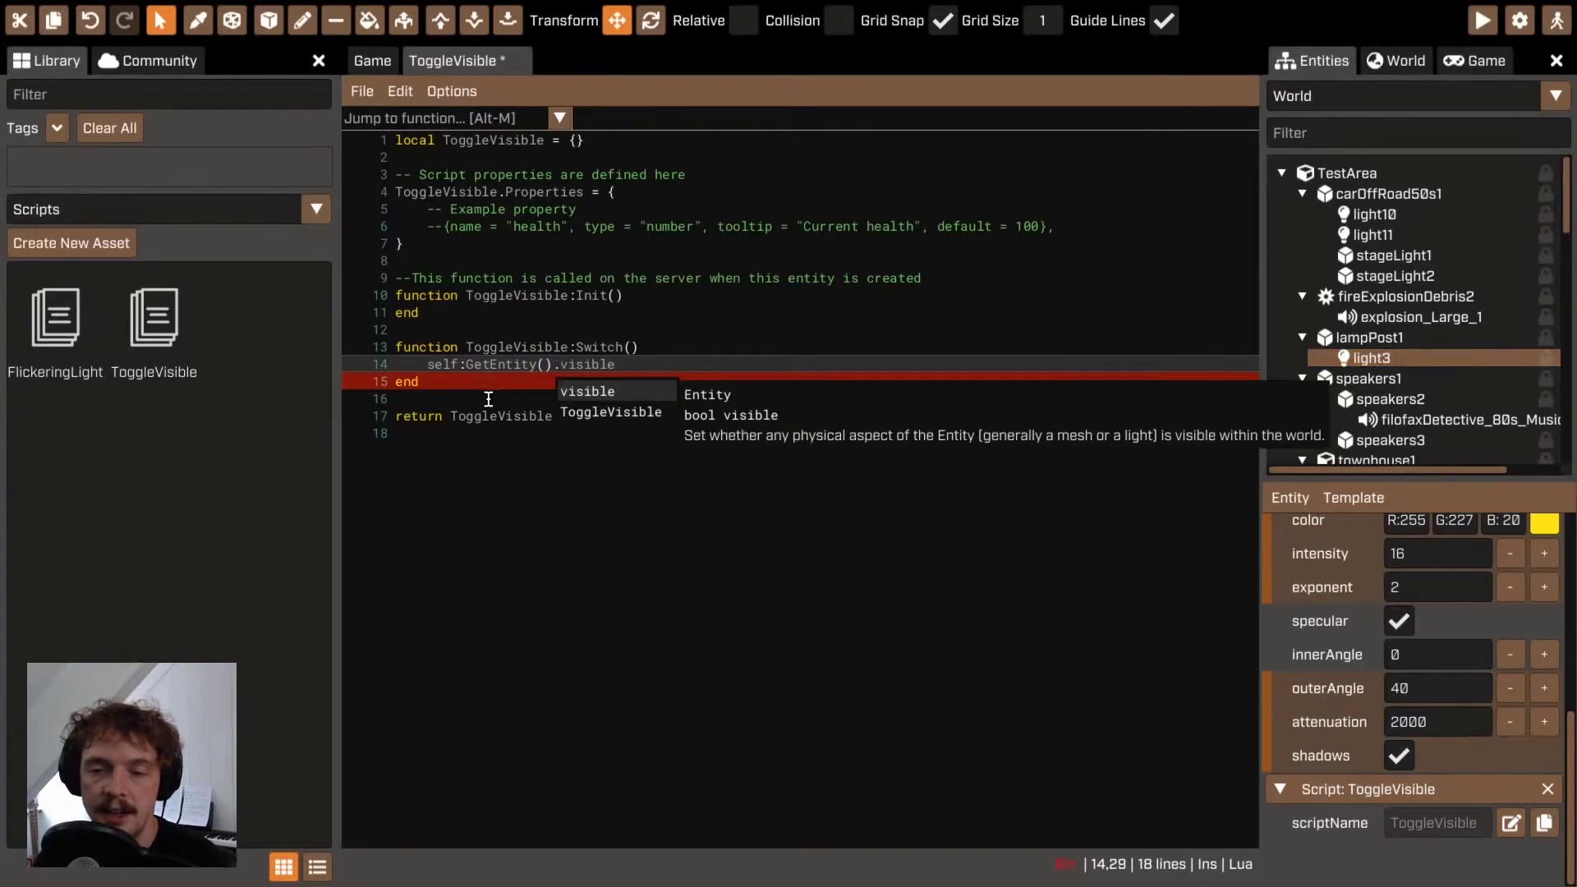
click(550, 364)
double_click(573, 365)
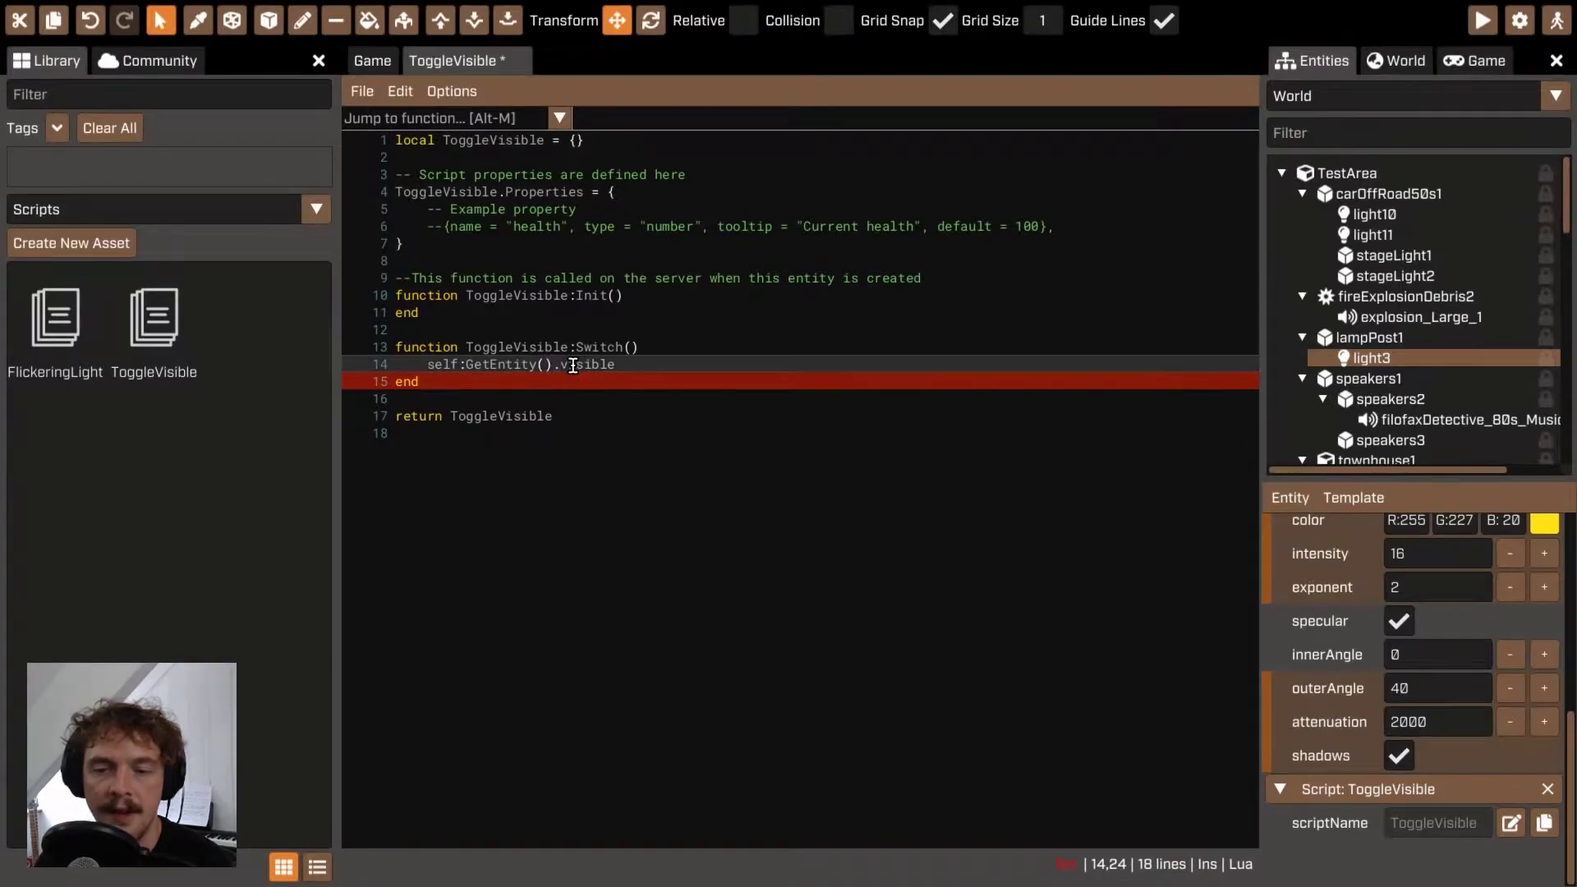
scroll(1544, 711, up, 5)
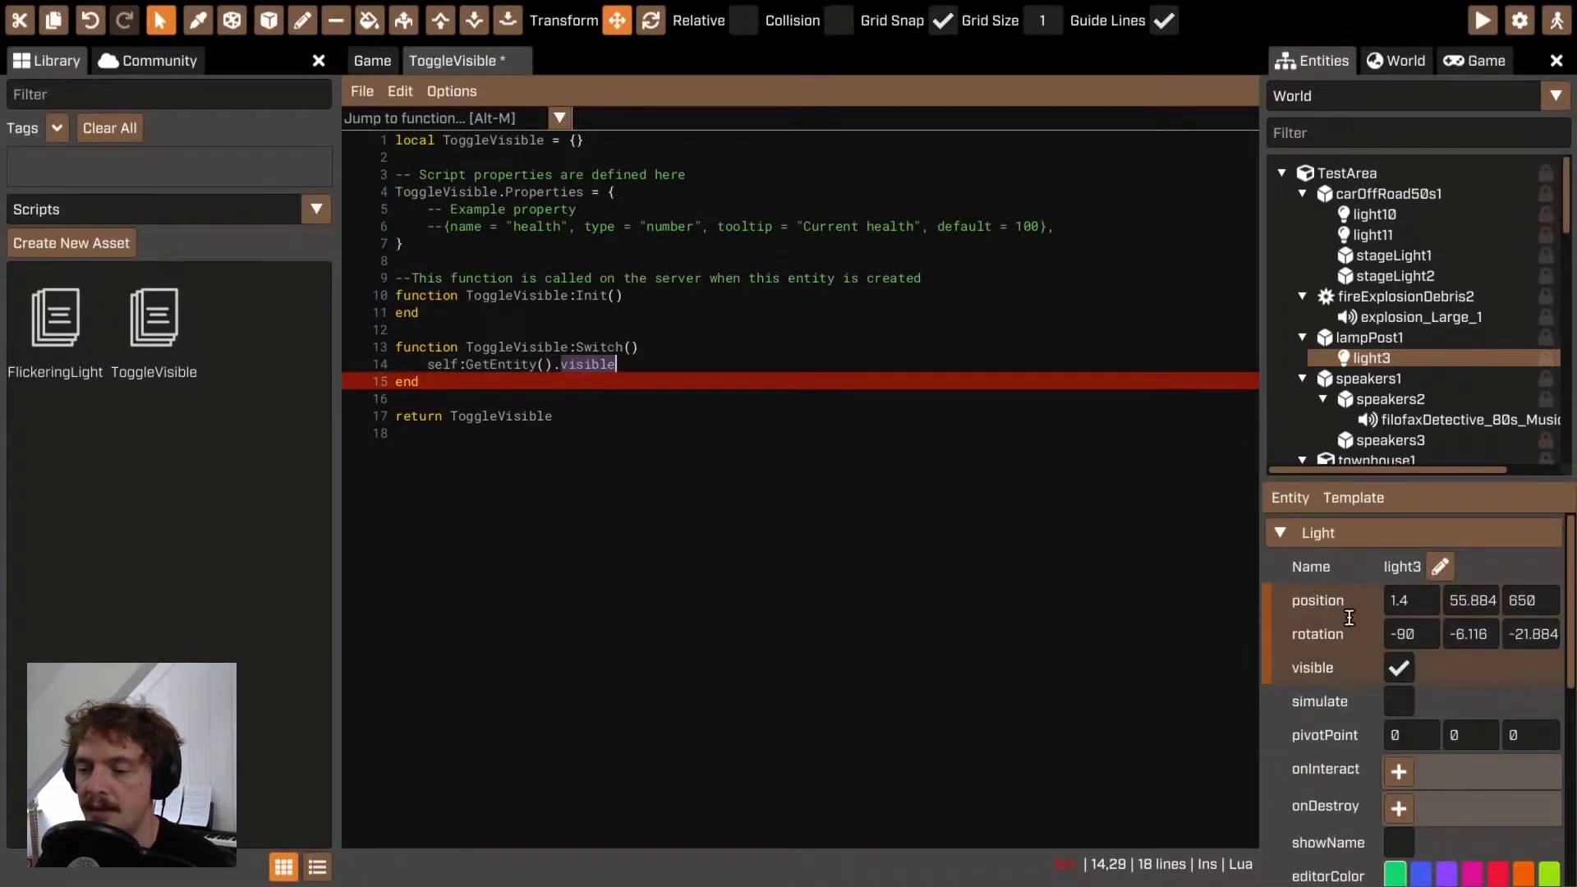
Step: Append = false to line 14 so Switch sets visible to false
scroll(1428, 639, down, 3)
scroll(1322, 587, up, 2)
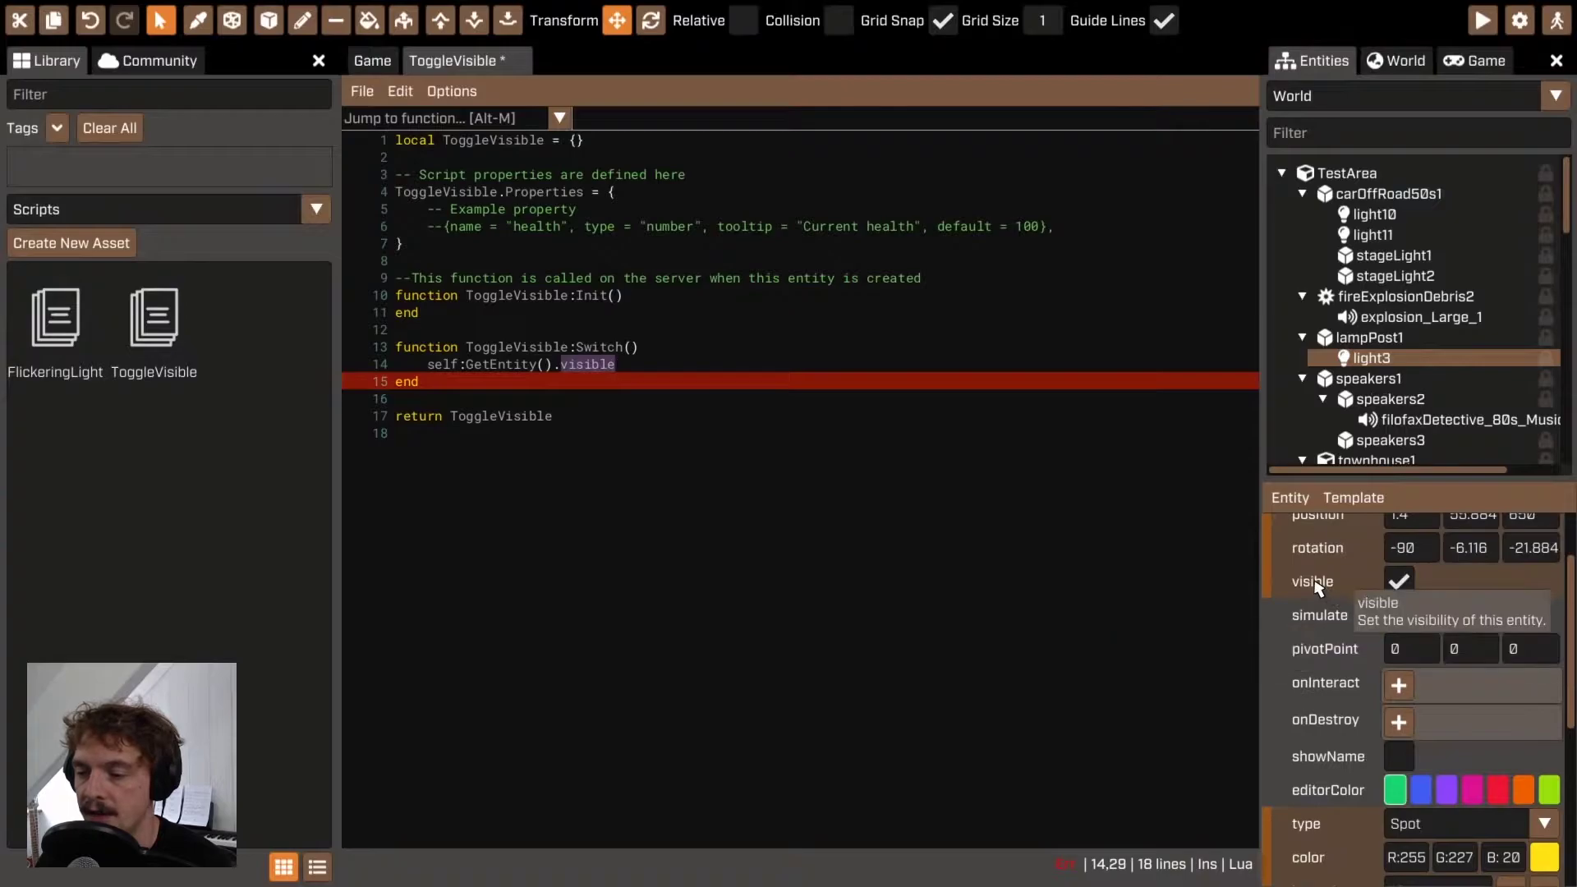
scroll(1331, 591, down, 3)
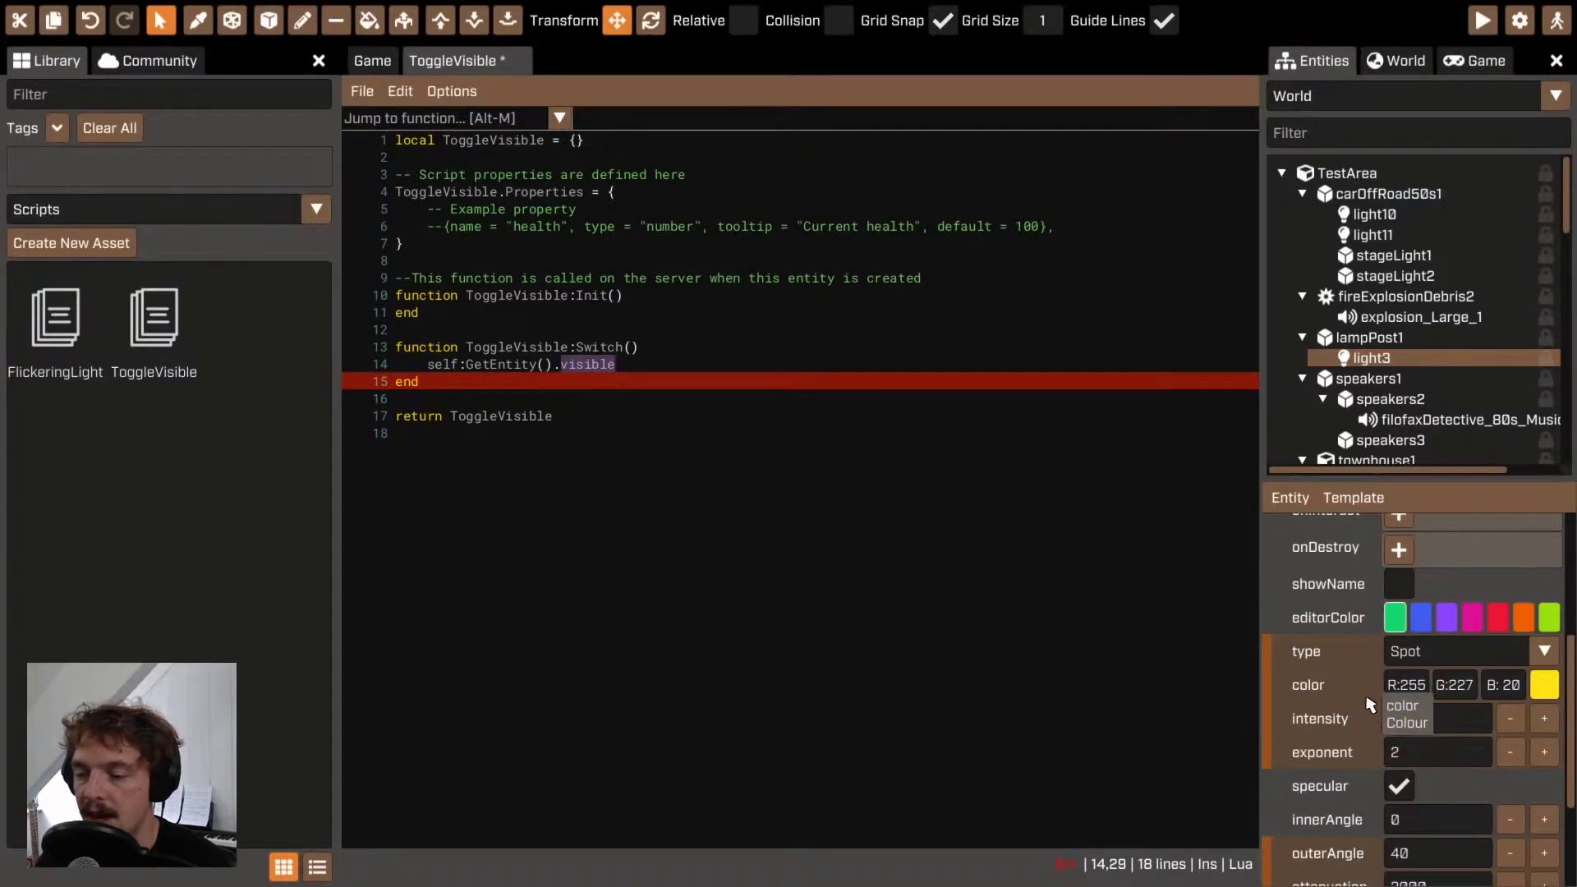
click(684, 323)
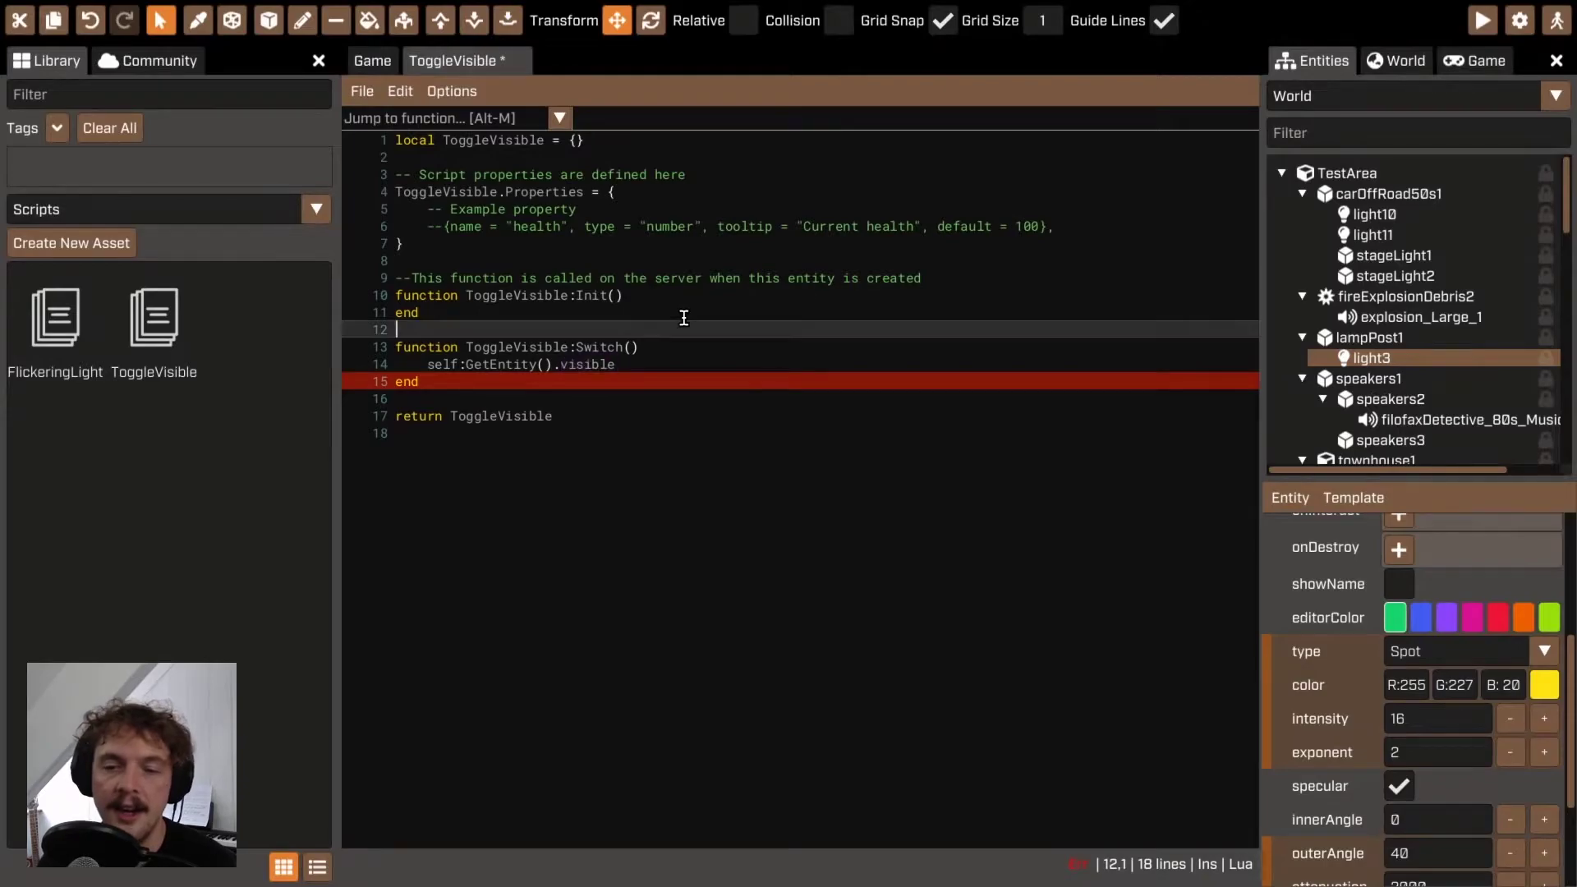
double_click(590, 364)
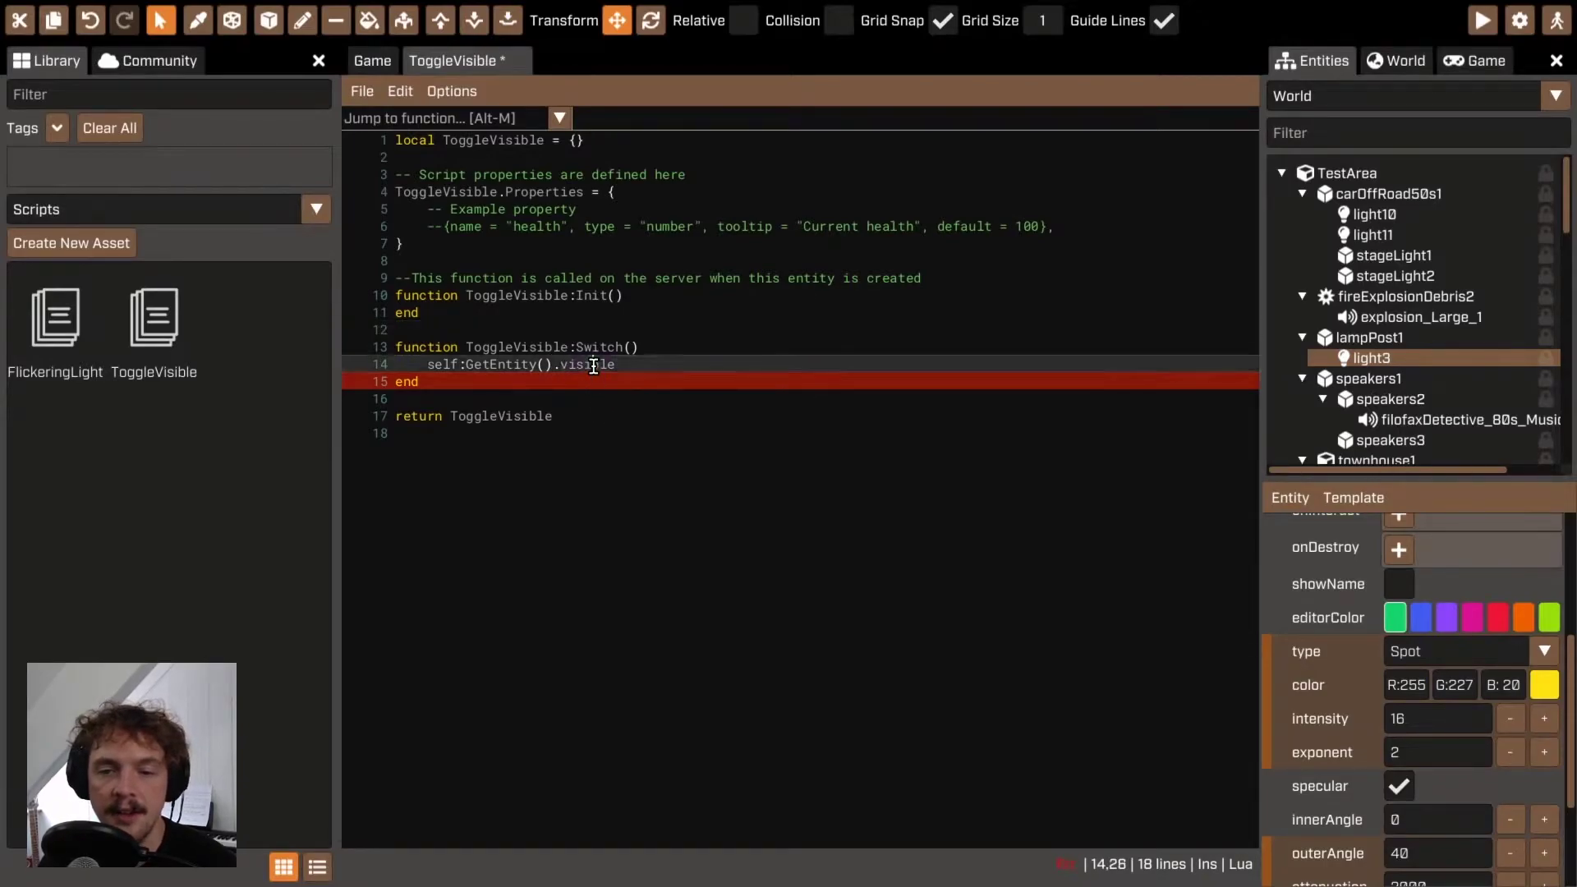
click(659, 364)
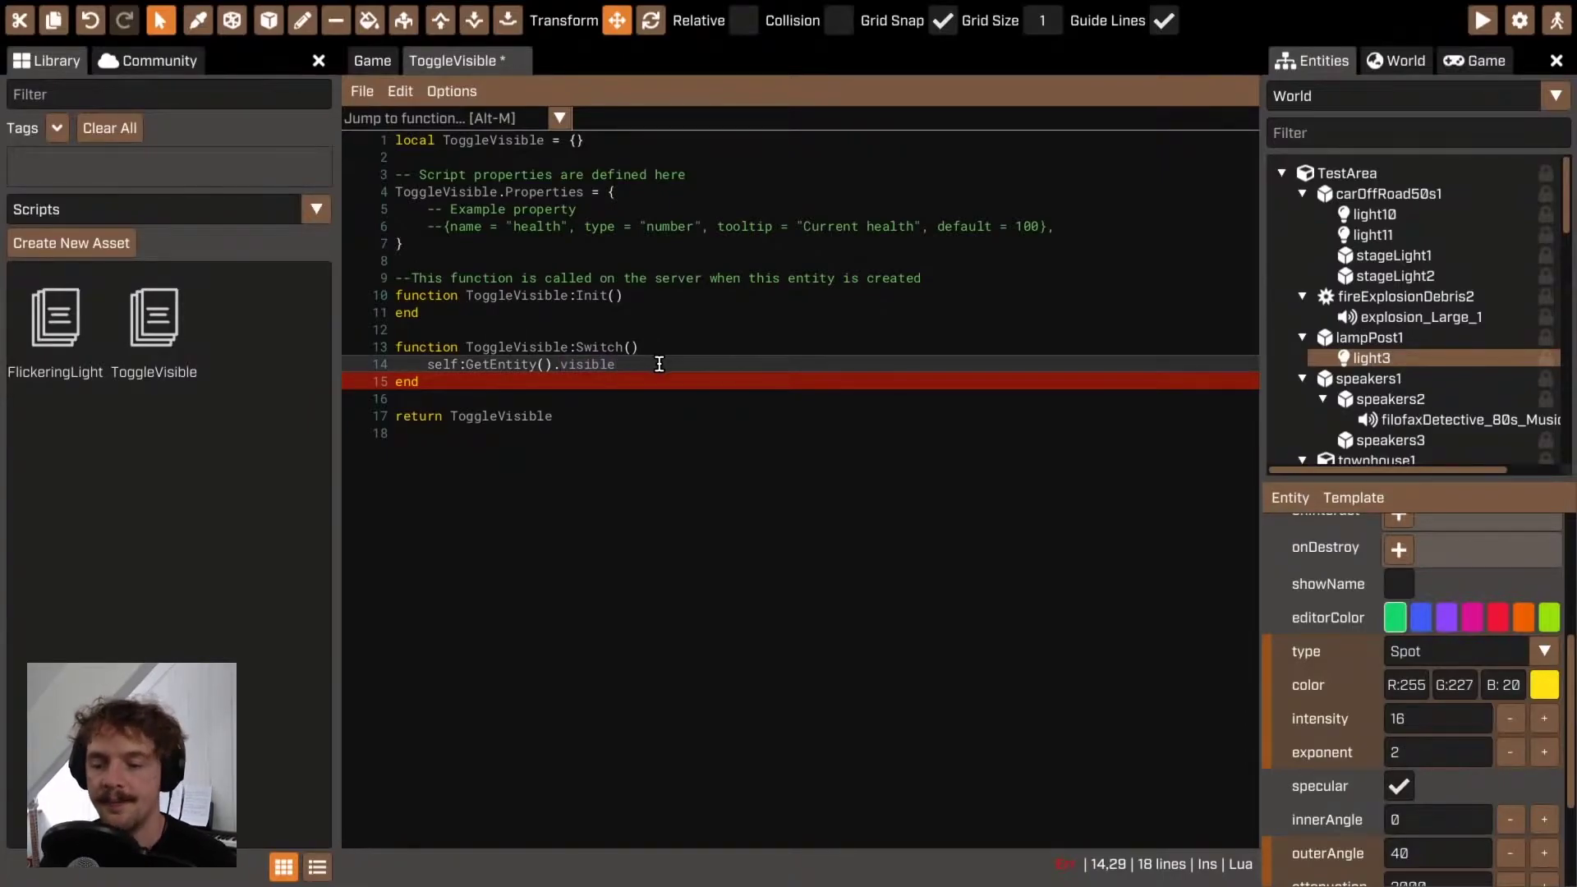
text(= )
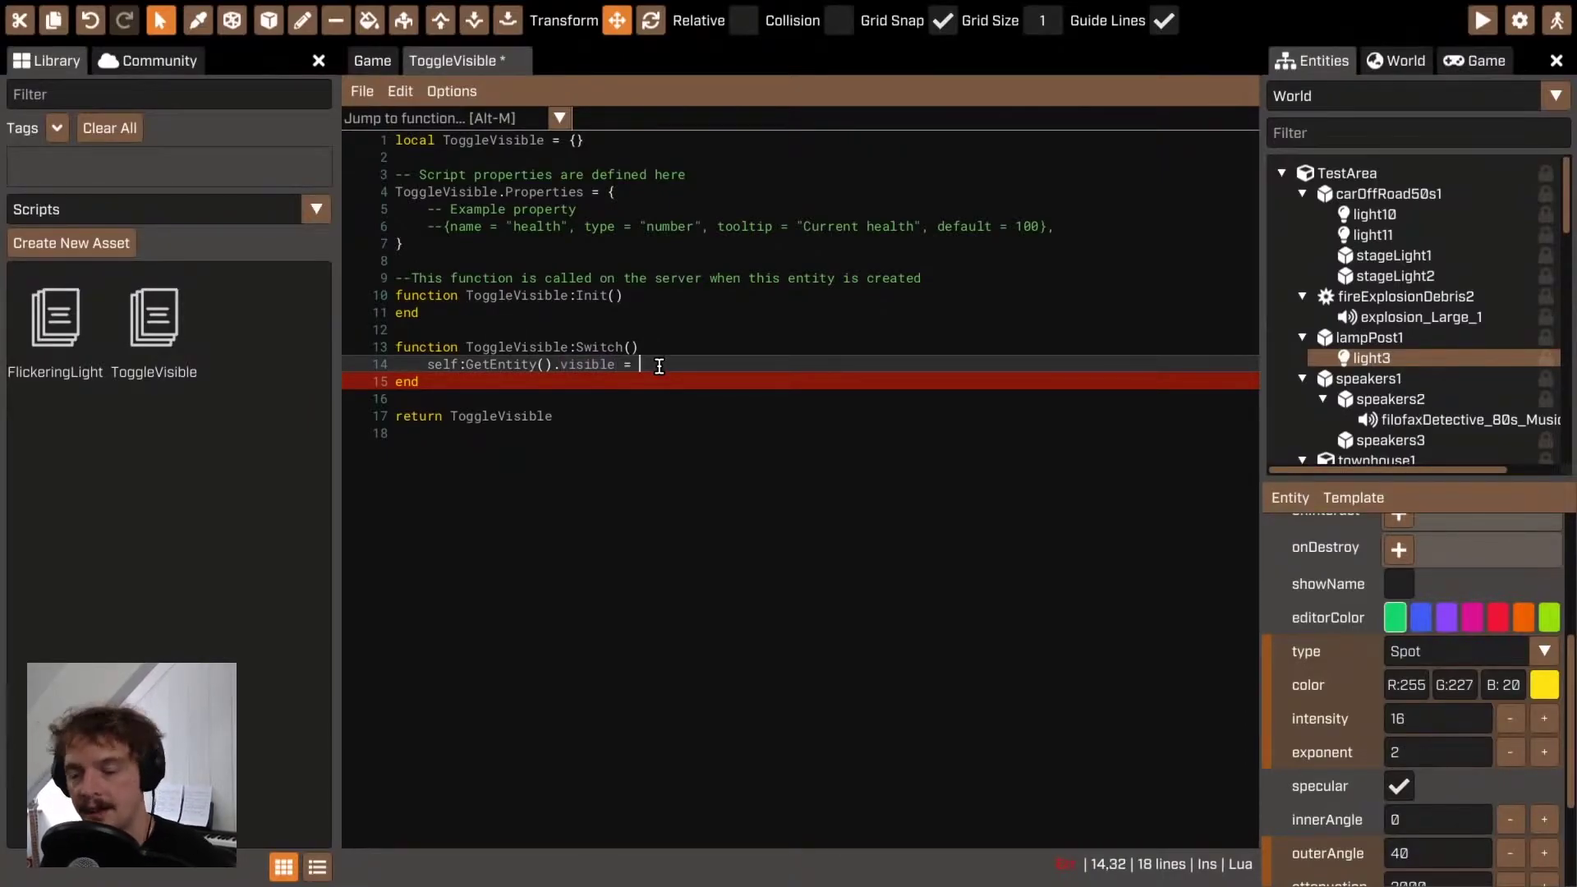
text(false)
click(434, 244)
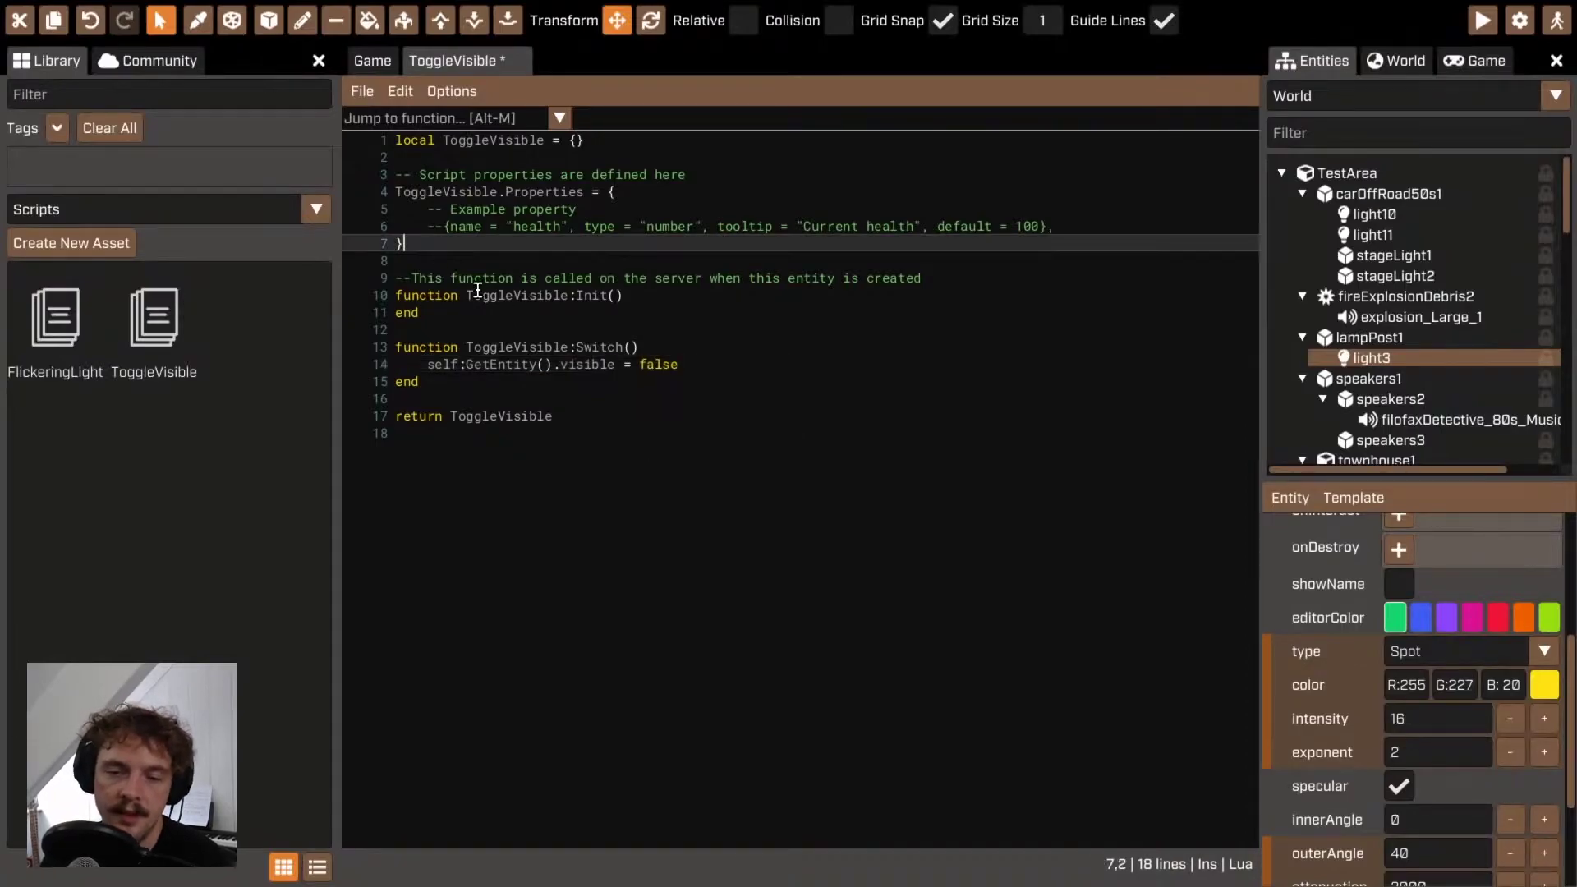
double_click(577, 367)
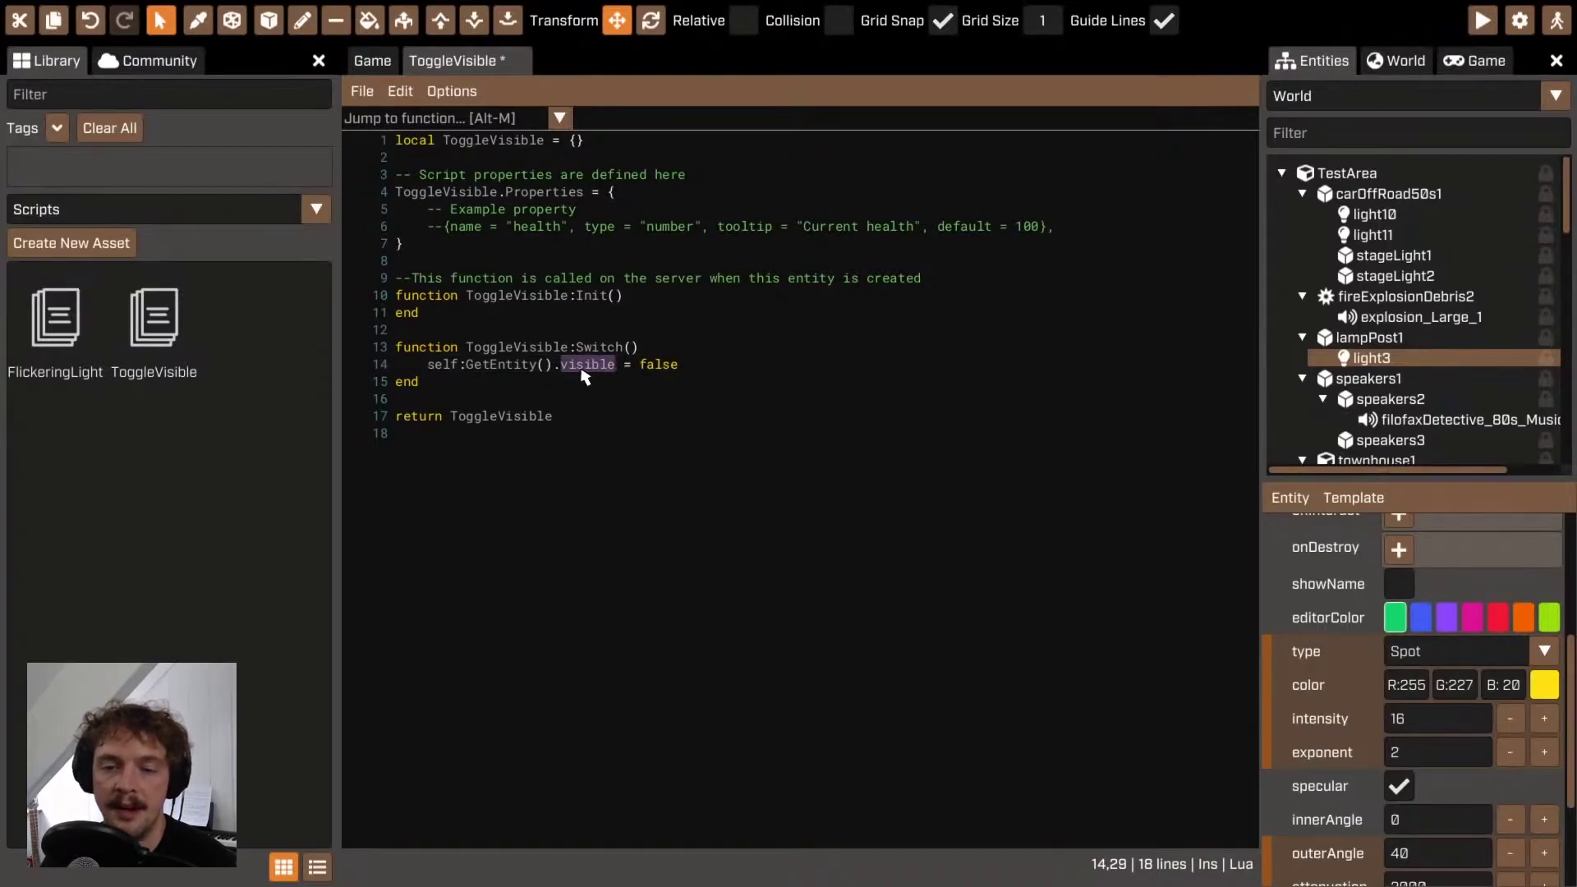
Step: Toggle light3's visible checkbox in the Entity panel, leaving it visible
scroll(1401, 648, up, 4)
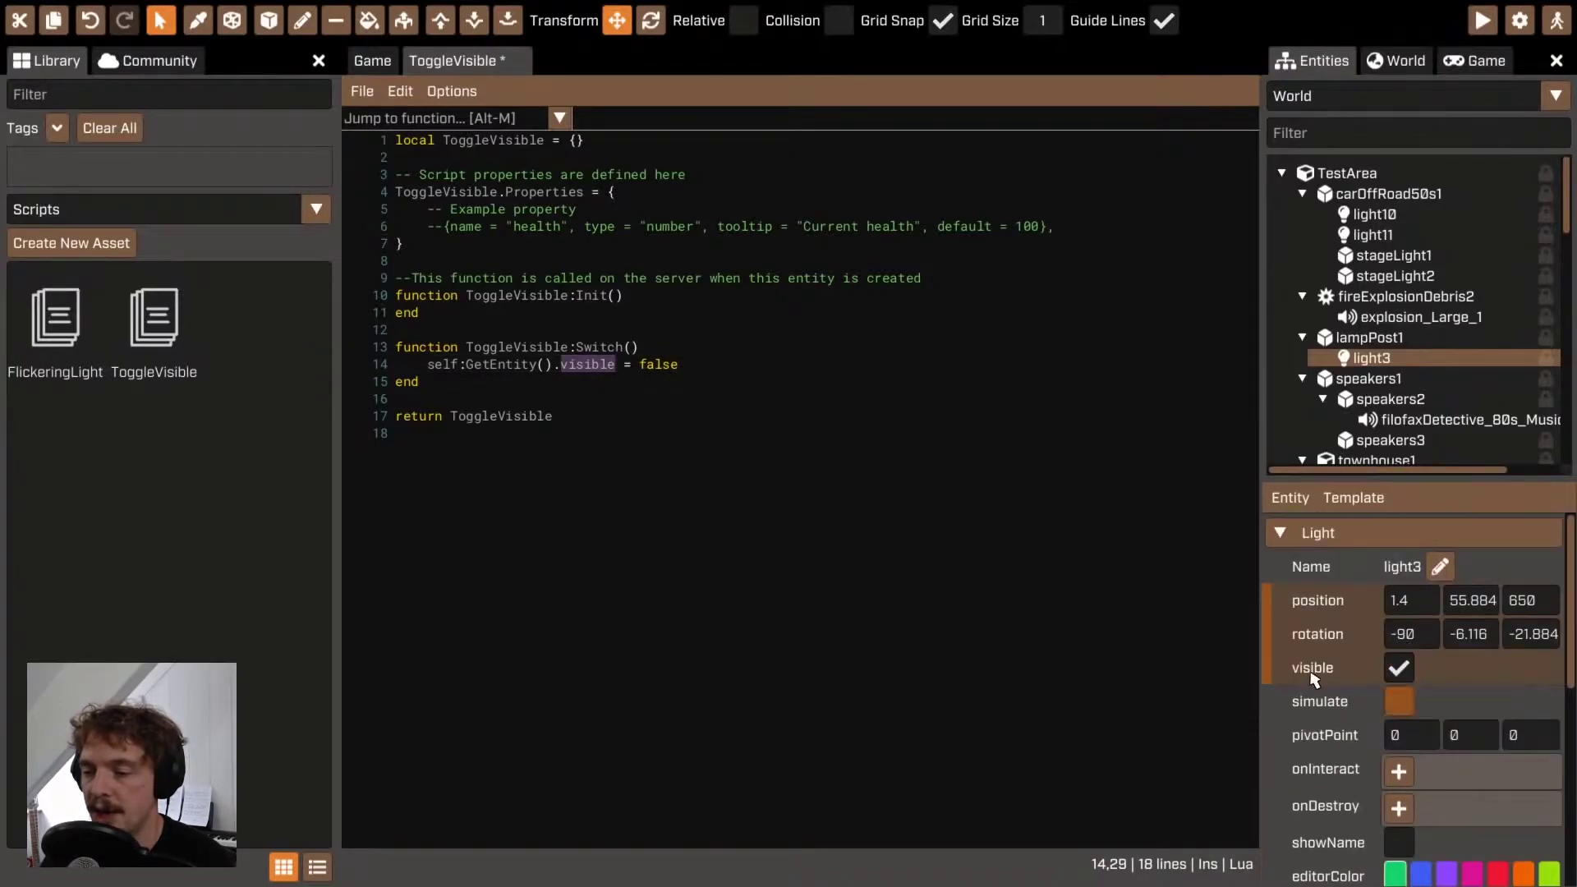
click(1400, 669)
click(1399, 670)
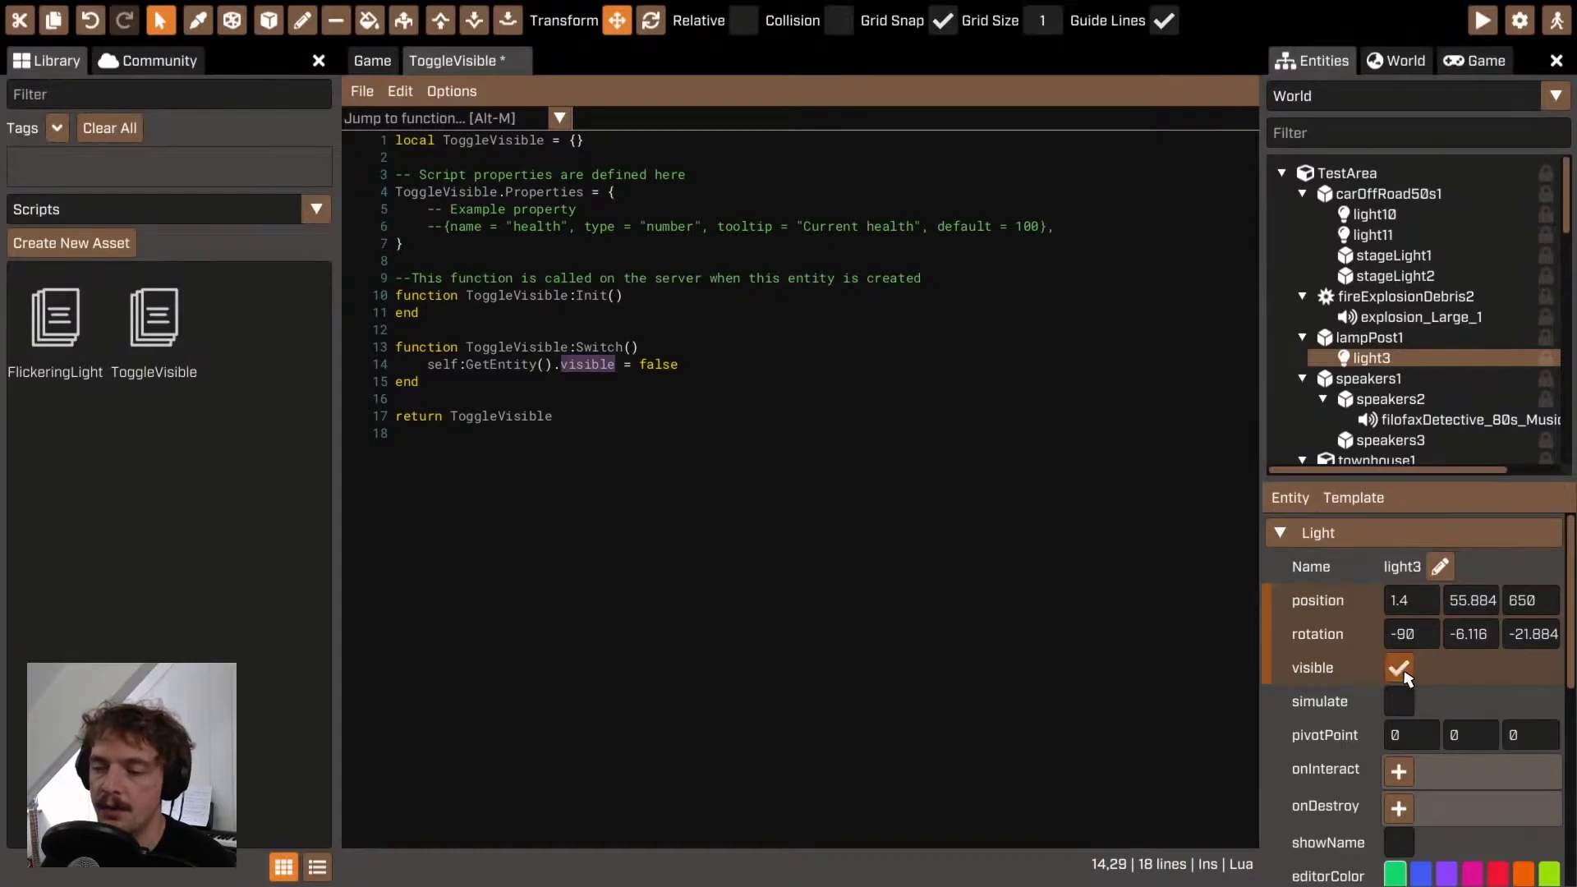
click(751, 400)
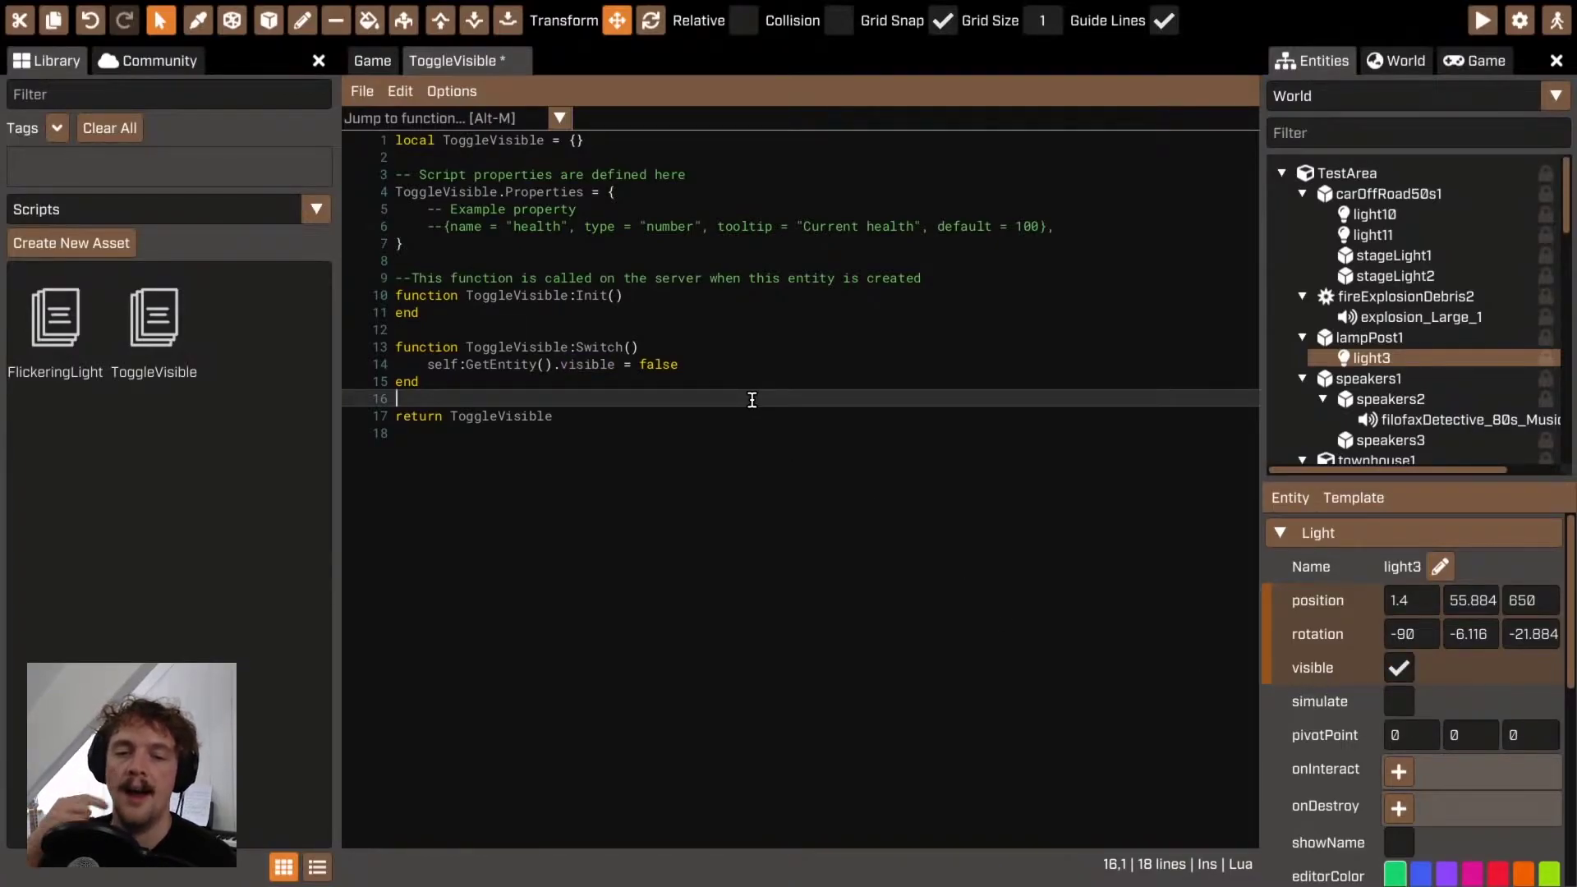
key(ctrl+s)
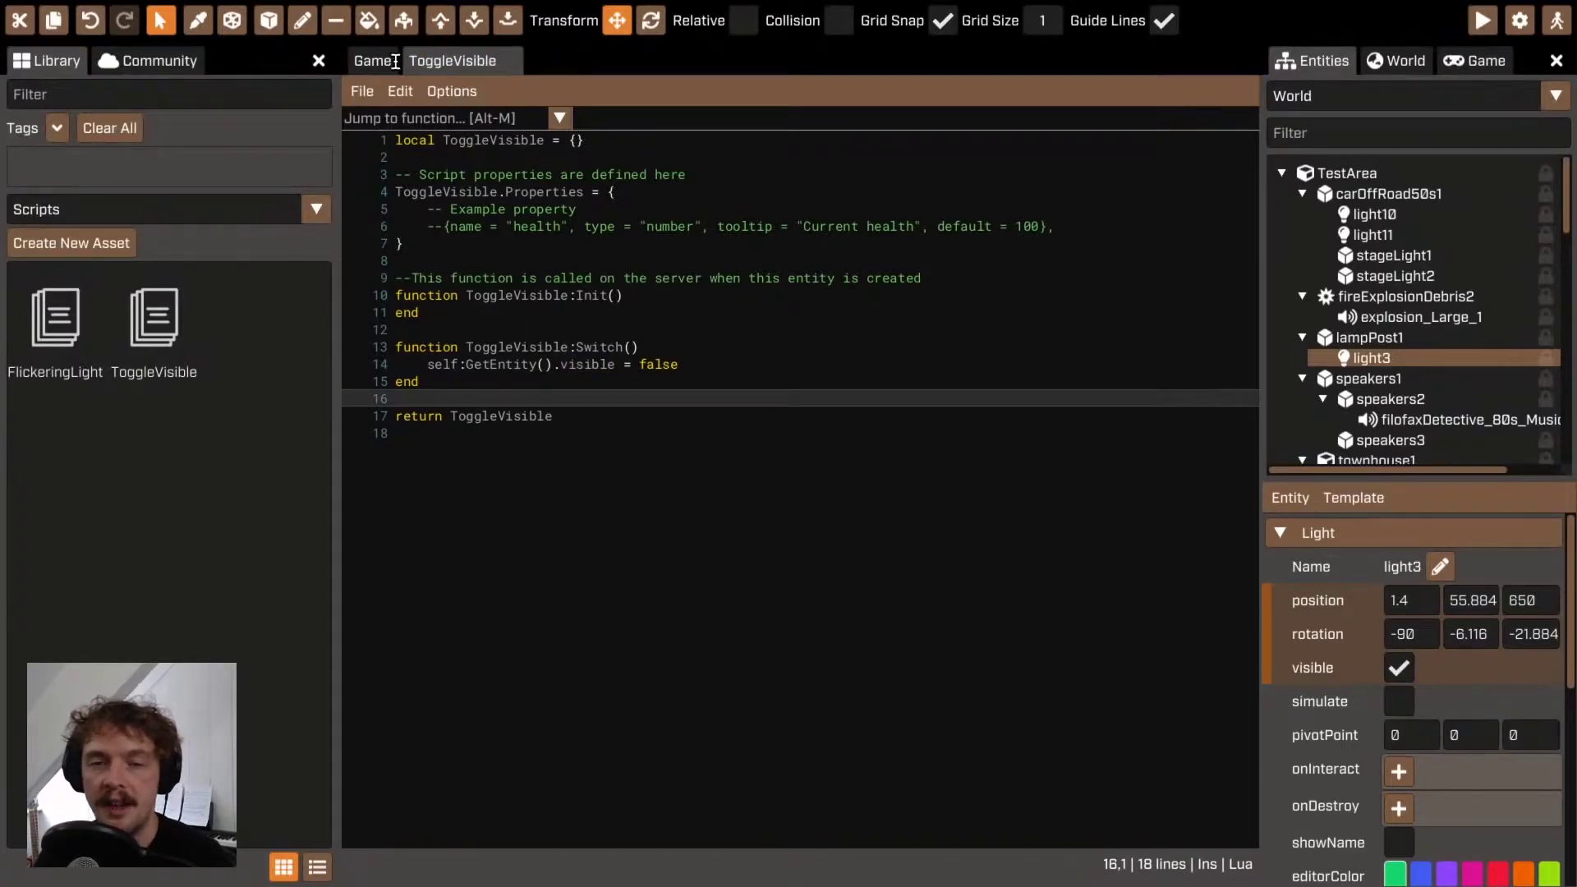
click(365, 101)
click(621, 358)
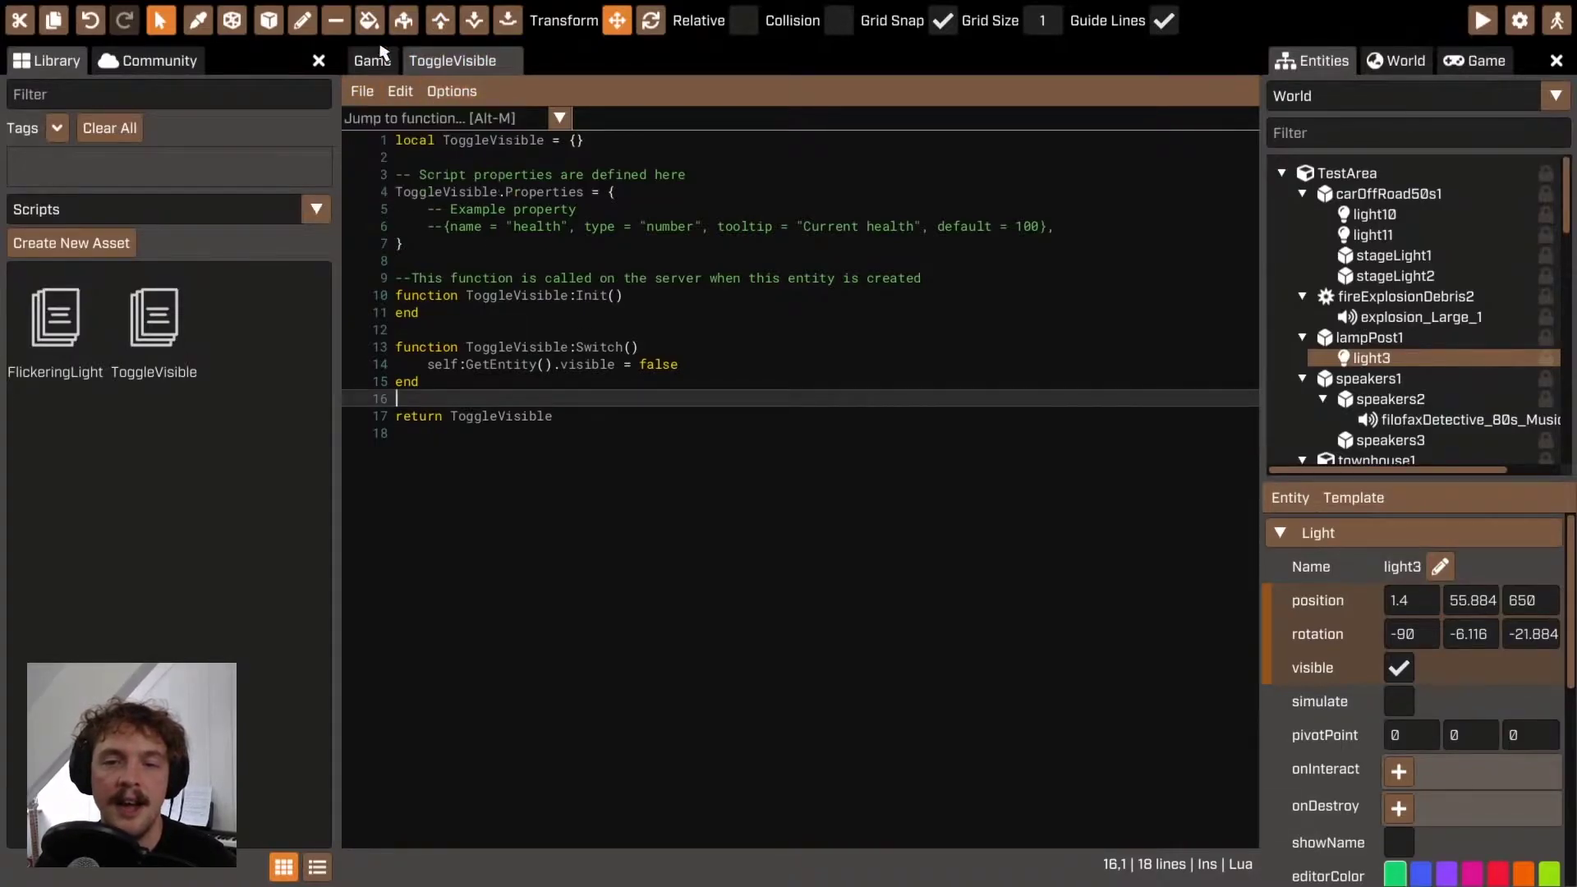
click(374, 60)
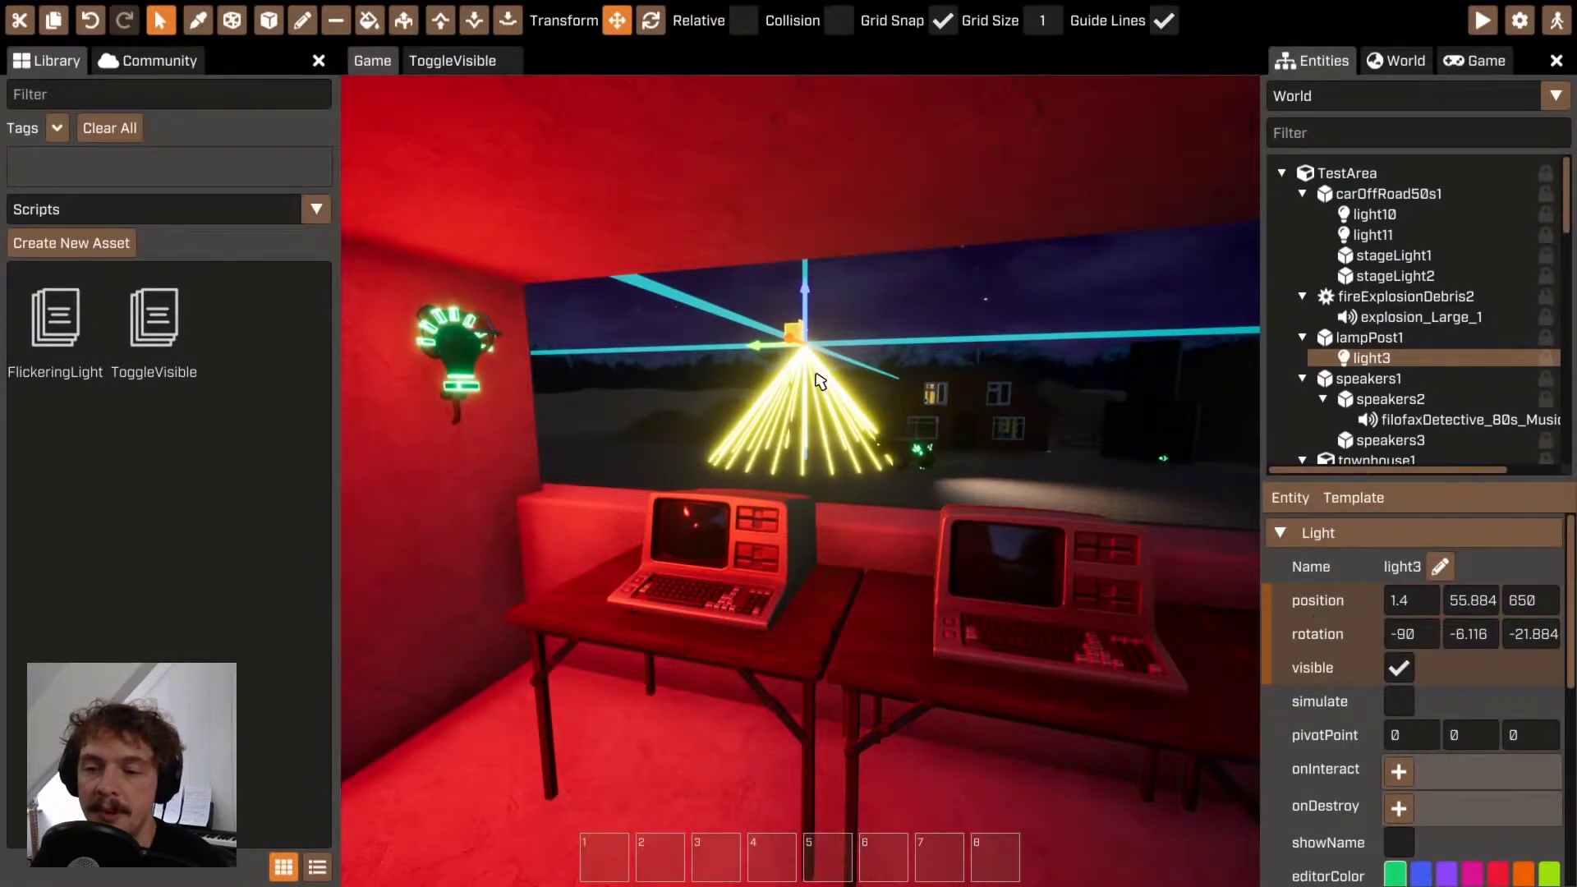
click(452, 60)
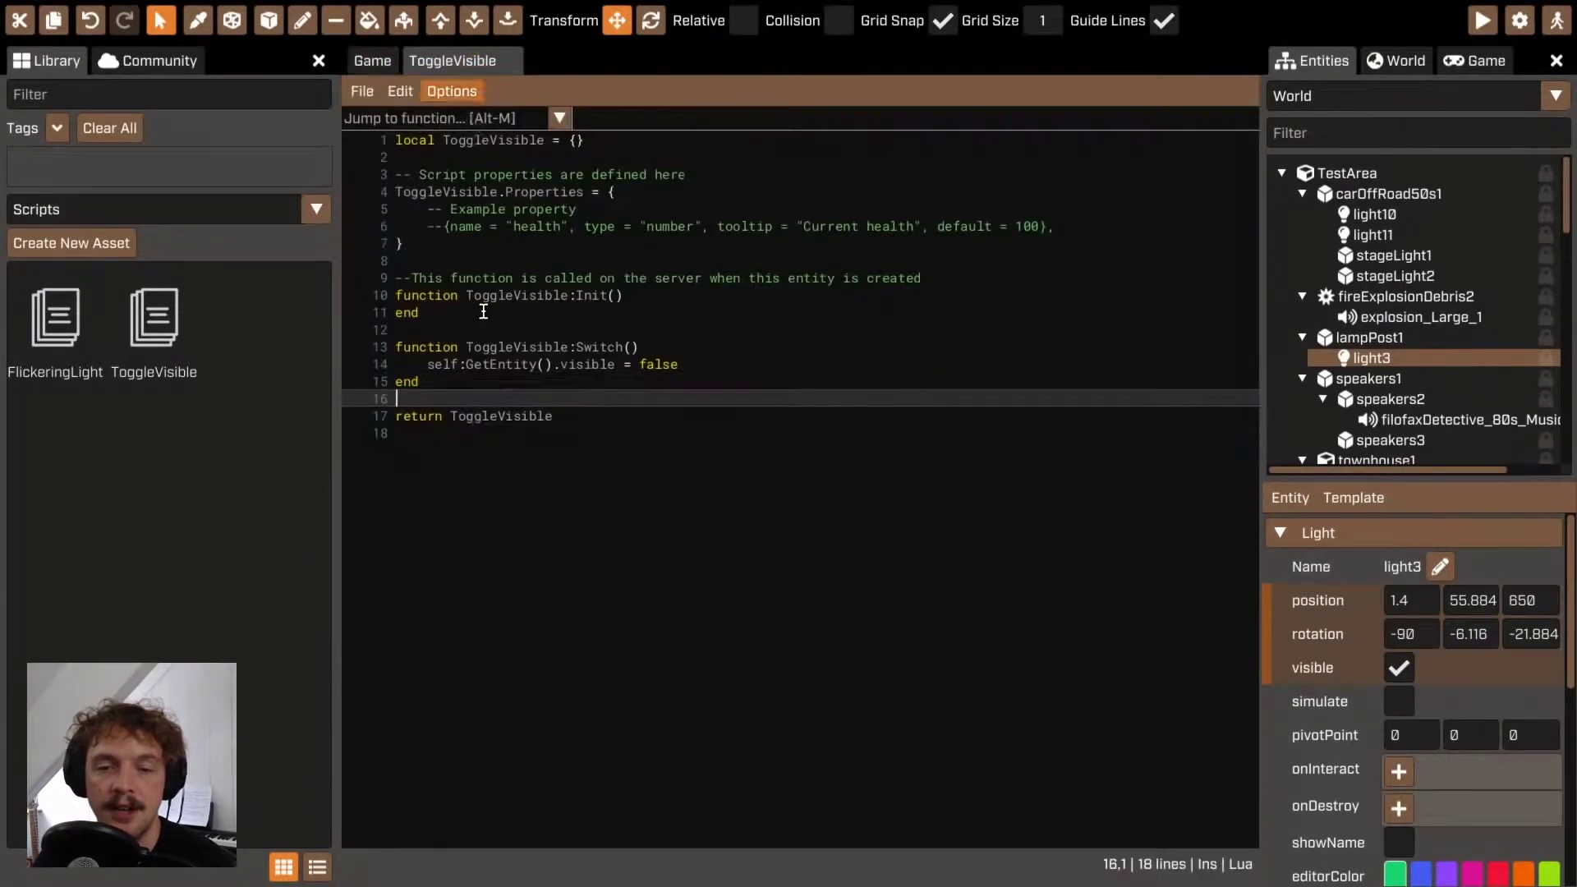
click(593, 348)
double_click(592, 347)
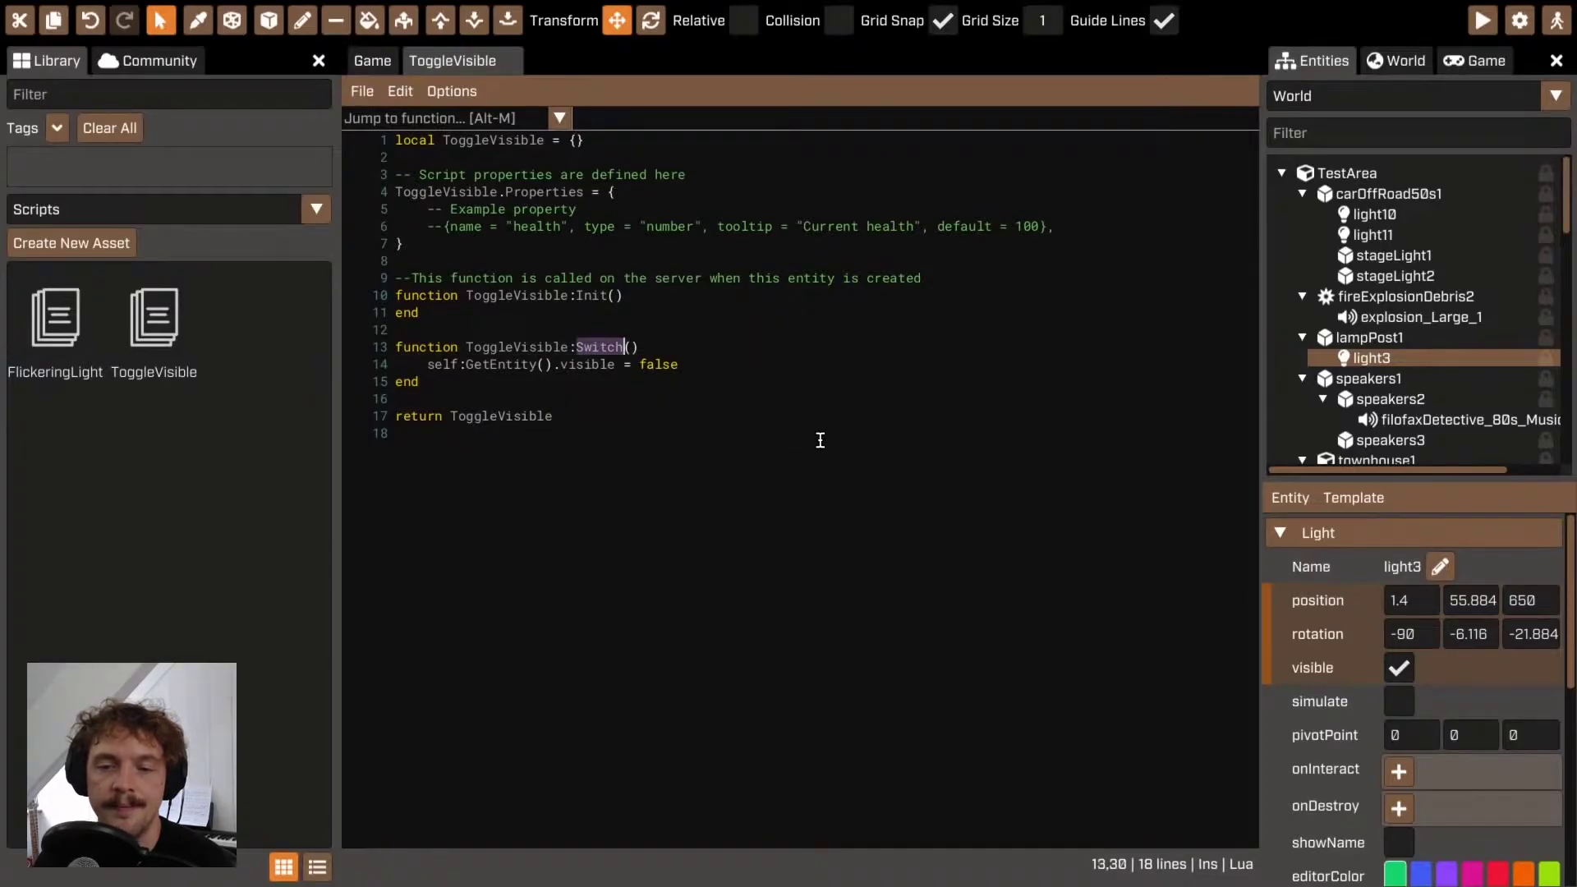
click(641, 295)
double_click(587, 363)
double_click(598, 346)
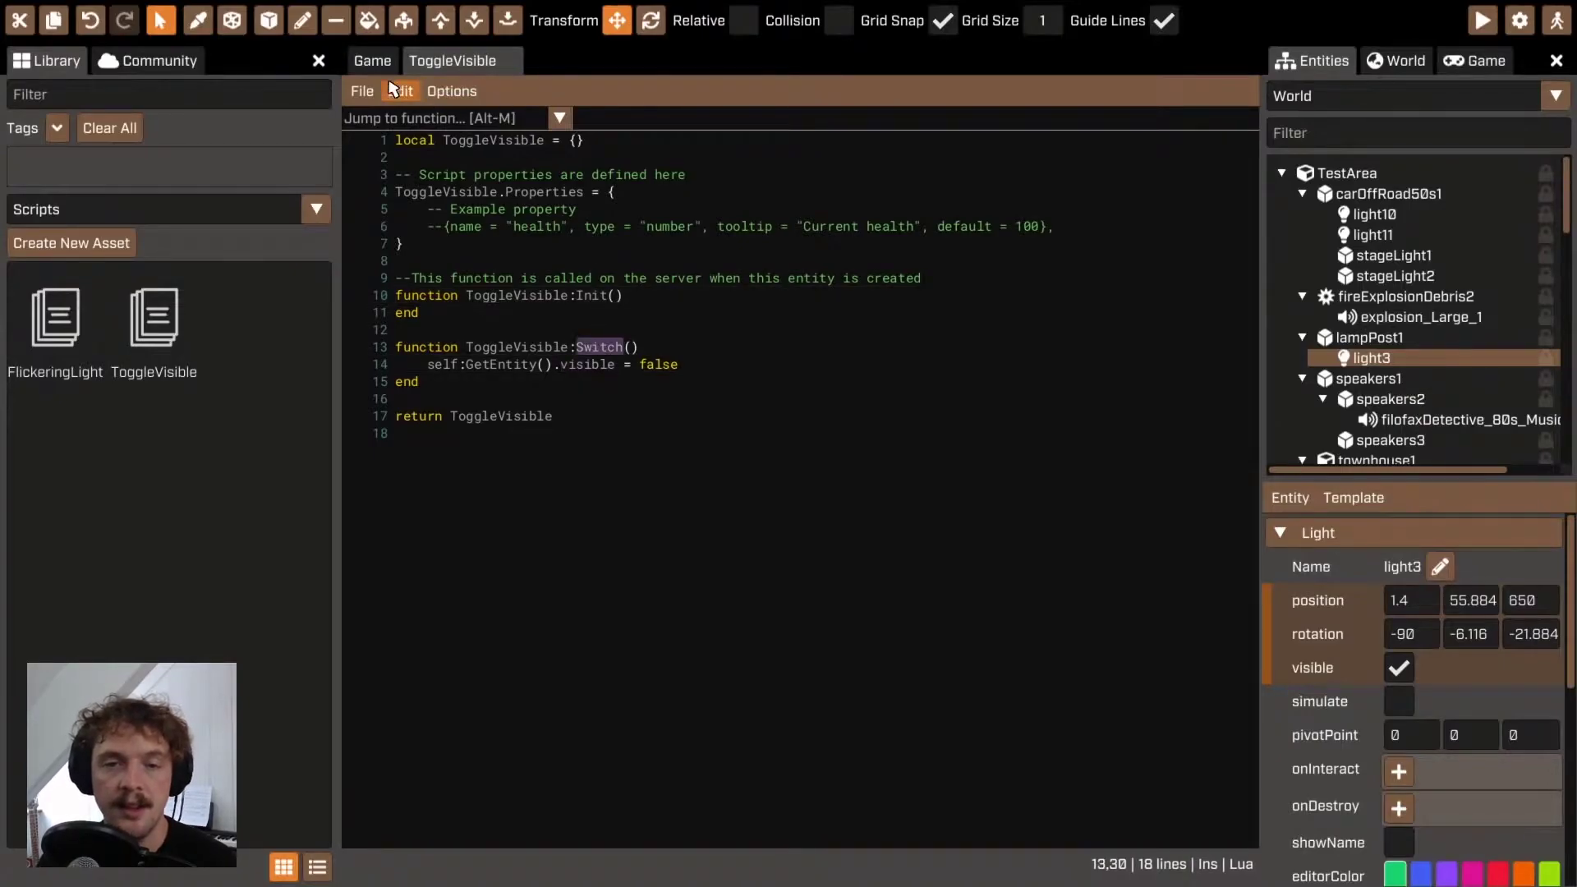
click(370, 63)
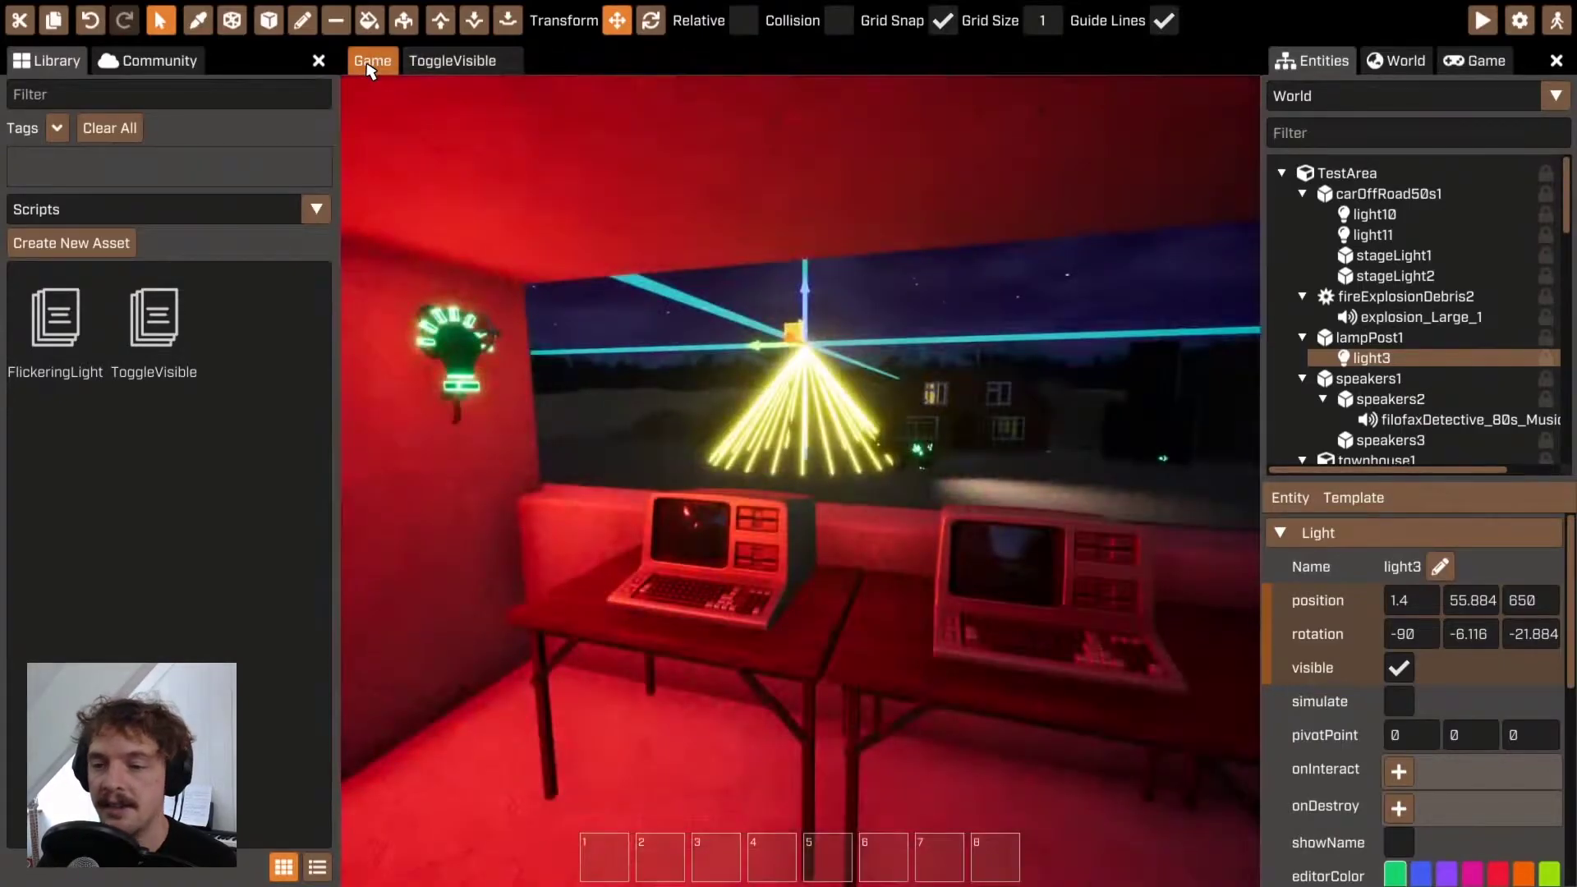
Step: Select the left retro computer and add a new onInteract event entry
click(730, 546)
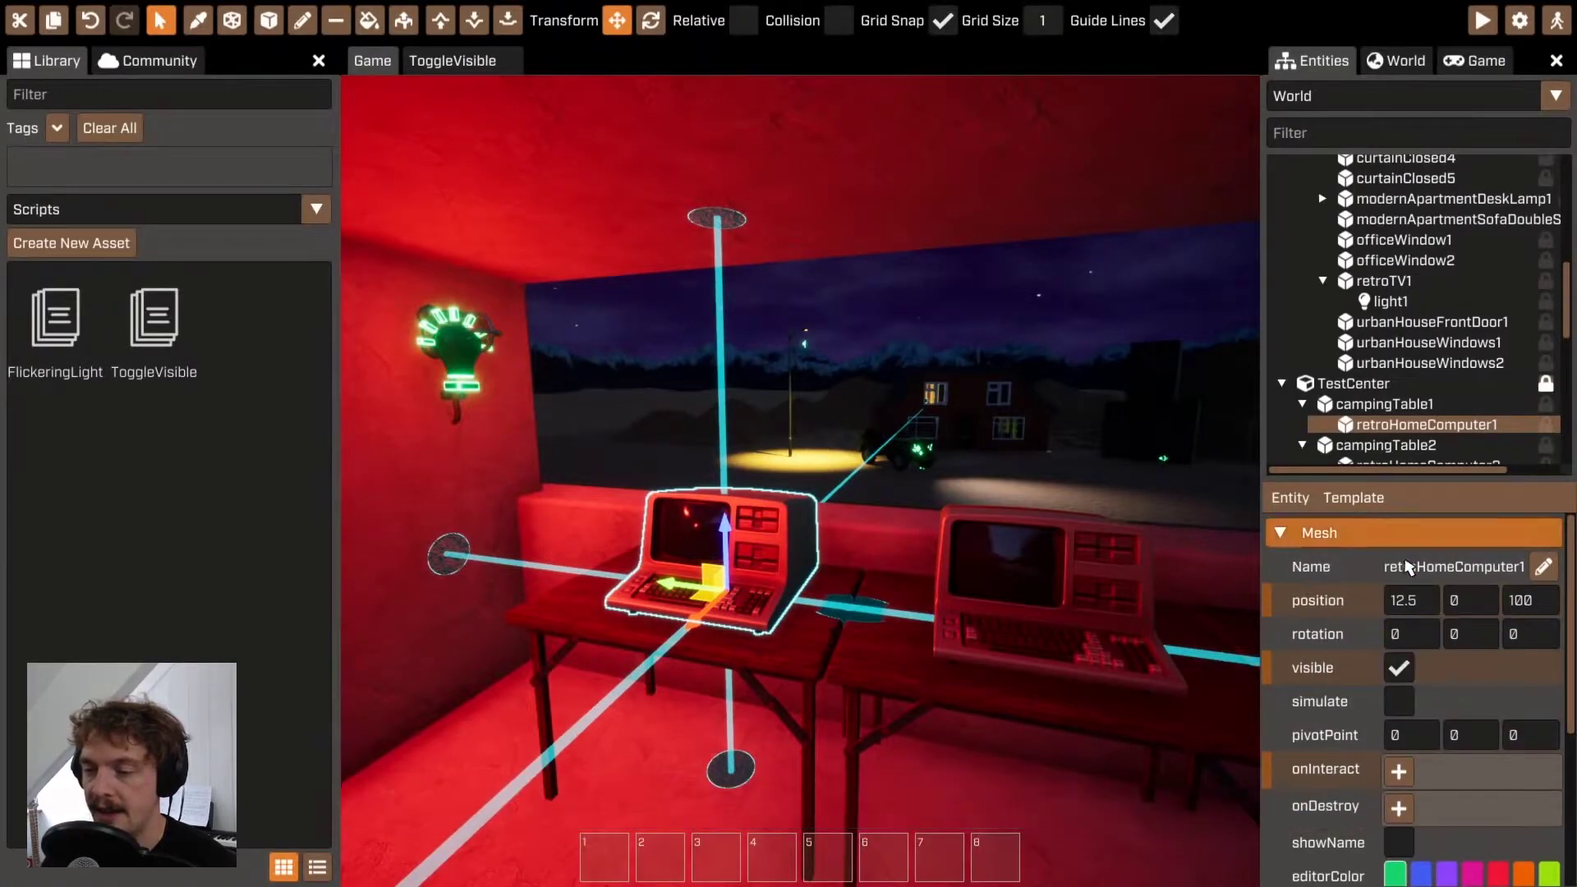
scroll(1363, 624, down, 1)
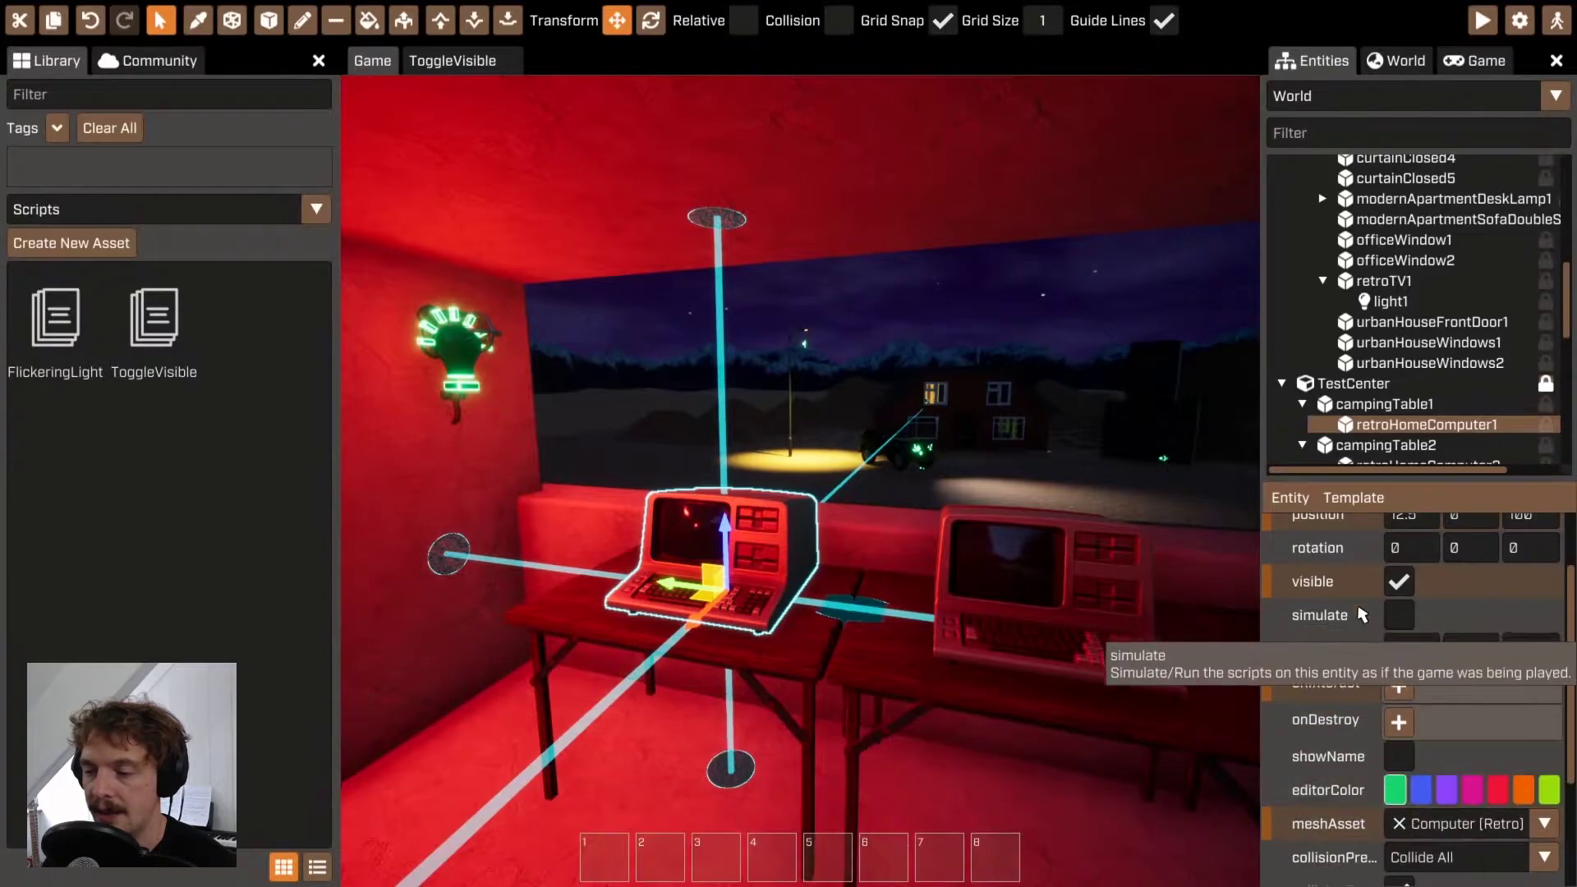
scroll(1392, 731, down, 2)
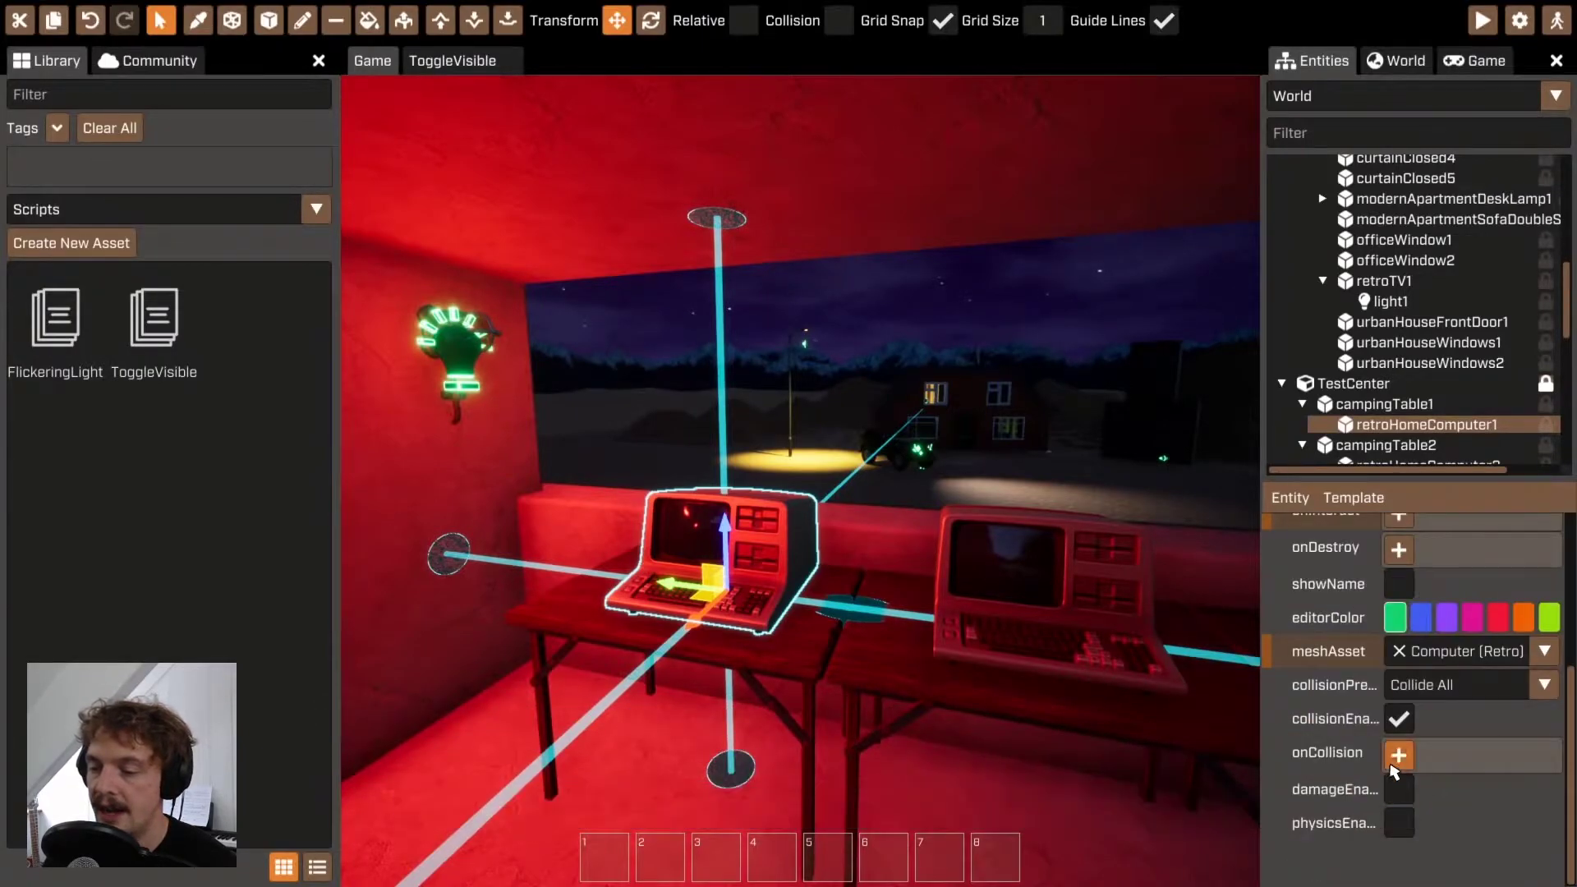
scroll(1396, 756, up, 2)
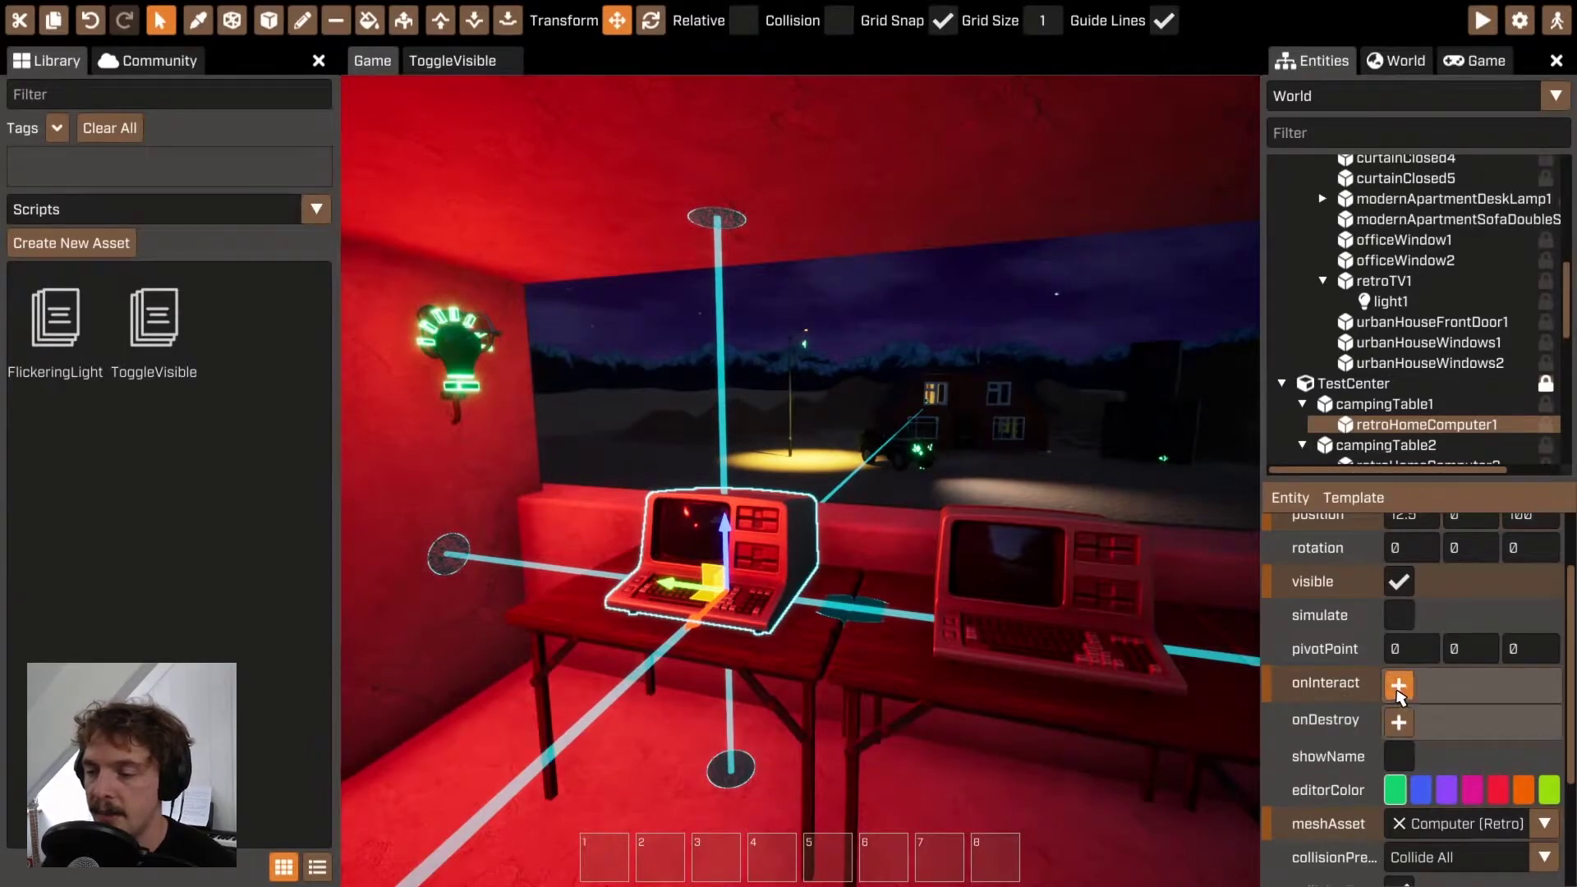
click(1398, 690)
click(1394, 687)
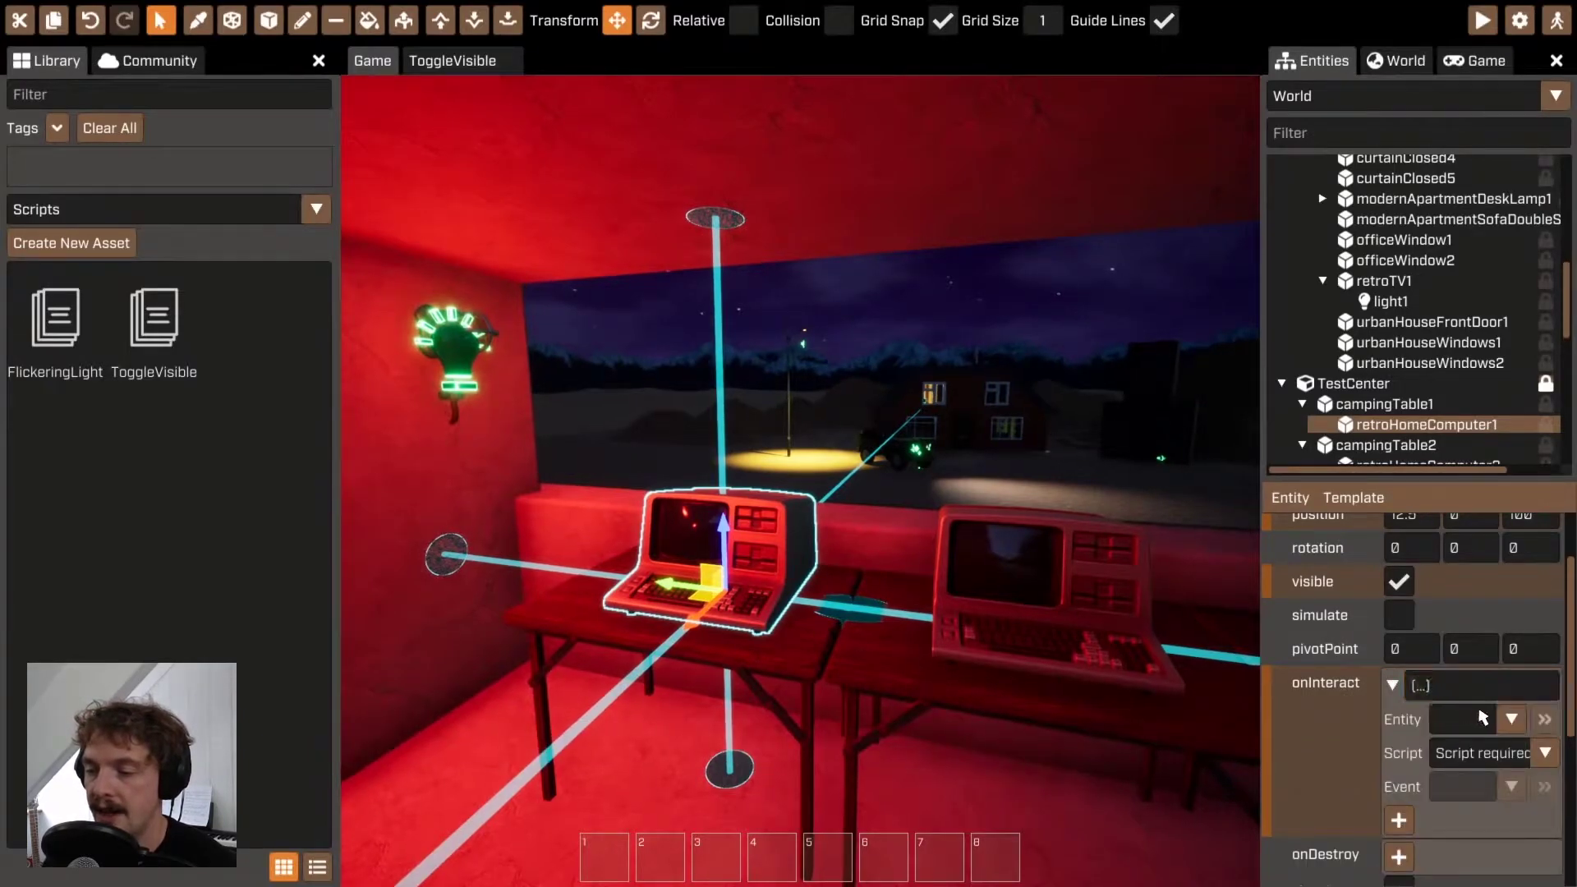
Step: Point the onInteract entry at light3 under TestArea > lampPost1, calling its Switch event
click(1509, 720)
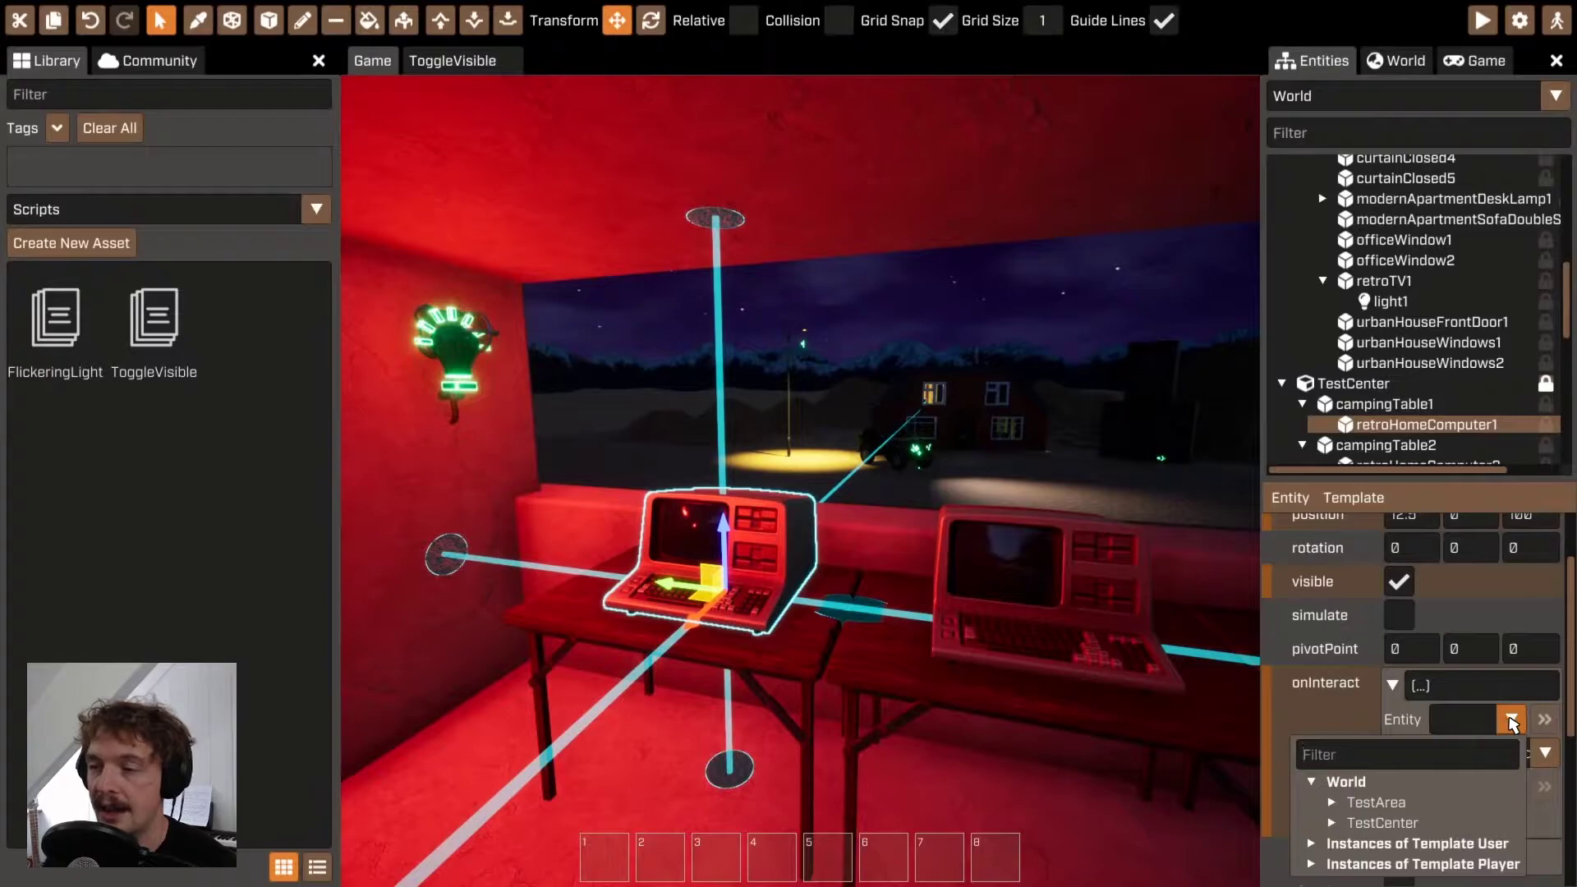
click(1331, 802)
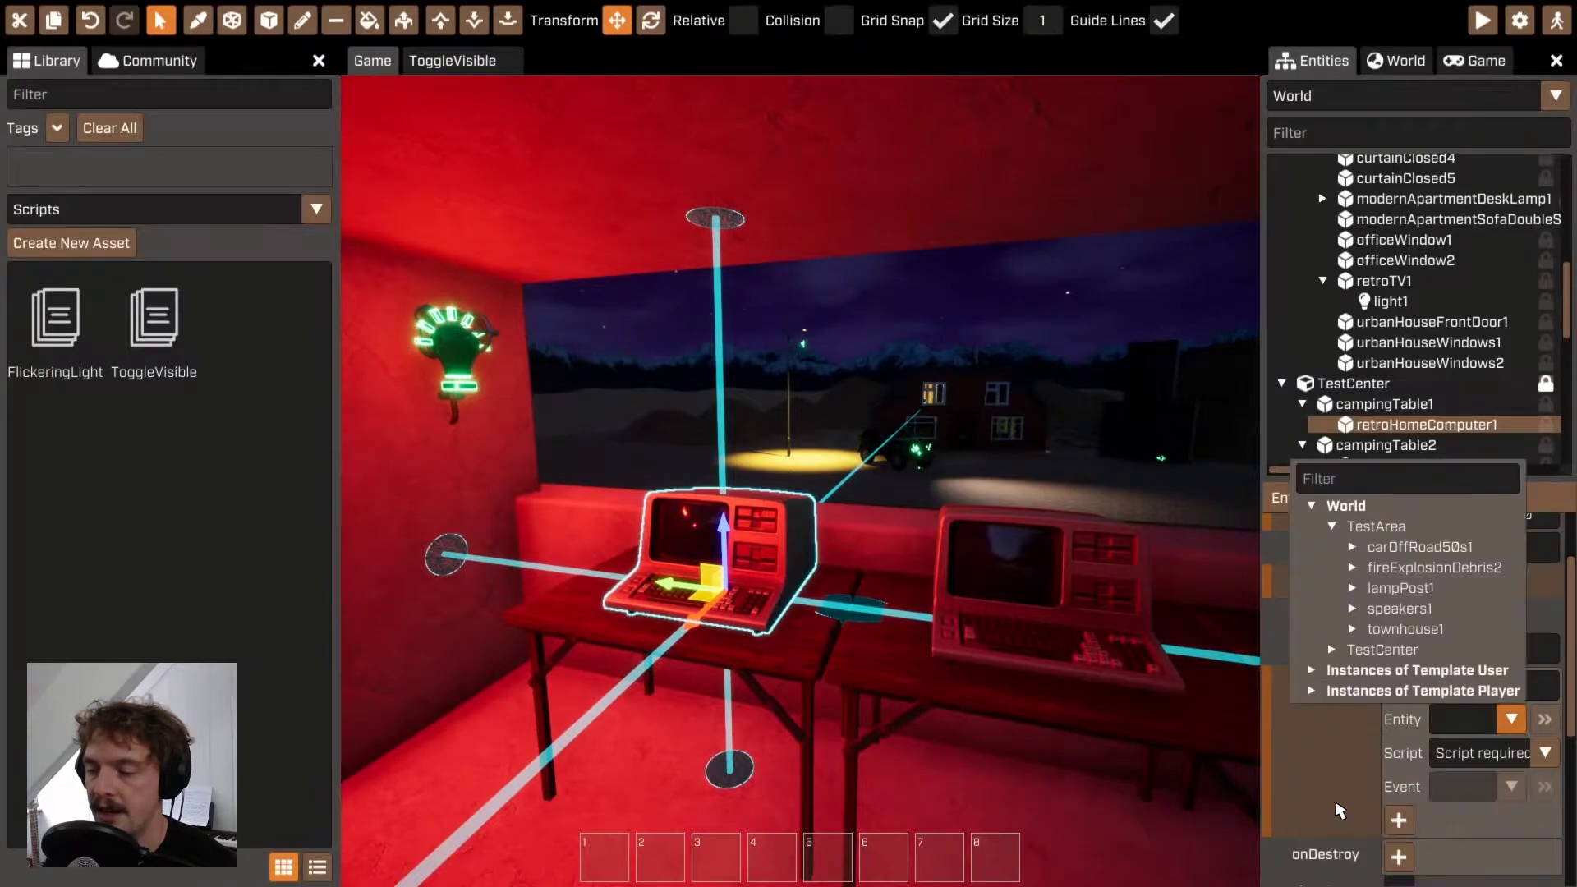
click(1352, 588)
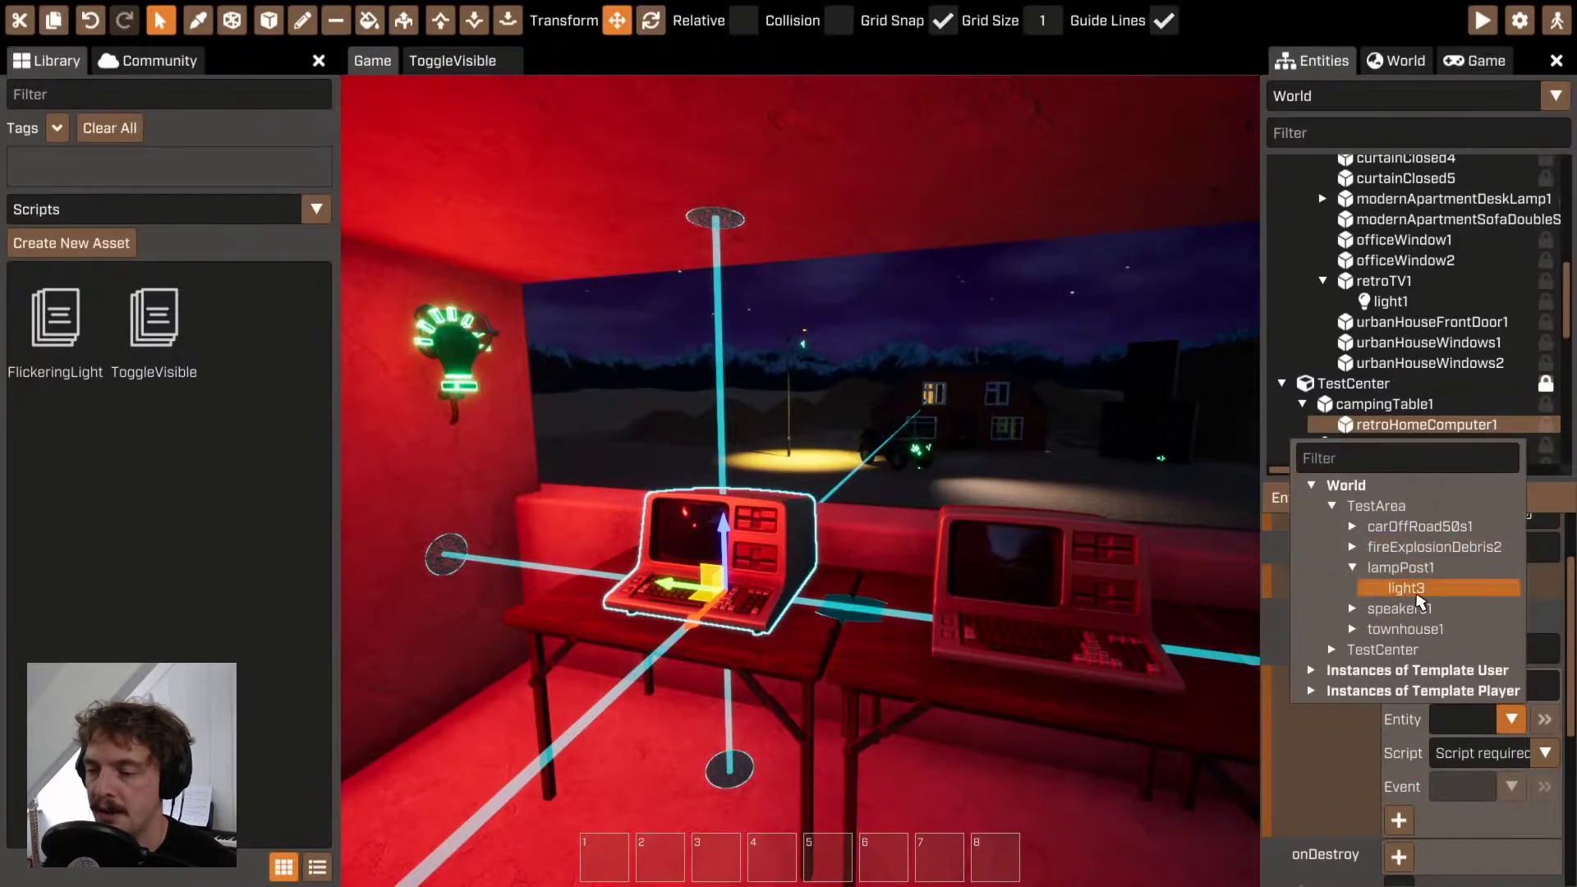
click(1414, 594)
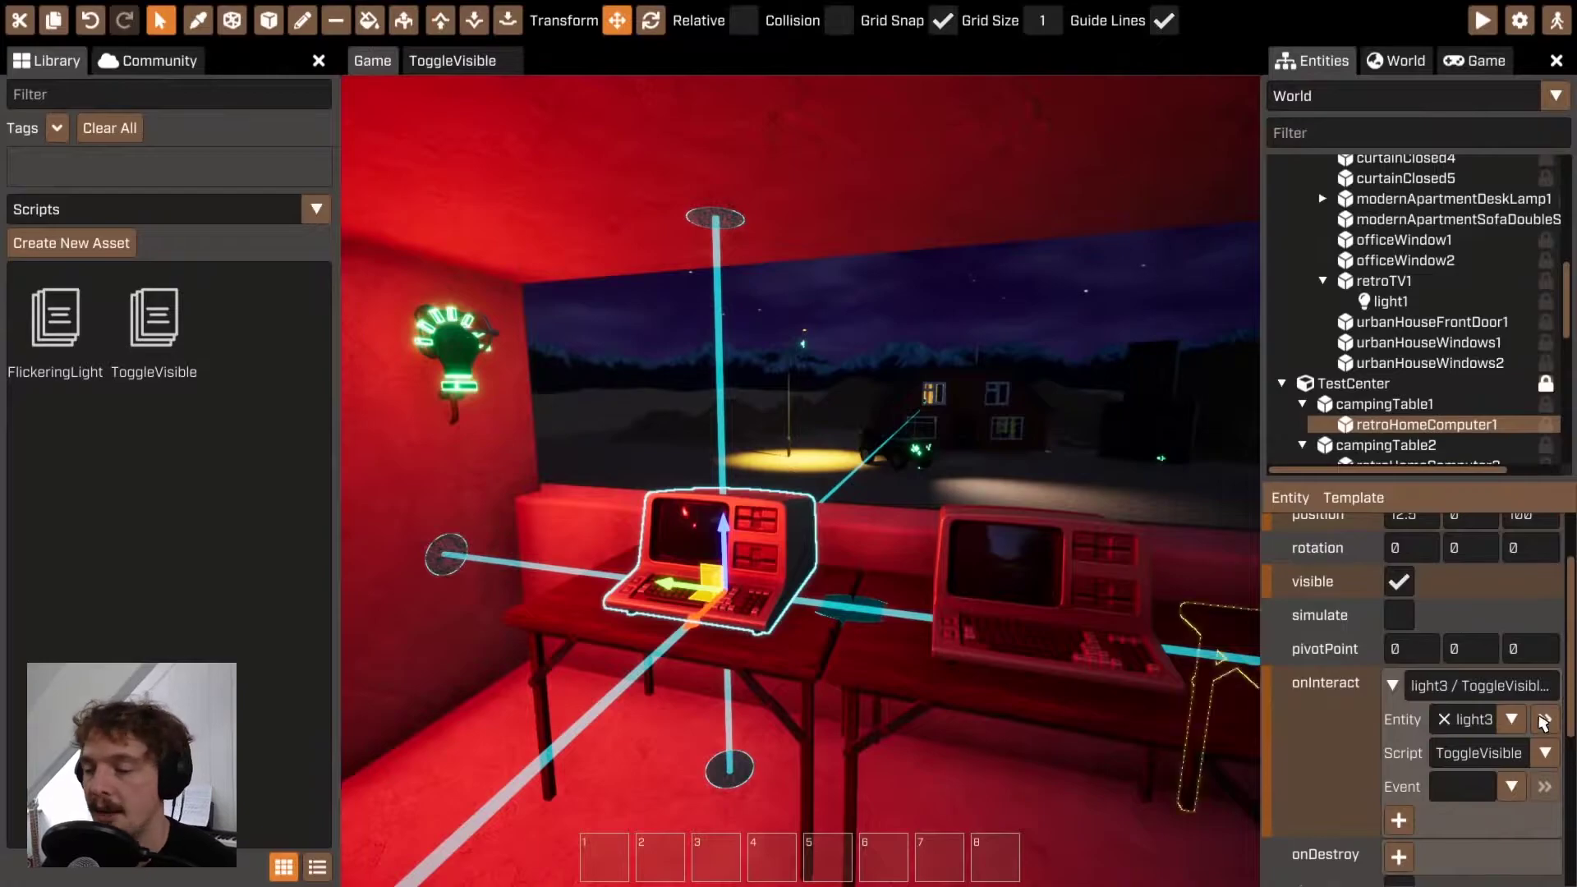
click(1511, 787)
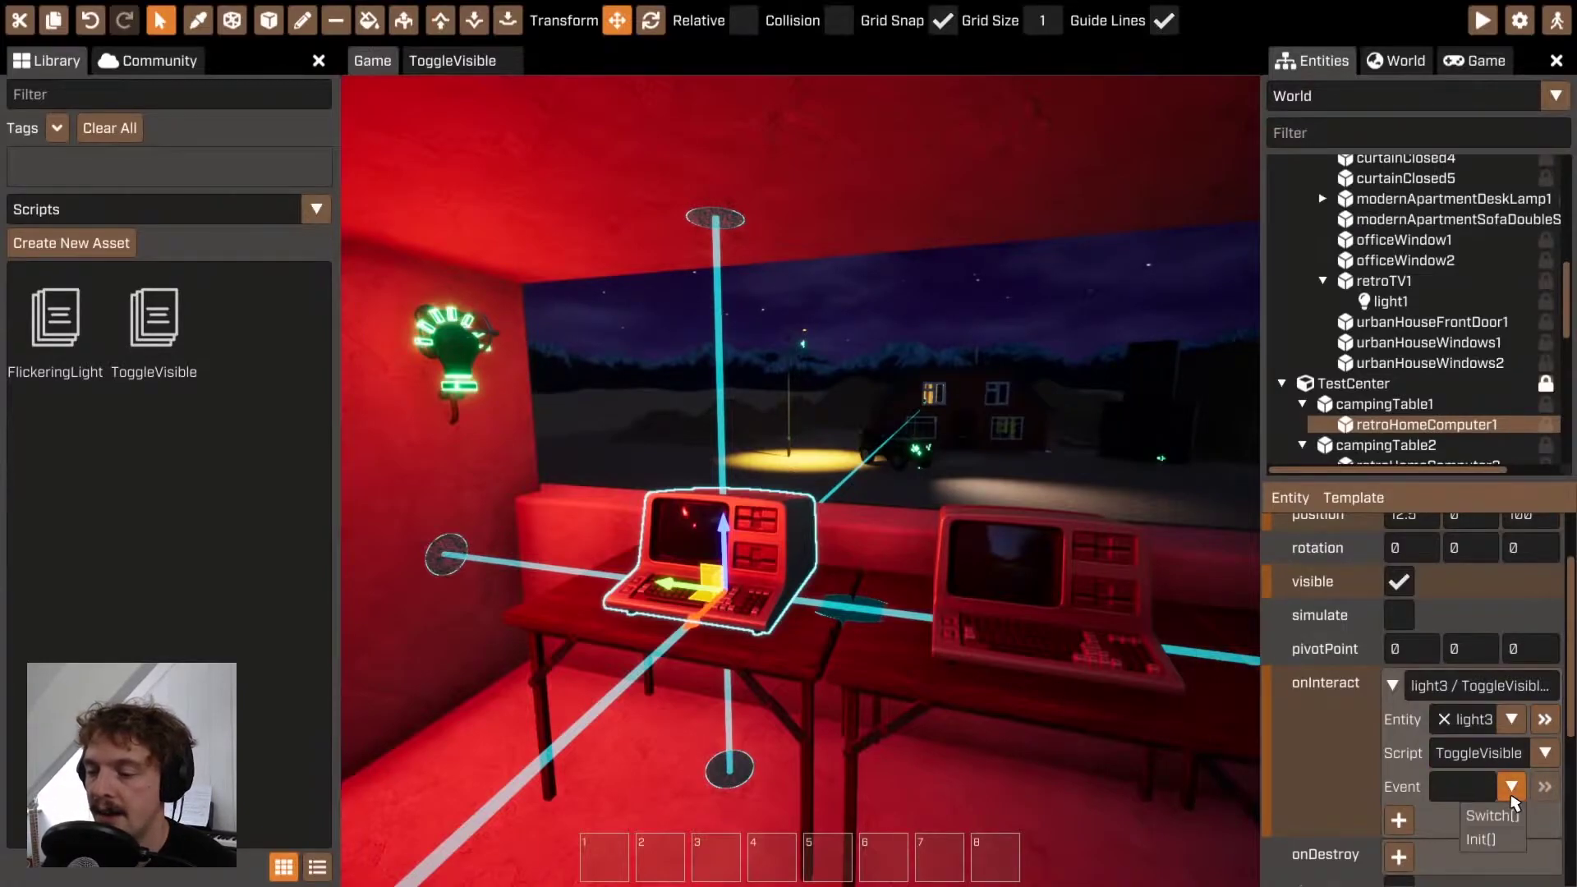
click(1490, 817)
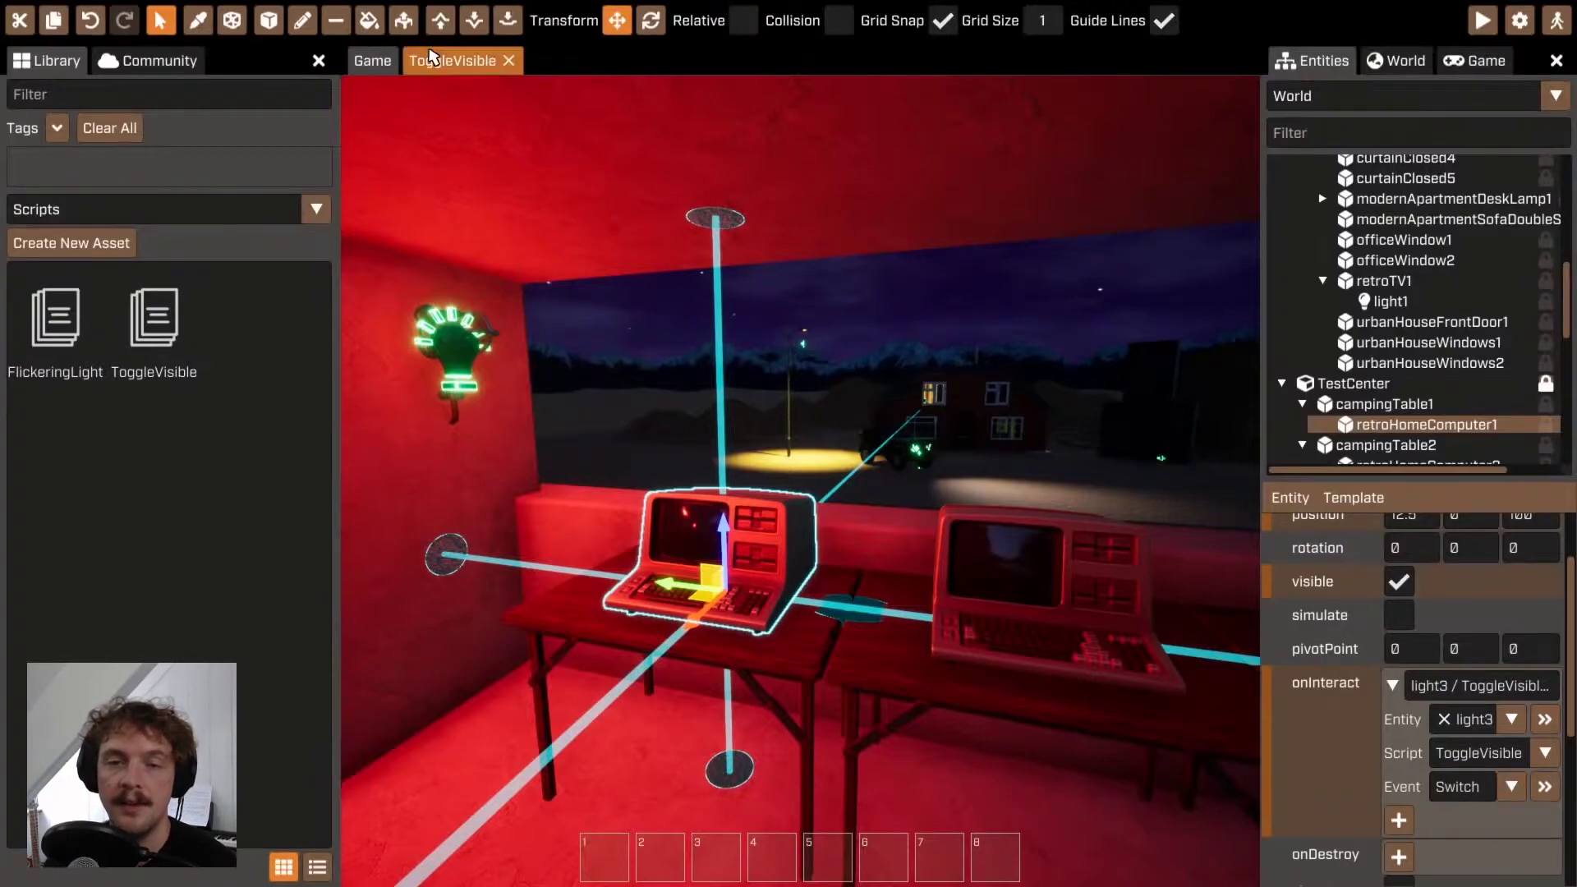
click(452, 60)
double_click(599, 347)
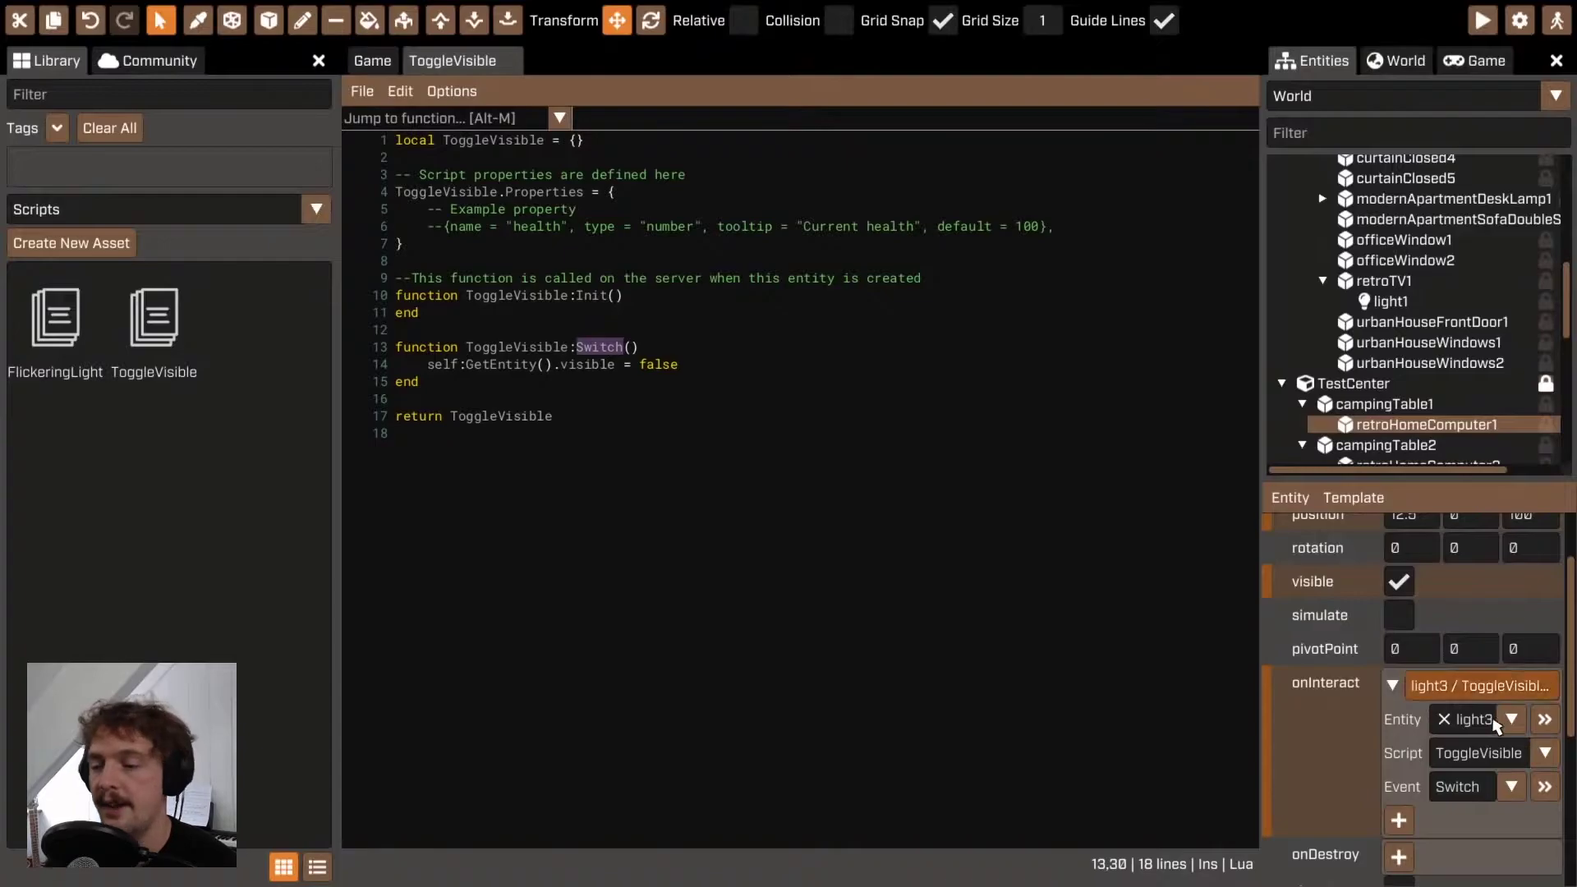
click(1510, 787)
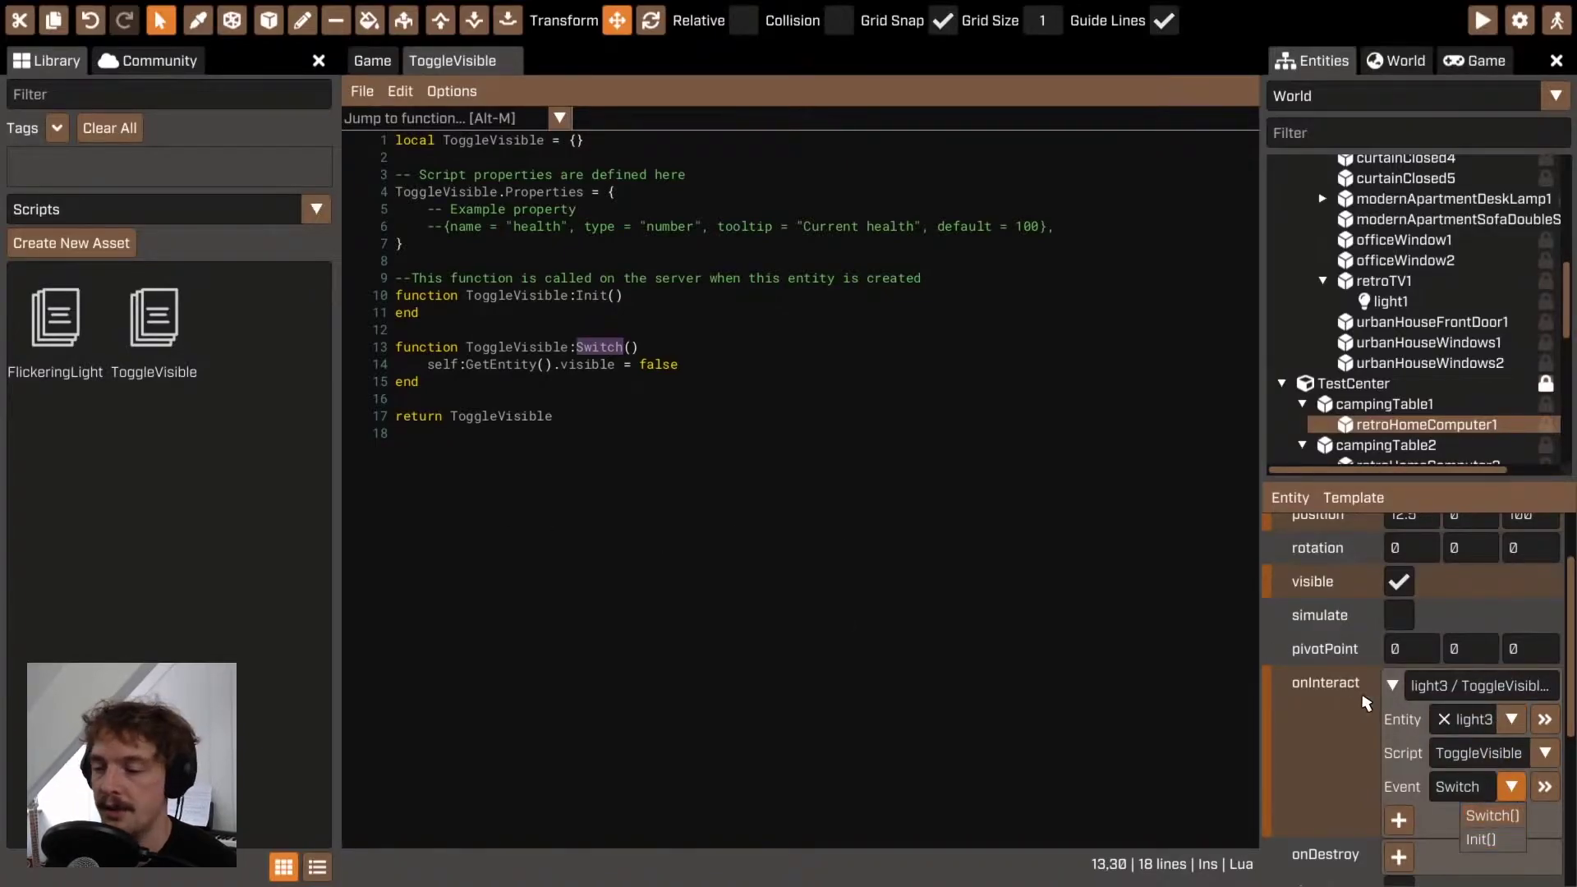
click(1498, 816)
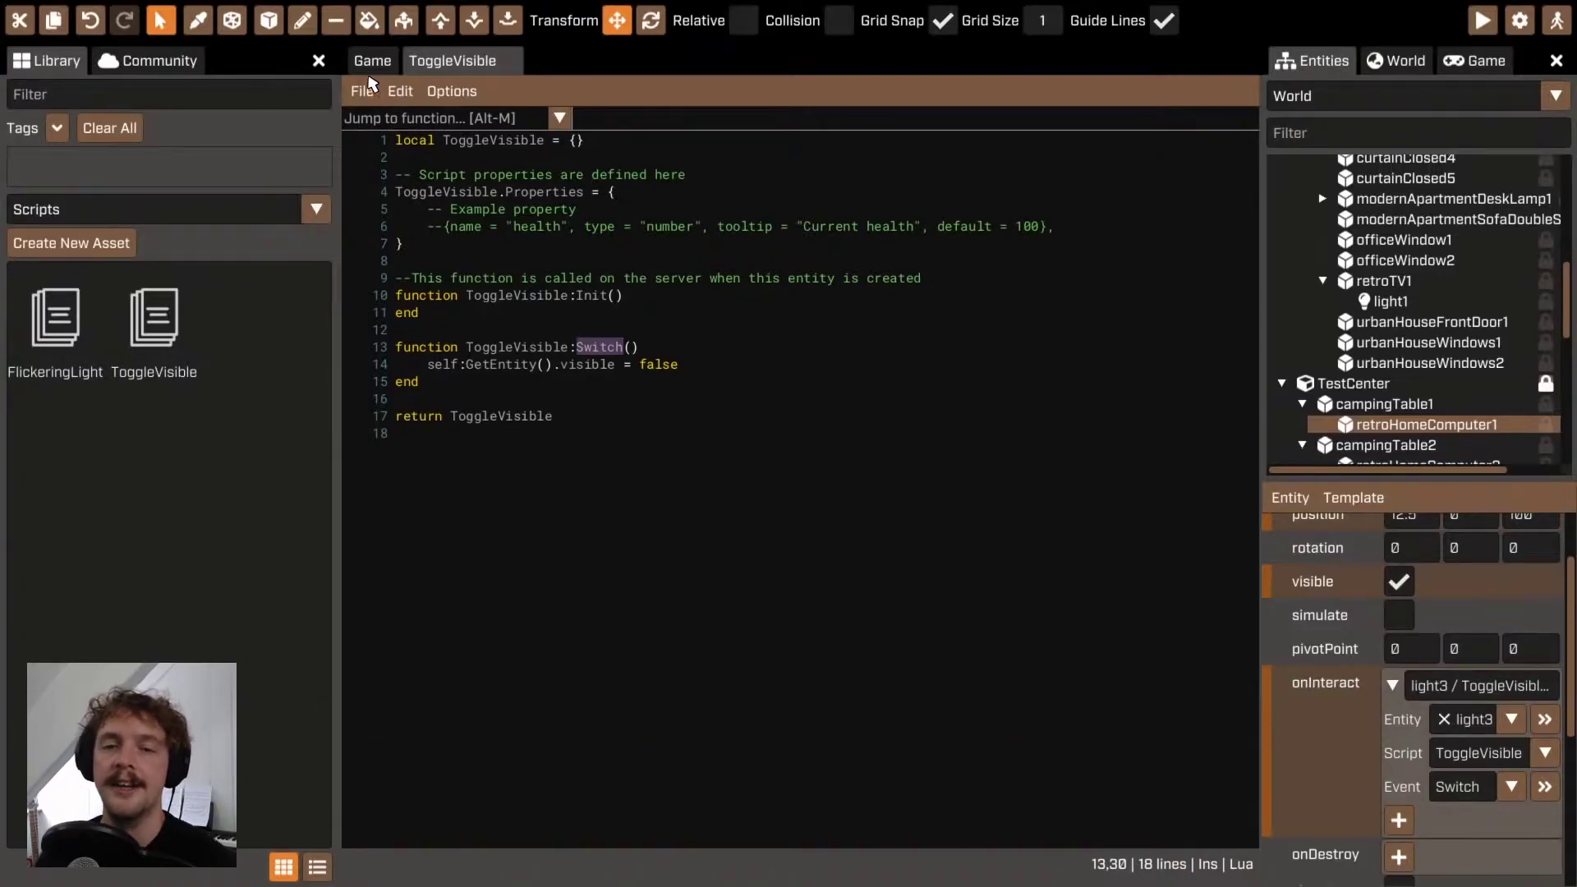
click(372, 60)
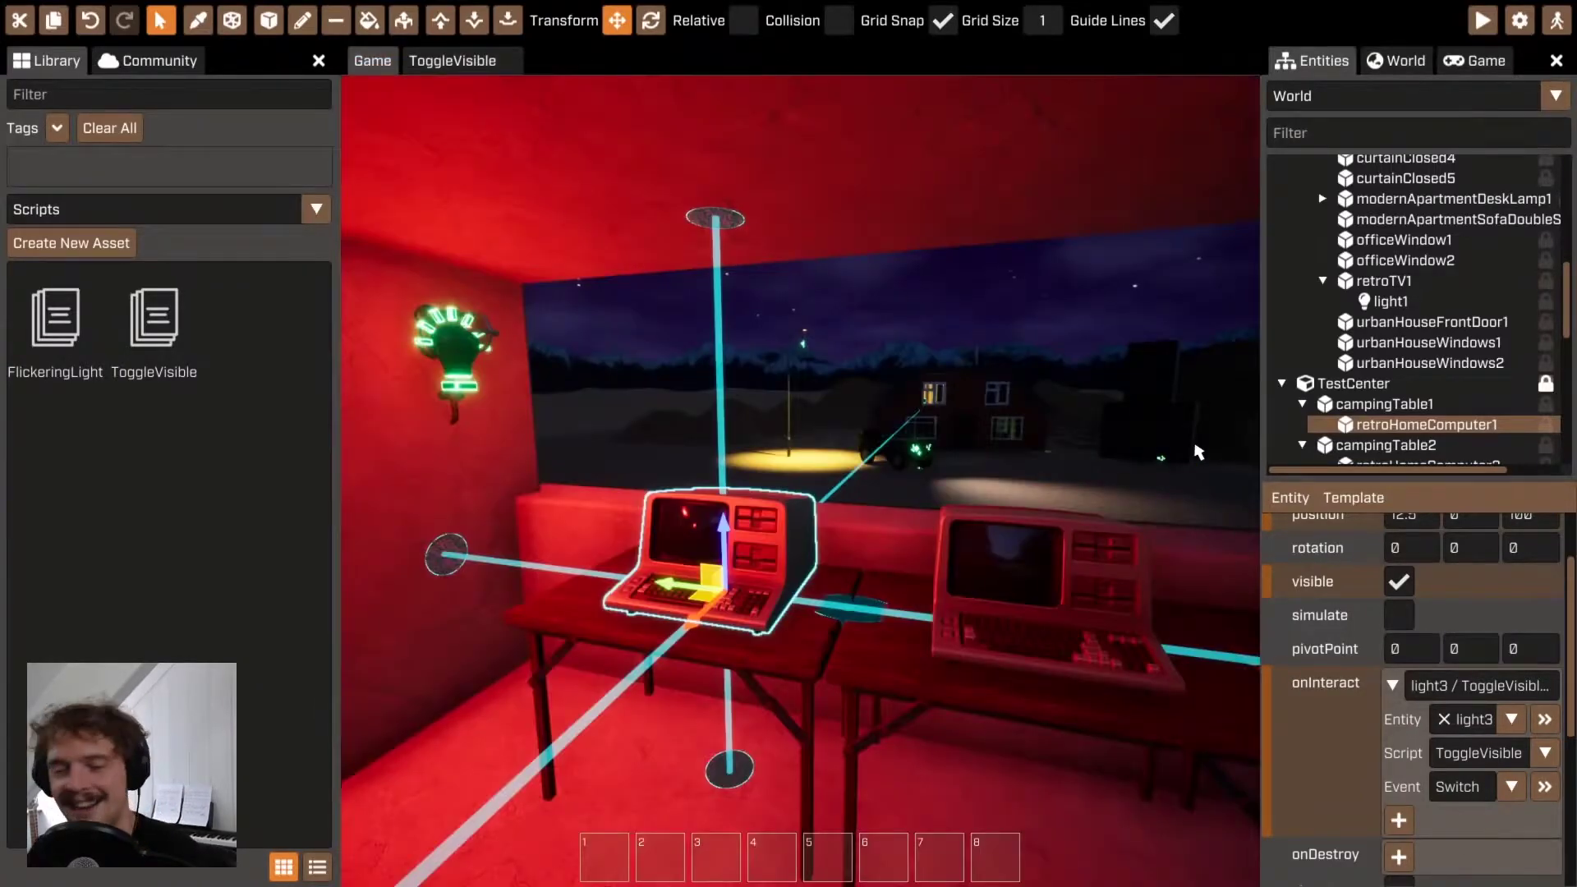
key(F5)
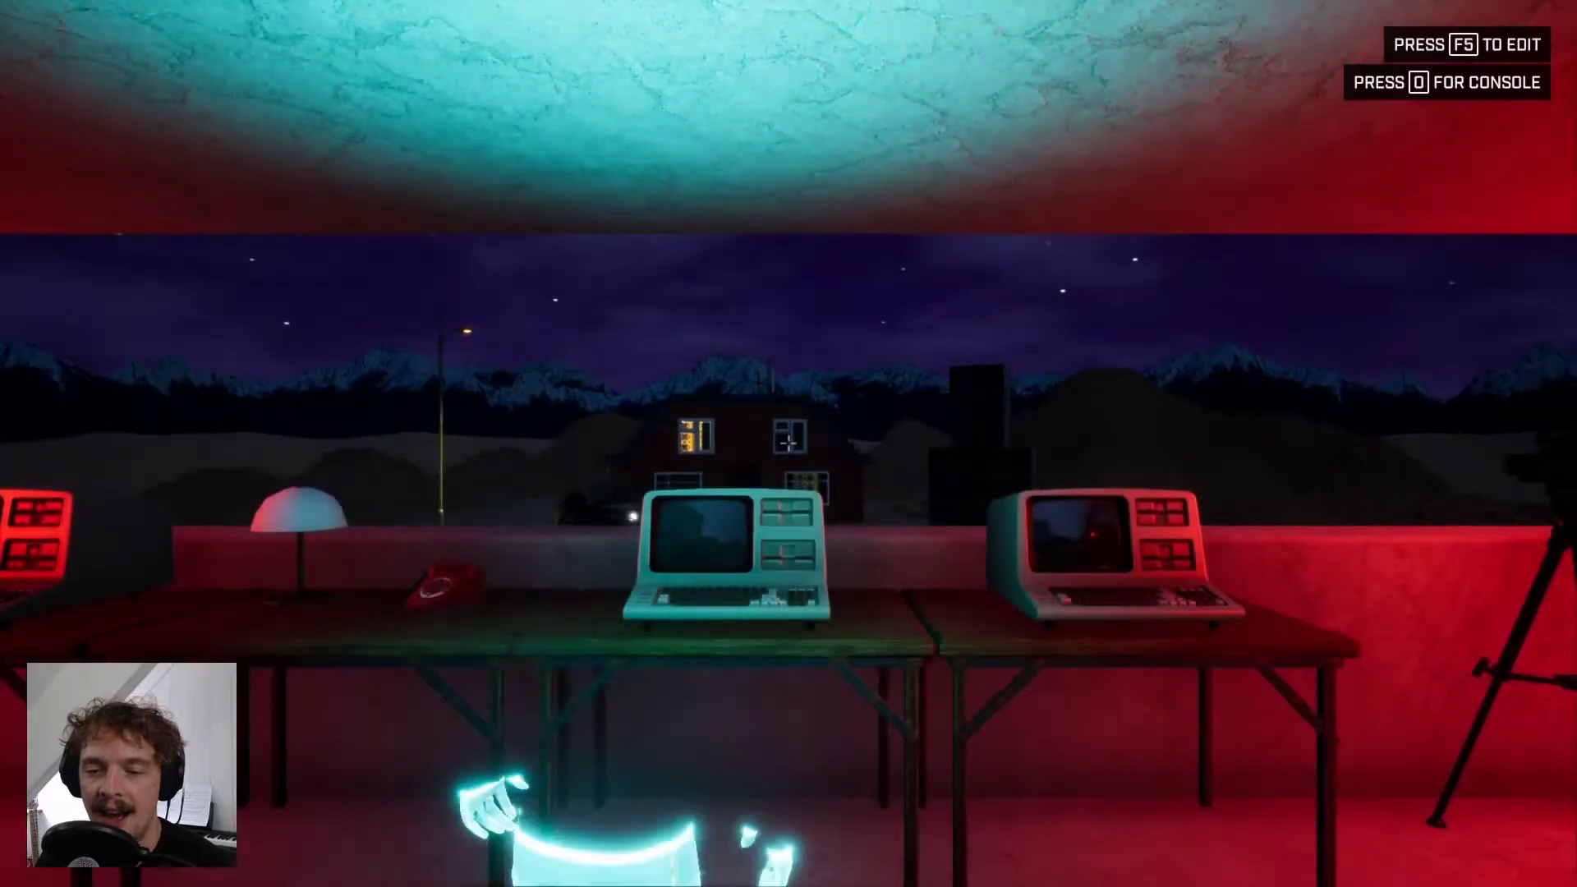
key(w)
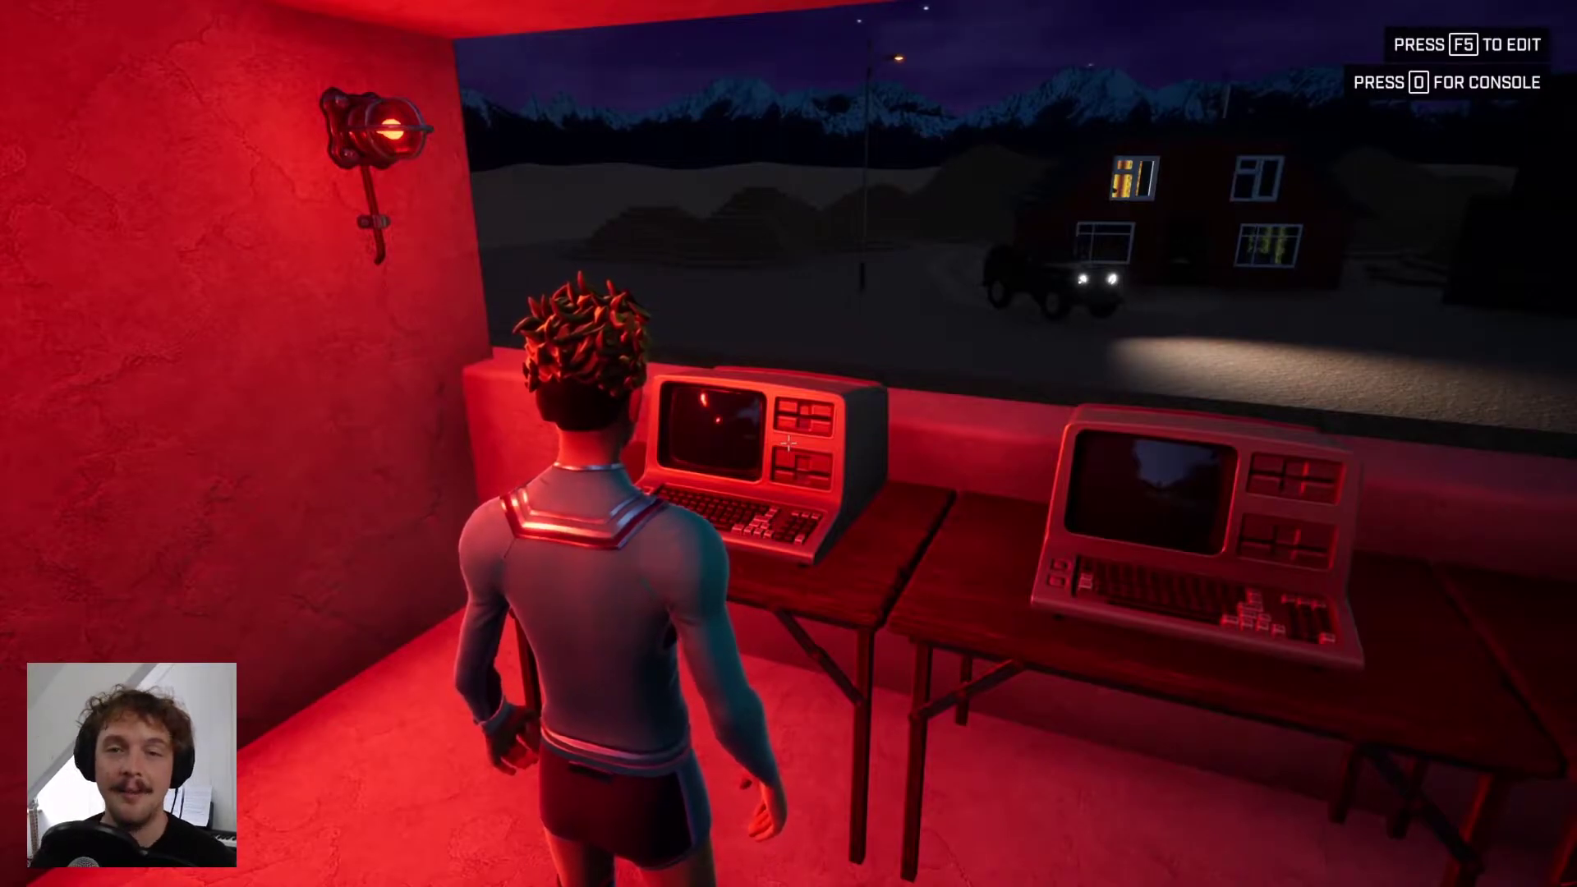
key(F5)
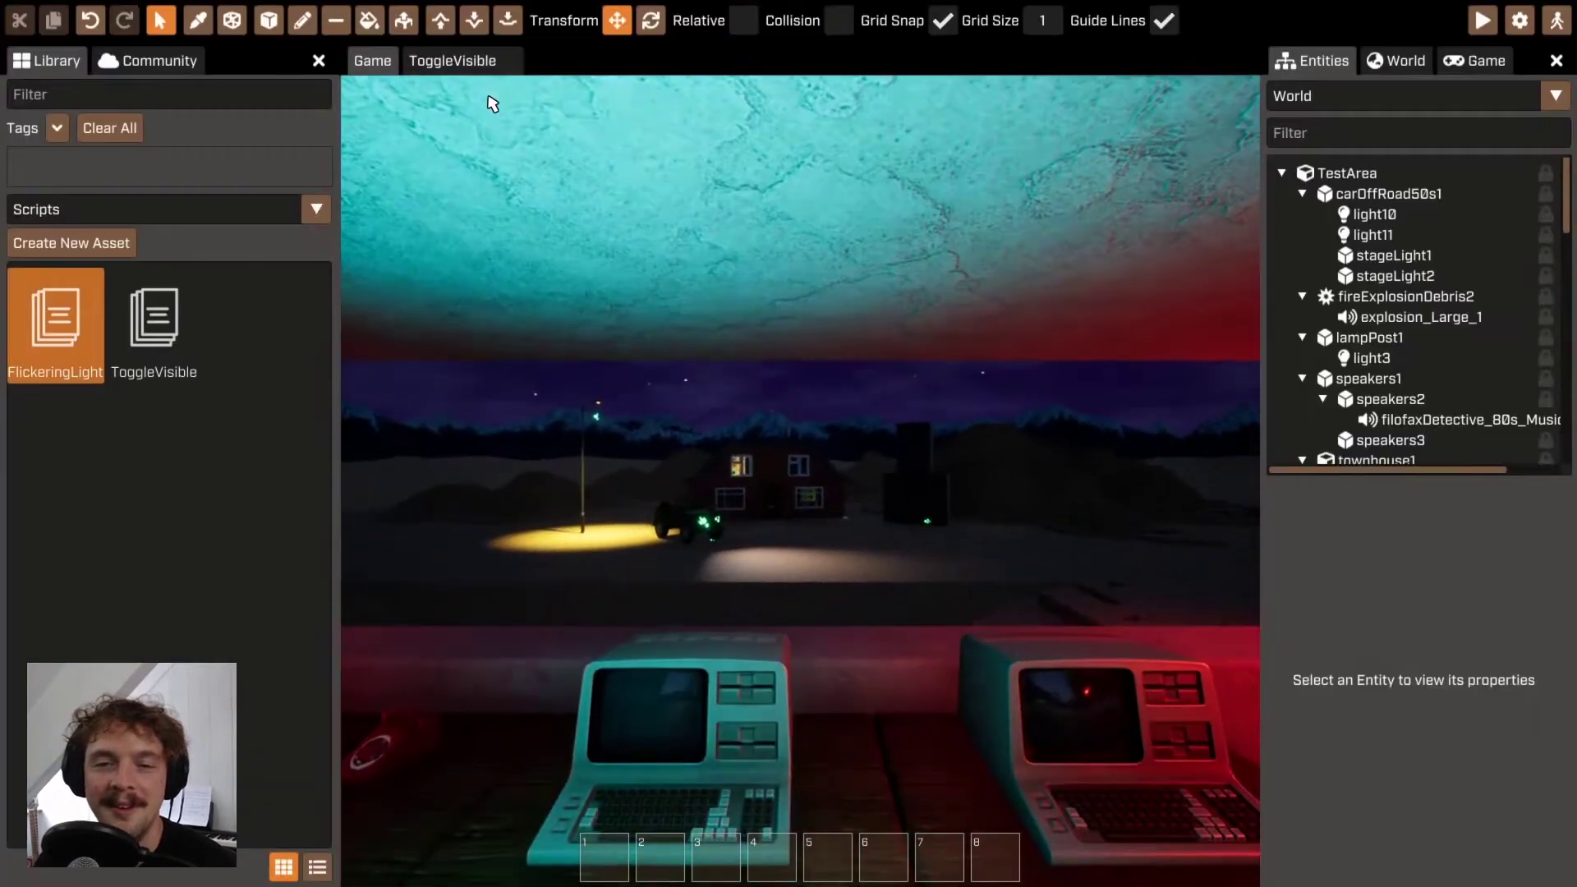
Step: Replace false on line 14 with not self:GetEntity().visible
click(443, 60)
click(668, 528)
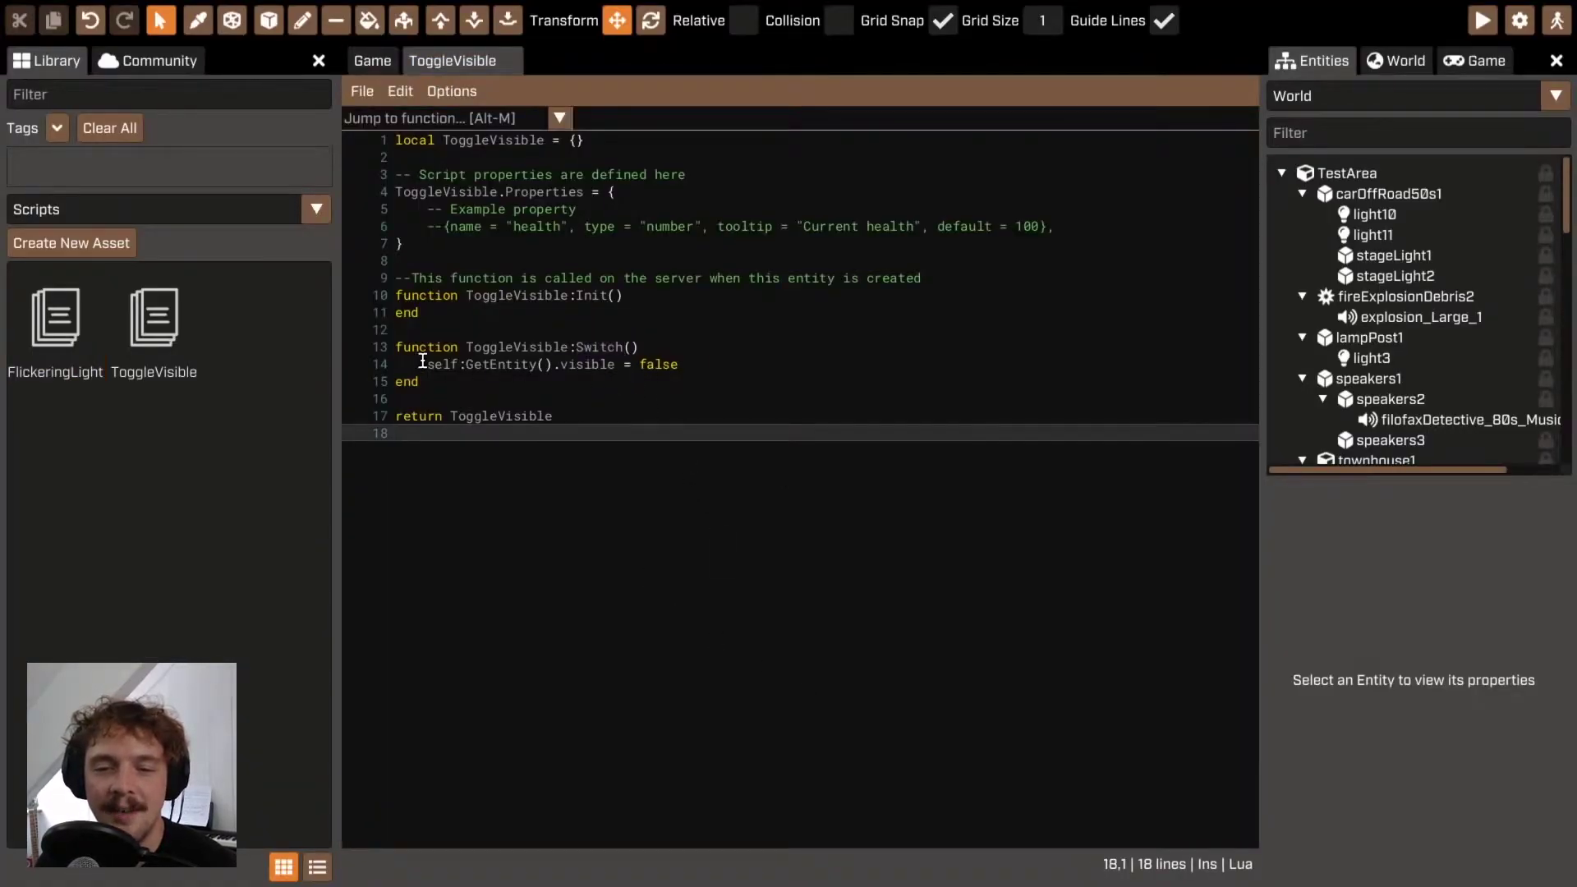
drag(422, 361, 541, 374)
drag(664, 362, 682, 362)
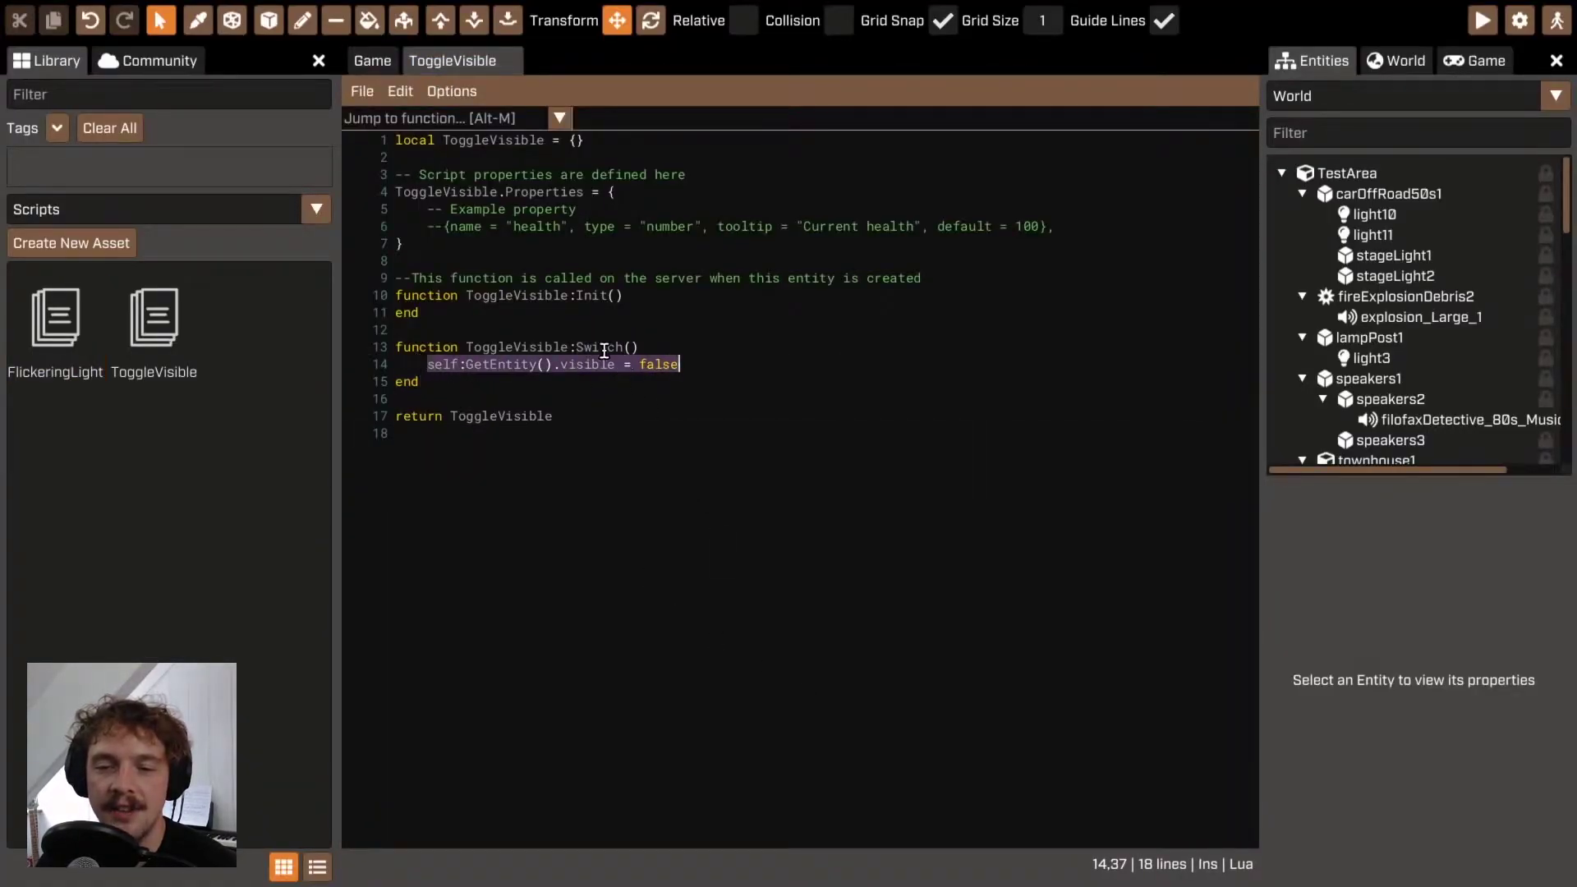
click(605, 350)
click(655, 362)
right_click(655, 364)
click(622, 368)
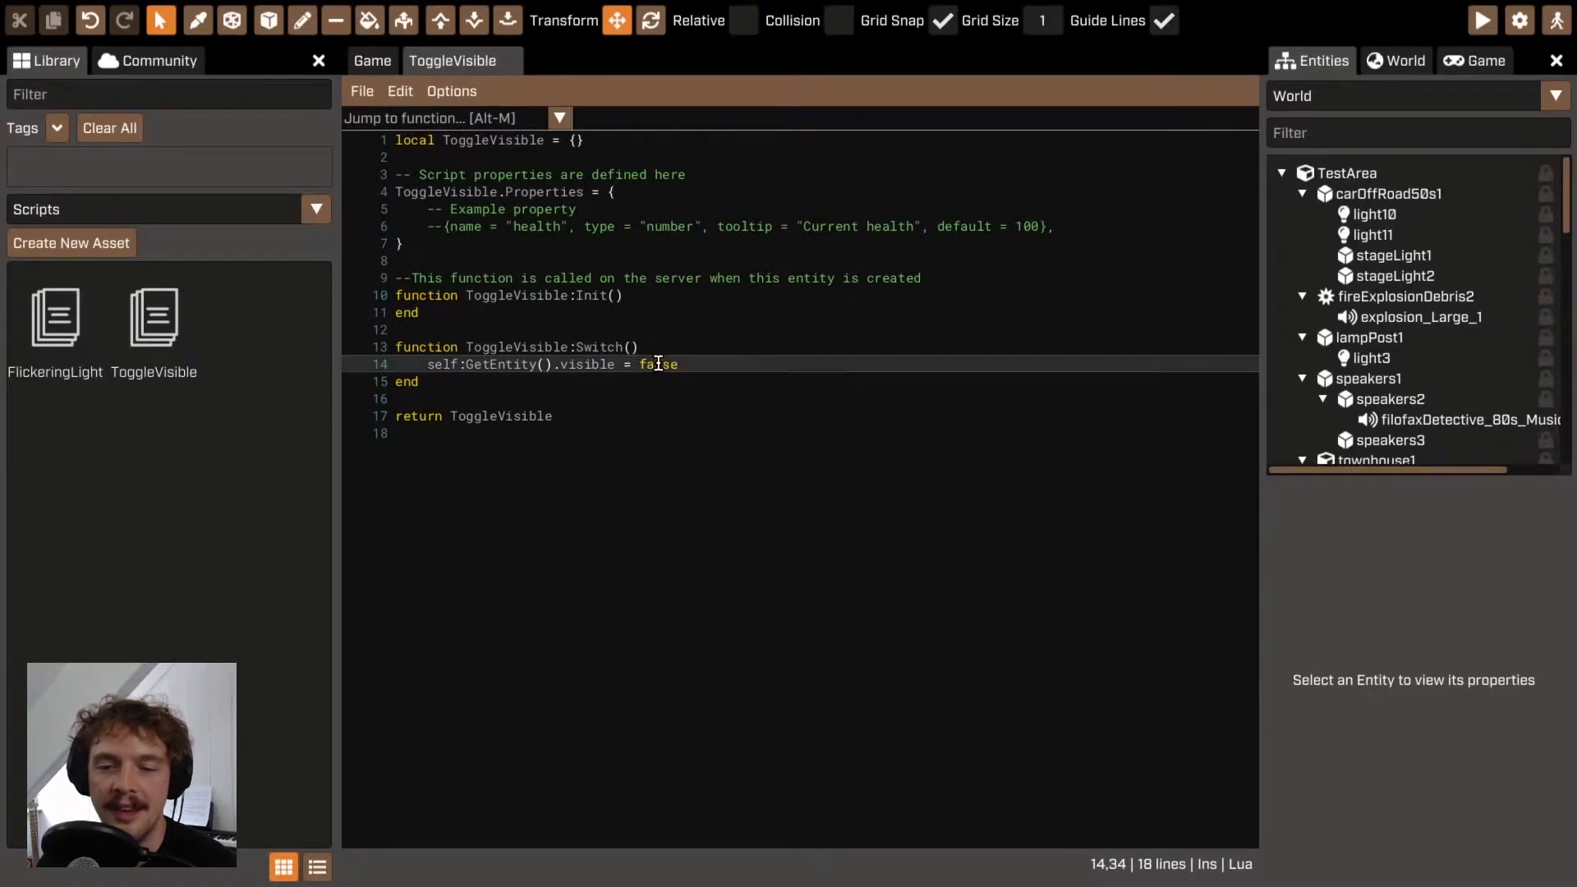
double_click(653, 369)
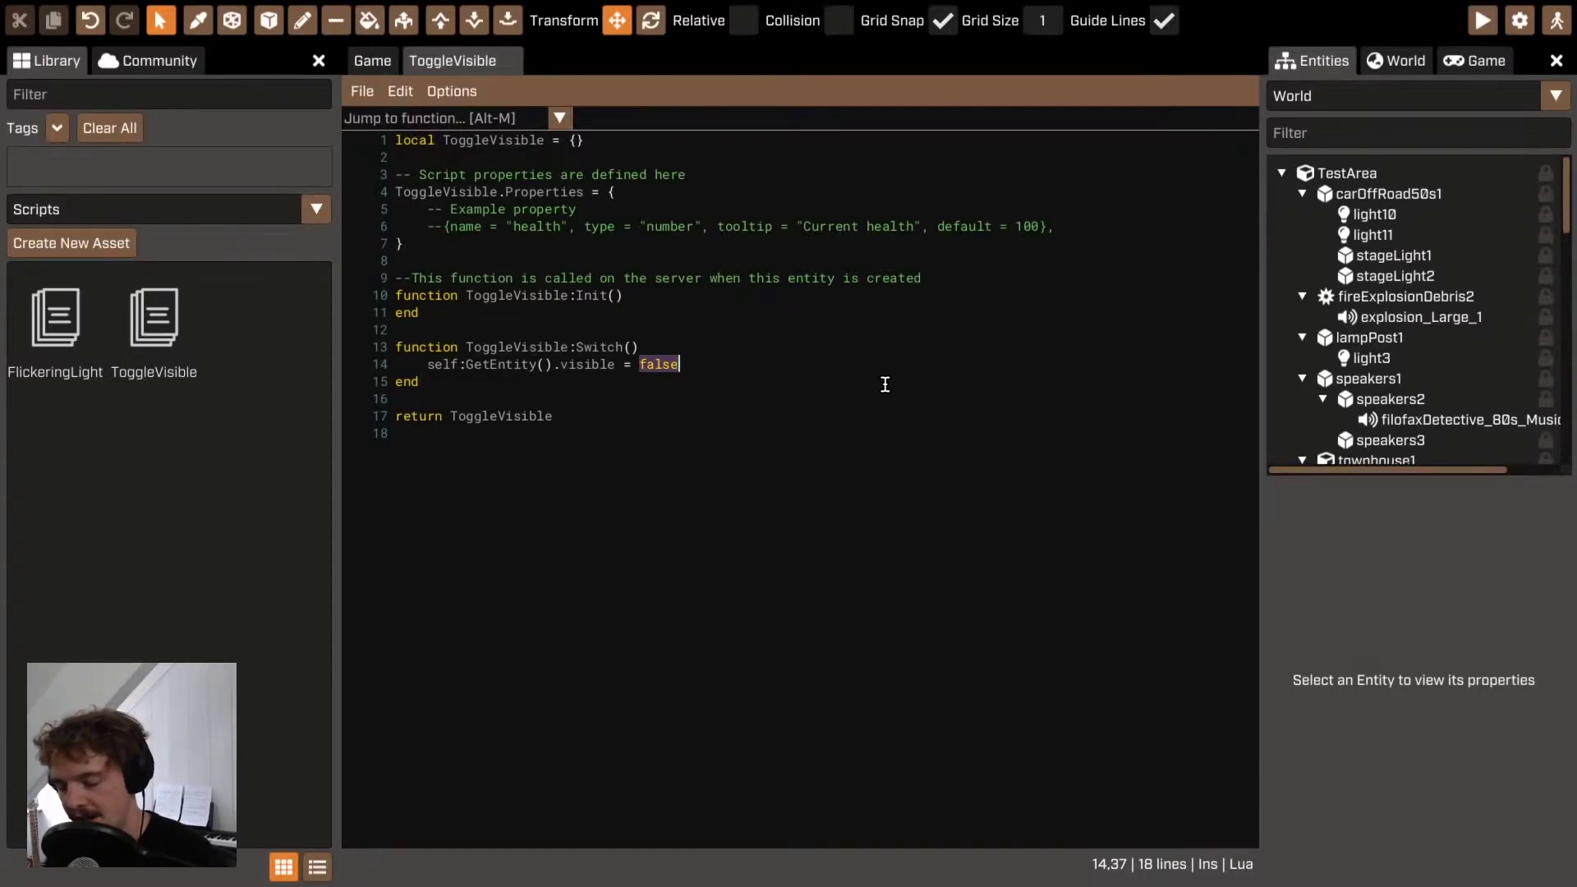
text(not)
text( self:Ge)
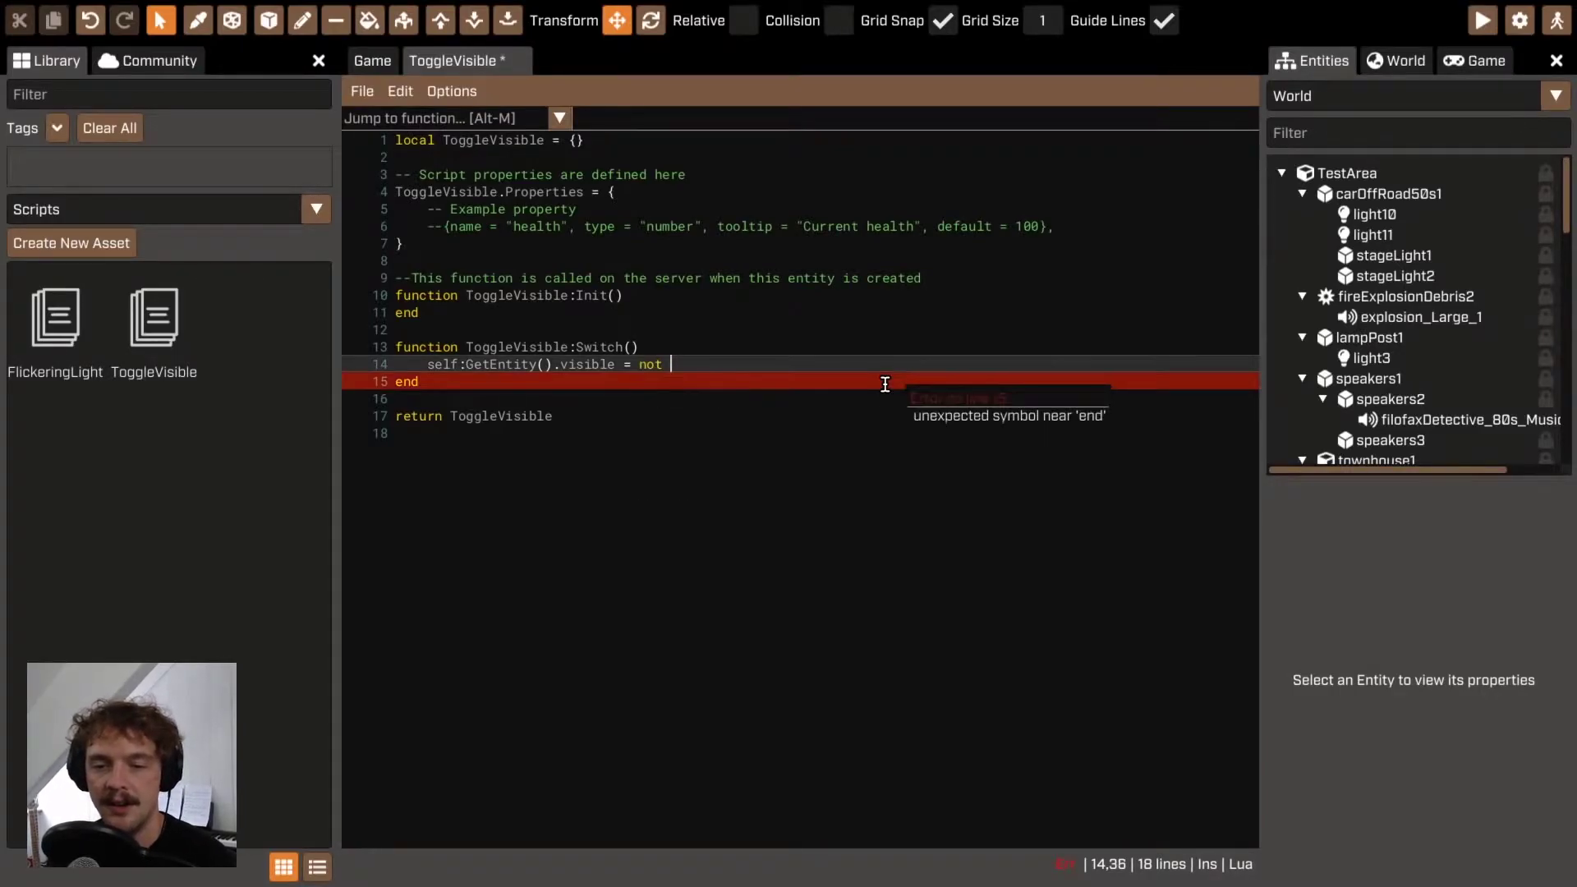
text(tEntity().visi)
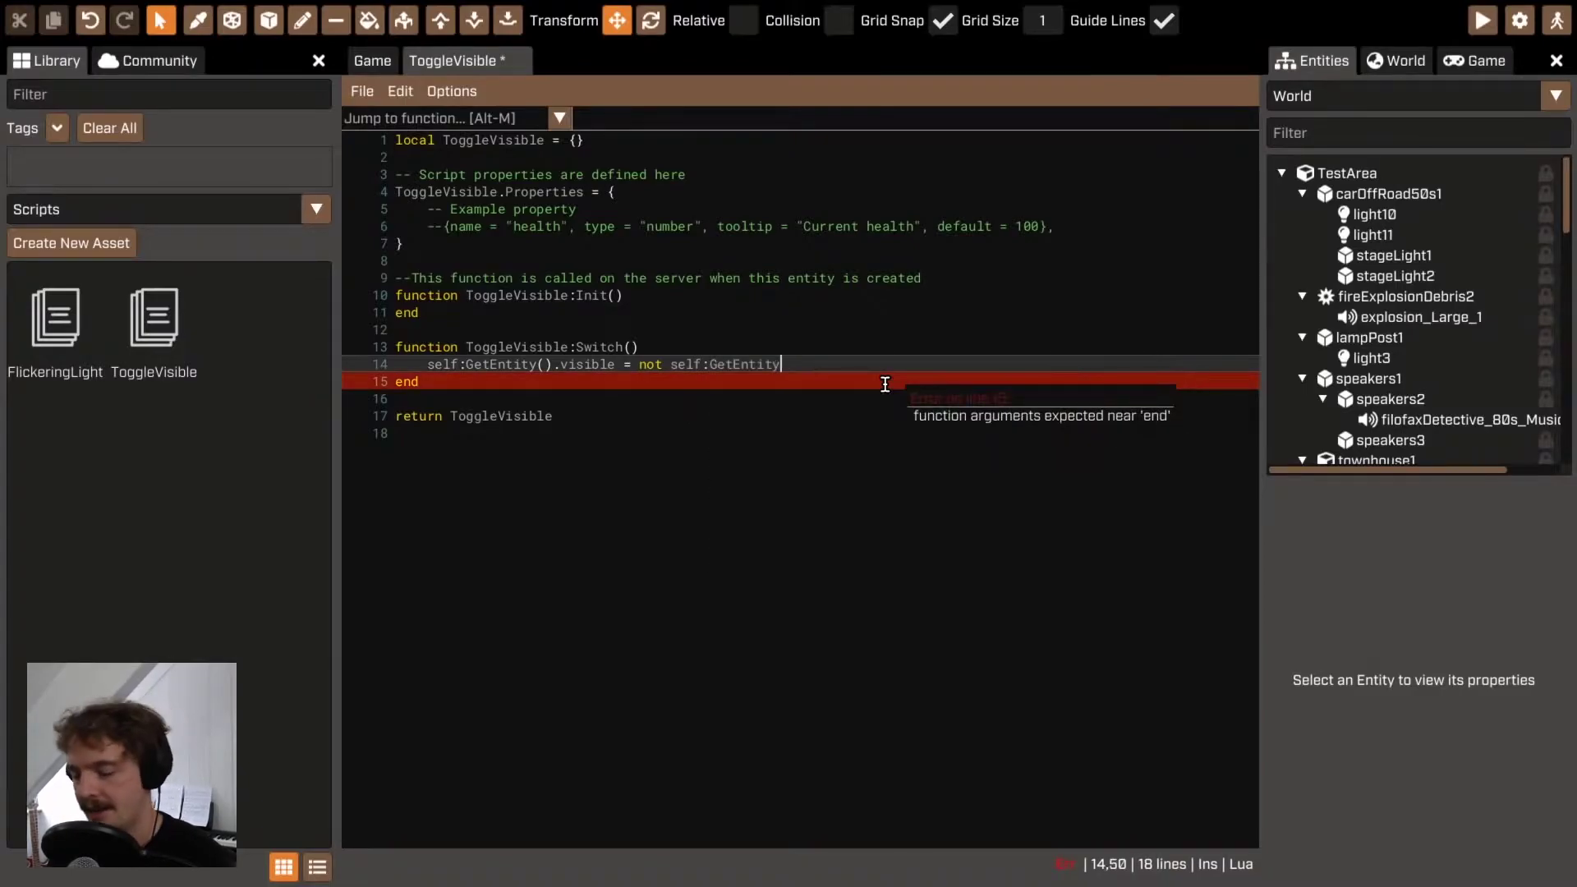
text(ble)
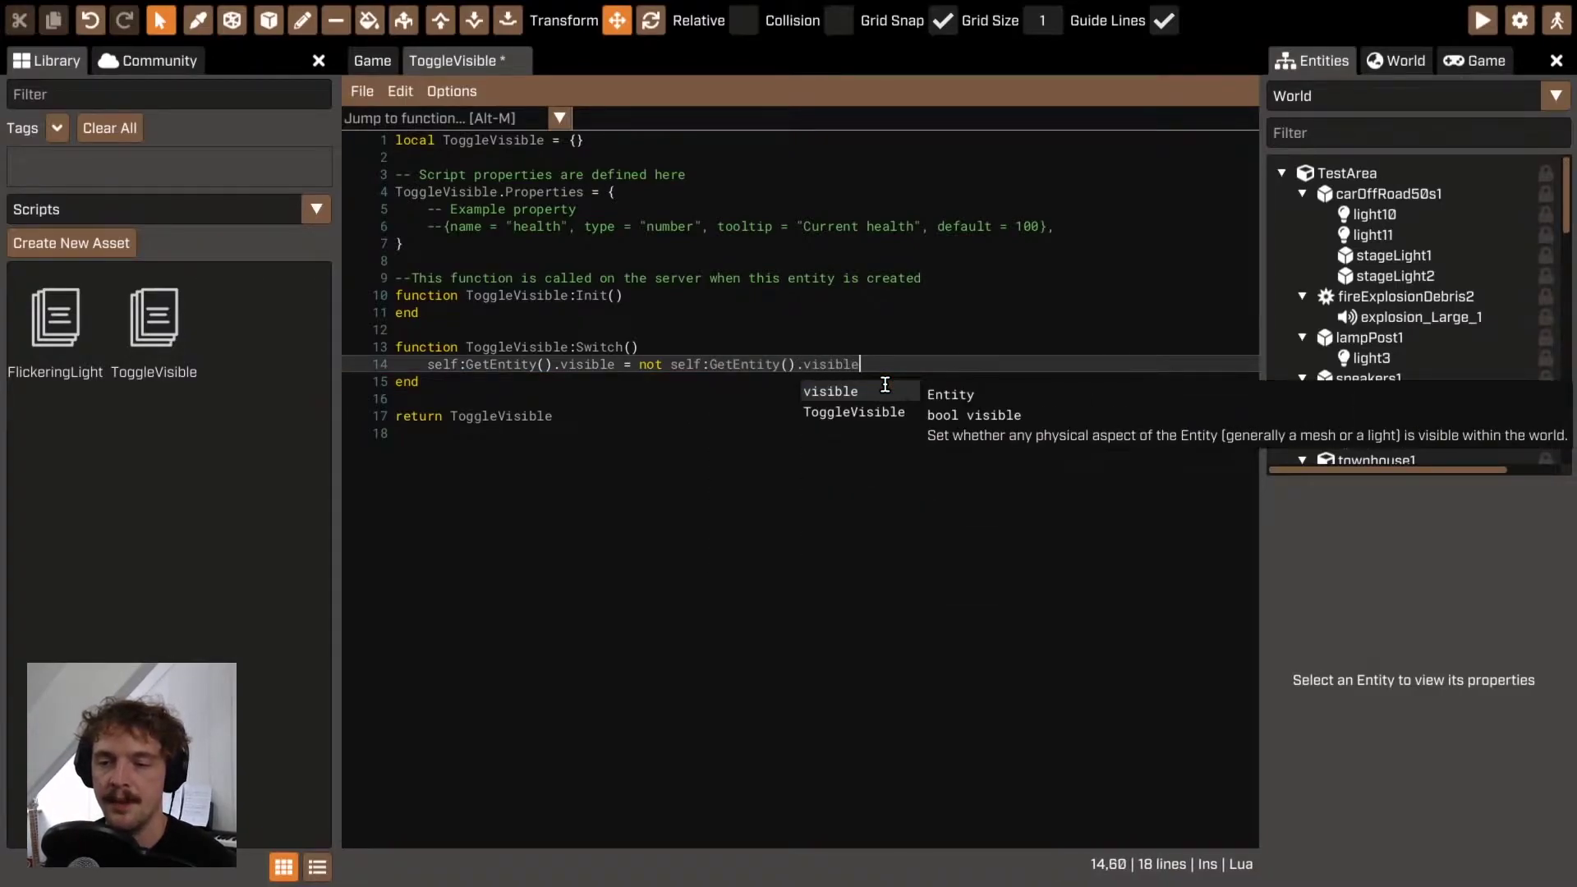
Step: Save the ToggleVisible script with Ctrl+S and review the finished Switch line
drag(584, 374, 577, 367)
key(ctrl+s)
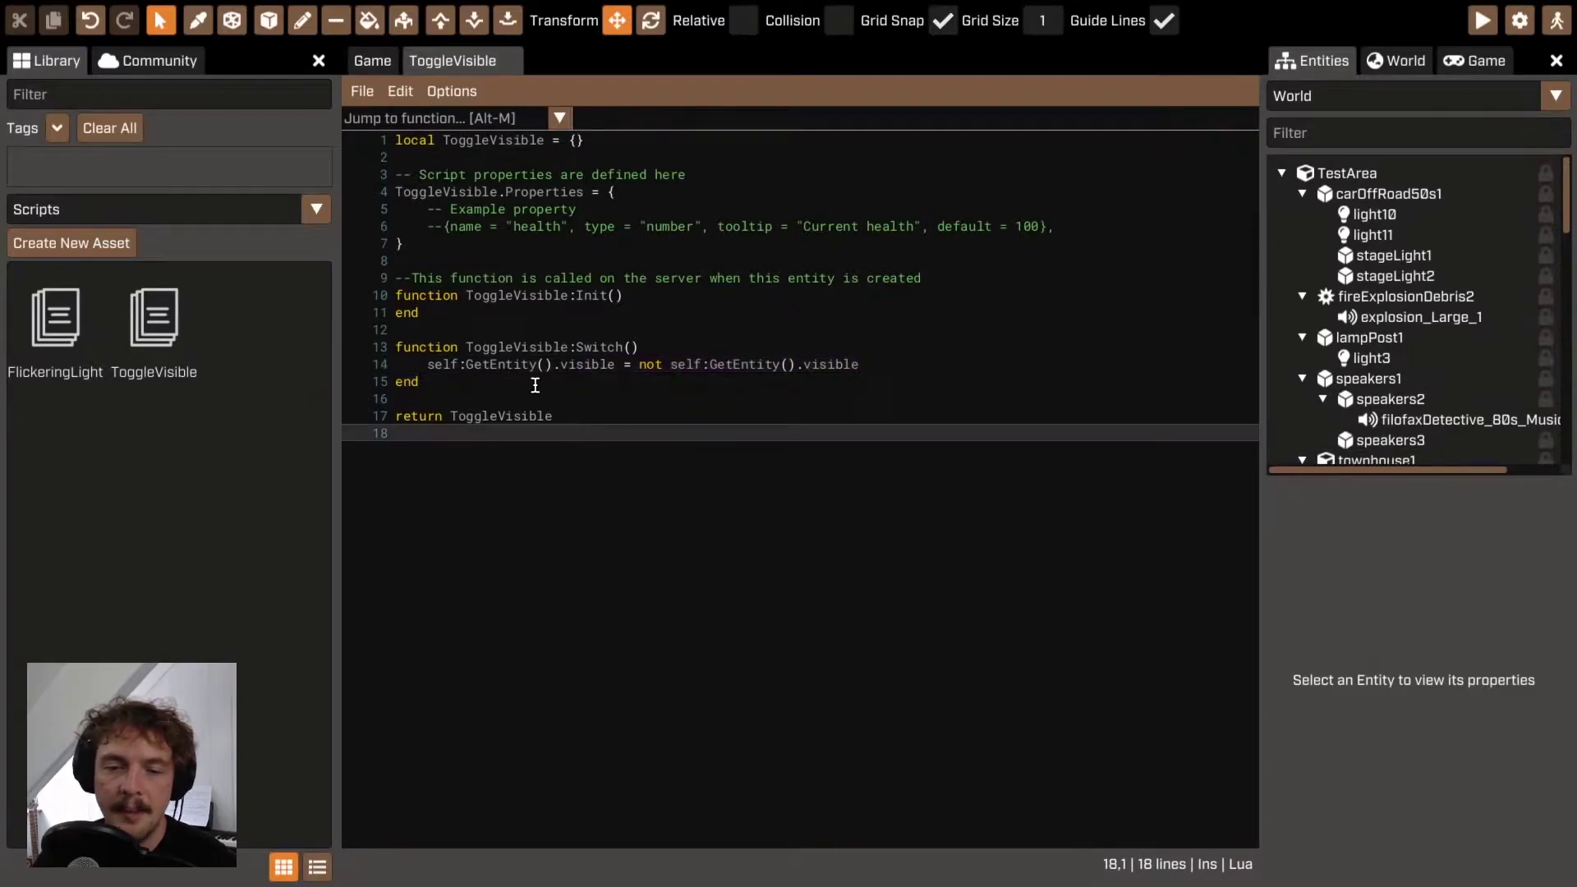
drag(429, 381, 629, 367)
click(626, 375)
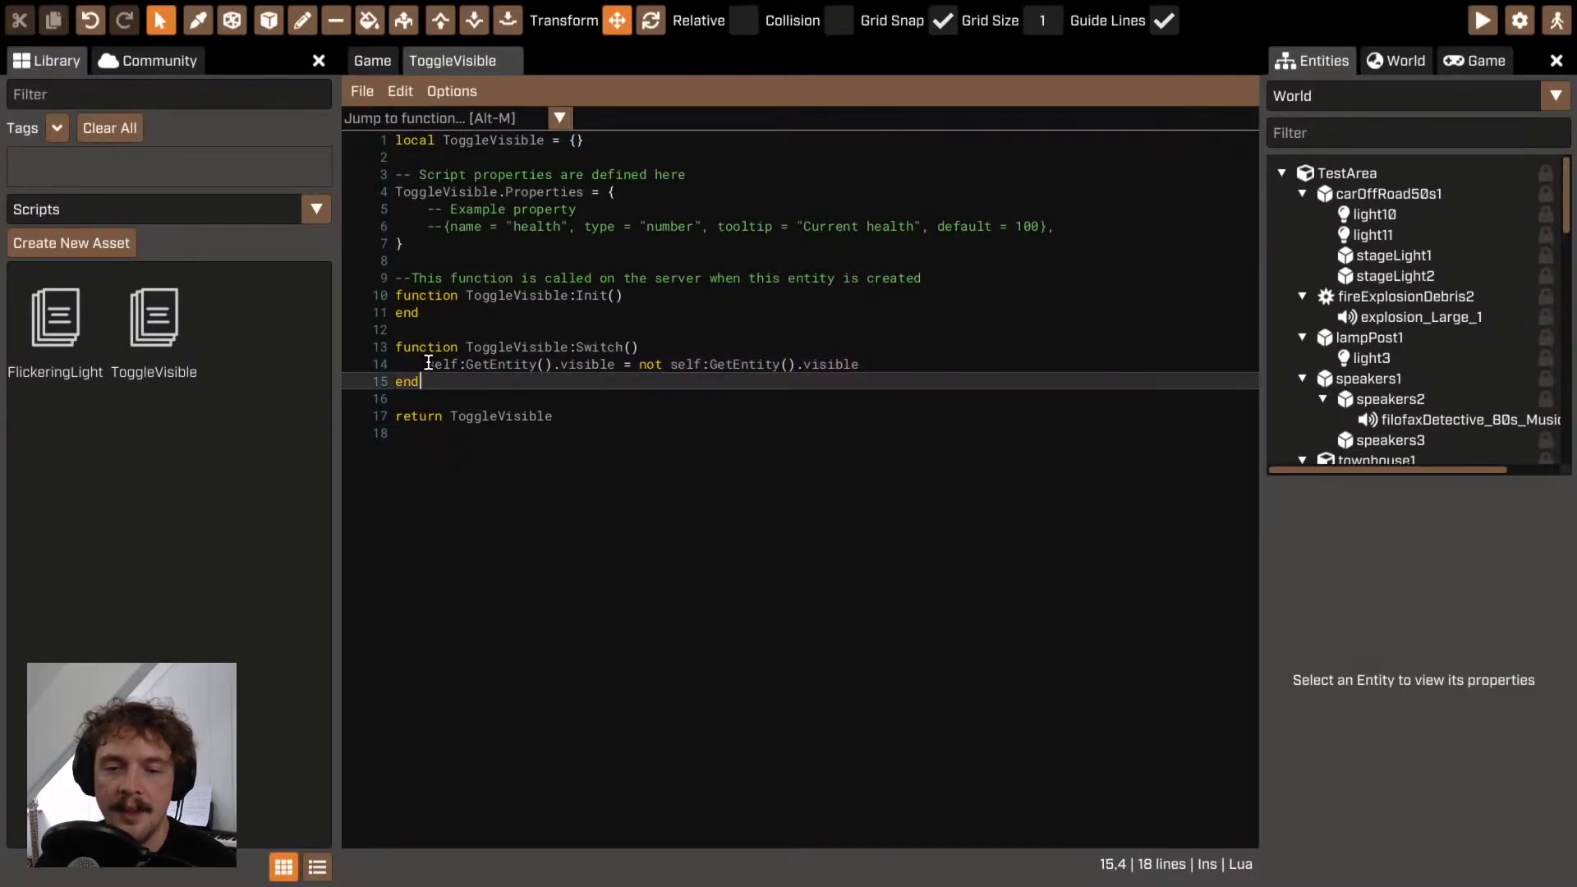
drag(428, 366, 632, 370)
click(632, 370)
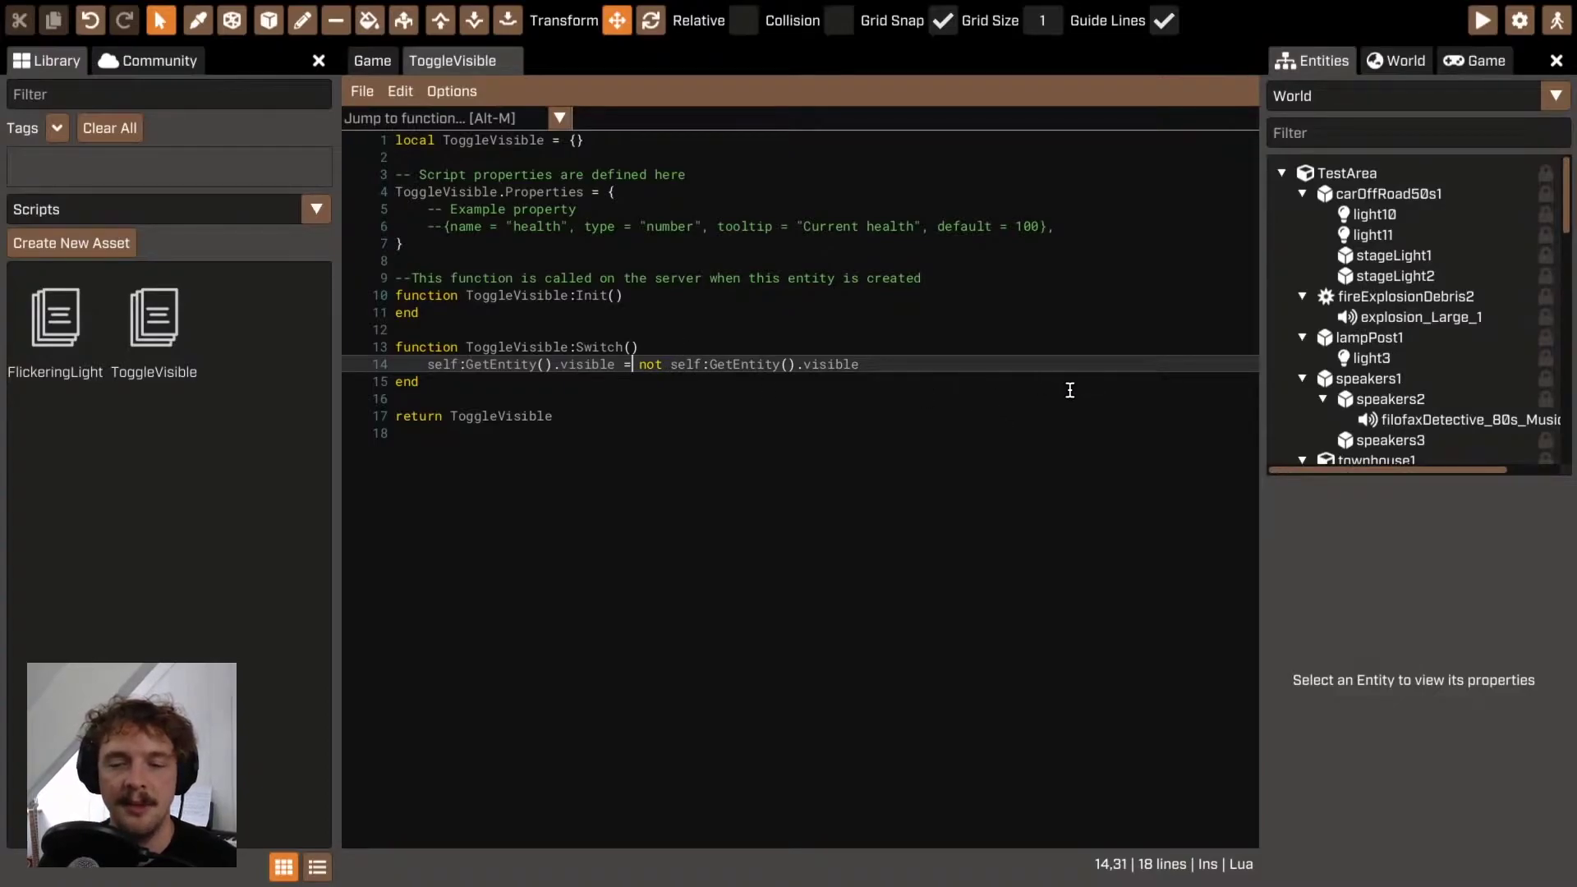
click(832, 365)
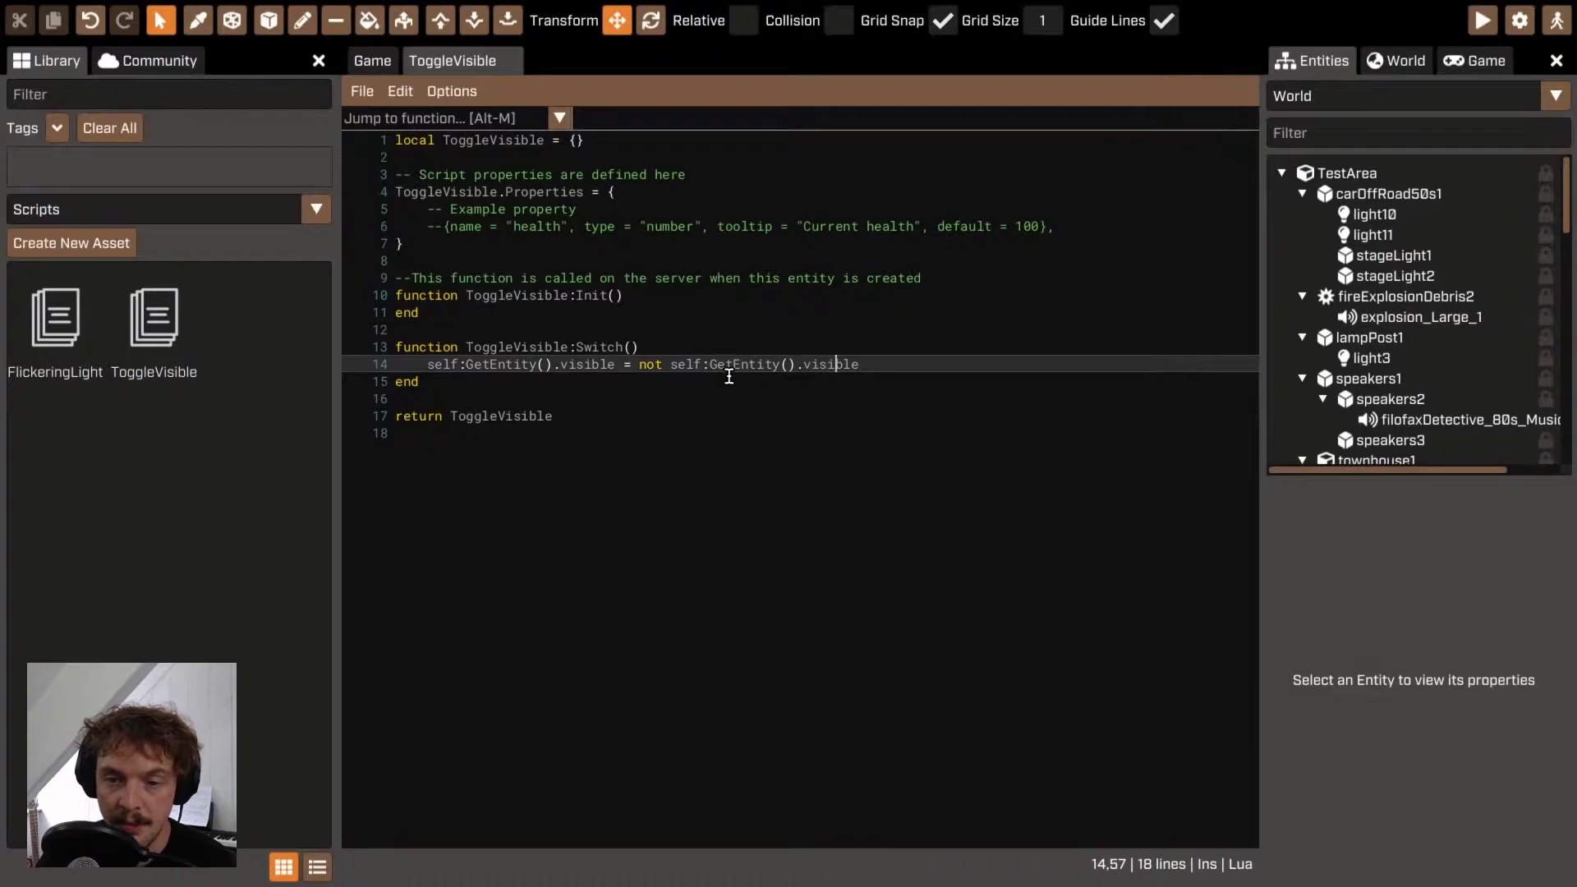
click(372, 60)
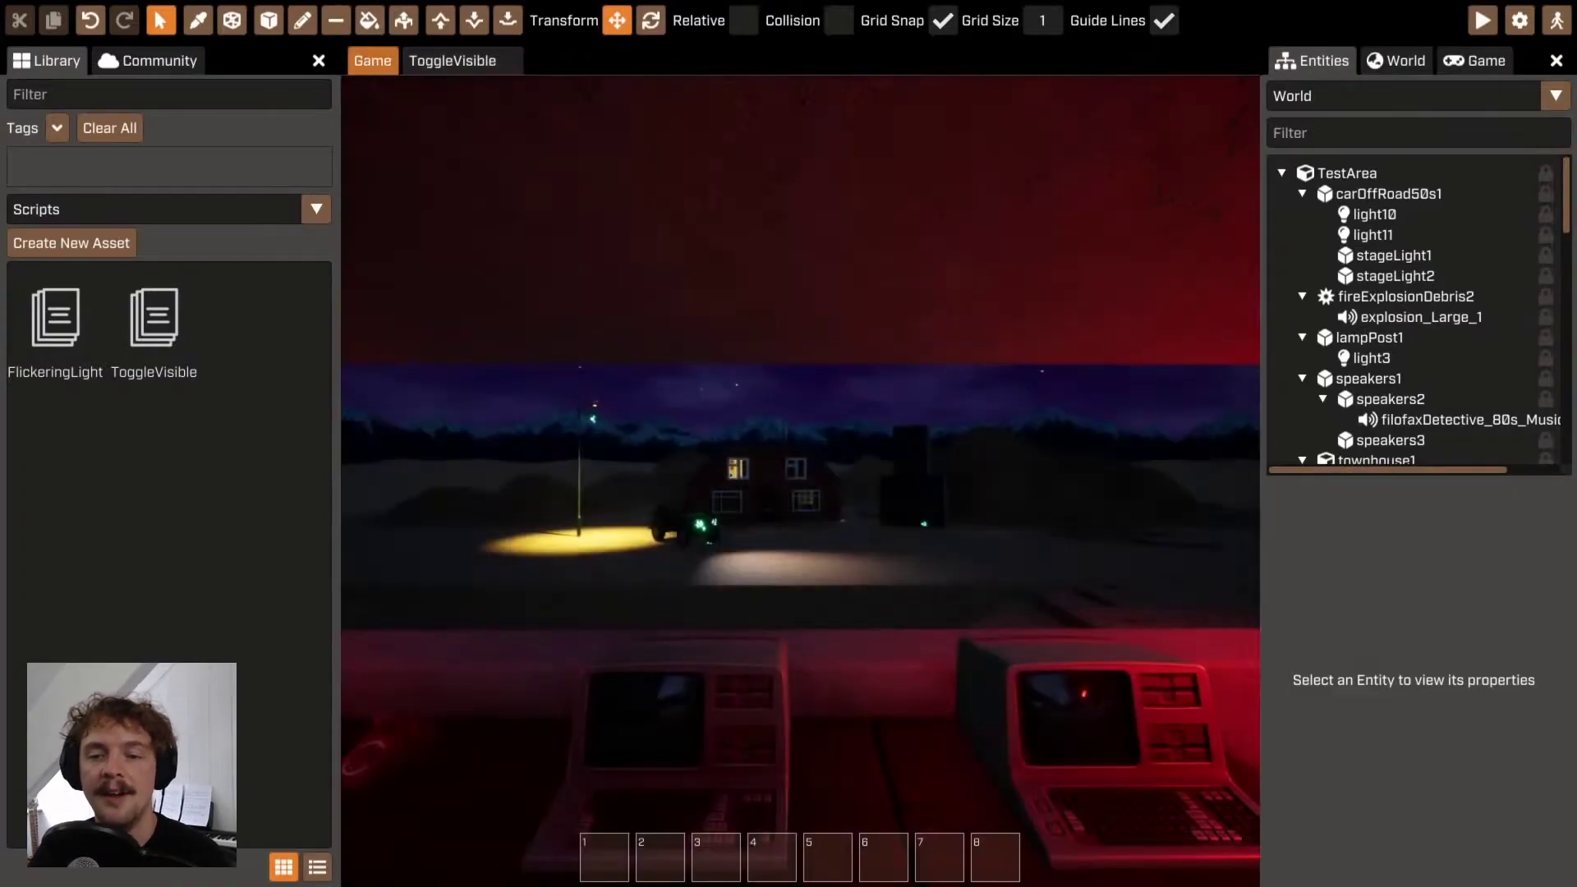
key(F5)
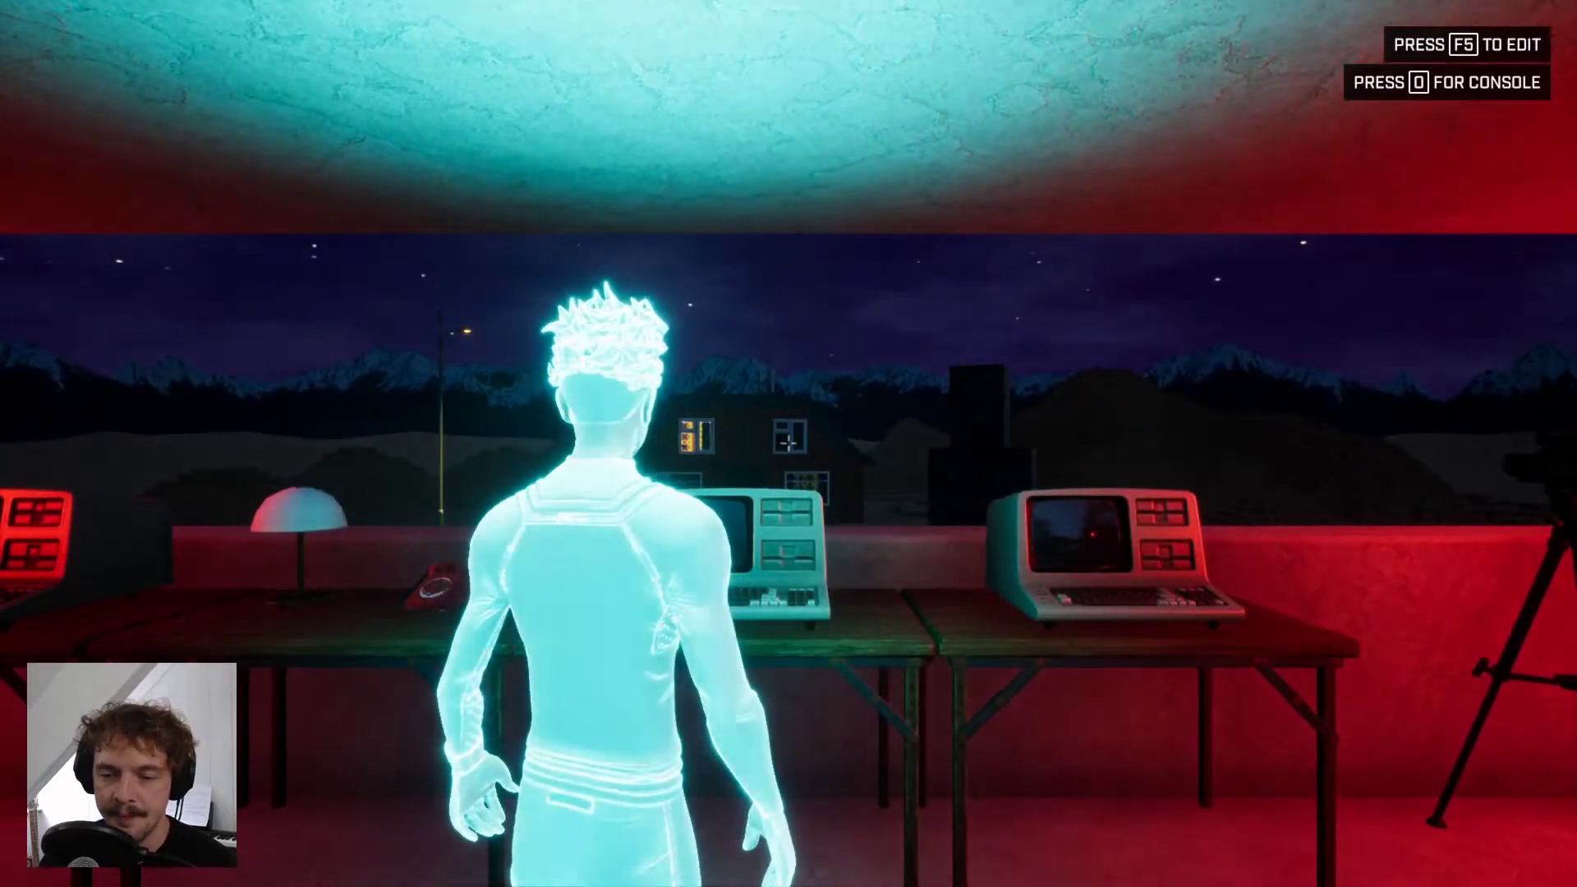
key(w)
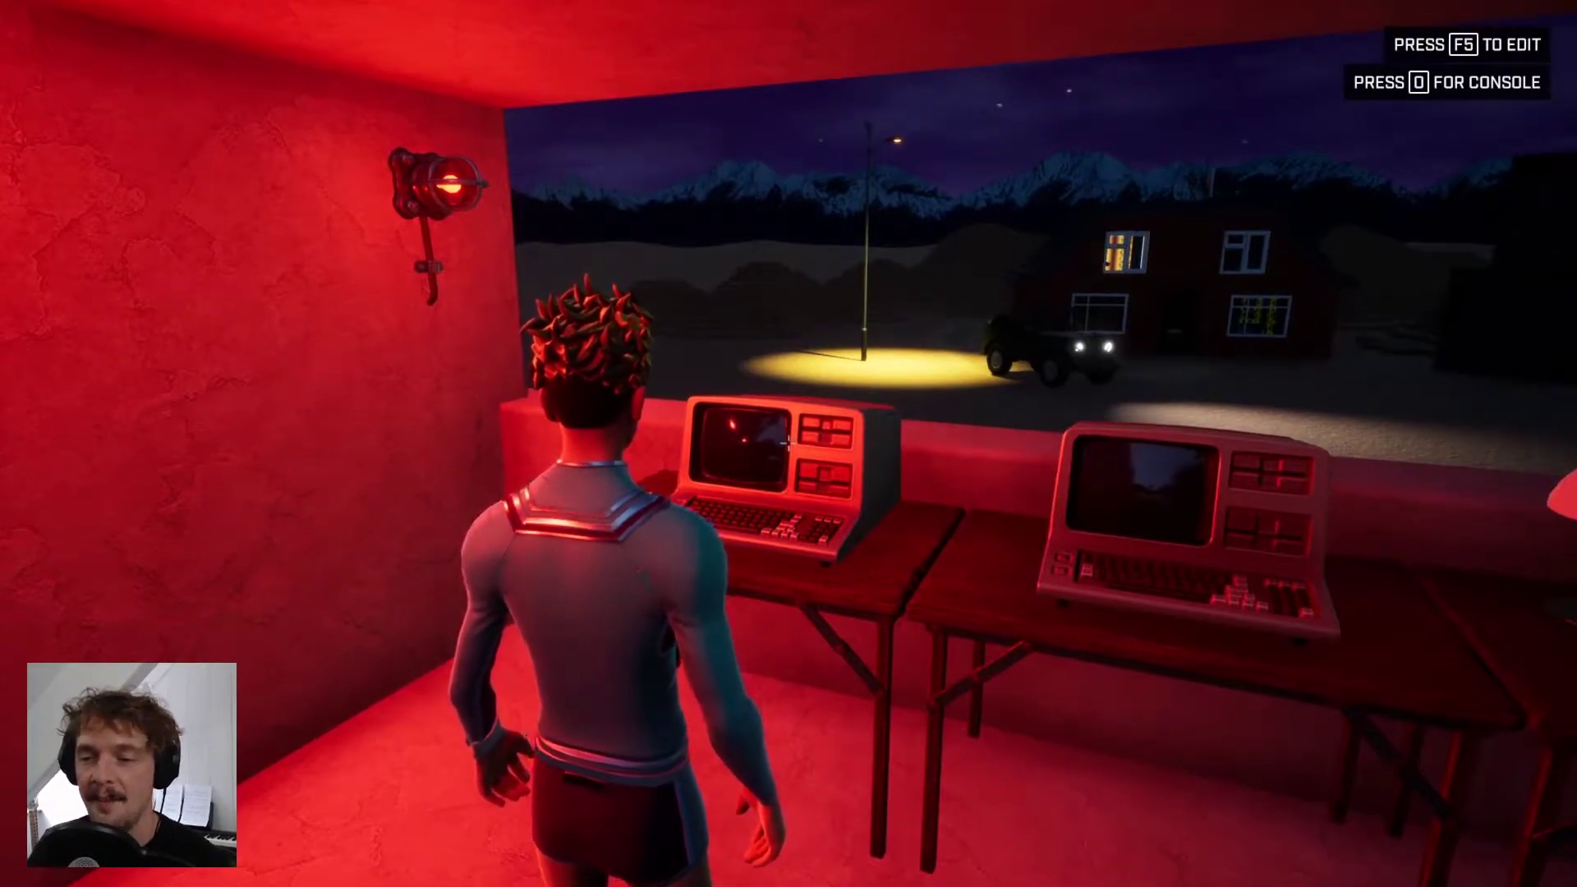
key(F5)
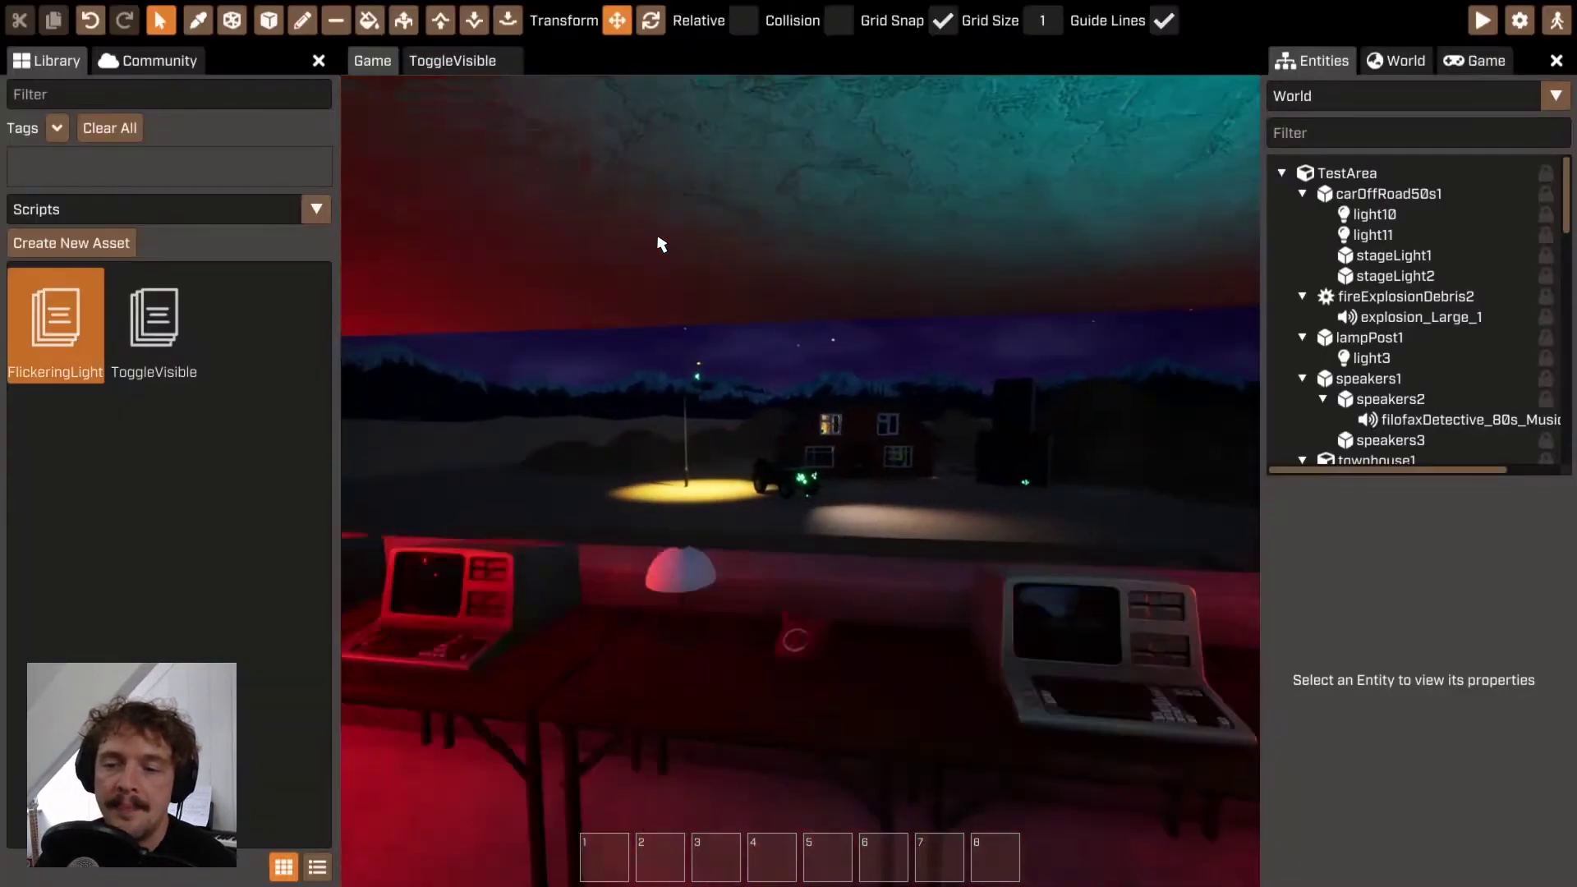
Step: Attach the ToggleVisible script to the off-road car carOffRoad50s1
mouse_move(705, 499)
right_down()
mouse_move(739, 483)
mouse_move(705, 499)
right_up()
key(w)
key(s)
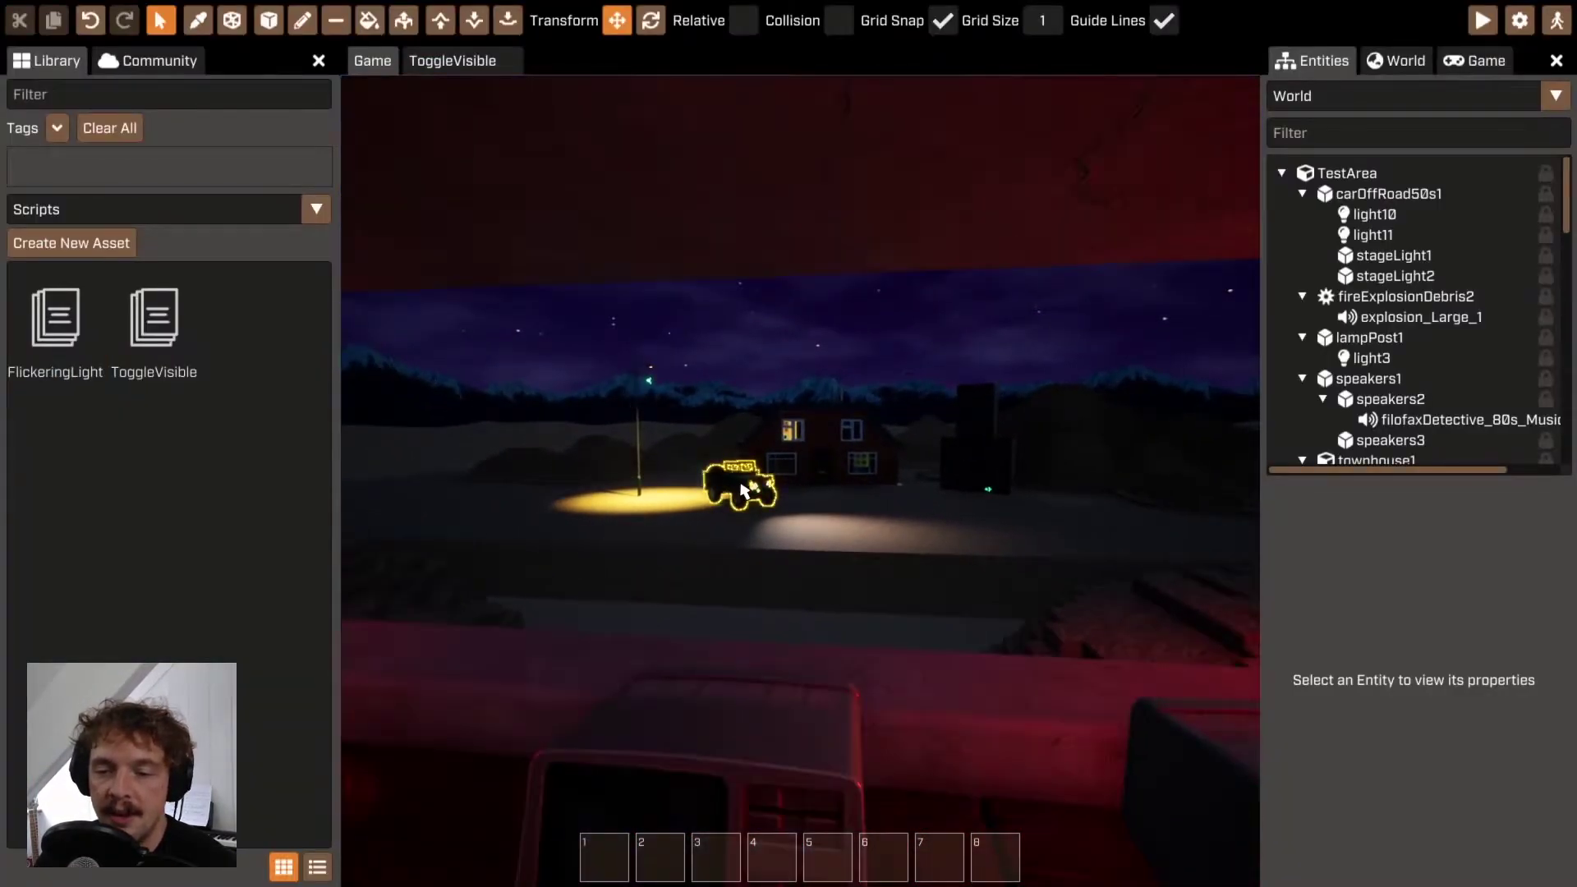
click(724, 497)
scroll(1490, 678, down, 5)
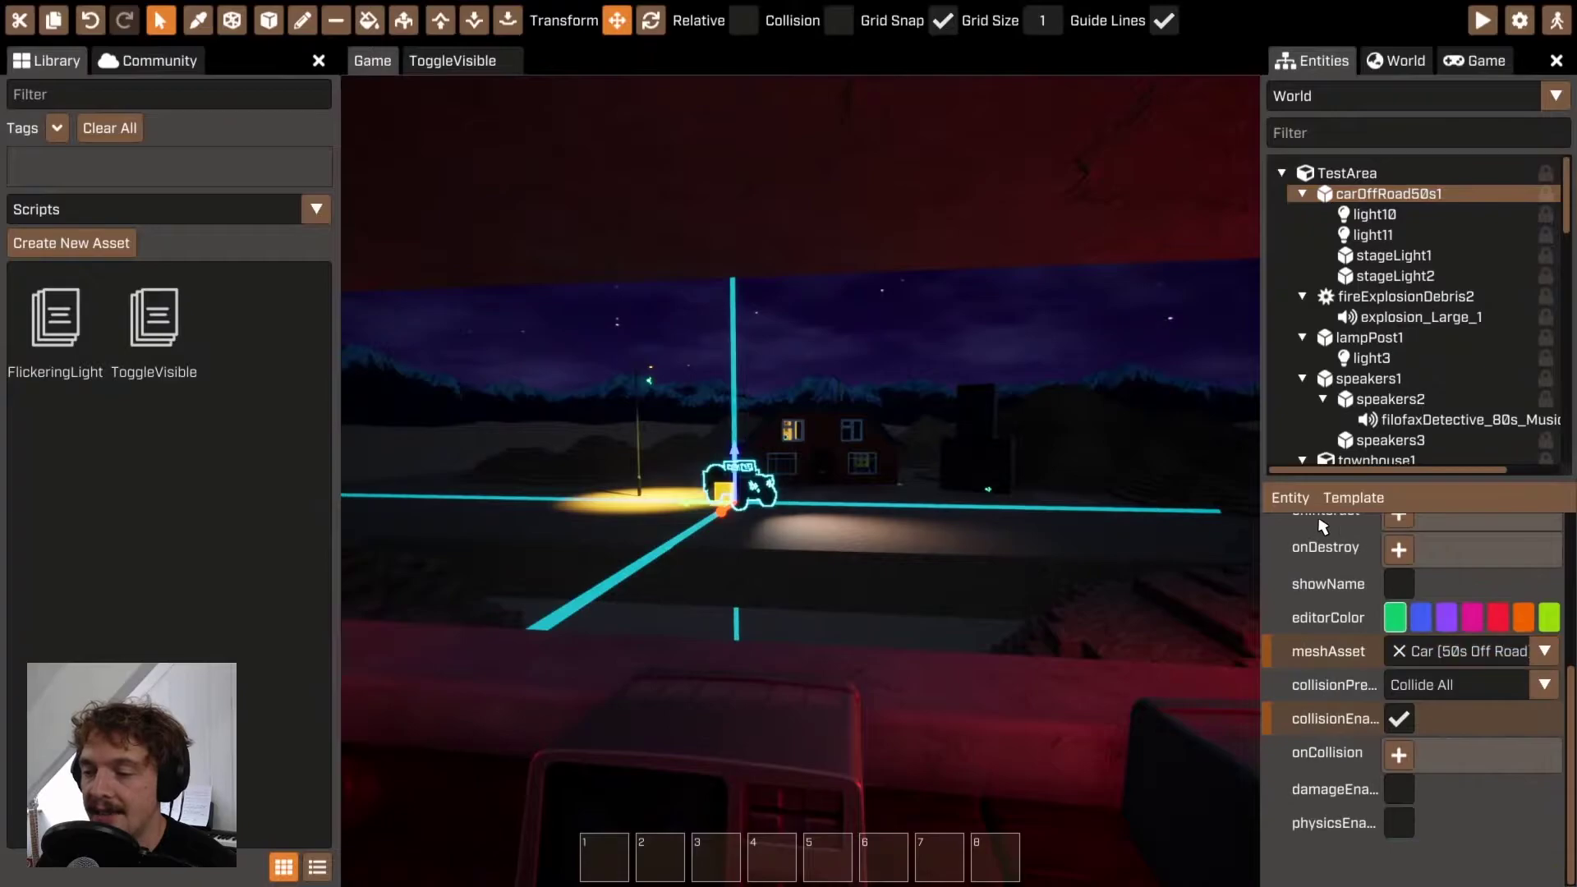
scroll(1478, 657, up, 5)
click(1289, 498)
mouse_move(1356, 558)
mouse_move(1427, 553)
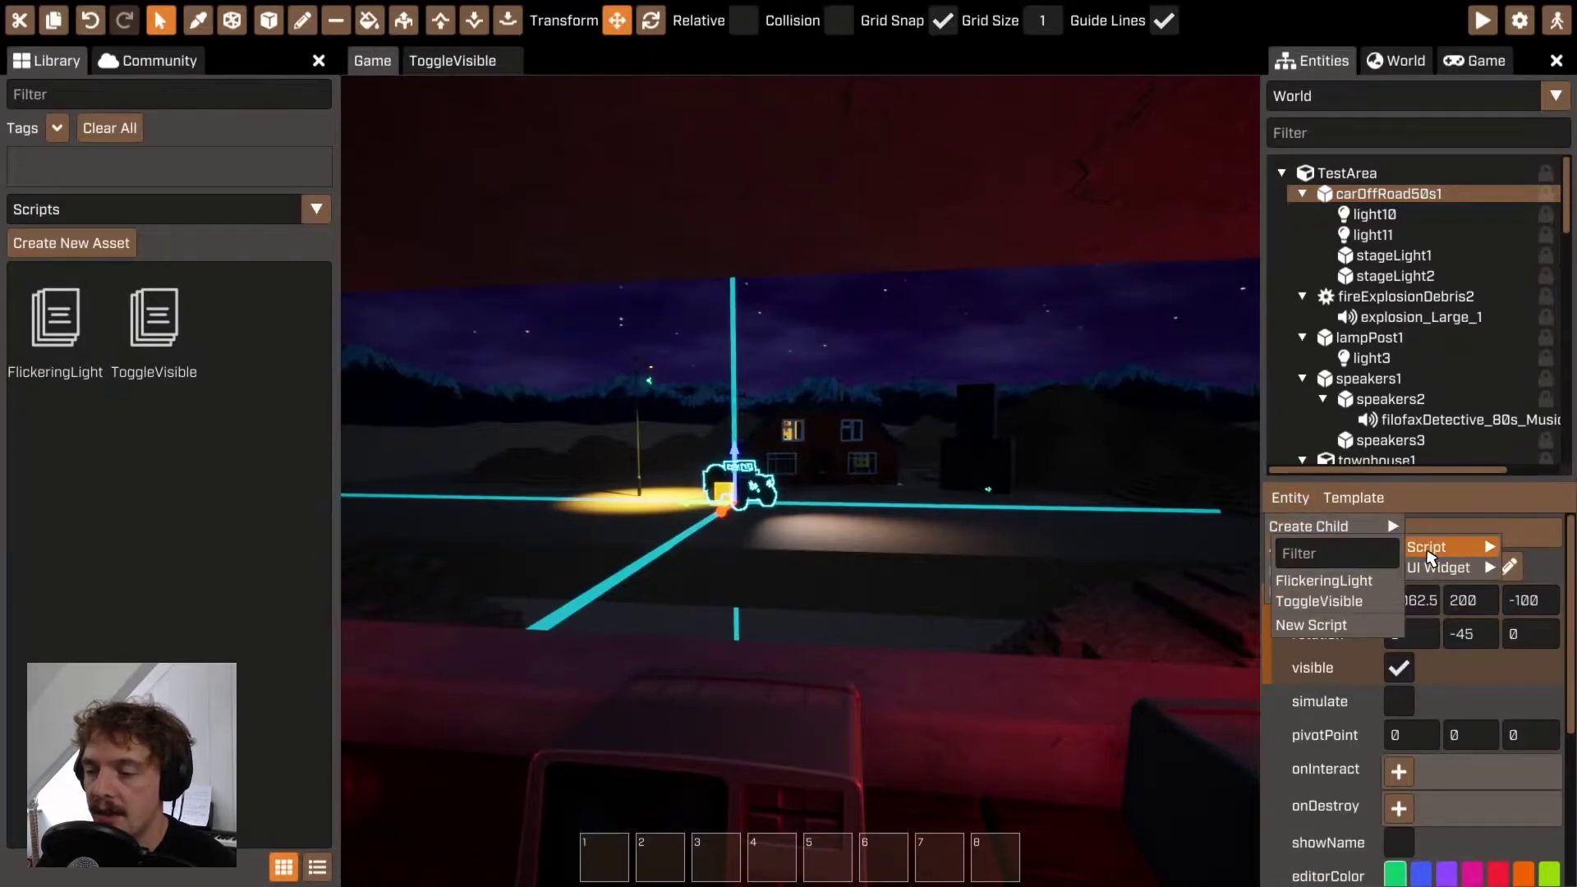
click(1354, 605)
scroll(1370, 629, down, 5)
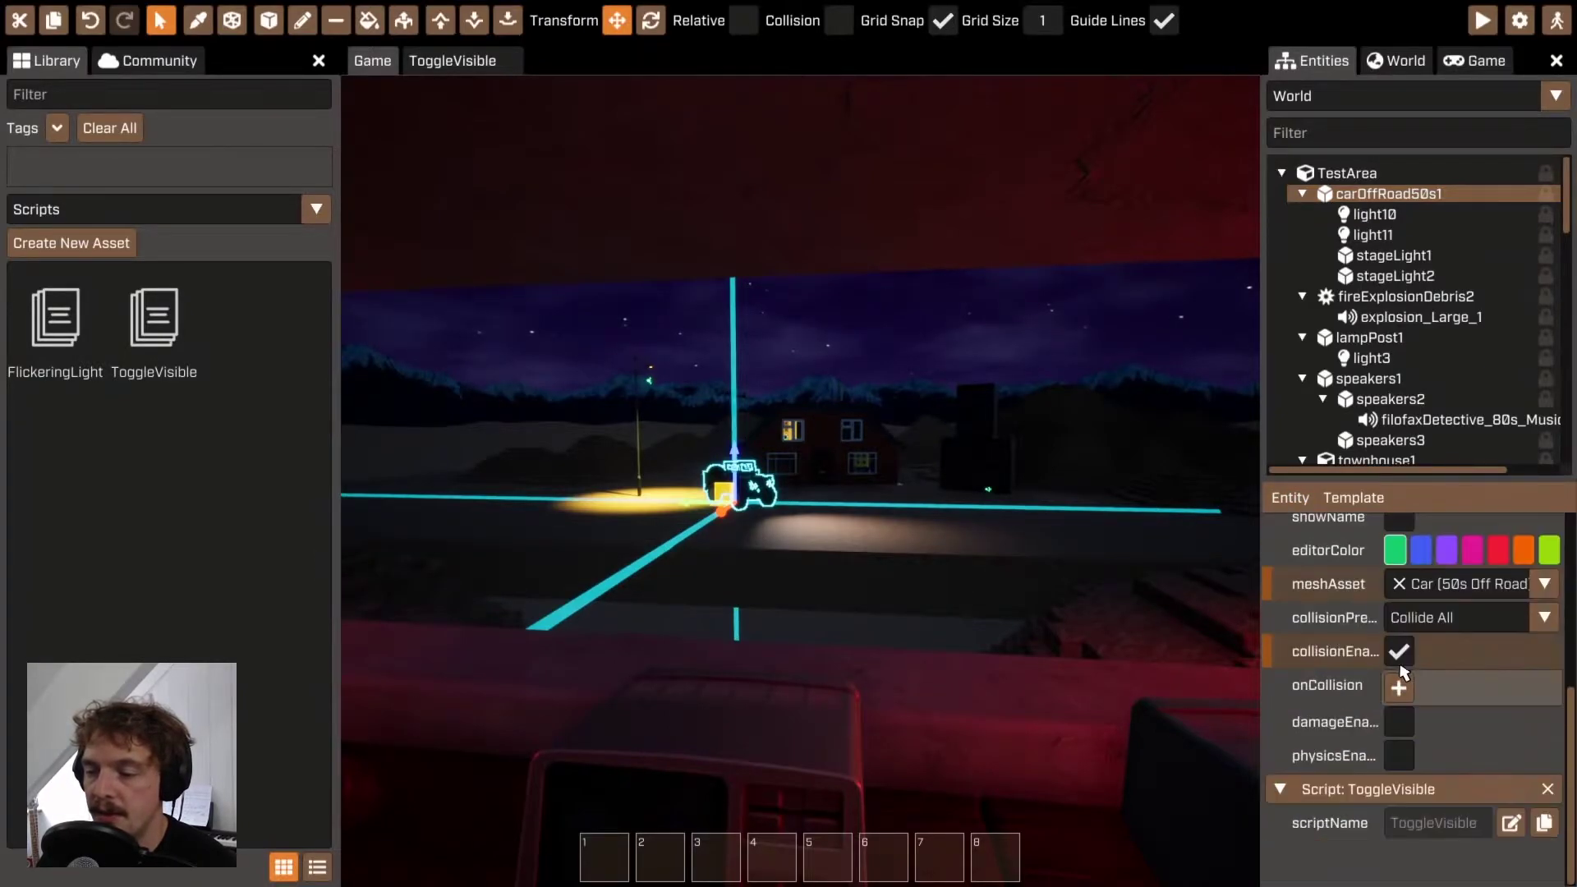
Step: Make retroHomeComputer2's onInteract call carOffRoad50s1's ToggleVisible Switch, then start playtesting with F5
right_click(1086, 857)
key(s)
click(801, 464)
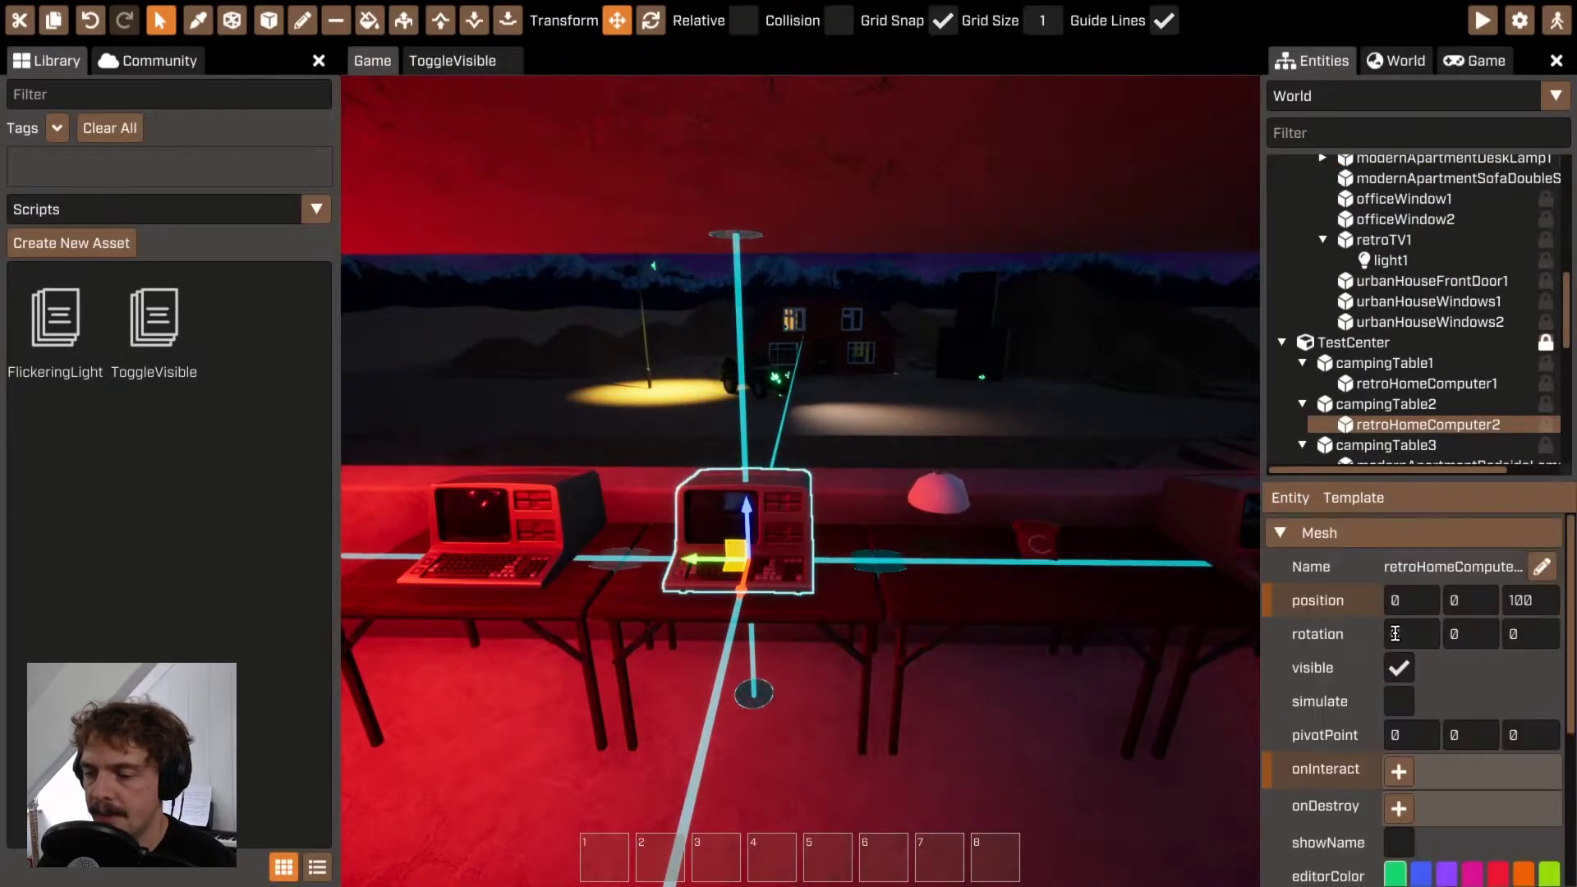
click(1399, 599)
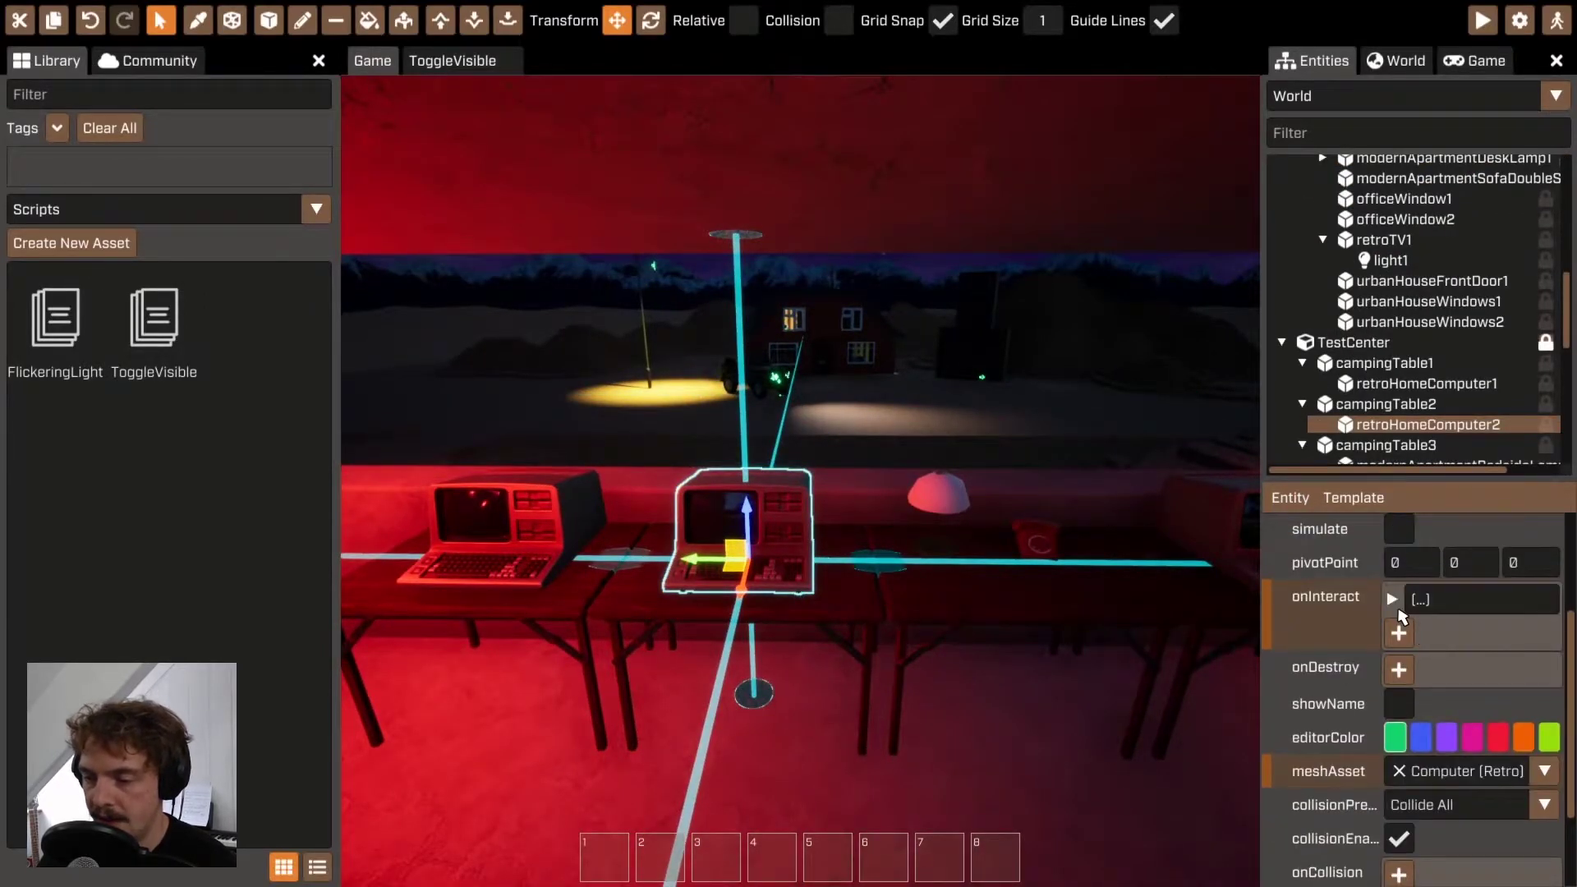
click(1391, 599)
click(1509, 633)
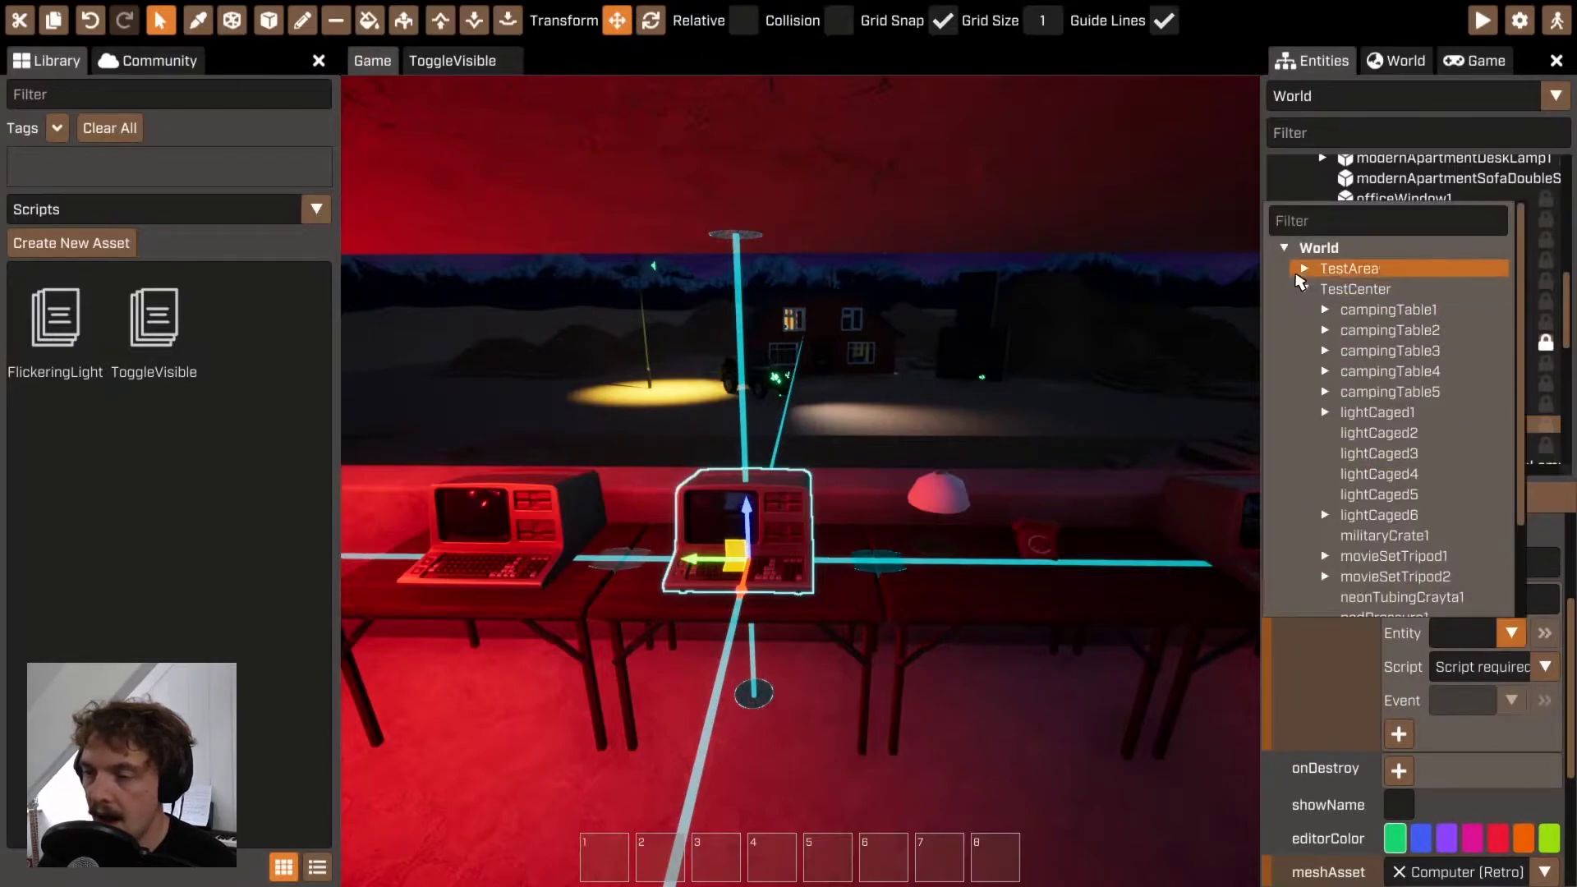
click(1304, 268)
click(1388, 289)
click(1544, 666)
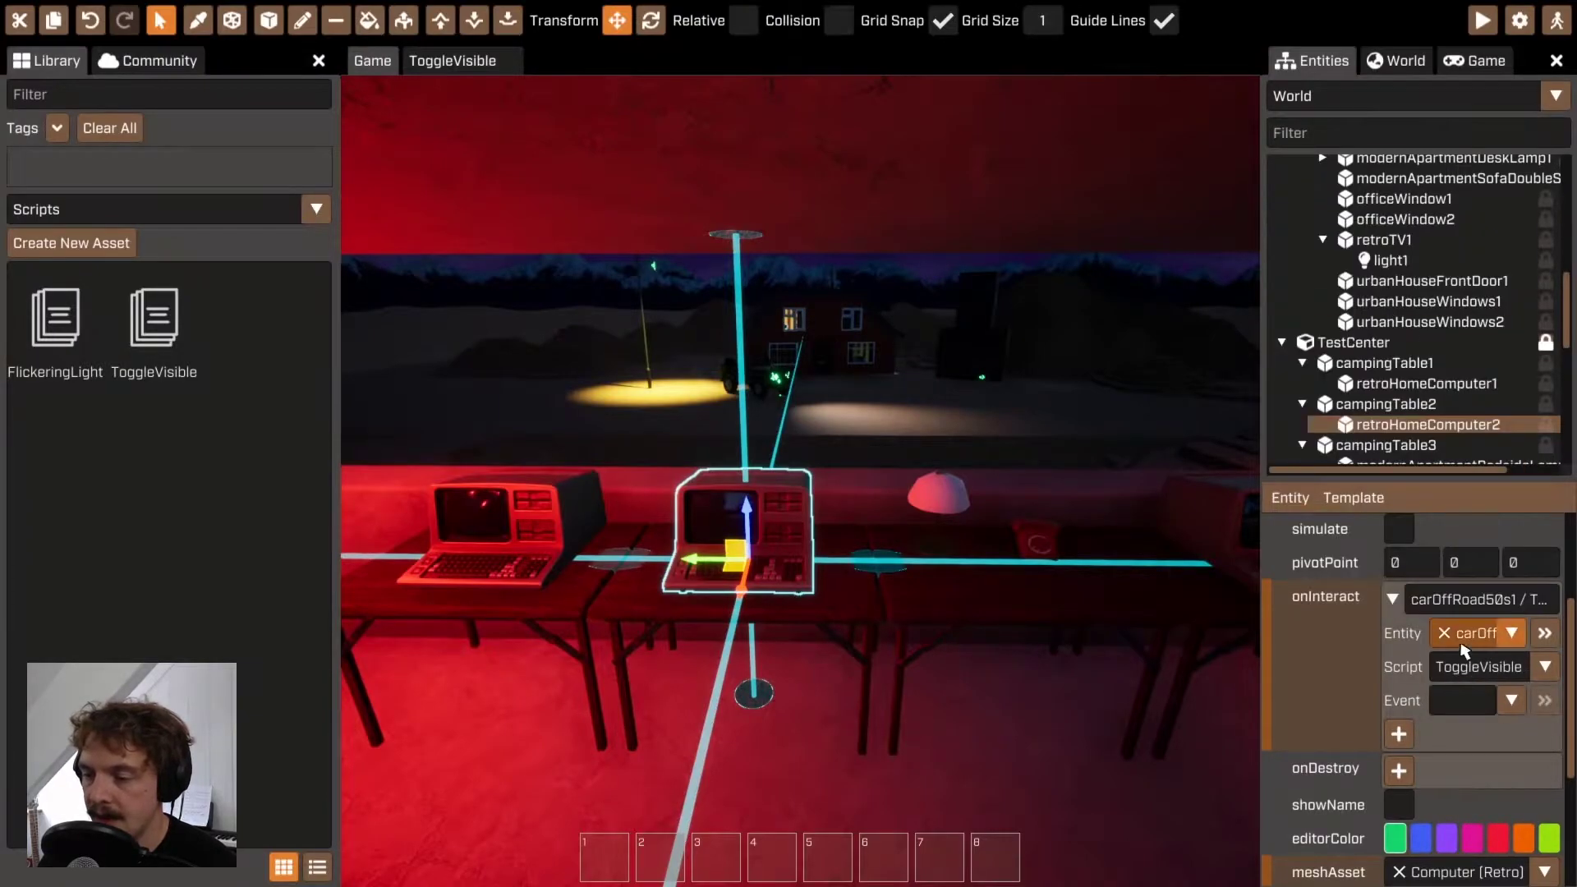
click(1545, 681)
click(1511, 700)
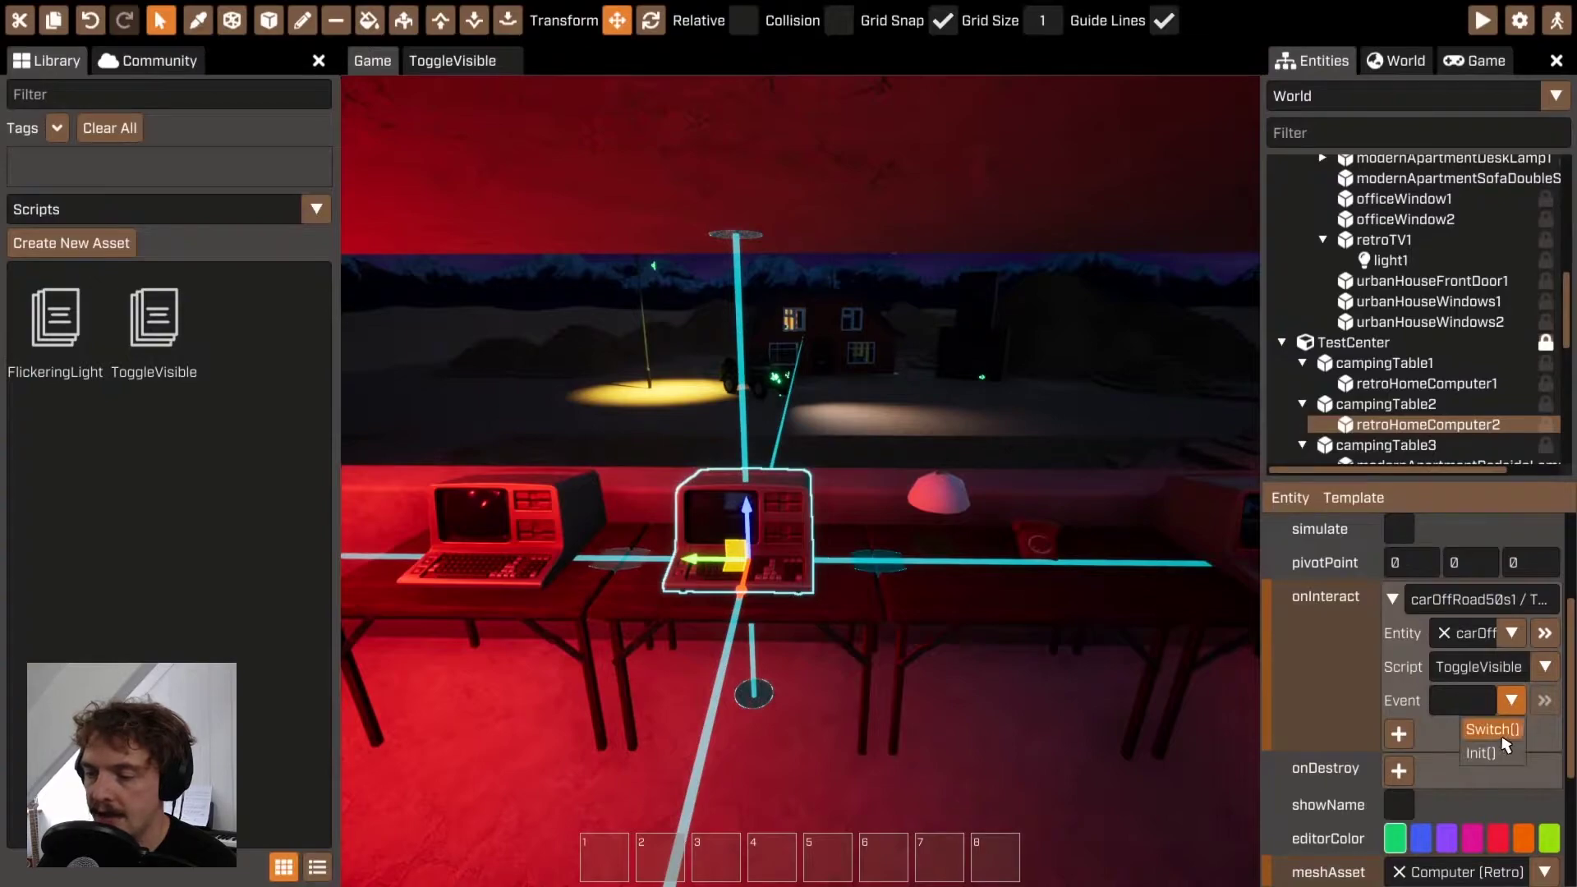
click(1506, 743)
key(F5)
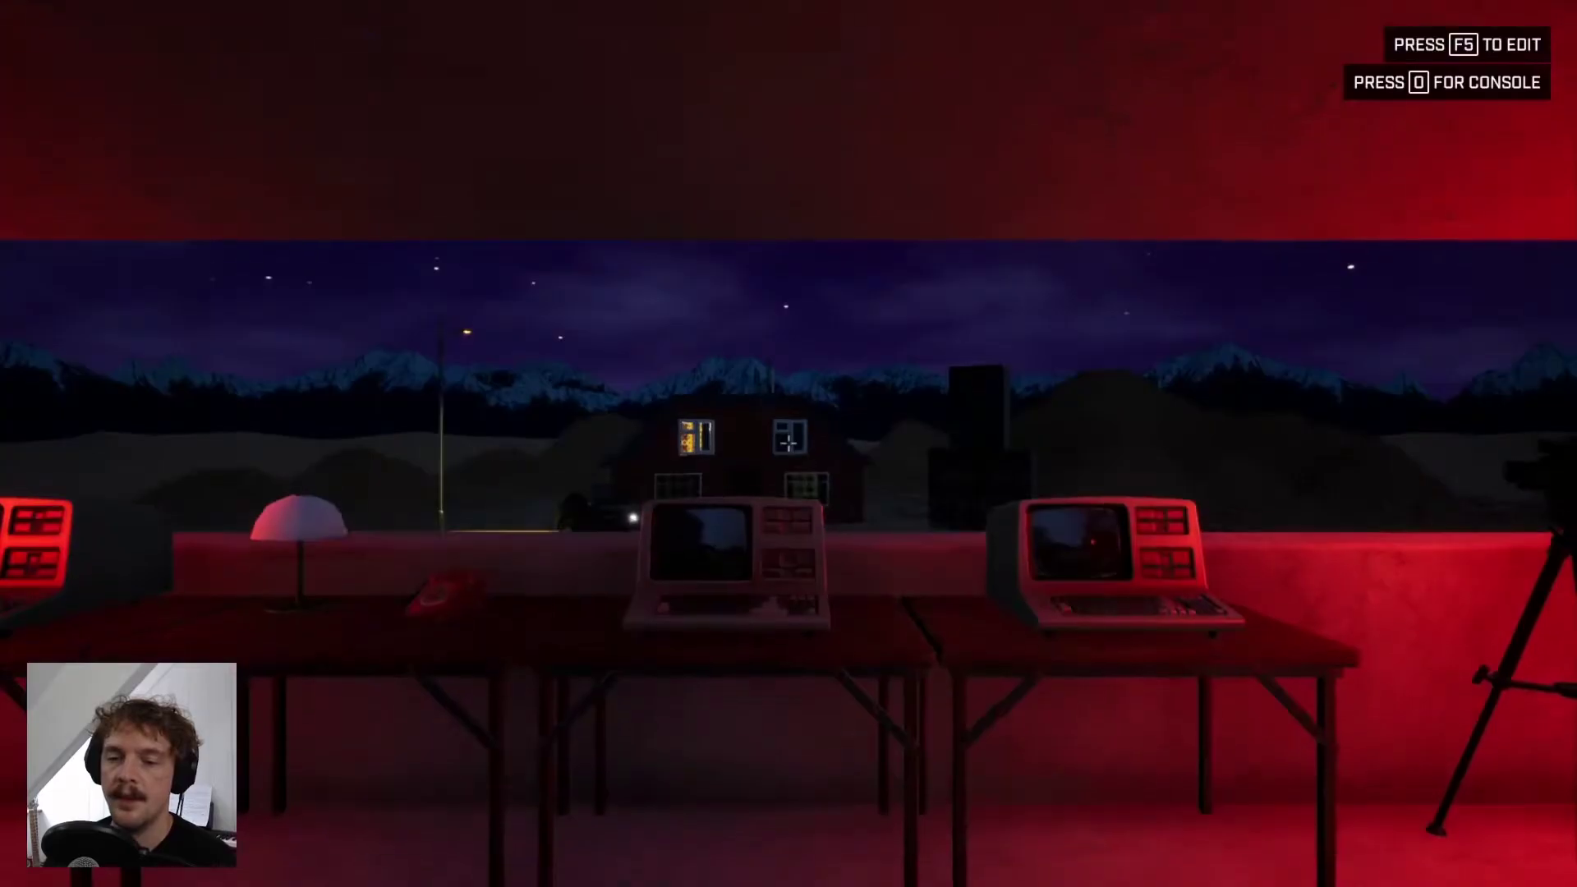
Step: Walk from the computer room out past the red house to the stage lights, then return to the editor with F5
key(w)
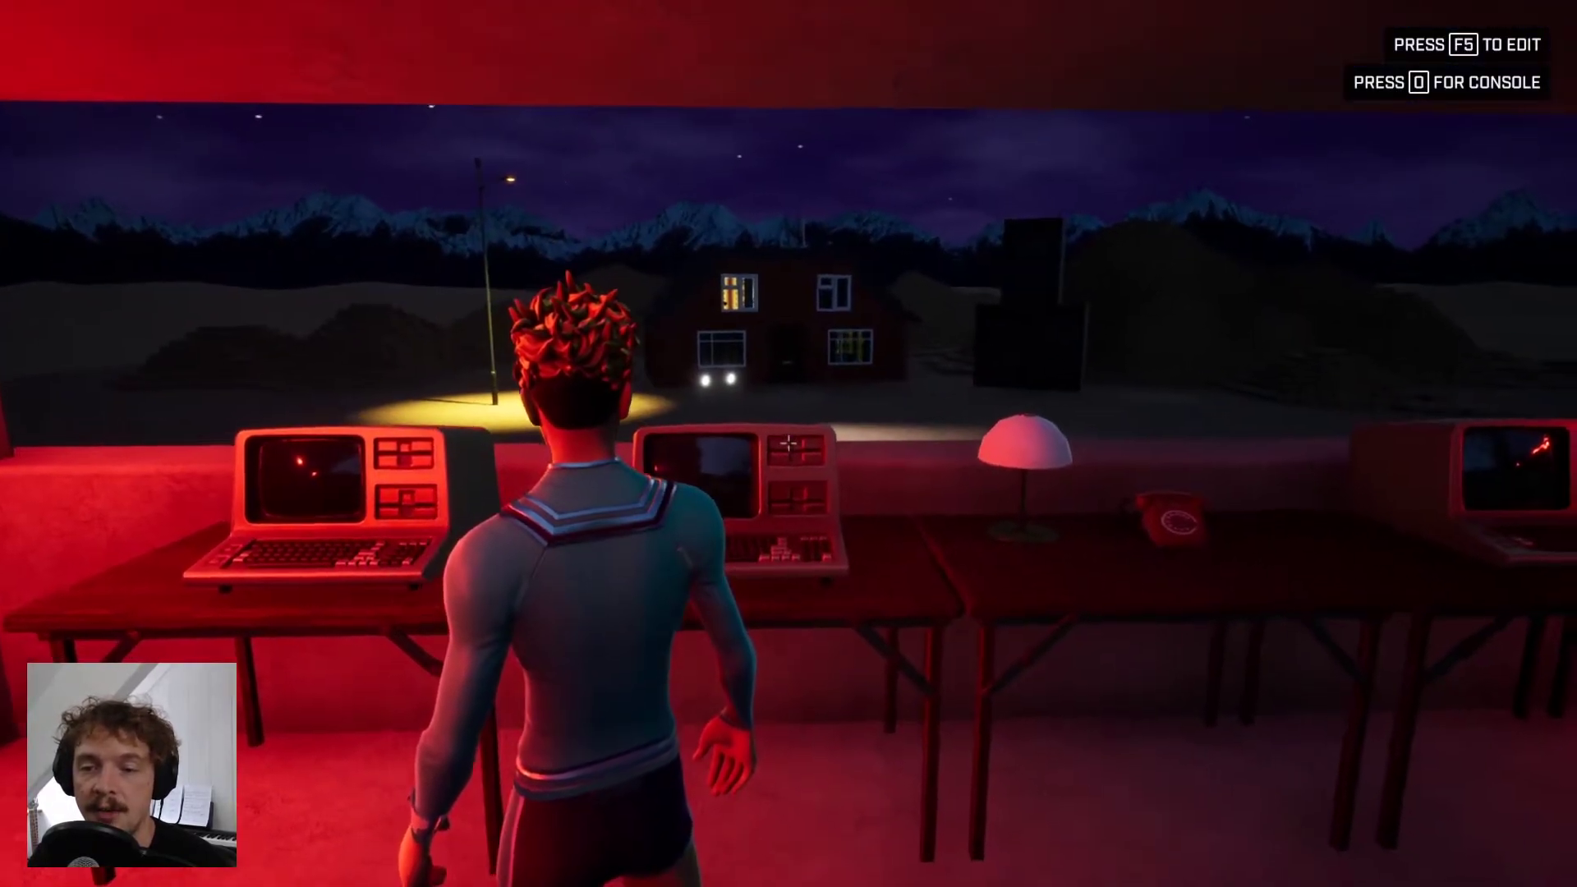
key(w)
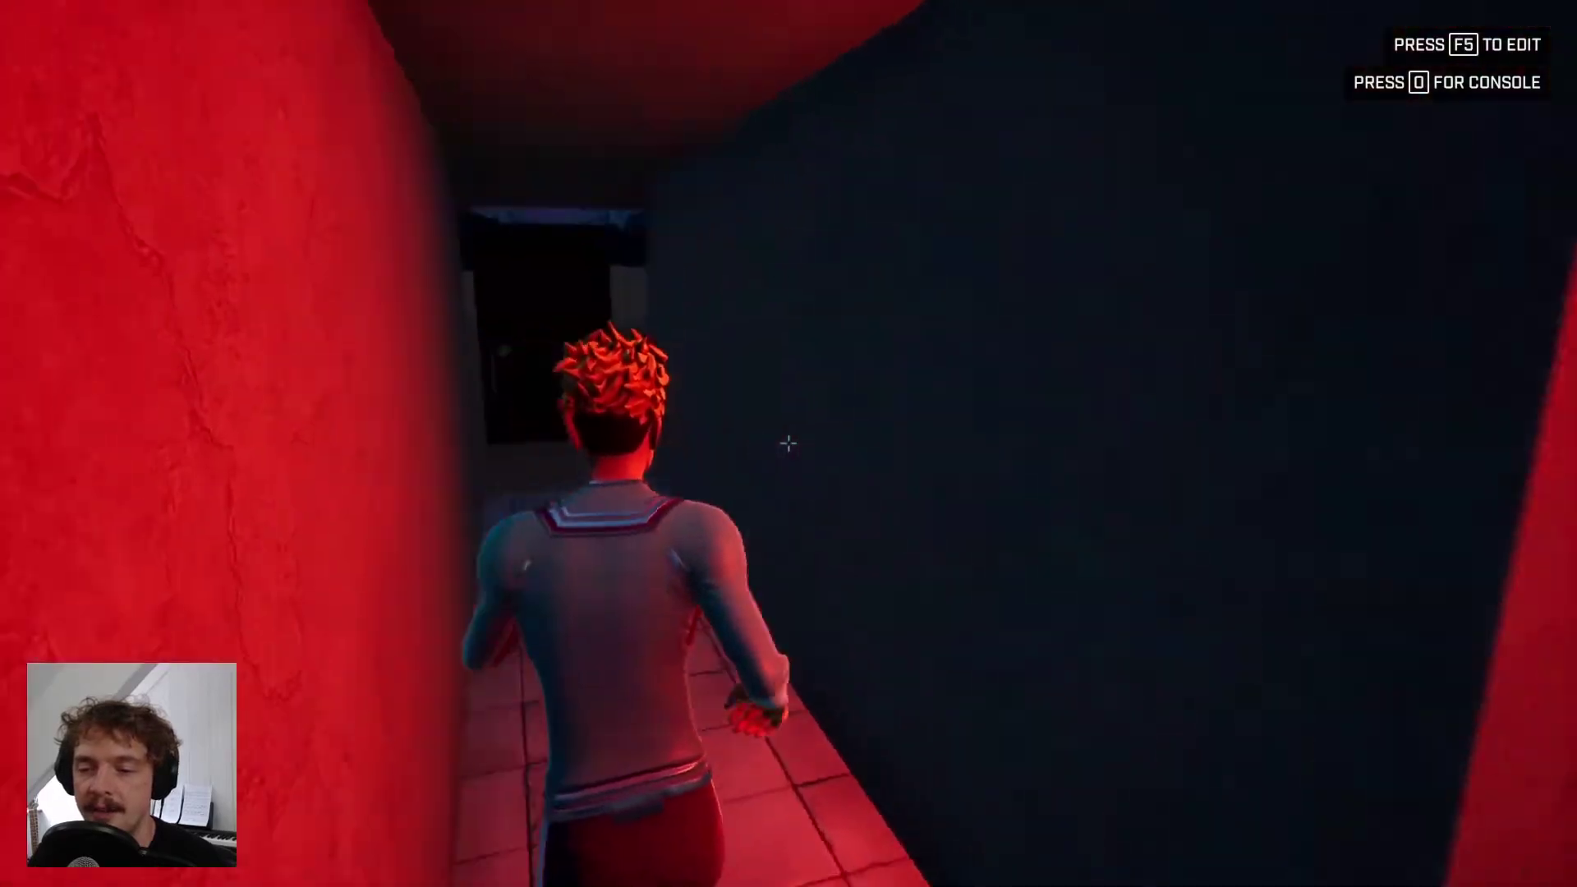
key(w)
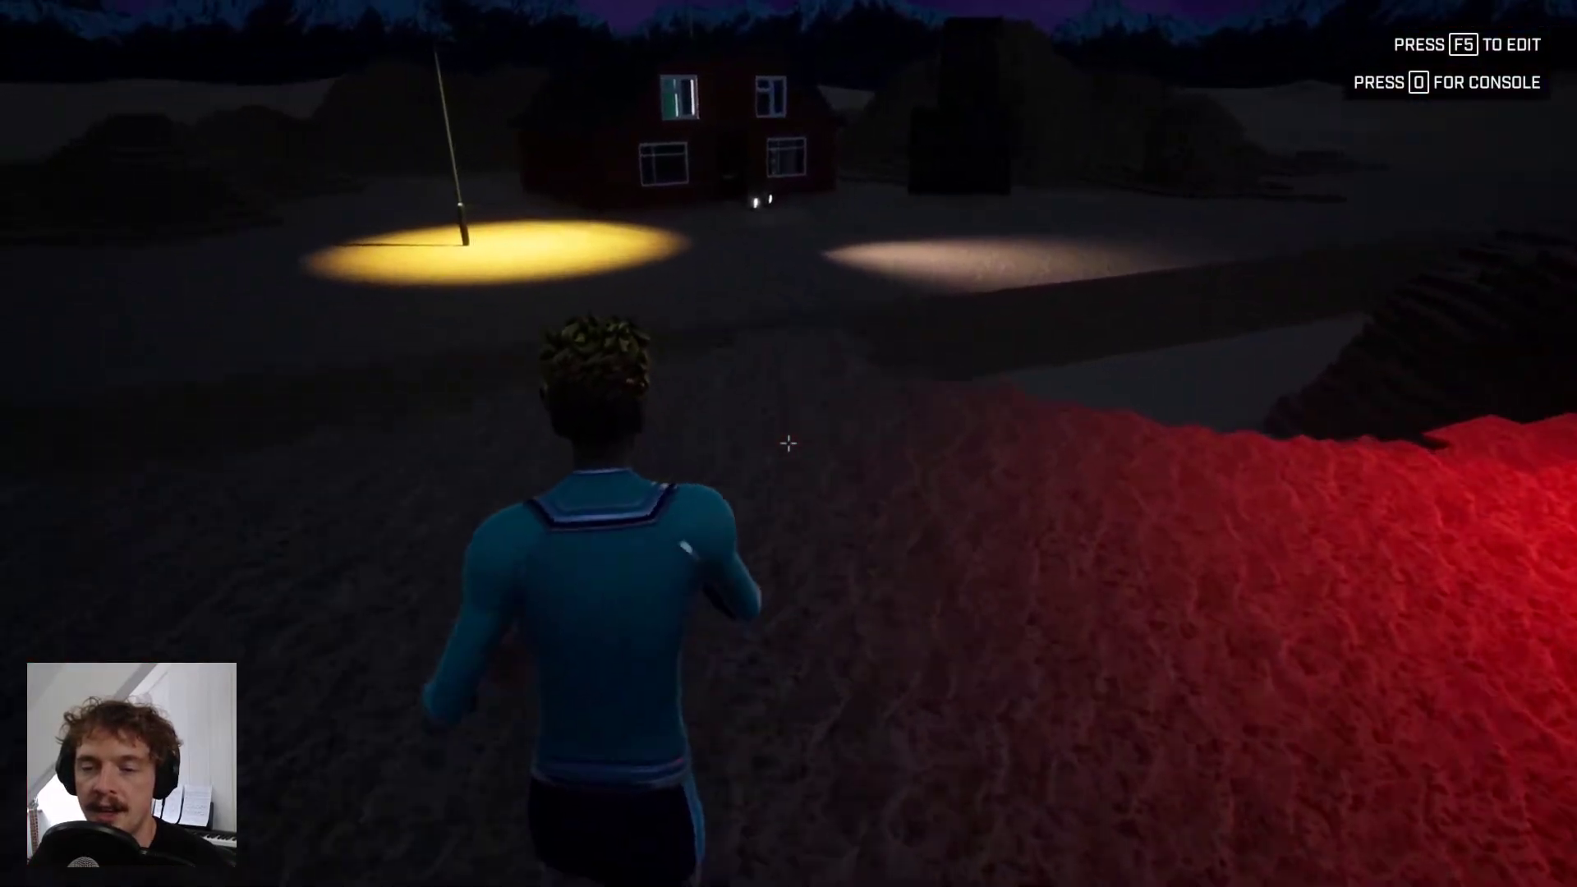
key(w)
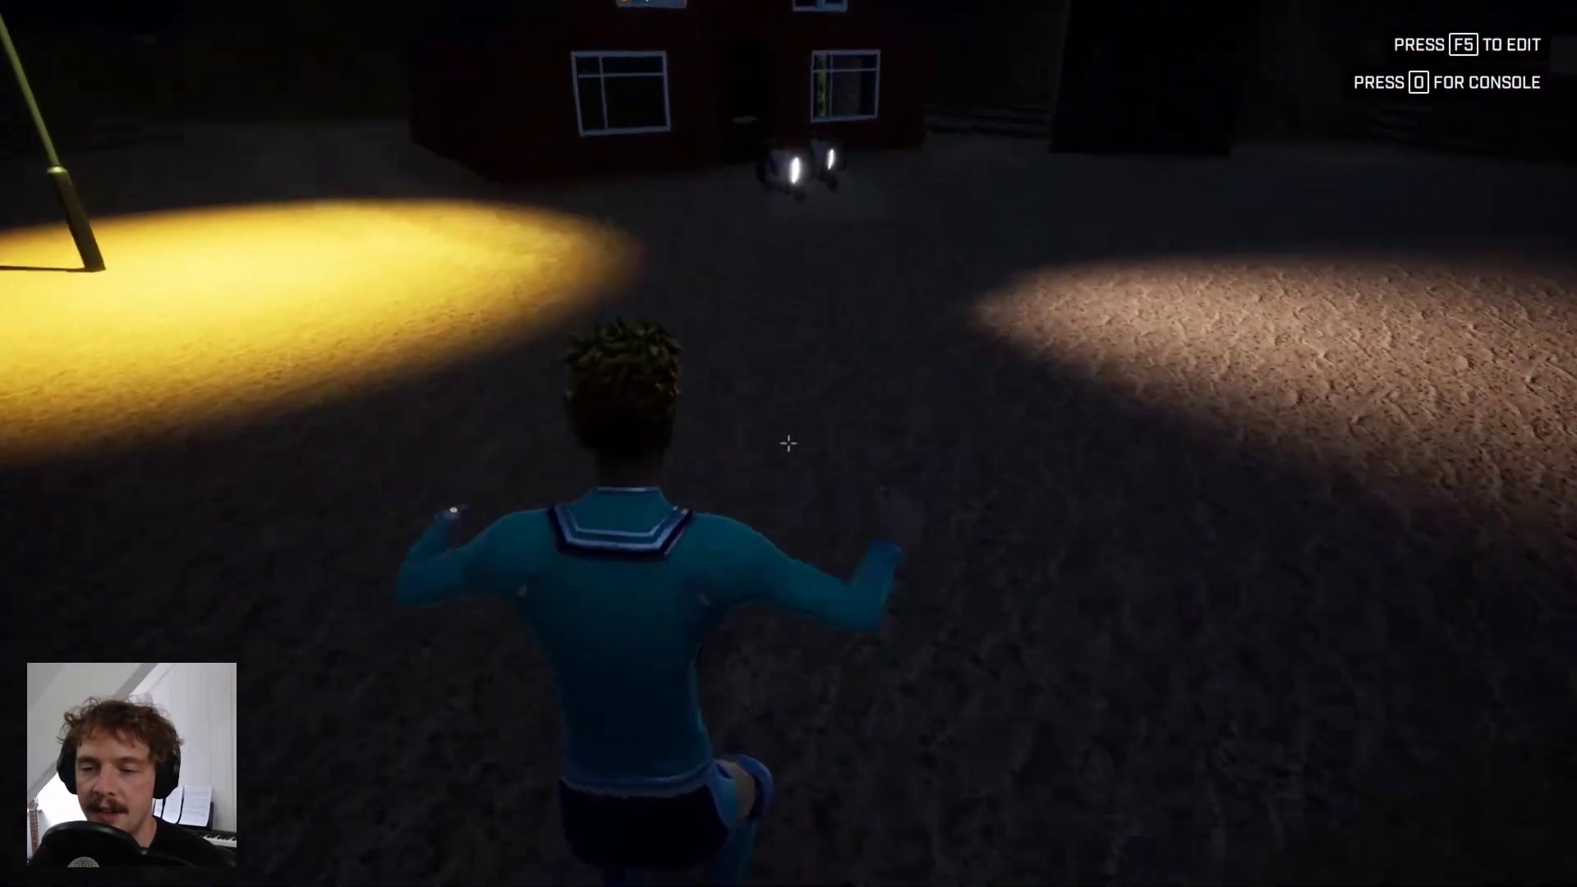
key(w)
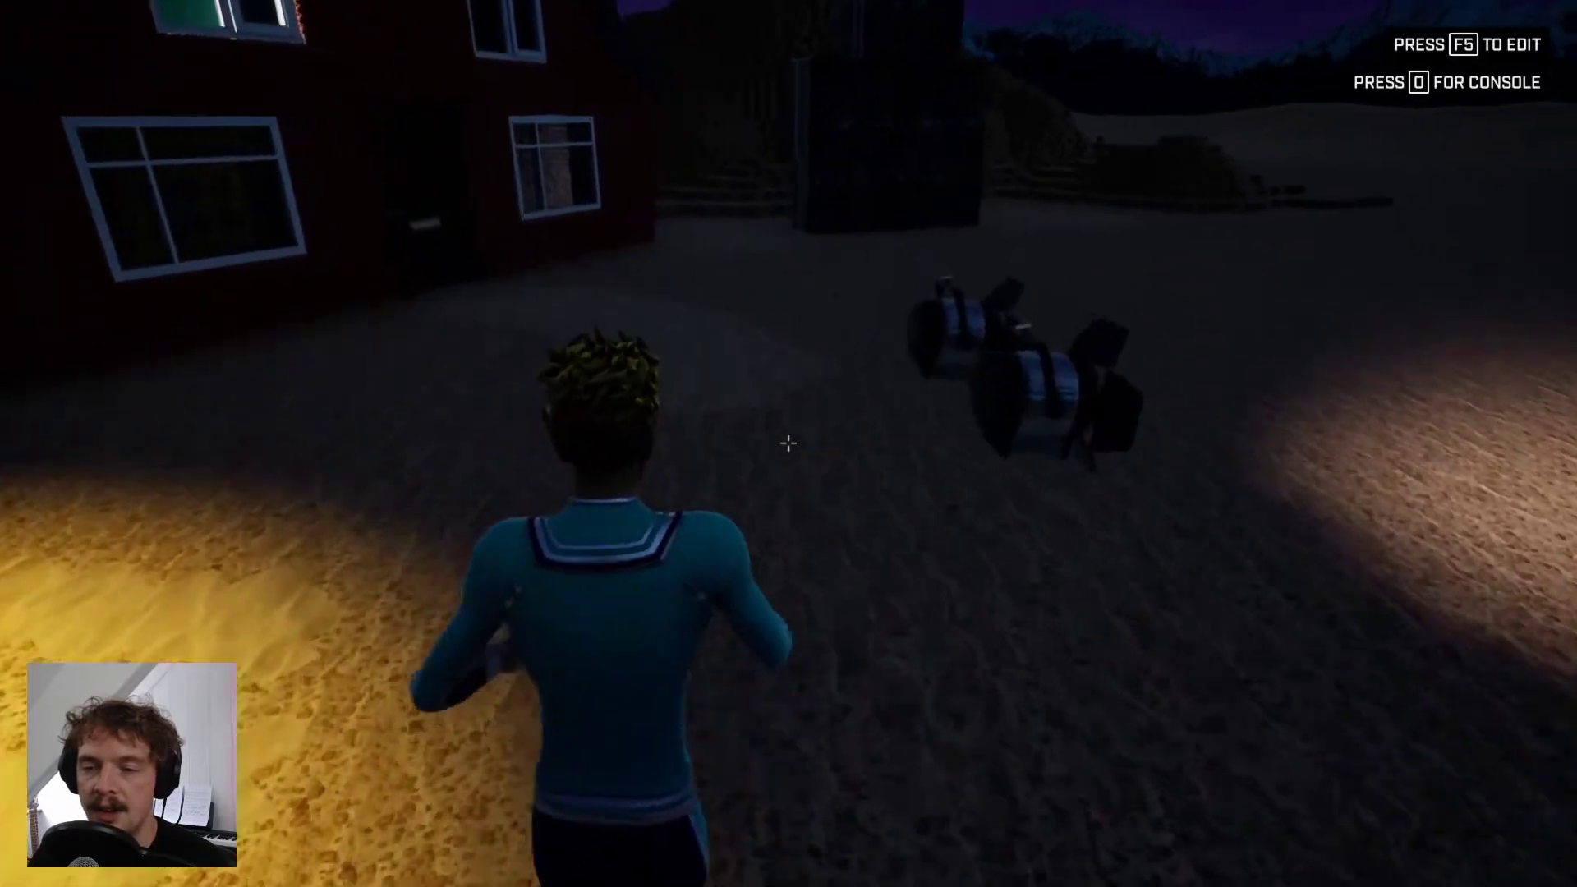
key(w)
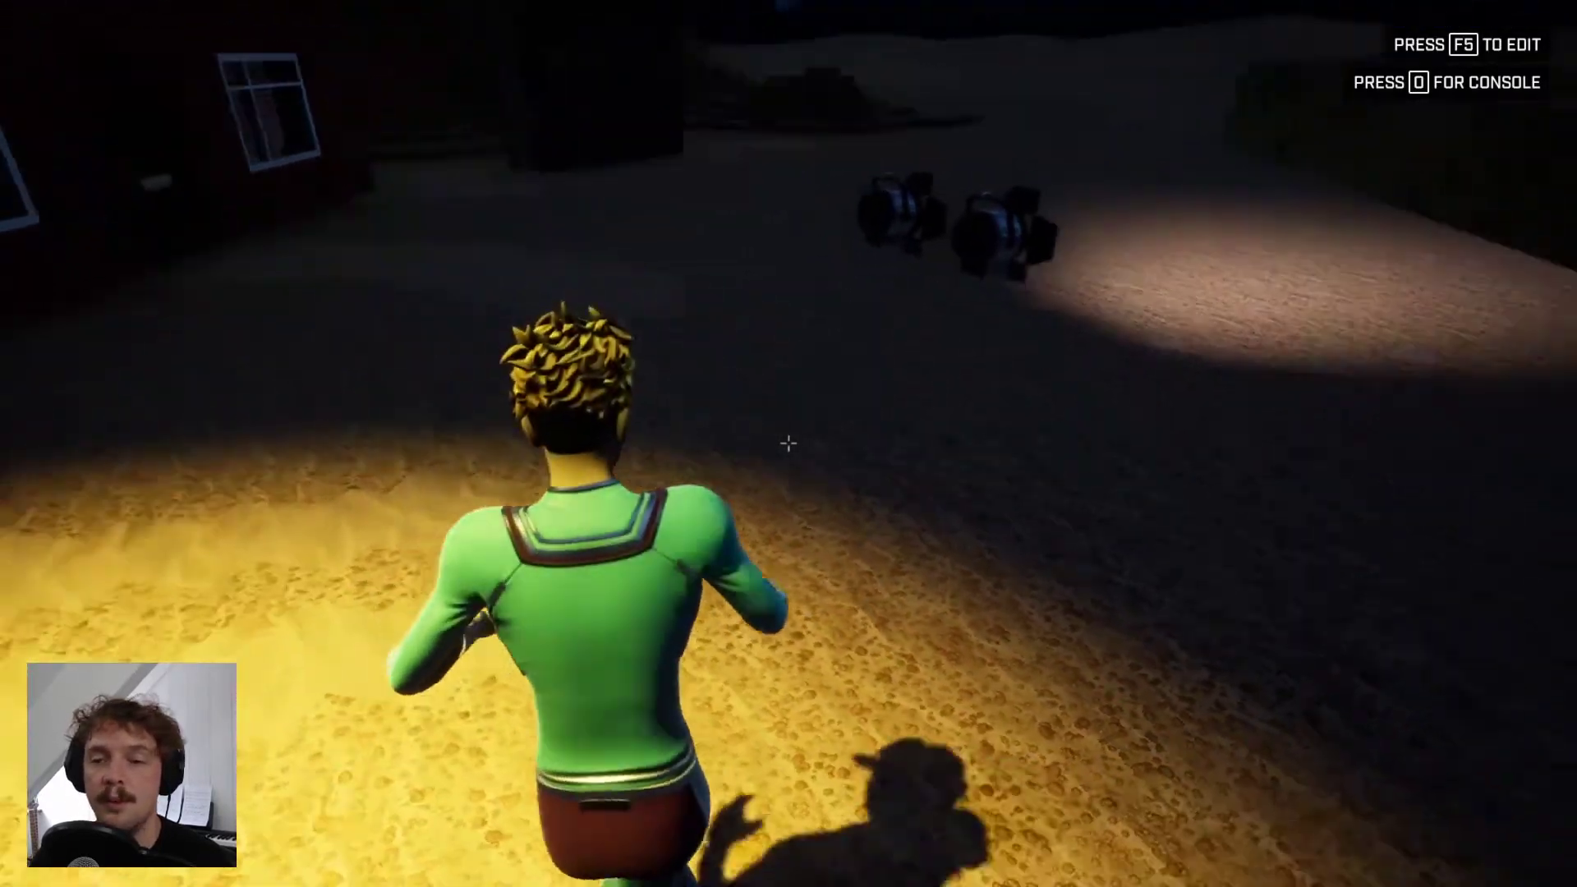
key(w)
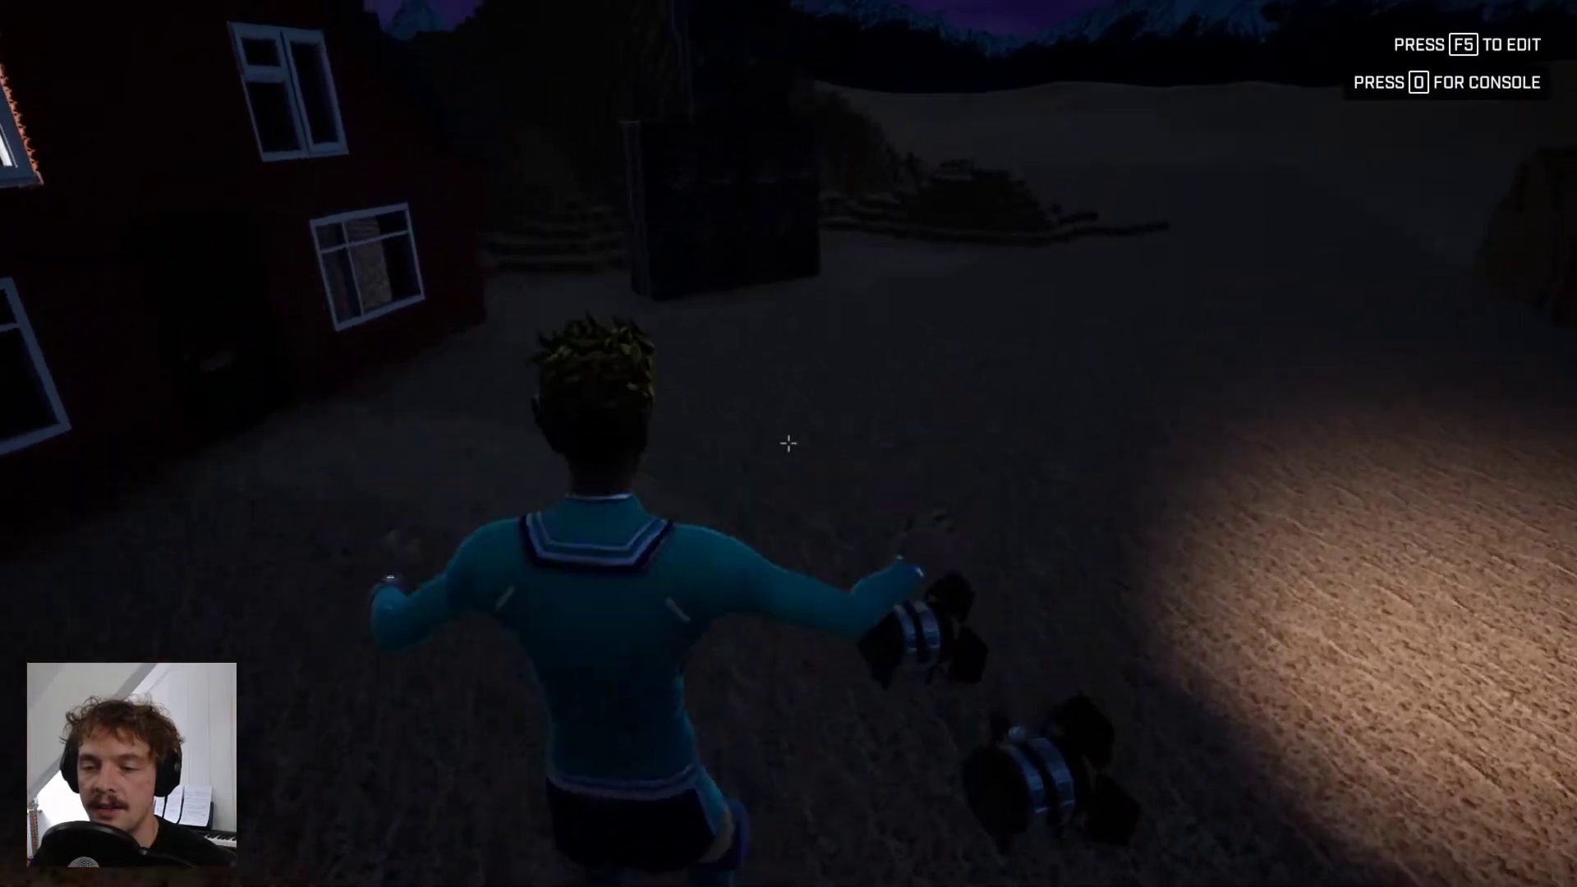
key(w)
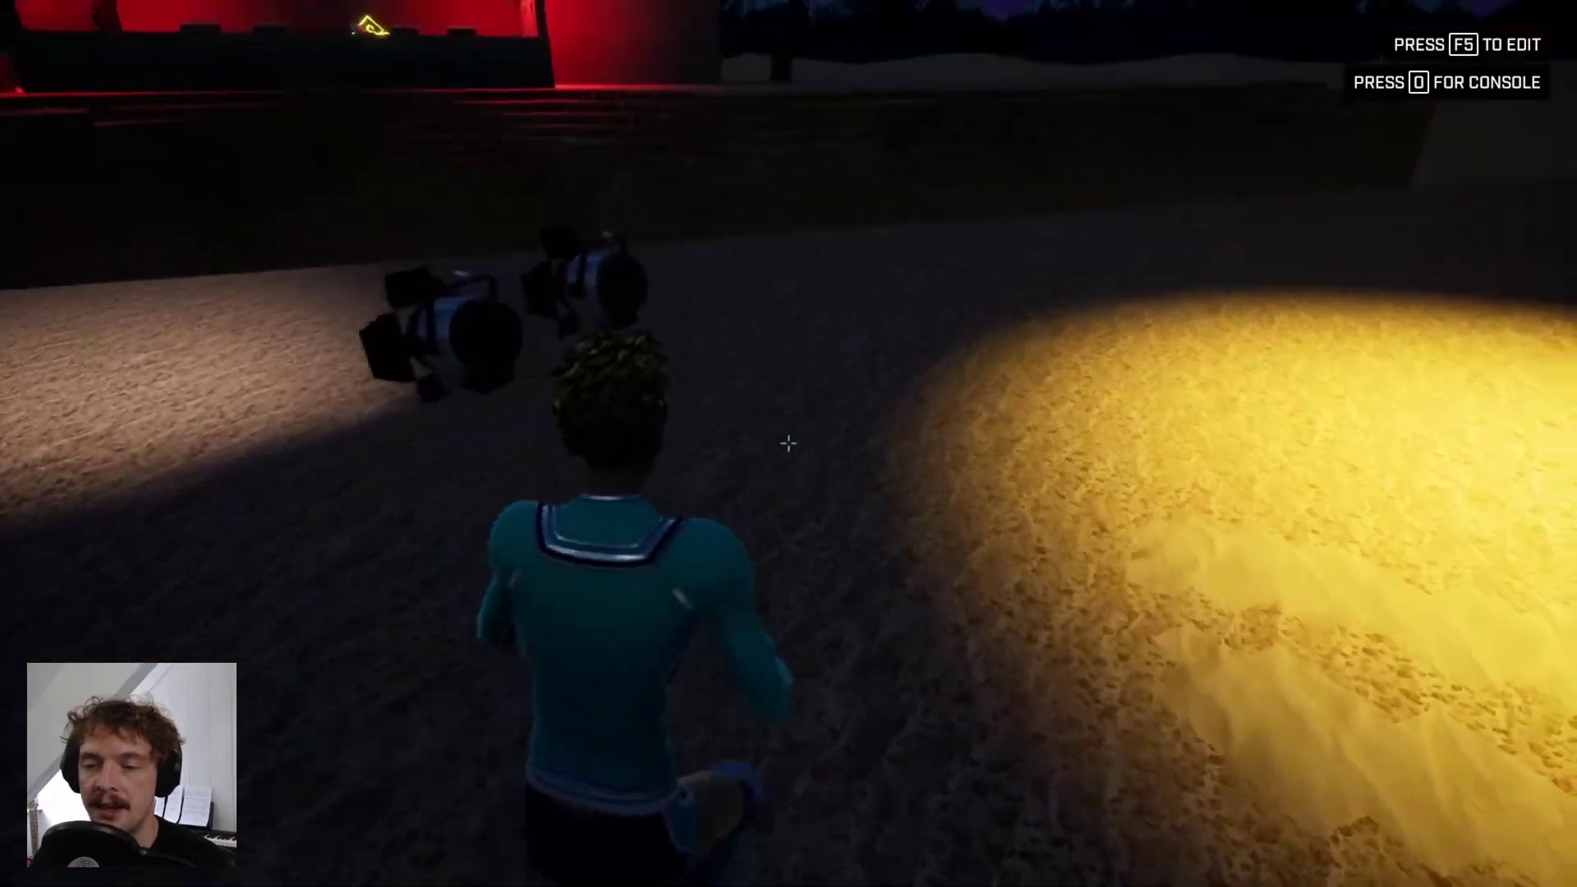
key(w)
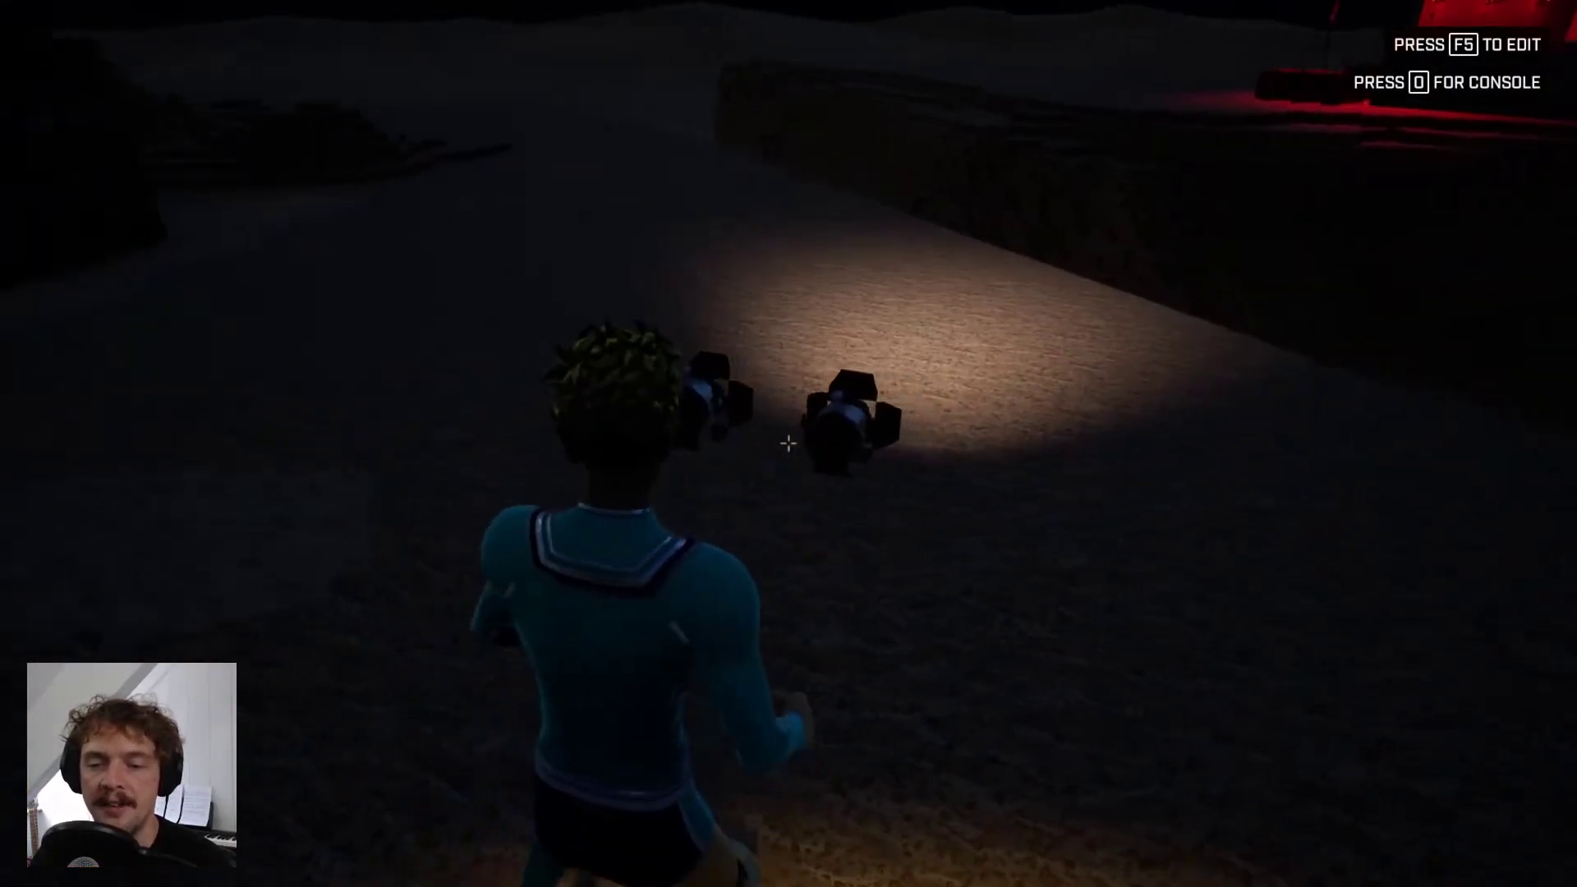
key(w)
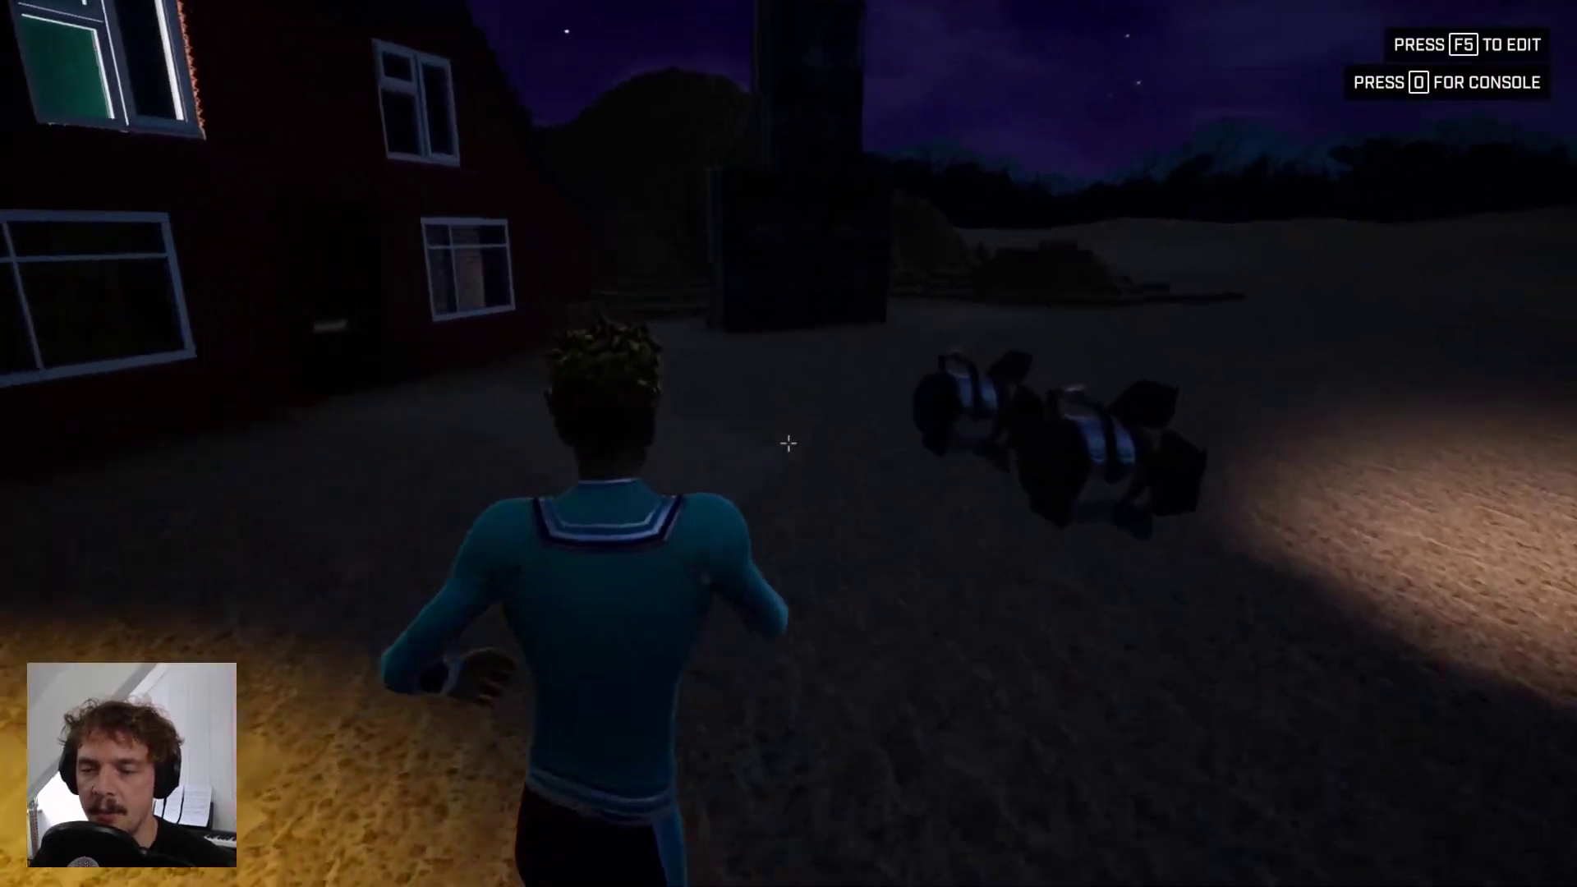
key(w)
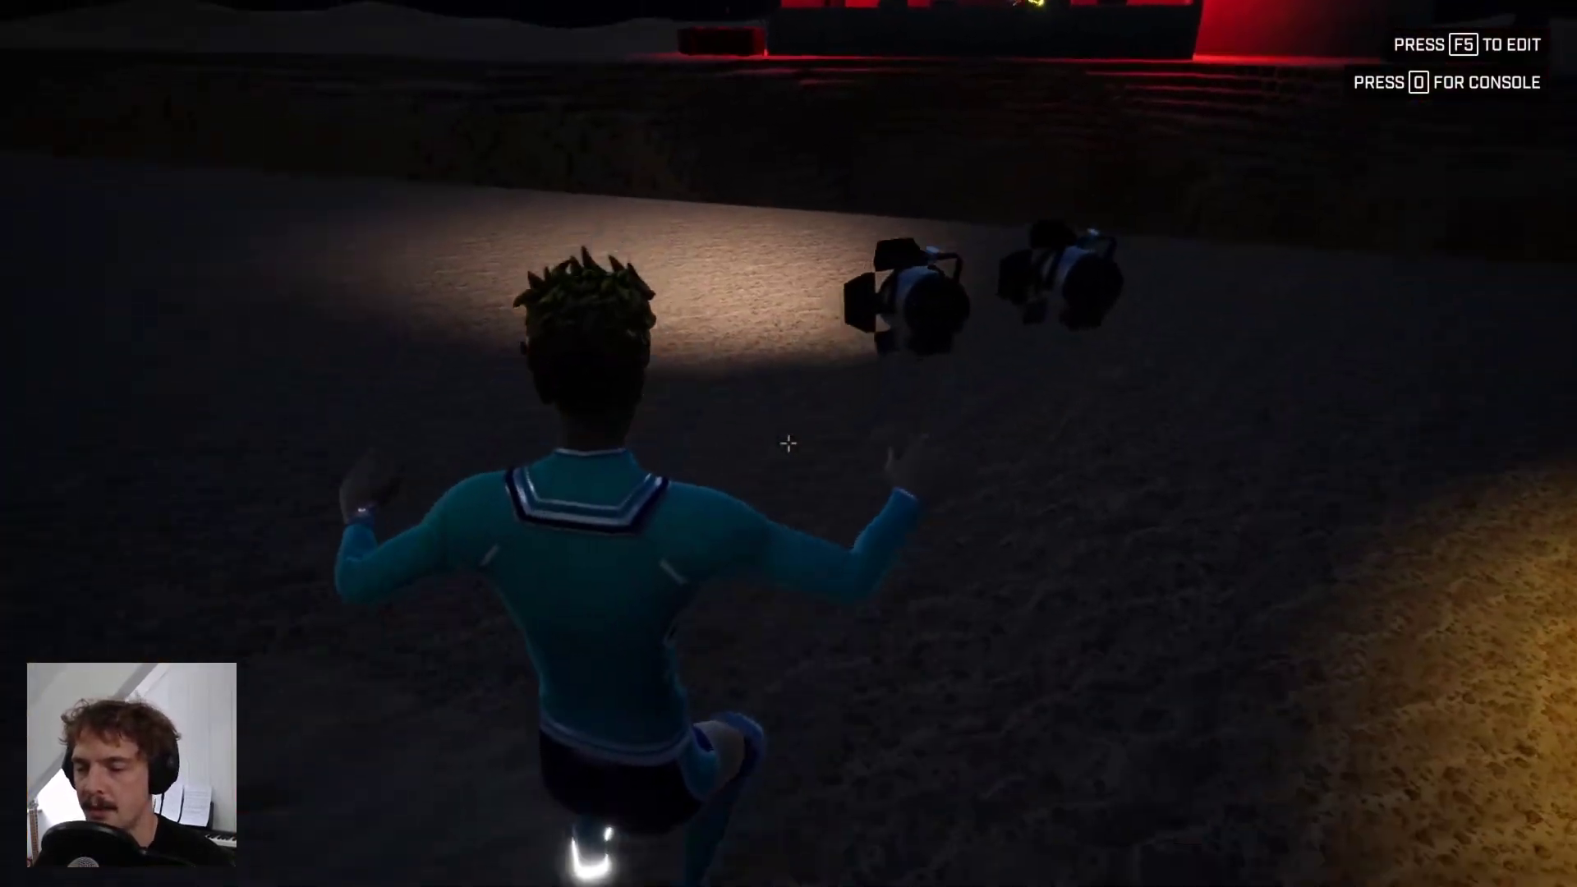
key(F5)
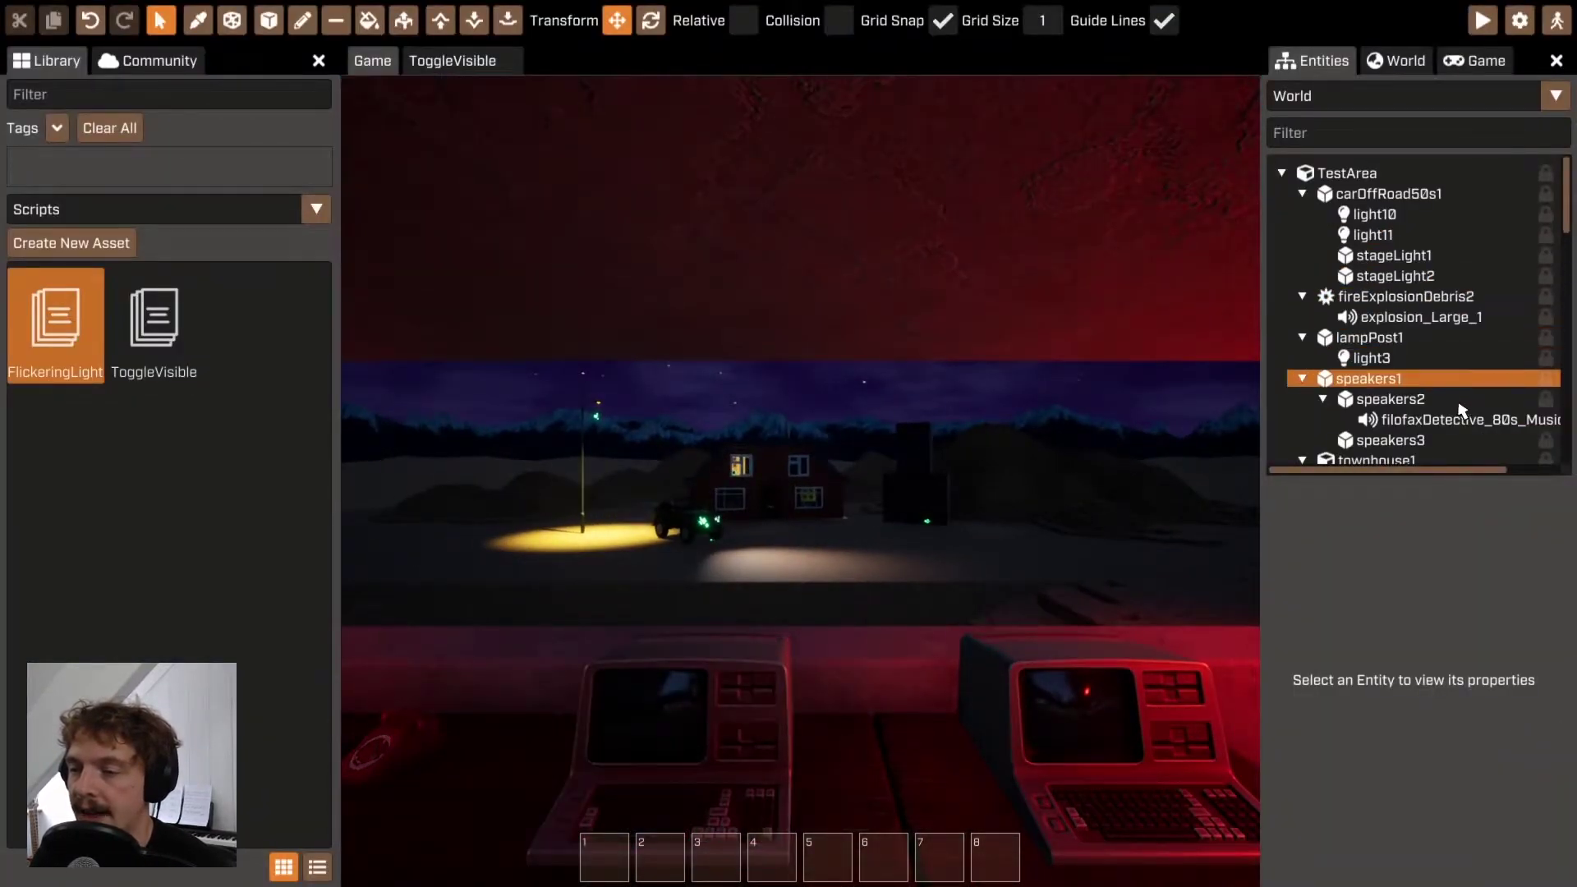
click(1436, 195)
scroll(1485, 754, down, 5)
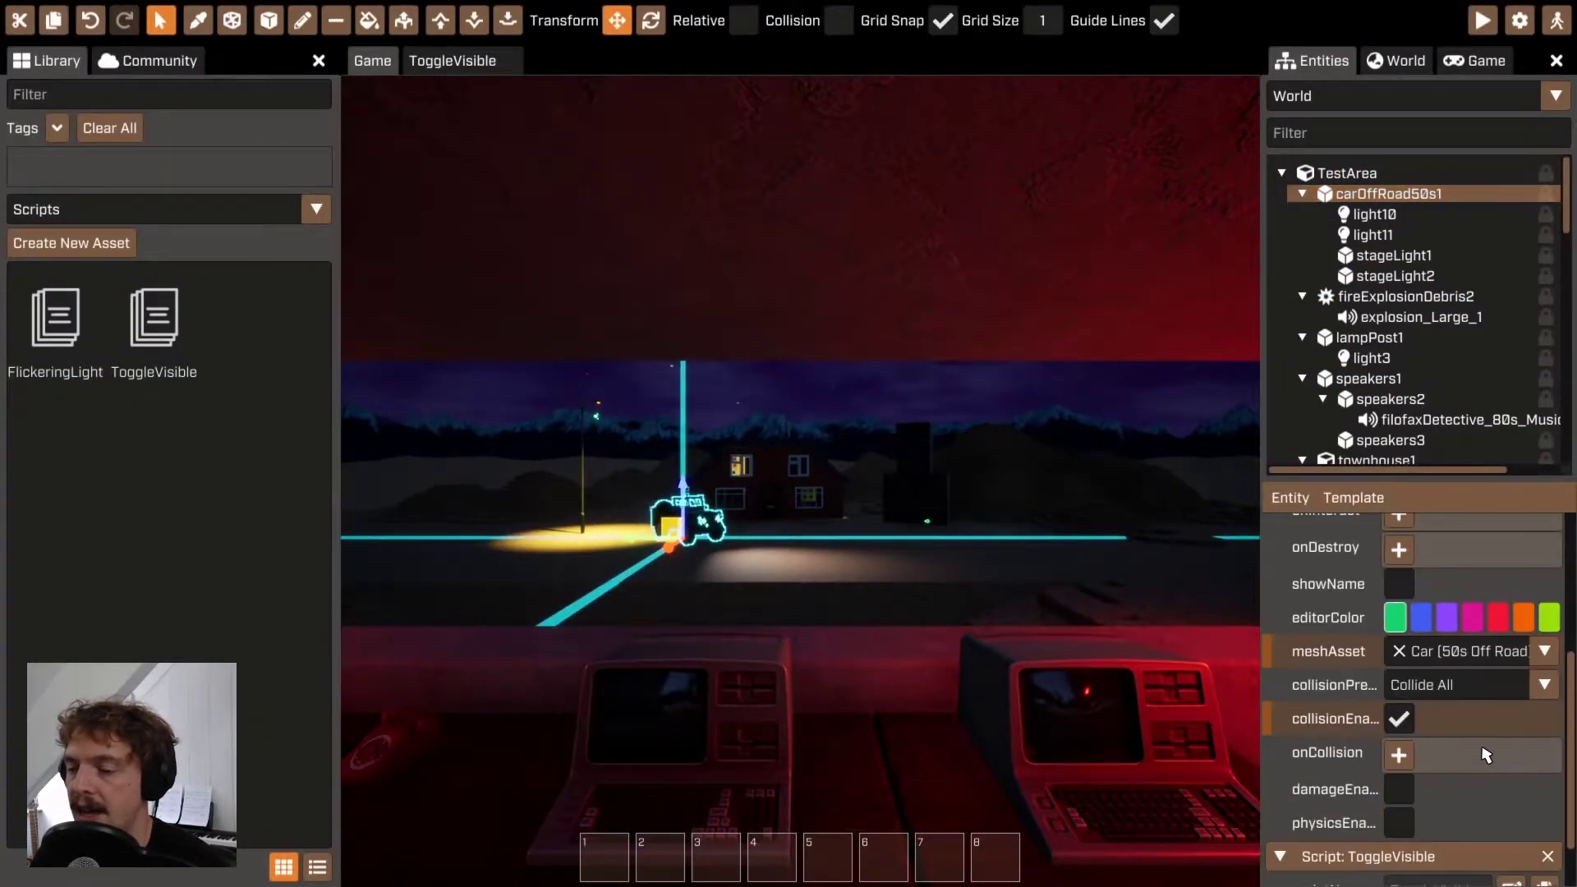
scroll(1482, 749, up, 5)
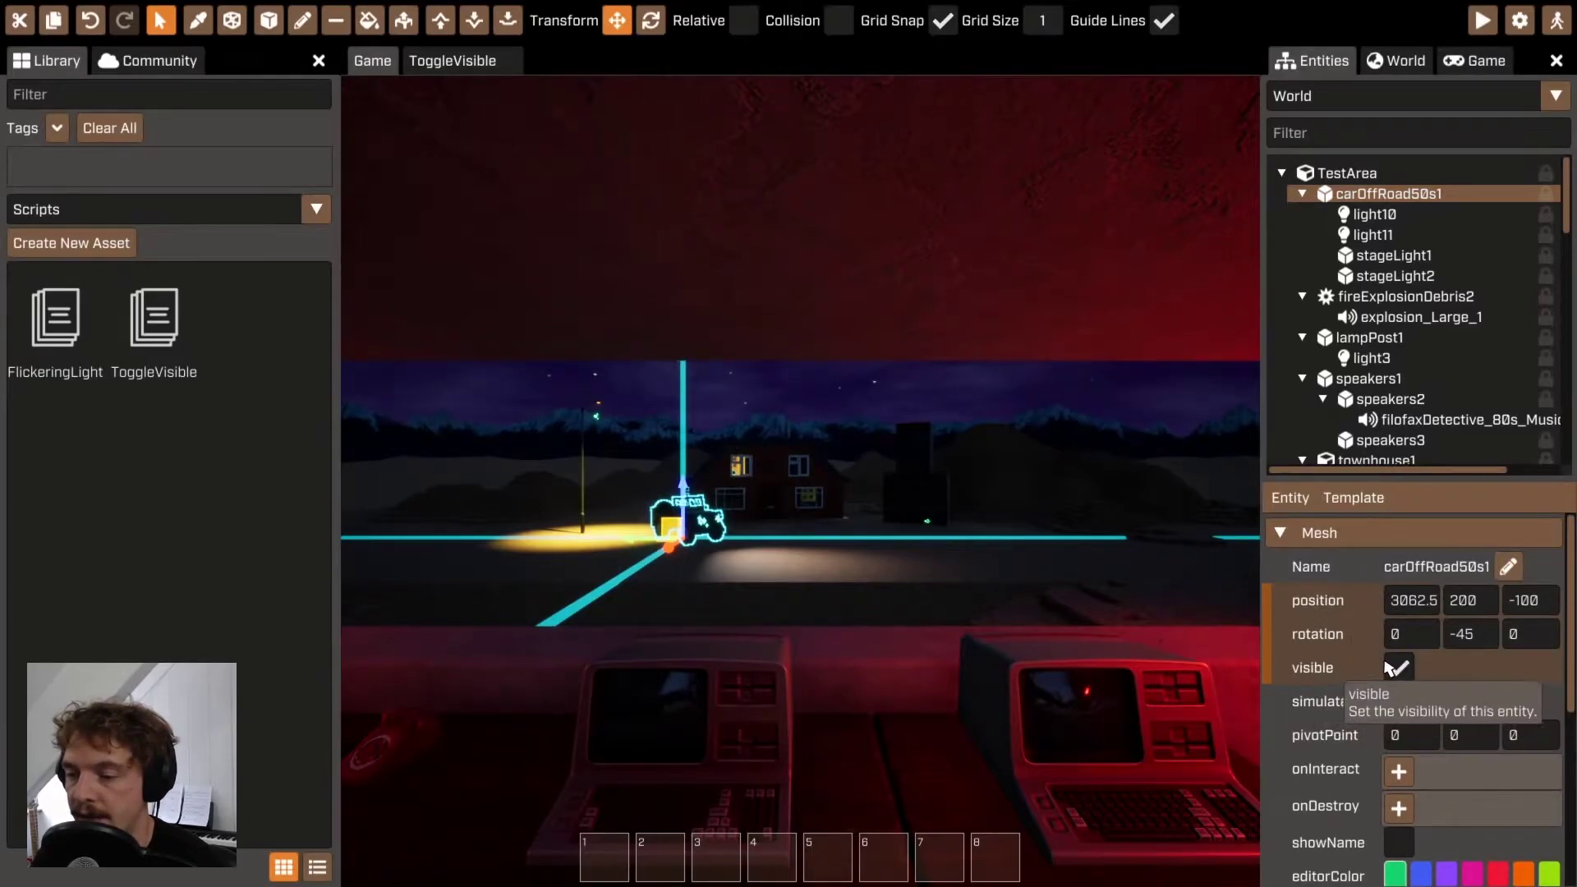
scroll(1400, 673, down, 4)
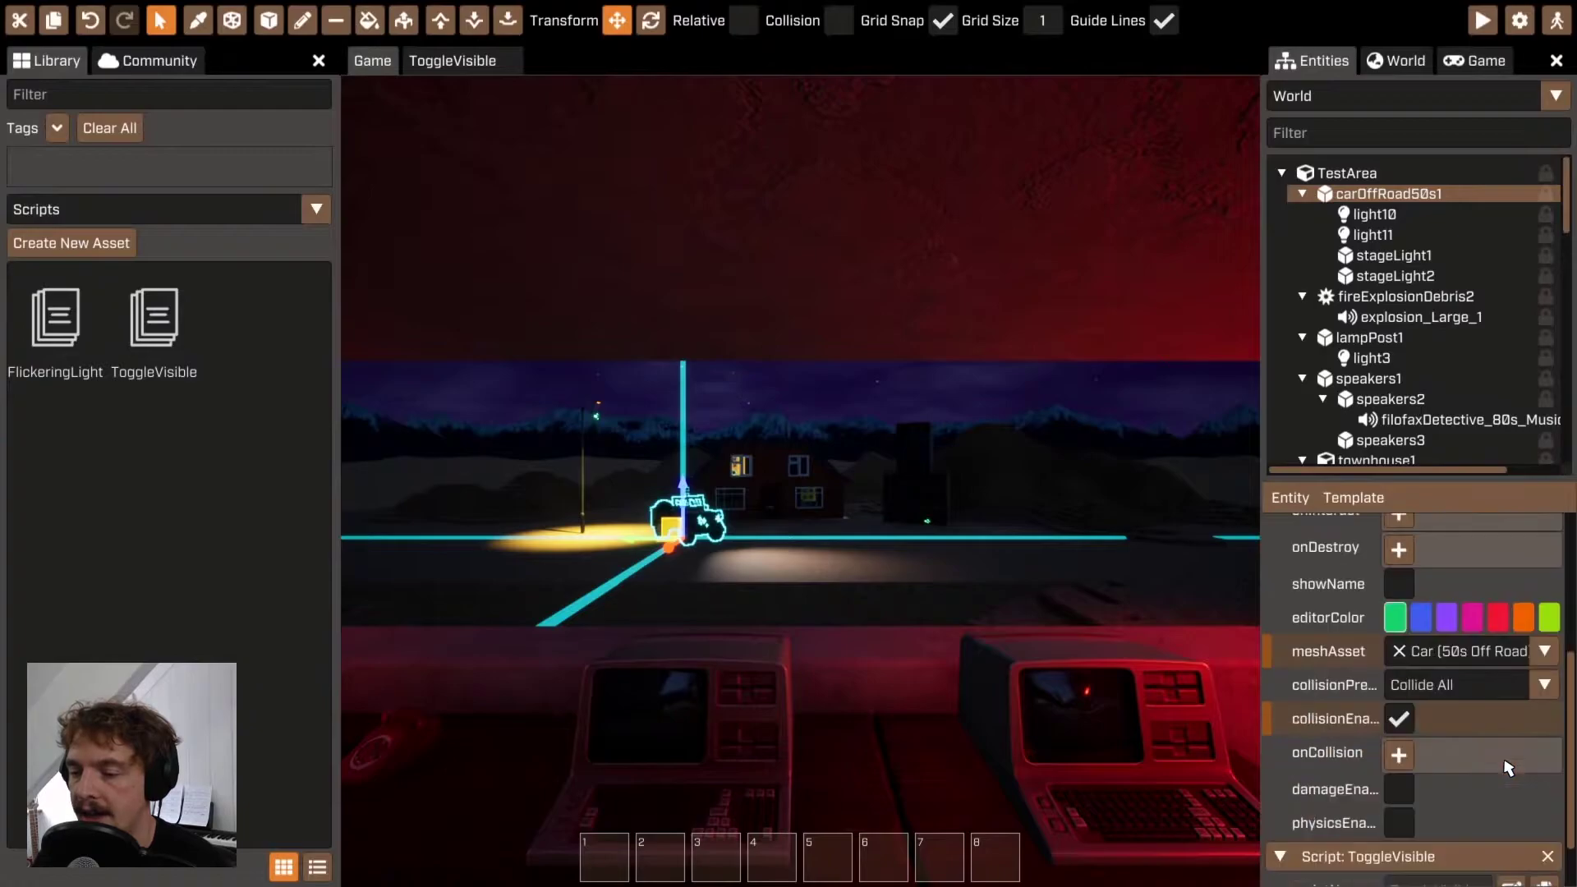
scroll(1410, 726, down, 1)
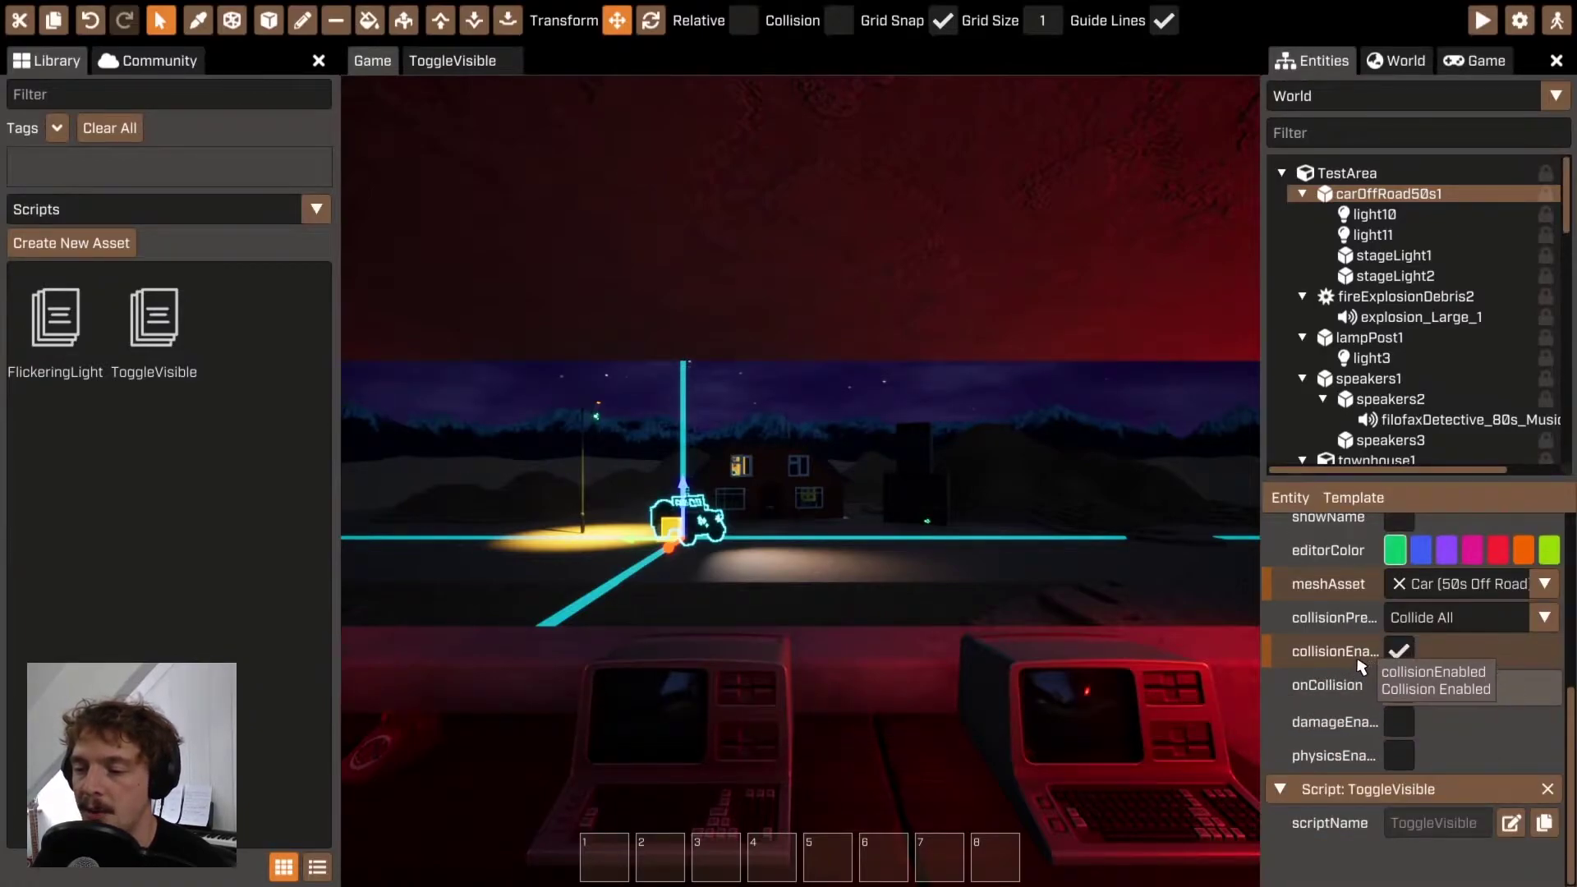
click(1396, 656)
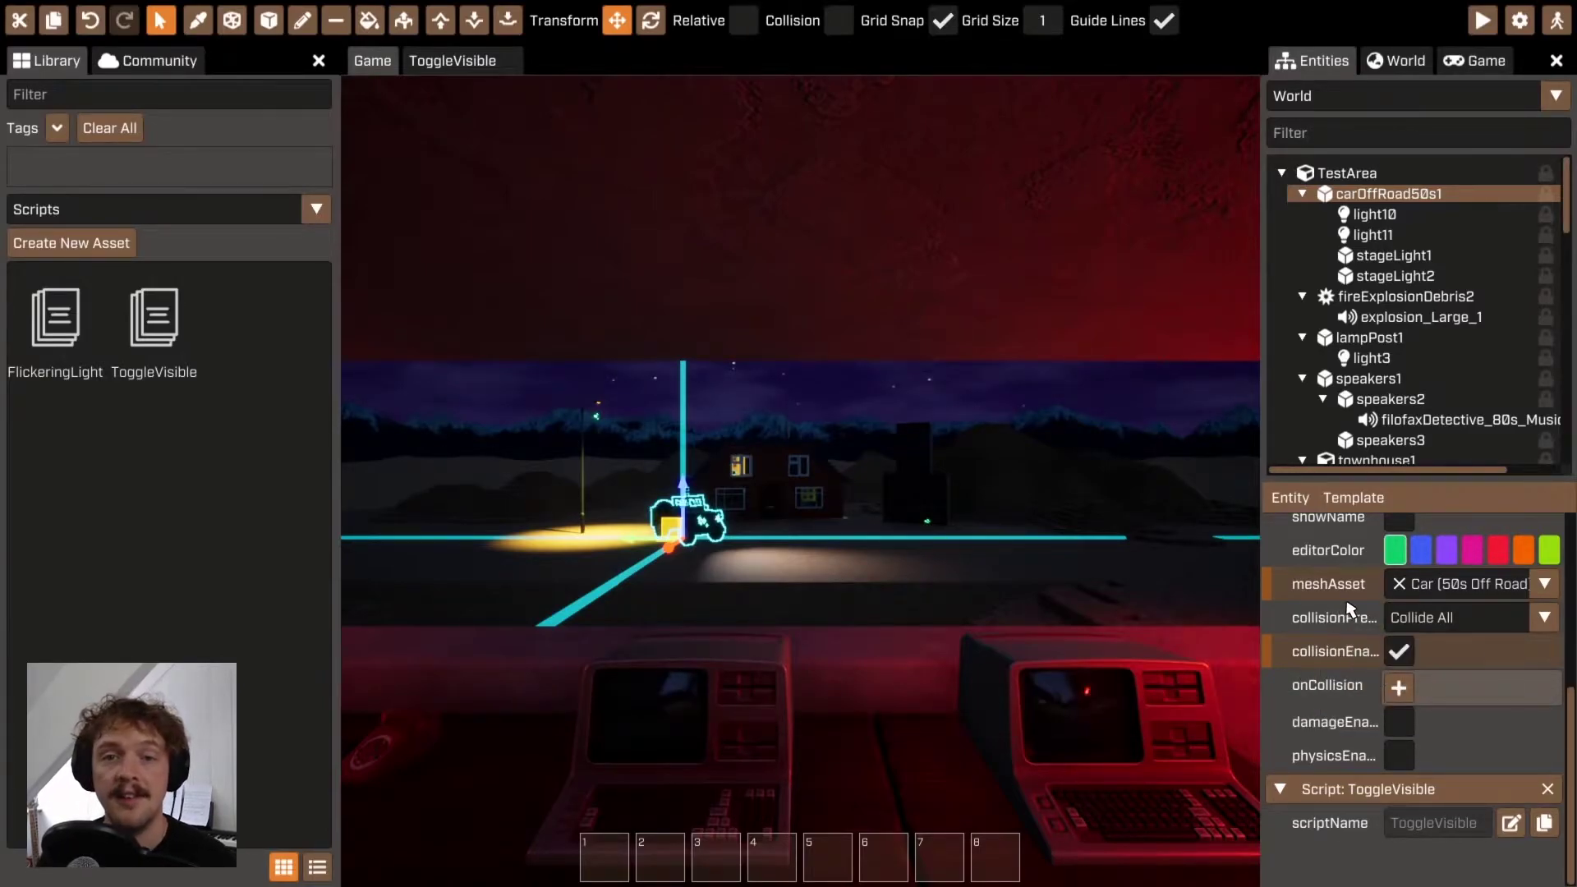
click(451, 62)
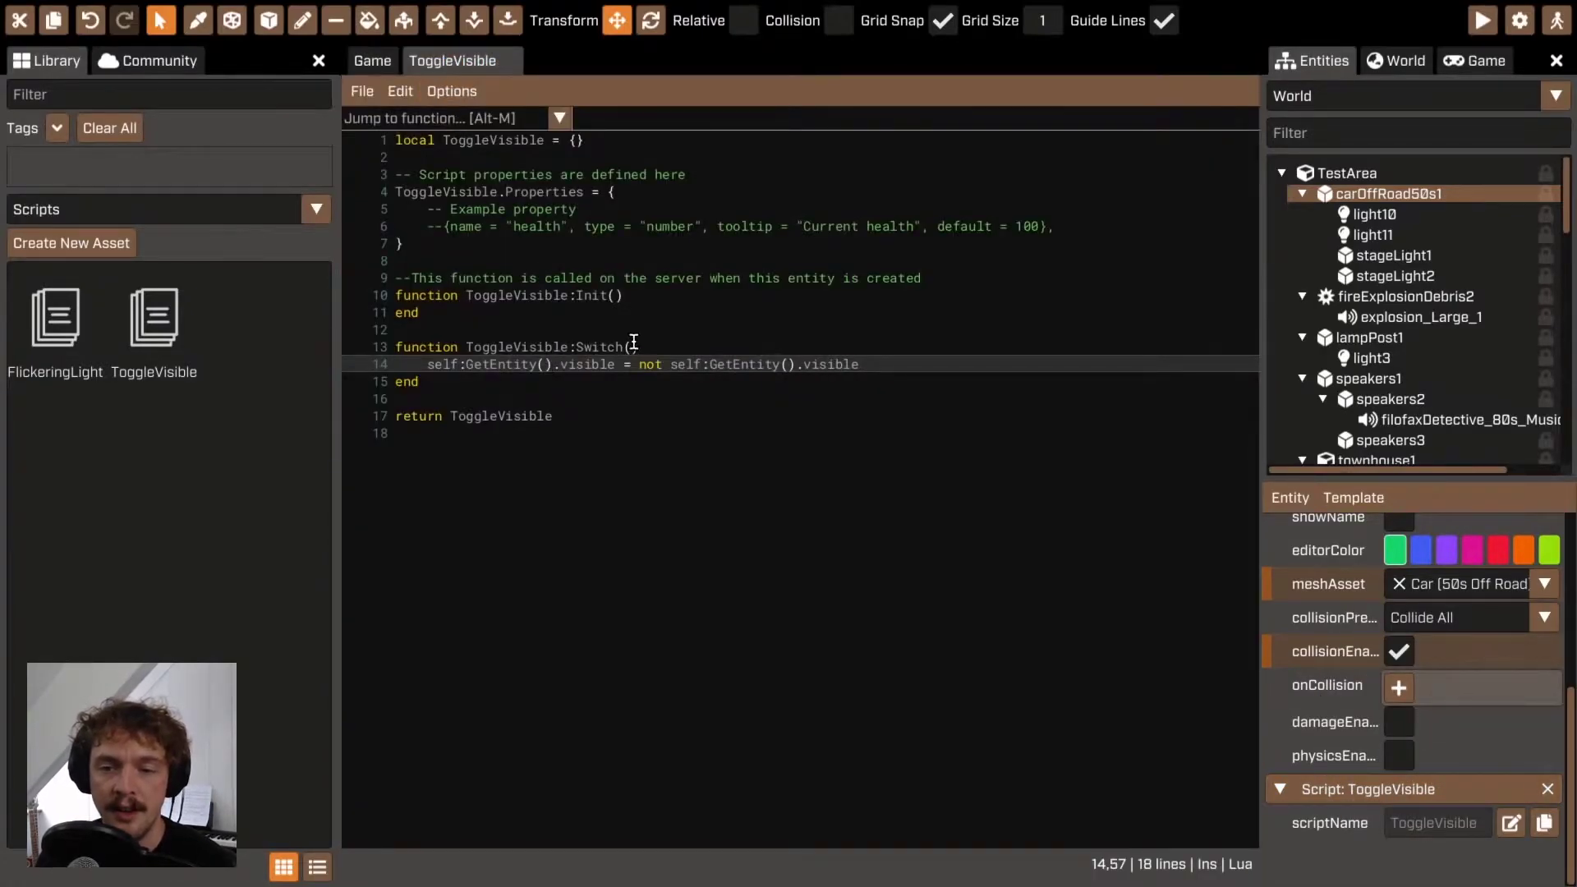
click(372, 60)
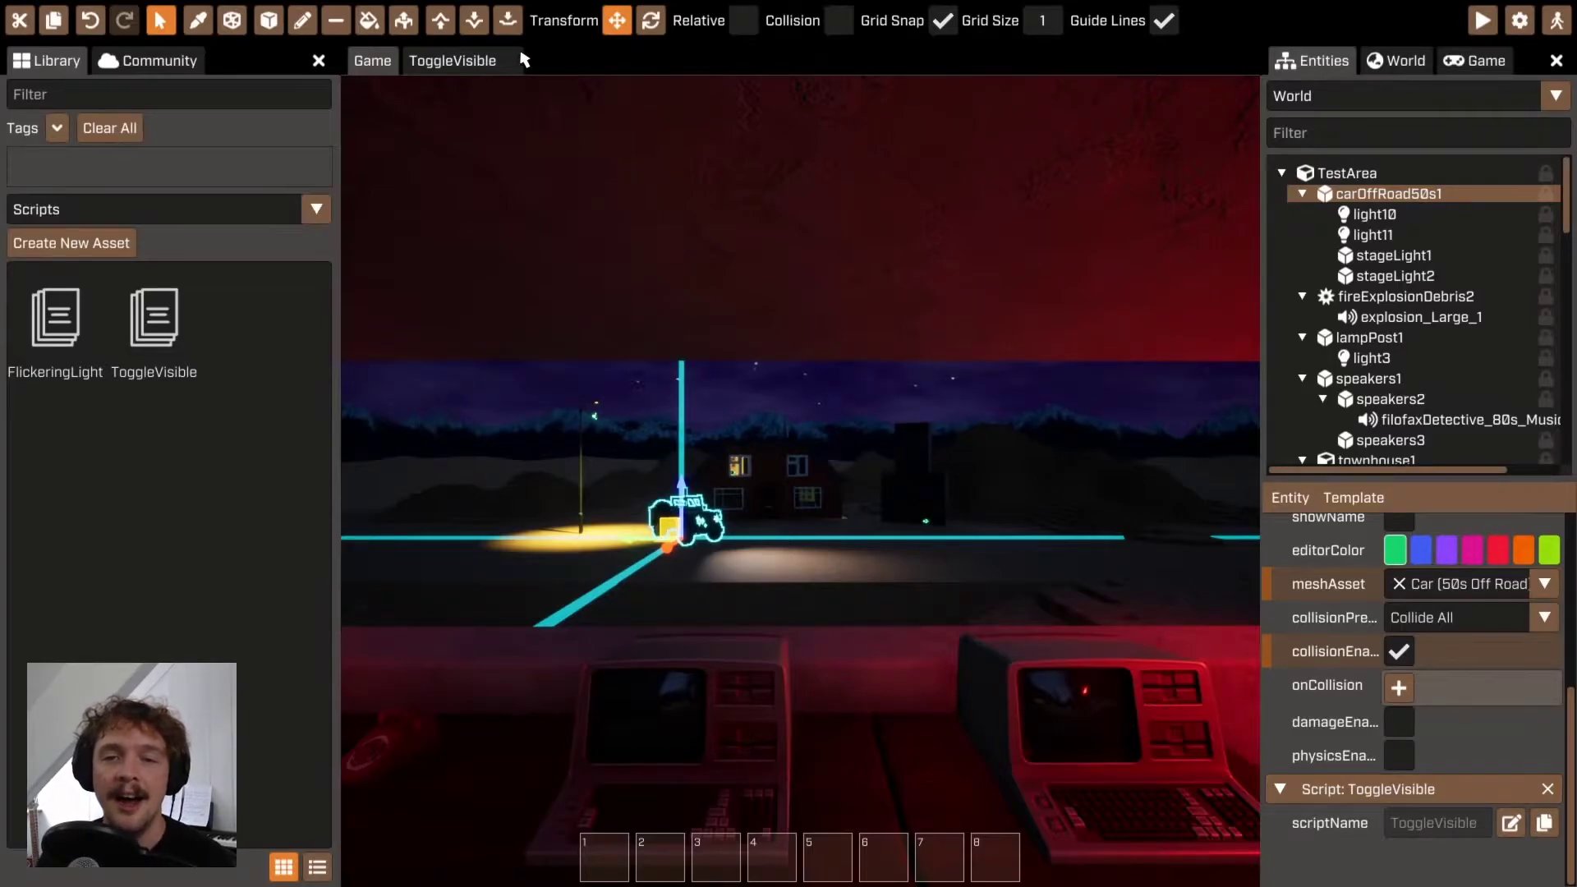
click(457, 61)
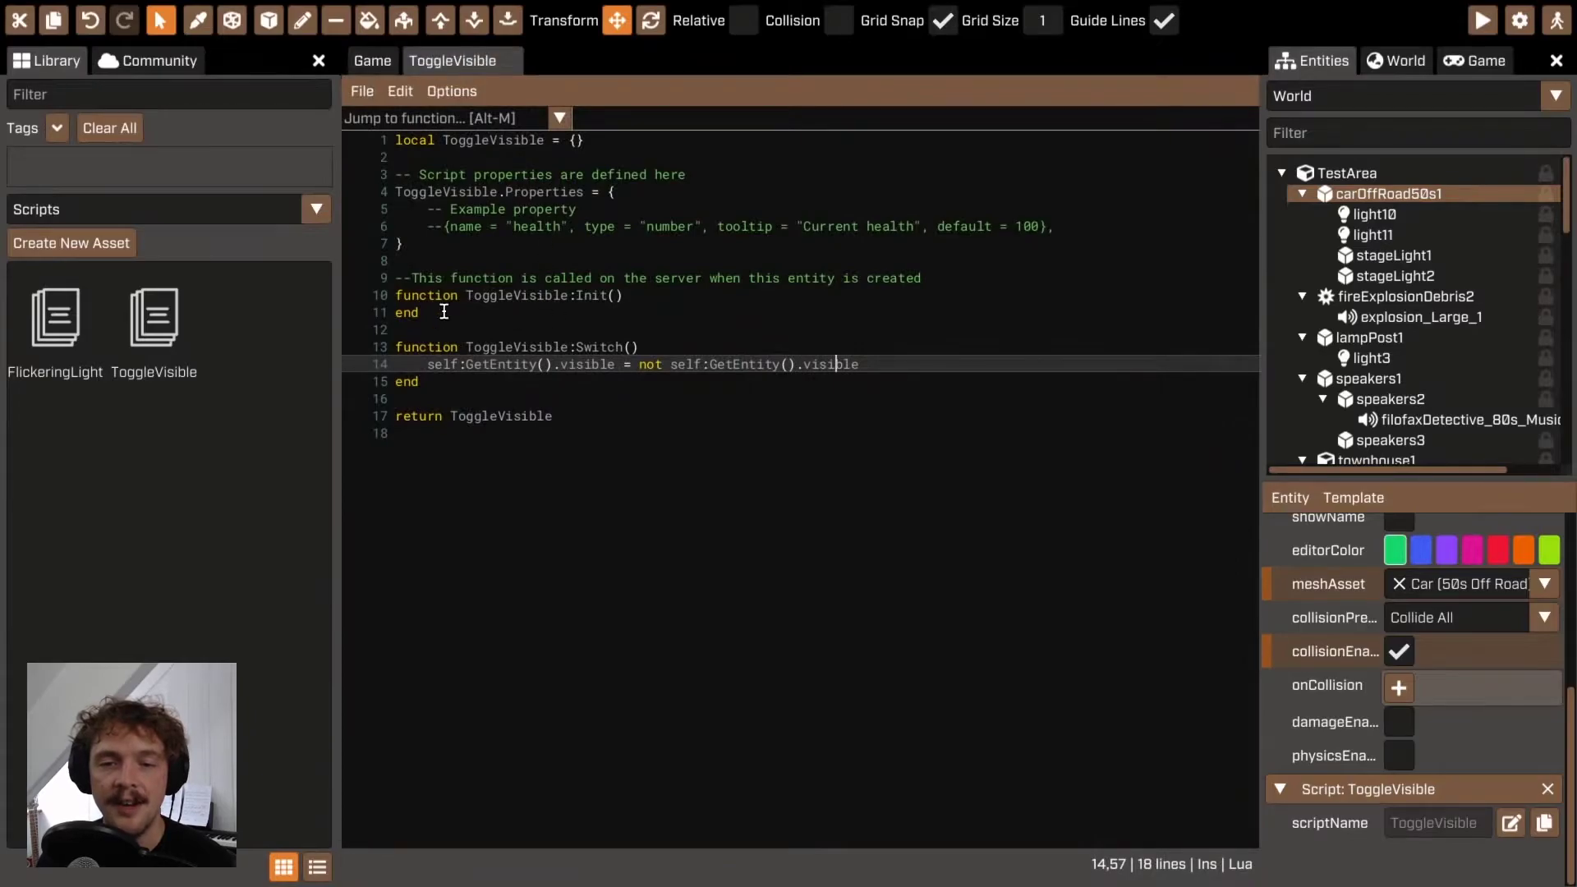
click(372, 60)
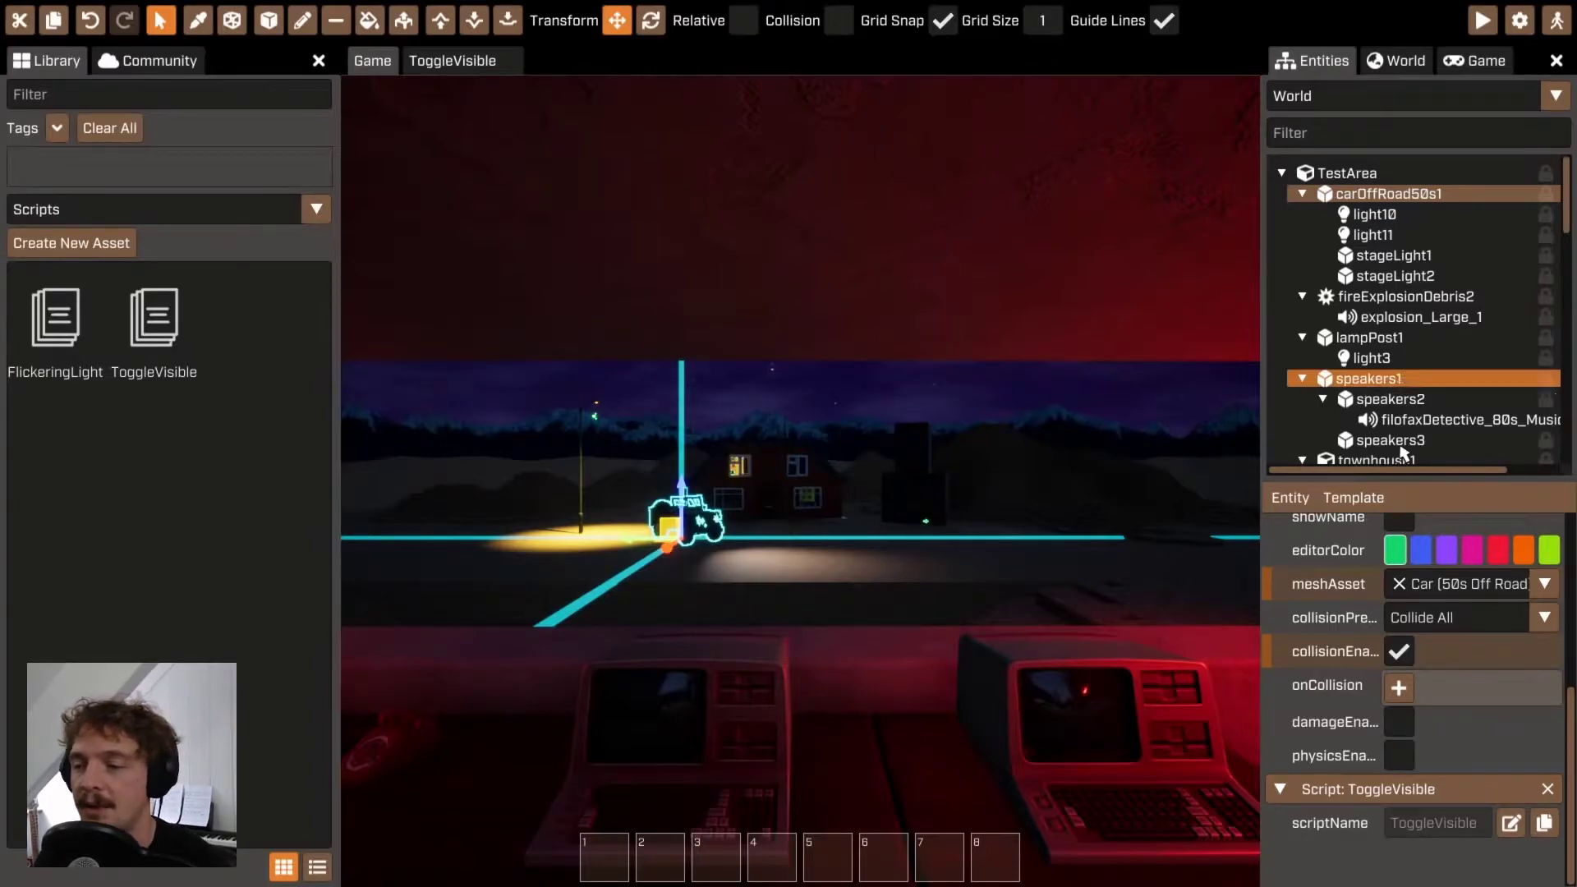
Step: Create a new script named ToggleCollisions on the carOffRoad50s1 car
right_click(1312, 517)
mouse_move(1310, 557)
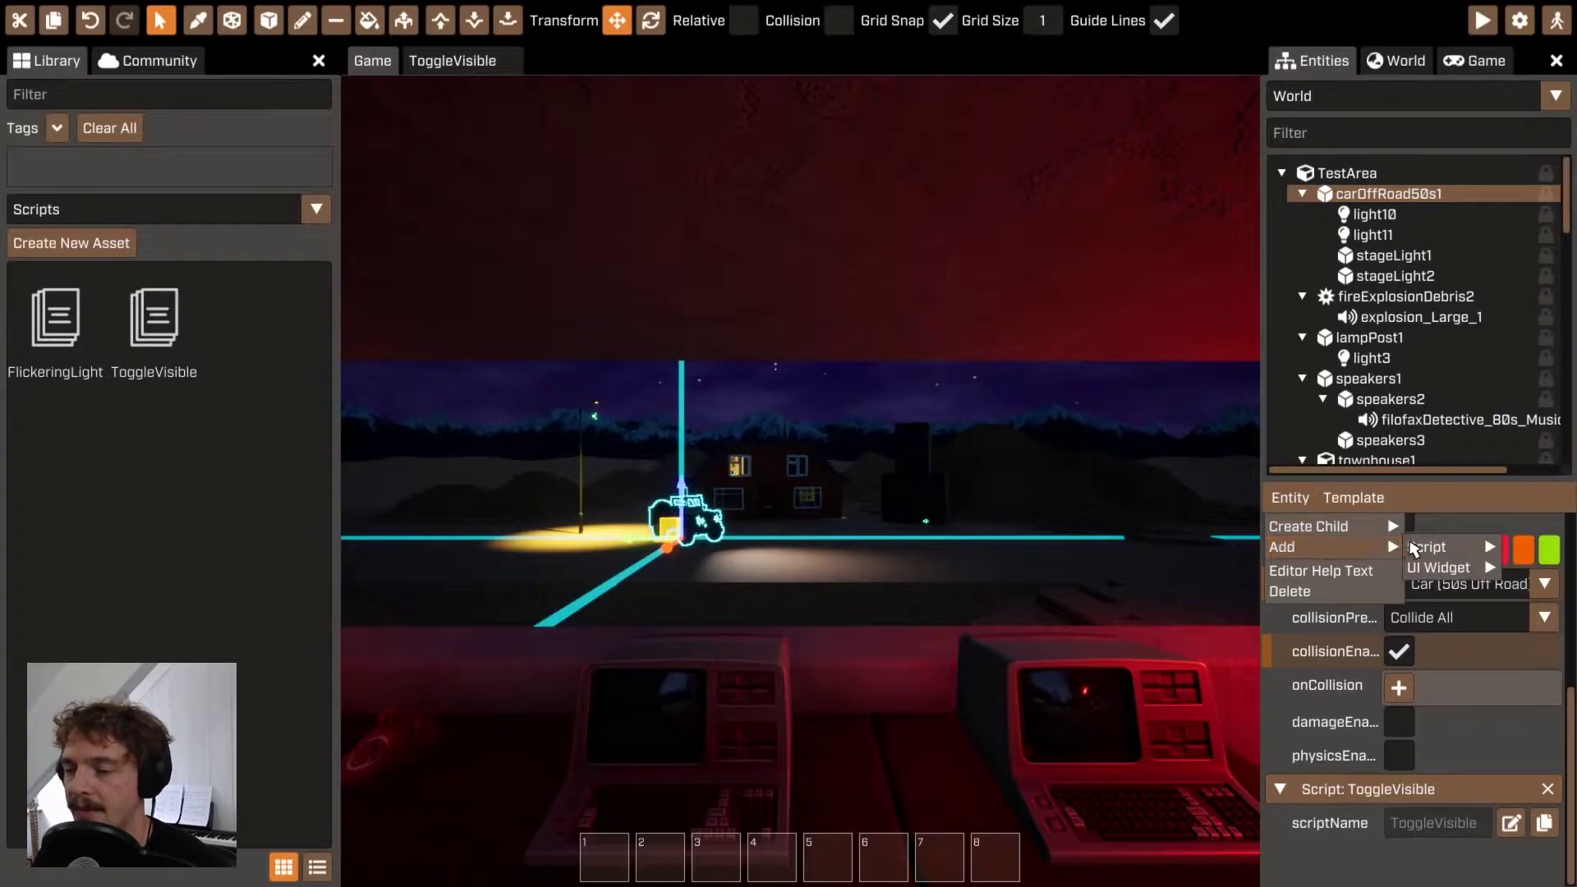
mouse_move(1427, 547)
click(1359, 620)
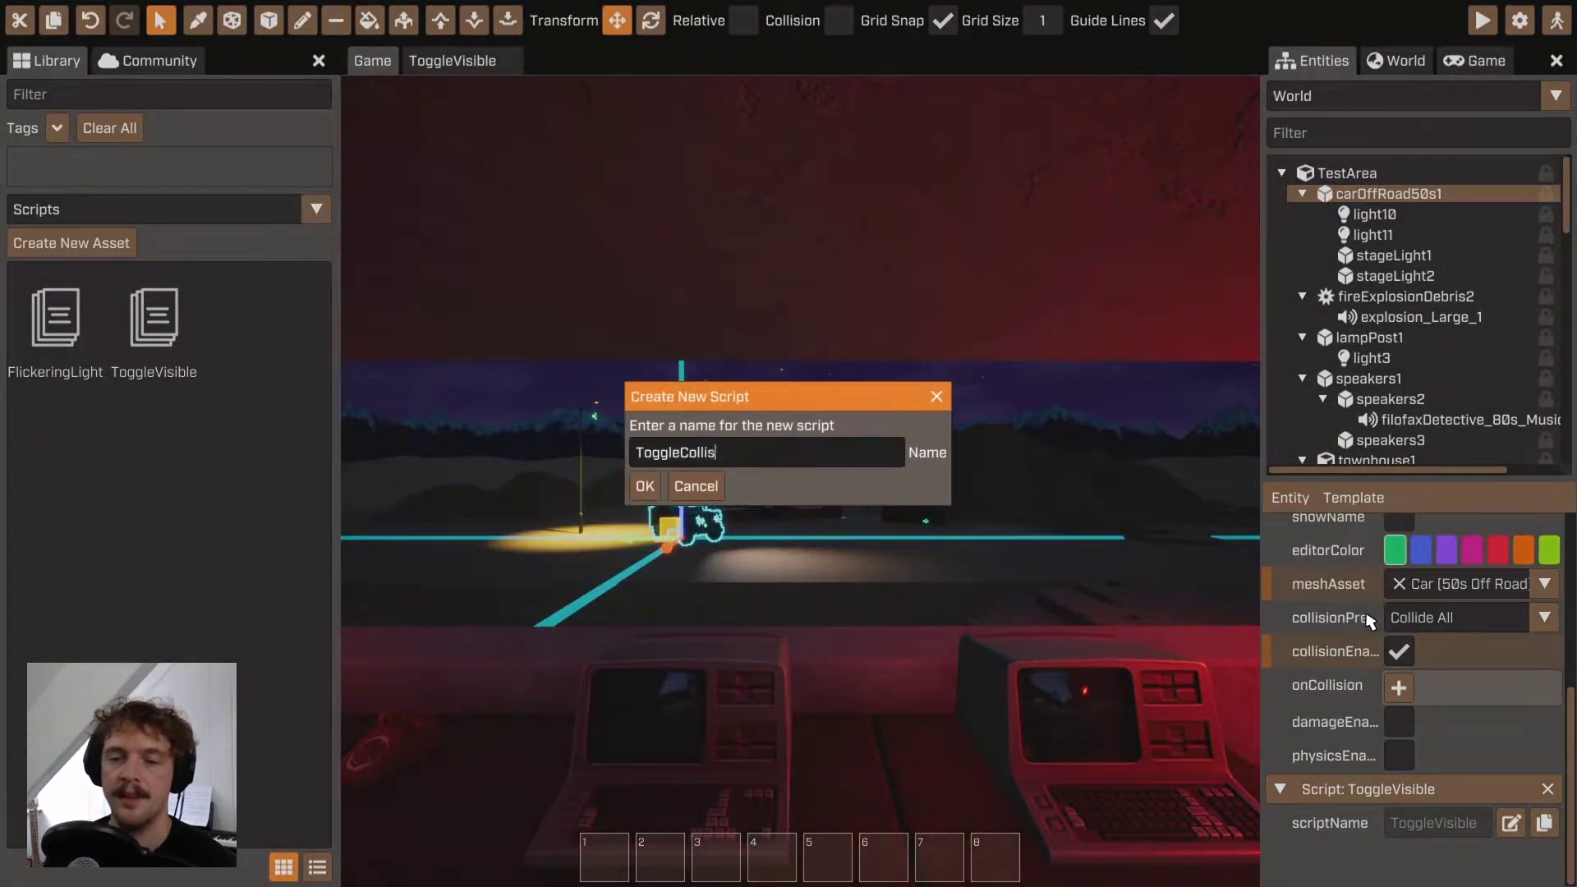
key(Return)
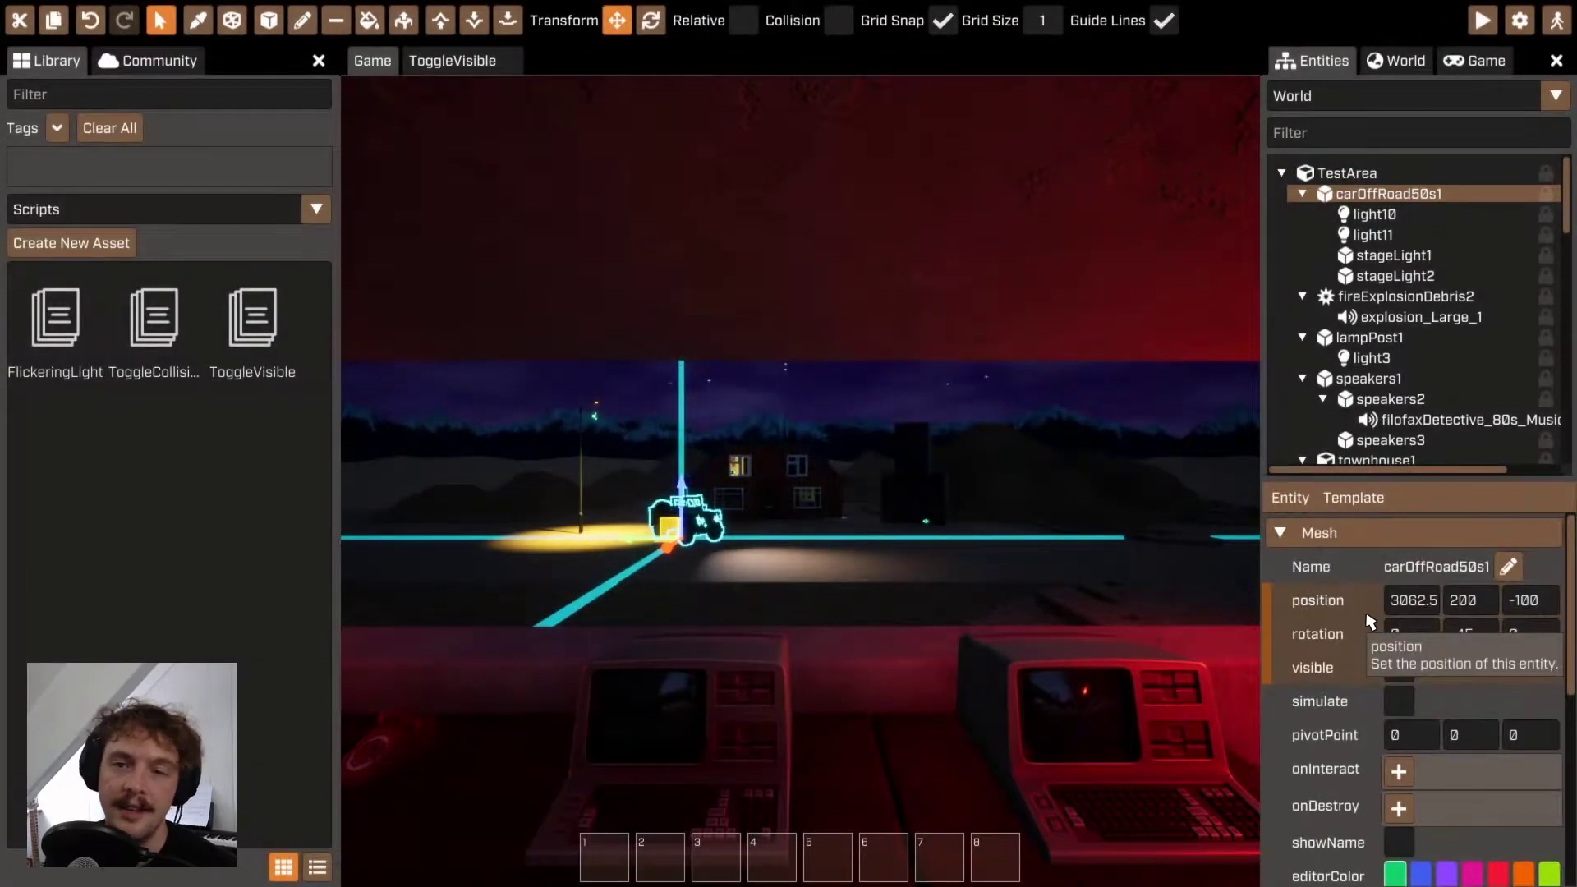
scroll(1446, 649, down, 5)
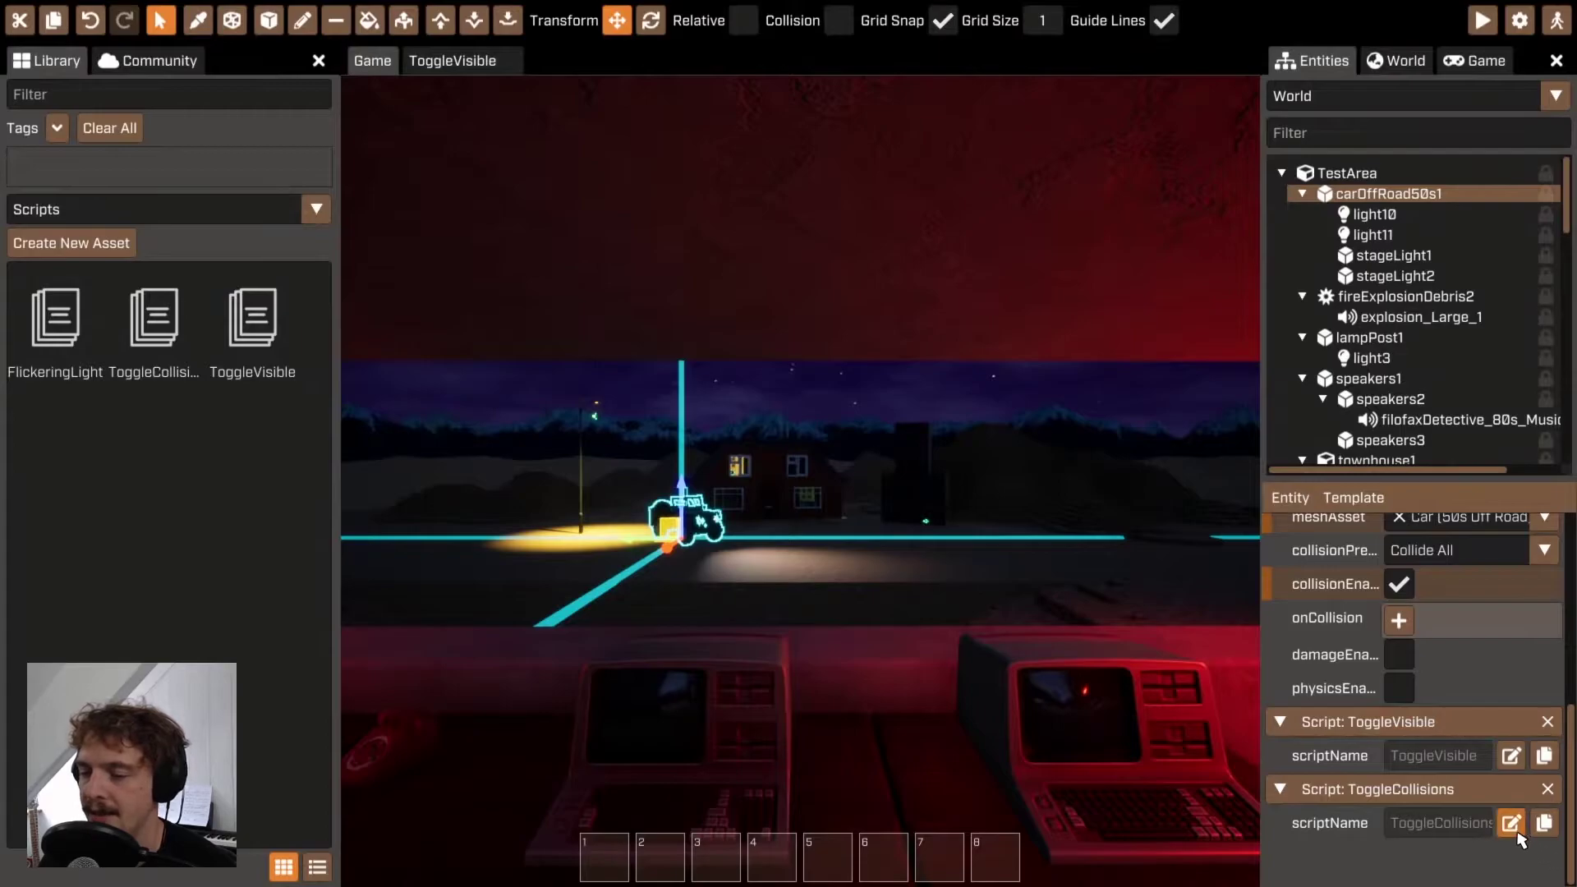
Step: Add an empty ToggleCollisions:Switch() function below Init in the ToggleCollisions script
click(1511, 823)
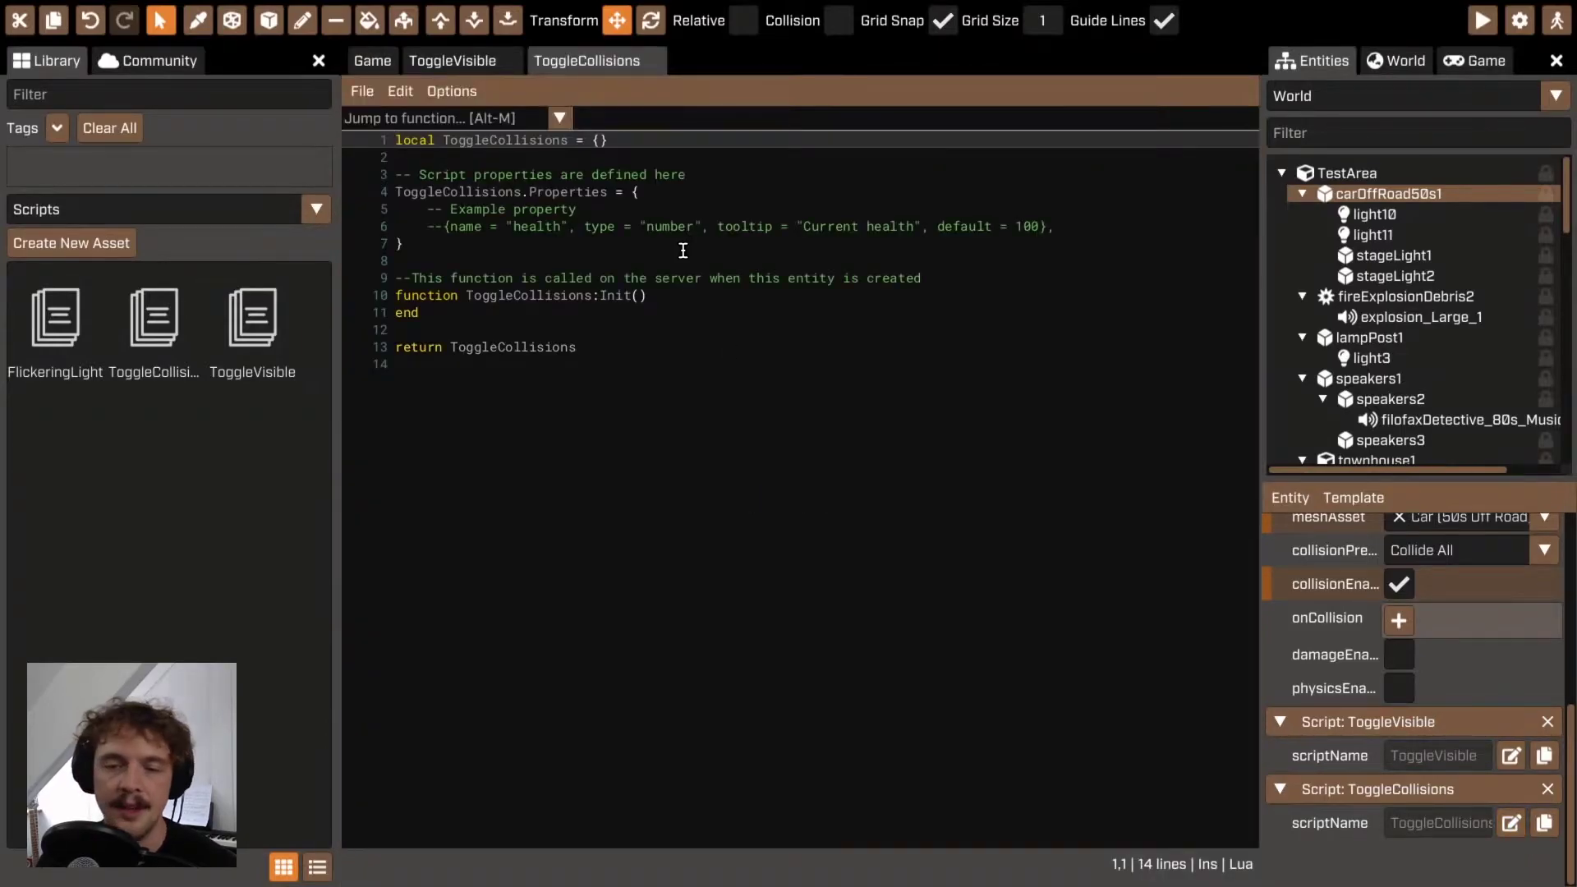
click(597, 306)
key(Return)
key(Return)
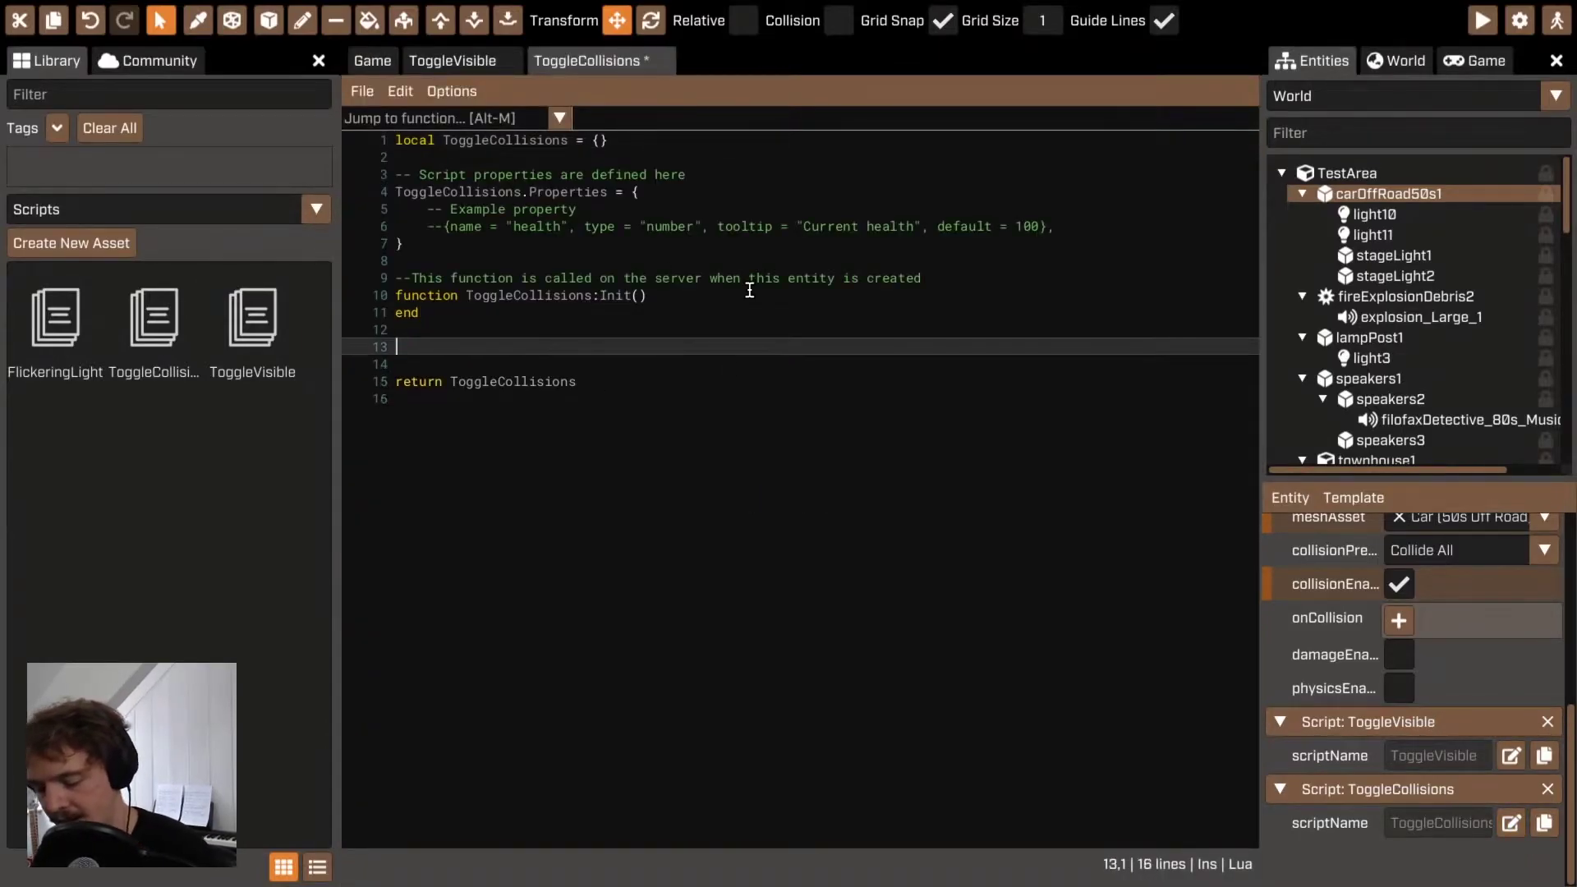
text(function Toggl)
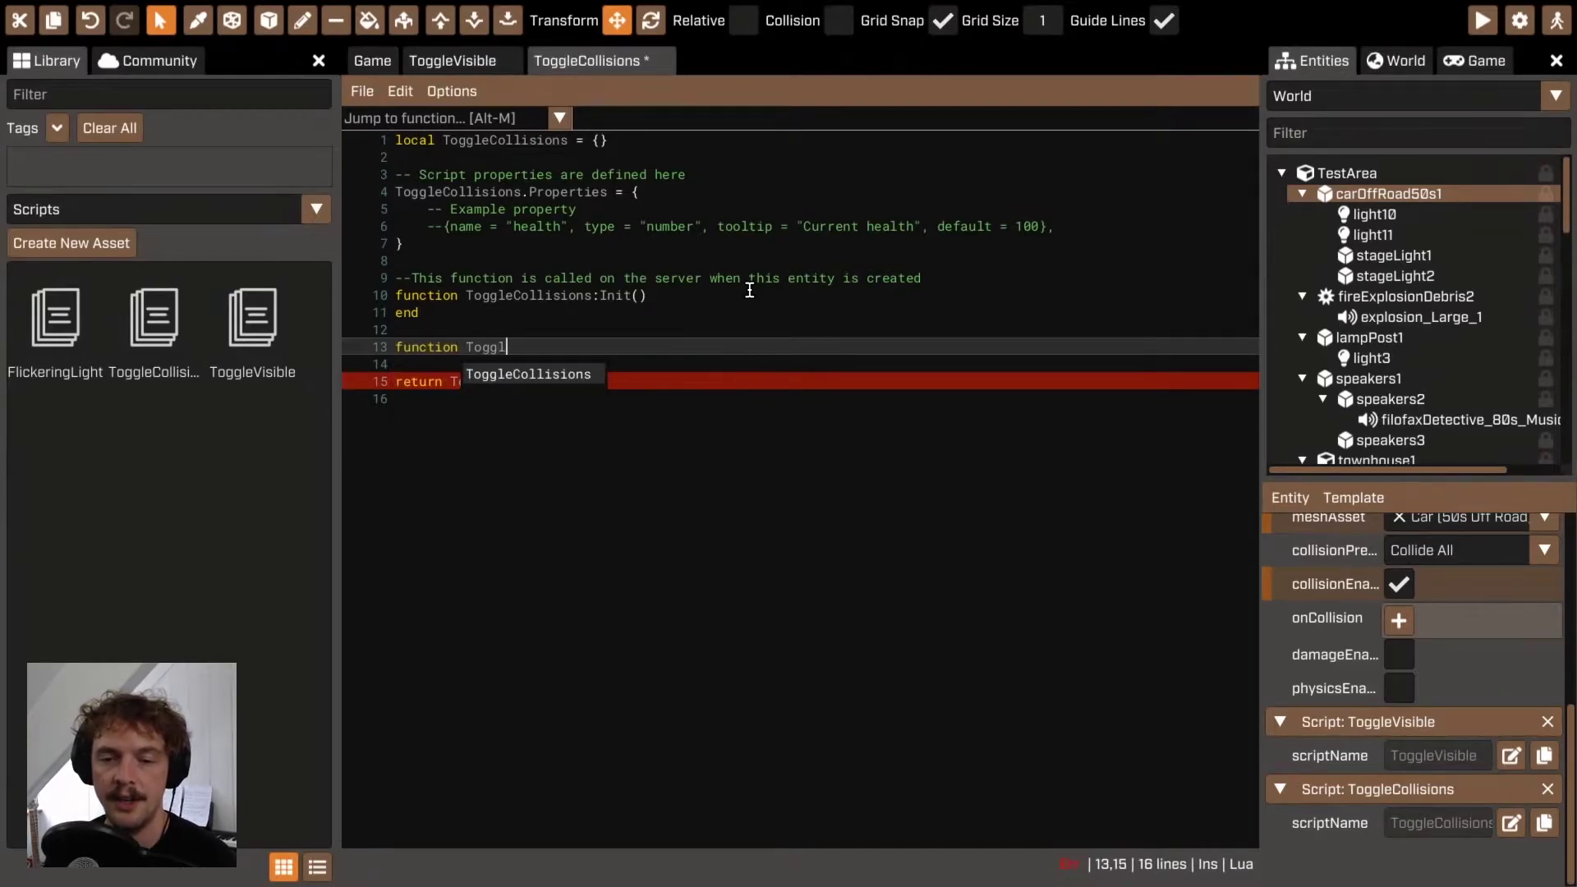
text(eCollisions:Switch())
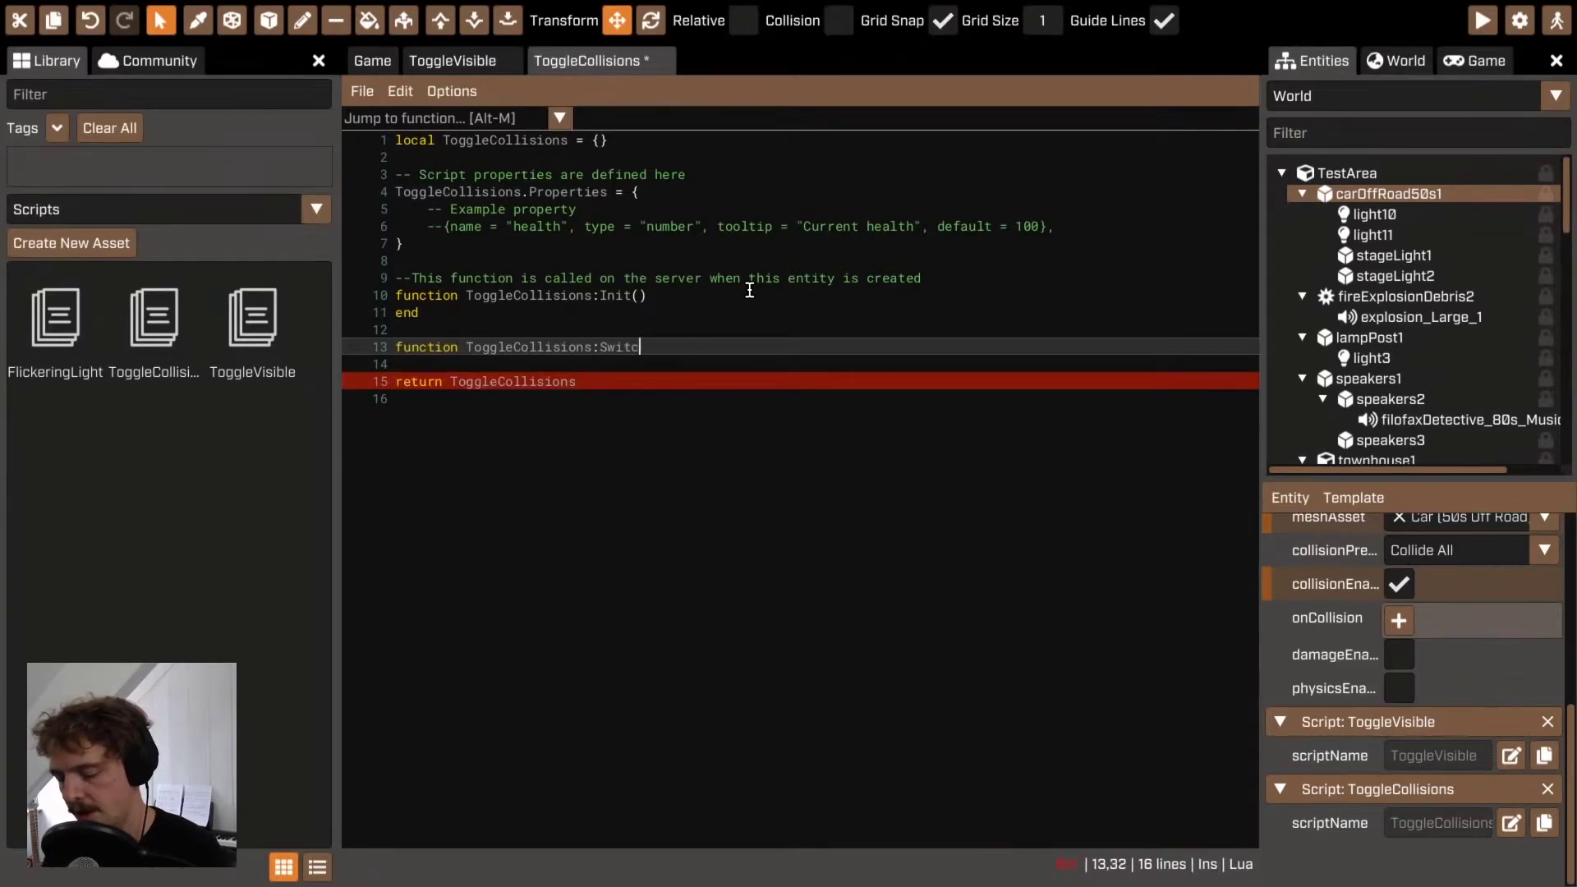
key(Return)
key(Return)
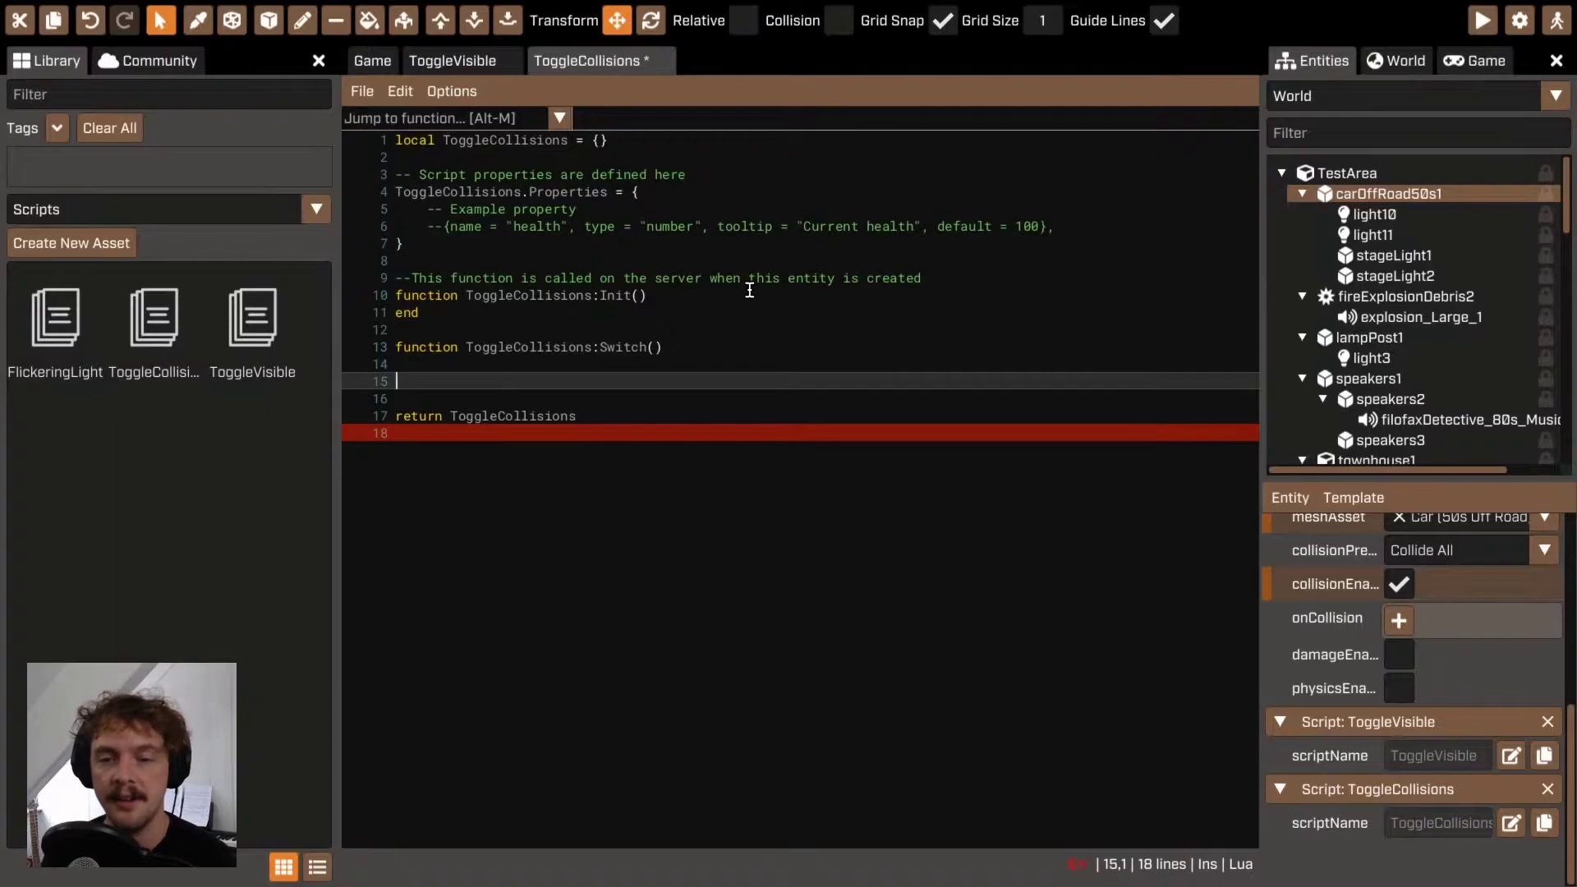
text(end)
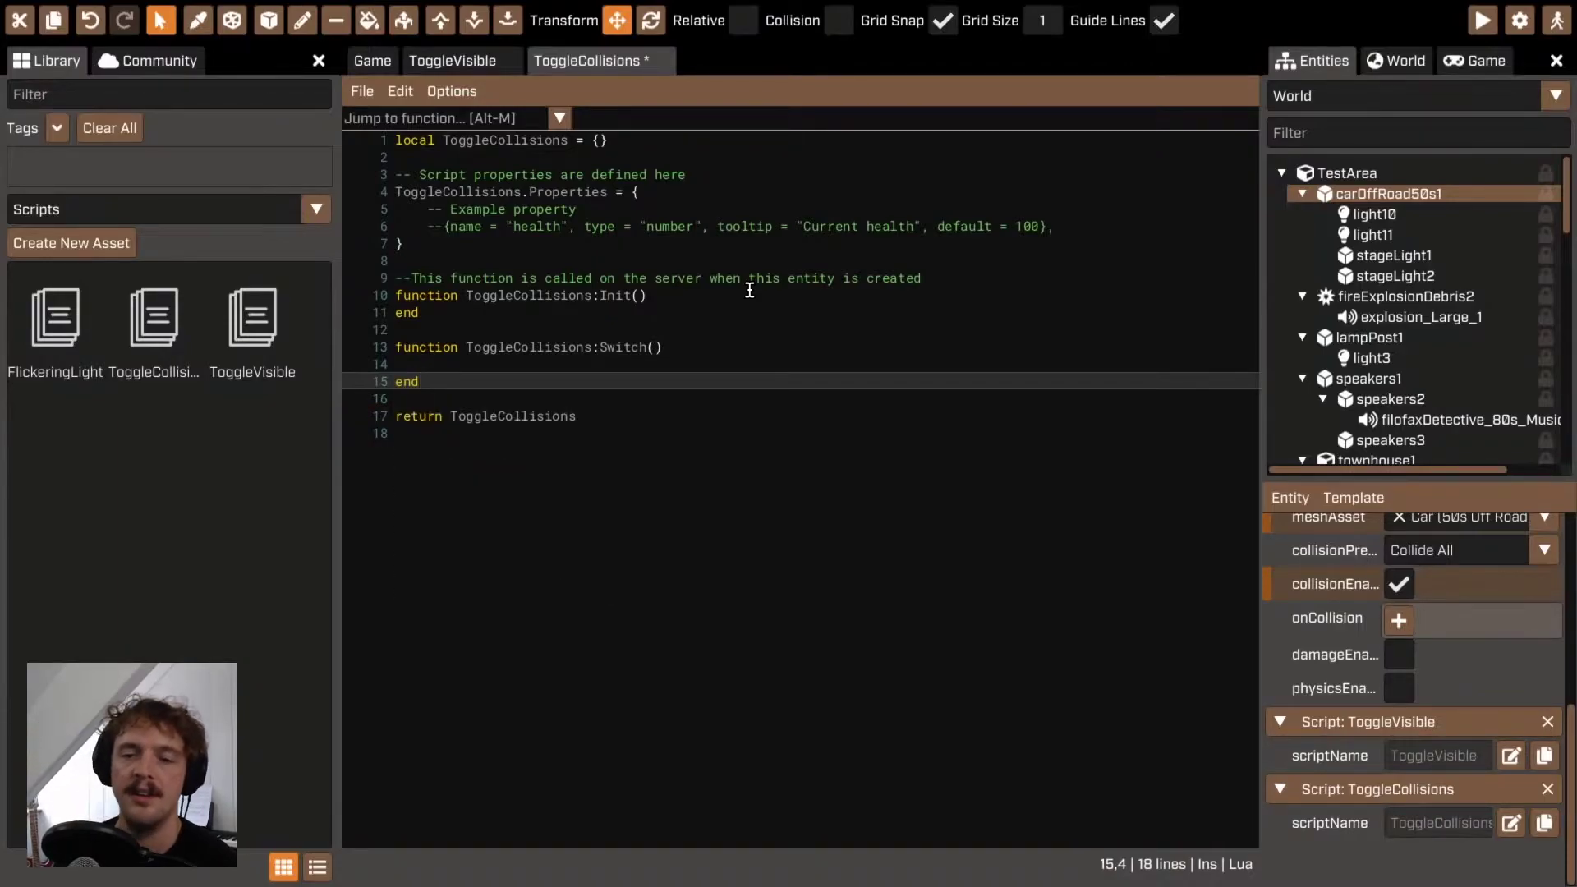
Step: Make Switch set self:GetEntity().collisionEnabled to not self:GetEntity().collisionEnabled
key(Up)
key(End)
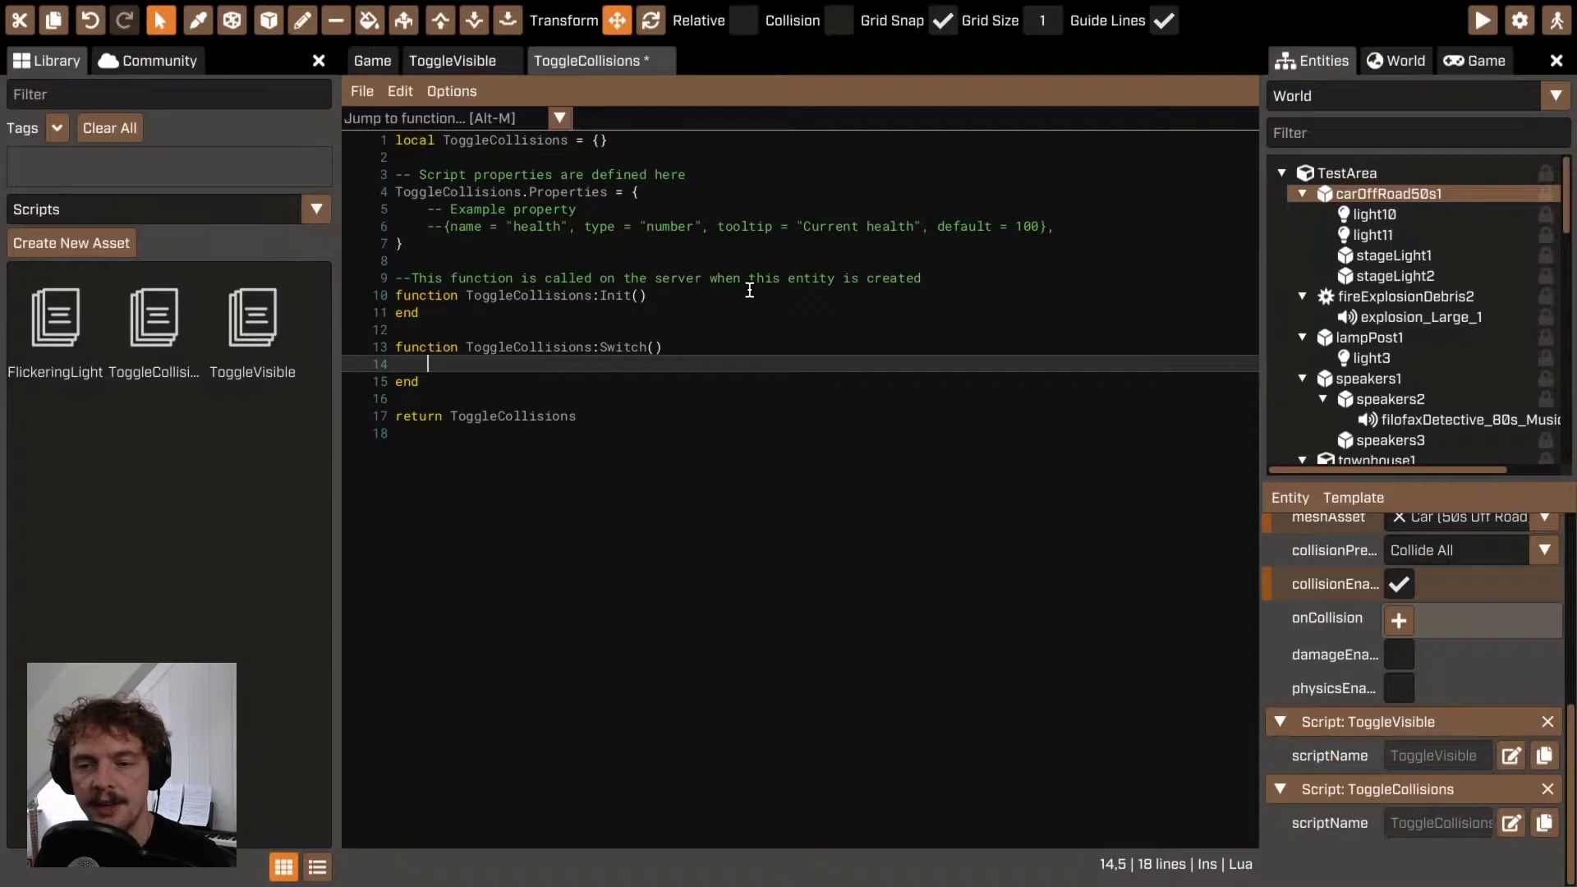
text(s)
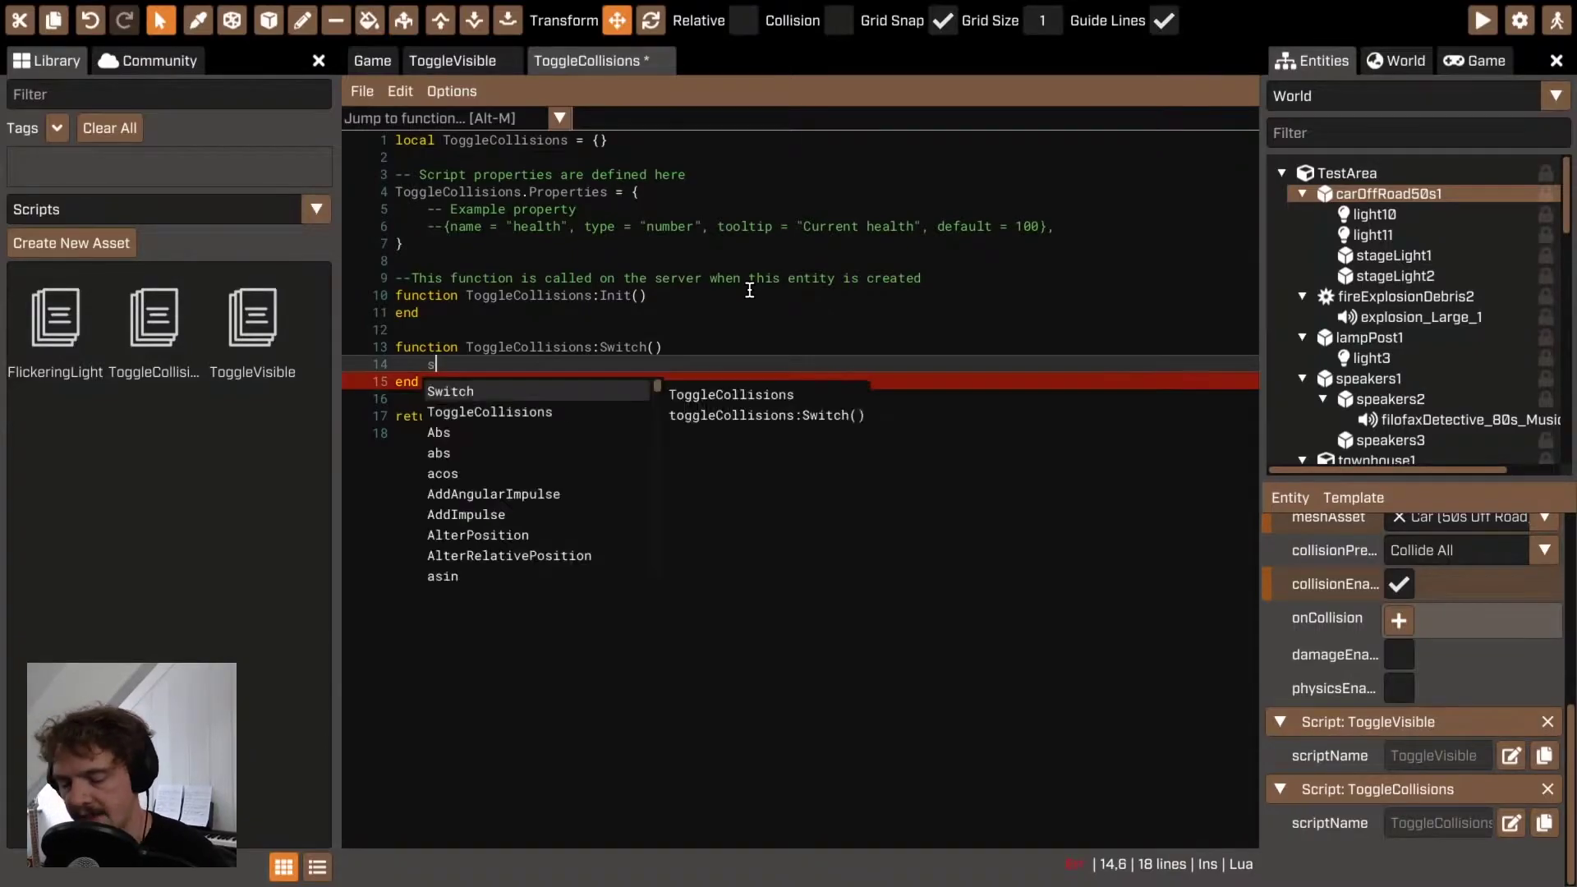
text(elf:GEtEntity)
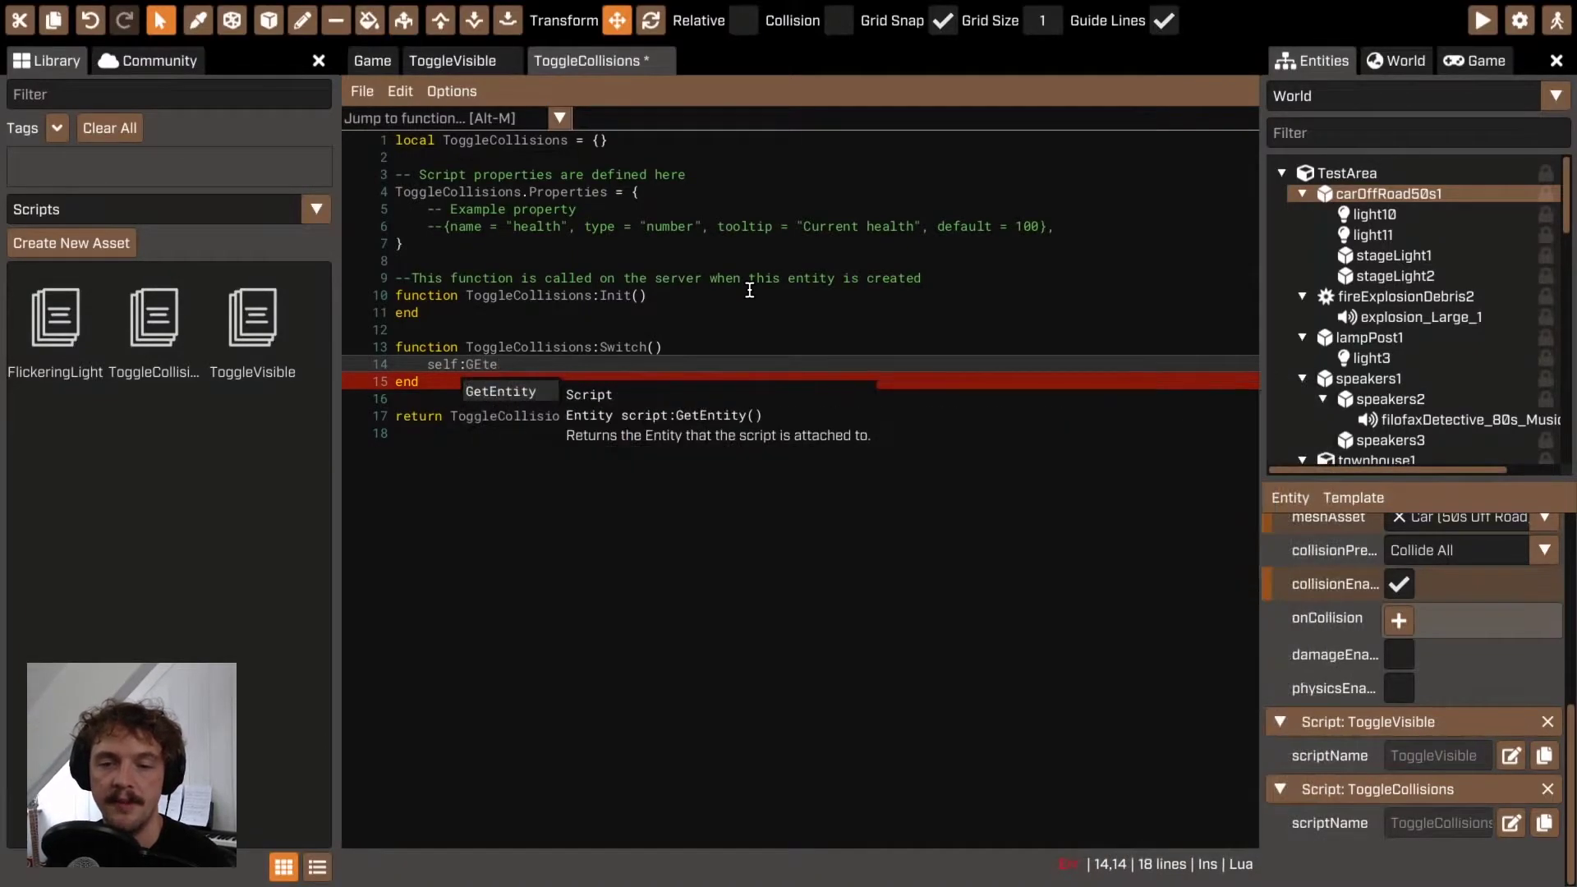
key(Return)
text(().coll)
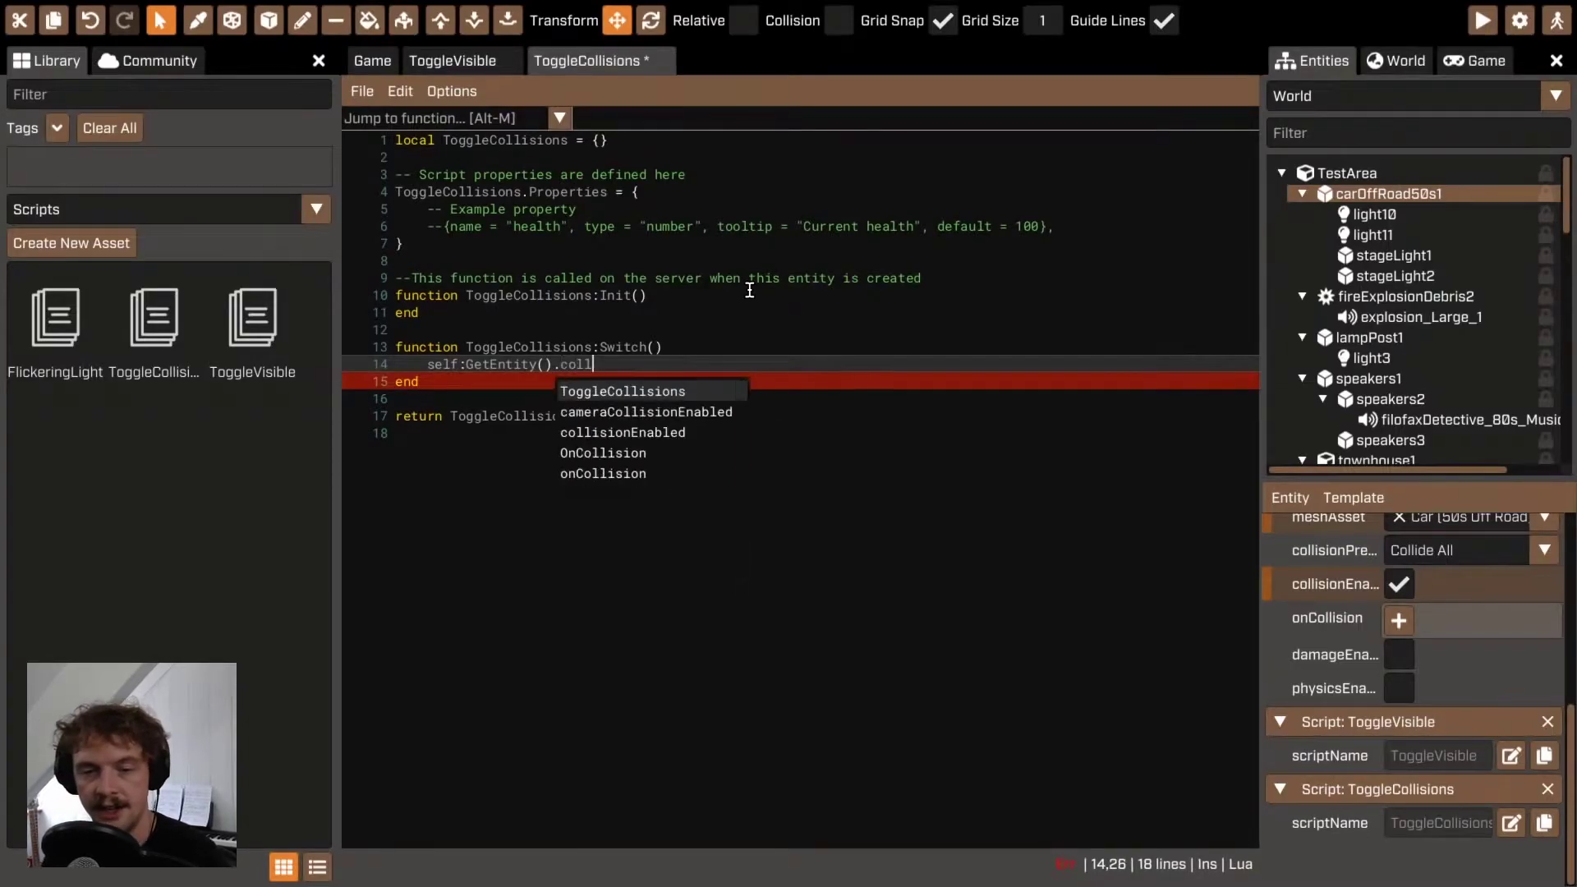
text(is)
key(Down)
key(Down)
key(Return)
text(= fals)
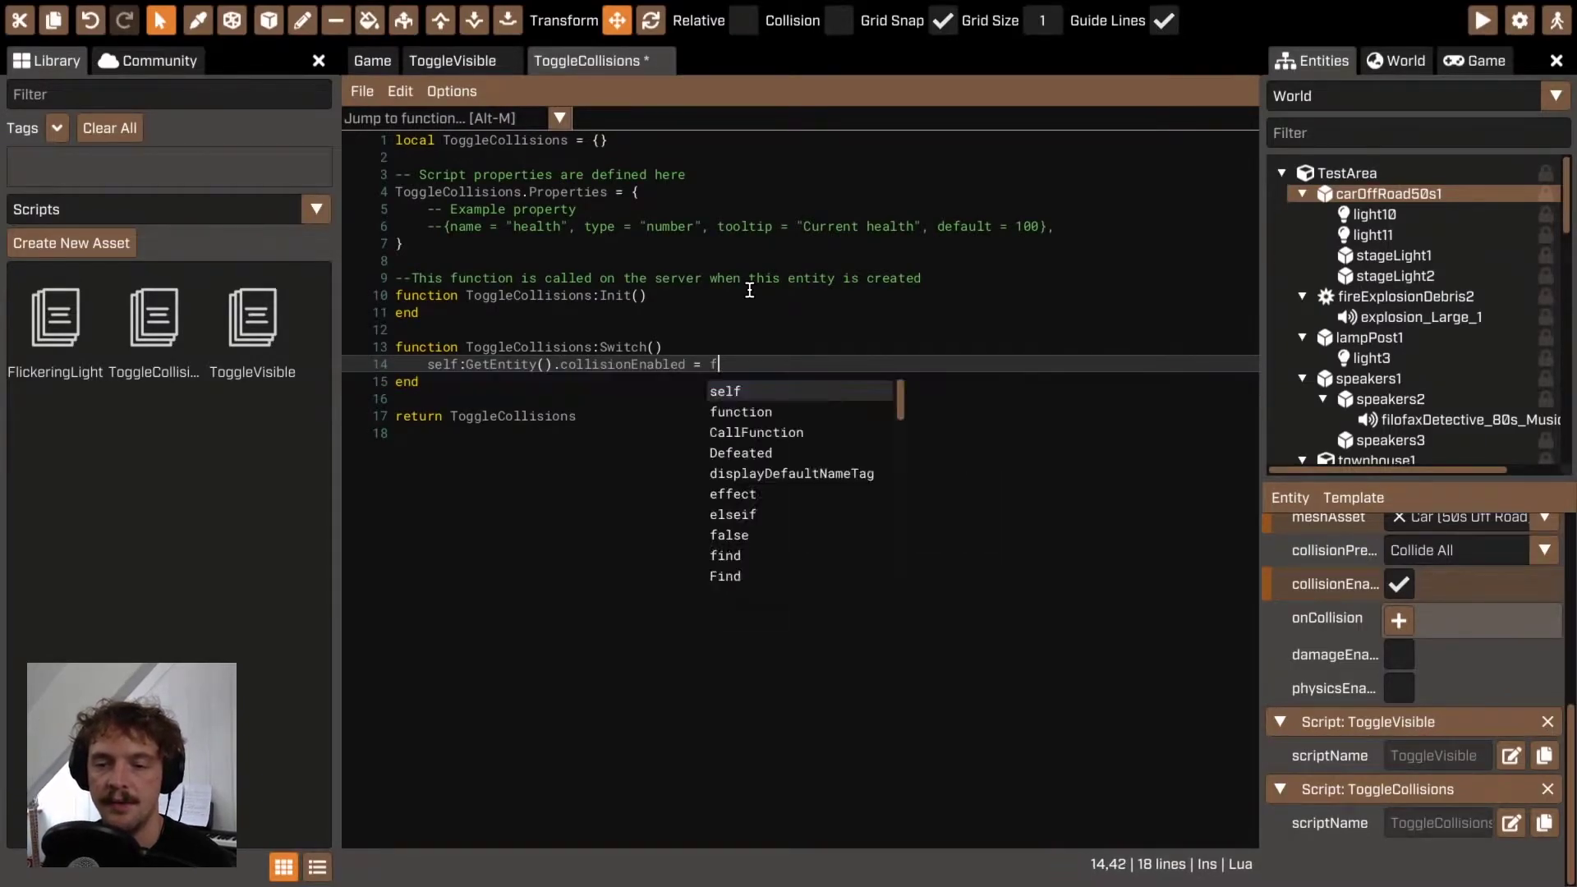
key(BackSpace)
key(BackSpace)
key(BackSpace)
key(BackSpace)
text(no)
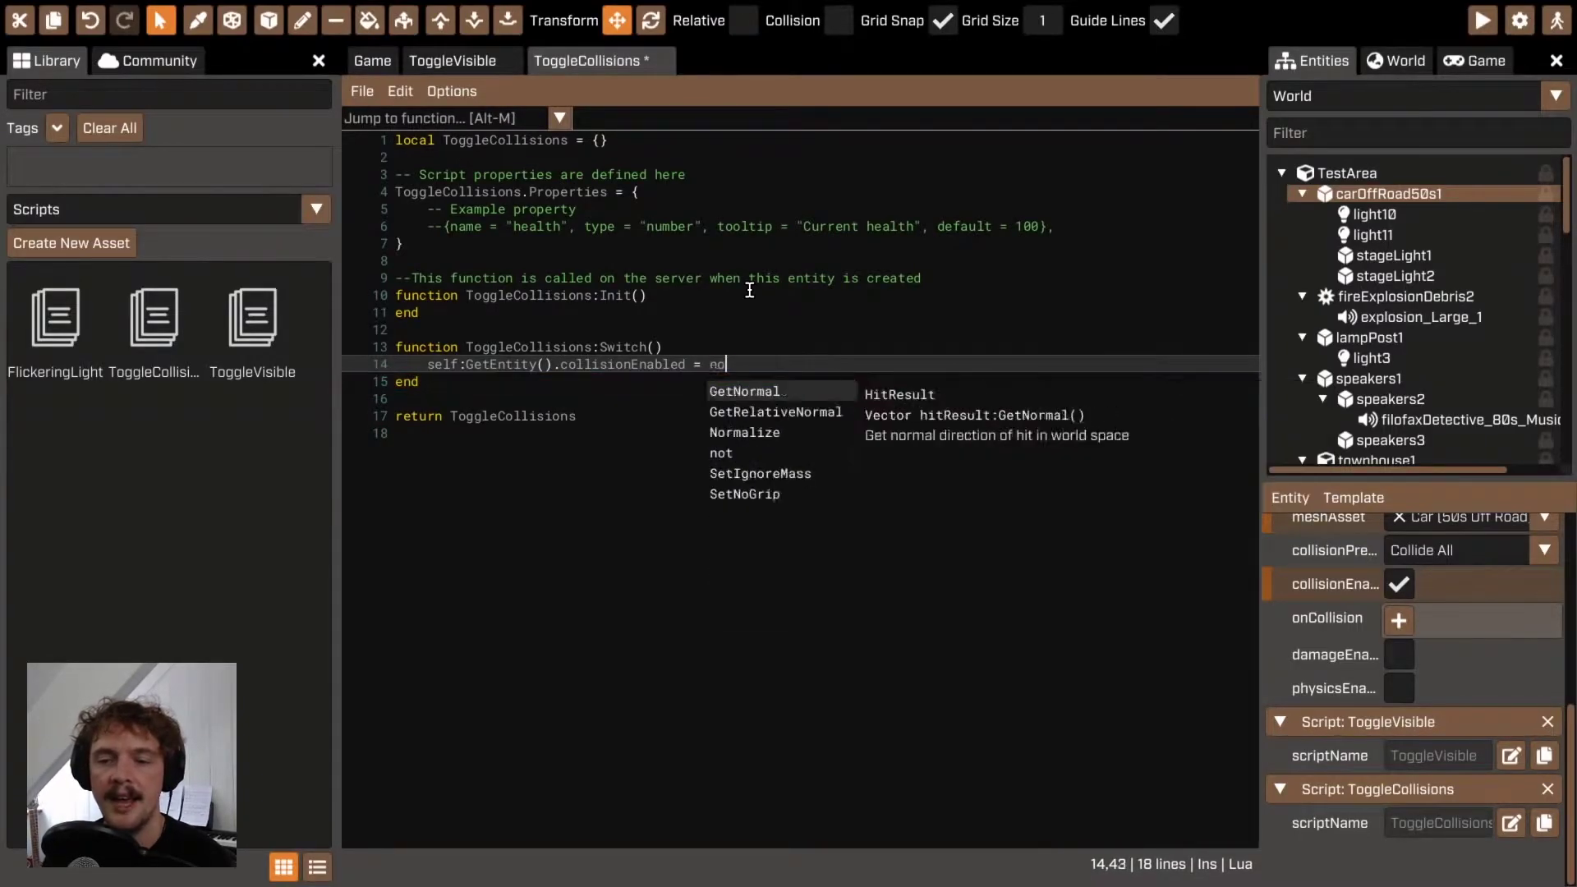
text(t self:Get)
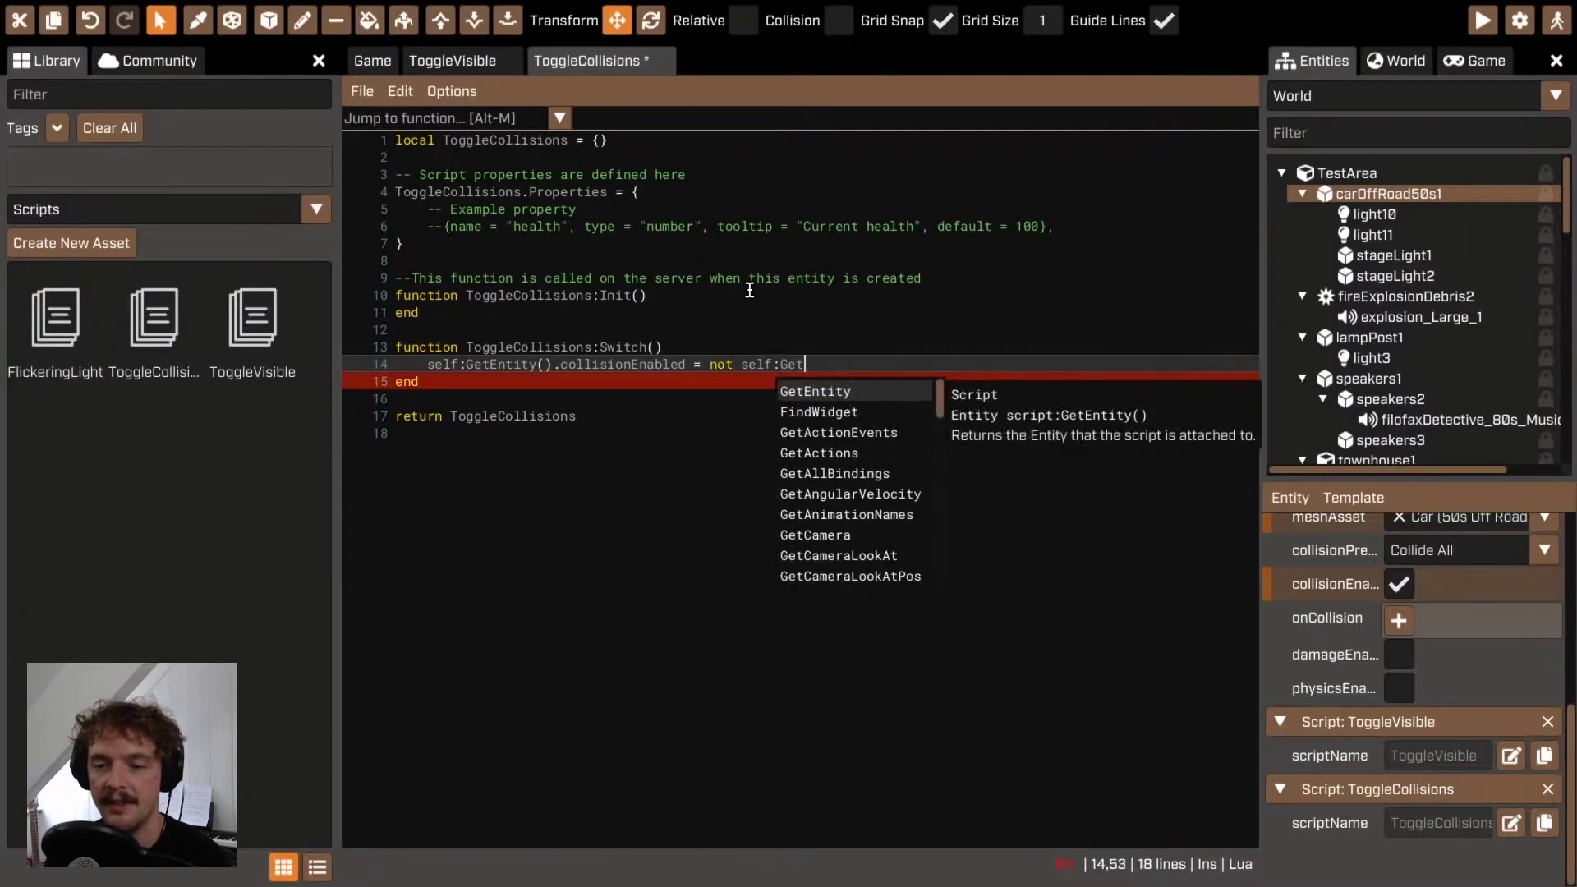
text(Entity().collisionEnabled)
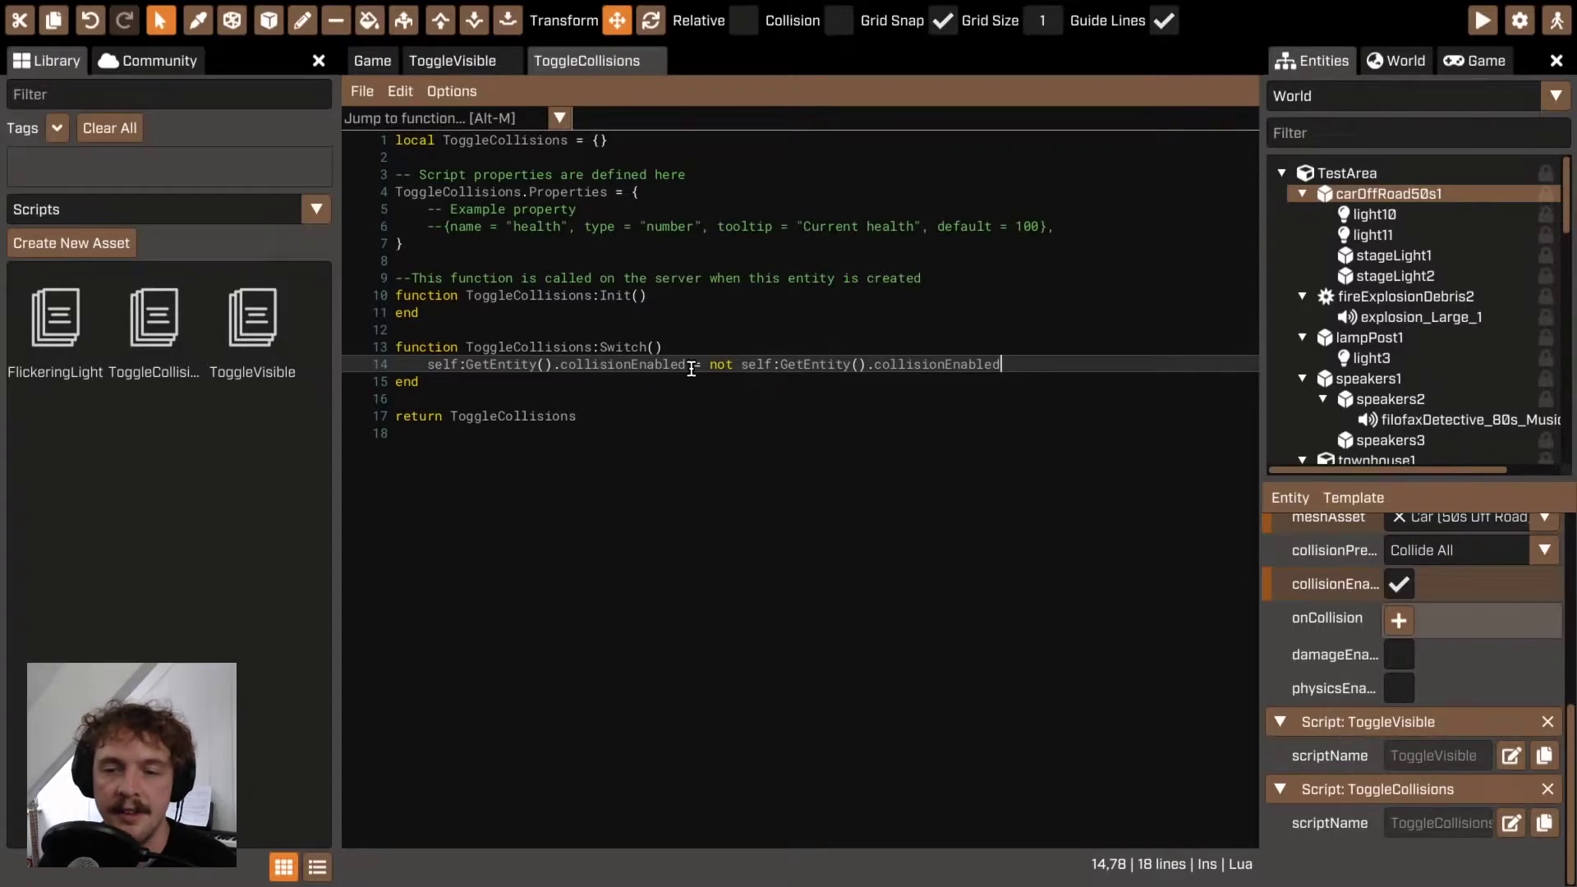
Step: Back in the scene view, select the second retro home computer on the desks
click(373, 60)
click(657, 187)
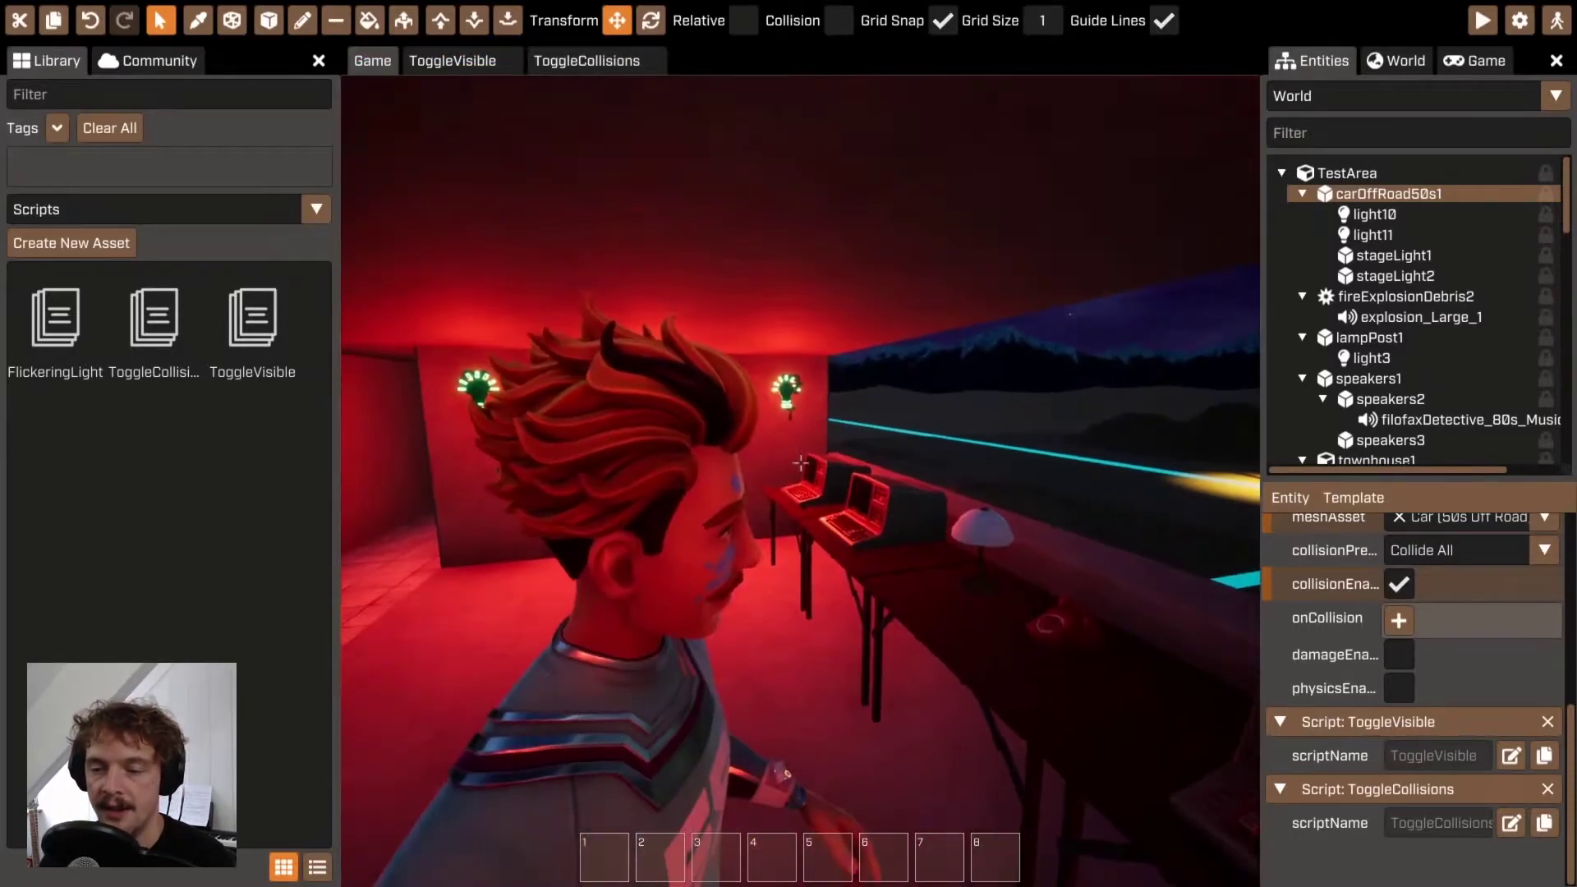
key(w)
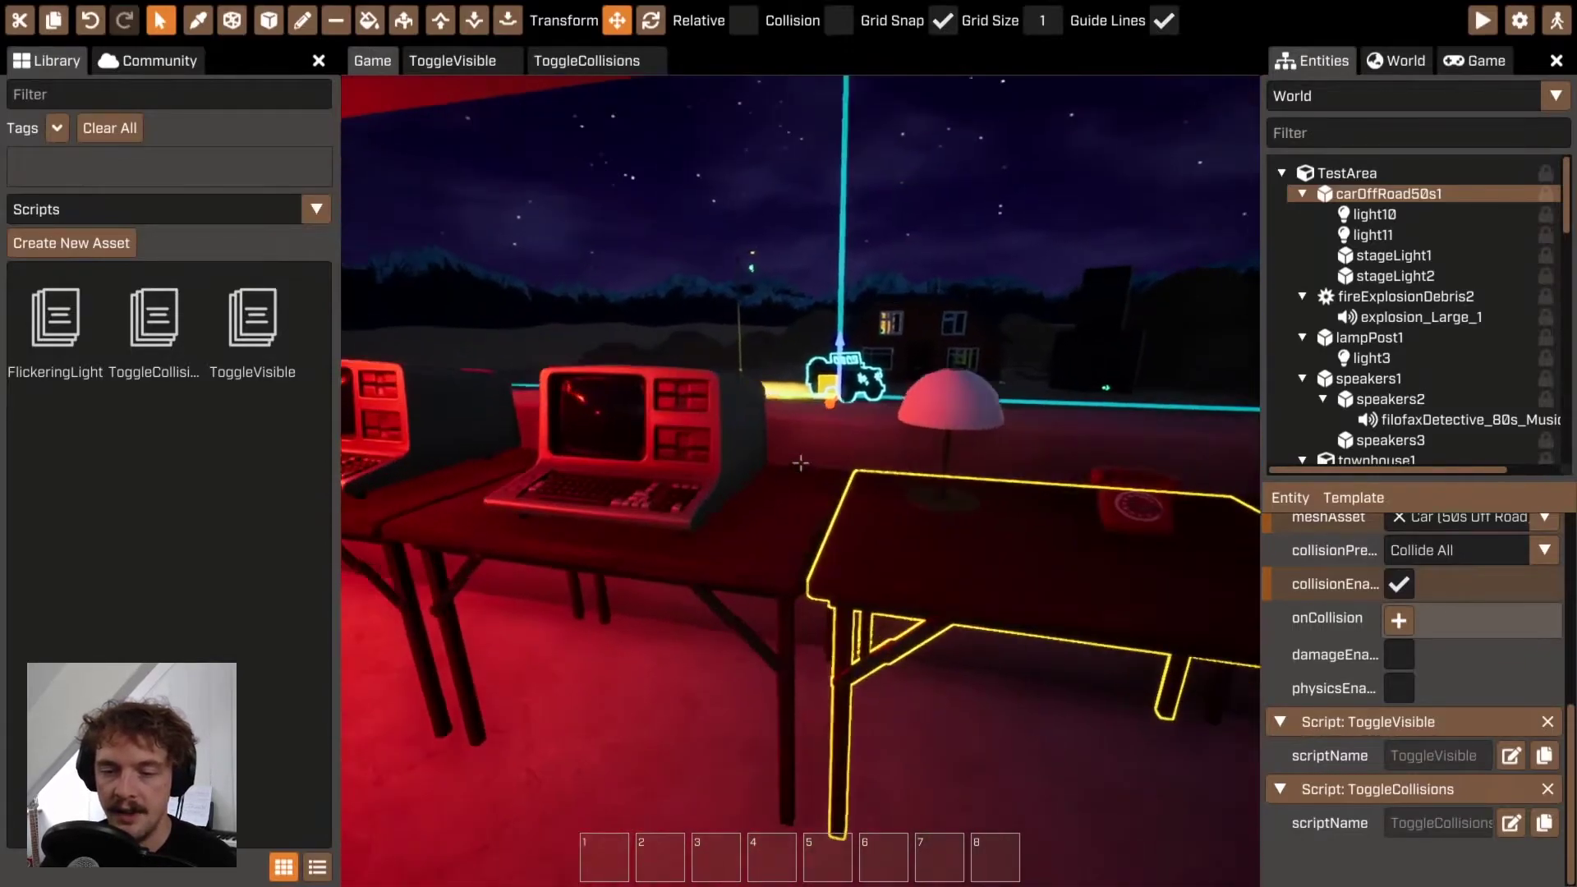
click(872, 450)
scroll(1478, 698, up, 5)
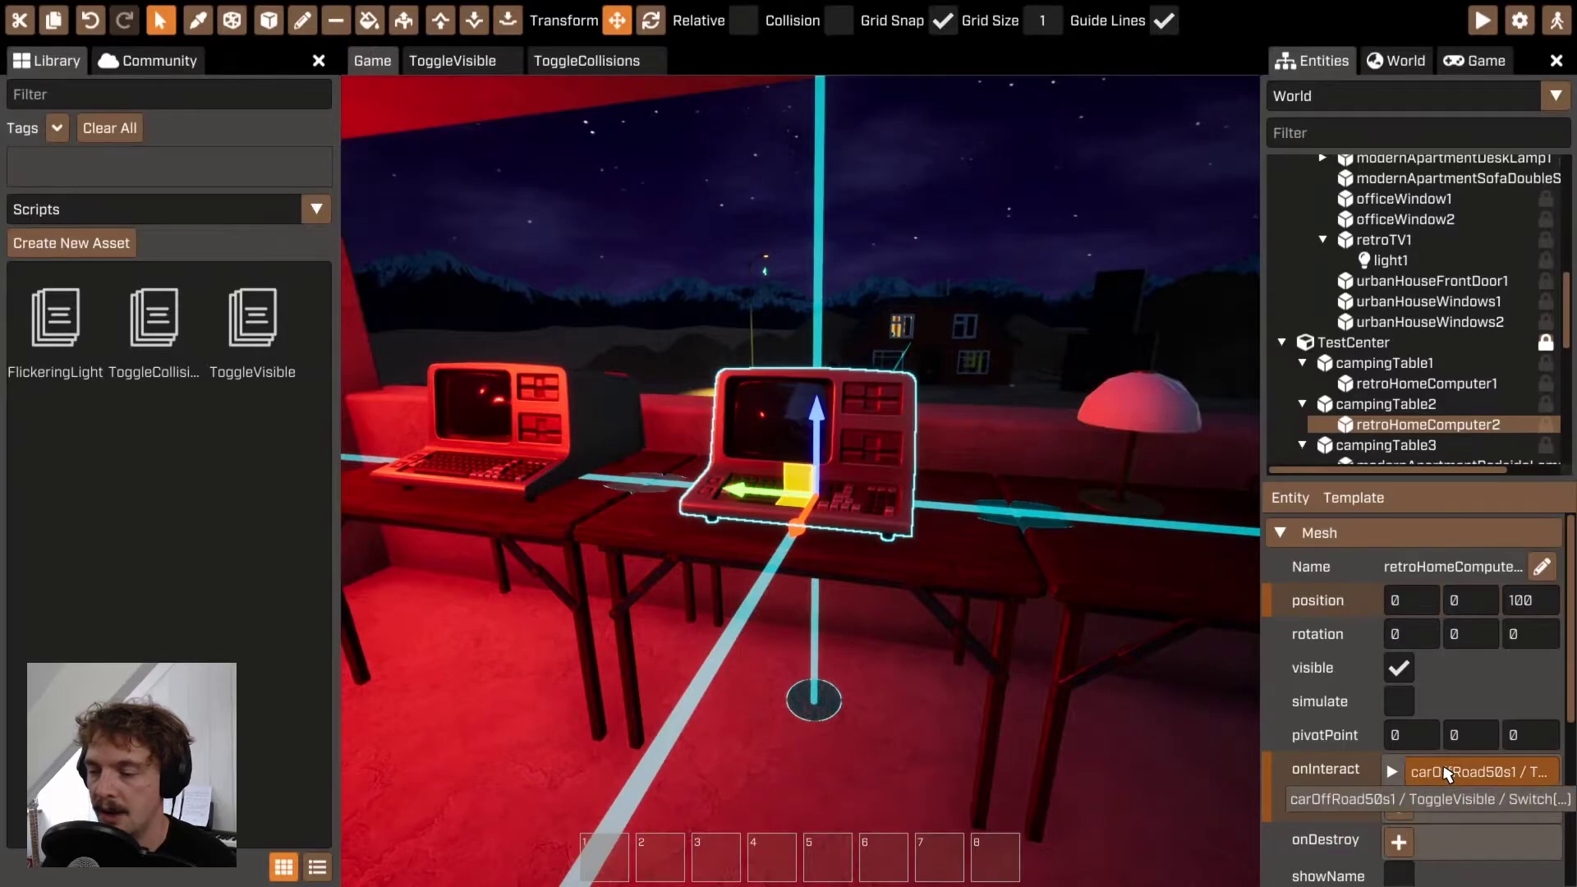
scroll(1443, 774, down, 2)
Step: Add an onInteract entry calling Switch on carOffRoad50s1's ToggleCollisions script
click(1399, 719)
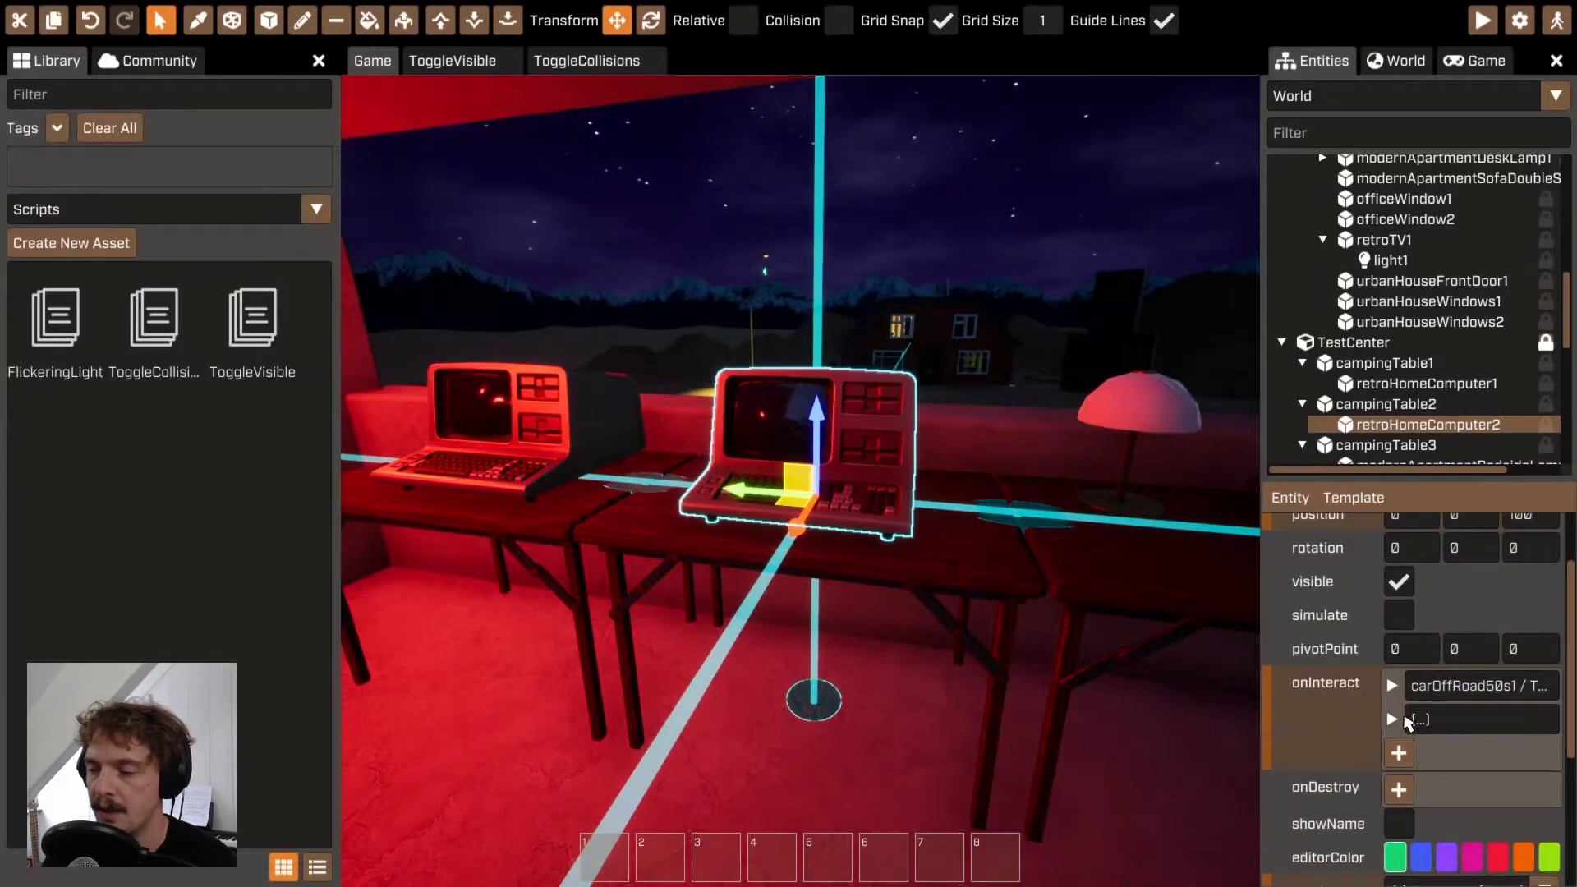
click(1392, 719)
click(1510, 753)
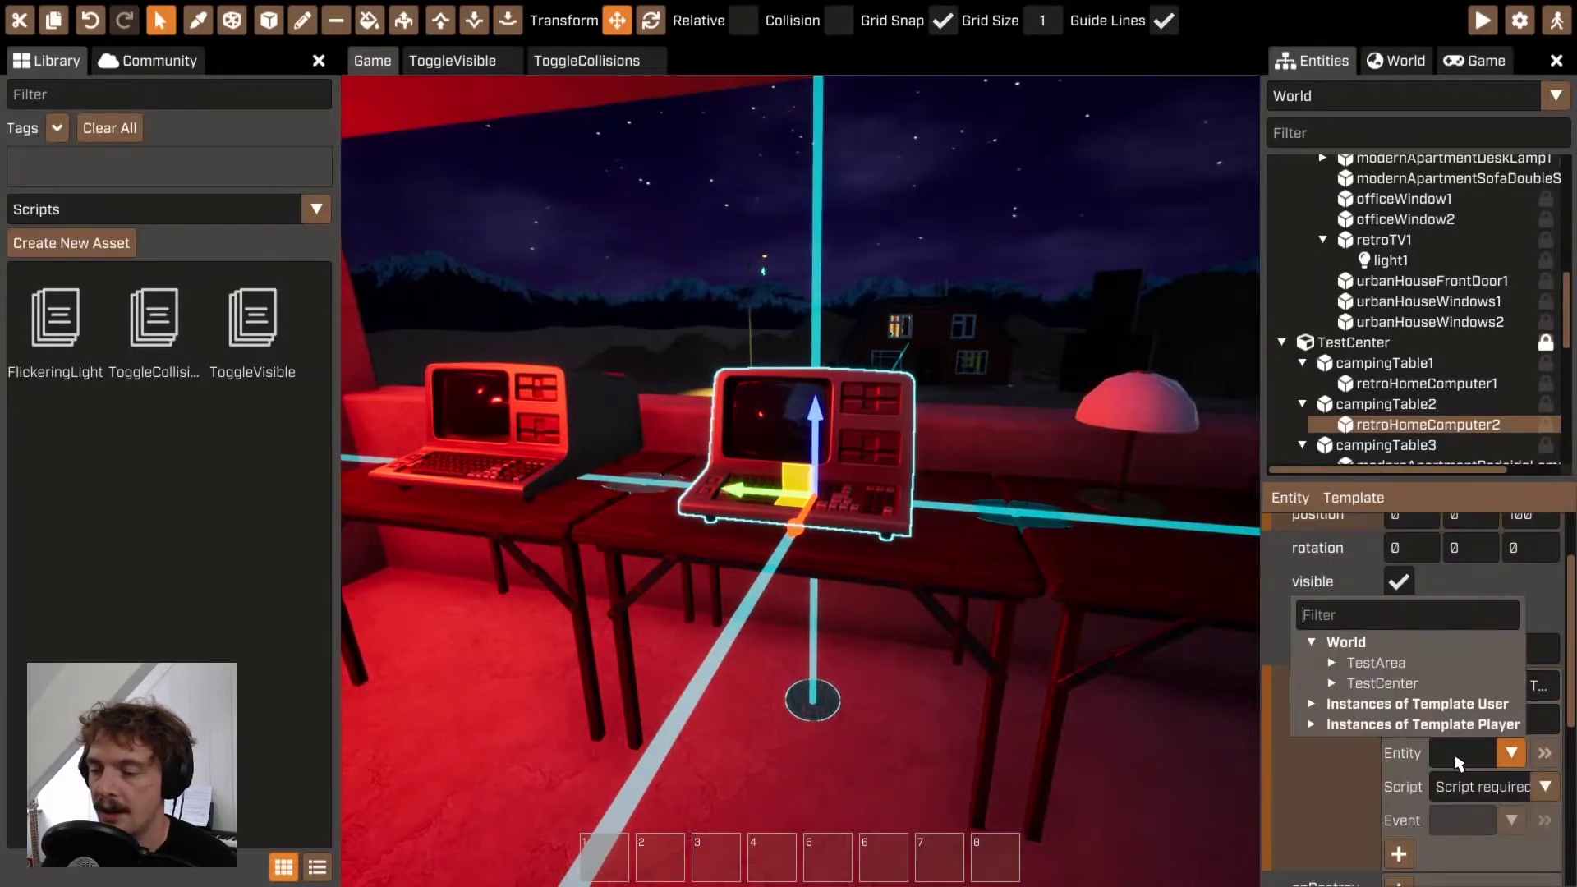
click(1337, 665)
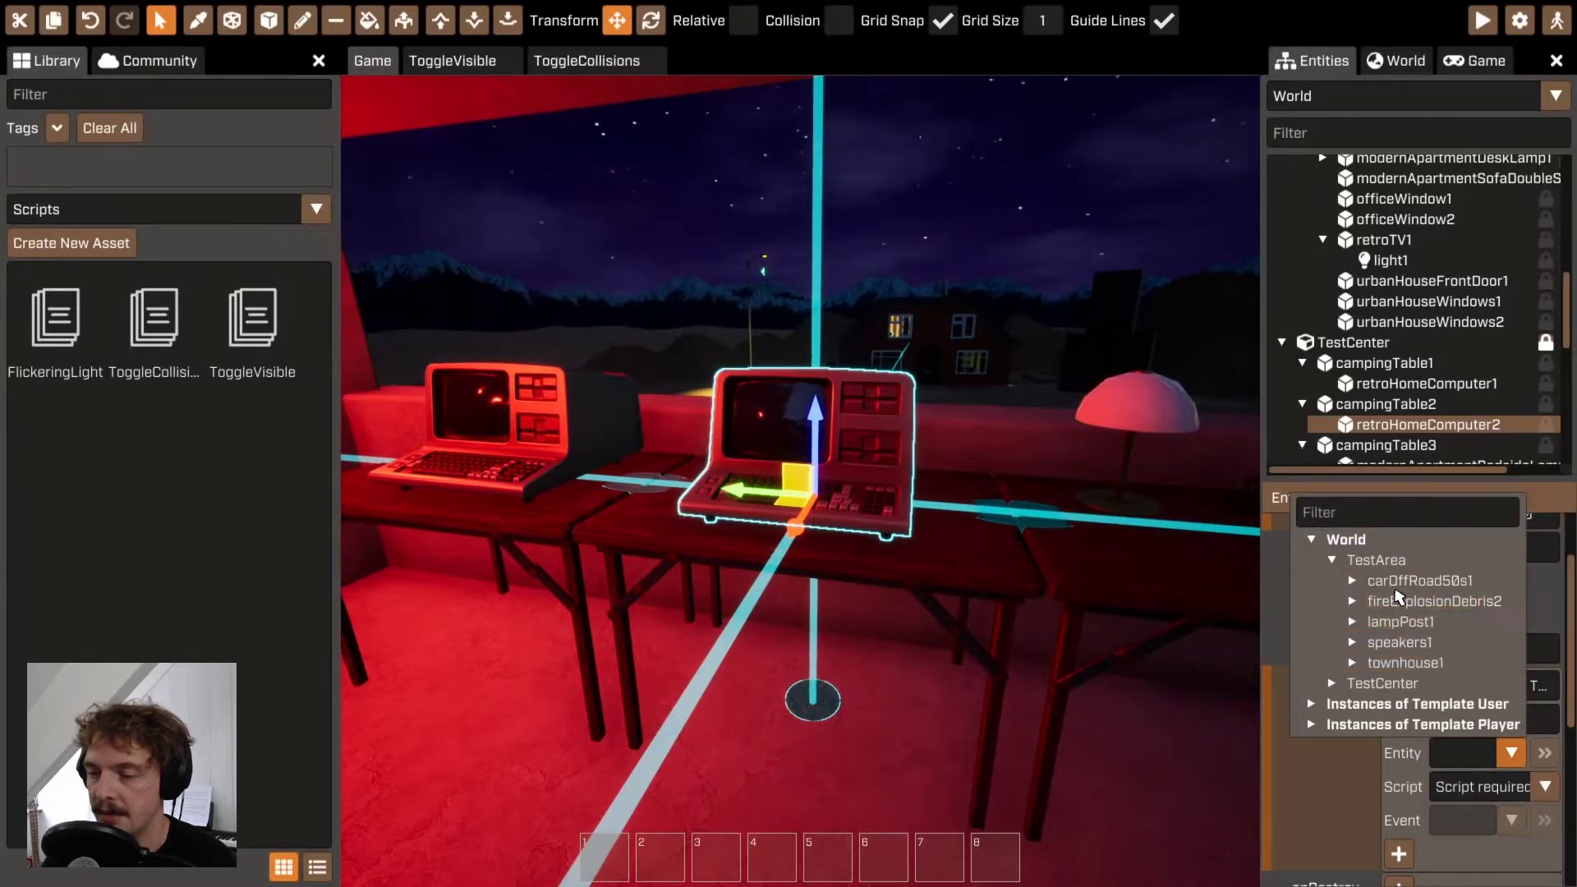
click(1404, 580)
click(1517, 784)
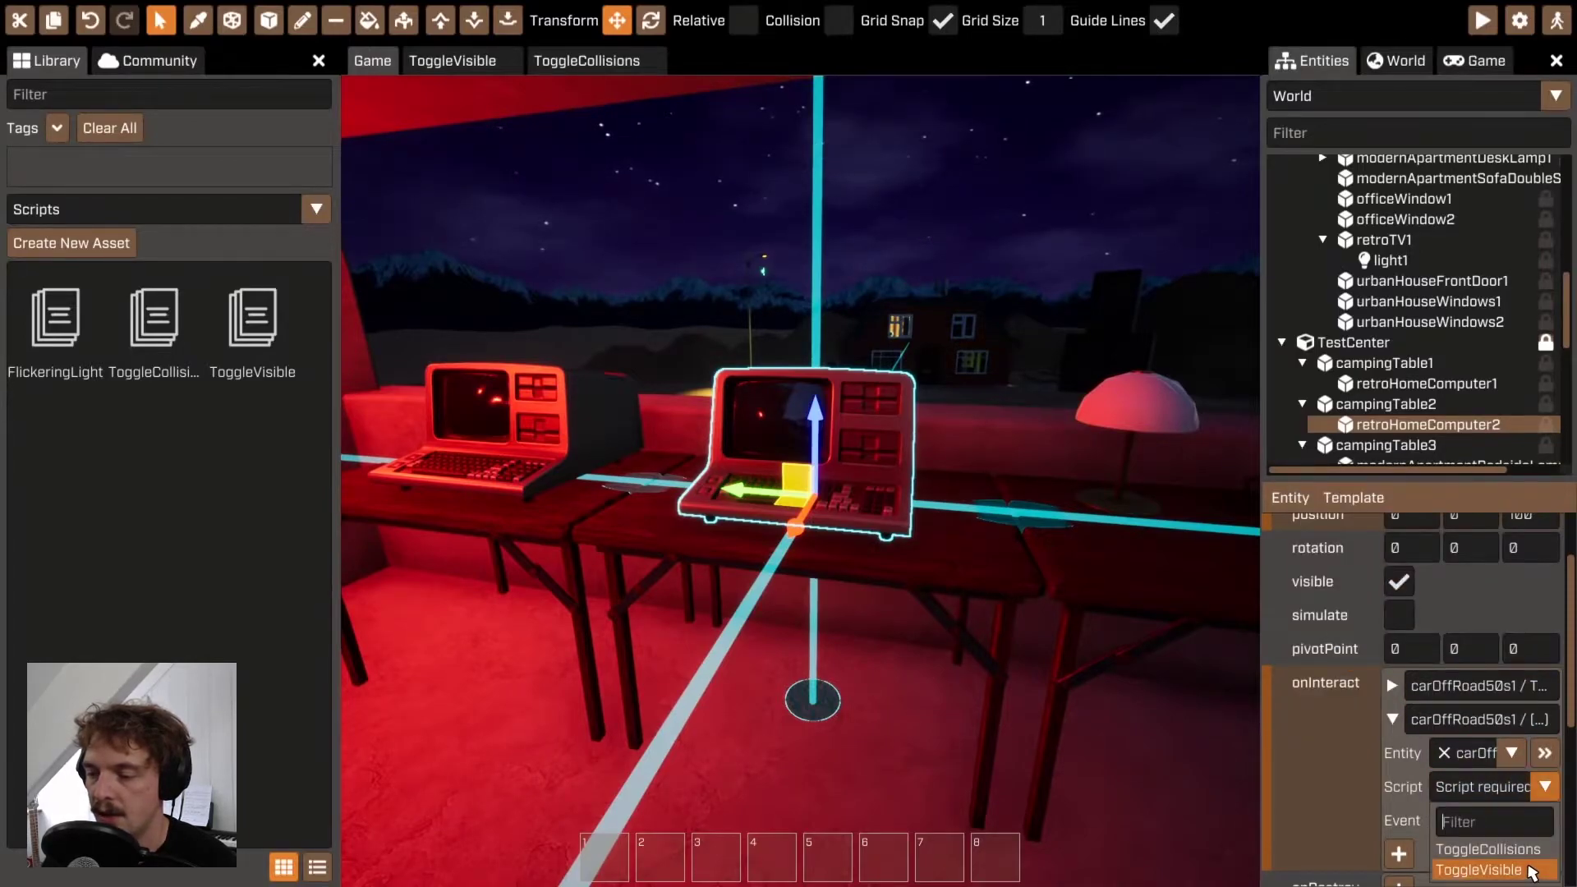
click(1486, 848)
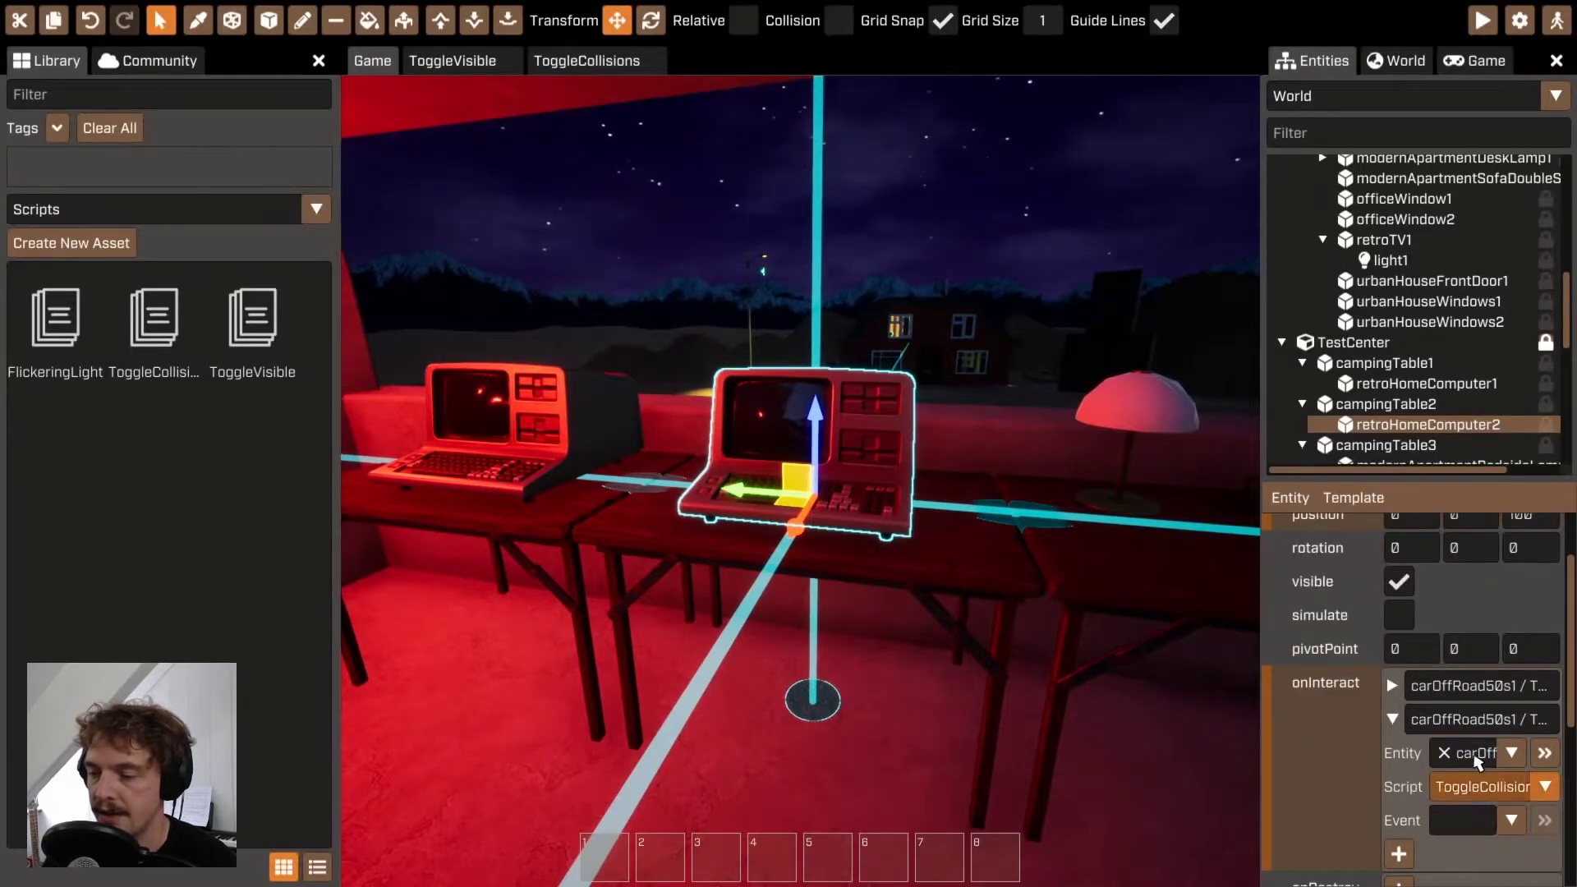
click(1513, 821)
click(1492, 835)
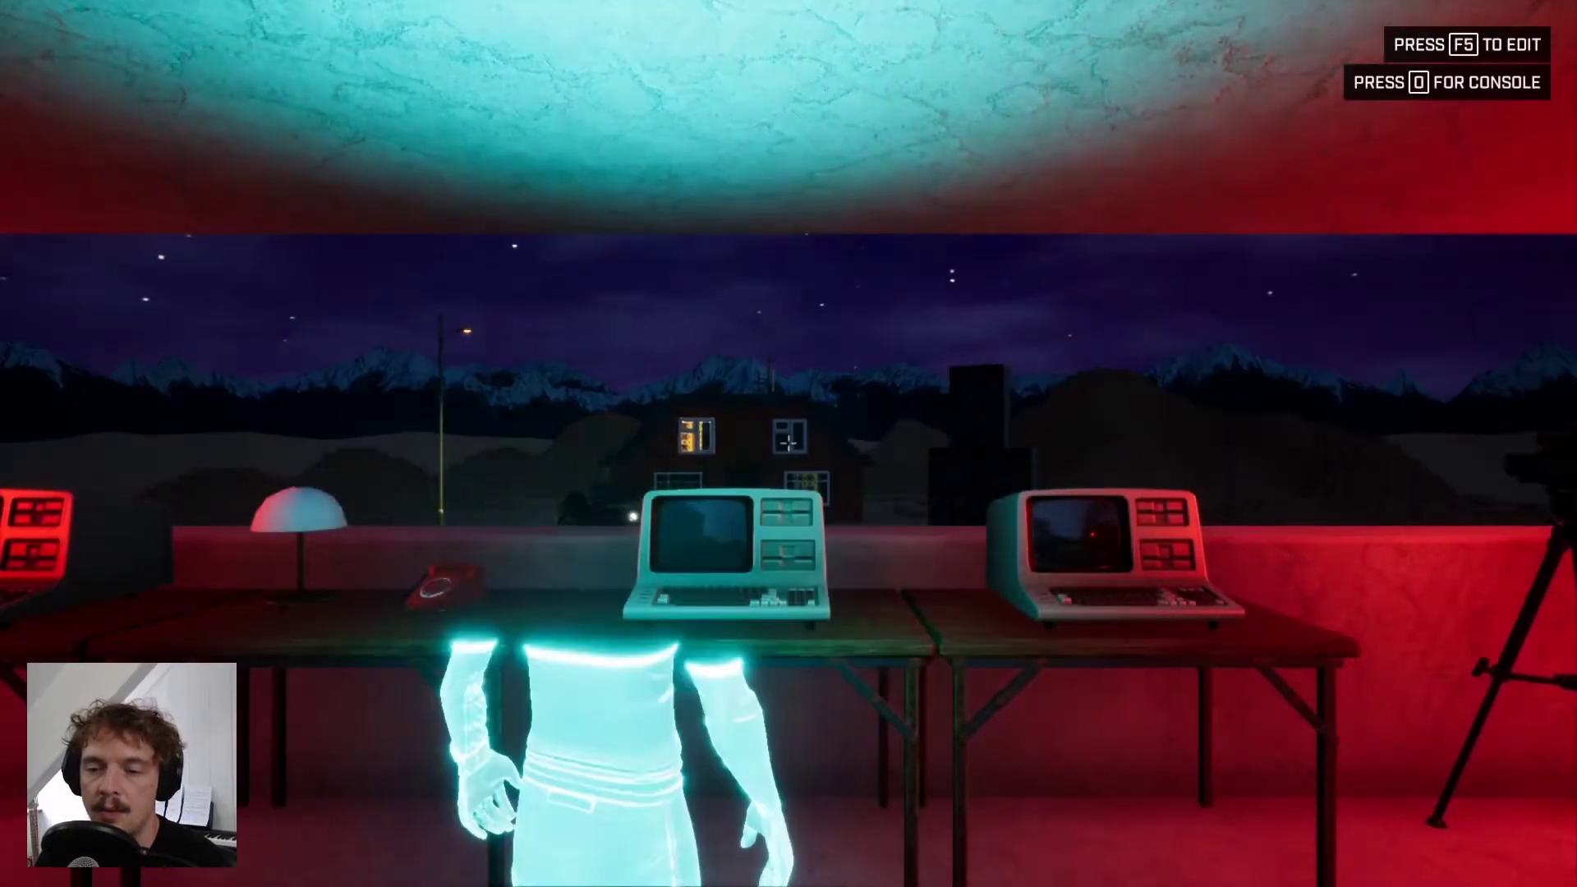
Step: Run from the red computer room outside past the lit spotlights toward the house, then return to the editor
key(w)
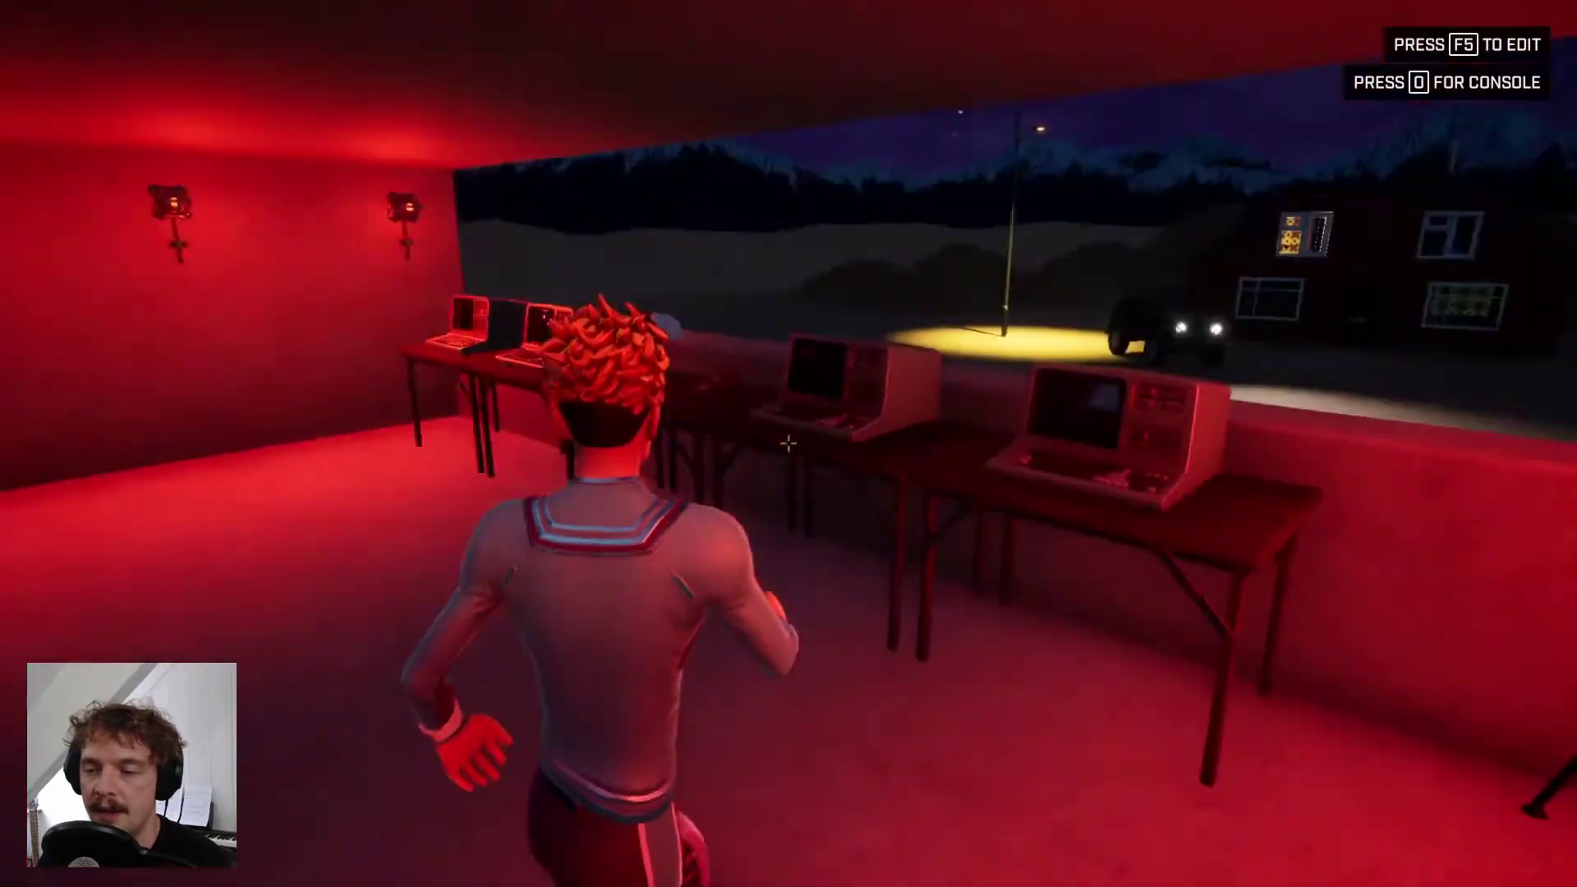
key(a)
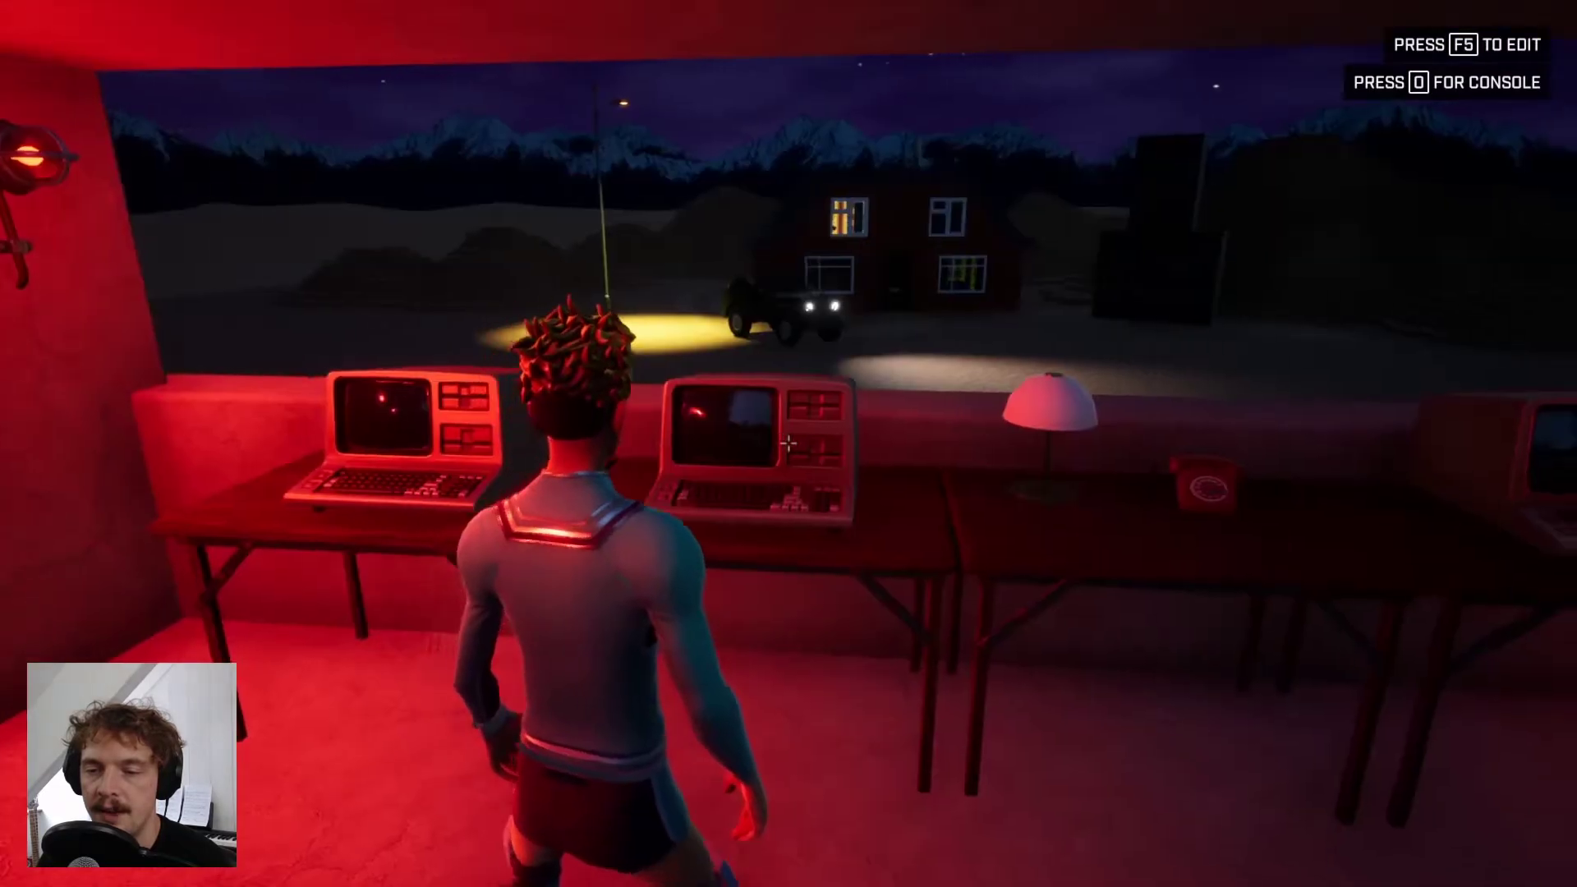
key(w)
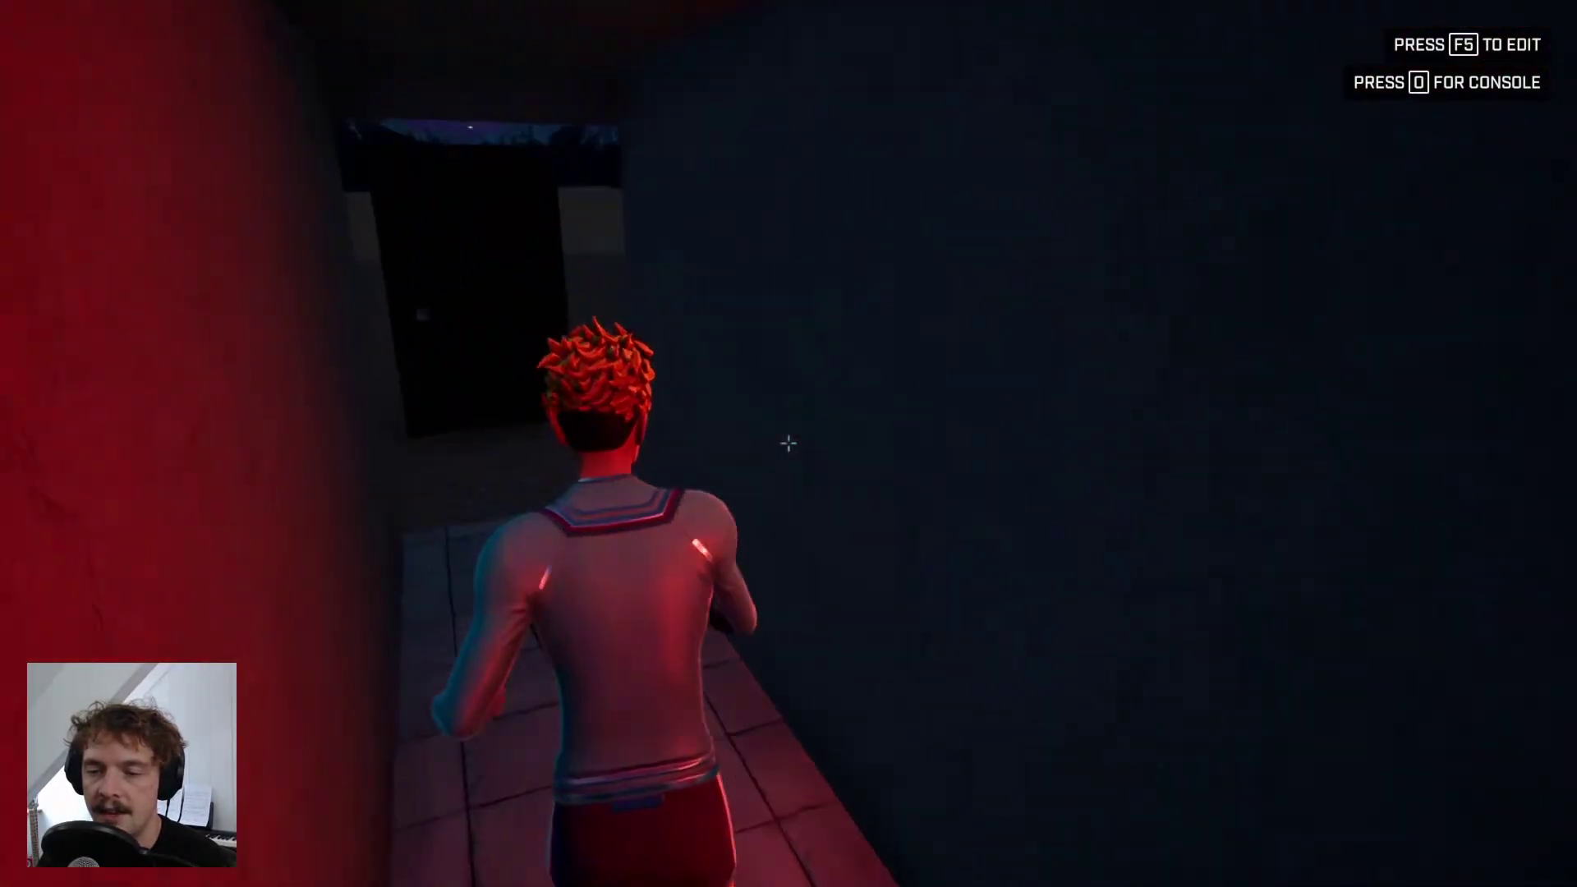
key(w)
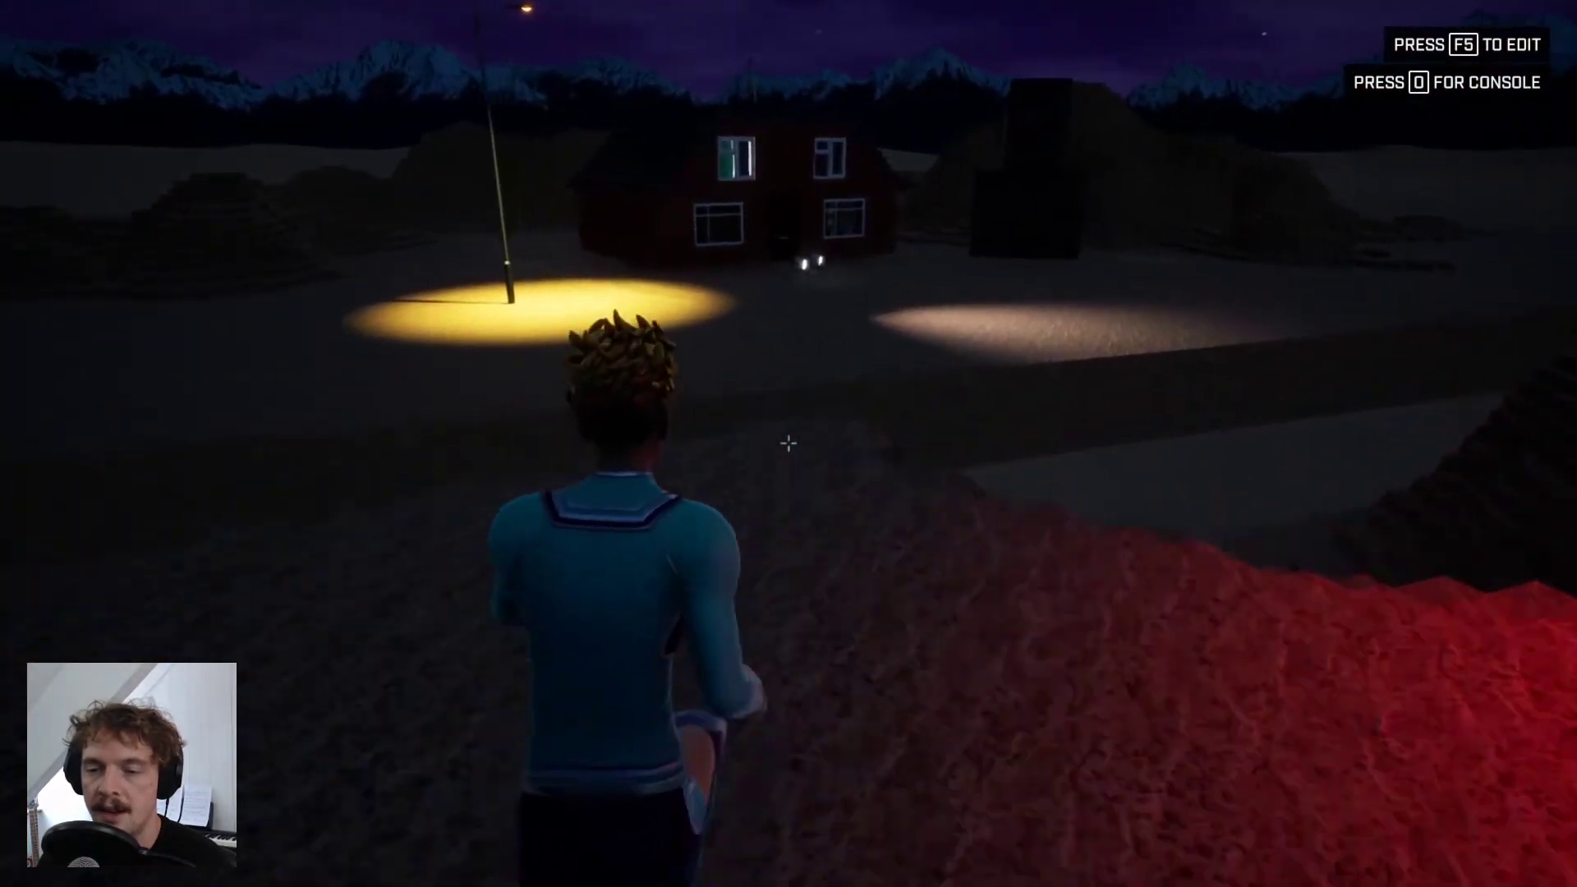
key(w)
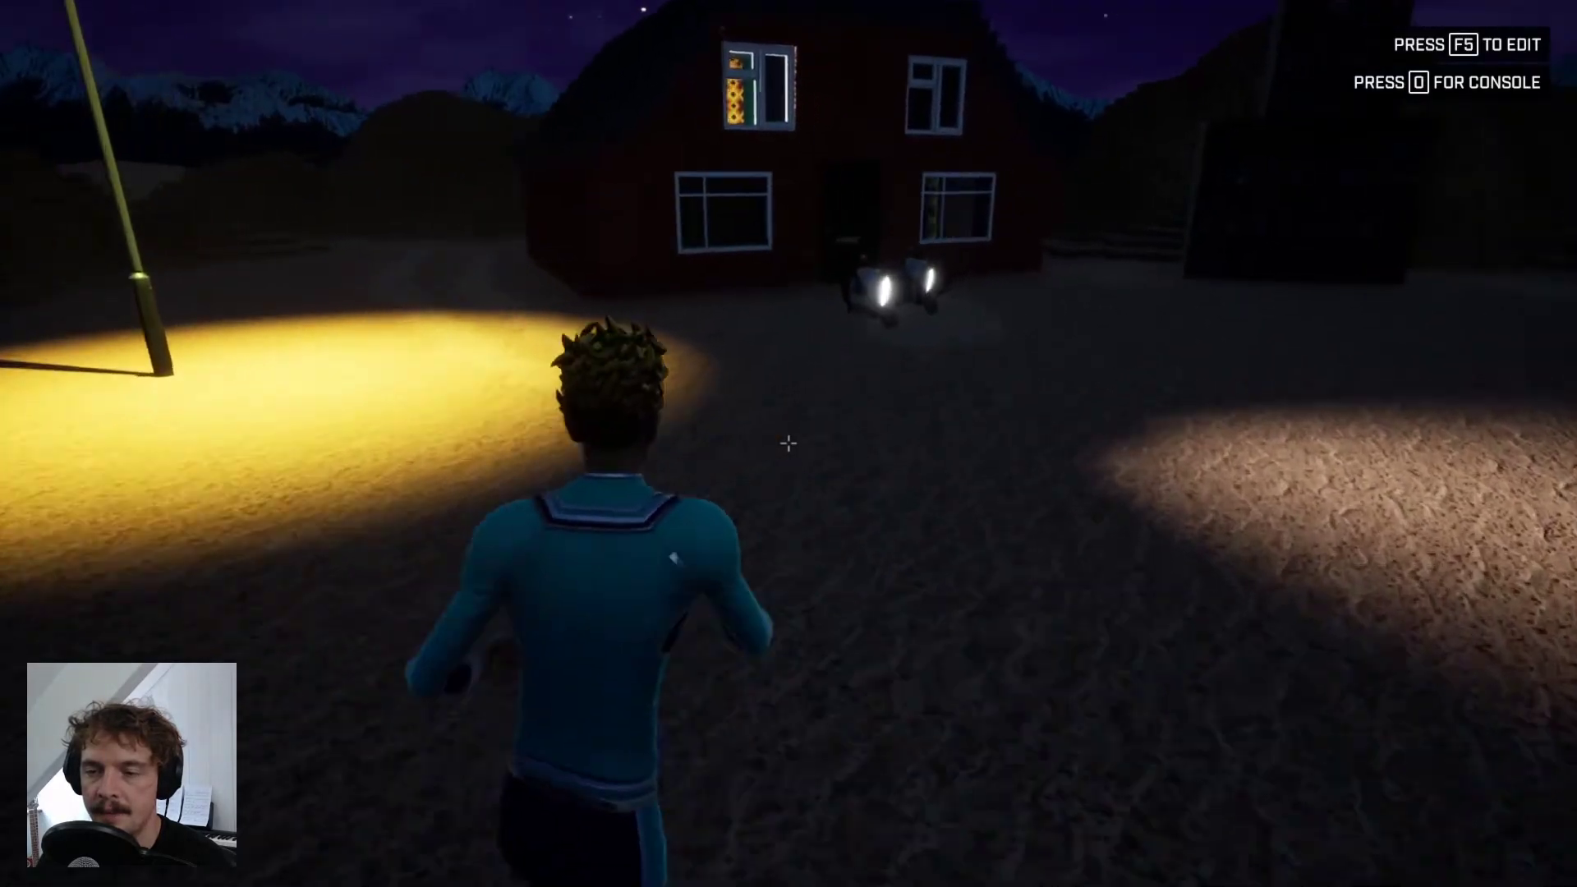
key(w)
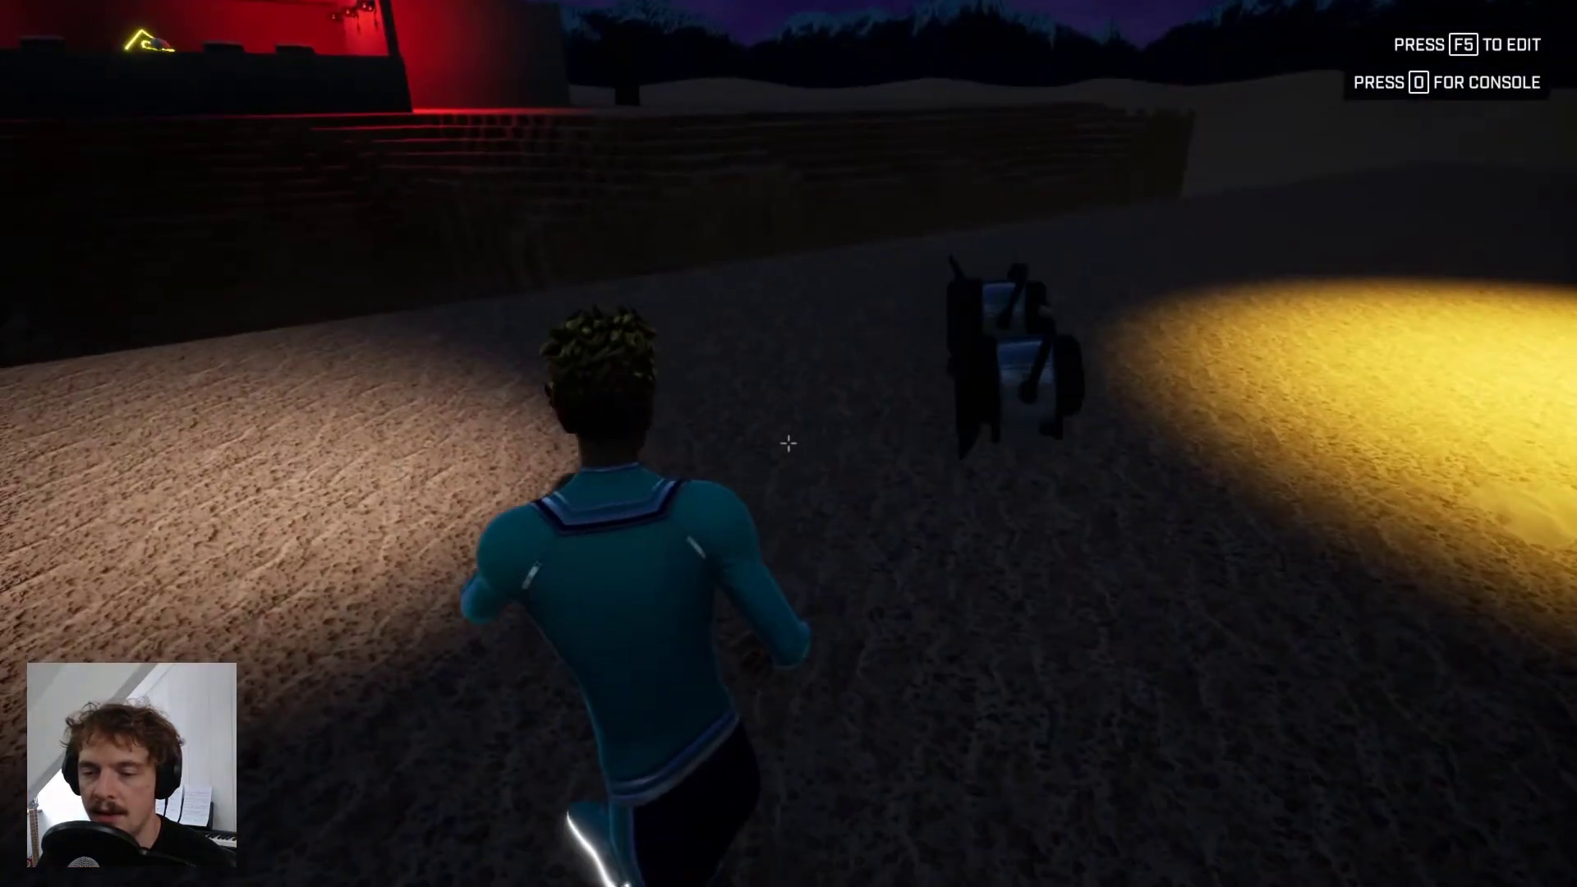
key(w)
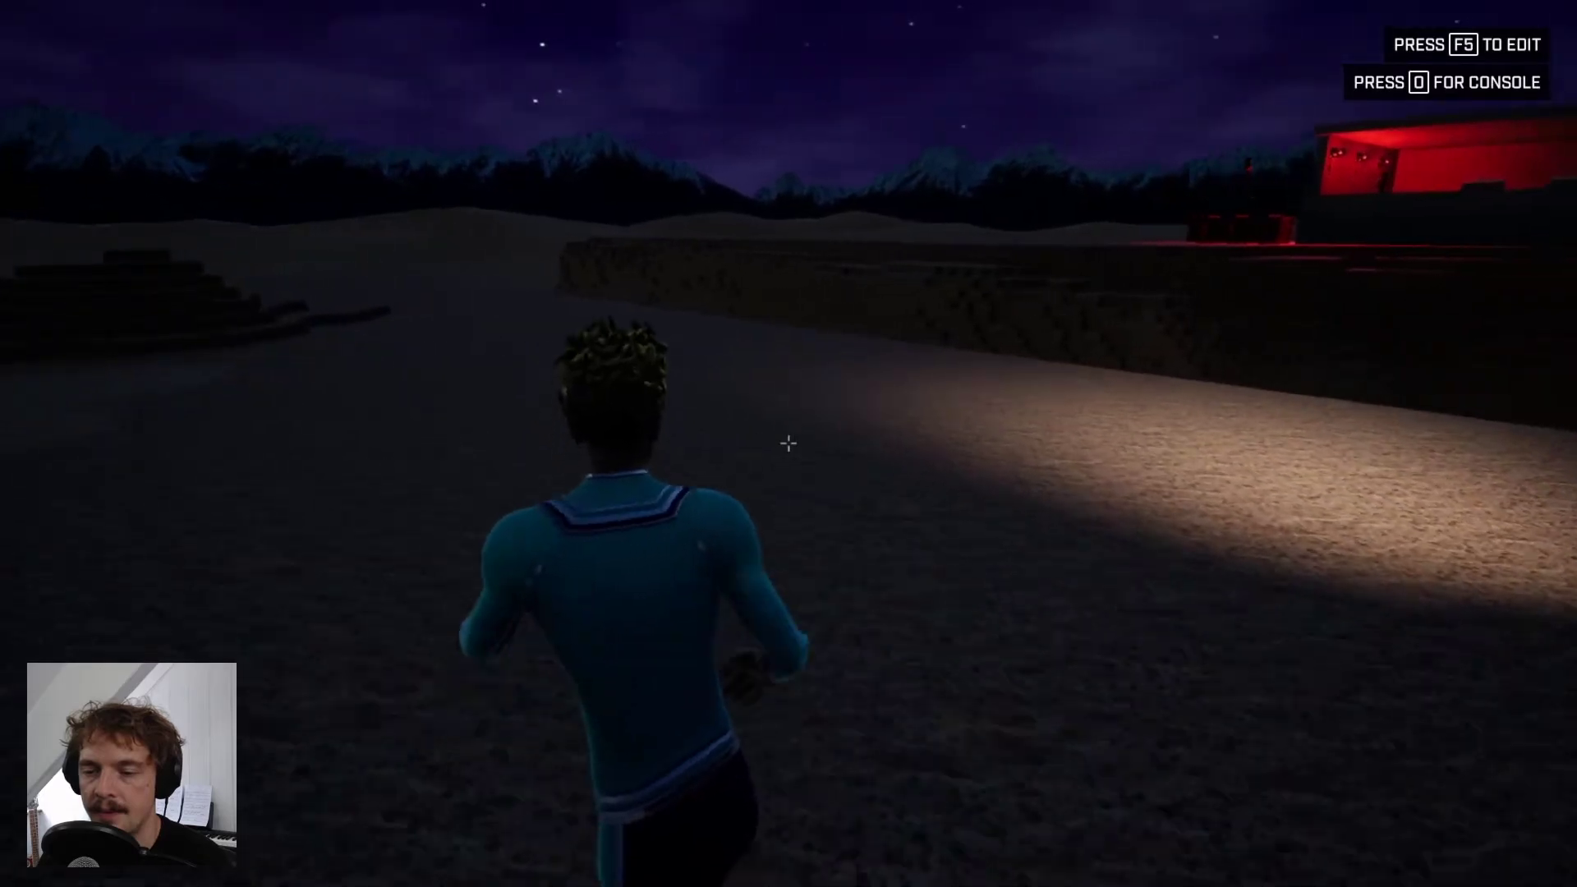
key(F5)
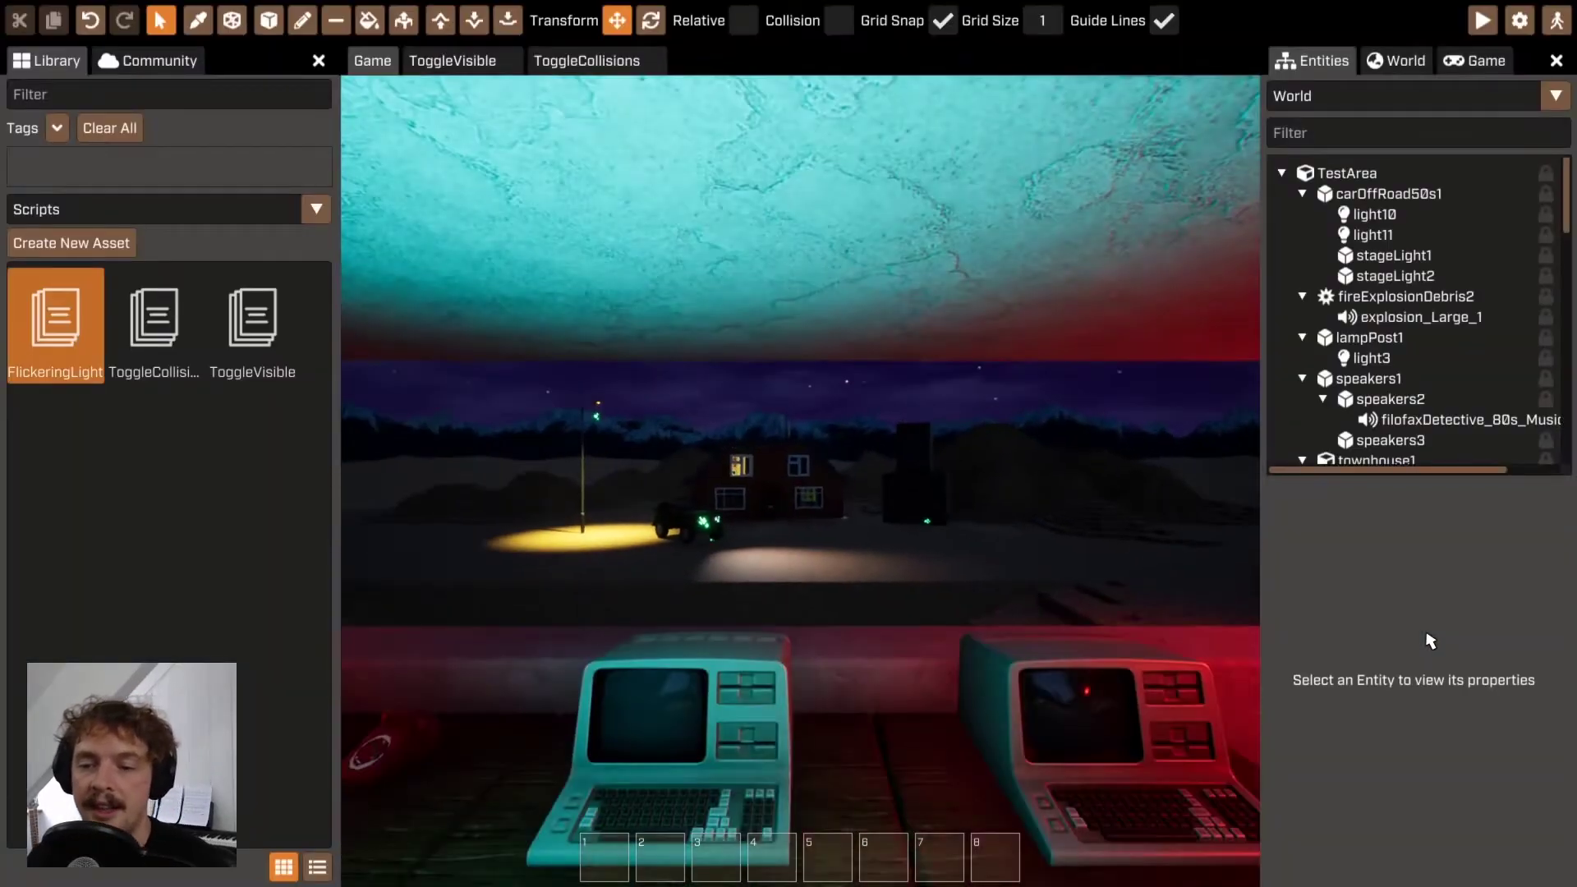
Step: Attach the ToggleVisible script to light10 and light11 under the off-road car
key(s)
right_drag(946, 550, 800, 463)
click(1441, 216)
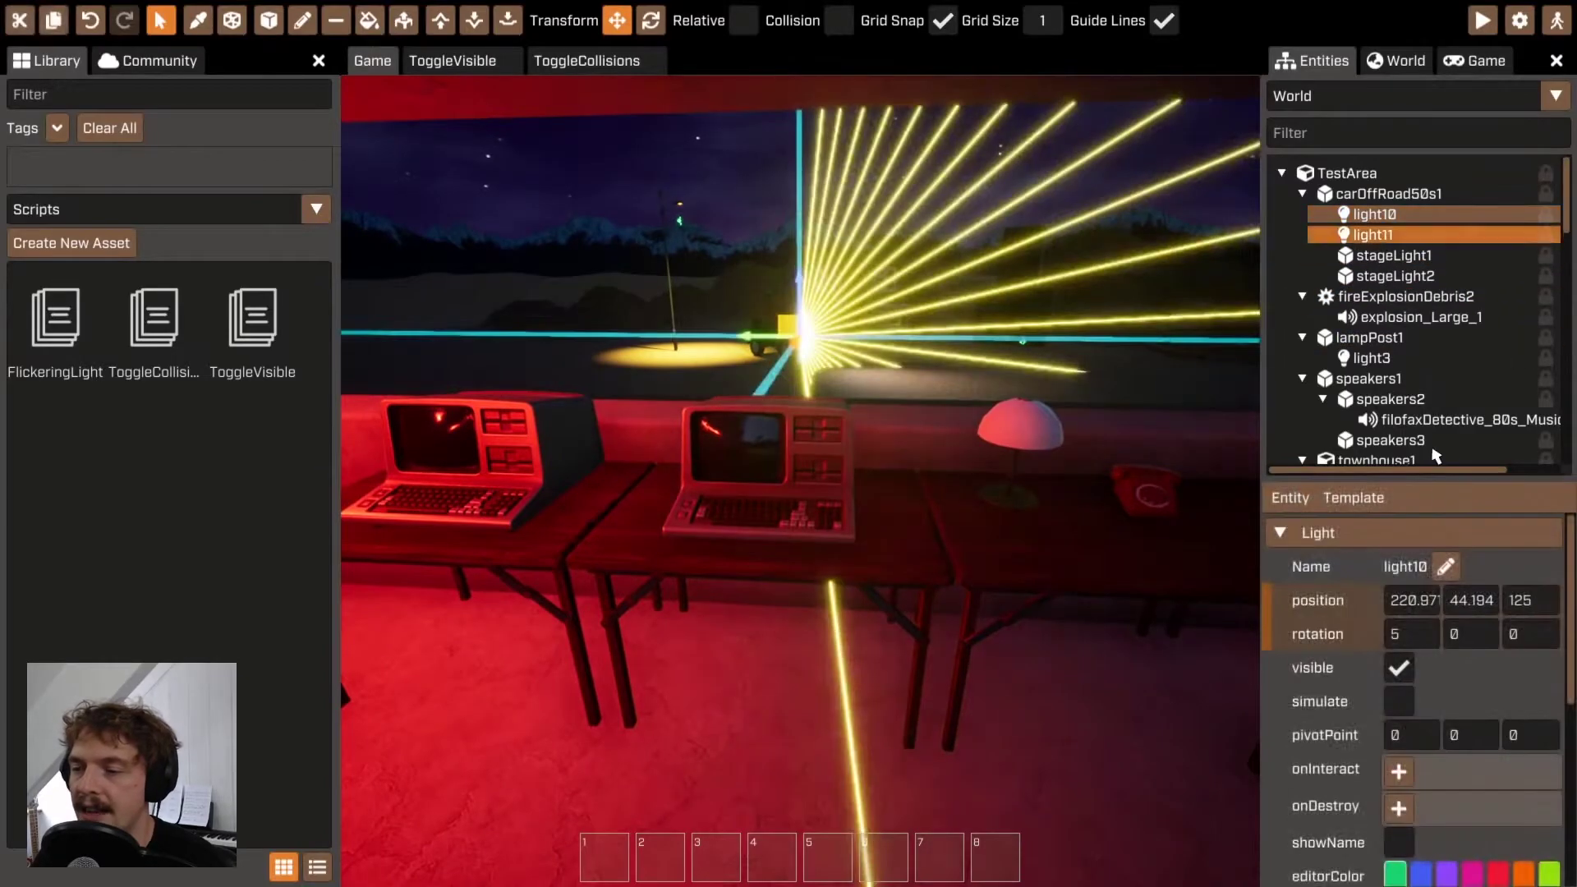
mouse_move(1509, 567)
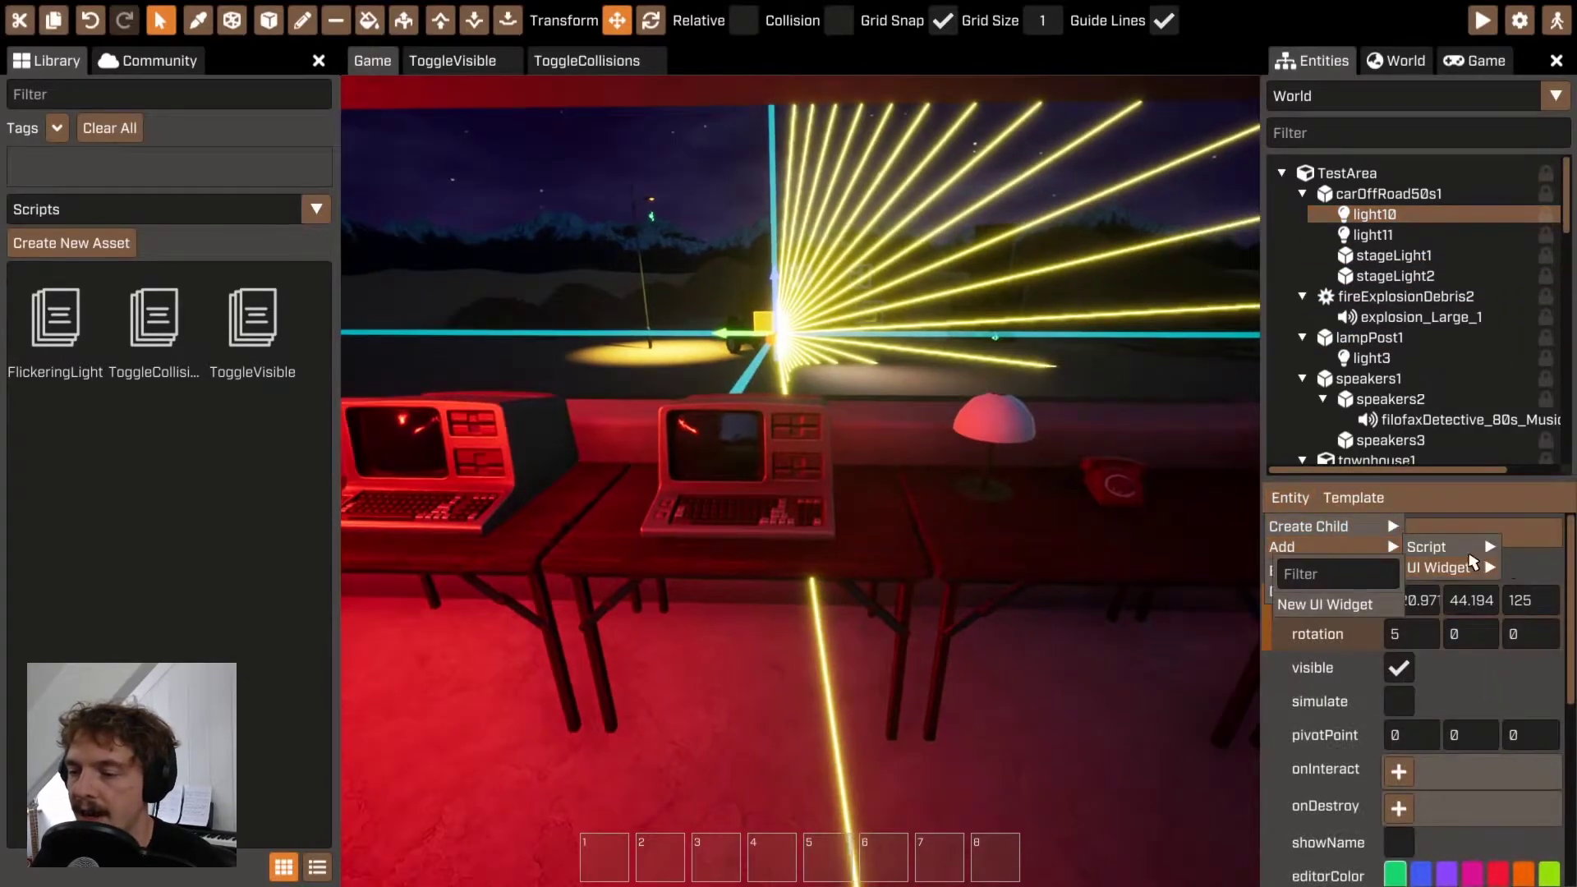
mouse_move(1427, 547)
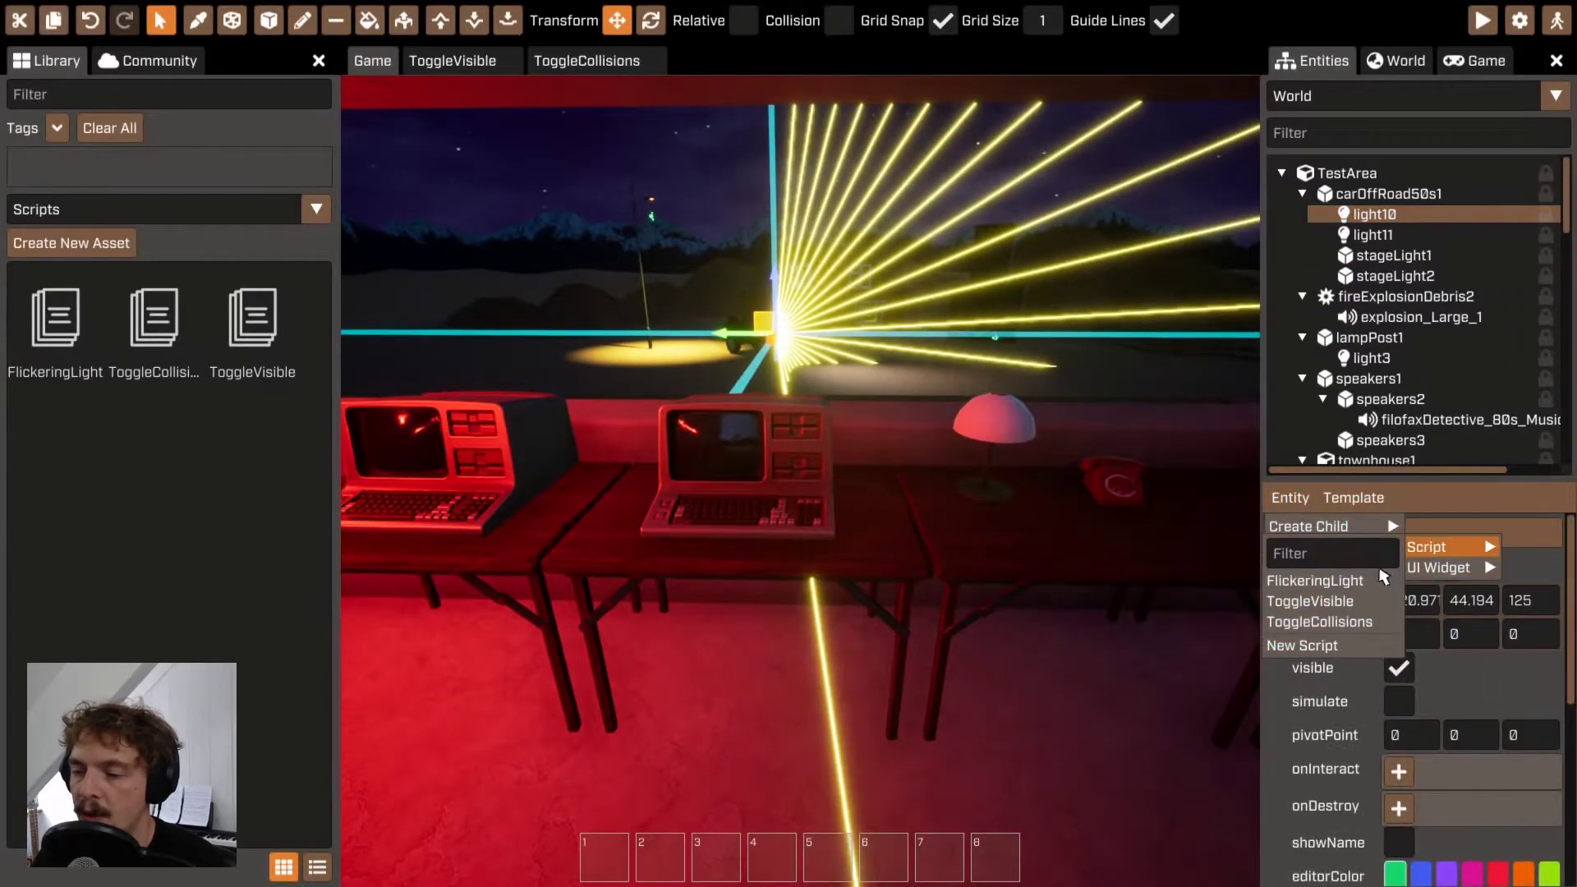
click(1313, 601)
click(1373, 234)
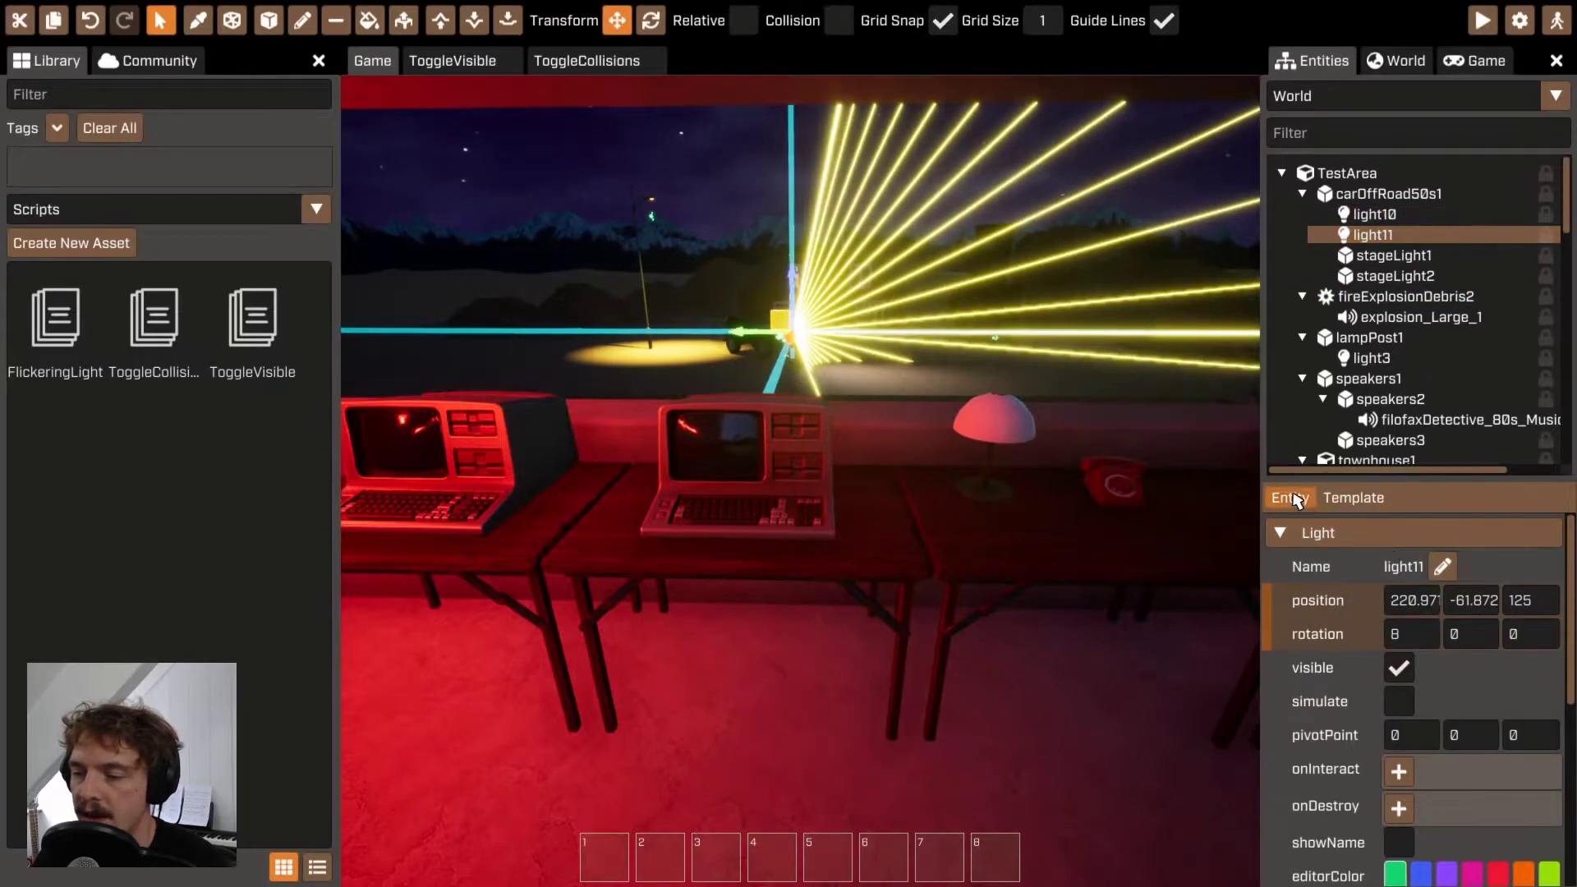
click(1295, 499)
mouse_move(1313, 547)
mouse_move(1439, 568)
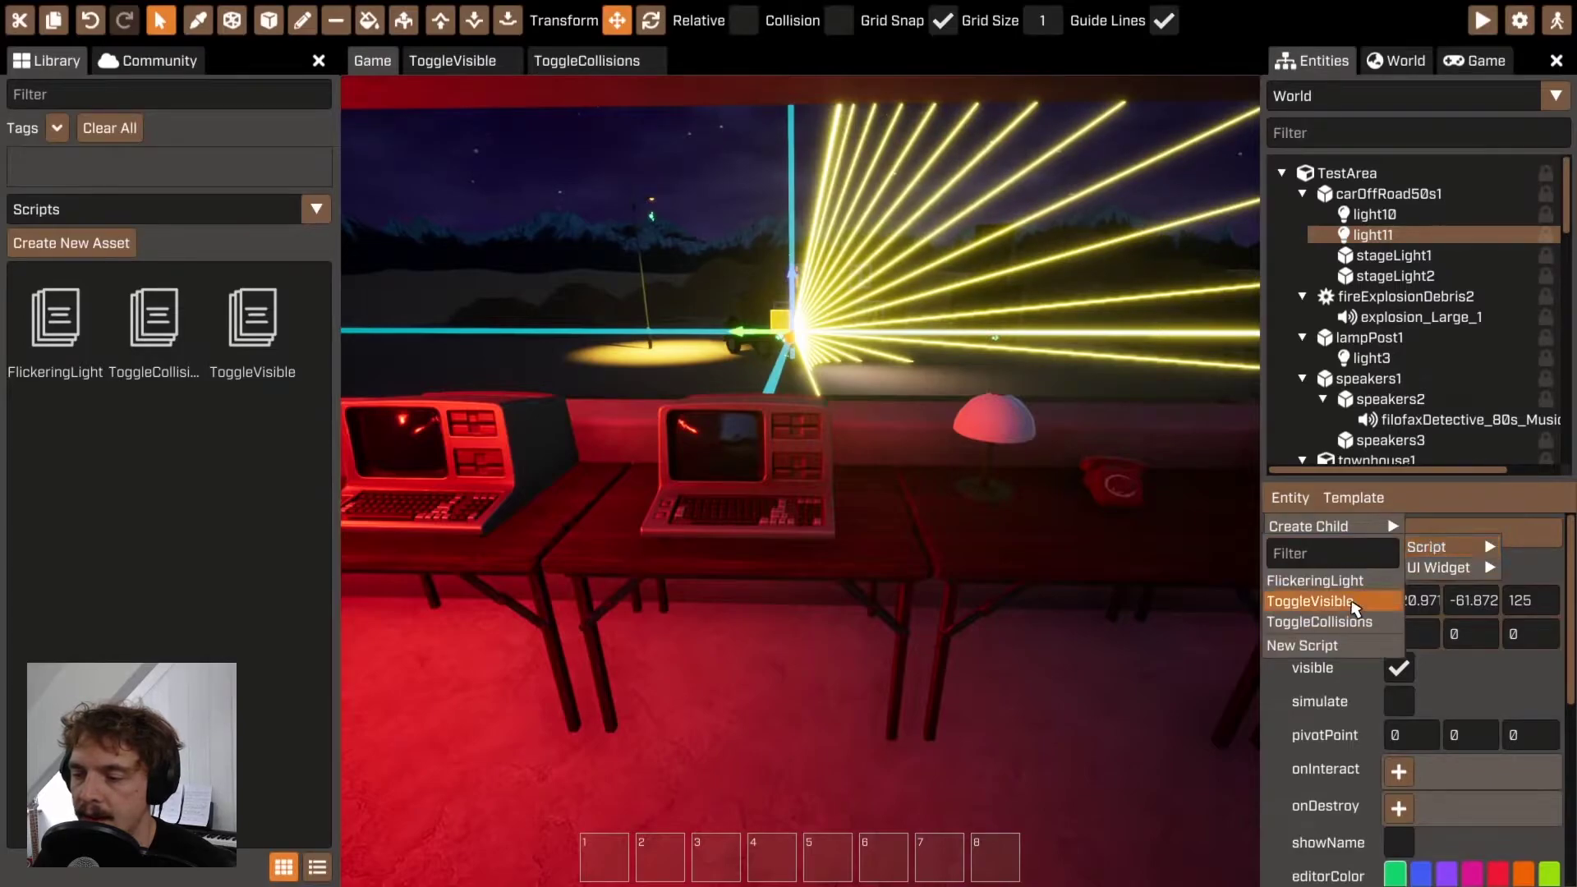
click(1314, 602)
Step: Add the ToggleVisible and ToggleCollisions scripts to stageLight1
click(1394, 256)
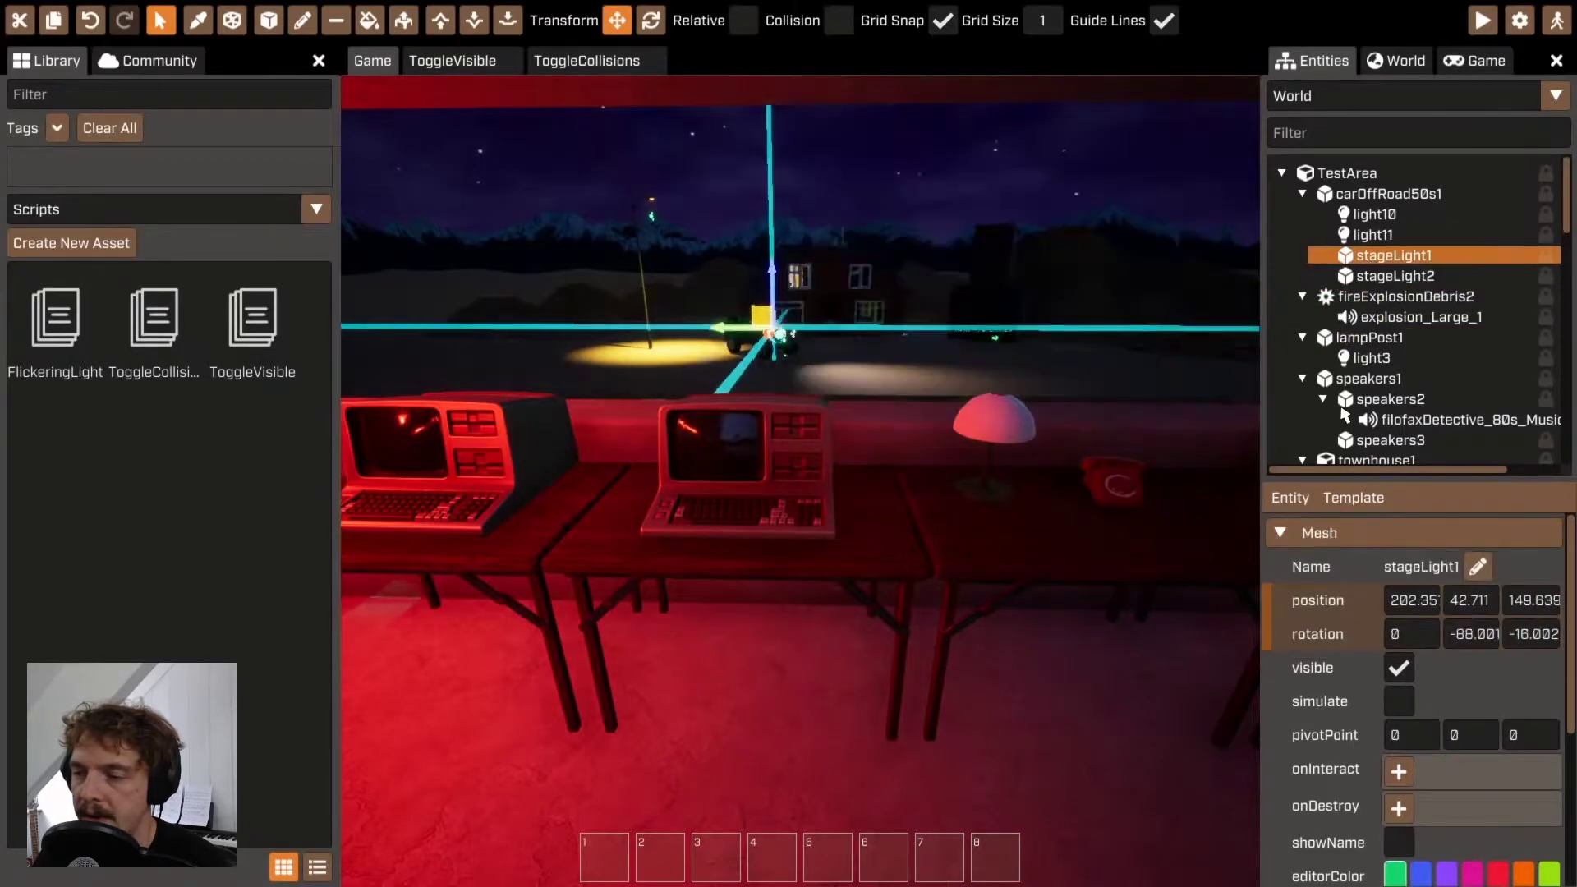
click(1290, 497)
mouse_move(1314, 547)
mouse_move(1465, 549)
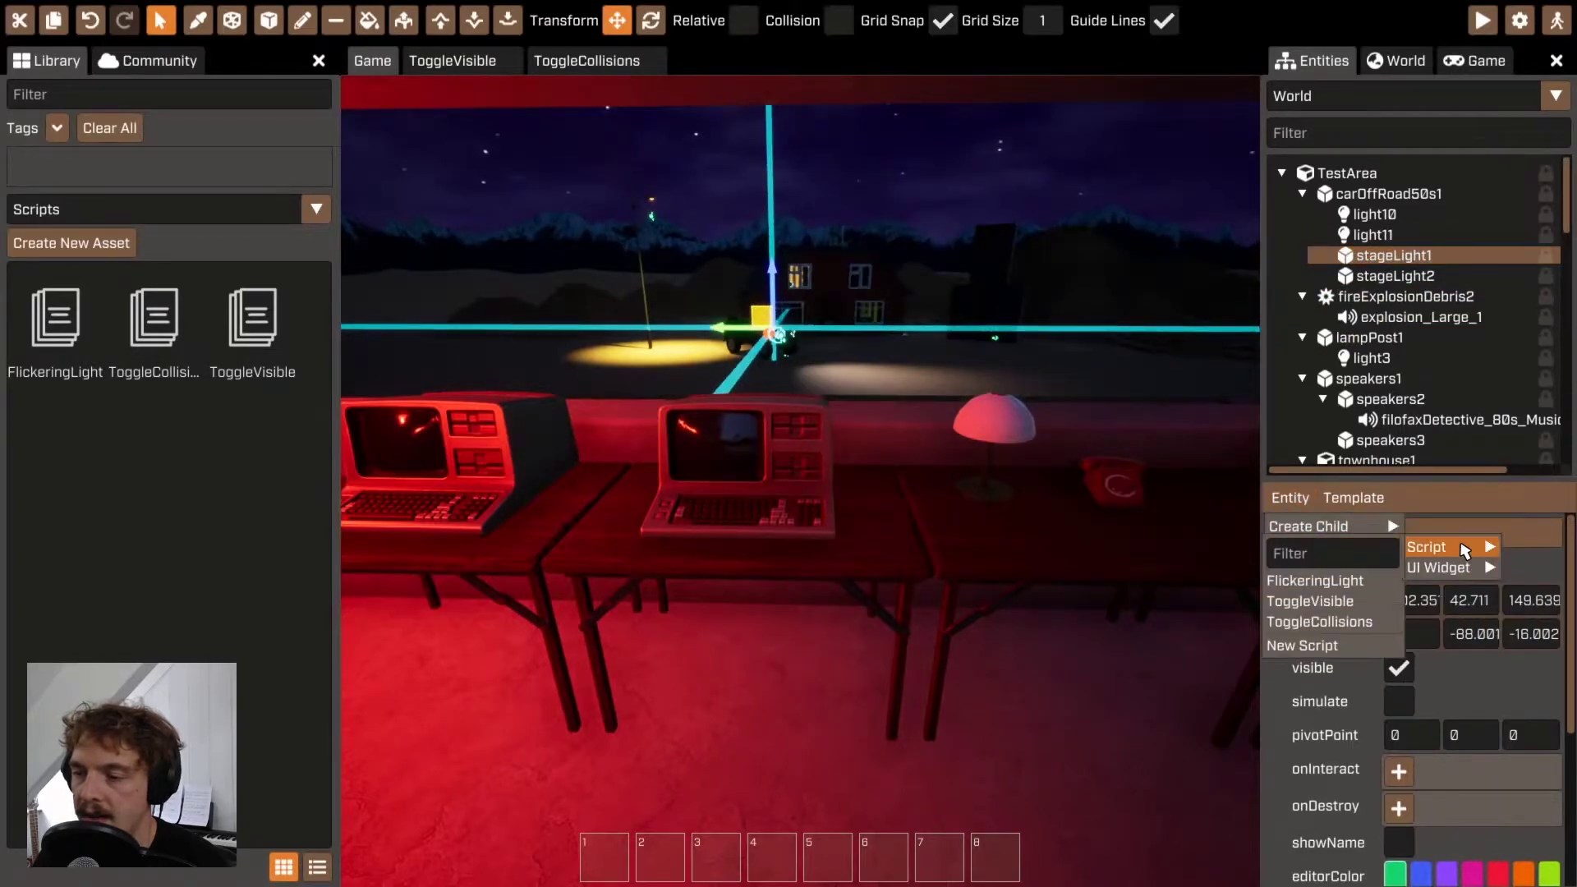
click(1350, 600)
click(1289, 497)
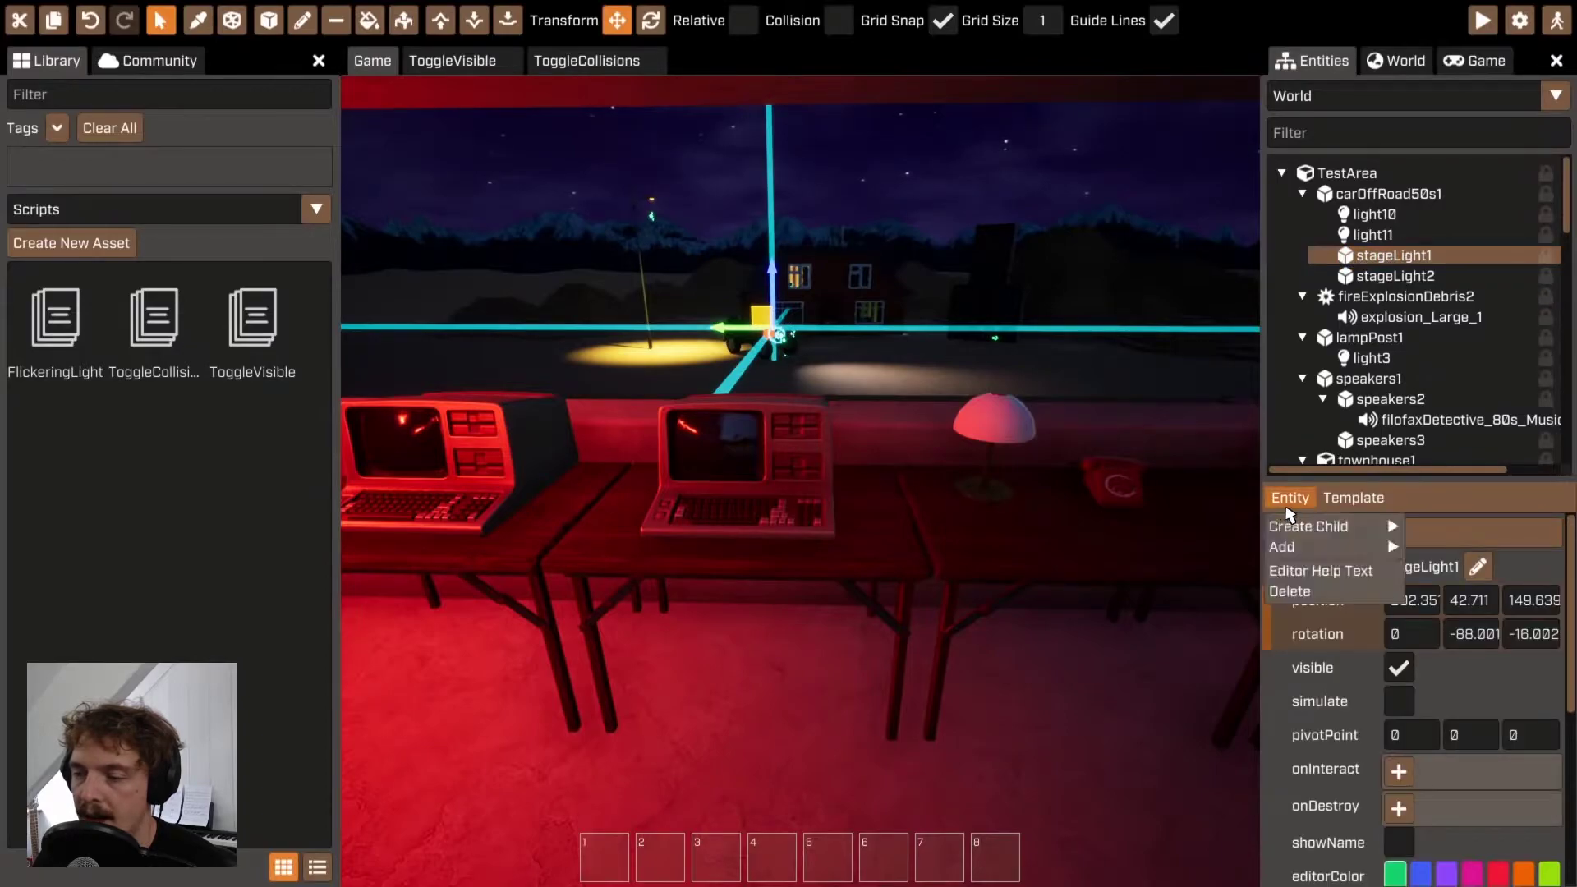
mouse_move(1330, 545)
mouse_move(1445, 546)
click(1353, 621)
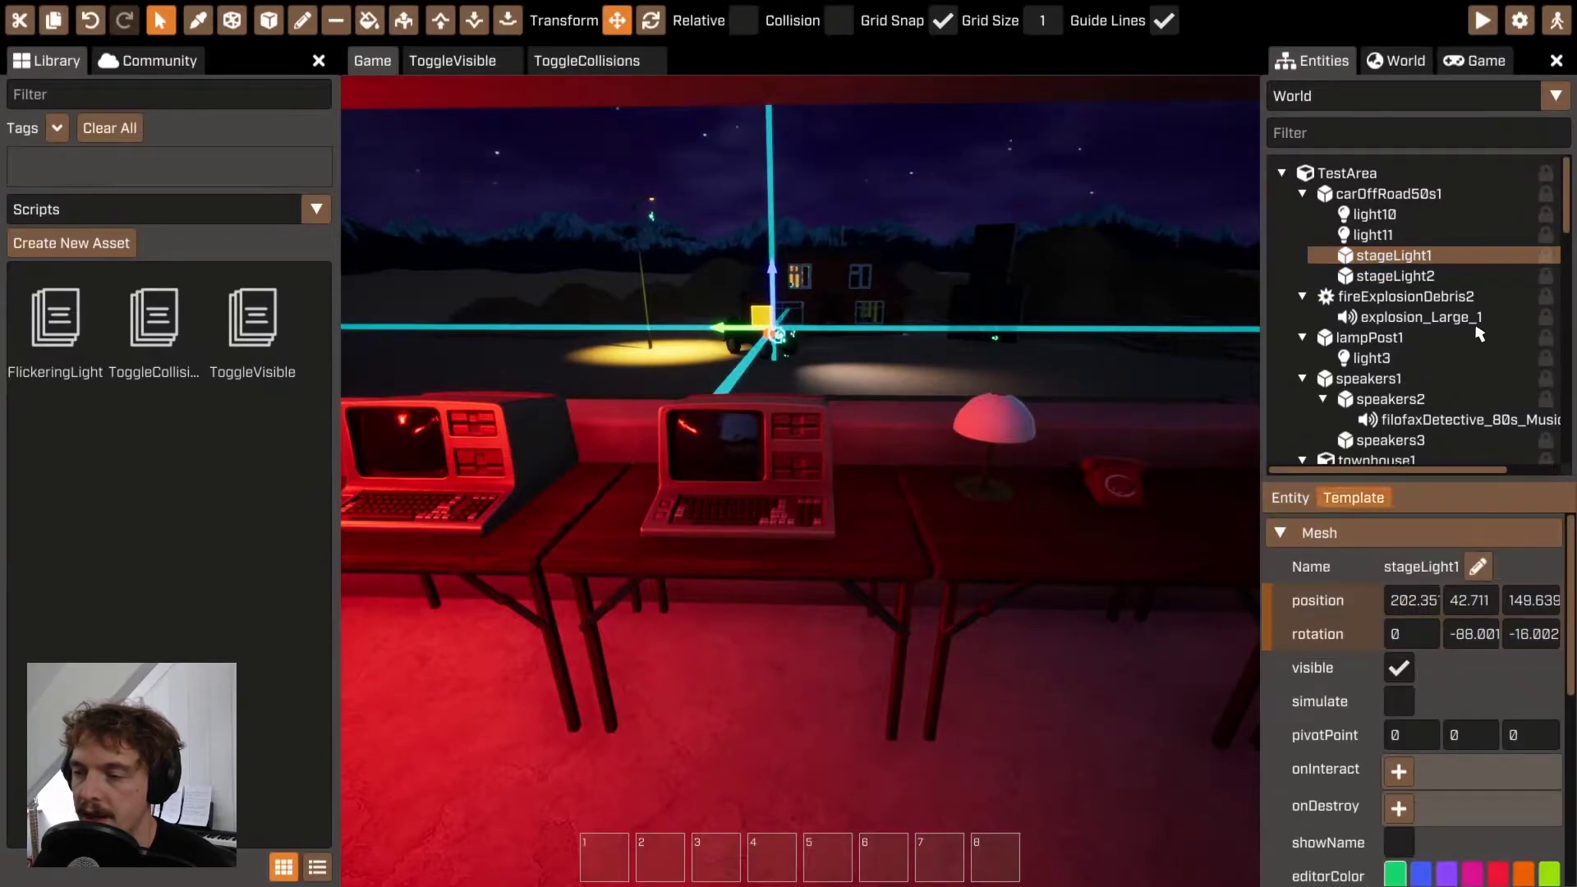
Step: Attach a toggle script to stageLight2
click(1388, 275)
click(1291, 498)
mouse_move(1331, 546)
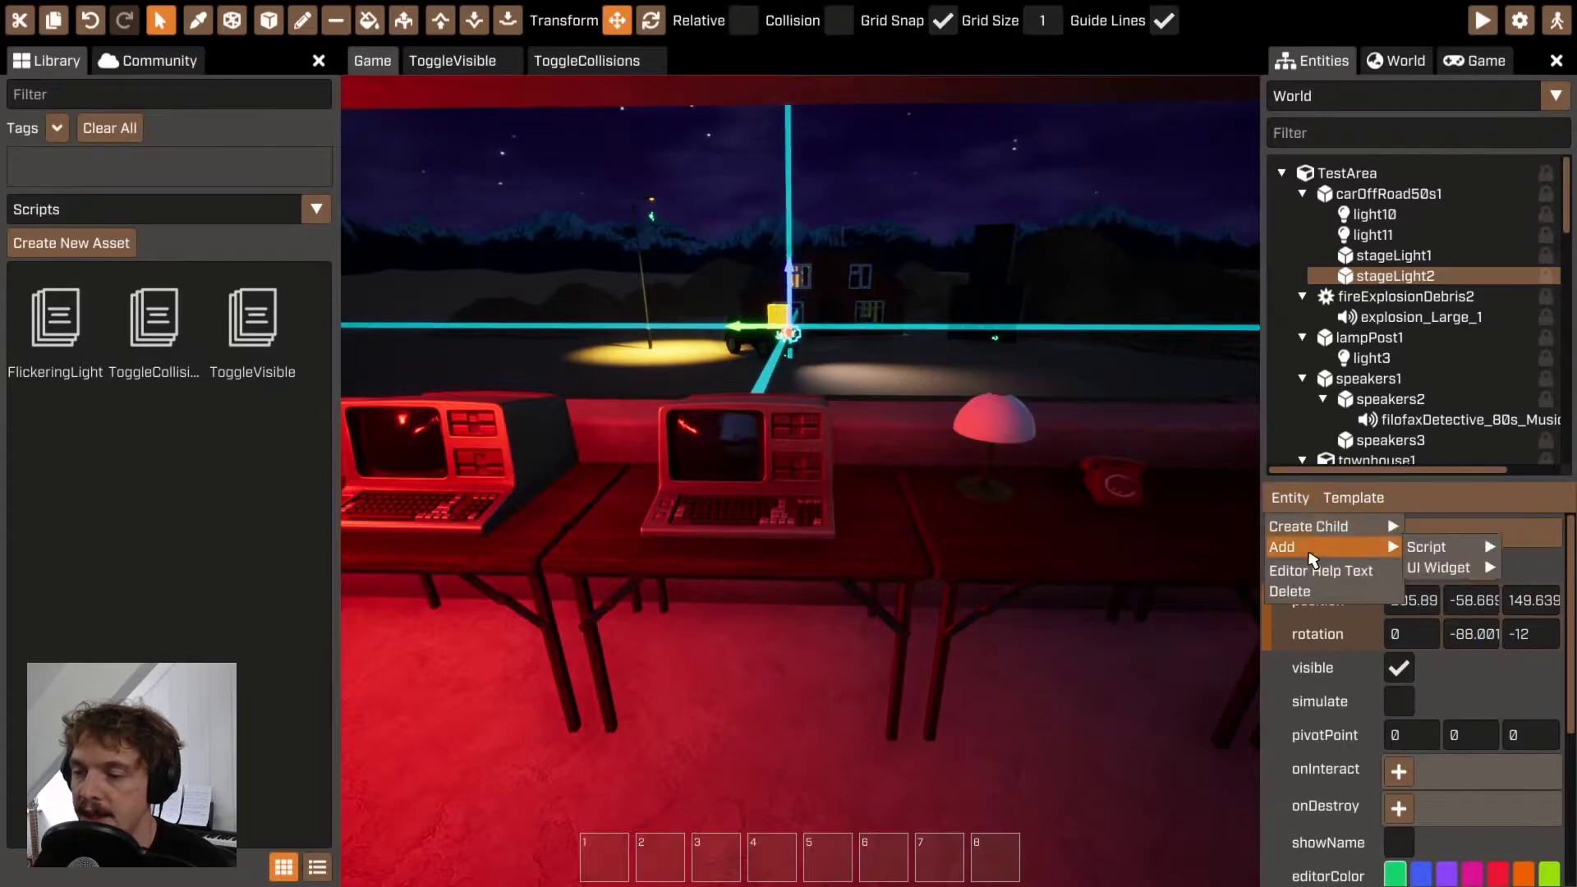
mouse_move(1459, 552)
click(1359, 623)
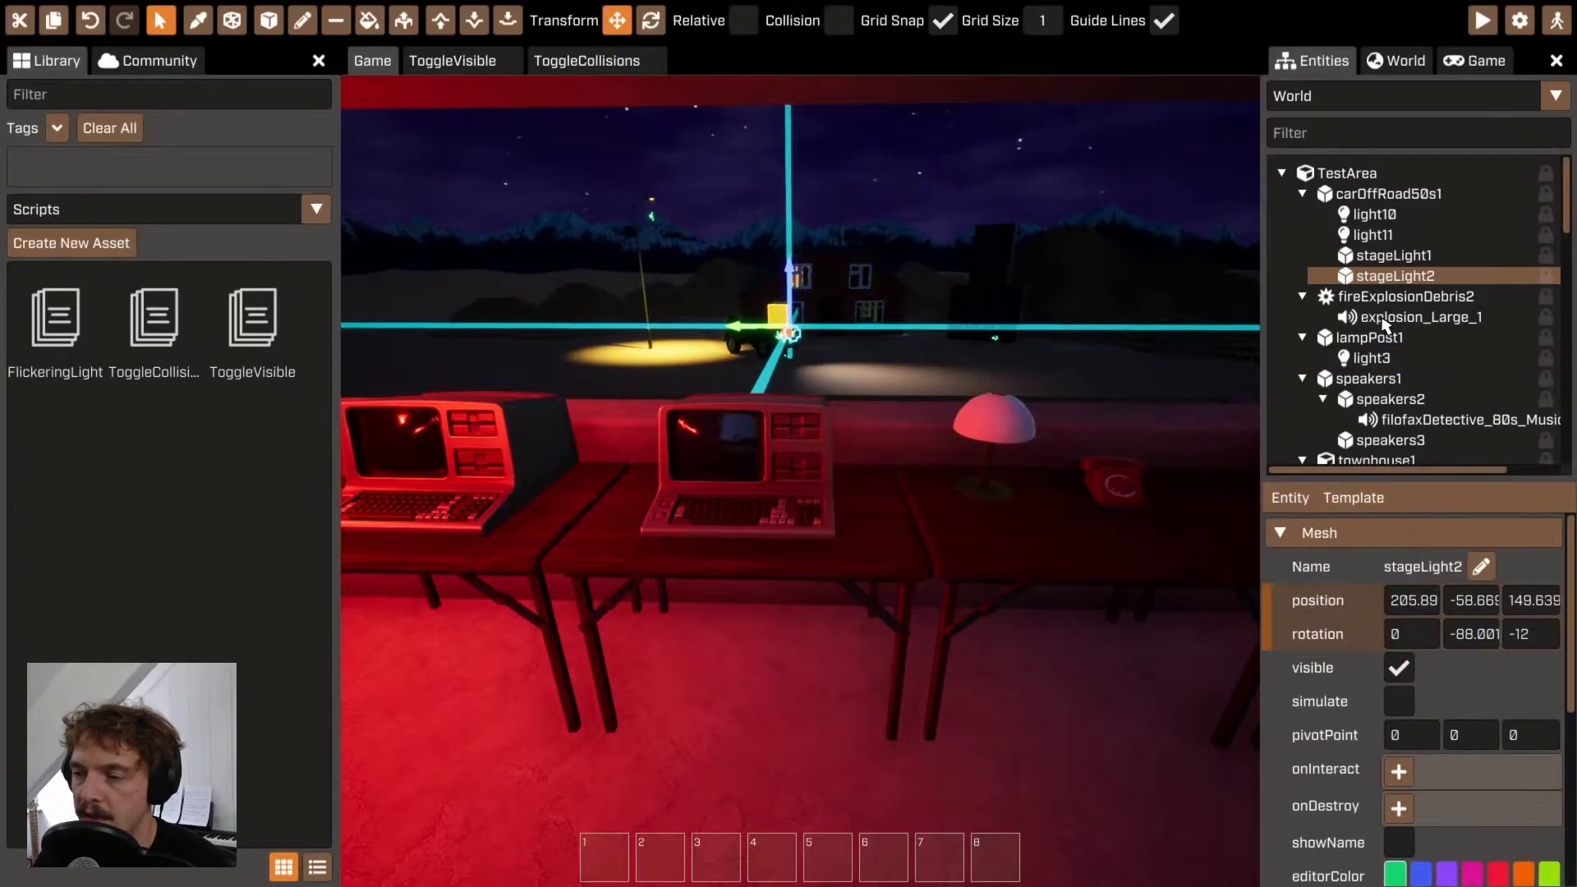
click(1277, 502)
mouse_move(1330, 546)
mouse_move(1421, 546)
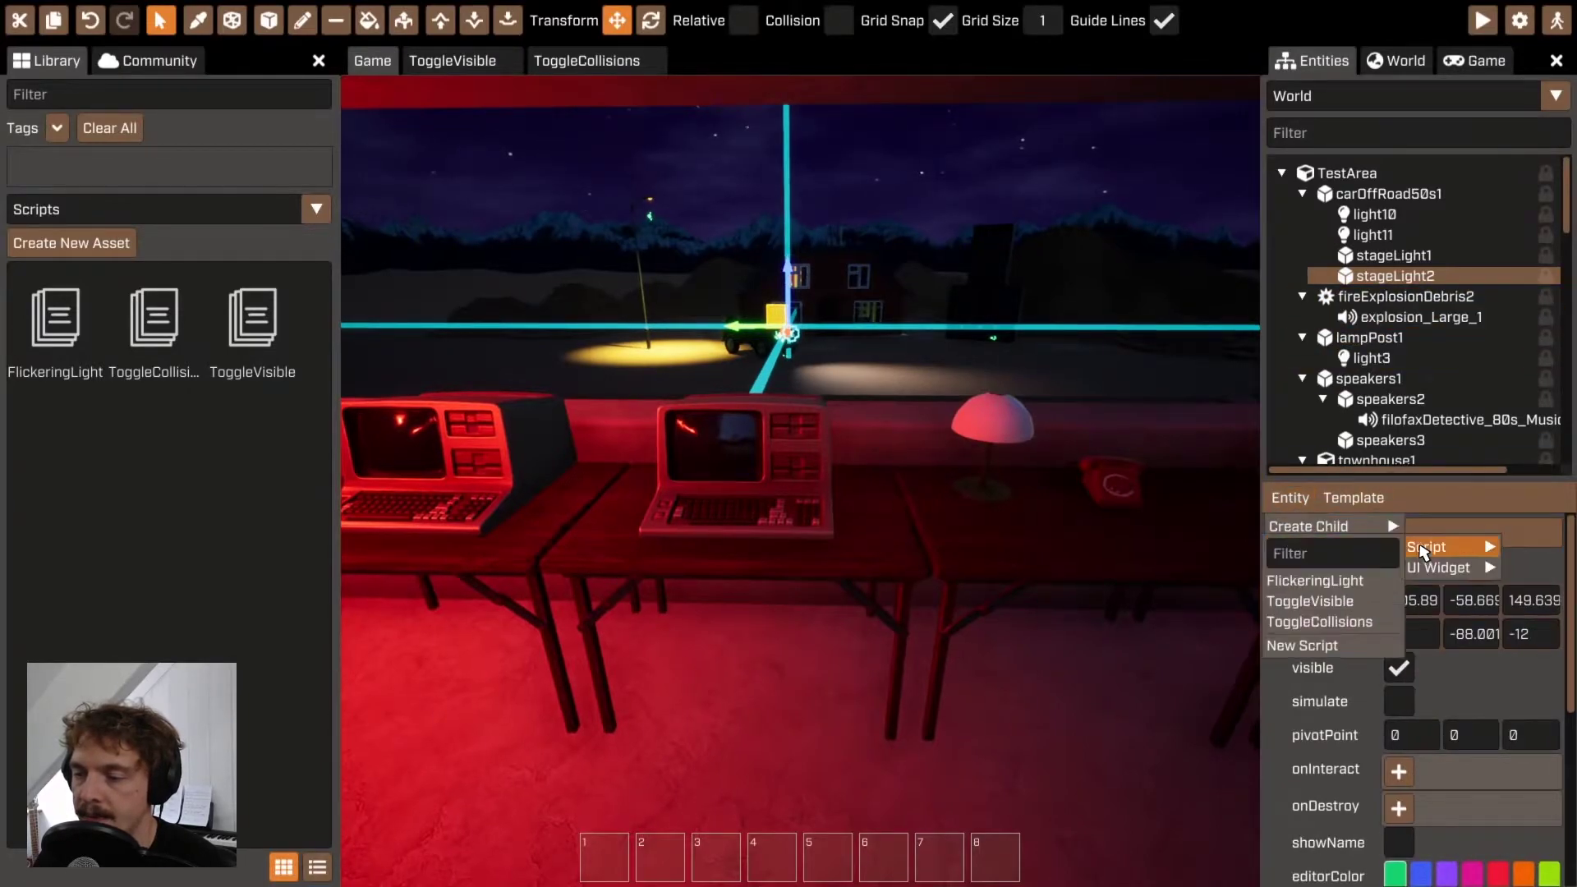
click(1355, 623)
Step: Select the middle retro computer and add an onInteract entry targeting light10
right_drag(880, 642, 799, 462)
key(w)
click(659, 454)
scroll(1423, 698, down, 2)
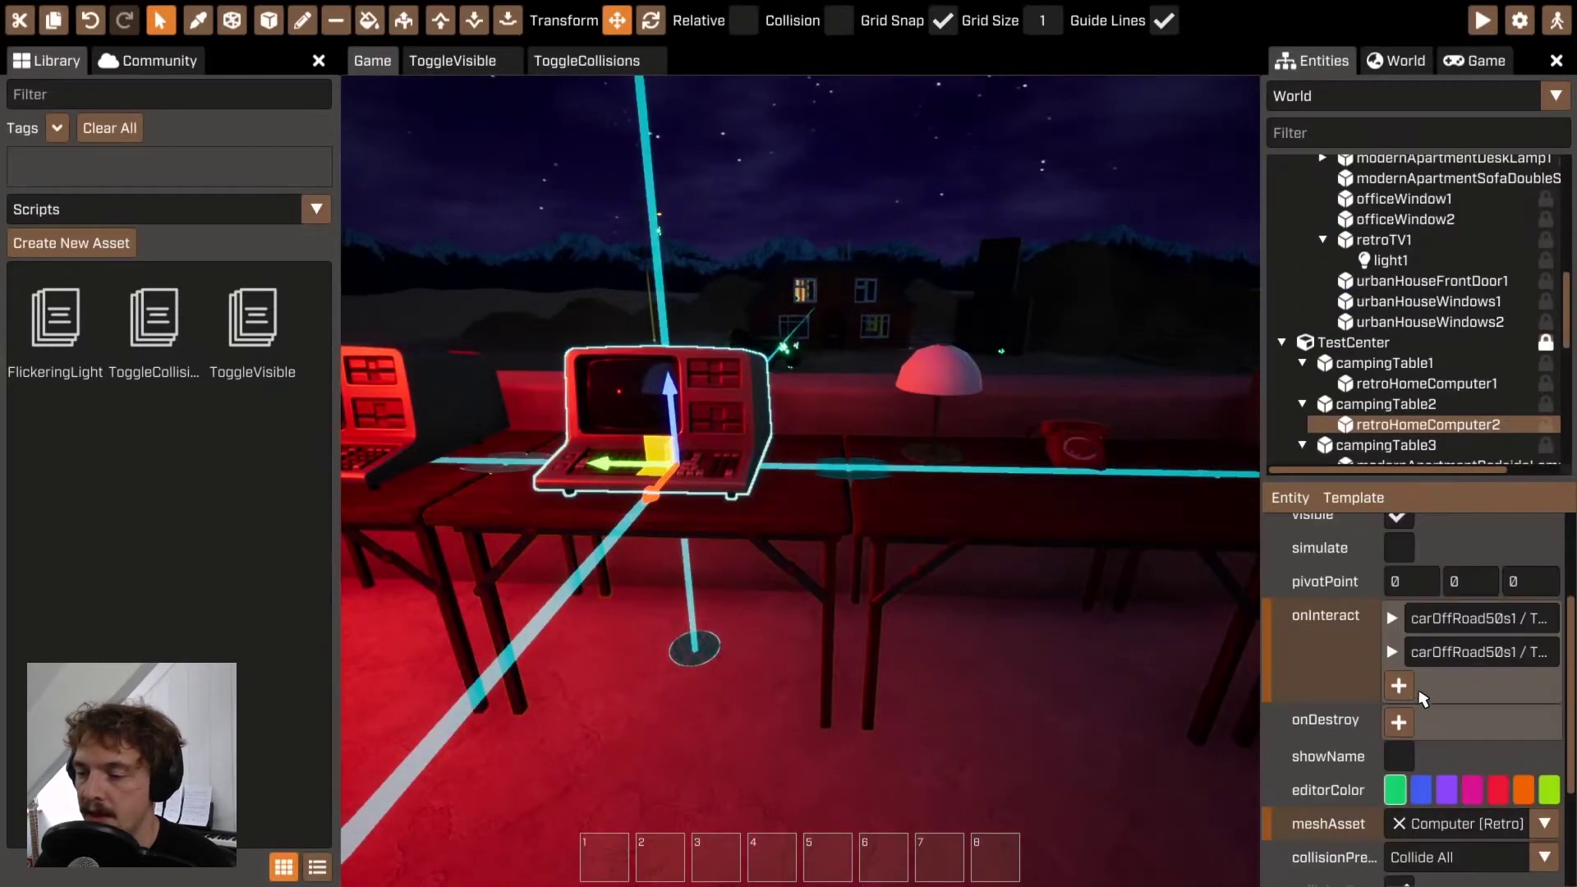
click(1406, 691)
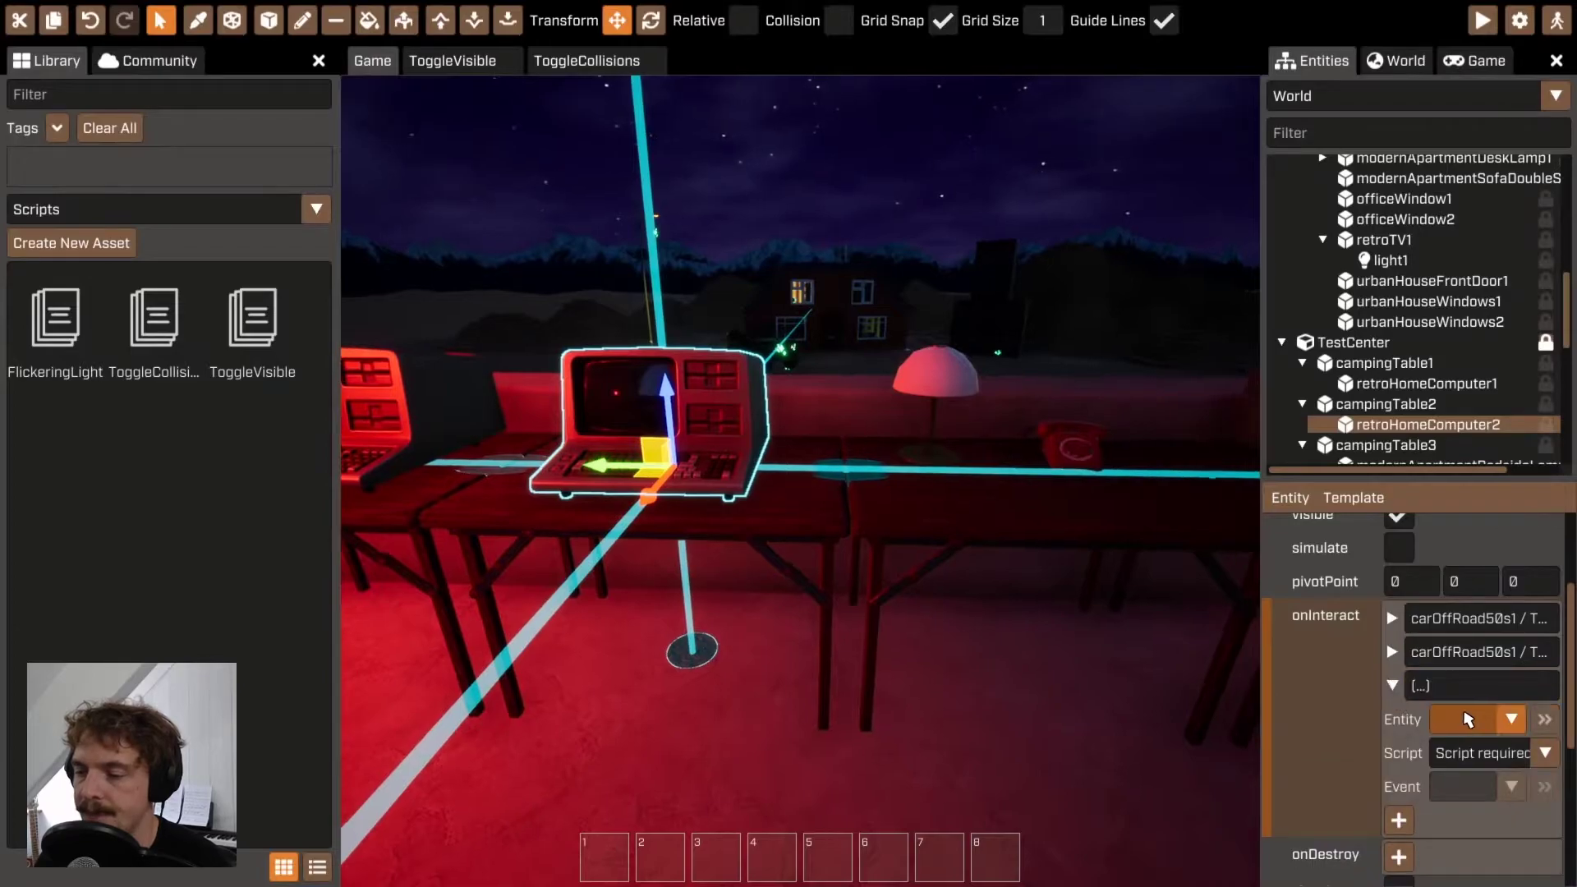
click(1466, 720)
click(1305, 375)
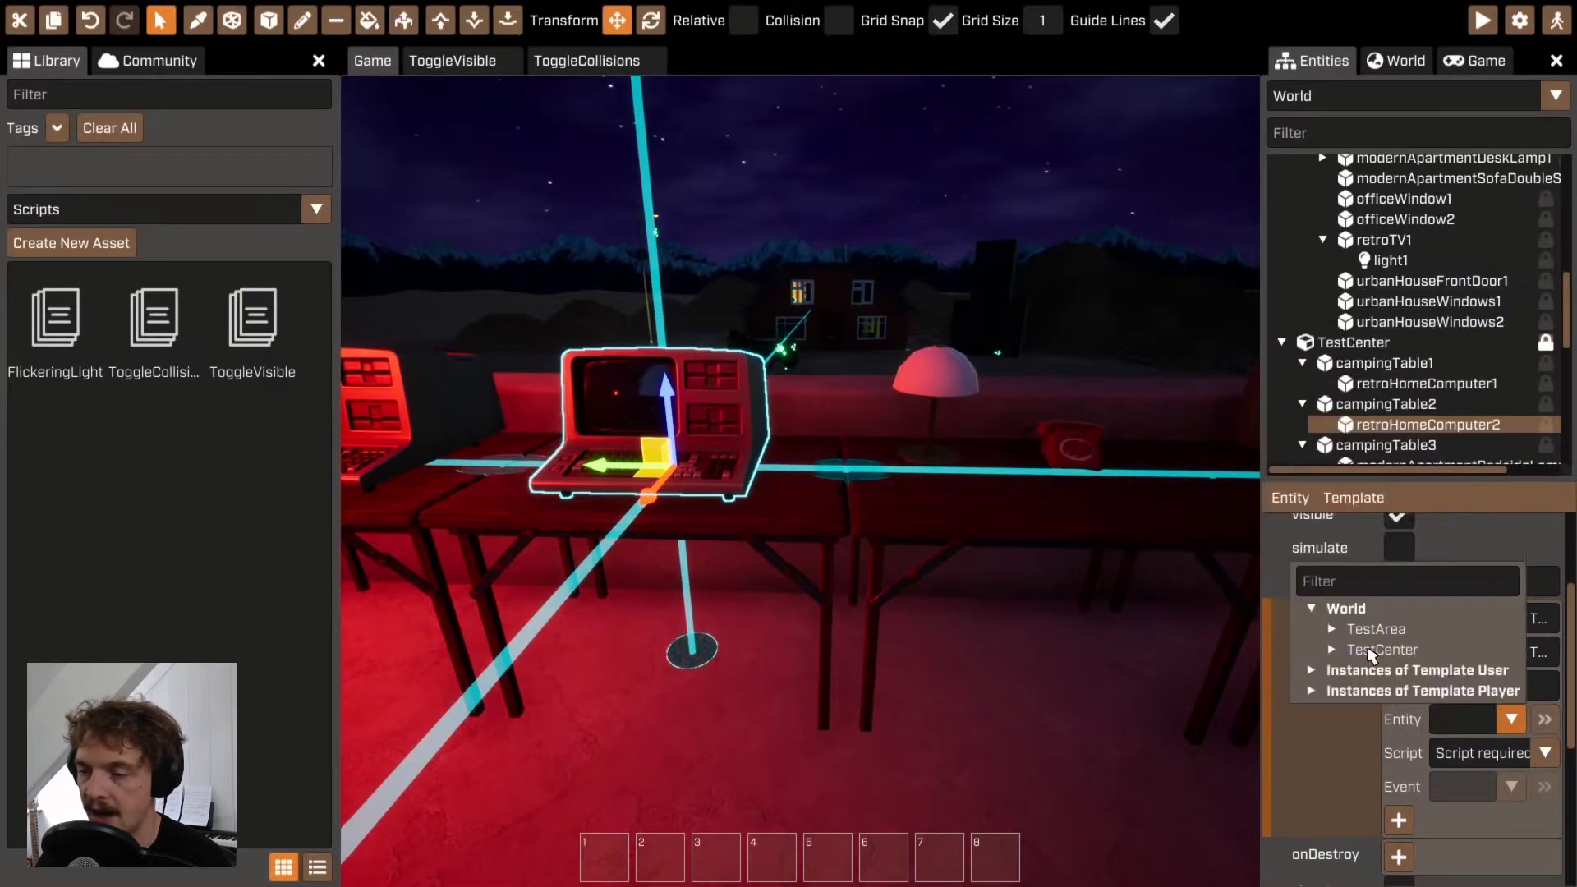
click(1336, 630)
click(1351, 547)
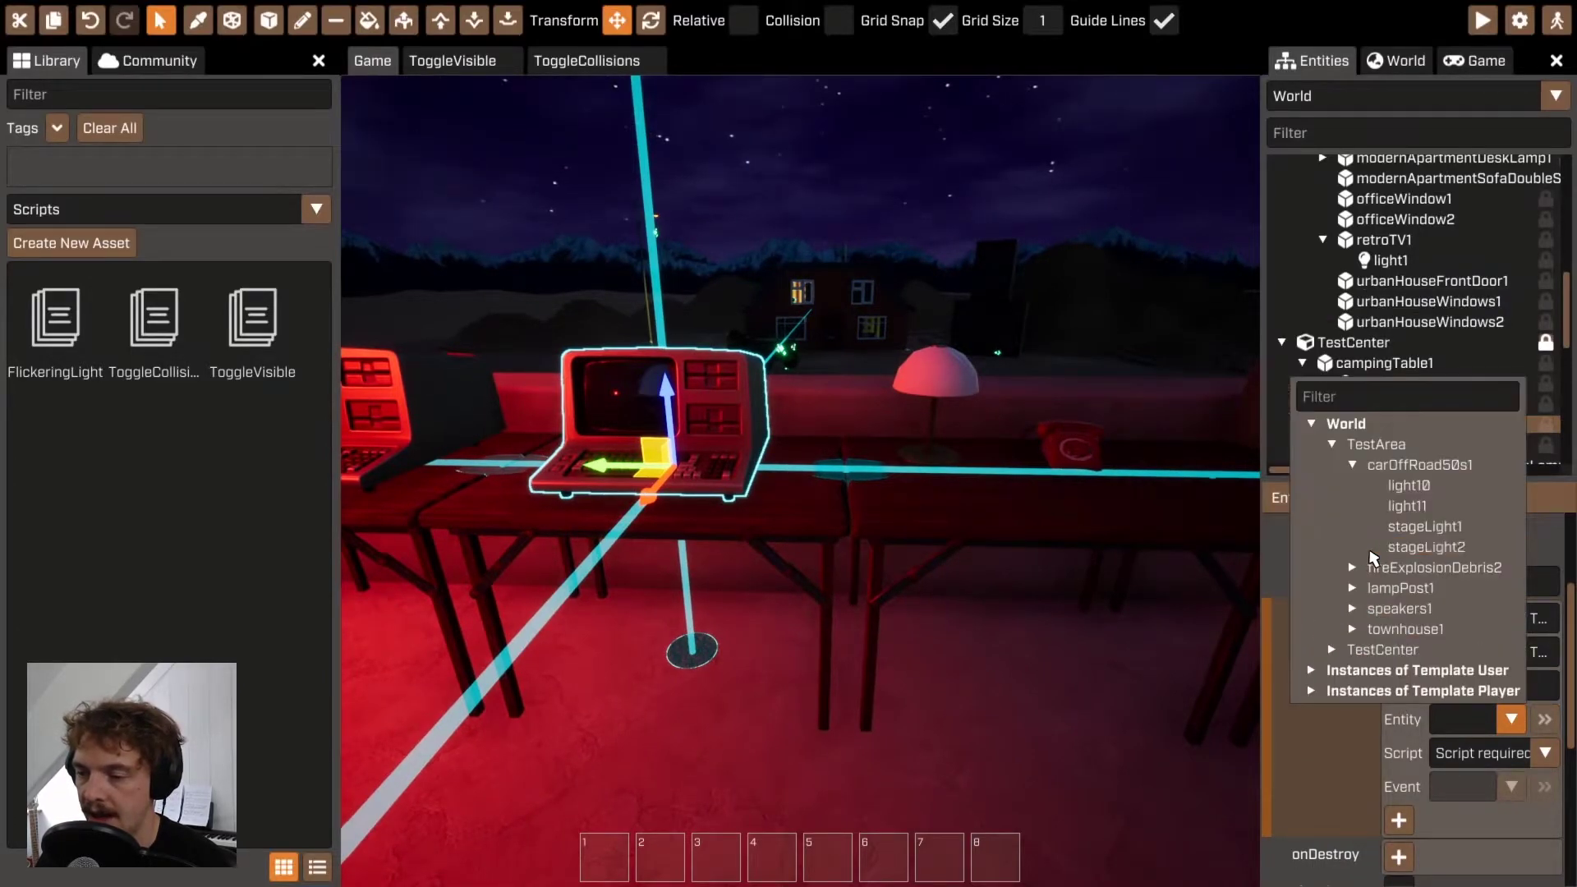
click(1437, 493)
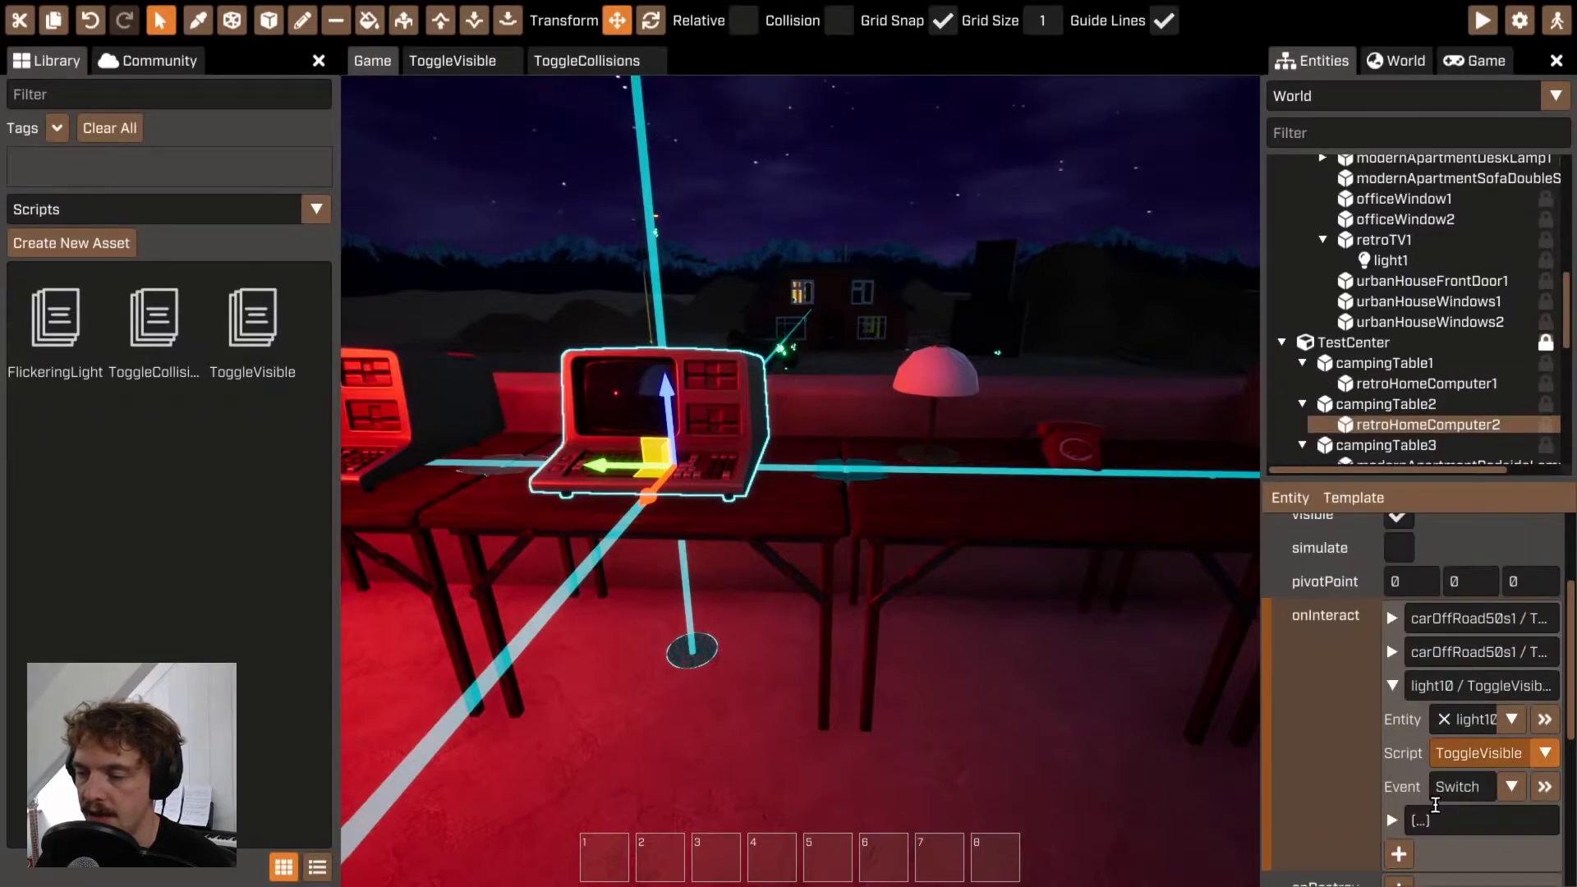
Step: Add a further onInteract entry to the retro computer
click(1399, 820)
click(1416, 646)
click(1478, 688)
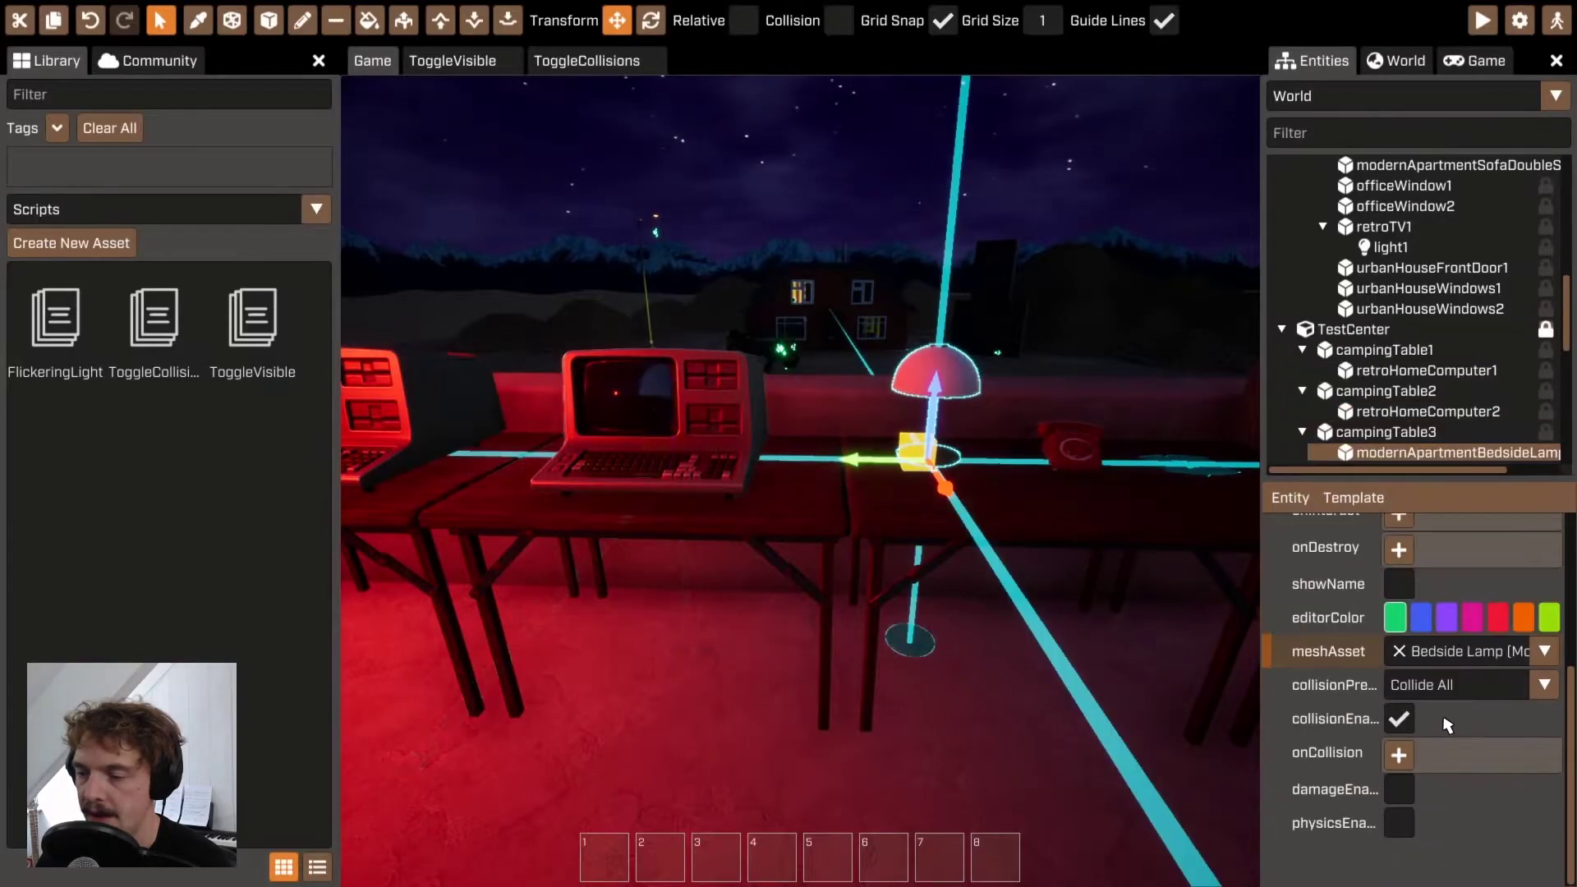
scroll(1470, 702, up, 3)
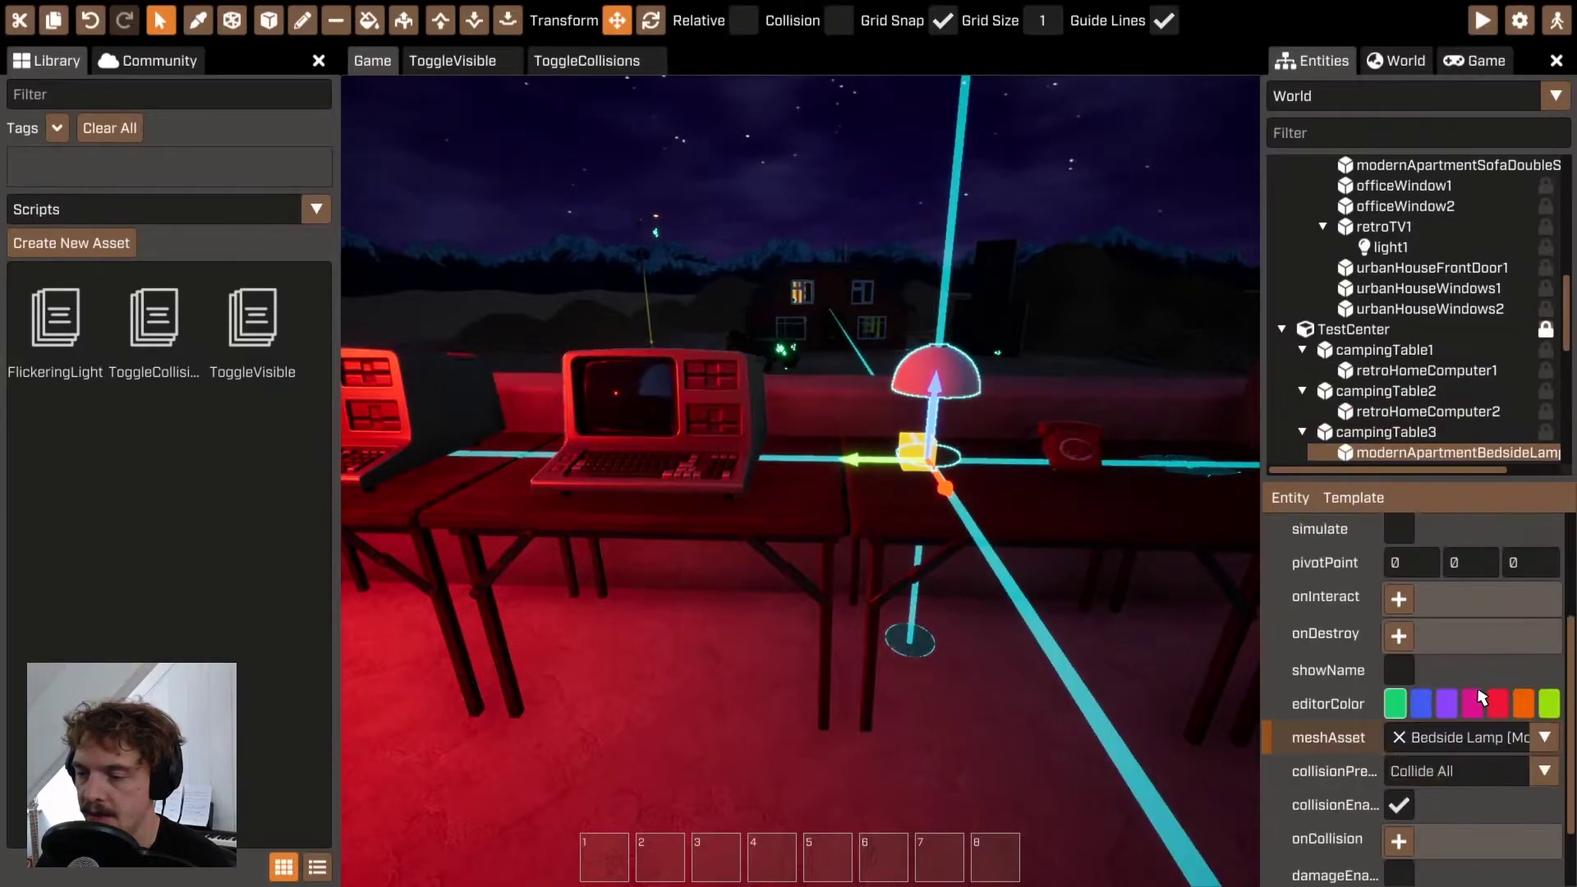
click(722, 450)
scroll(1543, 749, down, 3)
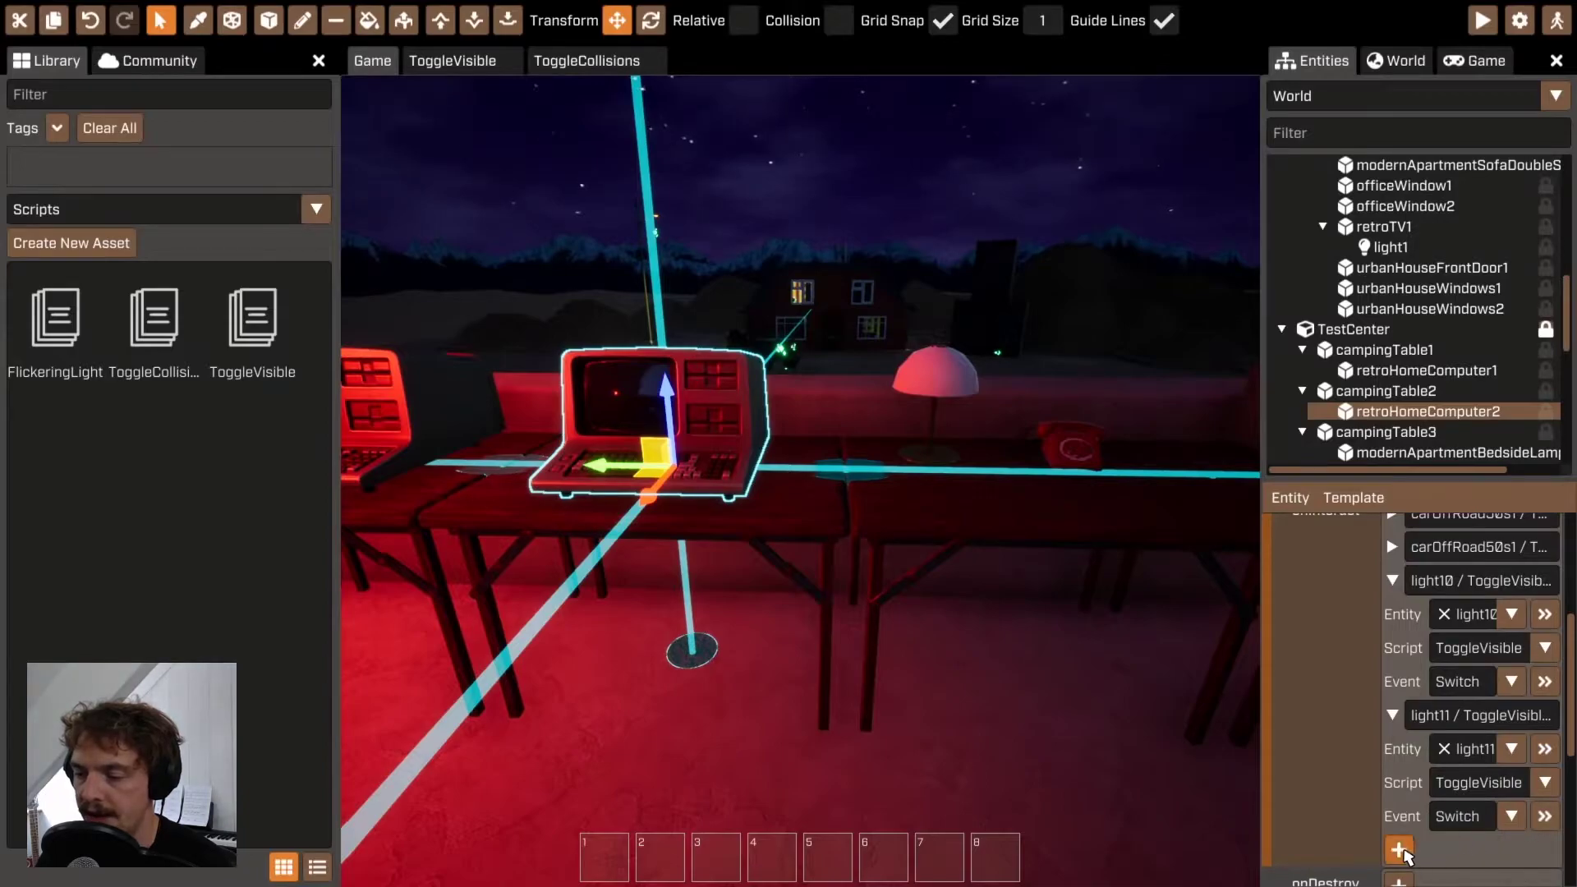
scroll(1449, 831, down, 2)
Step: Point the empty onInteract entry at stageLight1's ToggleVisible script
click(1391, 672)
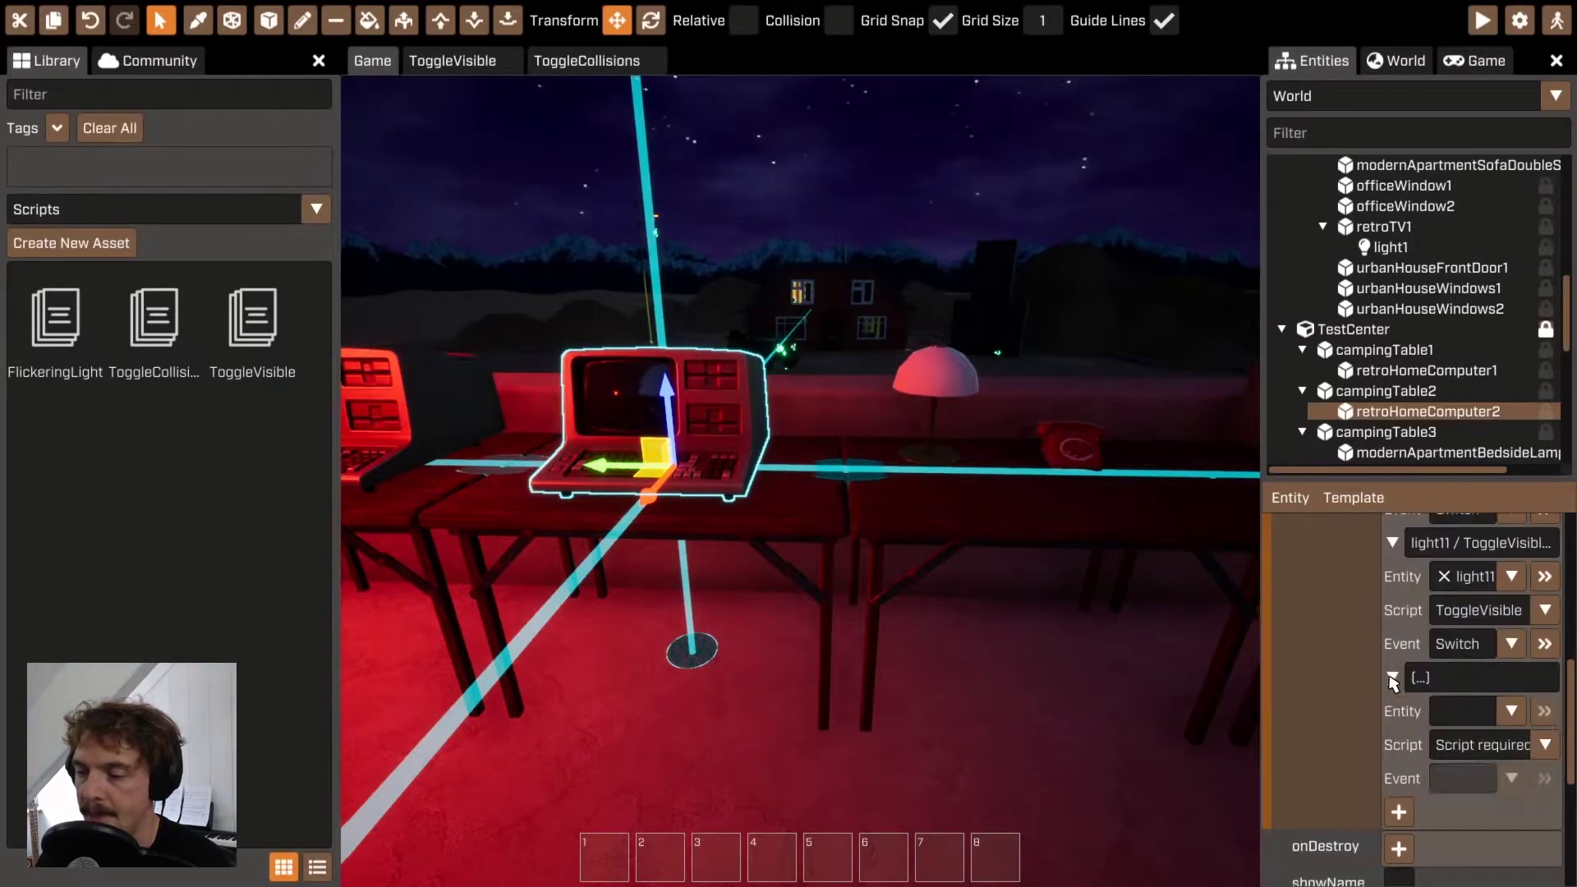
click(1455, 711)
click(1425, 518)
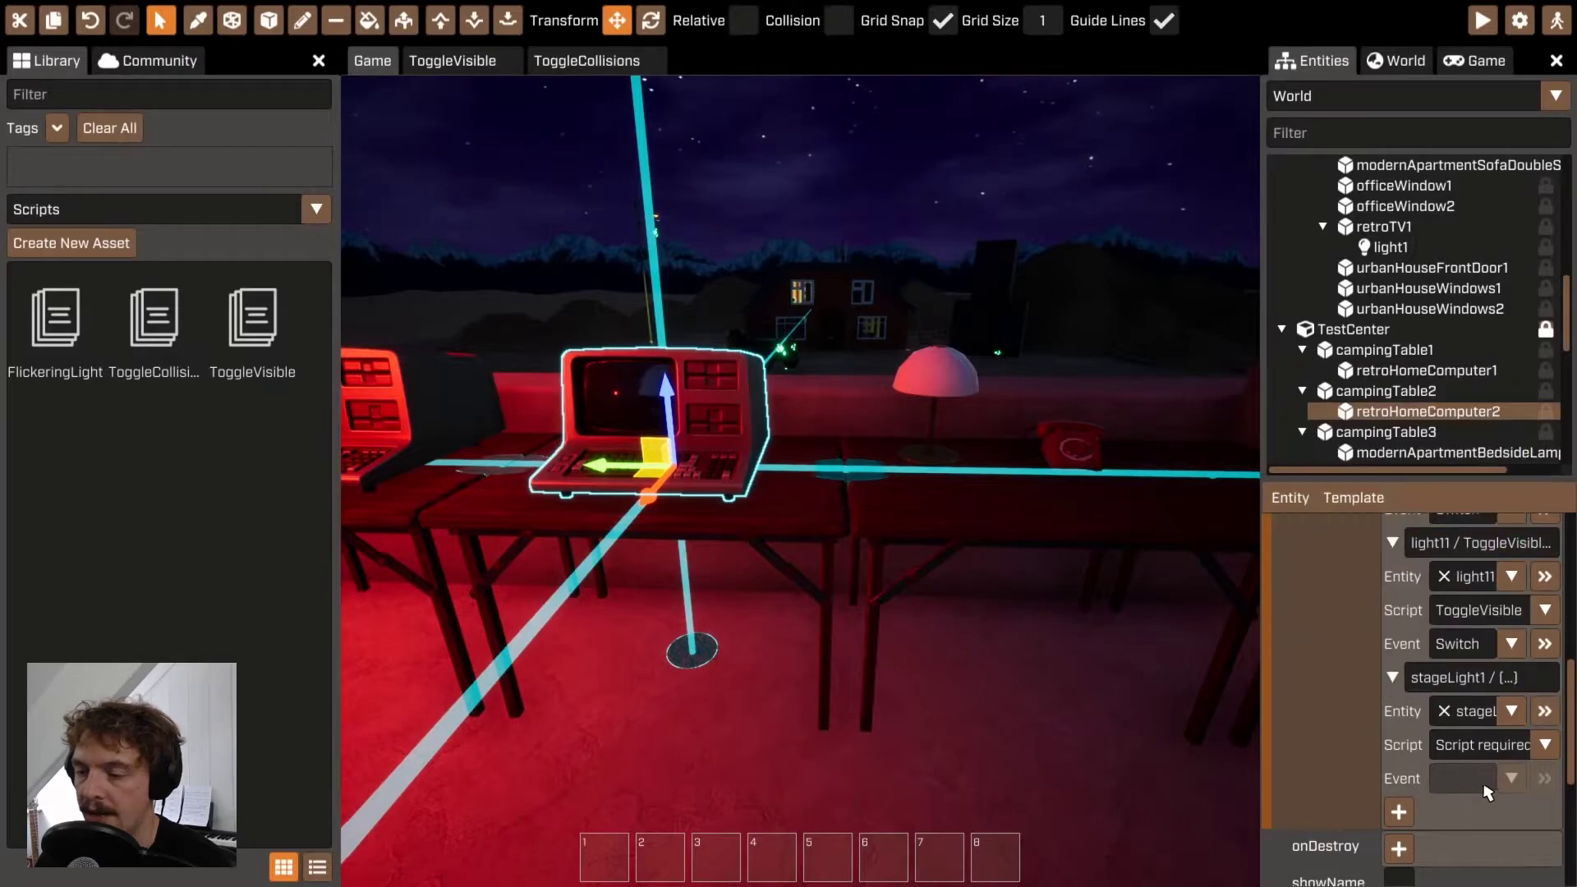
click(1513, 749)
click(1511, 828)
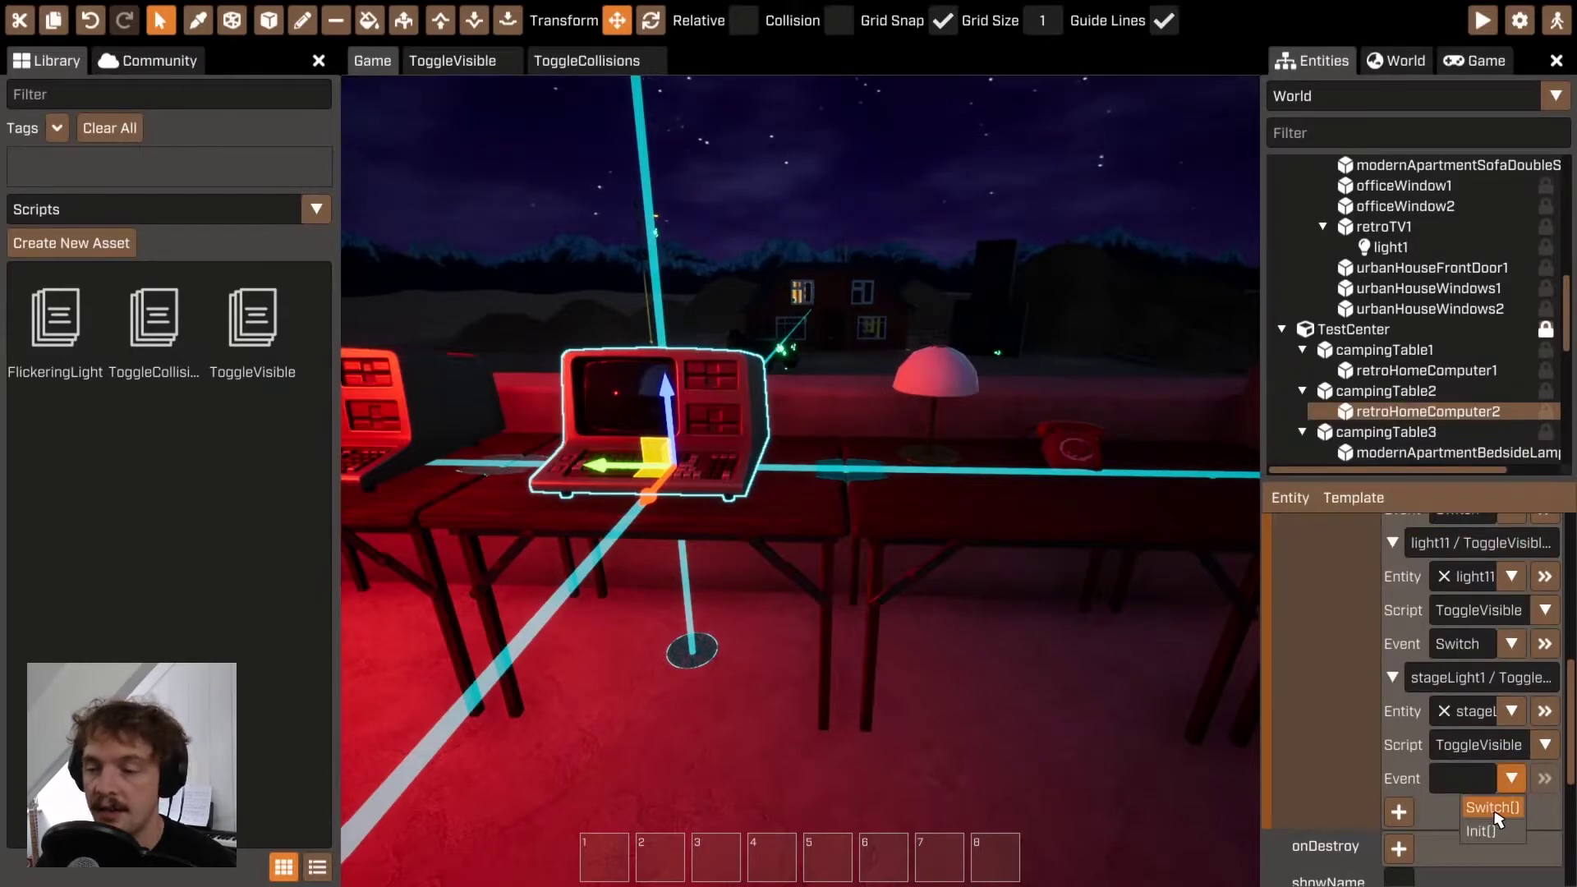
click(1398, 813)
Step: Set the new onInteract entry to call stageLight1's ToggleCollisions script
scroll(1400, 813, down, 3)
click(1475, 687)
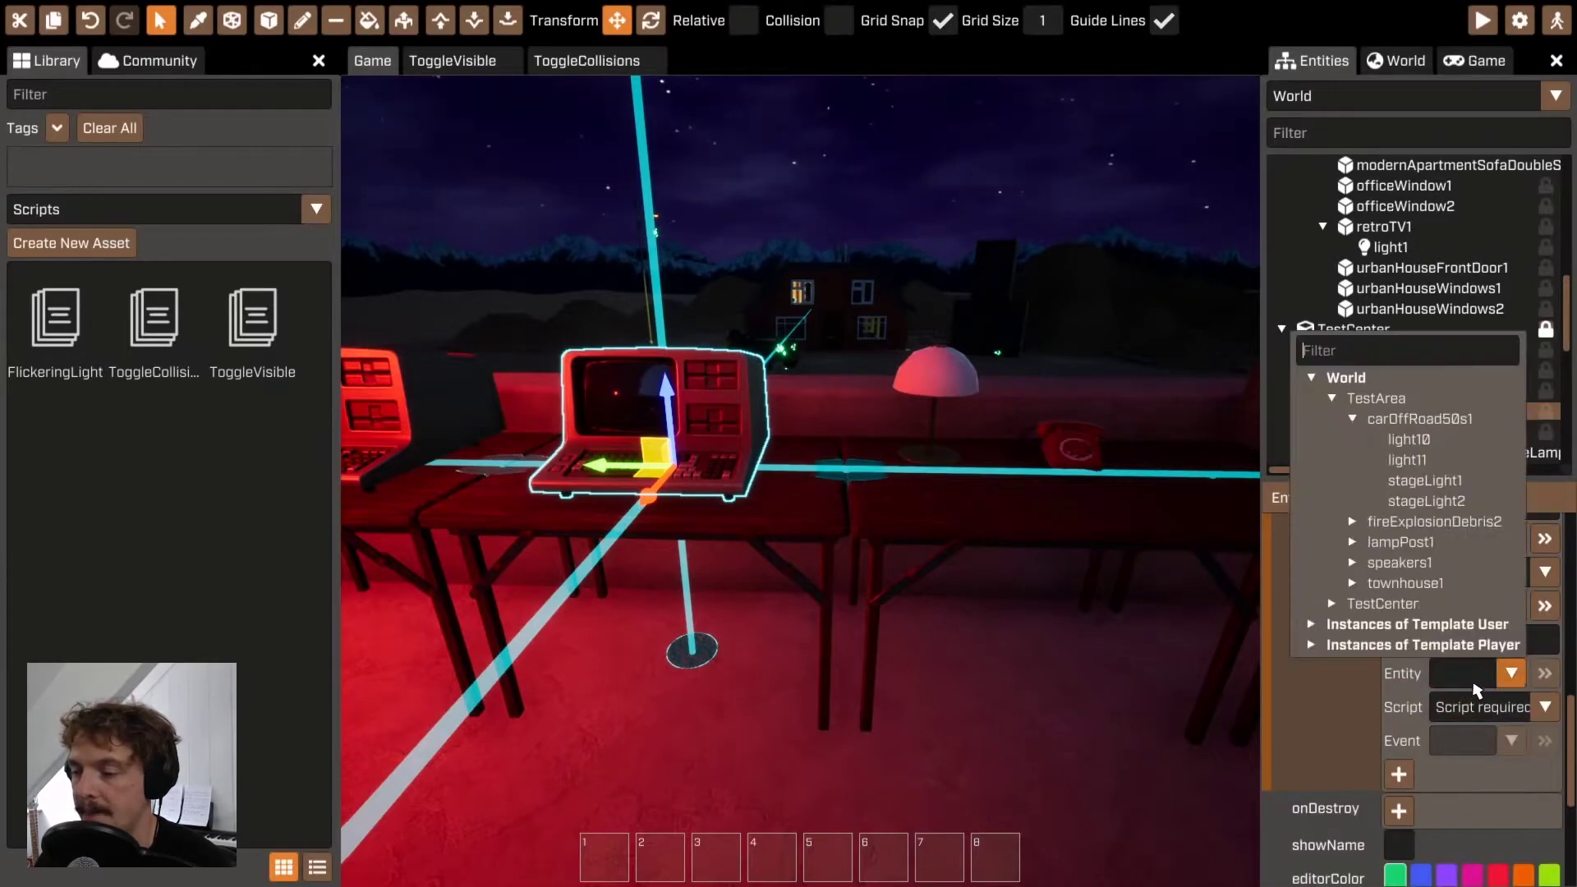
click(1428, 481)
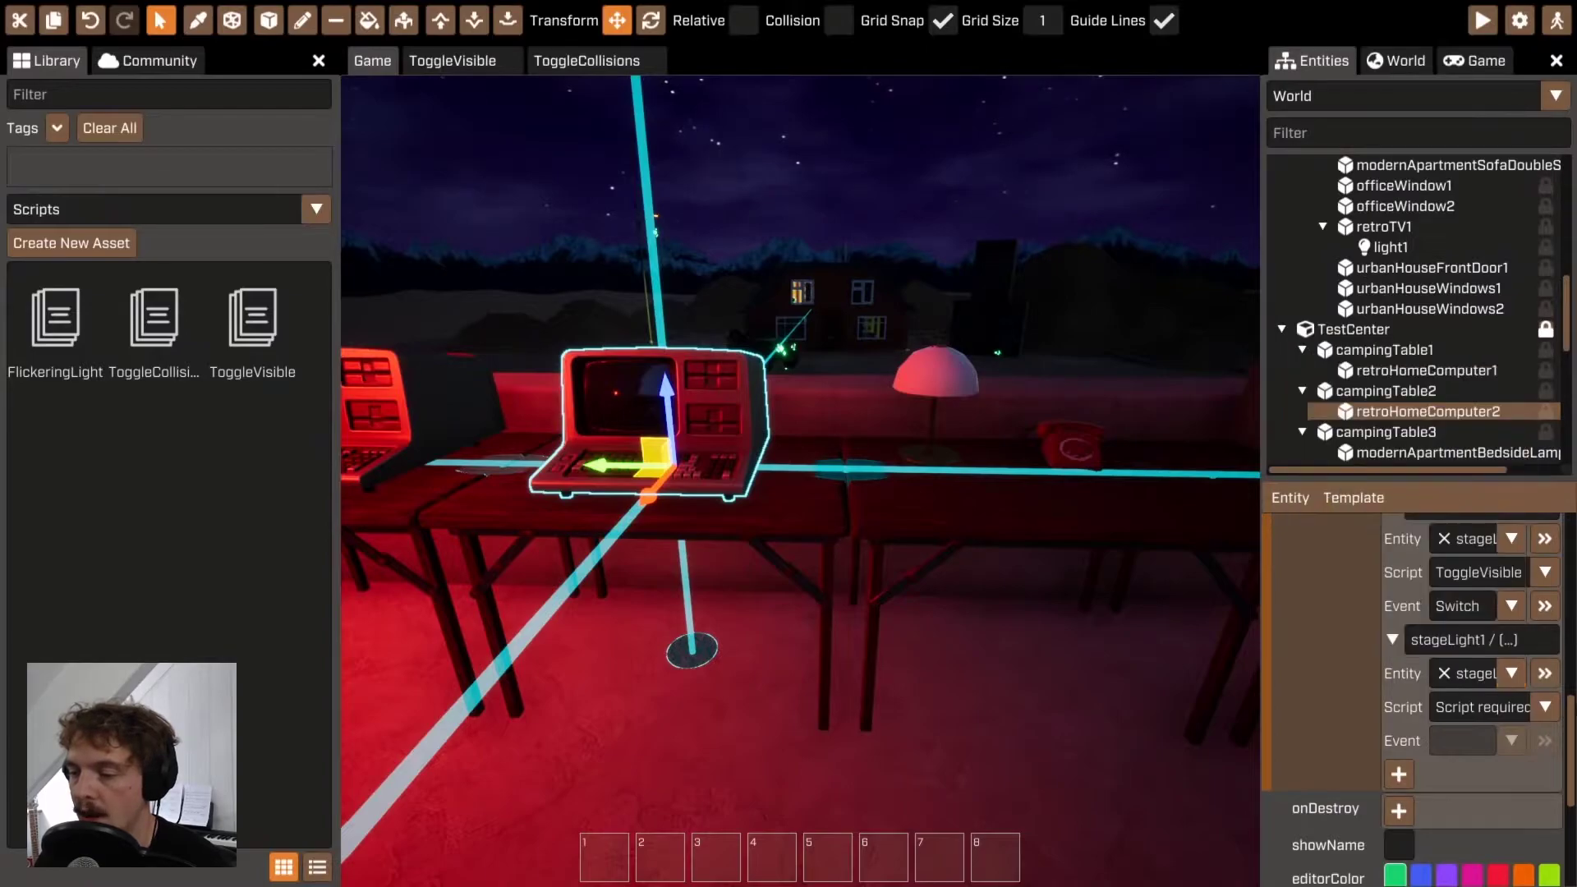
scroll(1507, 720, up, 3)
scroll(1529, 754, down, 3)
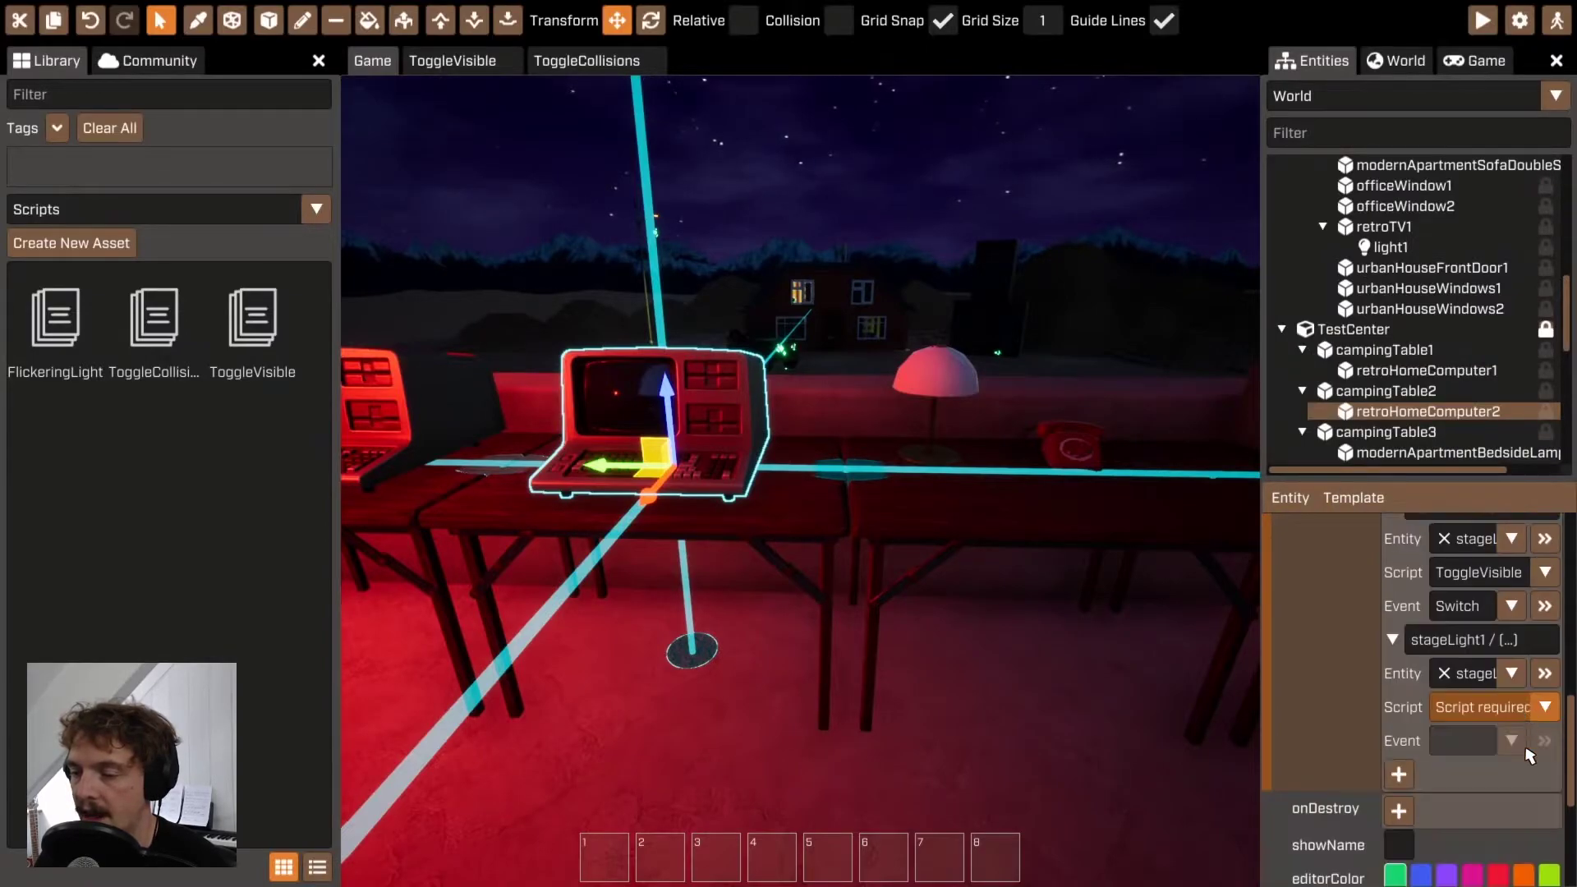
click(1546, 707)
click(1525, 770)
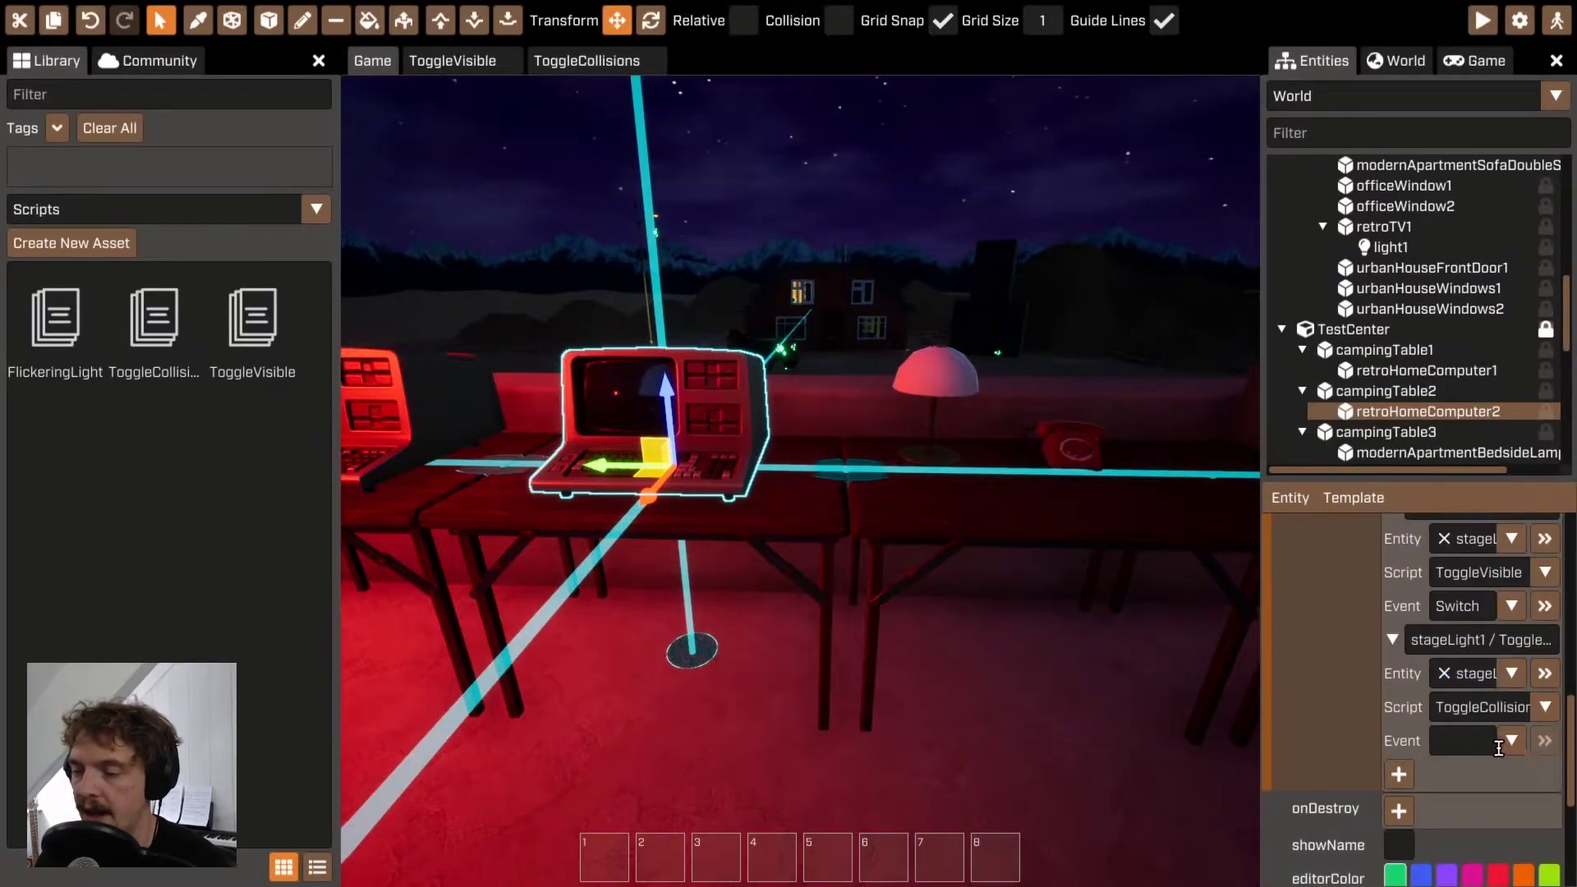
Step: Add an onInteract entry firing Switch on stageLight2's ToggleVisible script
click(1399, 775)
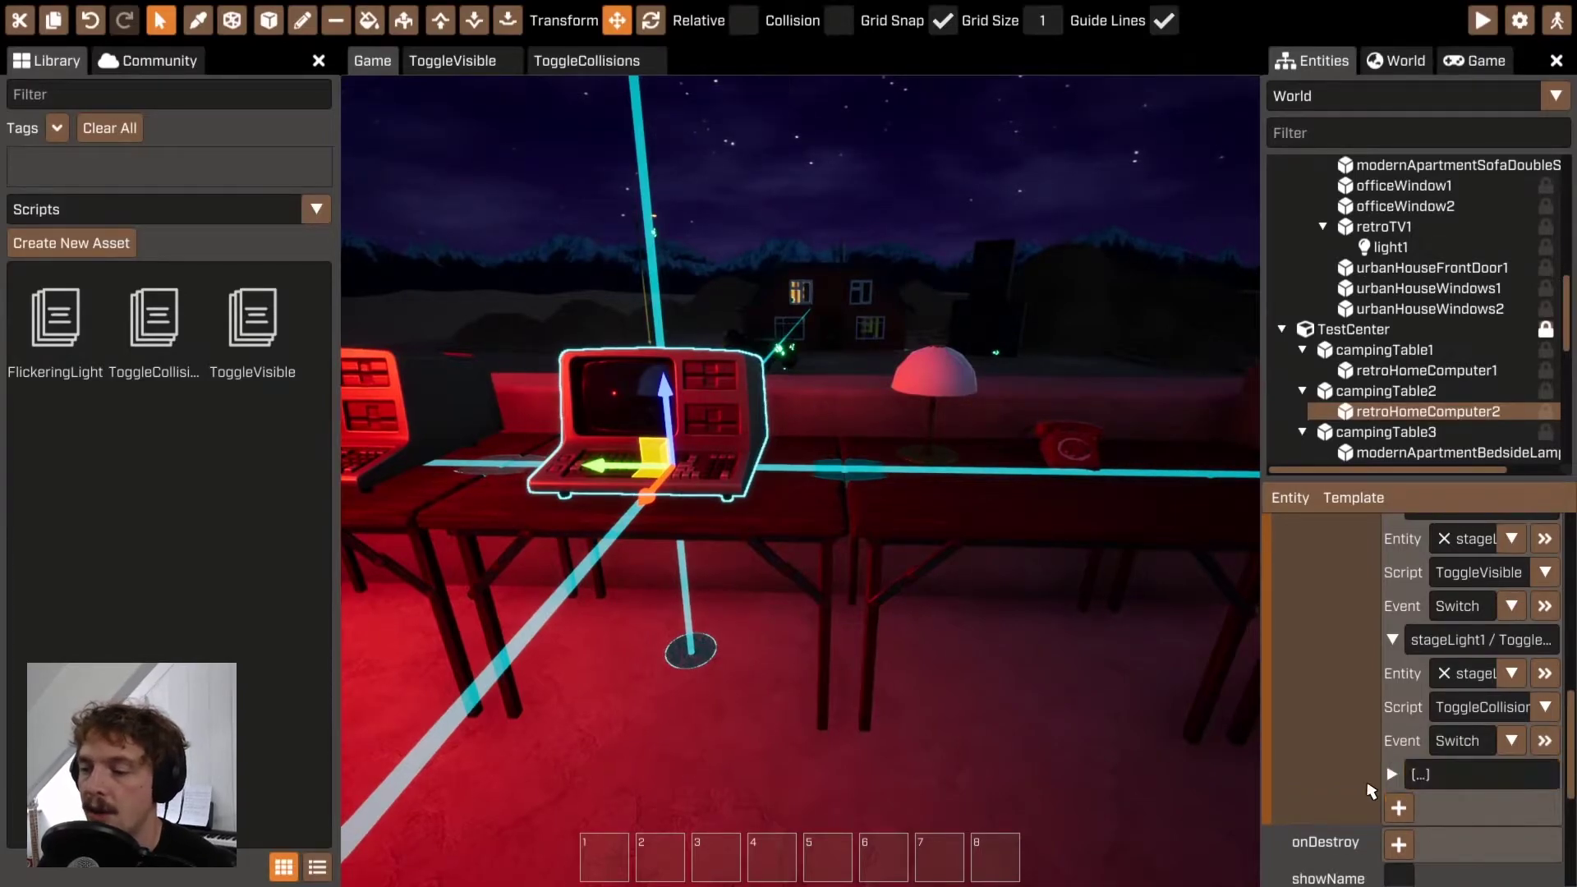
click(1392, 776)
click(1467, 813)
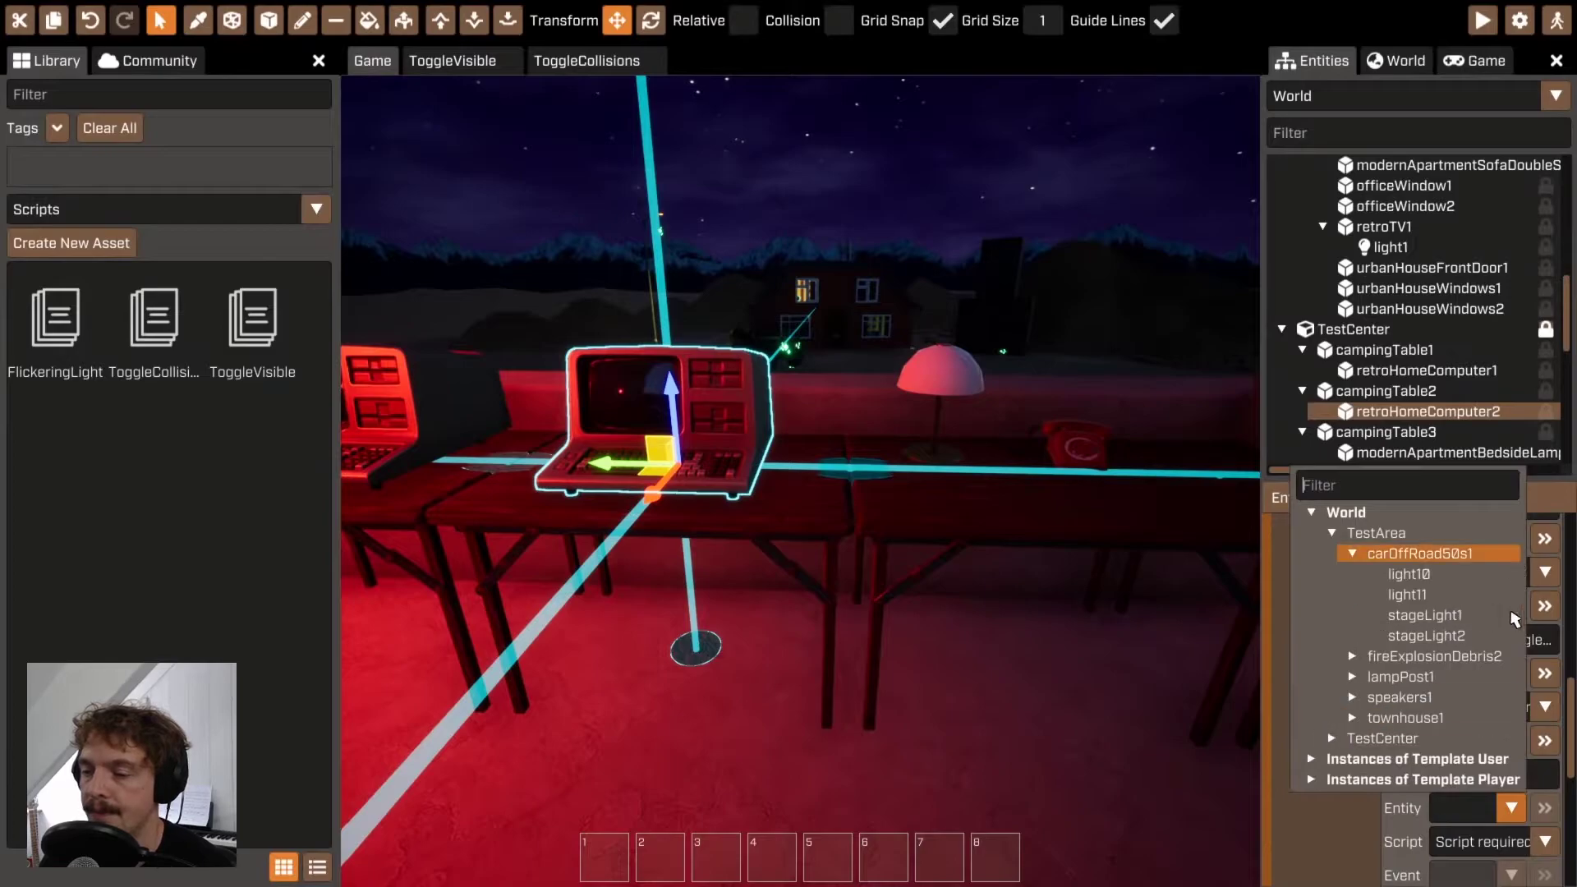
click(1478, 621)
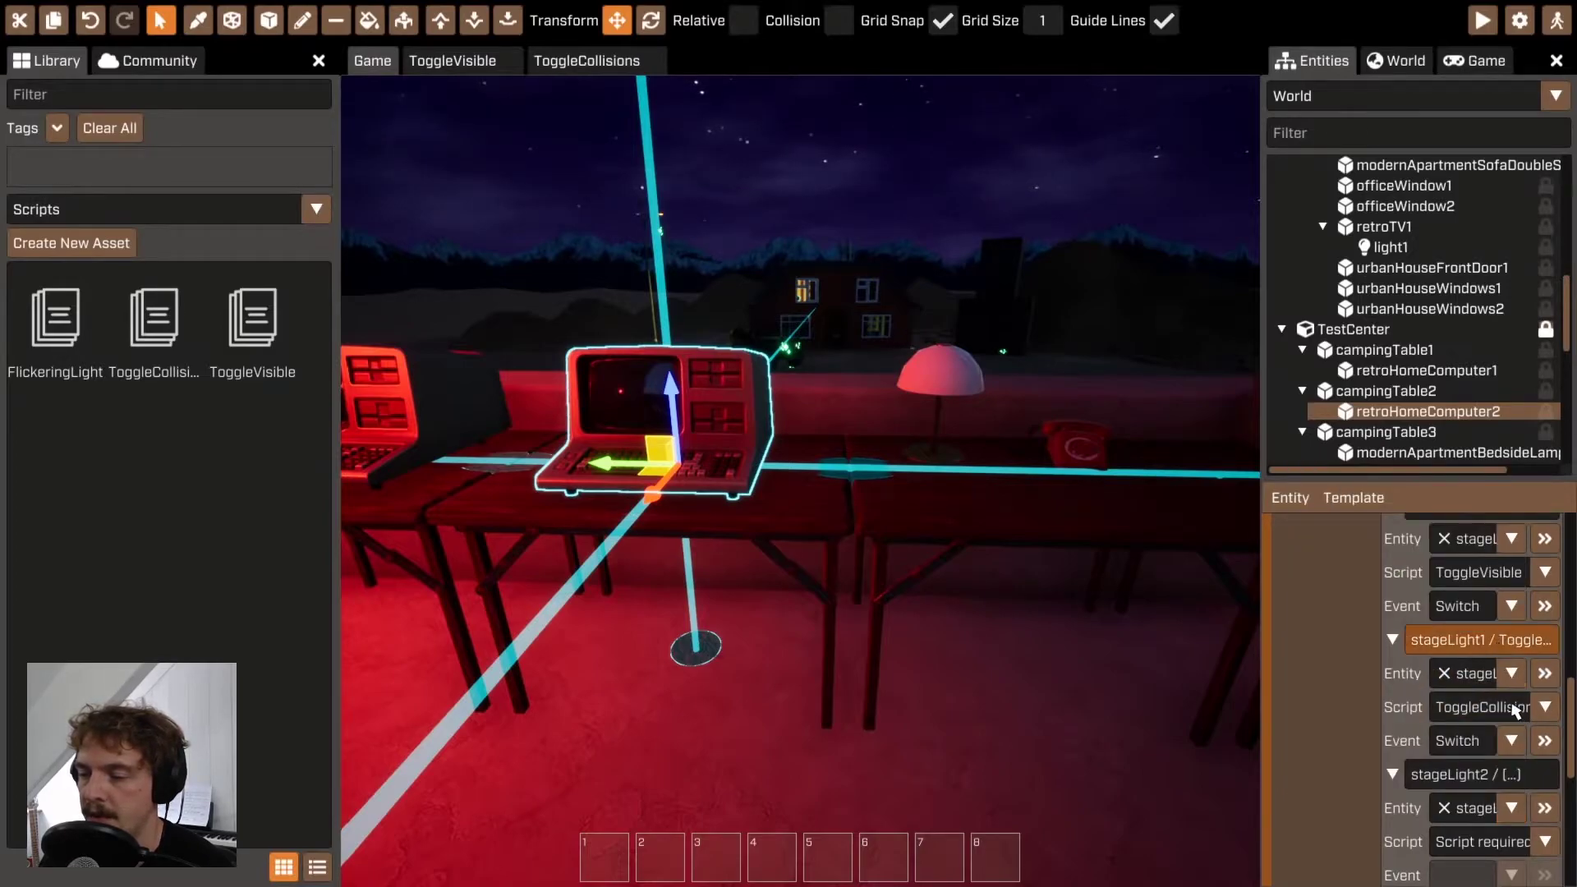
scroll(1521, 737, down, 1)
scroll(1521, 737, down, 2)
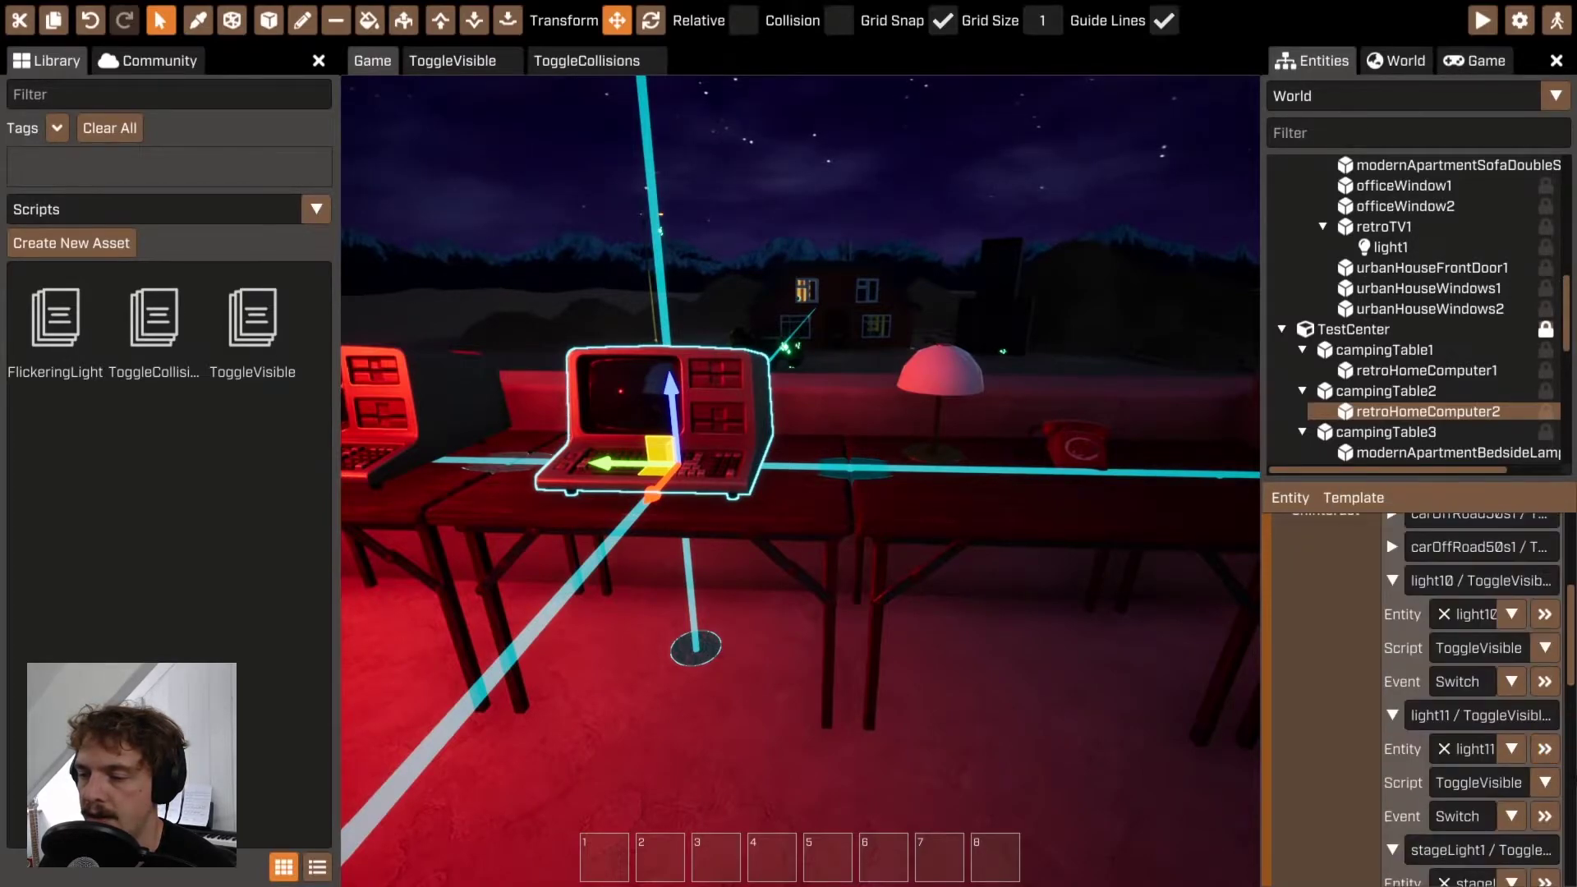
scroll(1565, 778, down, 2)
click(1514, 755)
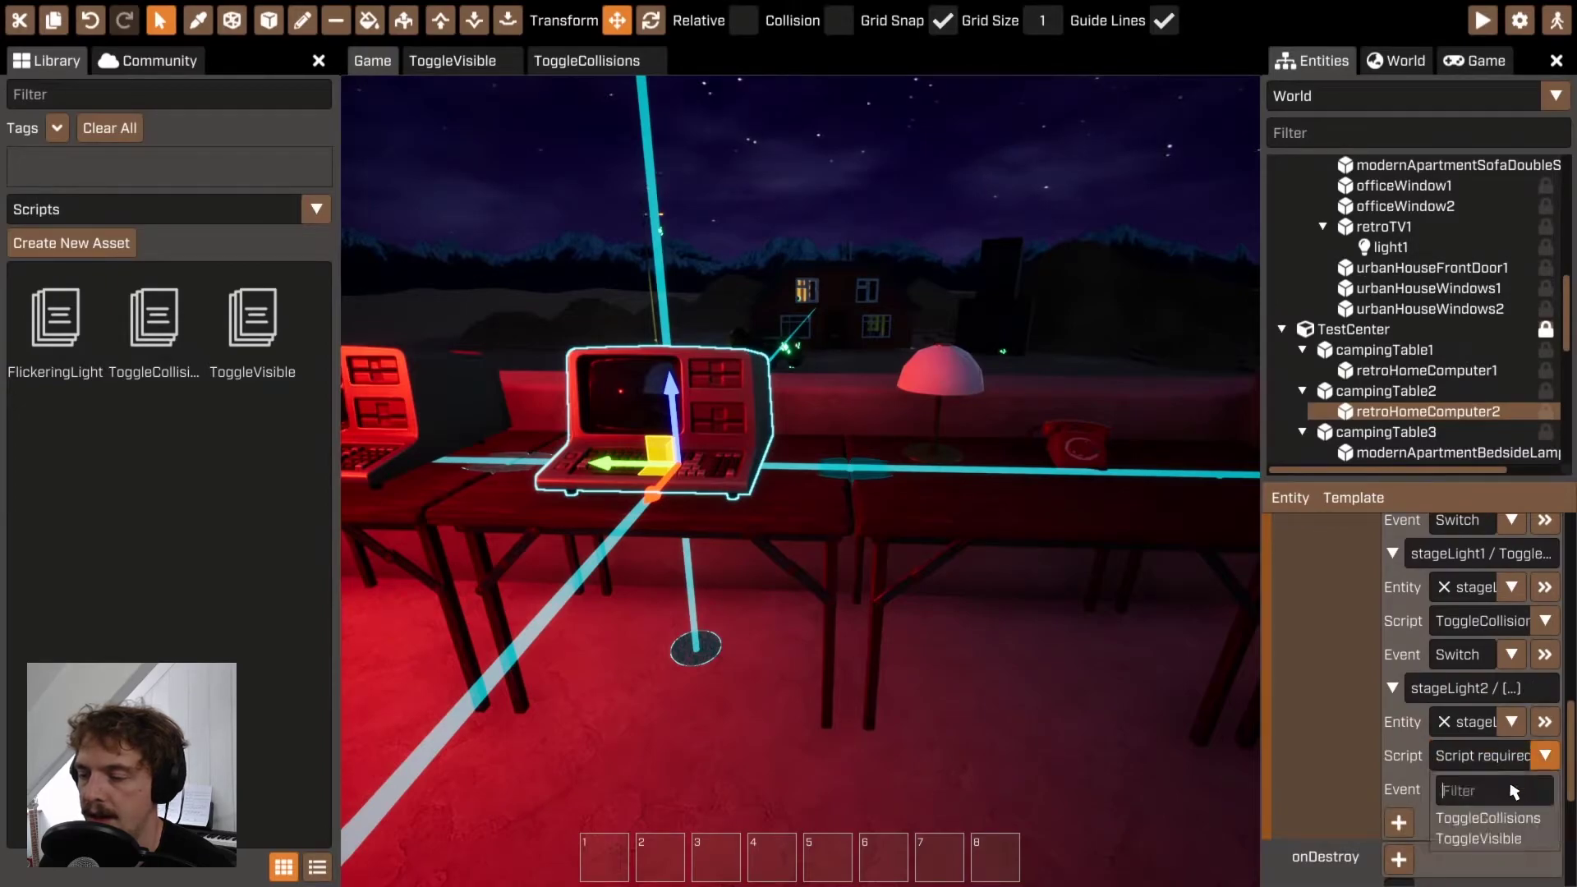
click(1482, 837)
click(1511, 790)
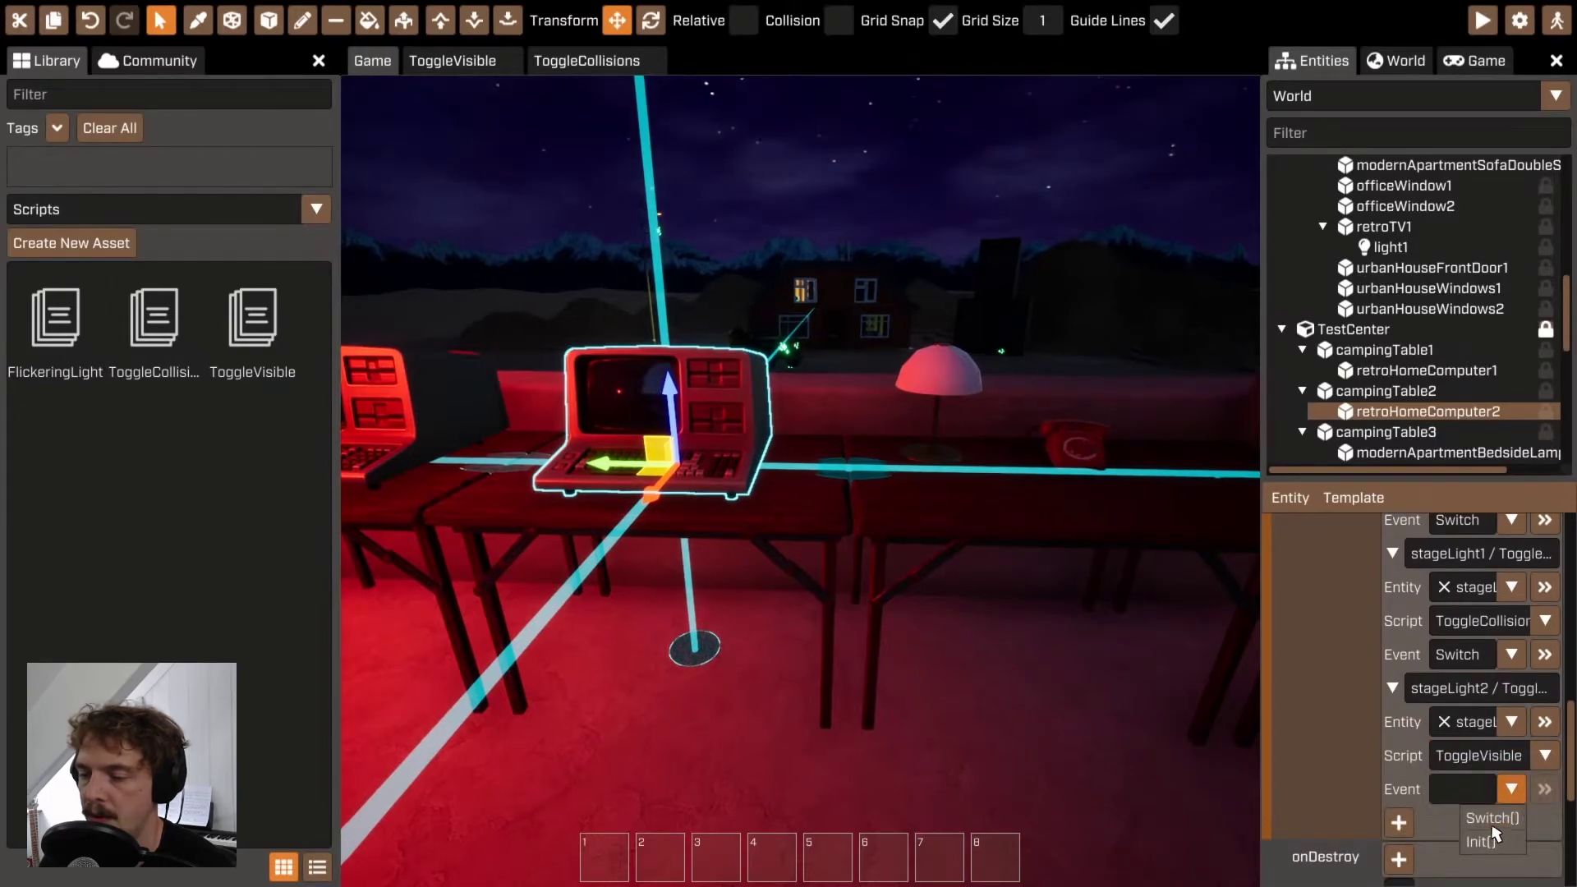
click(1491, 818)
Step: Add an onInteract entry calling stageLight2's ToggleCollisions script
click(1398, 824)
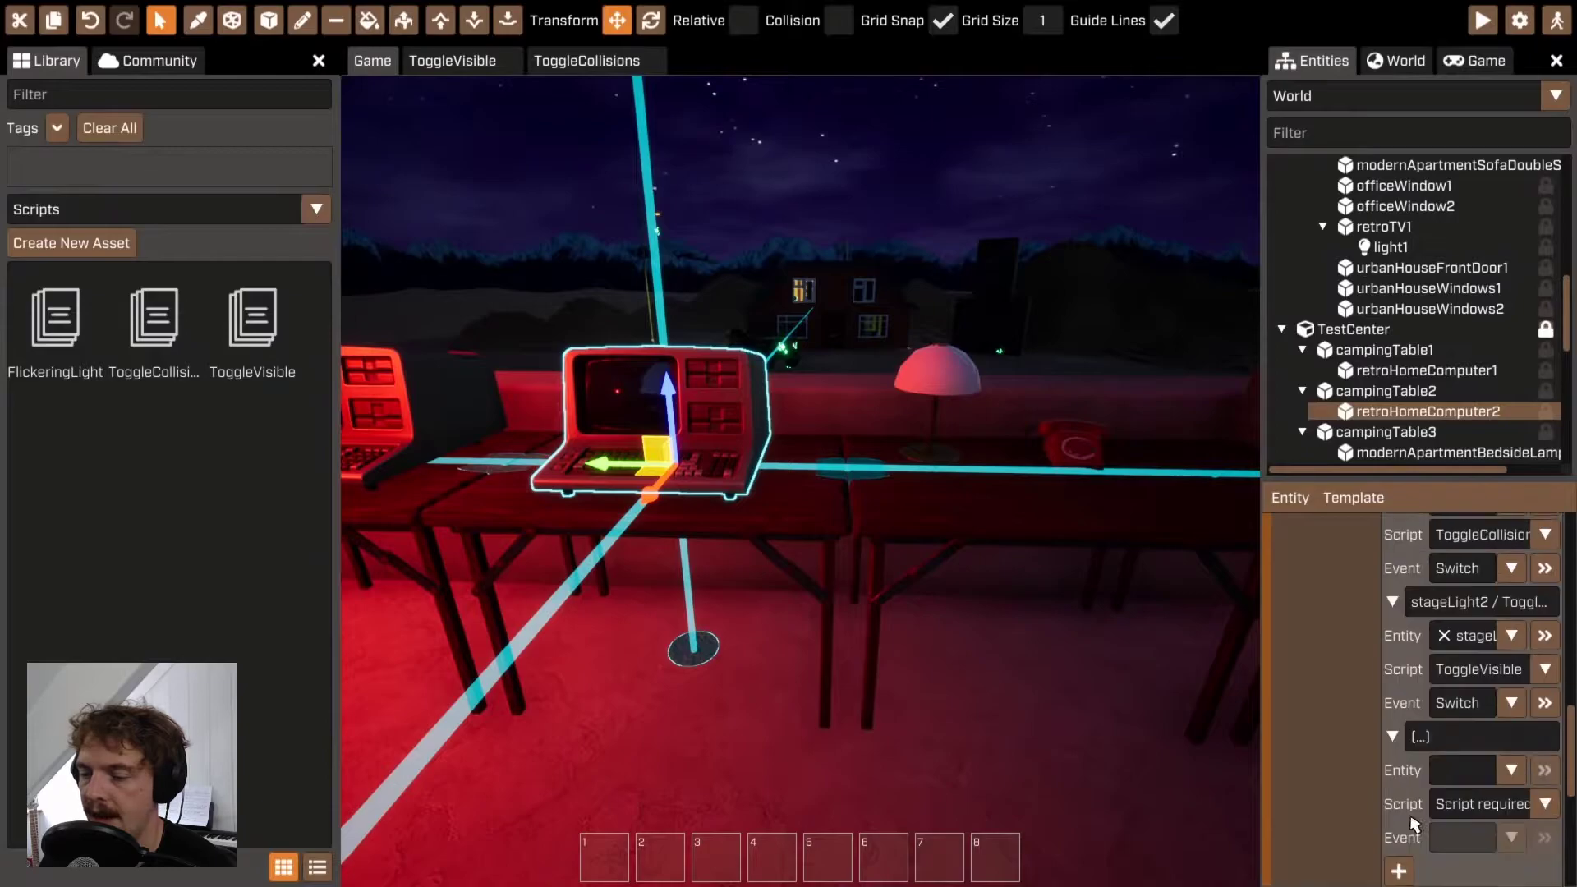
scroll(1456, 805, down, 2)
click(1511, 684)
click(1426, 512)
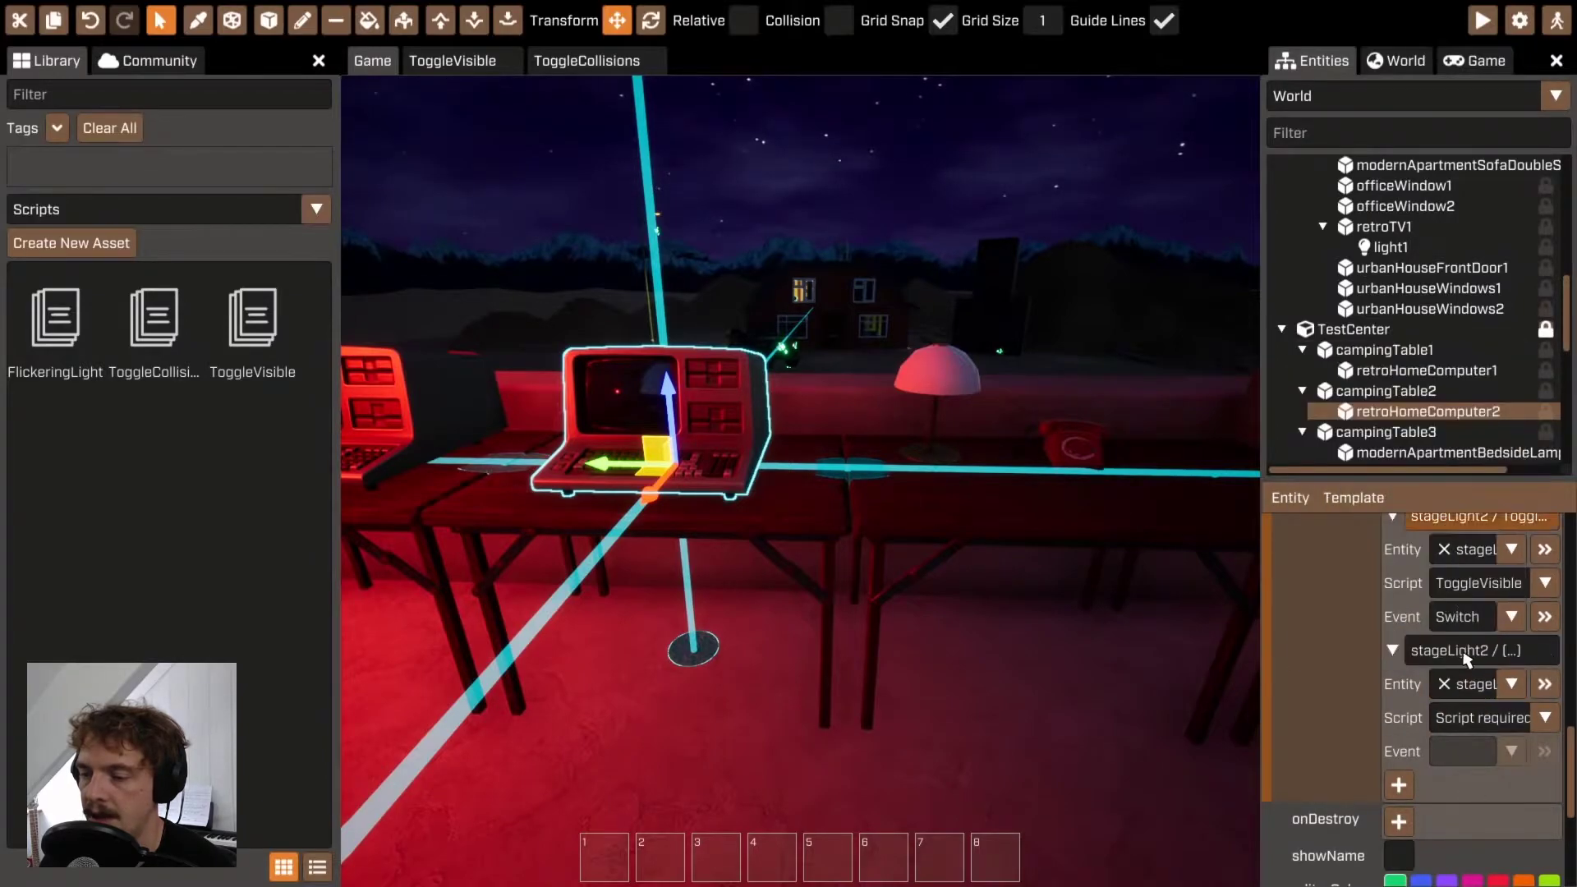
click(1544, 716)
click(1478, 780)
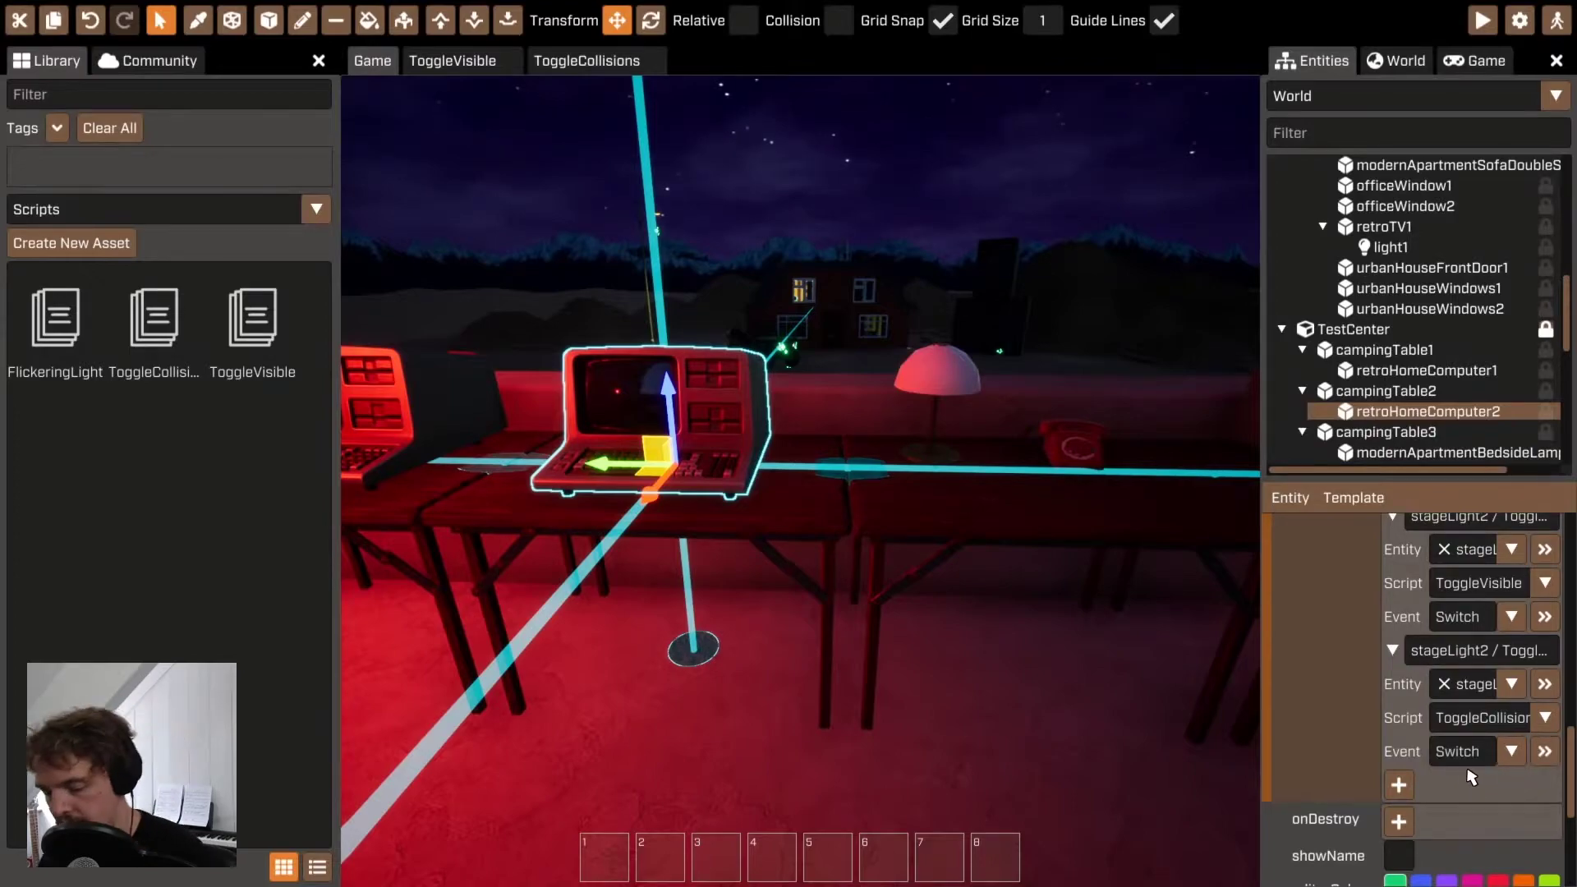
Step: Enter play mode and walk the character among the retro computer desks
key(F5)
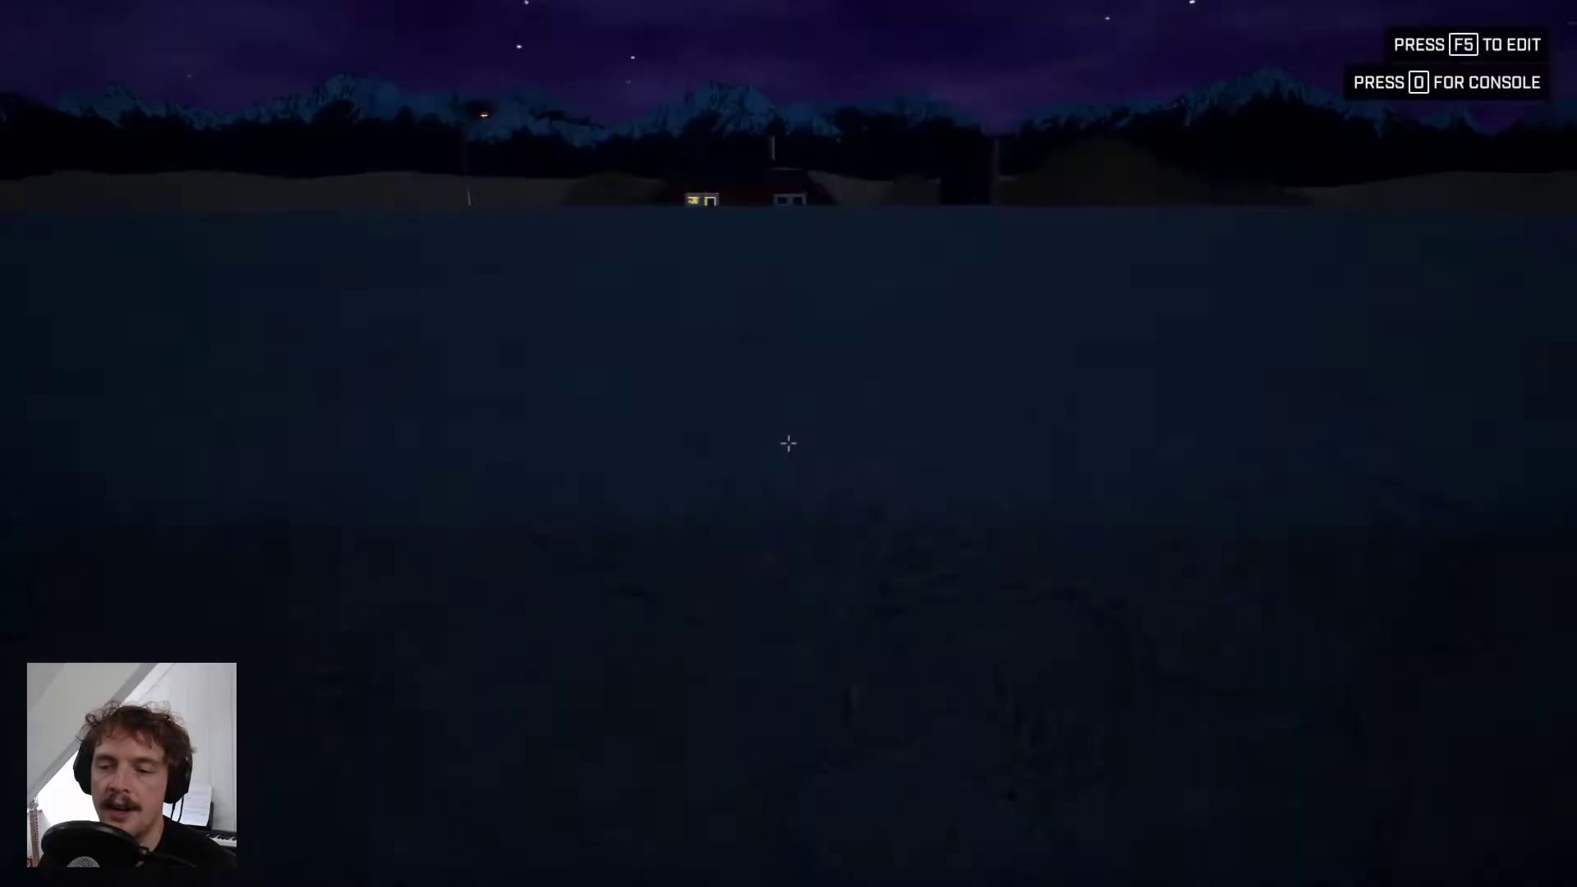
key(a)
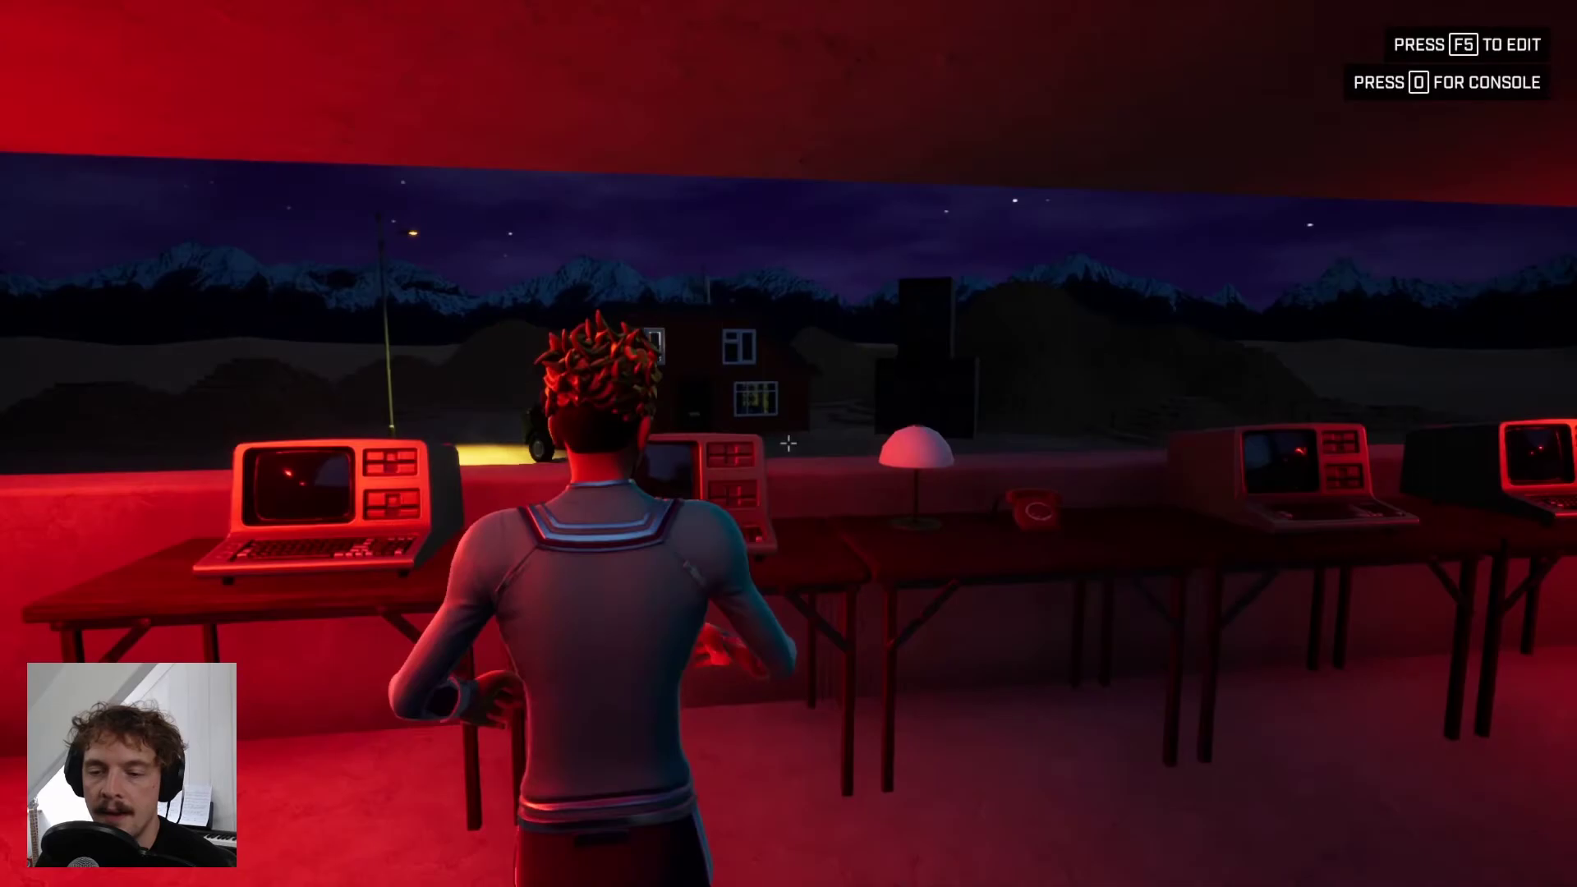
key(s)
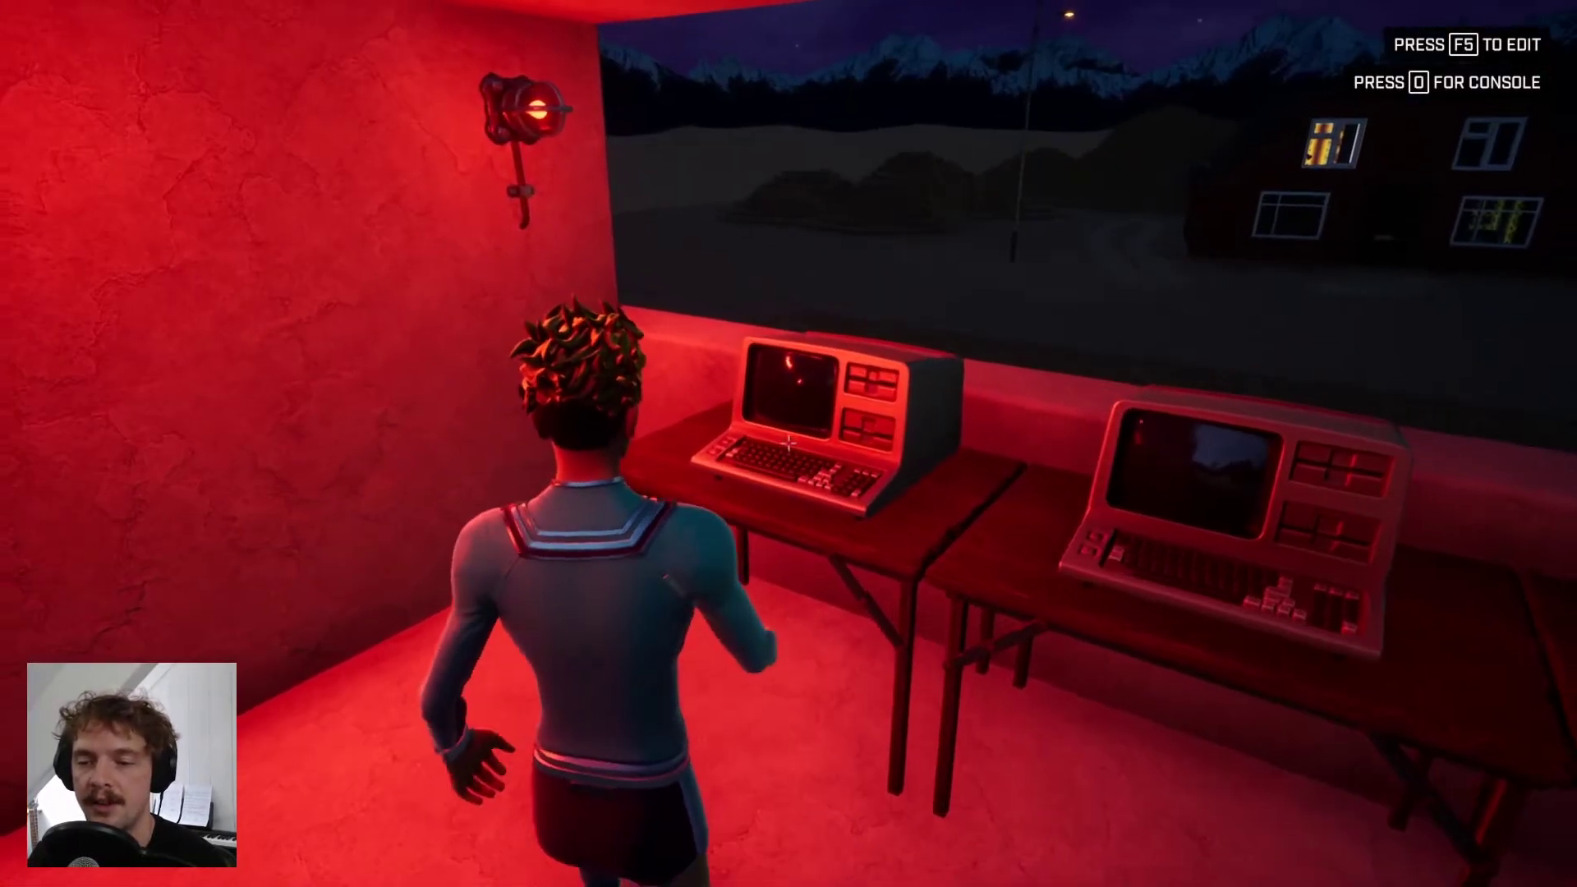
key(w)
key(d)
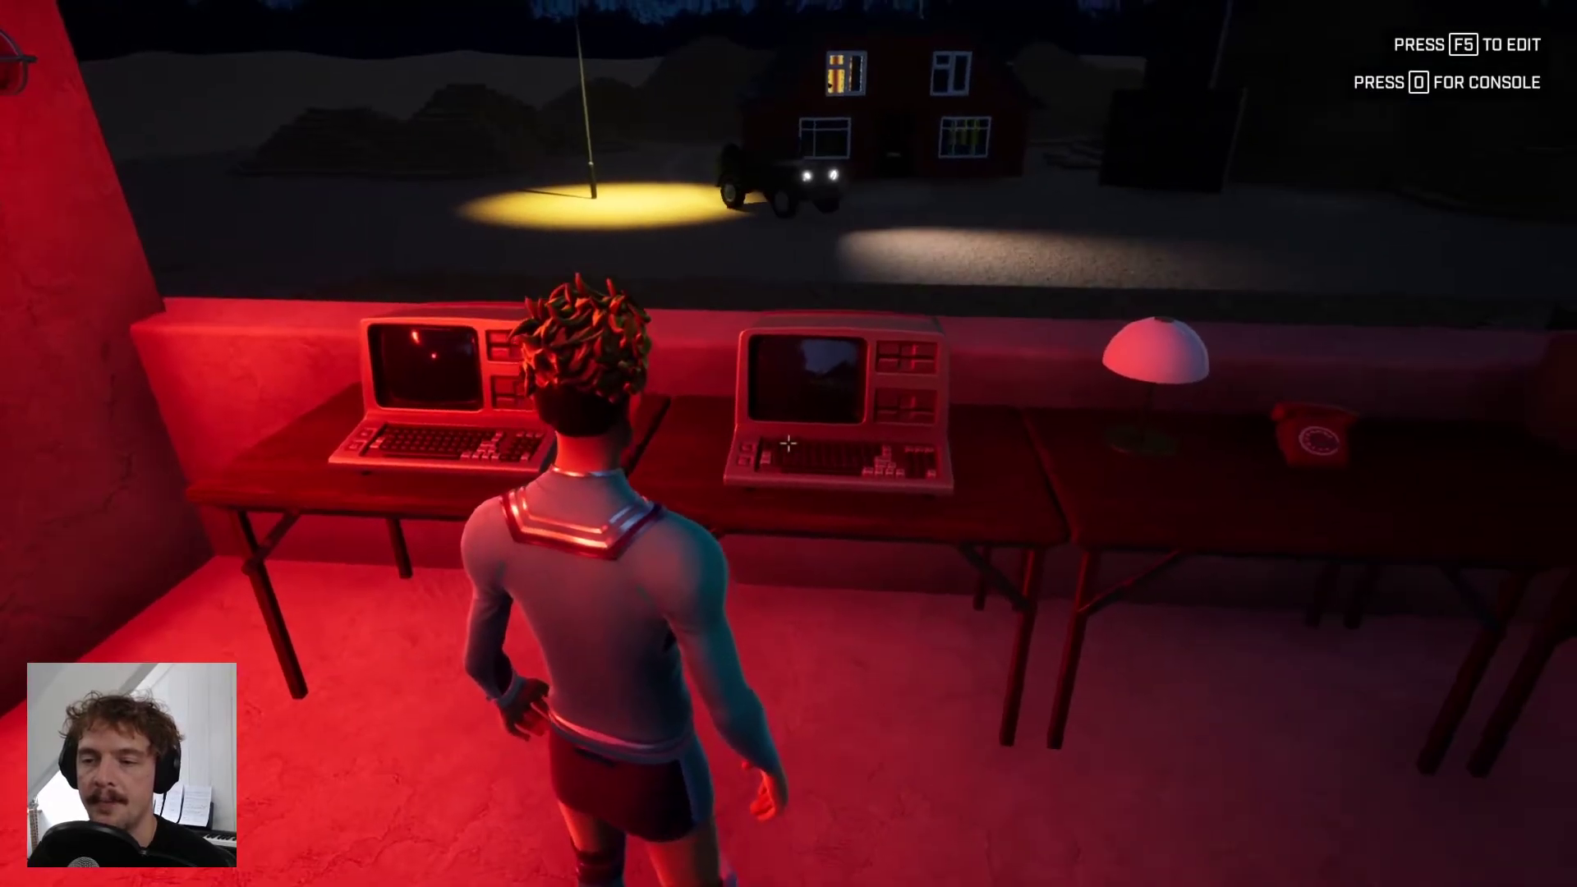
key(s)
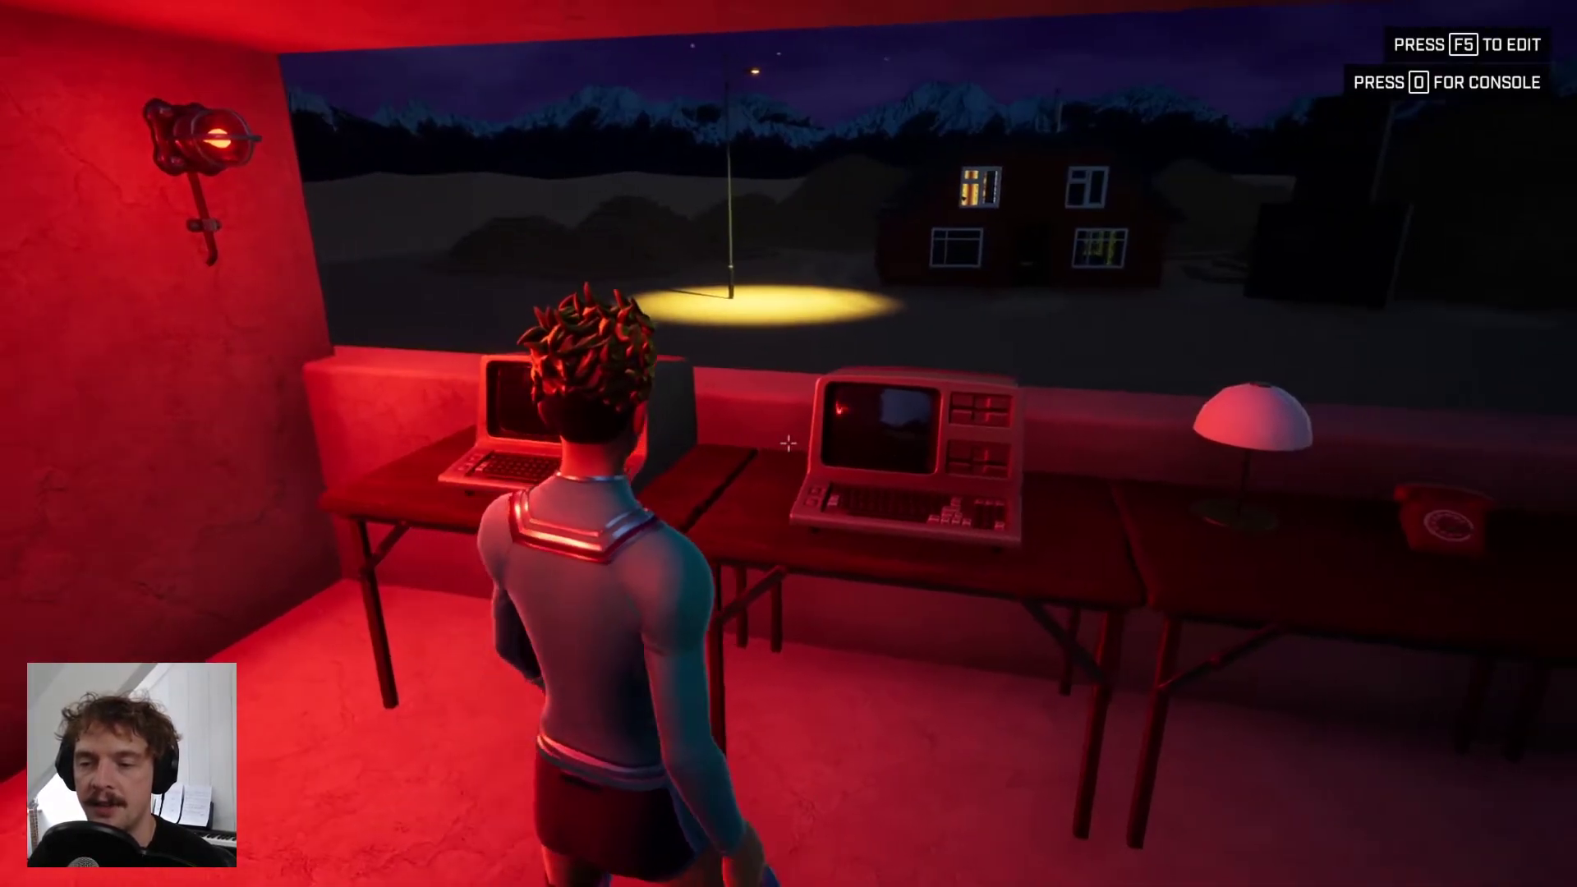
key(a)
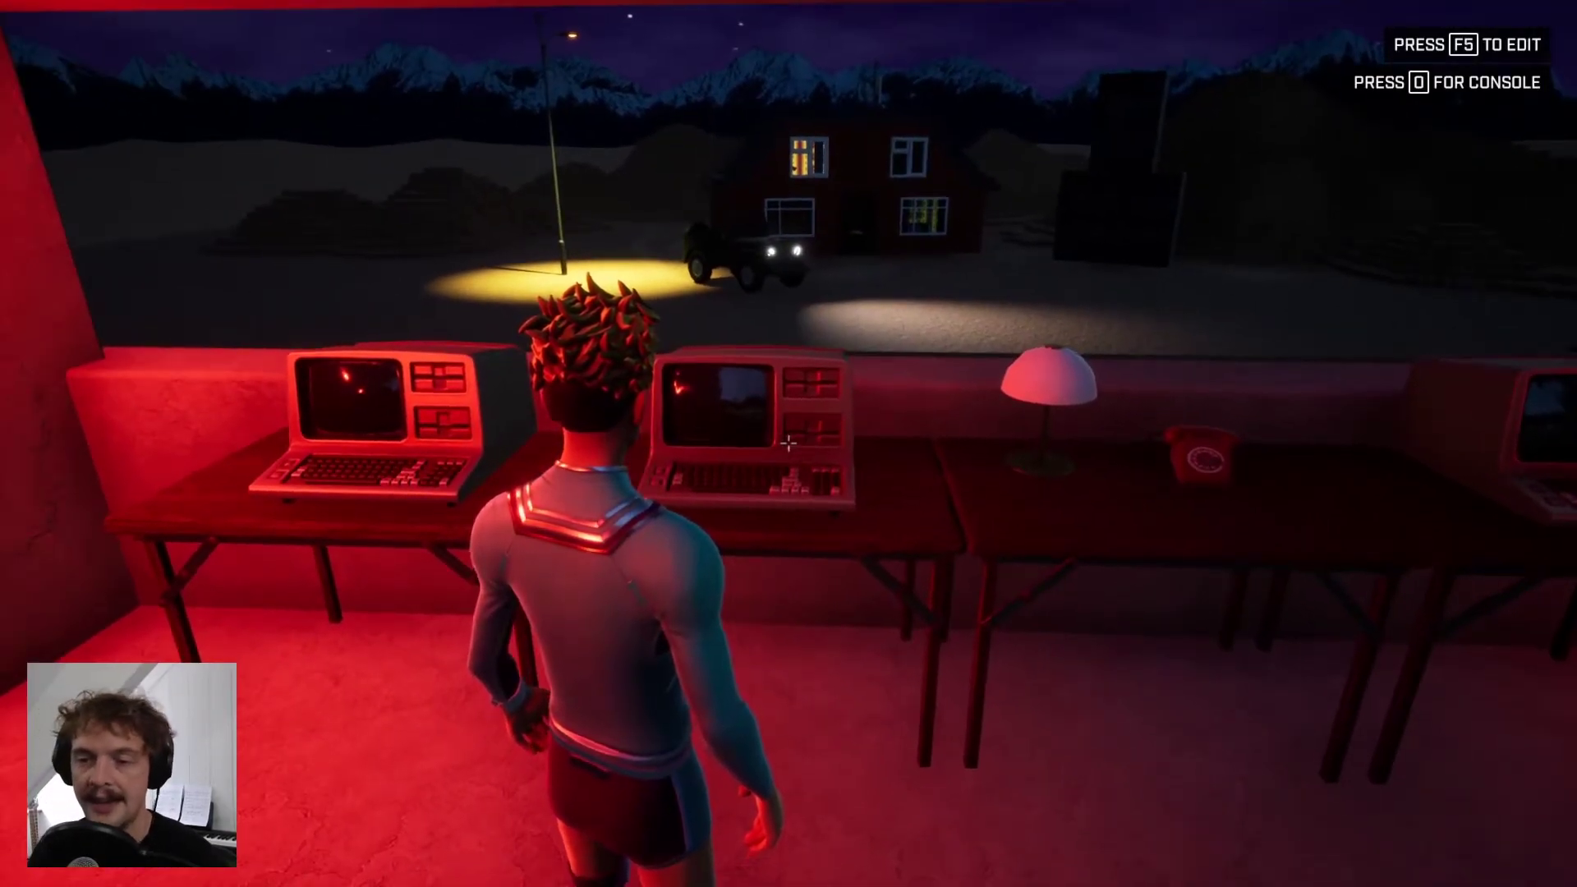
key(d)
key(a)
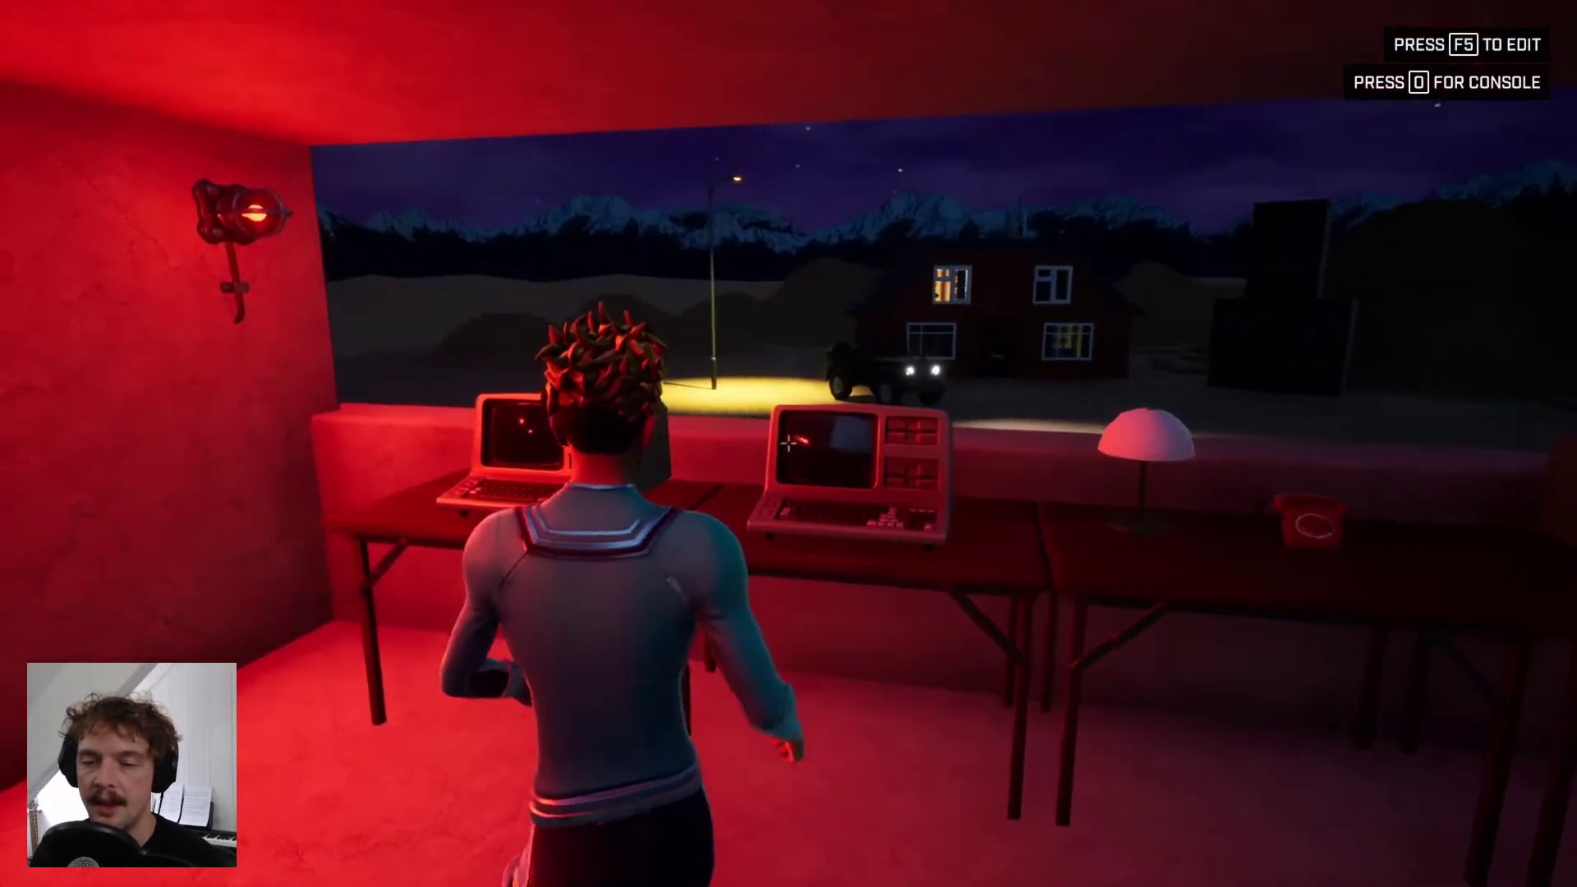
key(w)
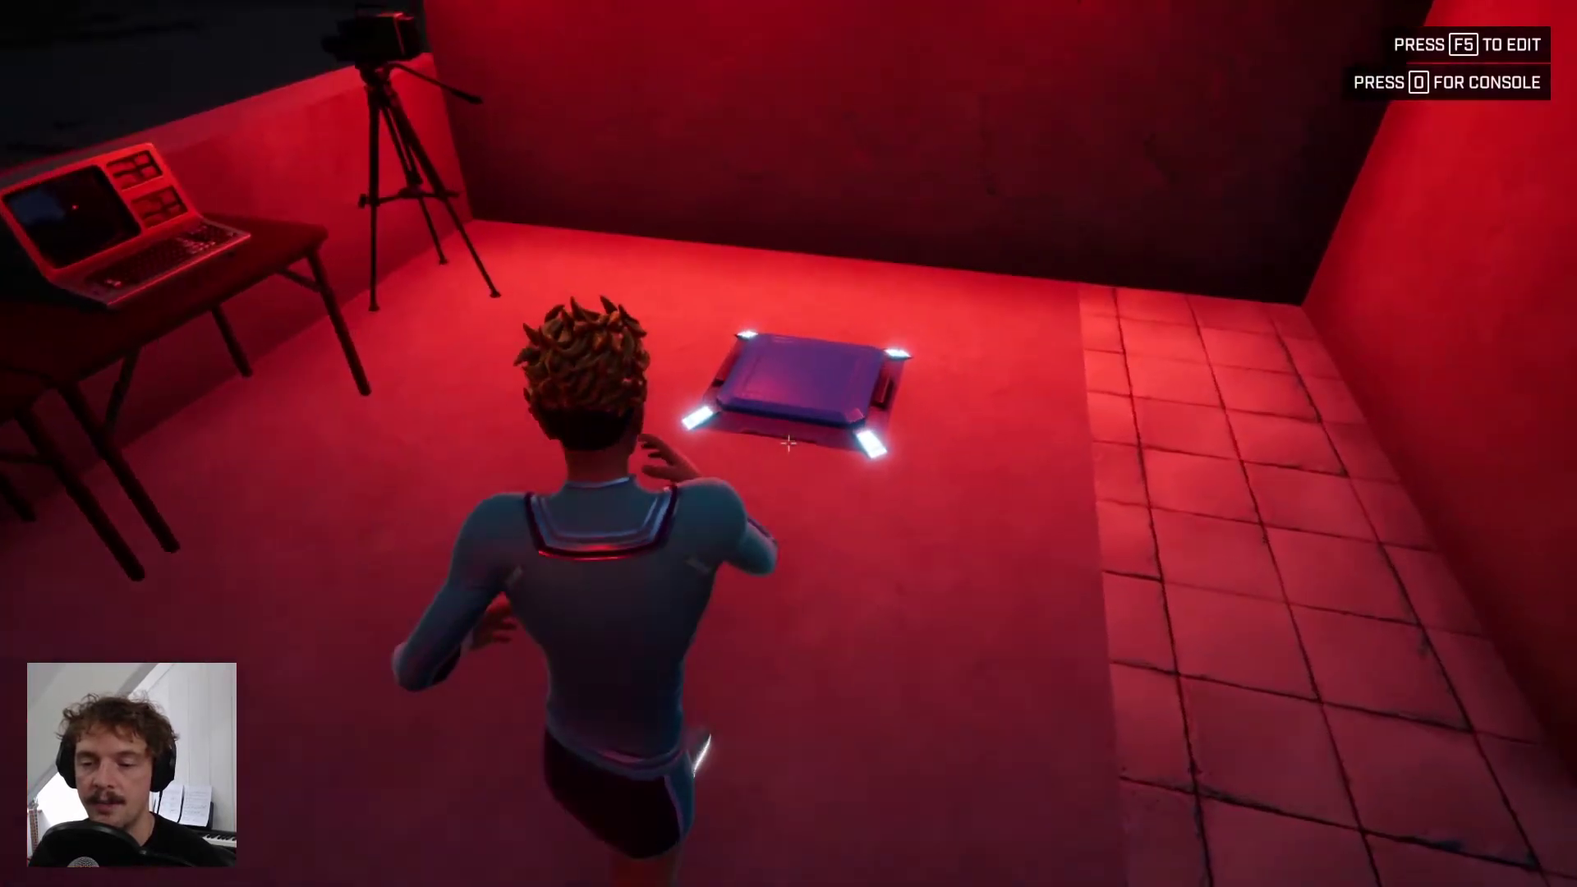
key(w)
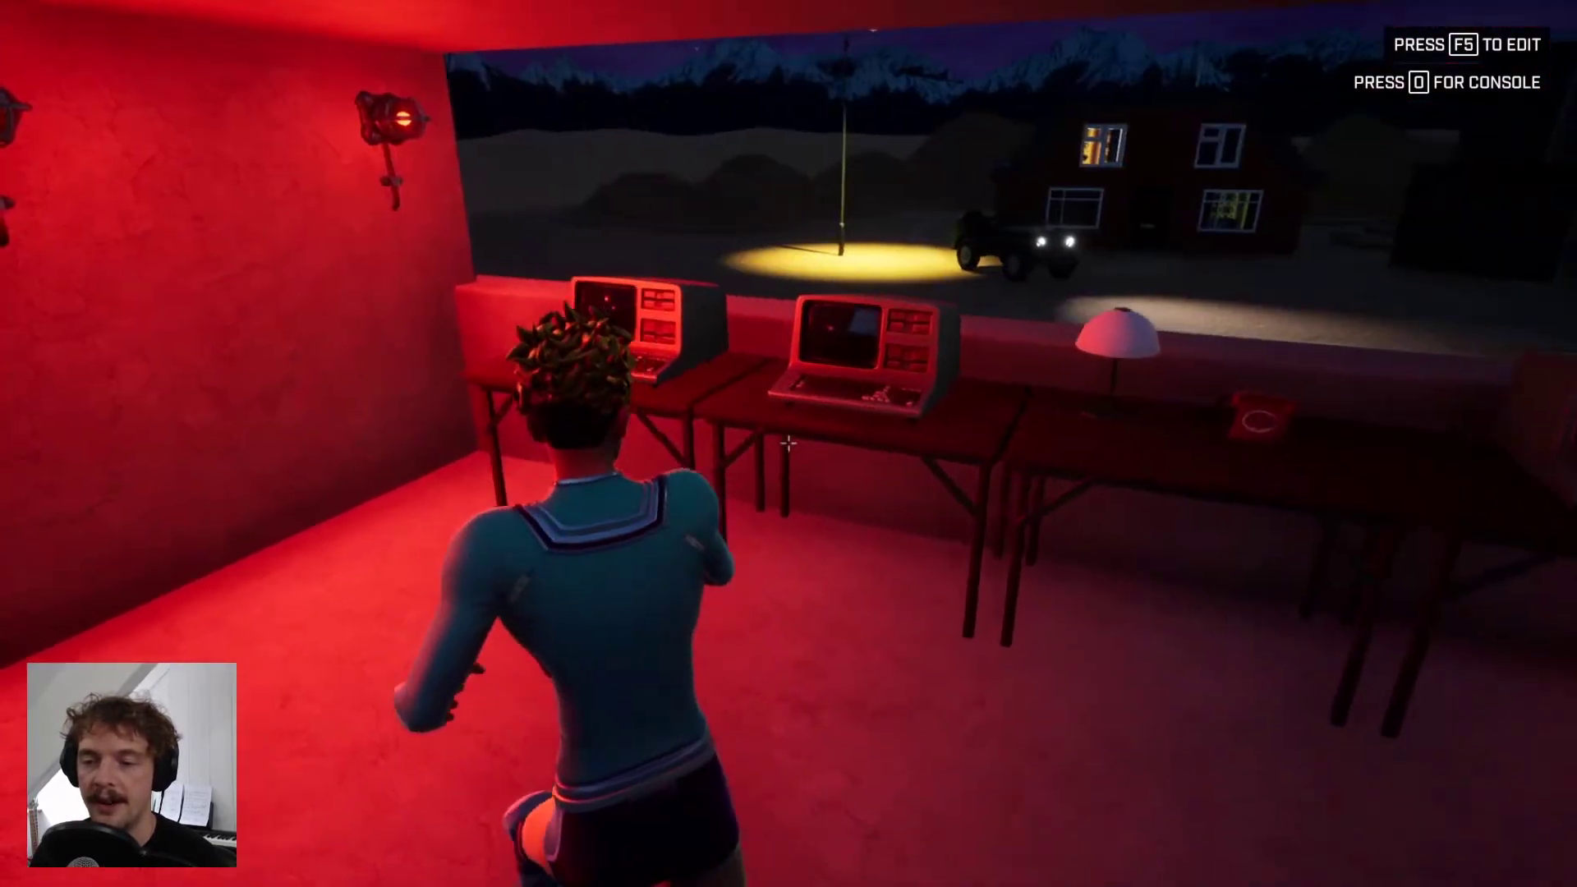
Step: Walk past the purple floor pad to the tripod, then back to the first computer
key(d)
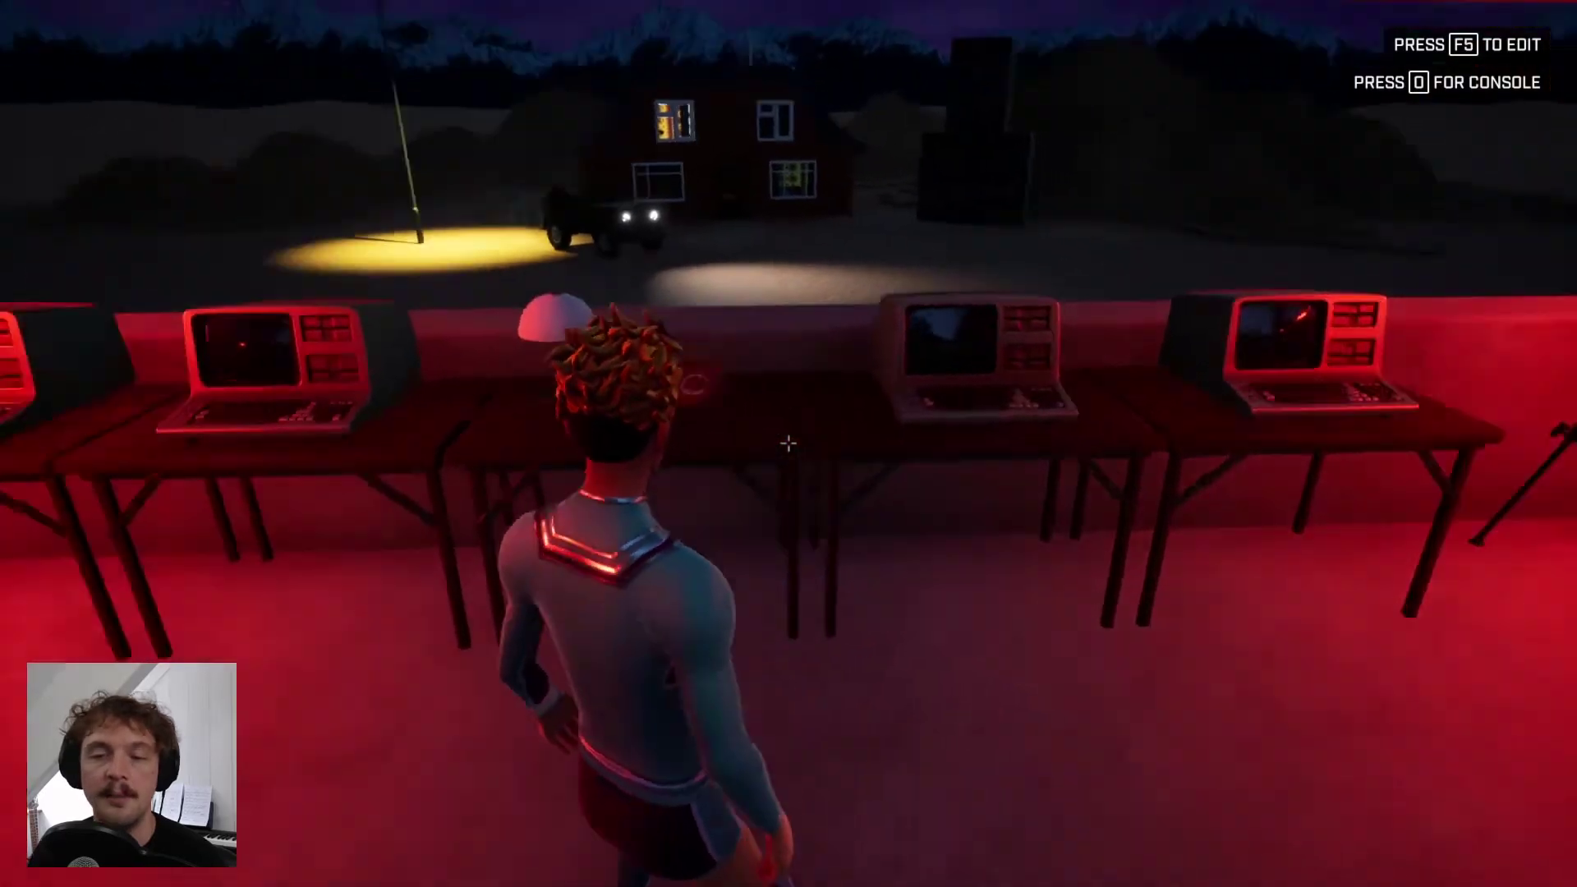
key(w)
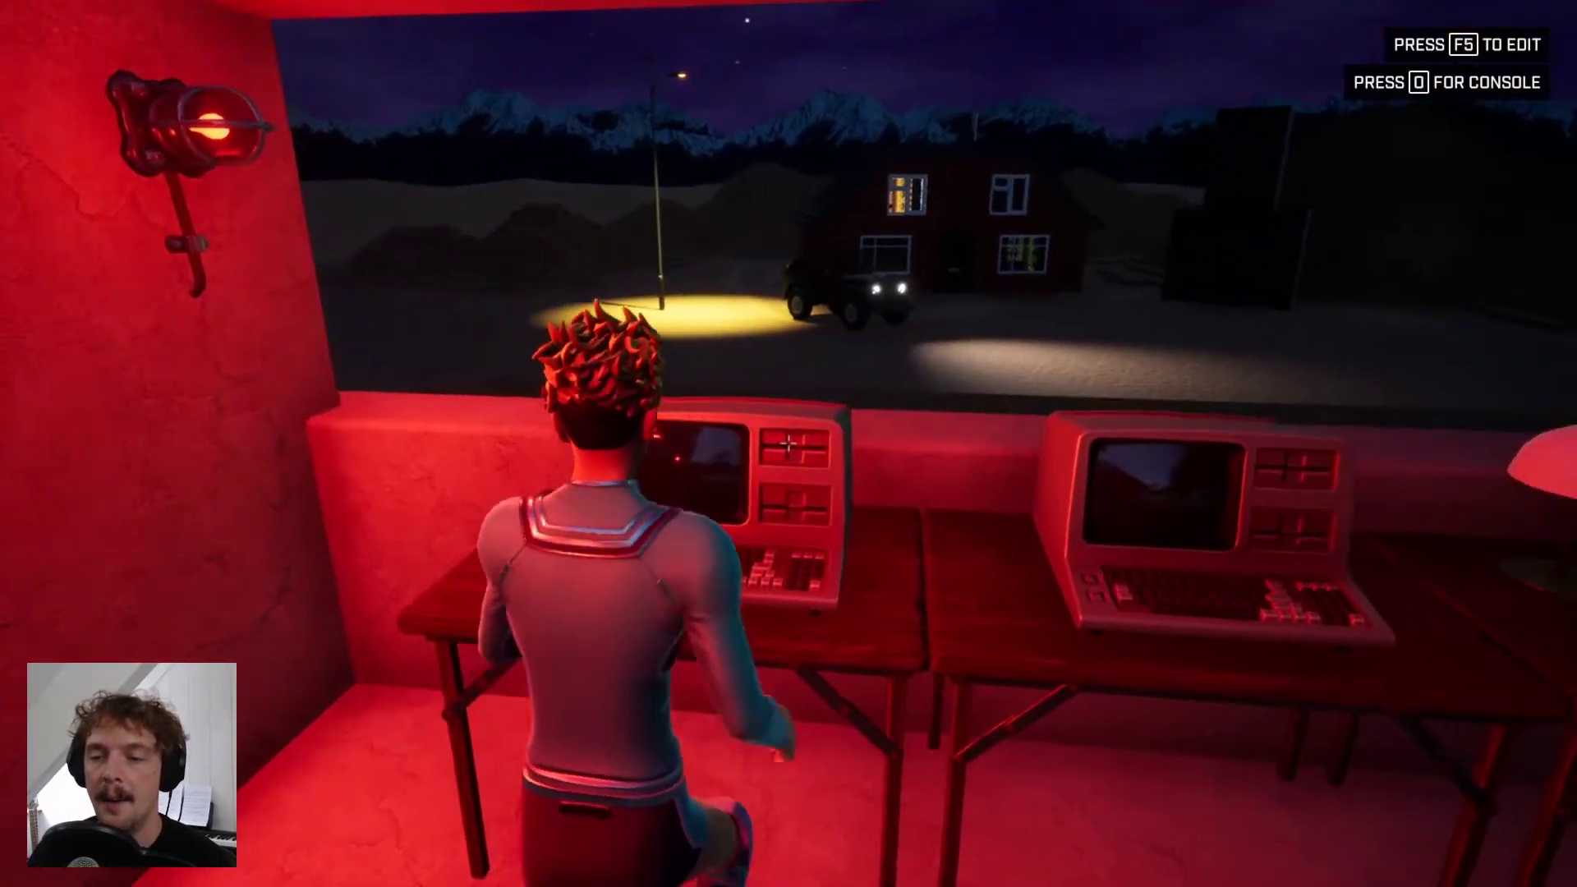
key(d)
key(w)
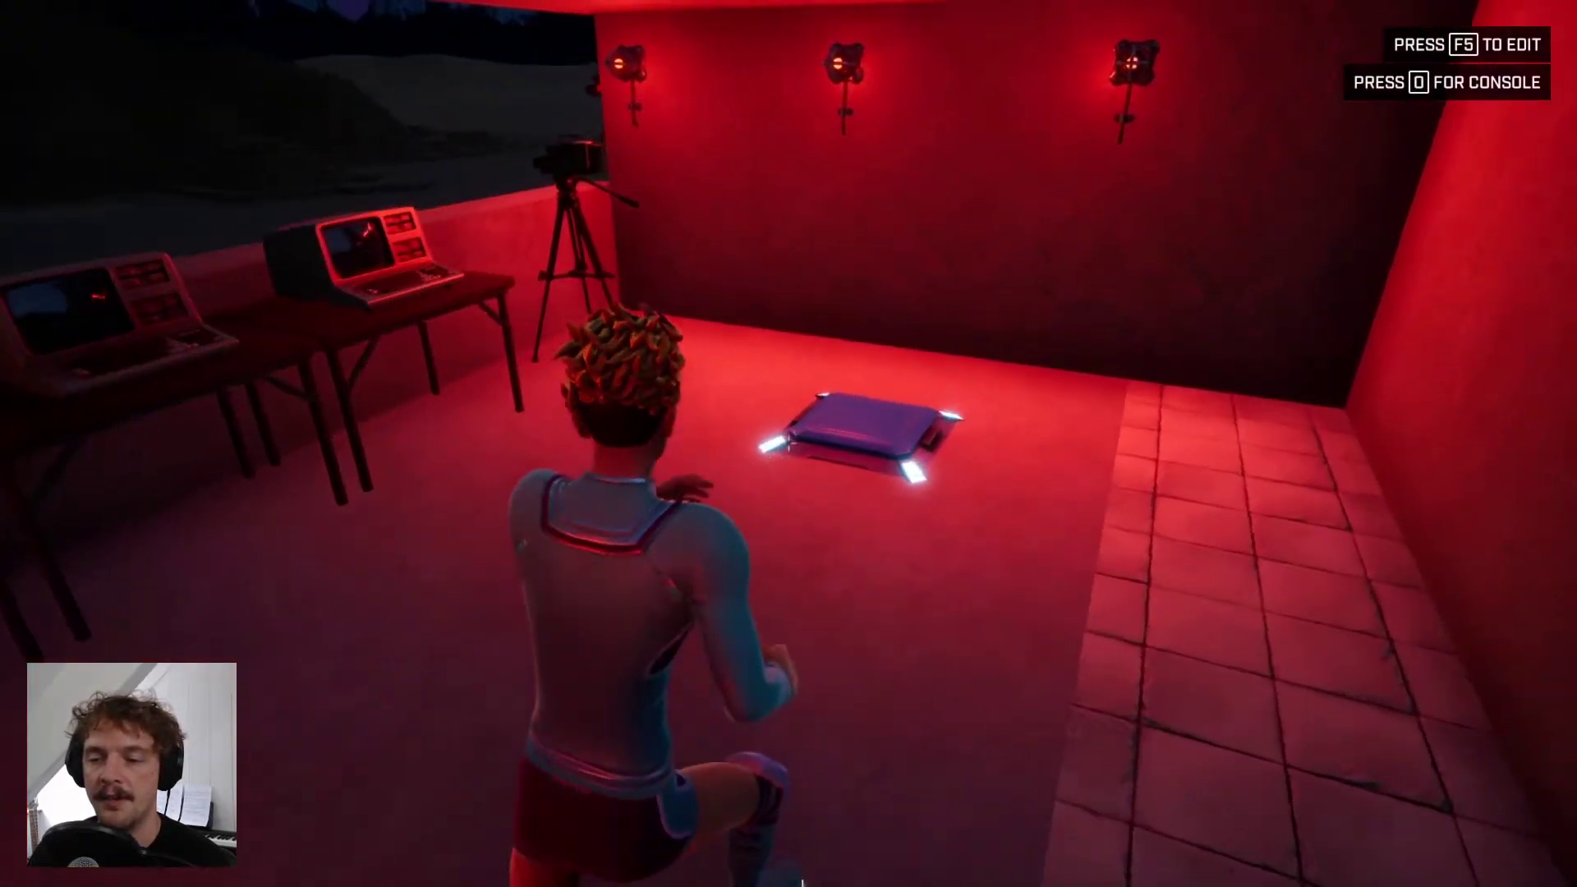
key(w)
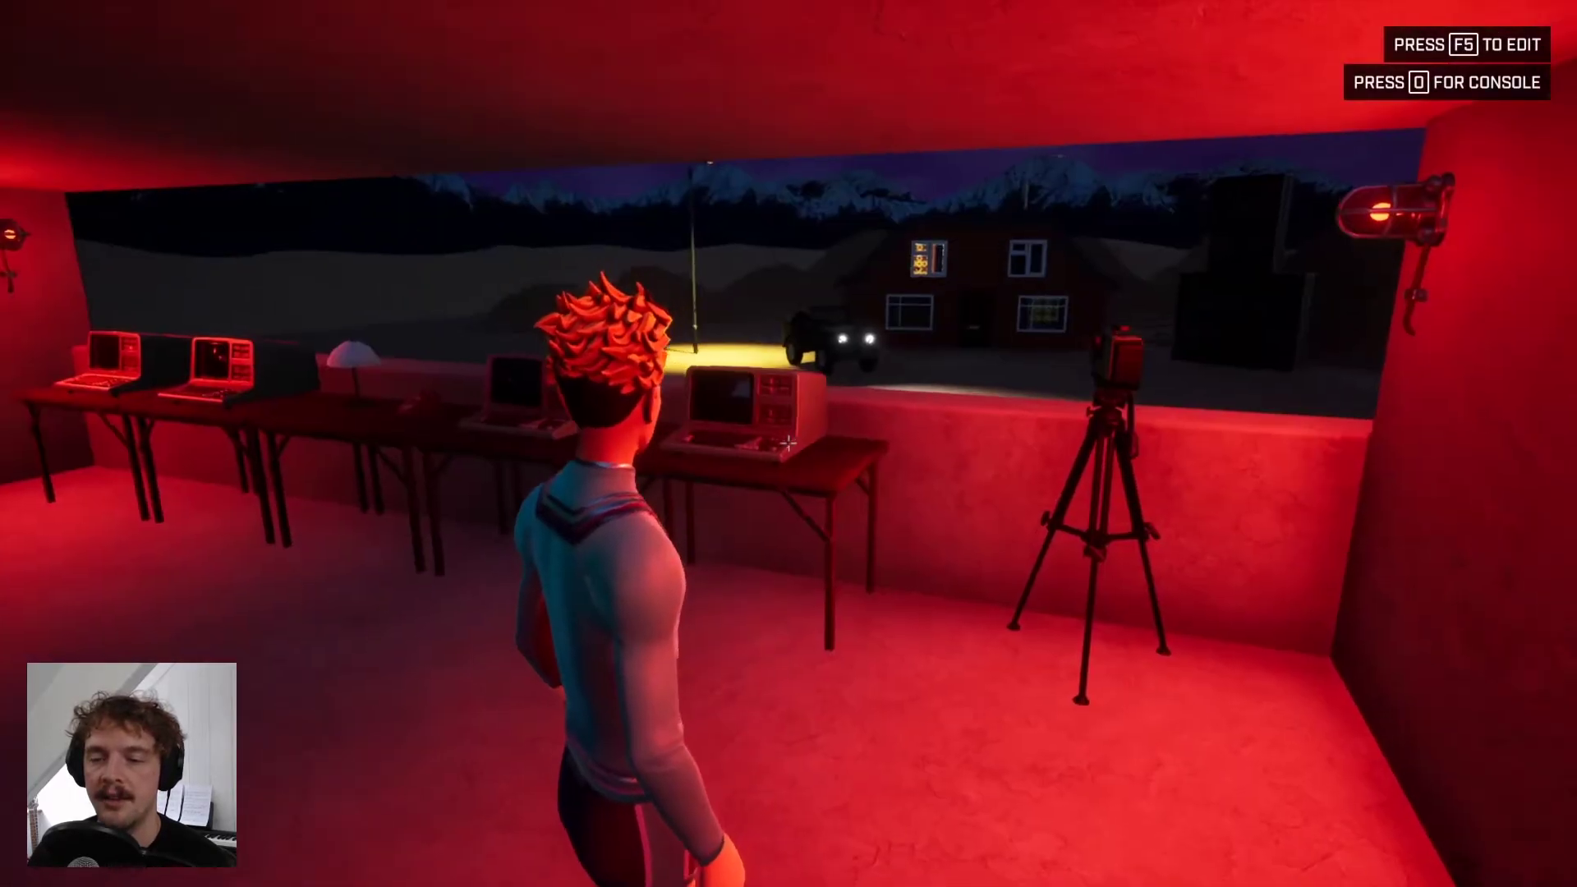
key(w)
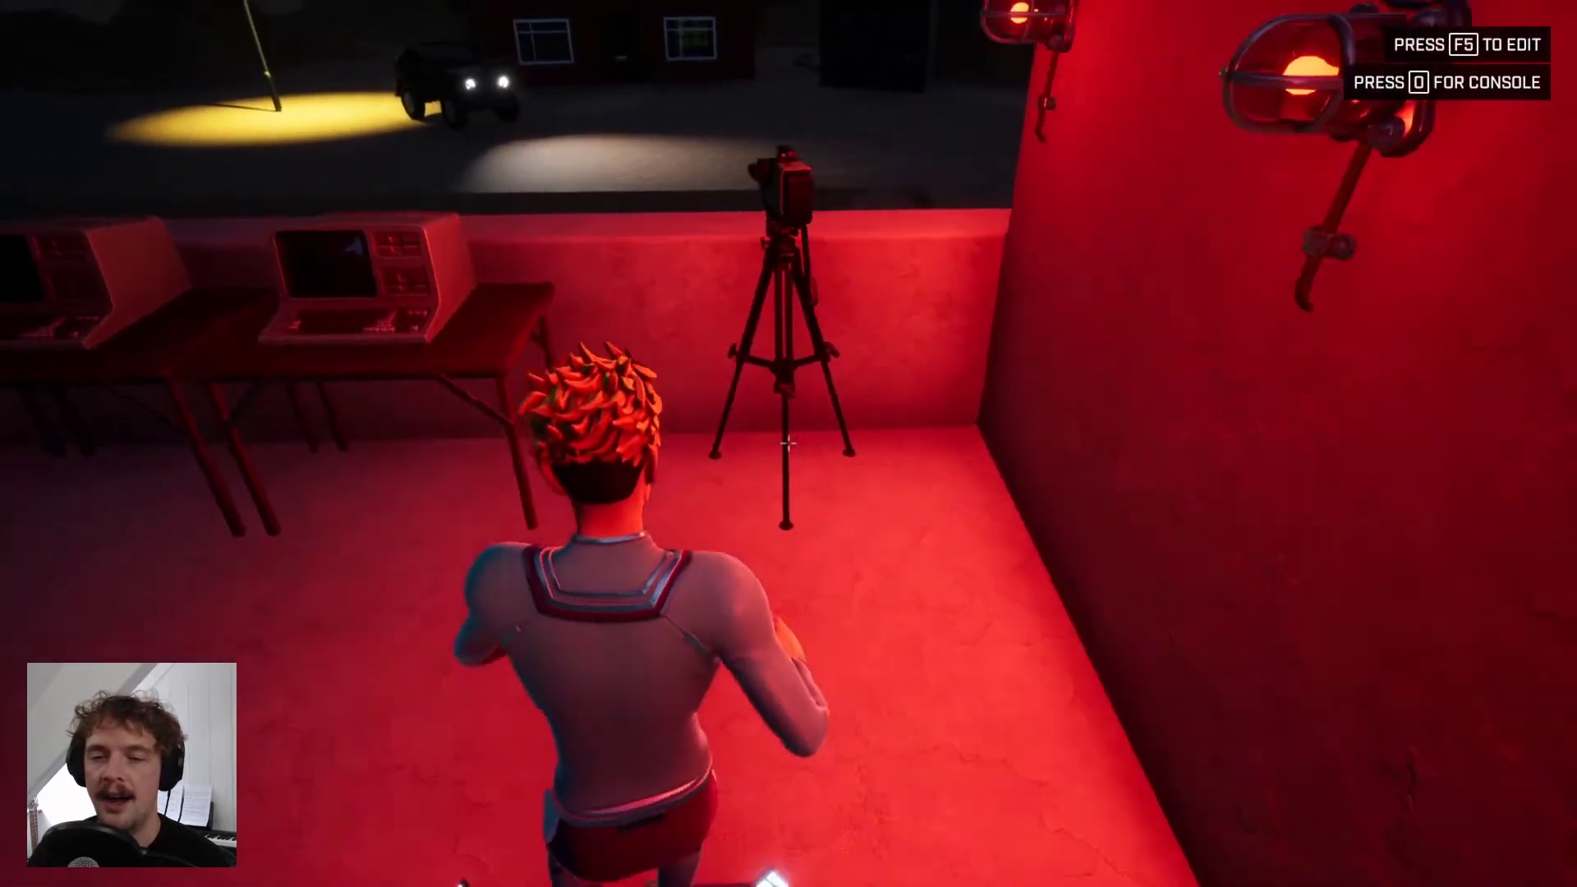
key(s)
key(a)
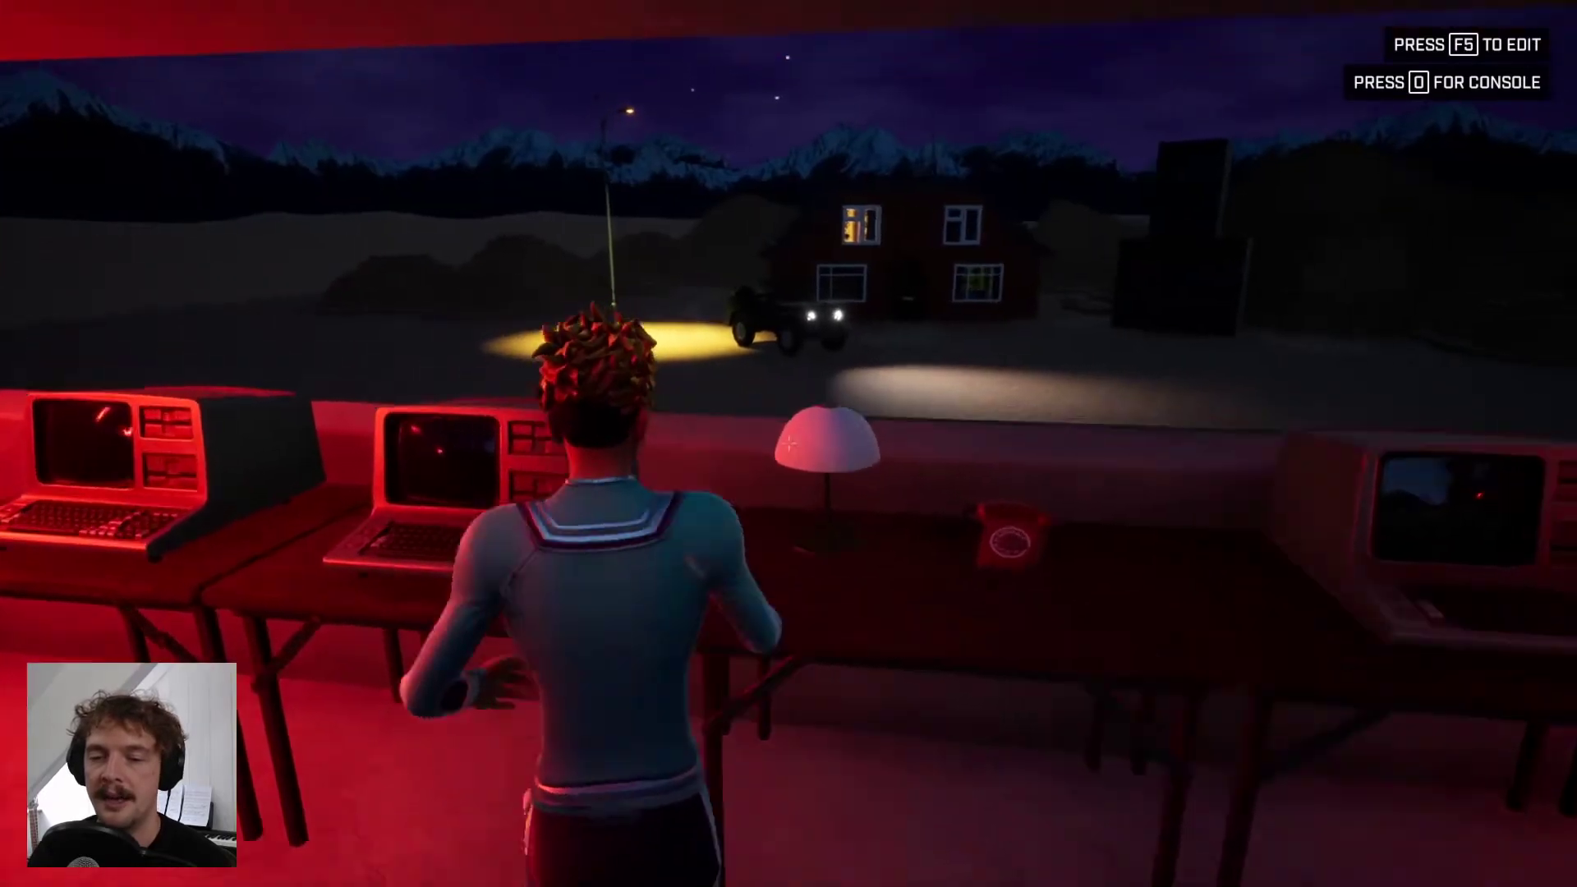
key(a)
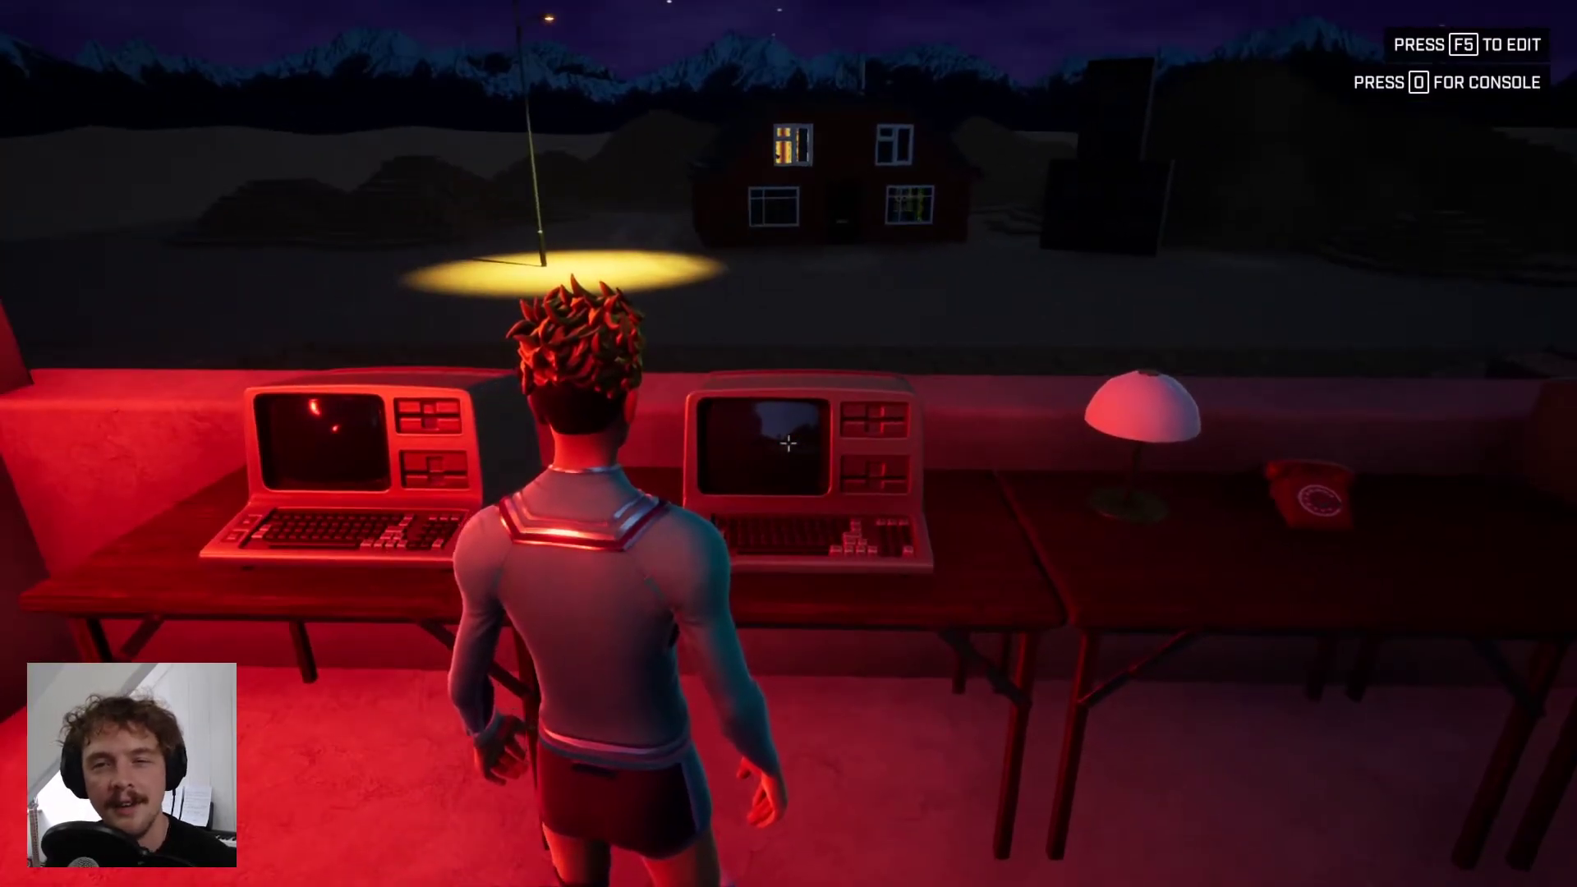
key(s)
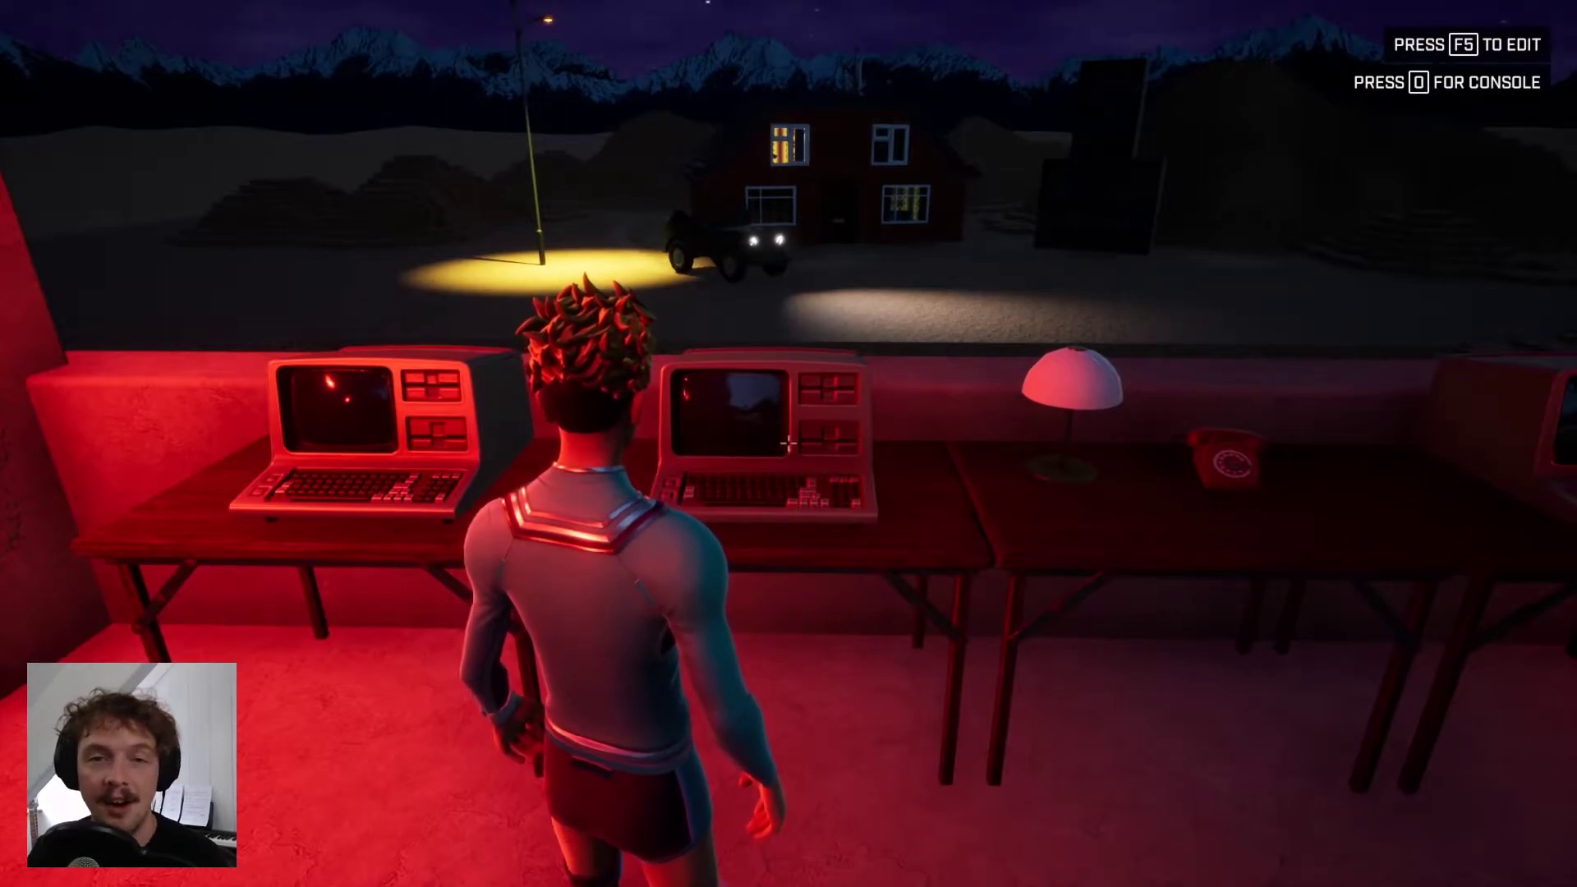
Step: Exit play mode and focus the editor view on fireExplosionDebris2 beside the car
key(F5)
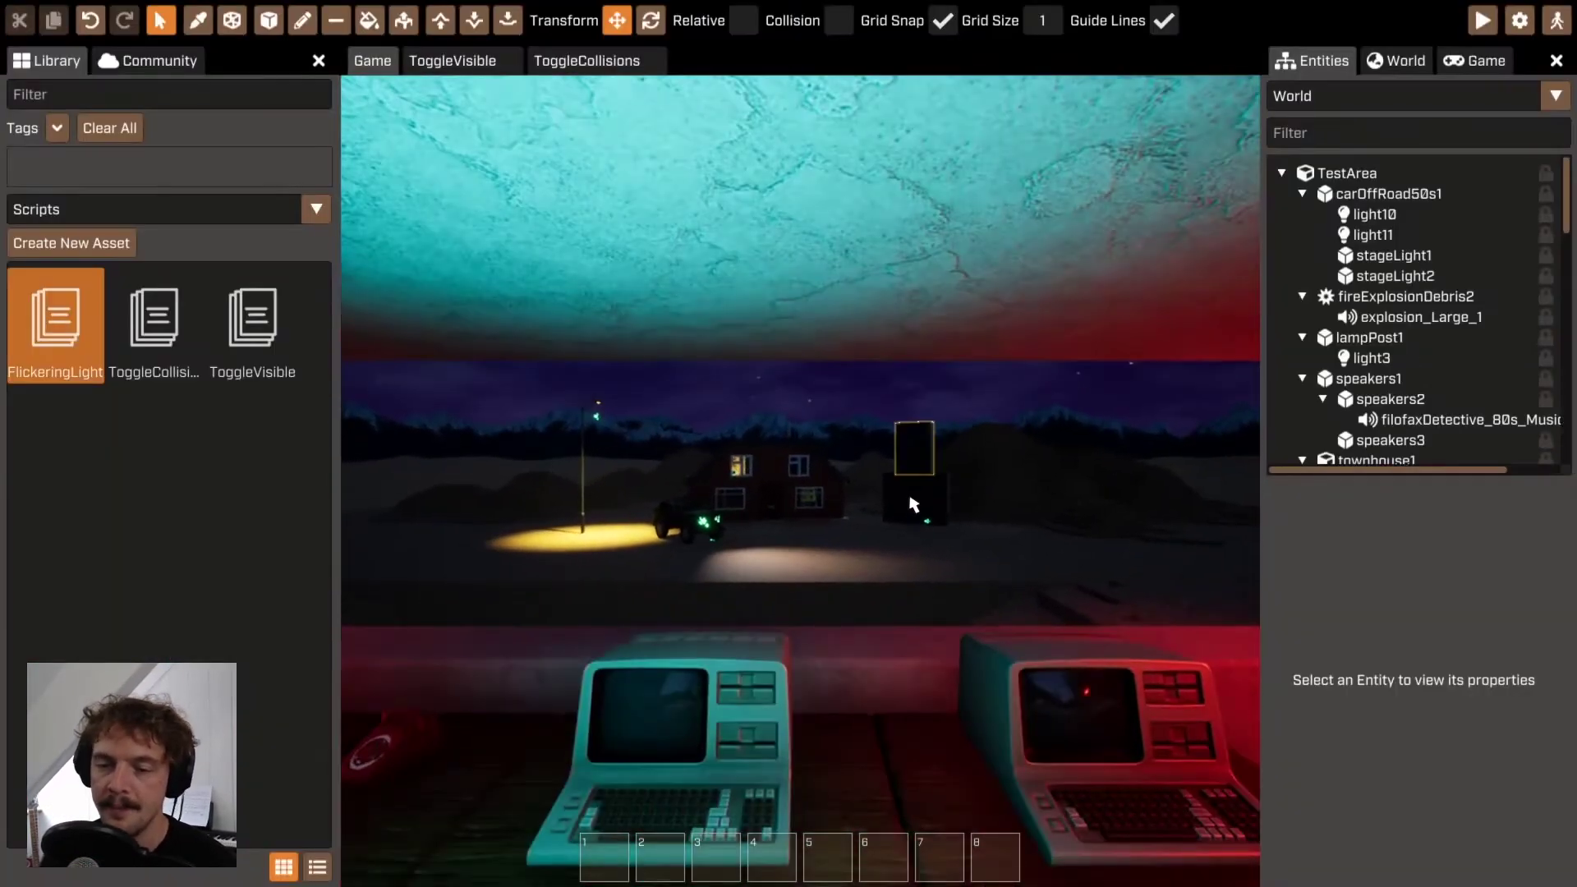
right_drag(909, 497, 906, 559)
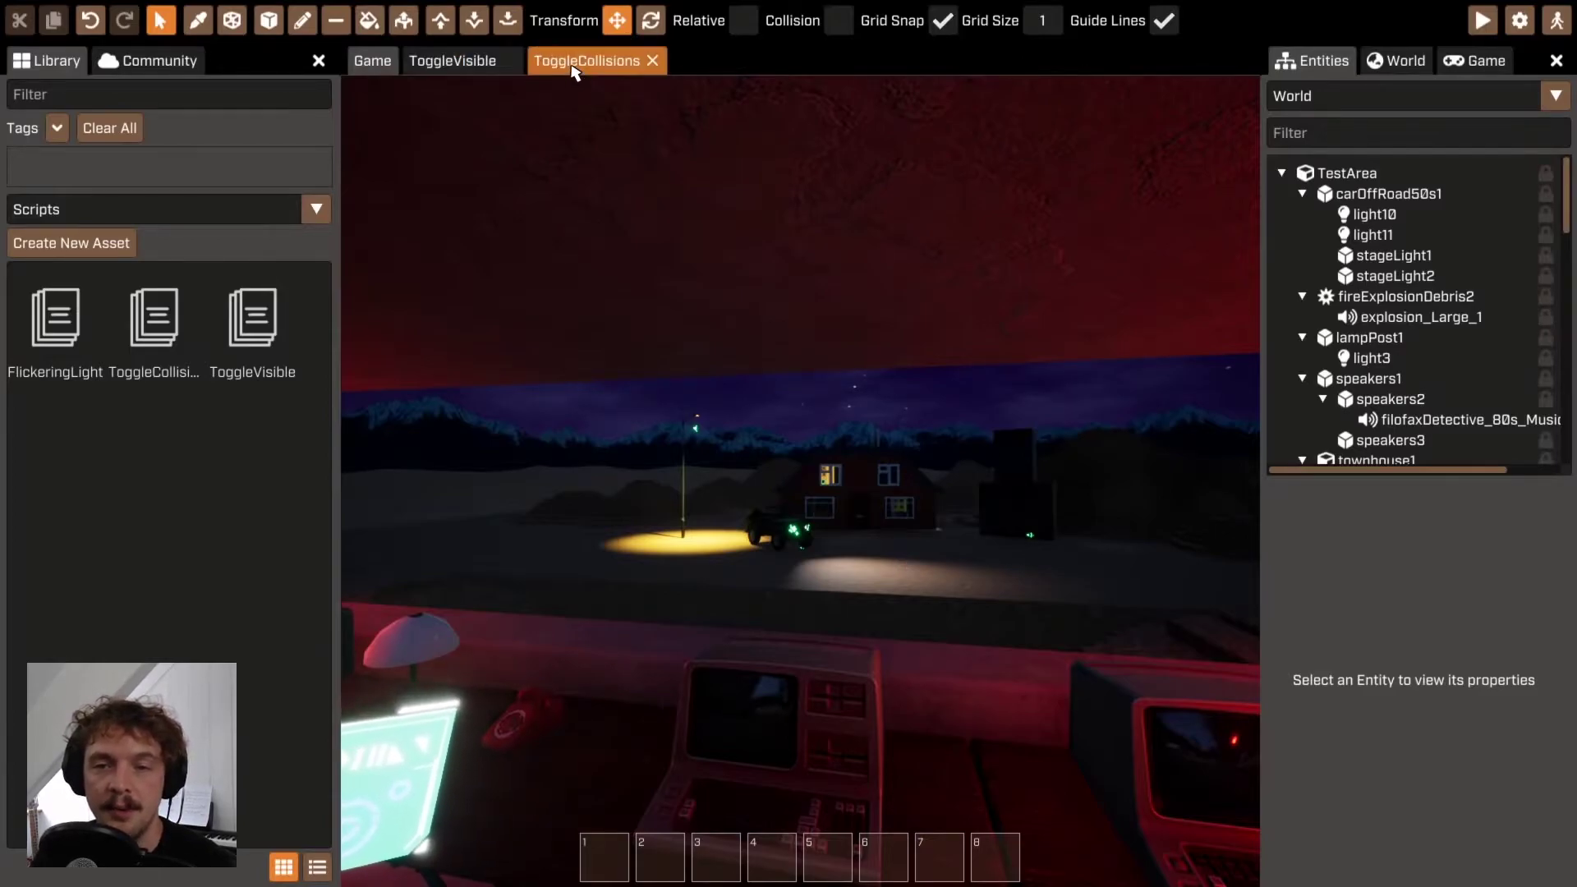
click(169, 210)
double_click(1459, 318)
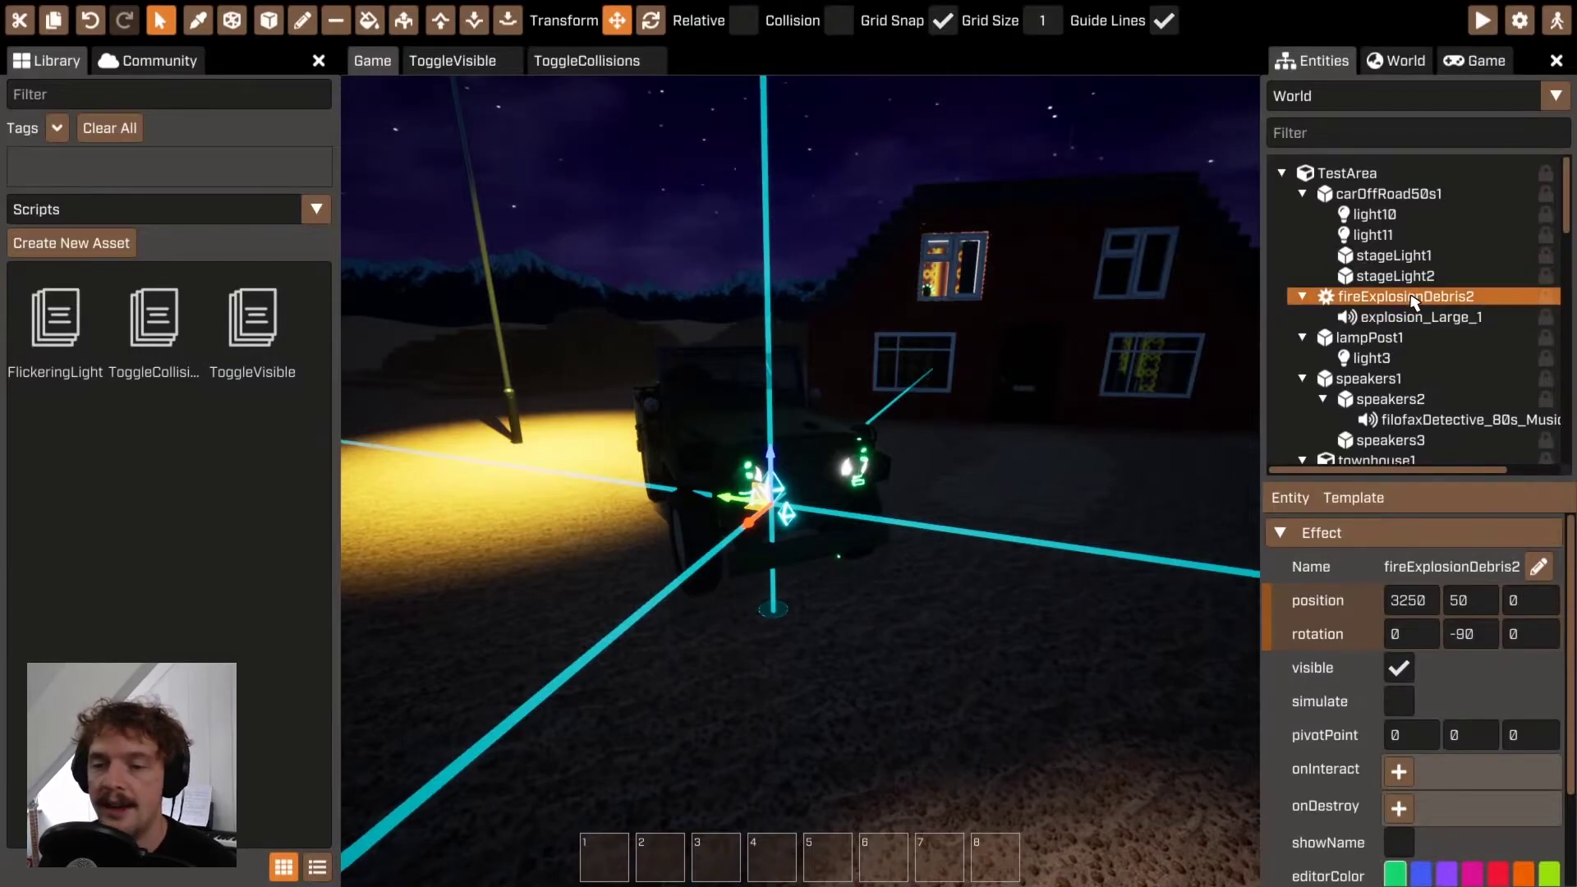
Step: Make fireExplosionDebris2 visible and toggle its active setting repeatedly to test the burst at the car
scroll(1508, 651, down, 3)
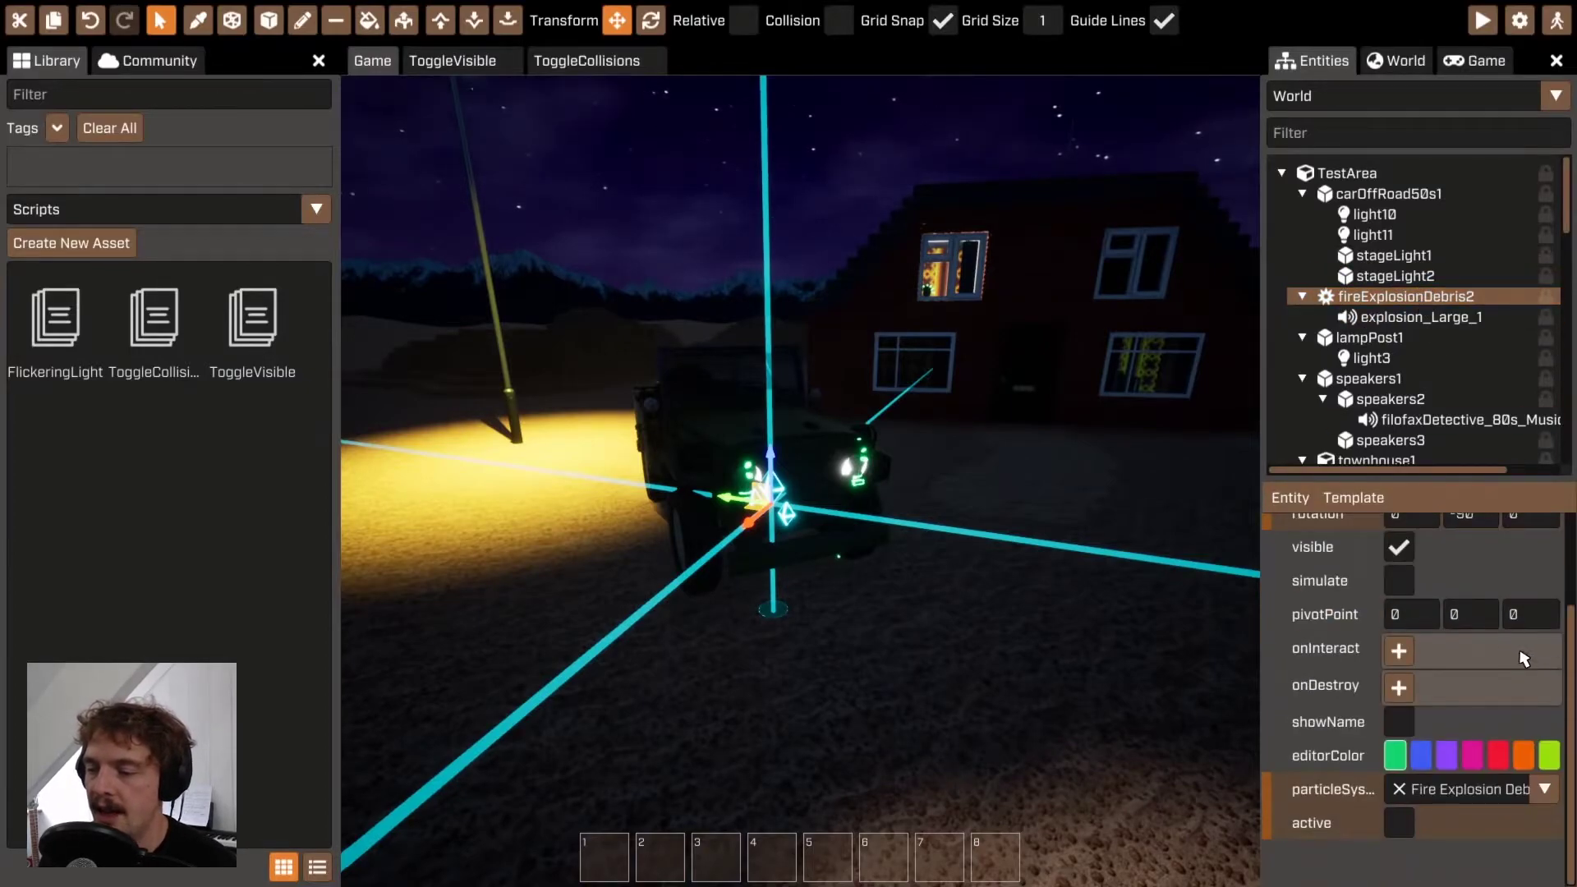
scroll(1308, 846, up, 3)
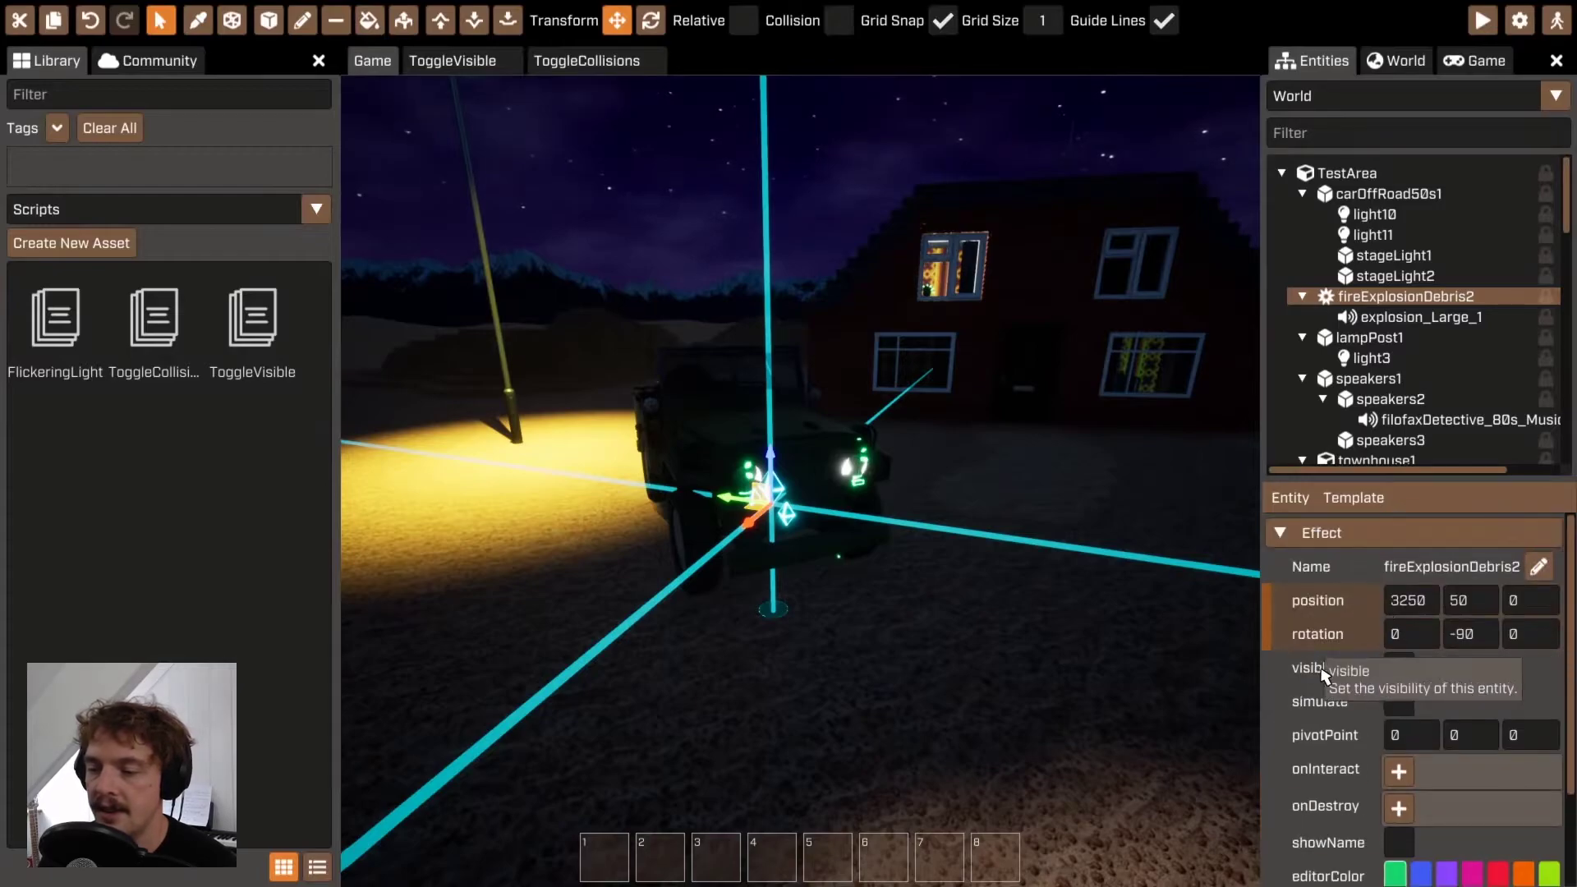
click(1399, 668)
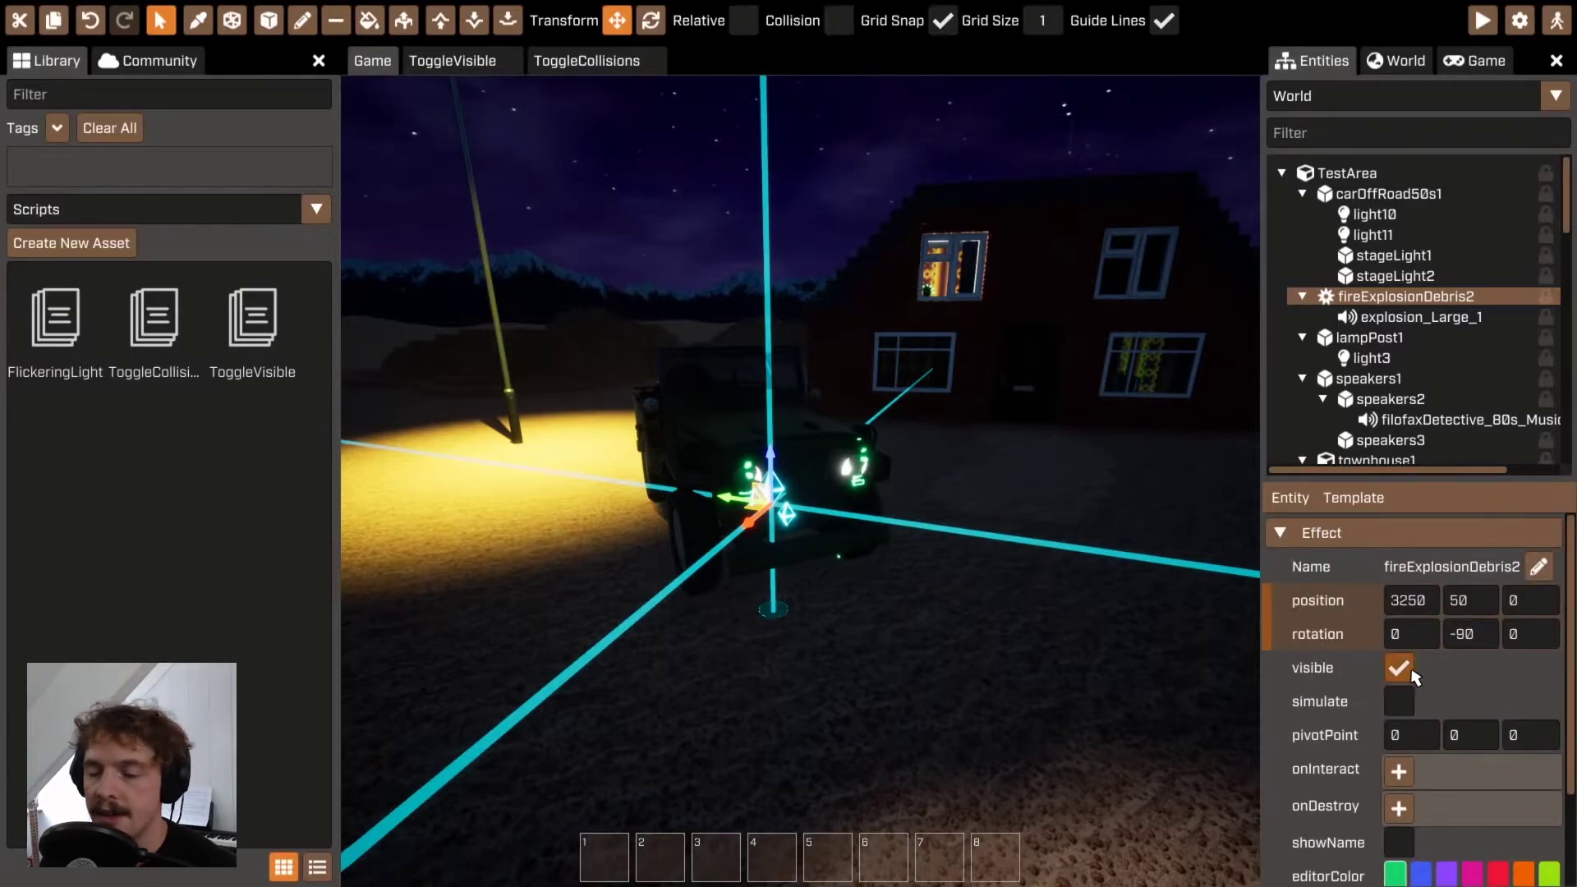
scroll(1421, 707, down, 3)
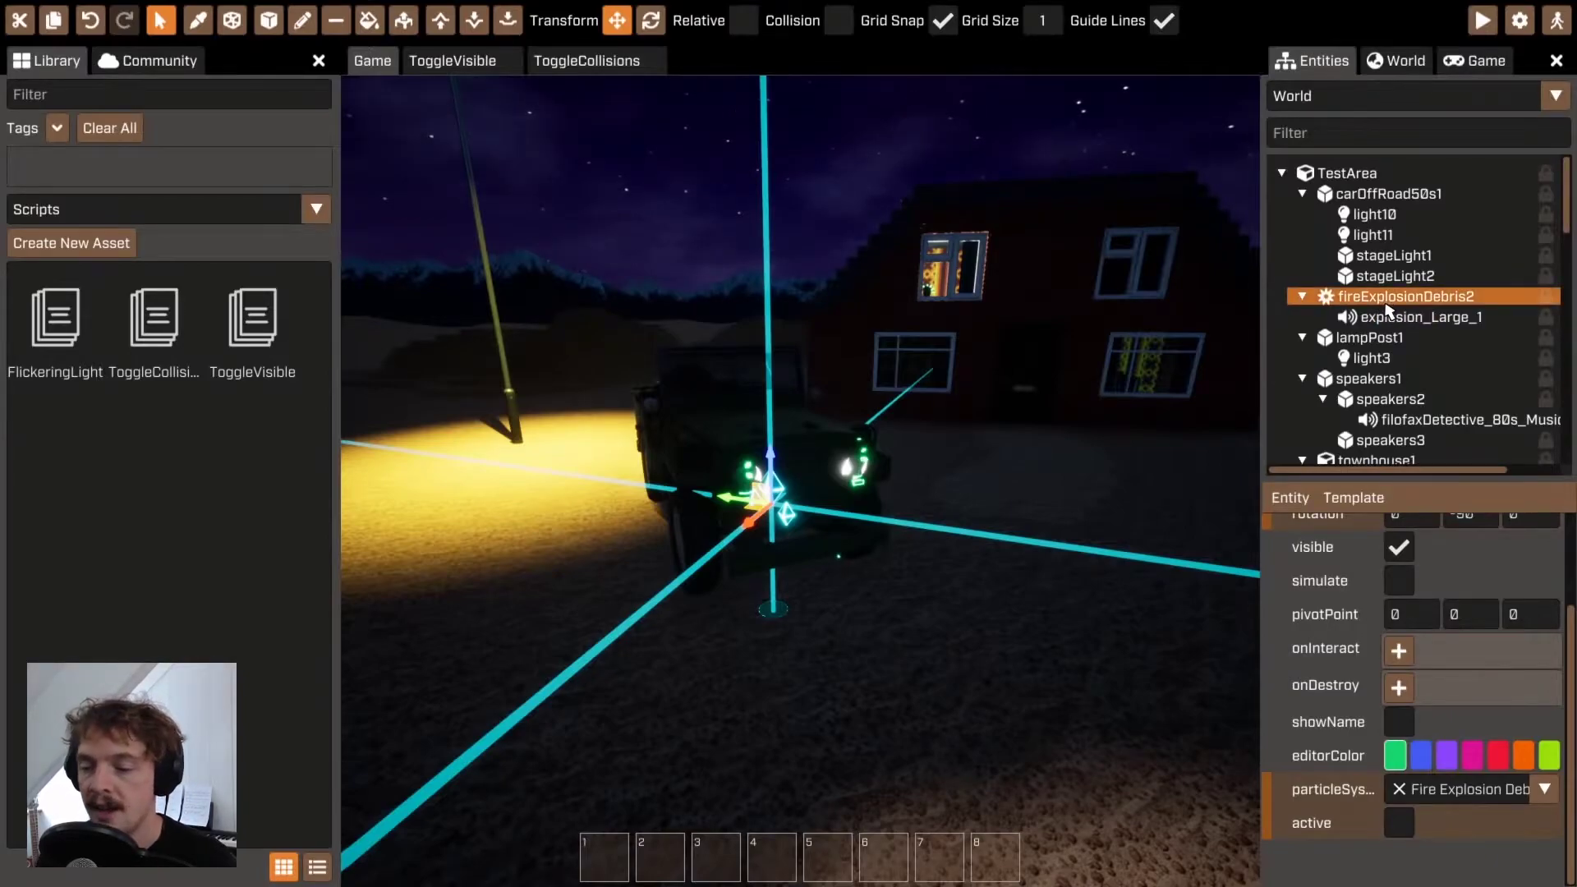
click(1400, 826)
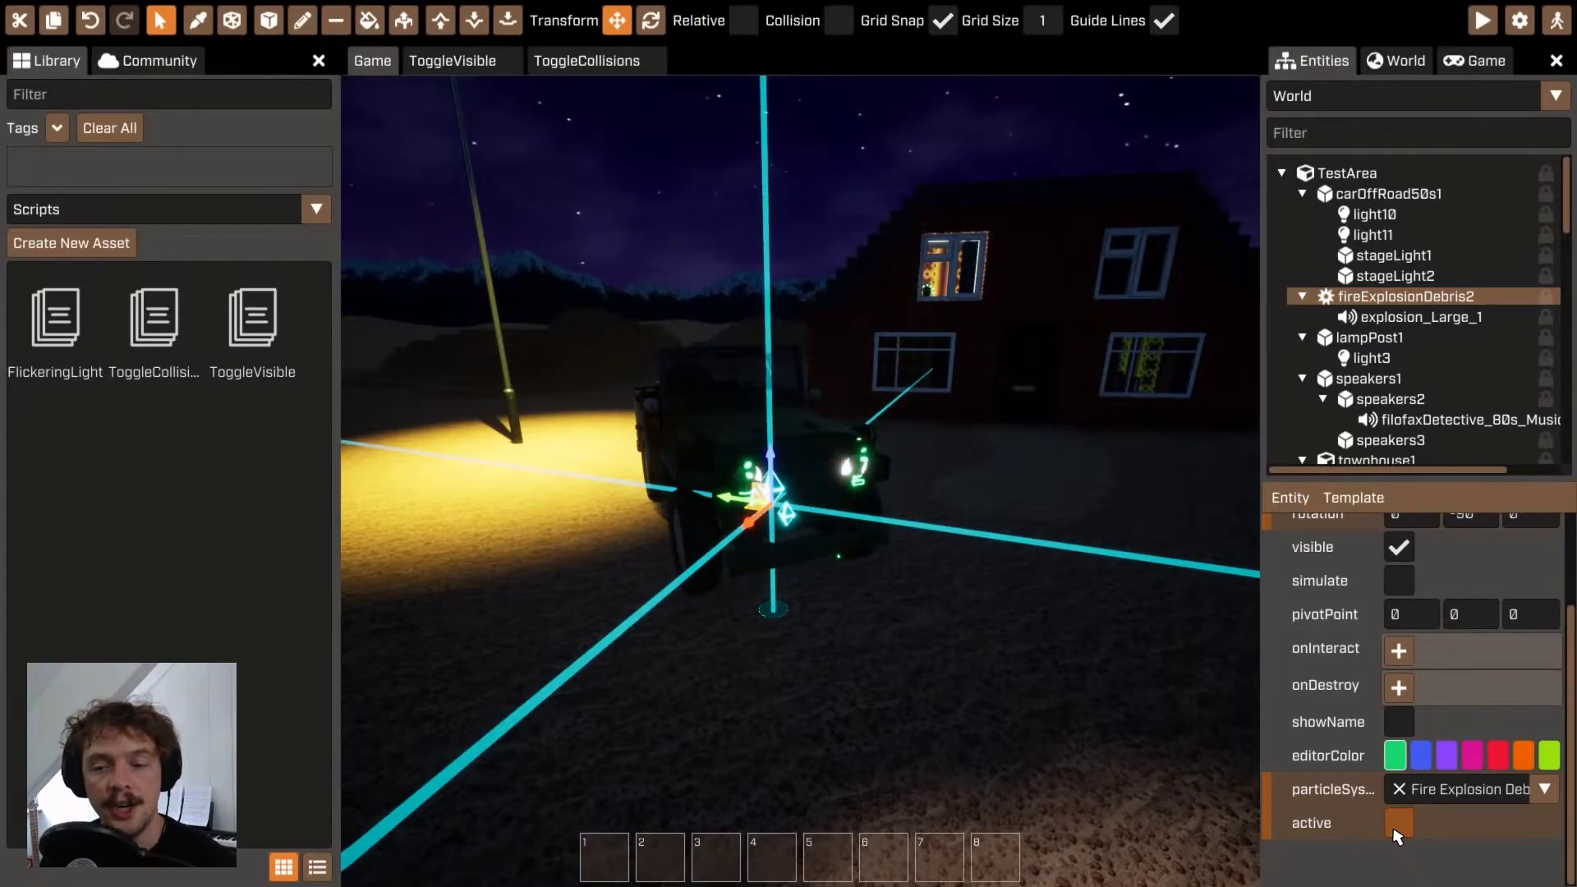
click(1398, 826)
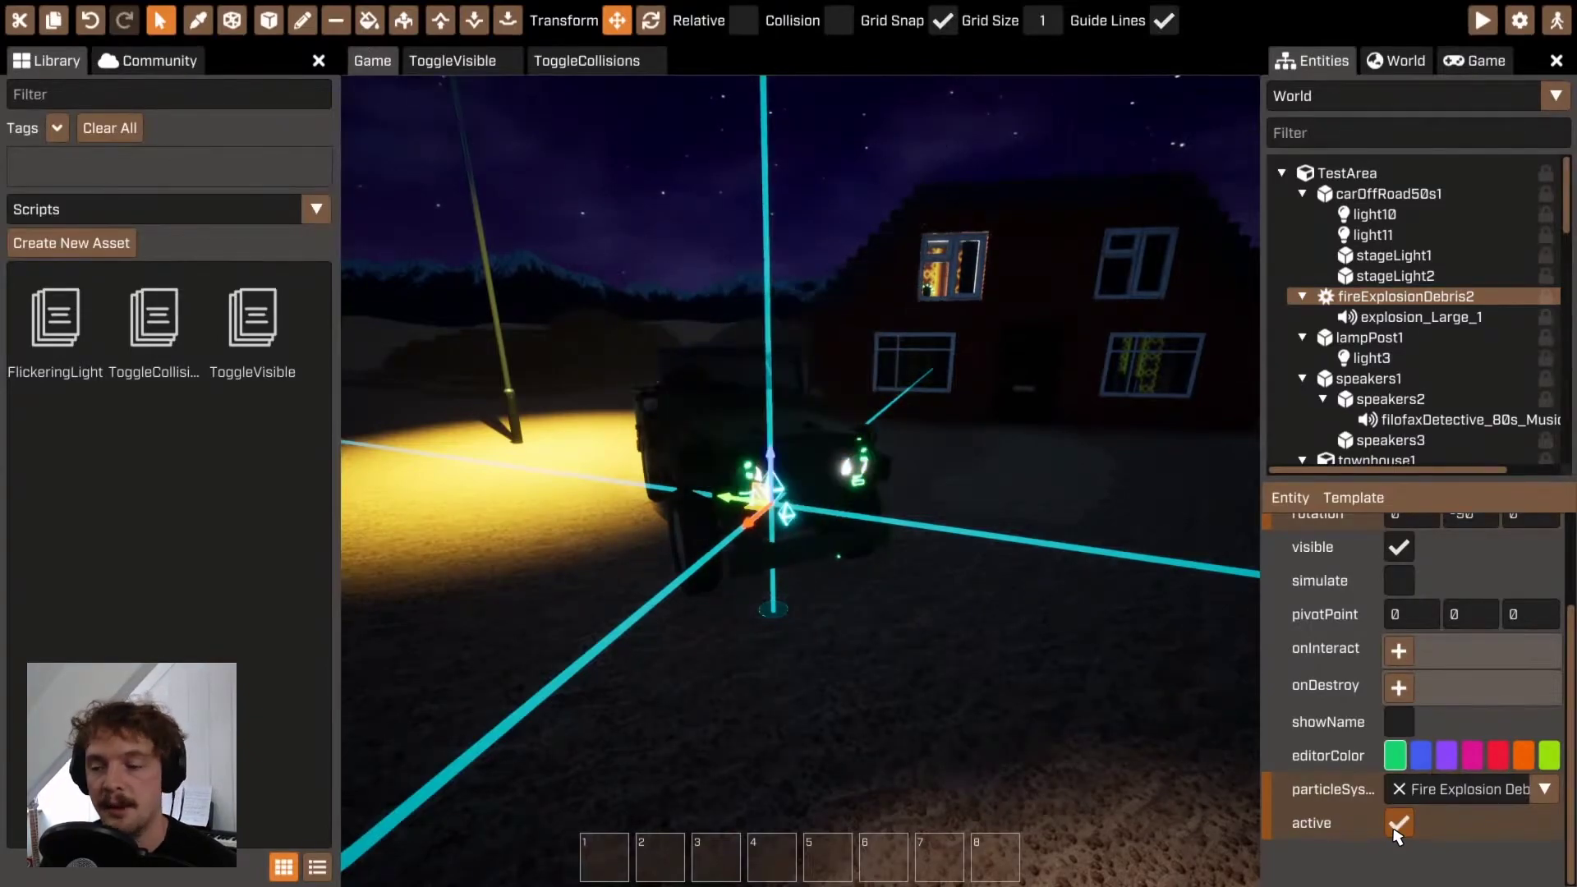
click(1397, 828)
click(1399, 828)
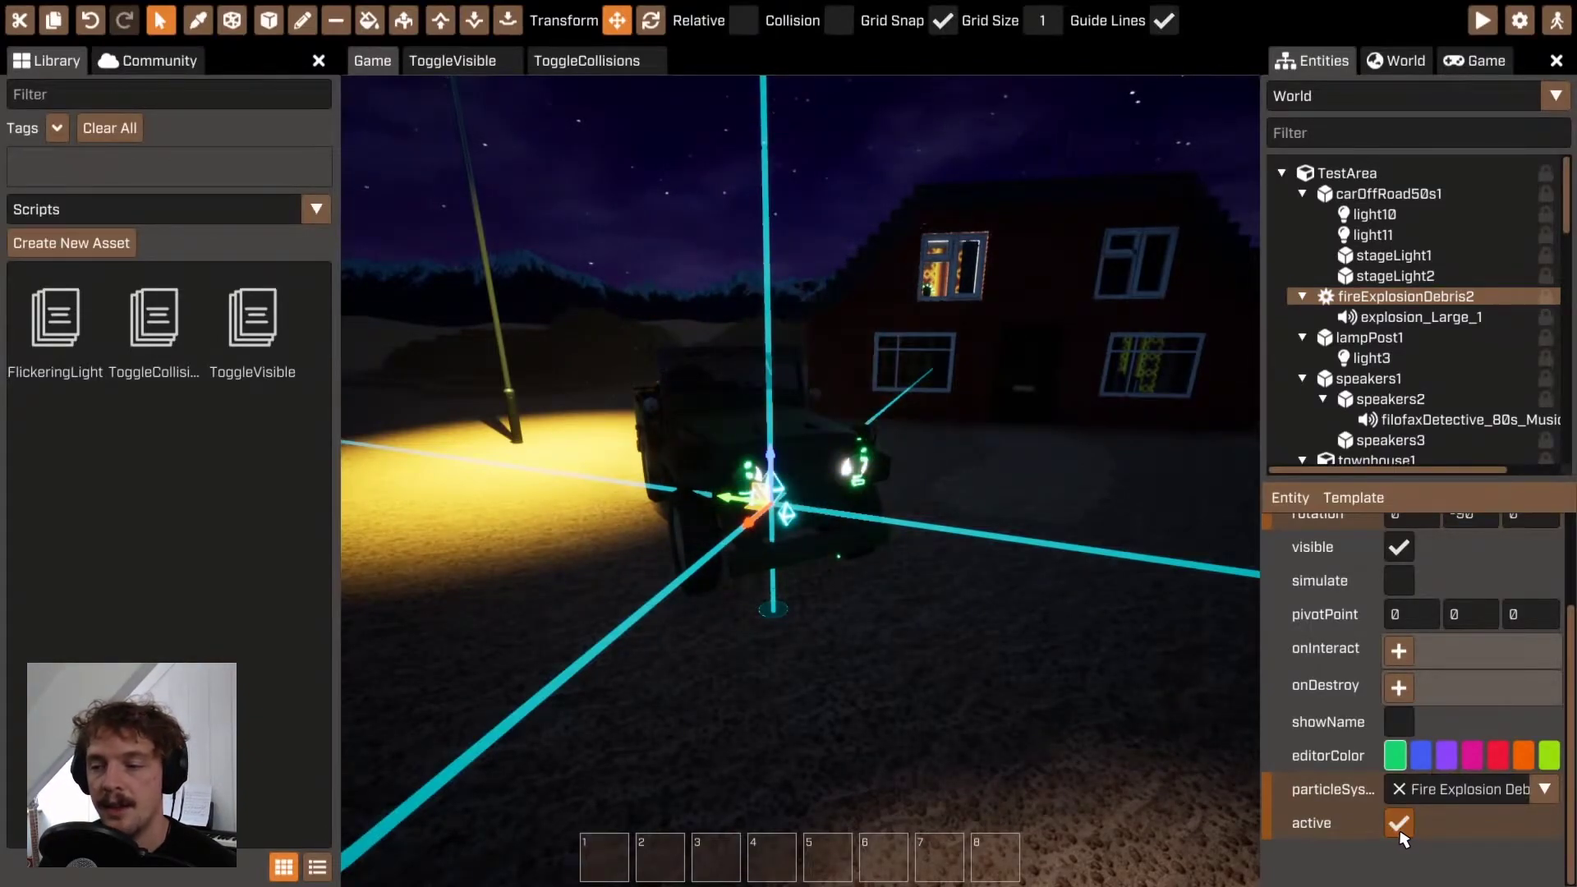
Step: Turn the explosion_Large_1 sound off and back on, then reselect fireExplosionDebris2
click(1421, 317)
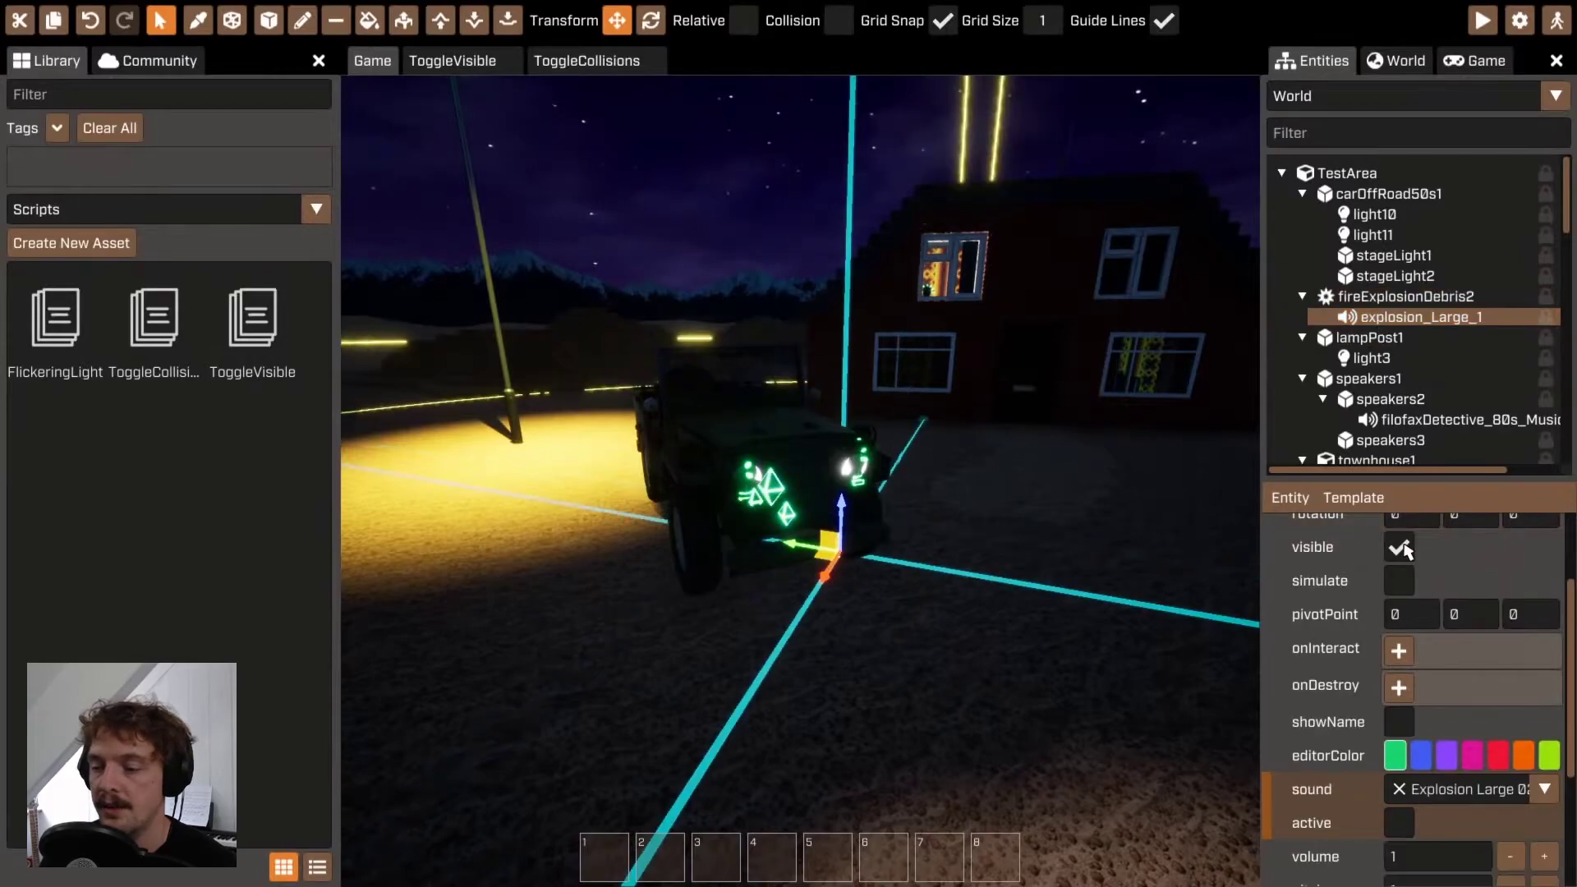
click(1401, 836)
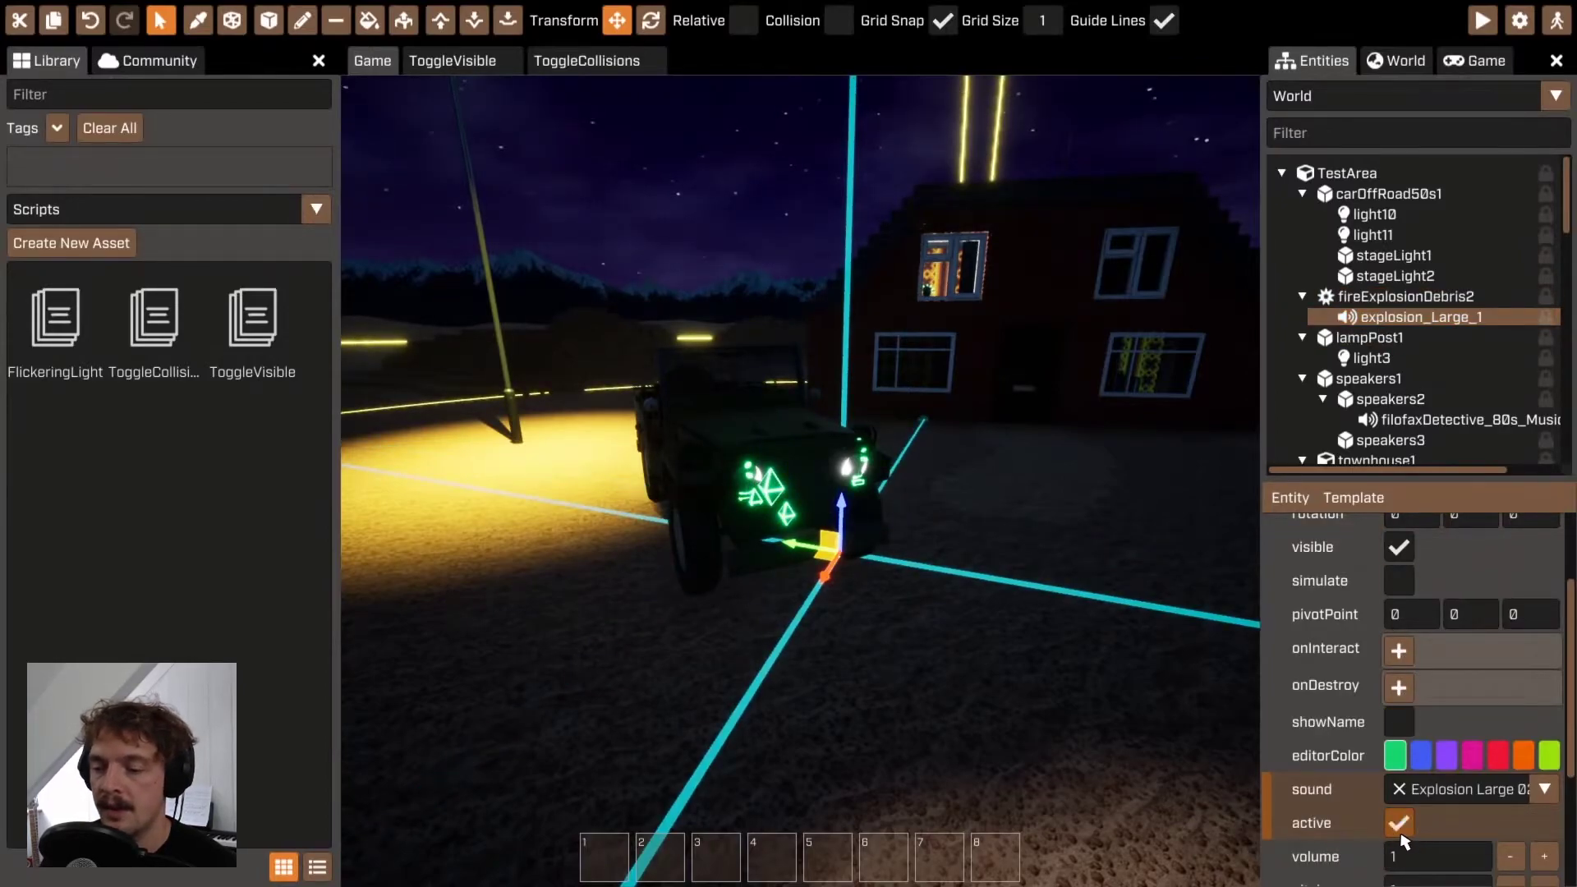
click(1401, 836)
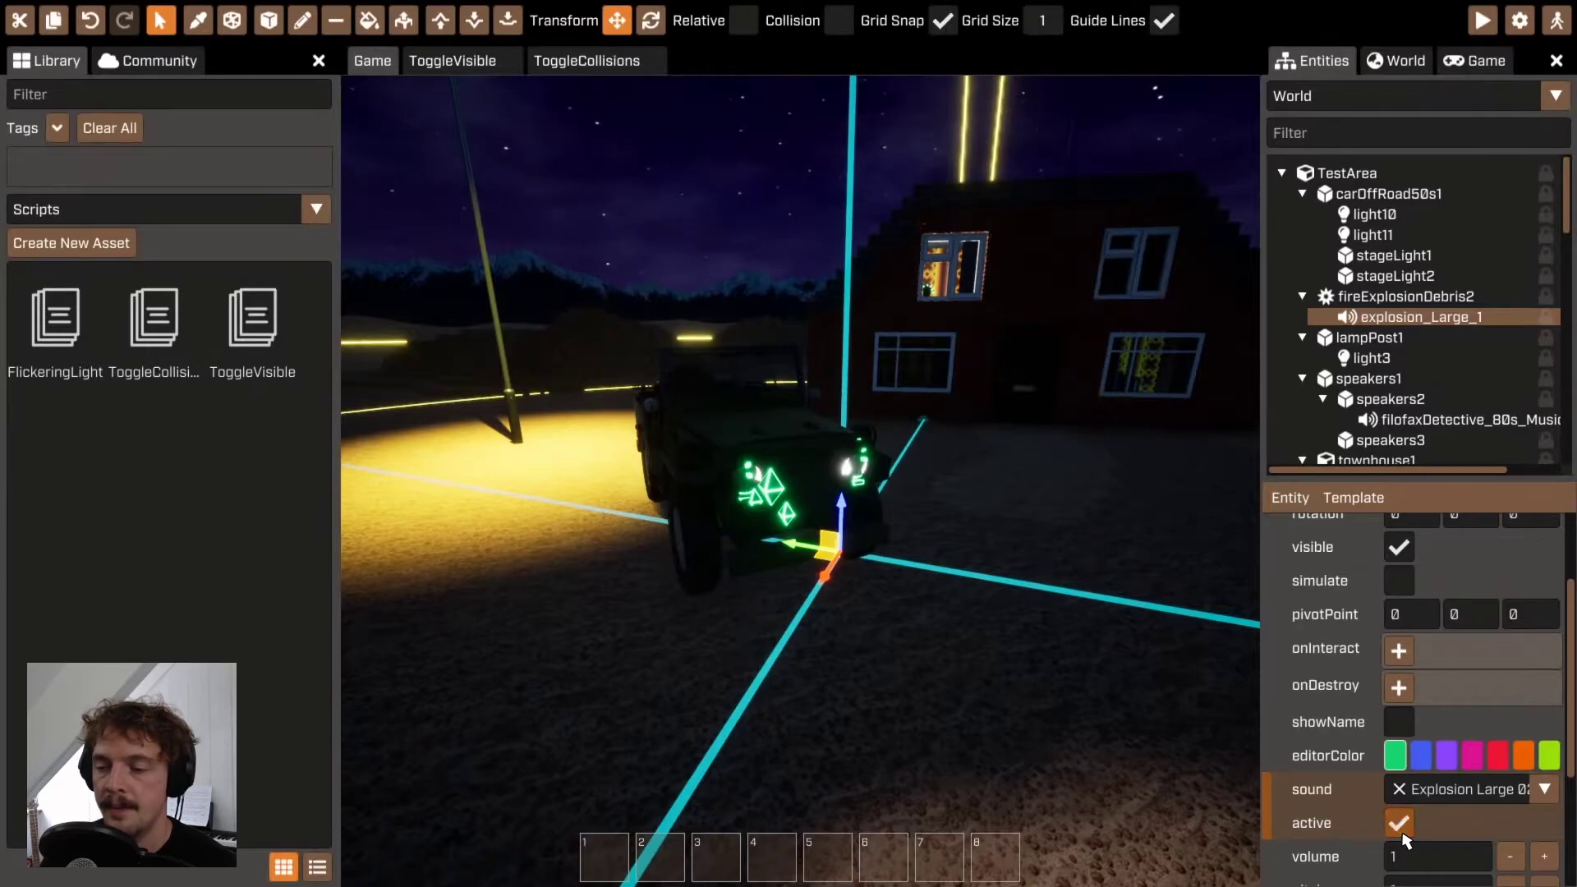
click(1384, 301)
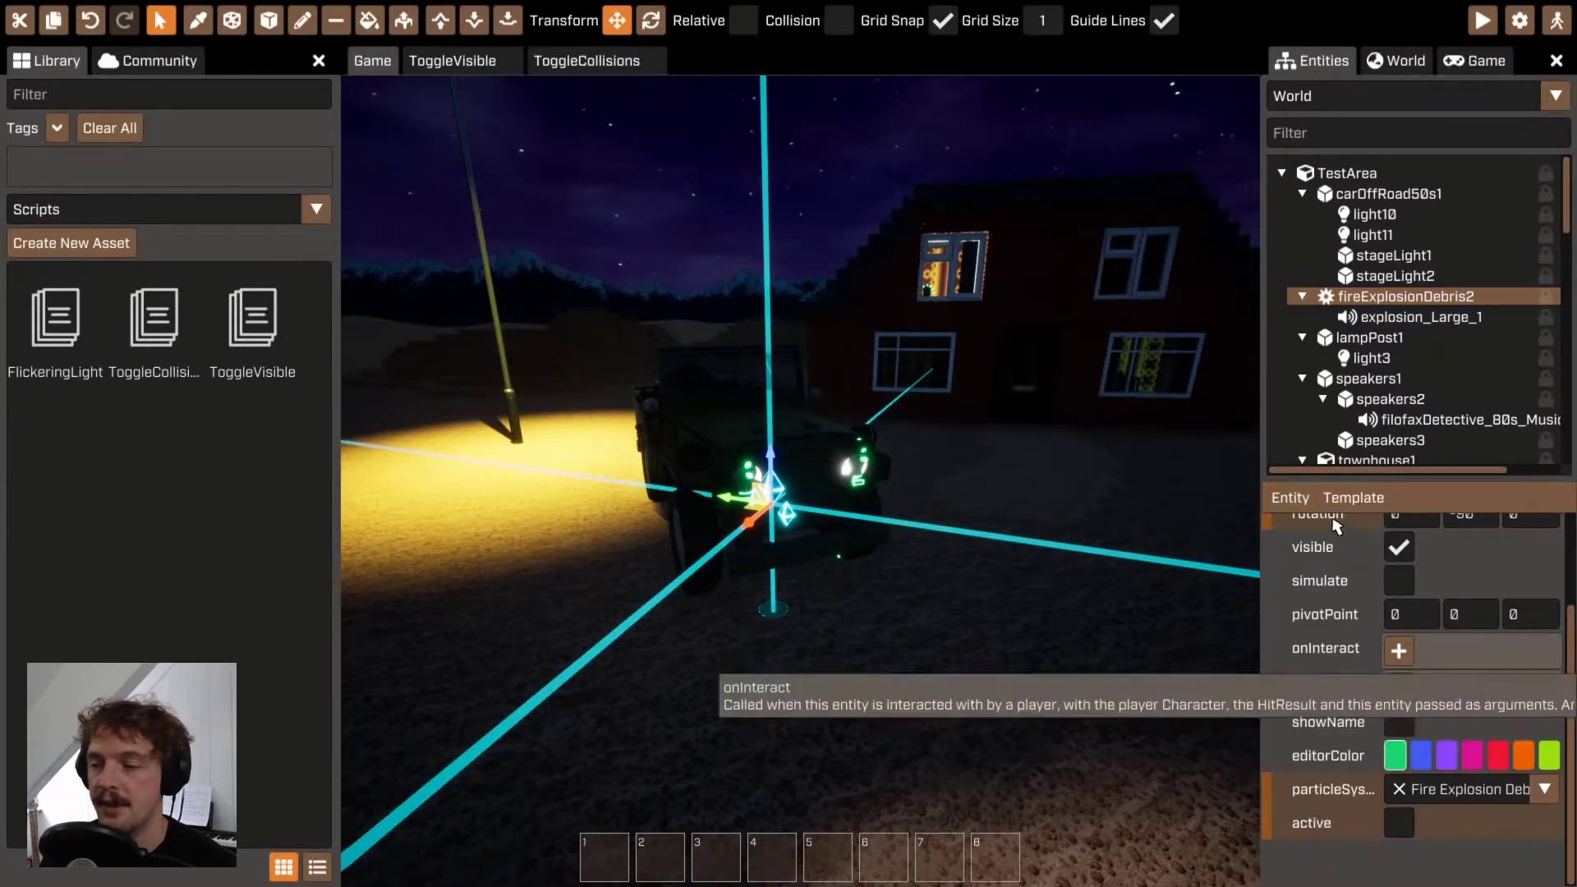
Step: Add a new script named ToggleActive to fireExplosionDebris2 and select it in the Library
click(1278, 501)
mouse_move(1309, 546)
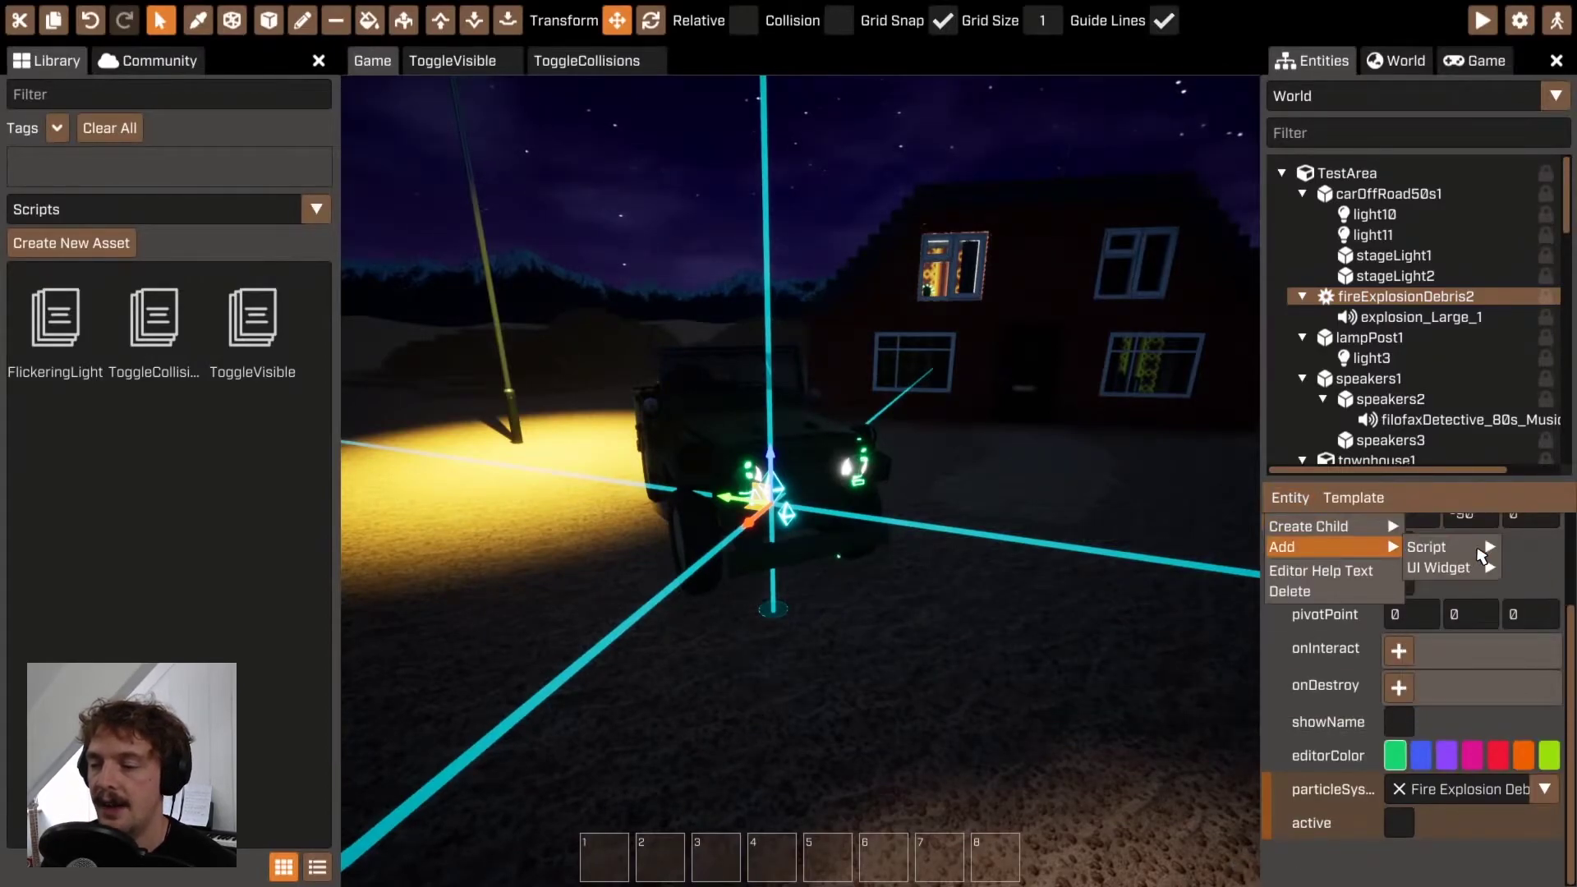
mouse_move(1478, 557)
click(1376, 647)
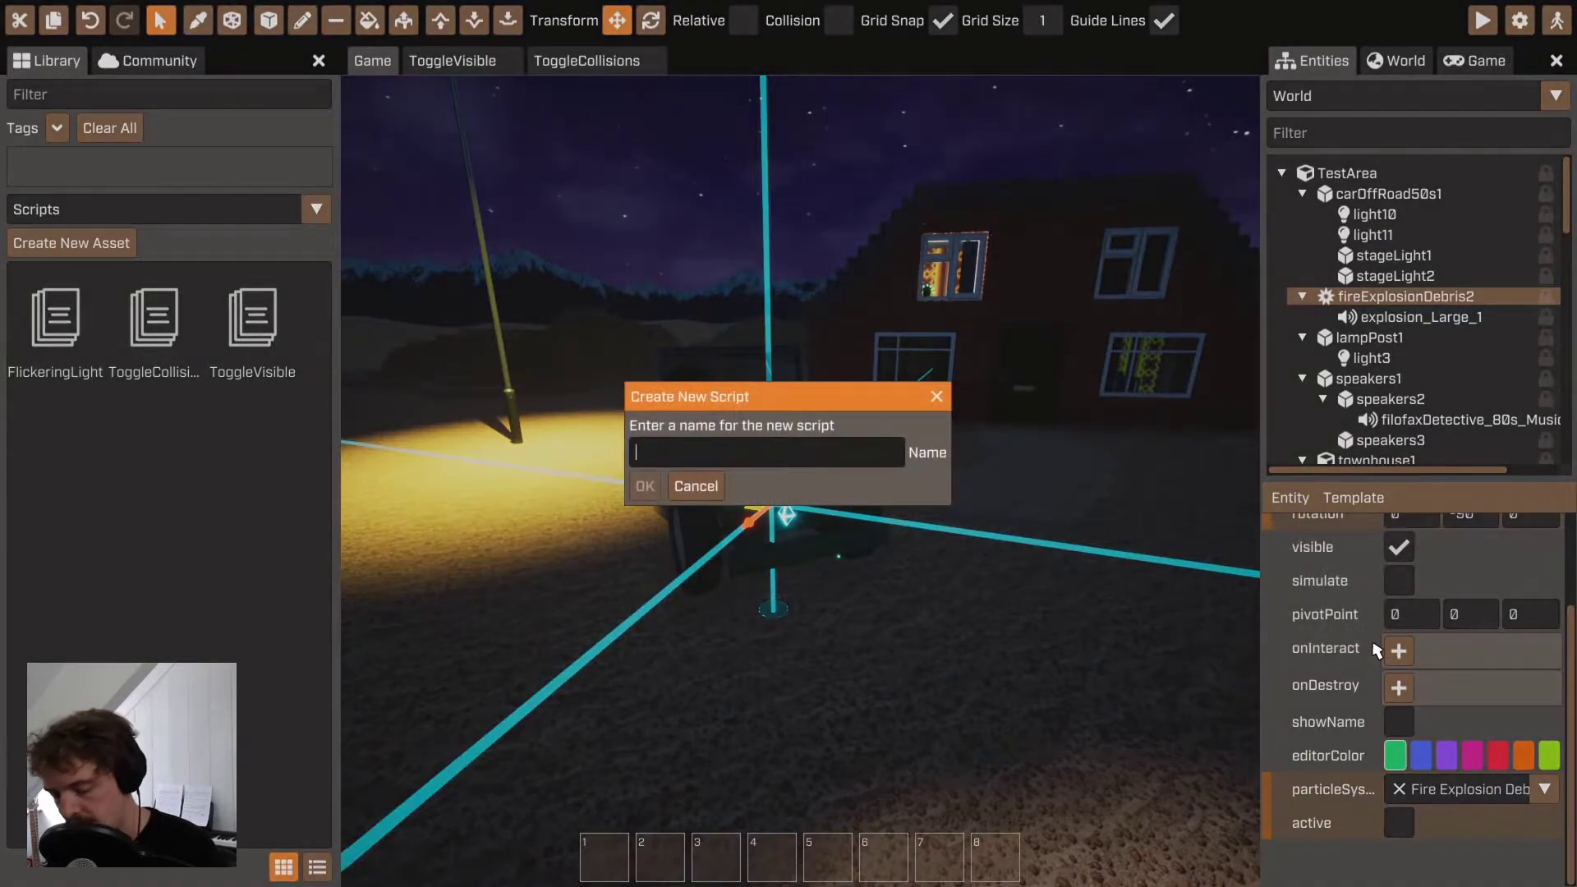
text(ToggleActi)
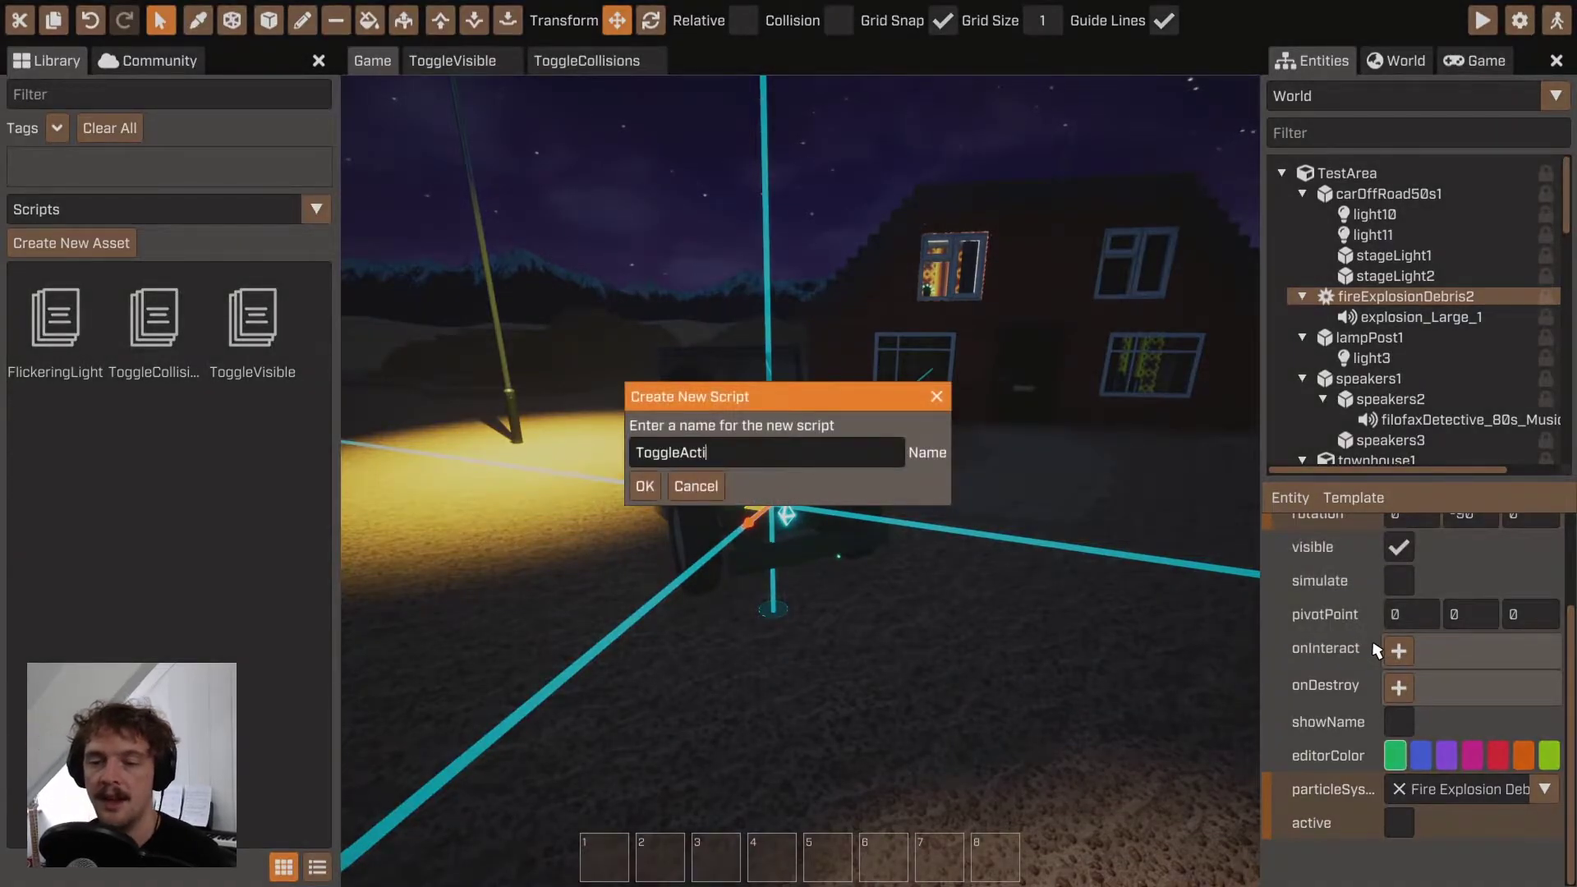
text(ve)
key(Return)
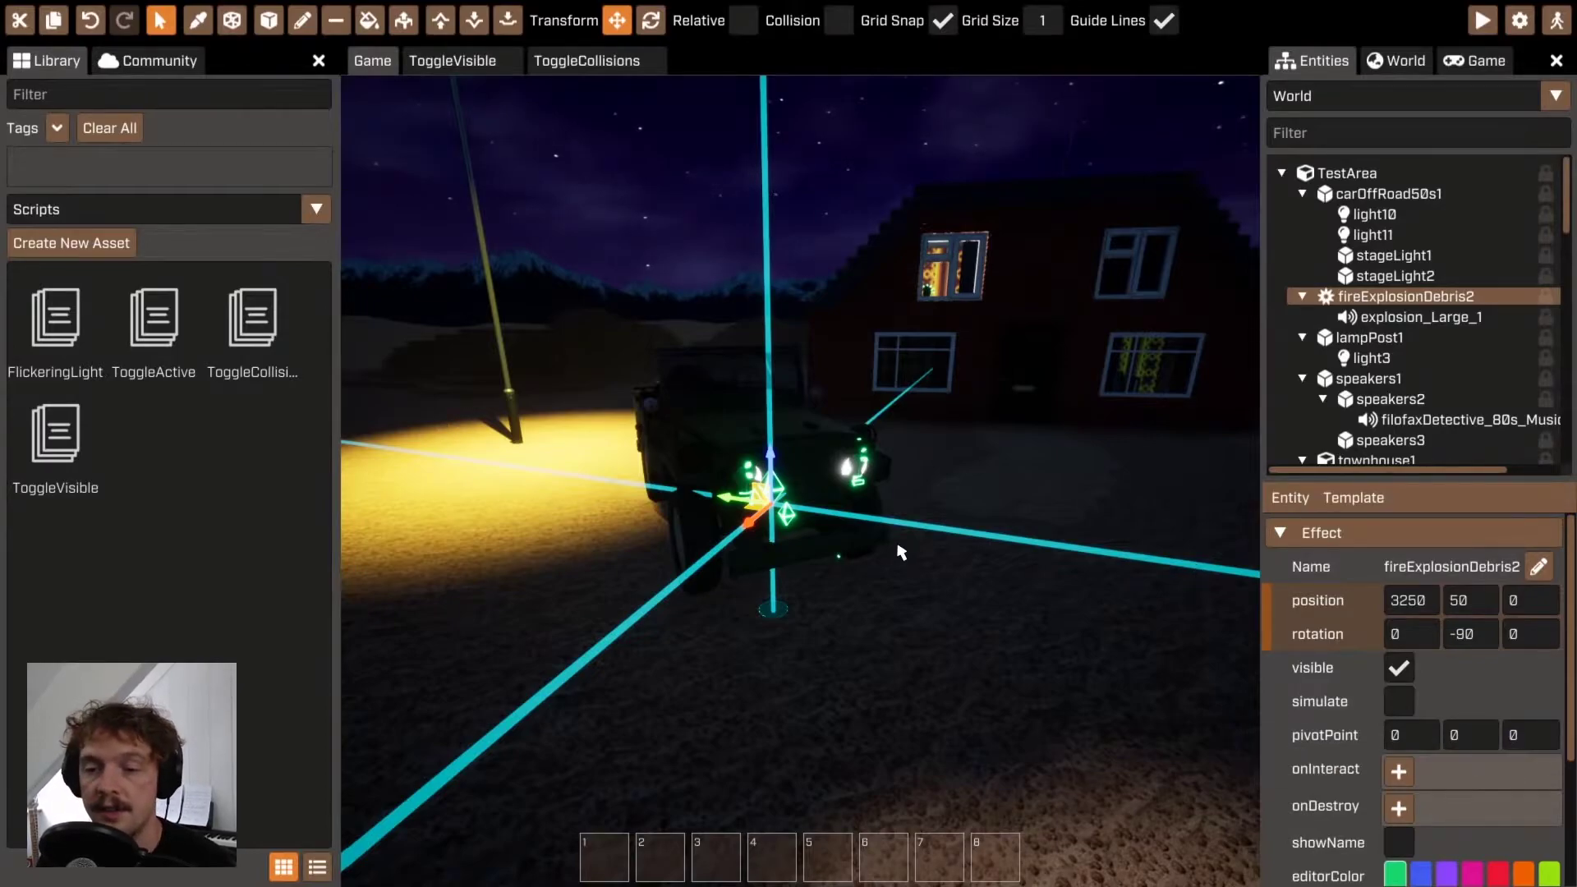
click(198, 324)
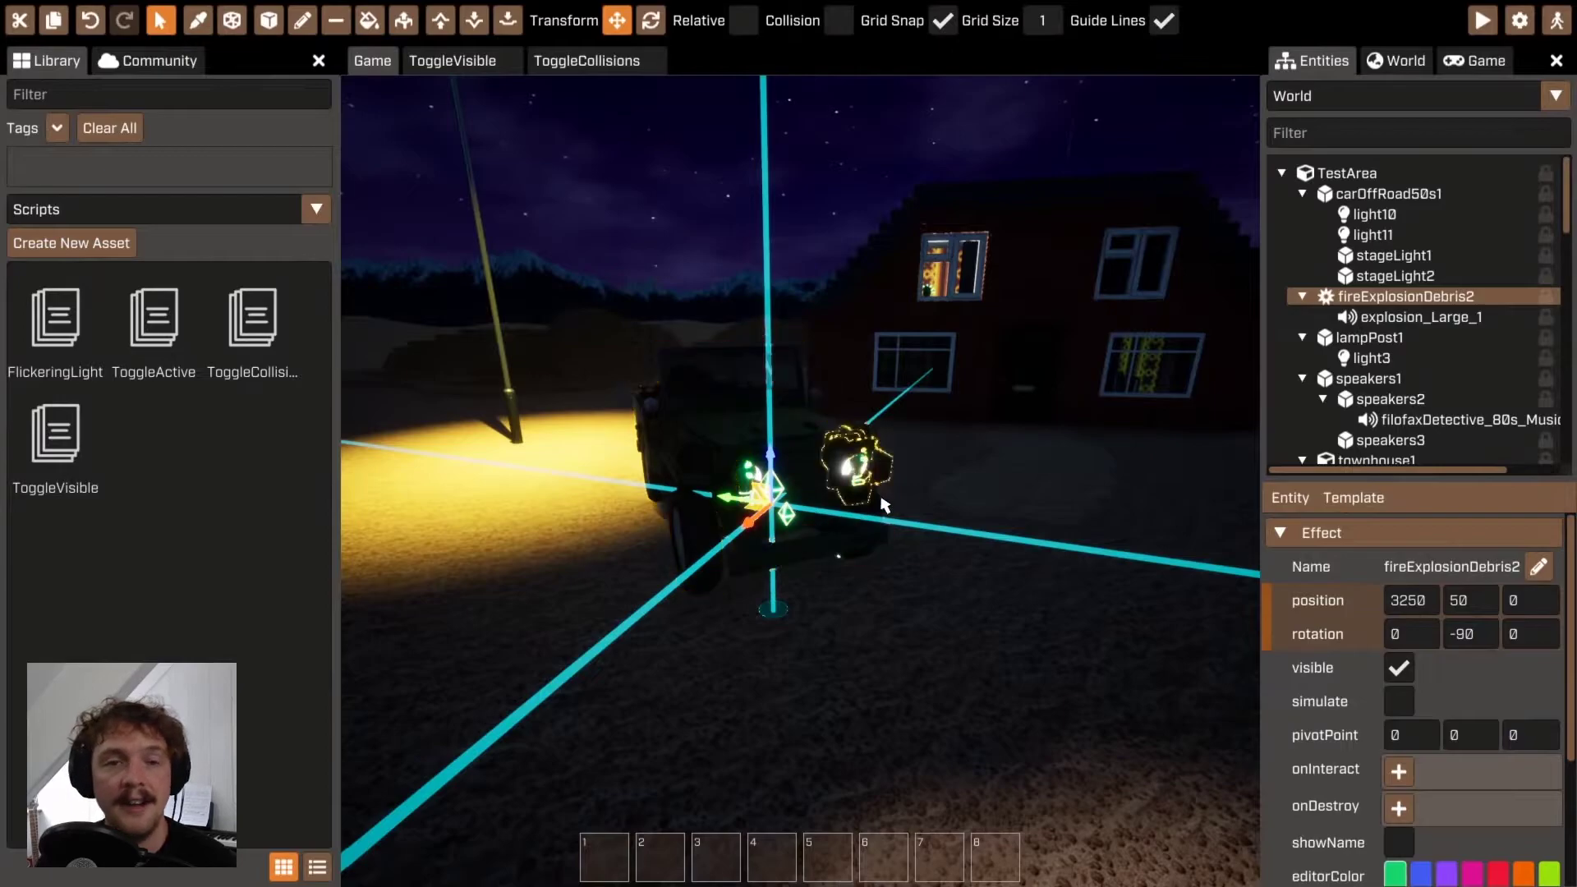
scroll(1537, 770, down, 3)
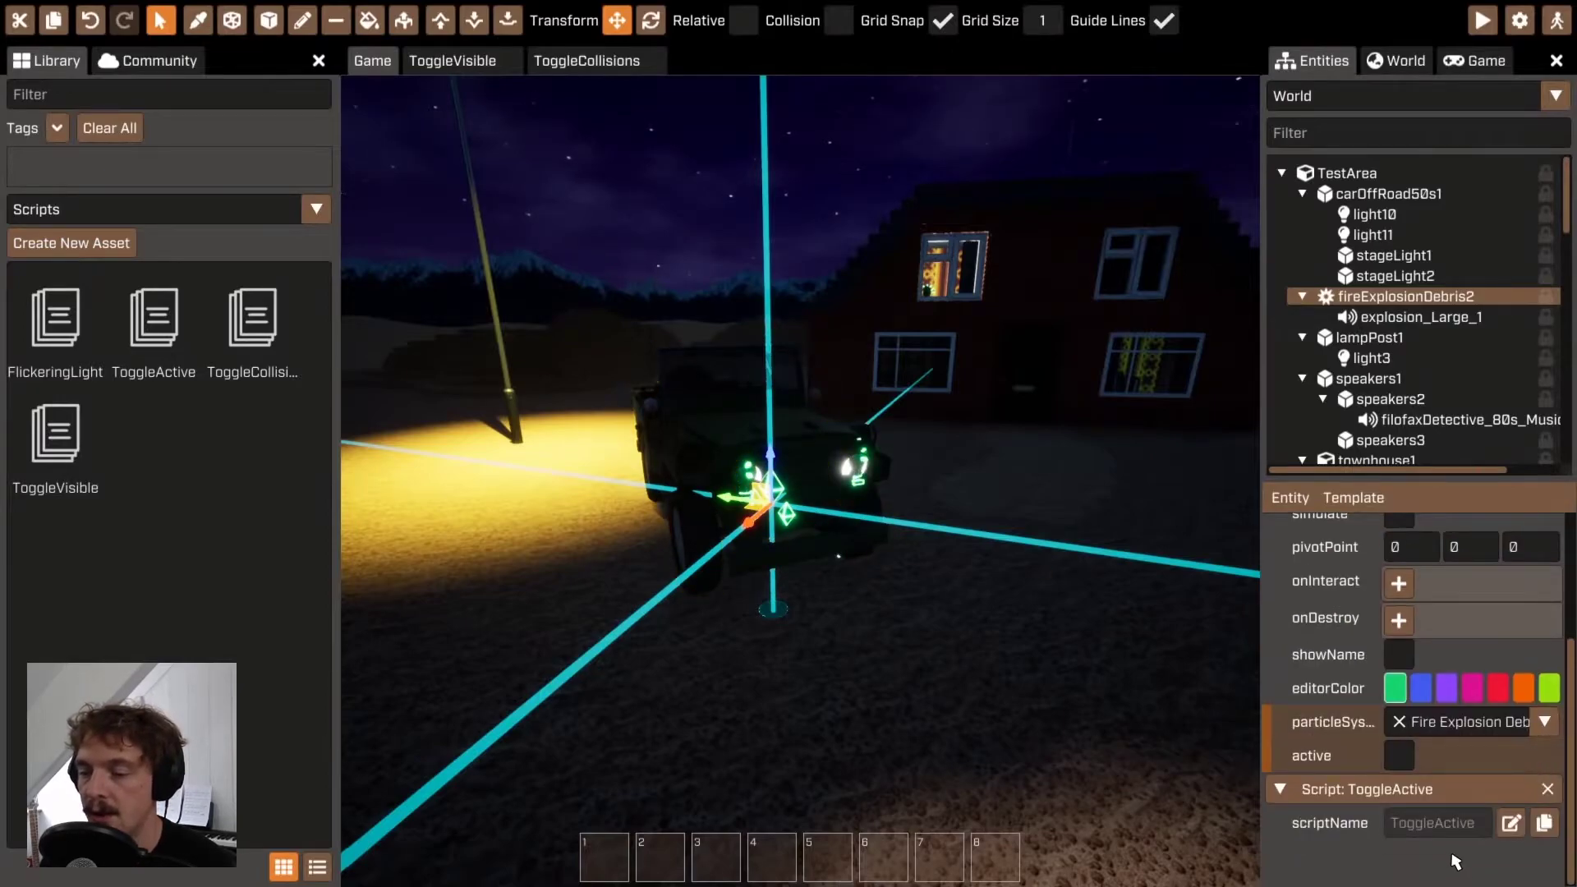
Step: Add a ToggleActive:Switch() function setting self:GetEntity().active = not self:GetEntity().active
click(1510, 822)
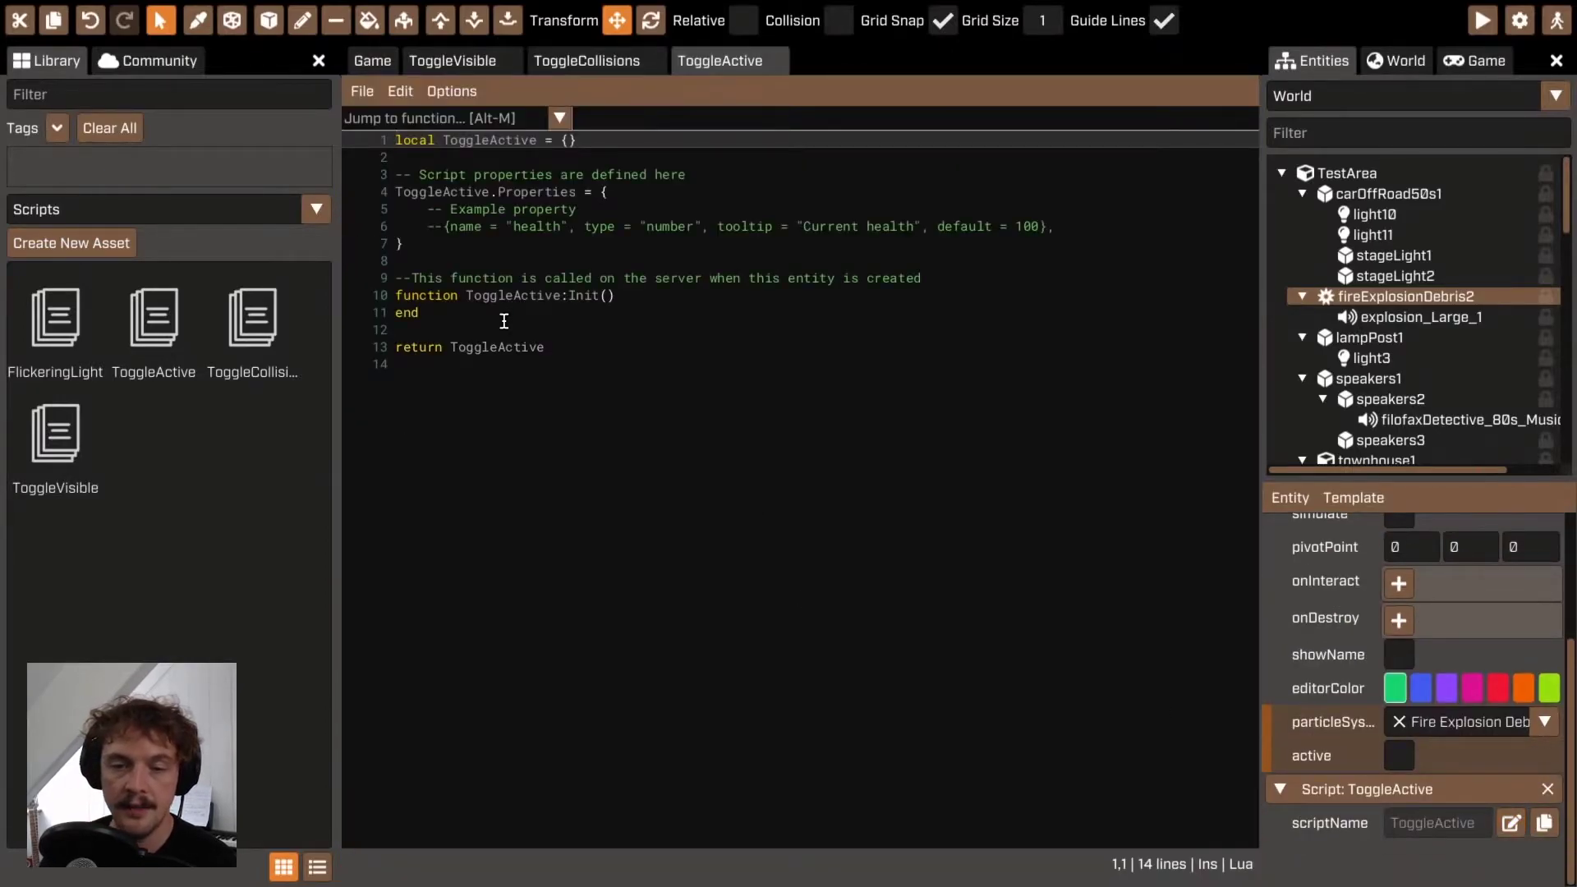
click(530, 309)
key(Return)
key(Return)
text(funct)
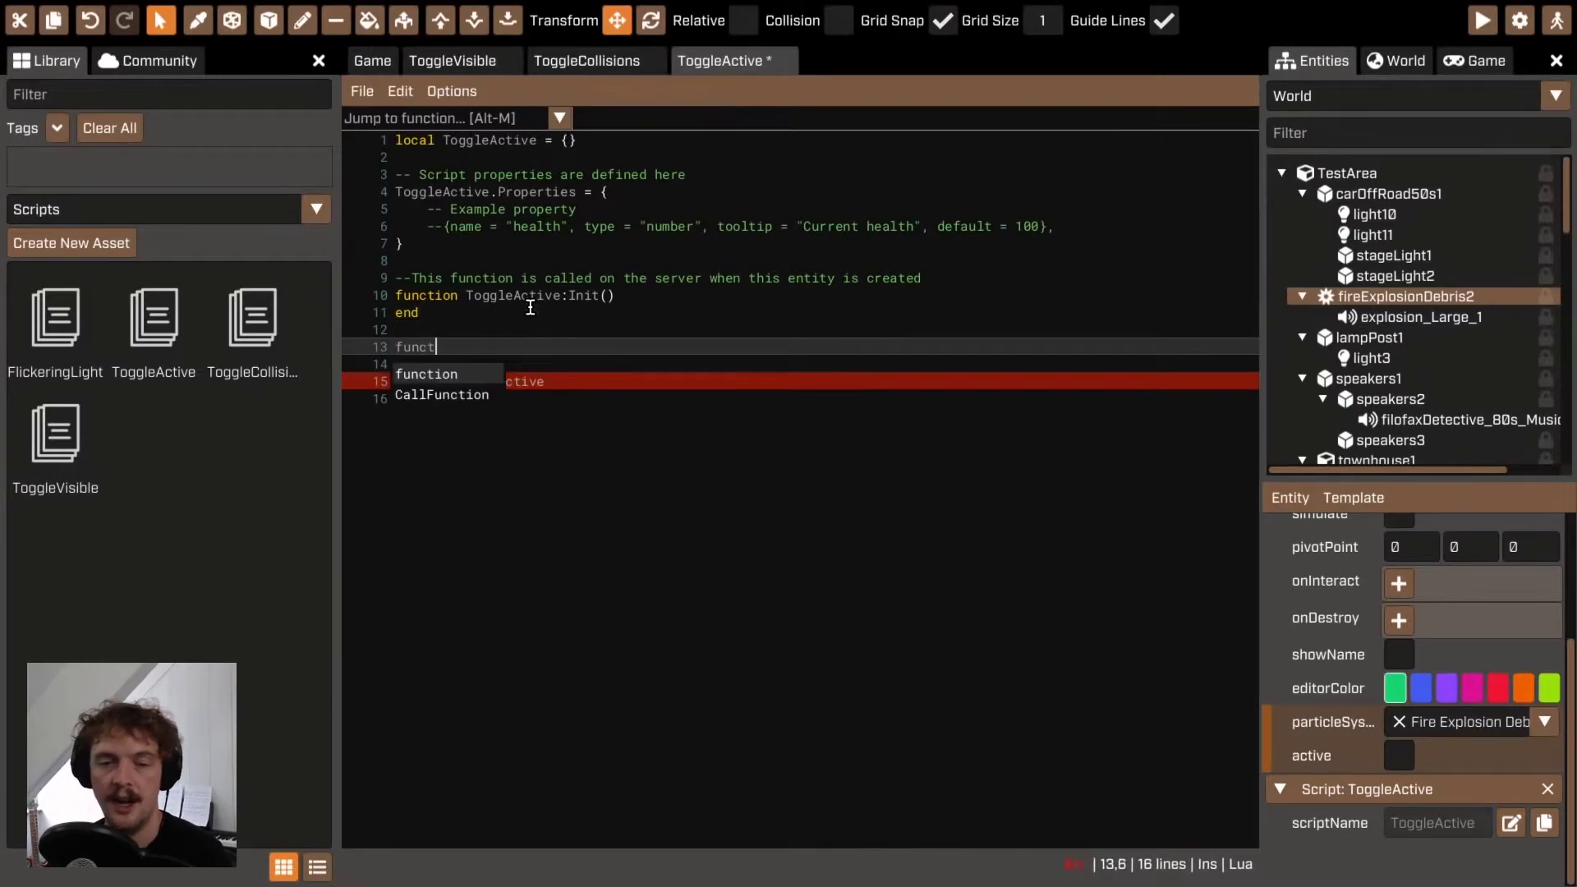
text(ion Toggle)
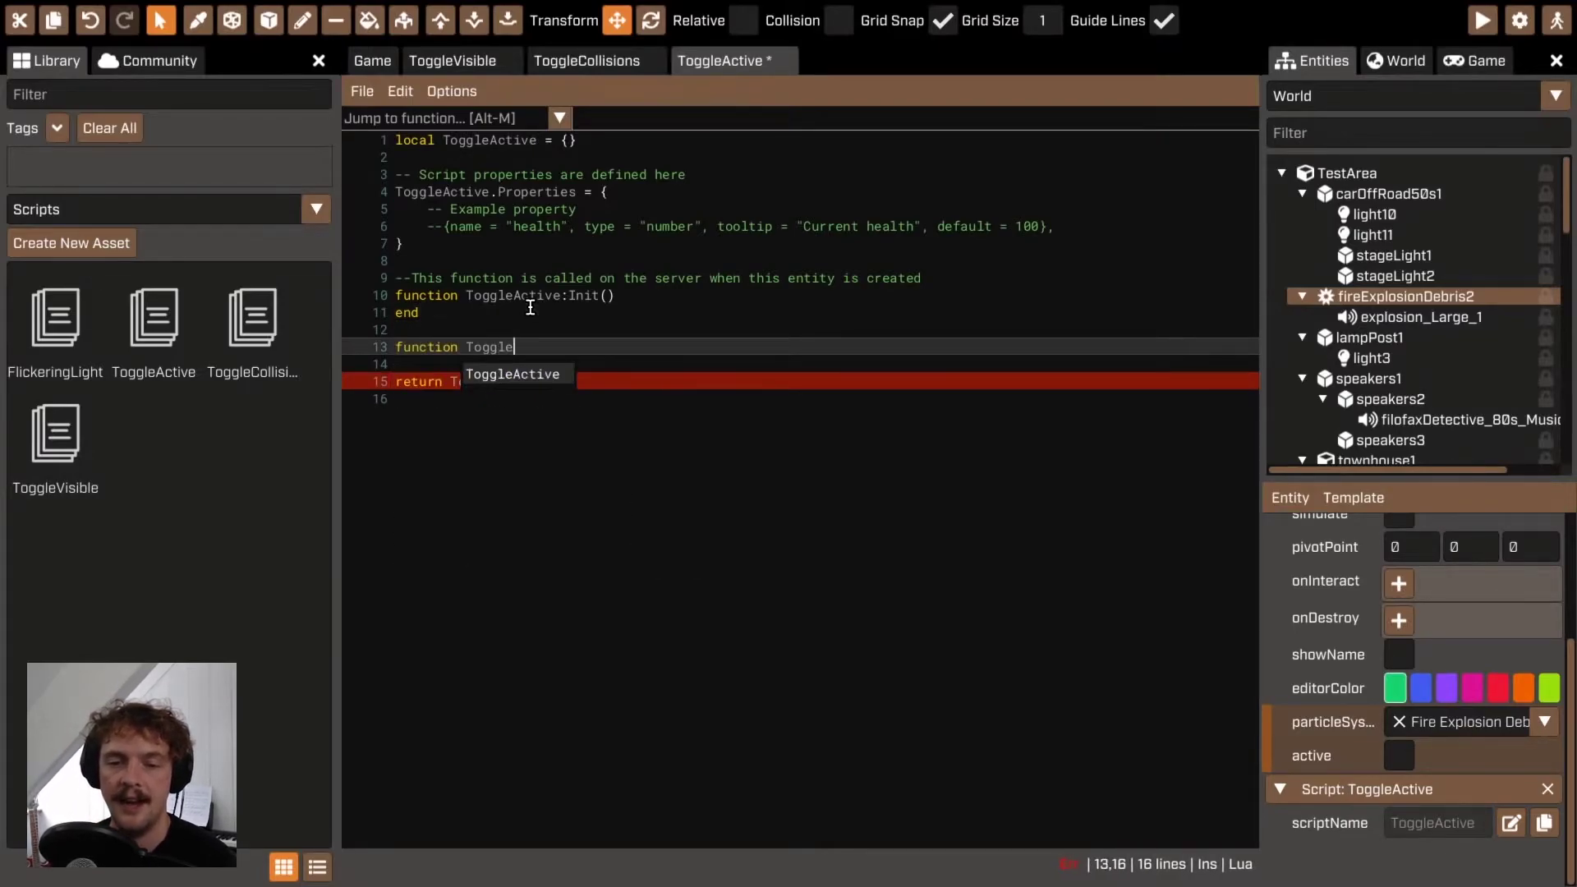
text(A)
key(Return)
text(:Sw)
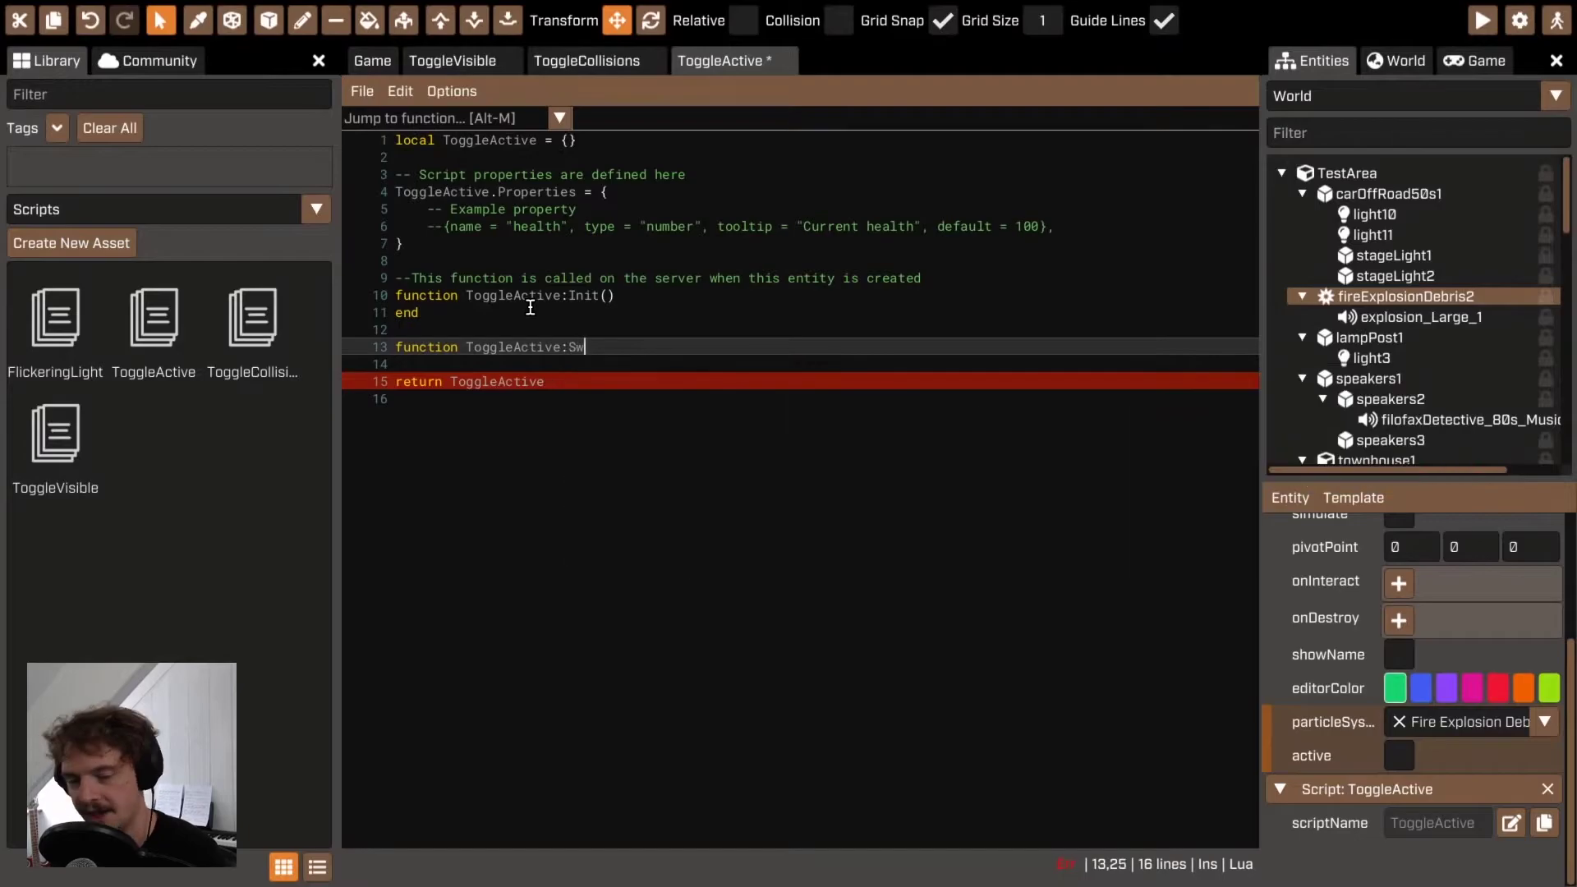
text(itch())
key(Return)
key(Return)
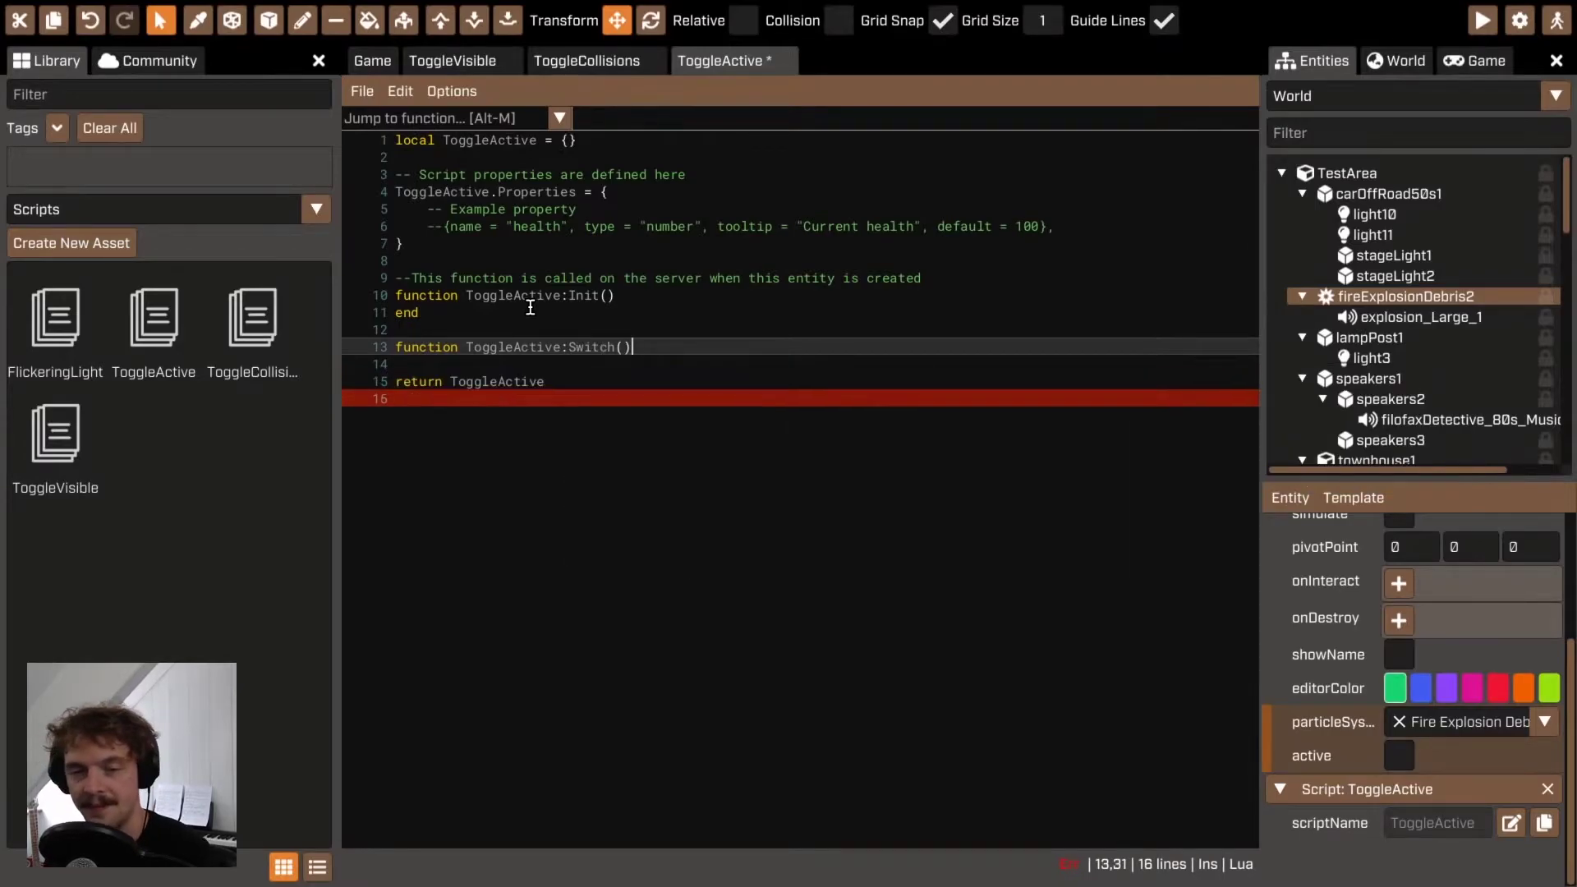
text(end)
key(Up)
text(self:GetEntity)
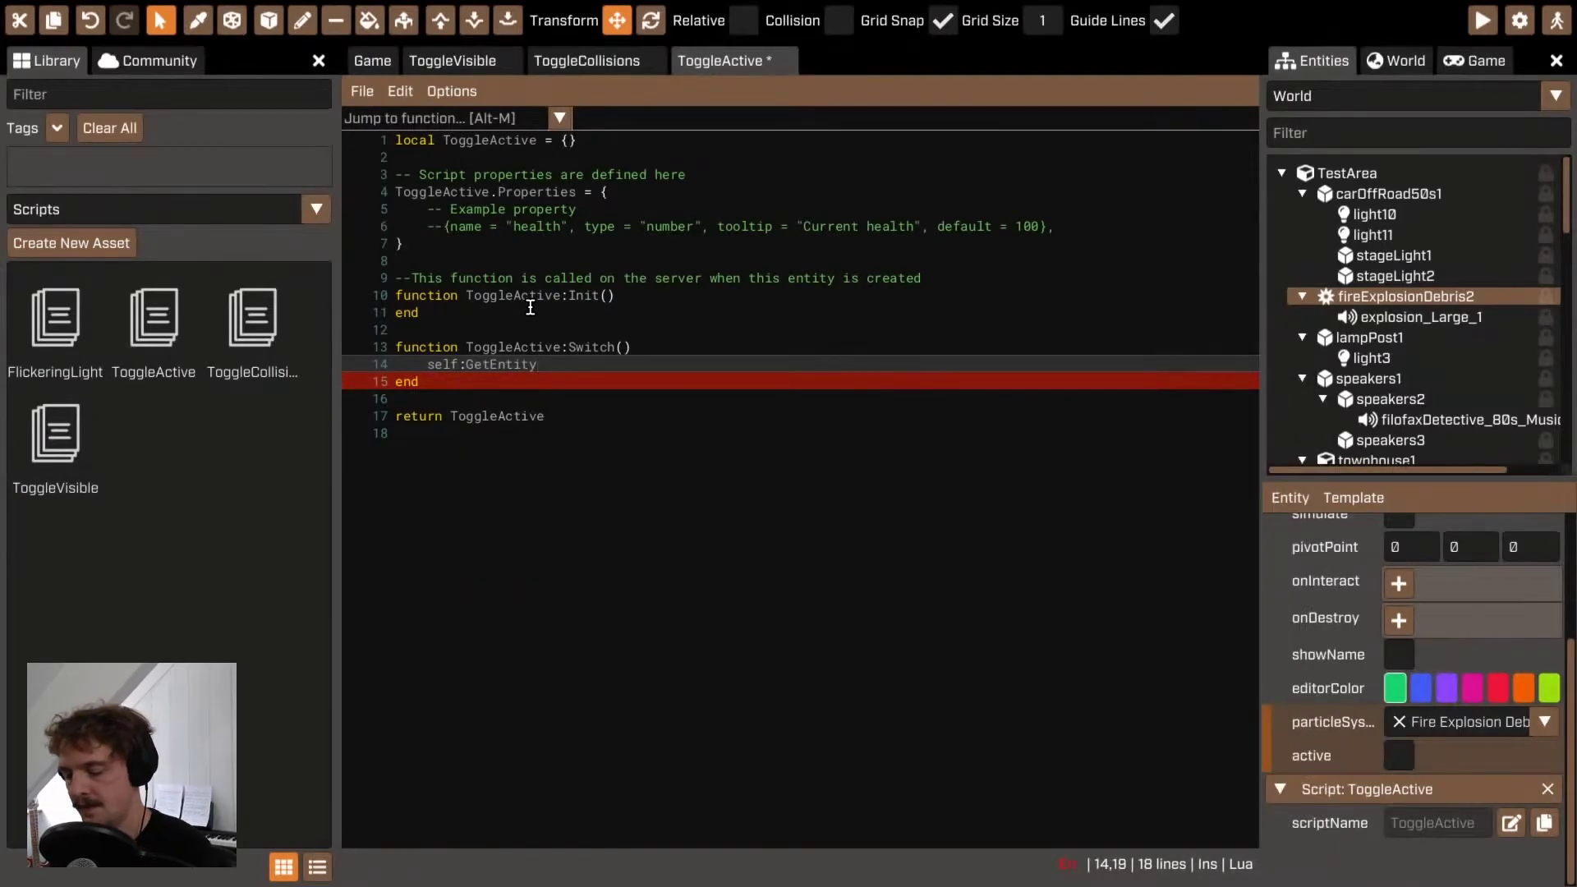
text(().active = )
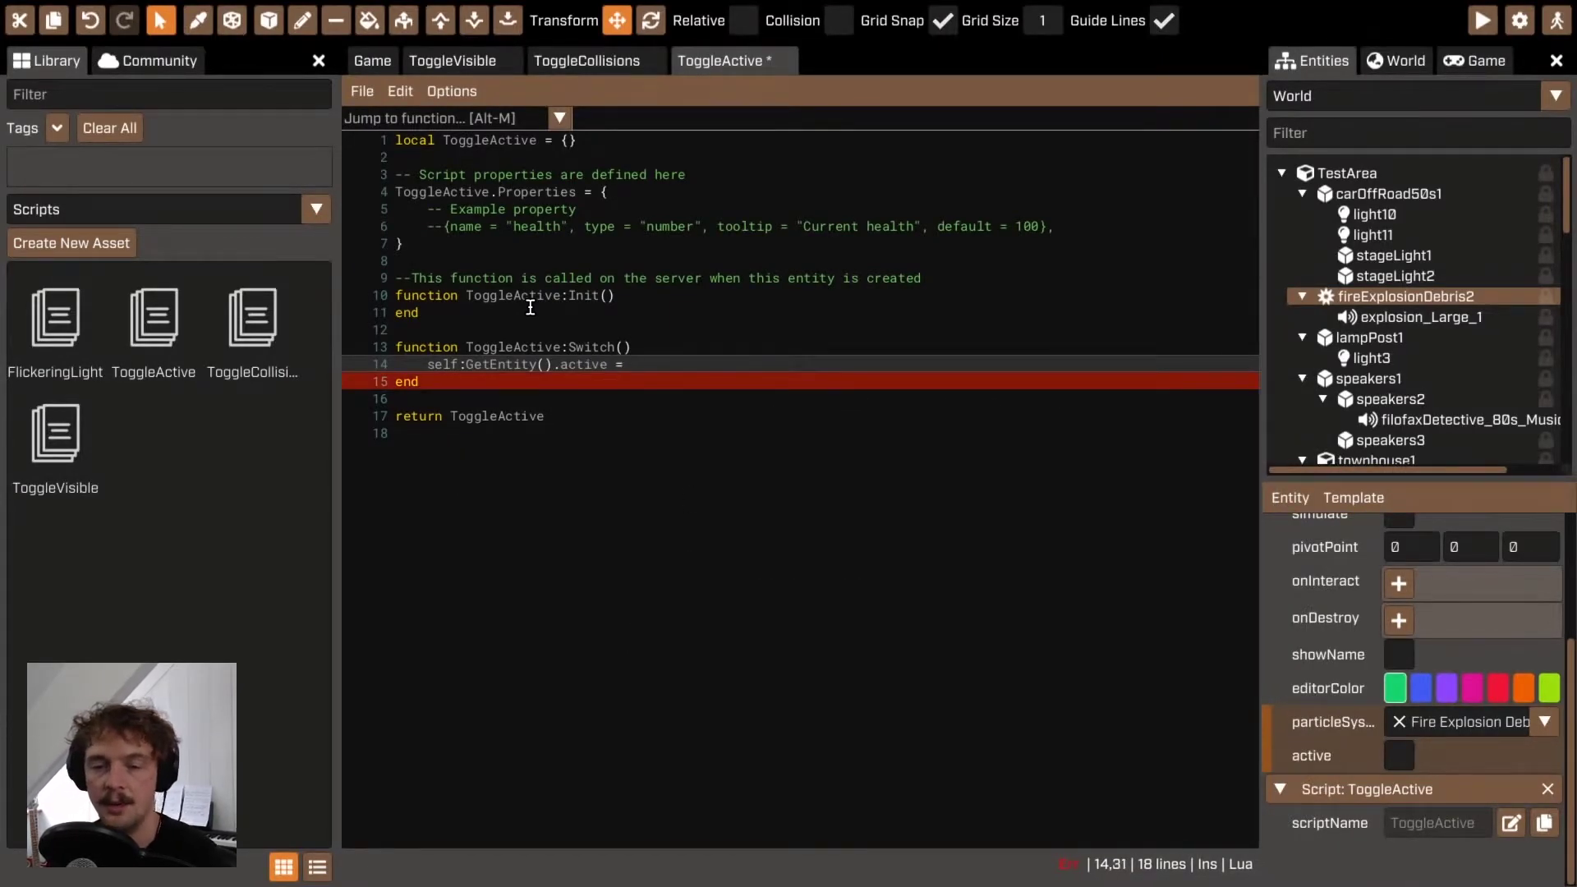
text(not self:Get)
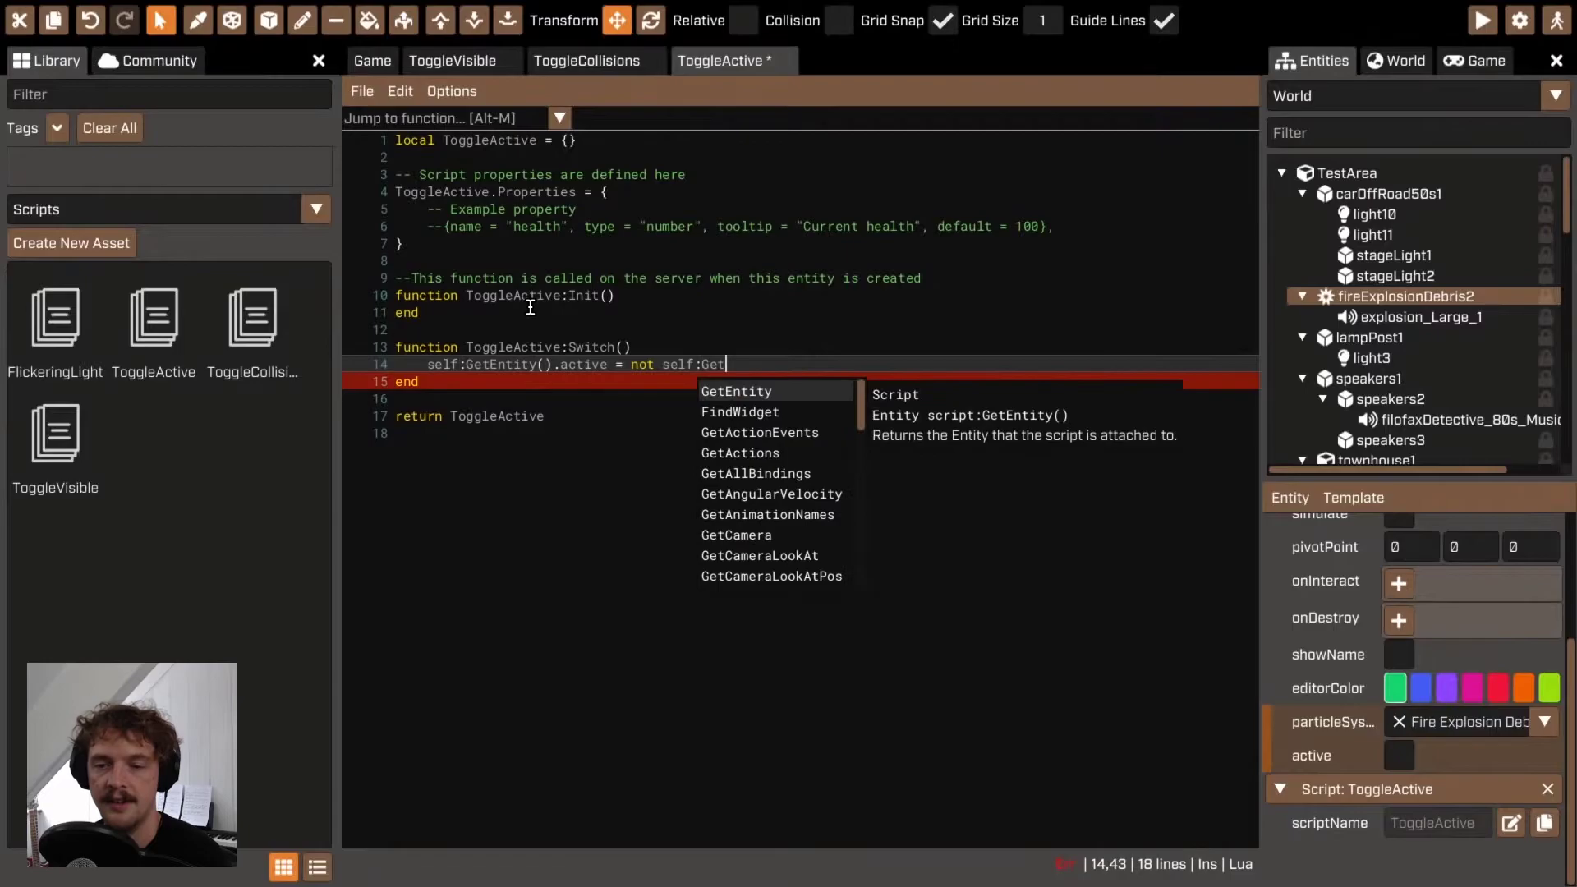
text(Entity().activ)
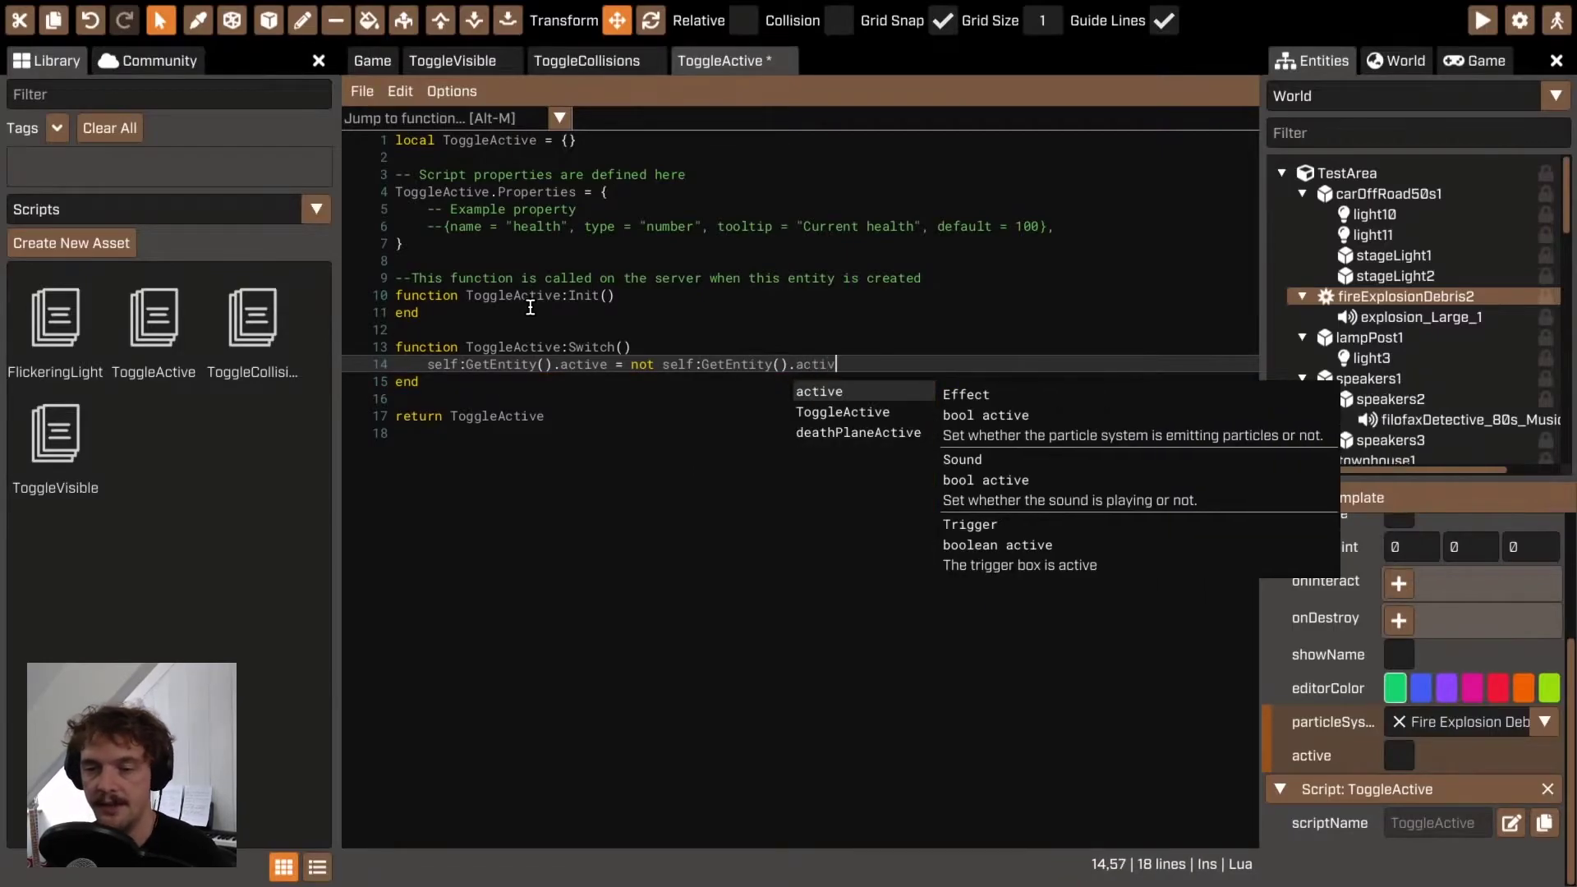
text(e)
click(643, 322)
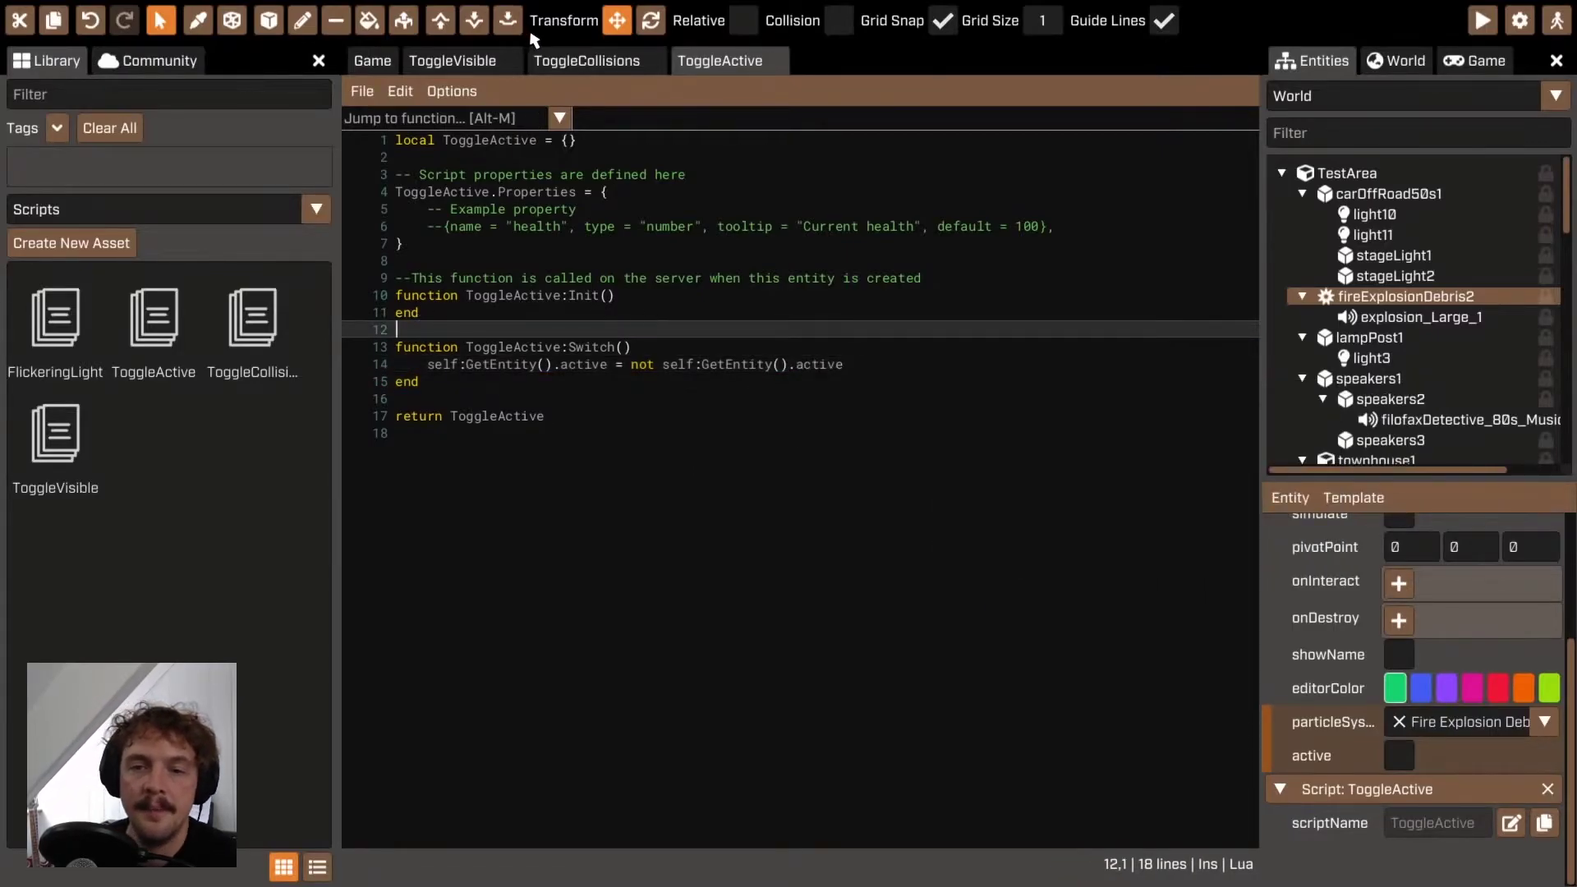
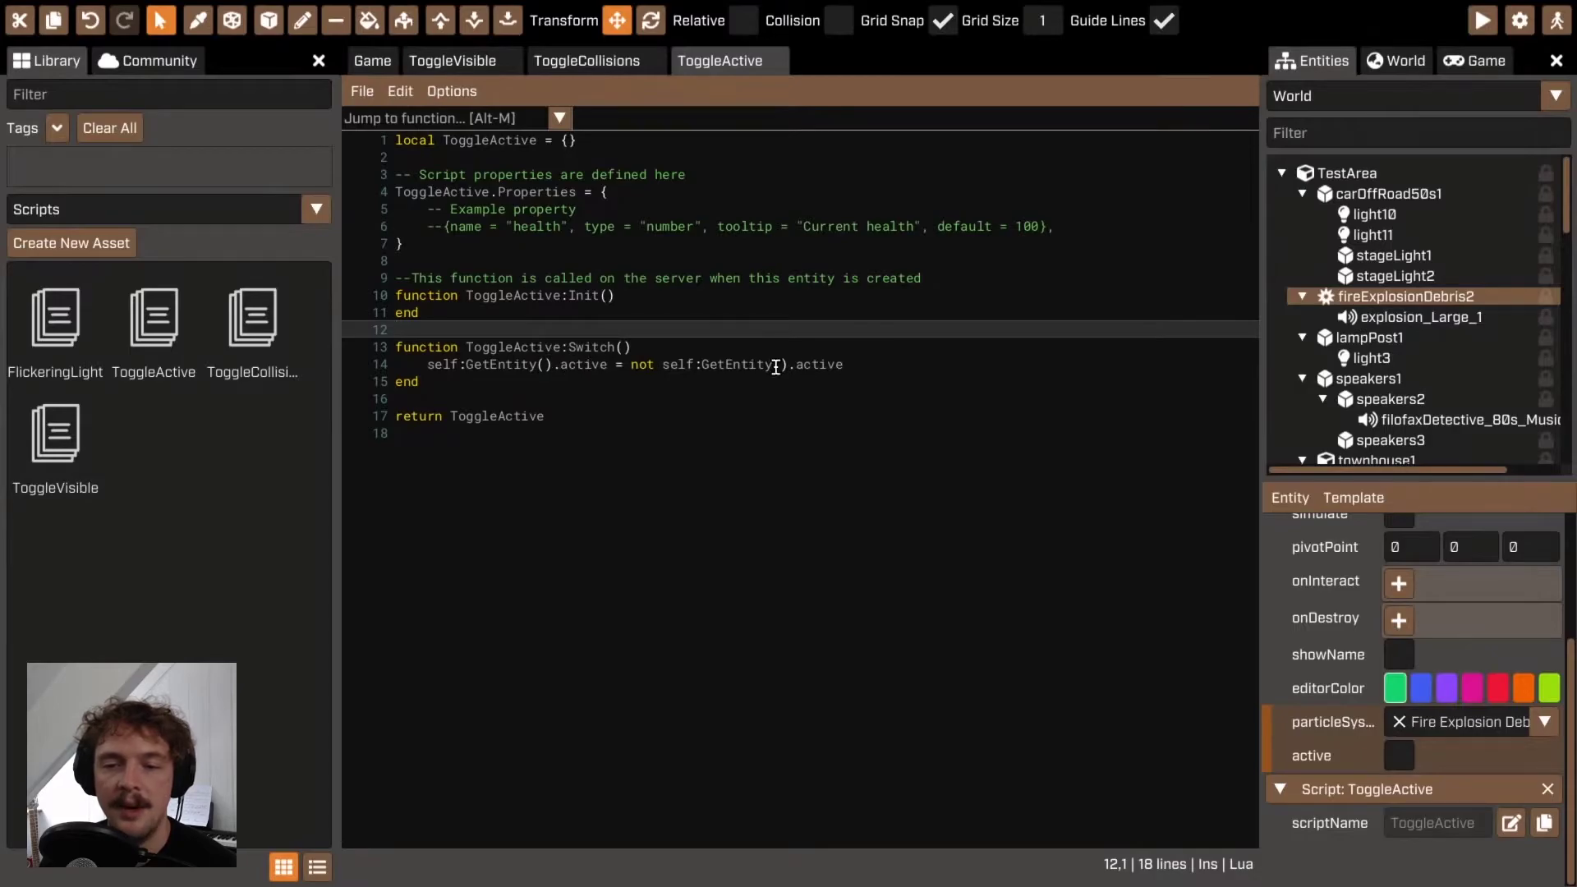
Step: Leave the ToggleActive code and switch back to the Game scene view
click(372, 61)
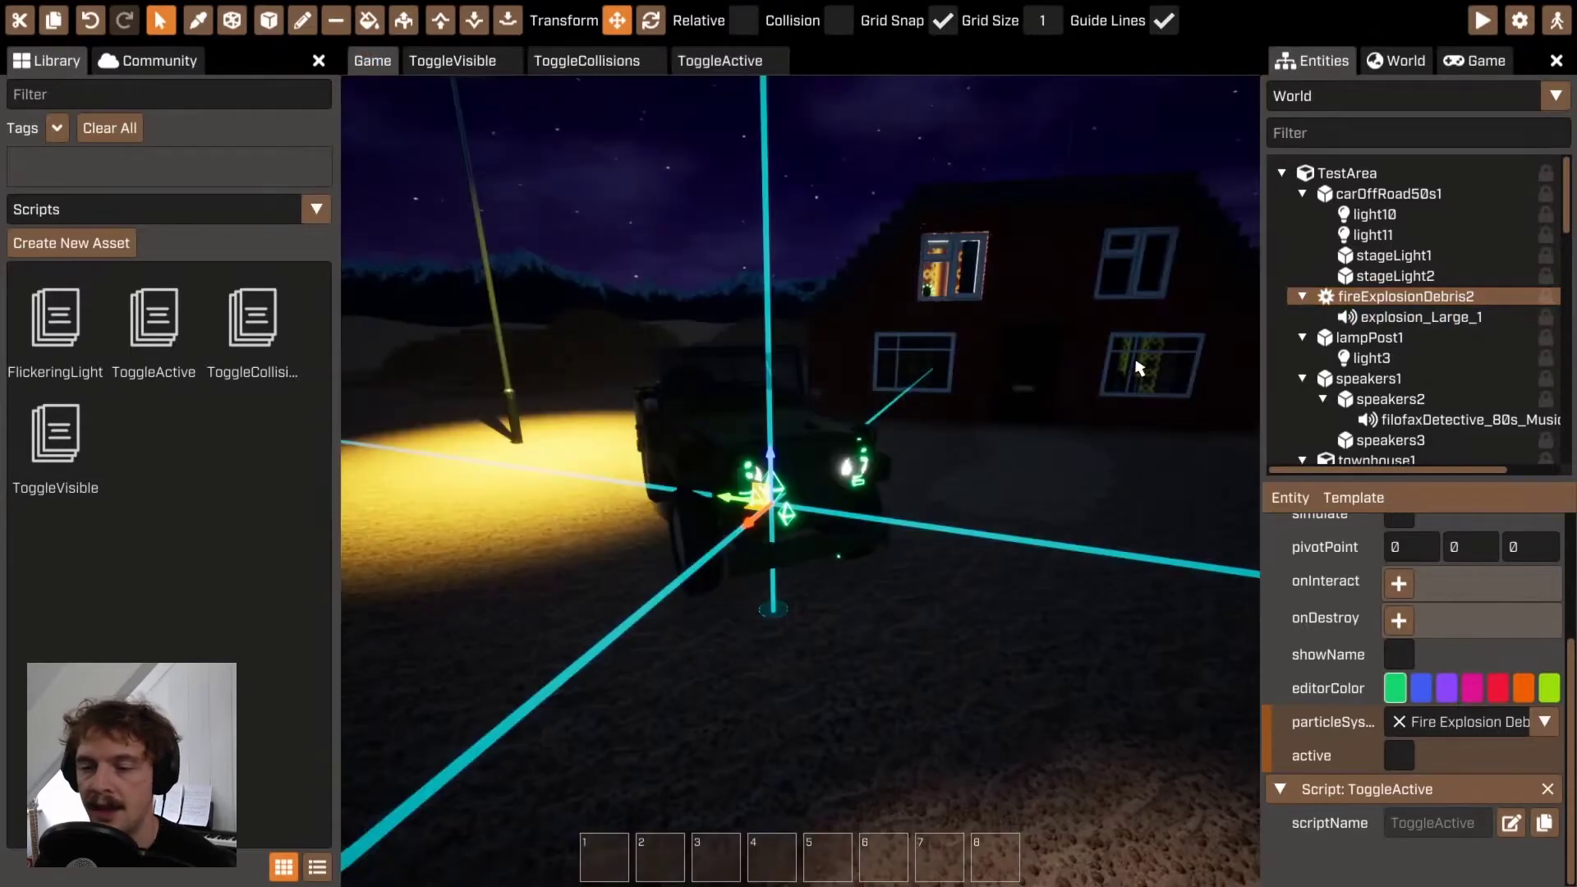
Step: Attach the ToggleActive script to the explosion_Large_1 sound
click(1435, 322)
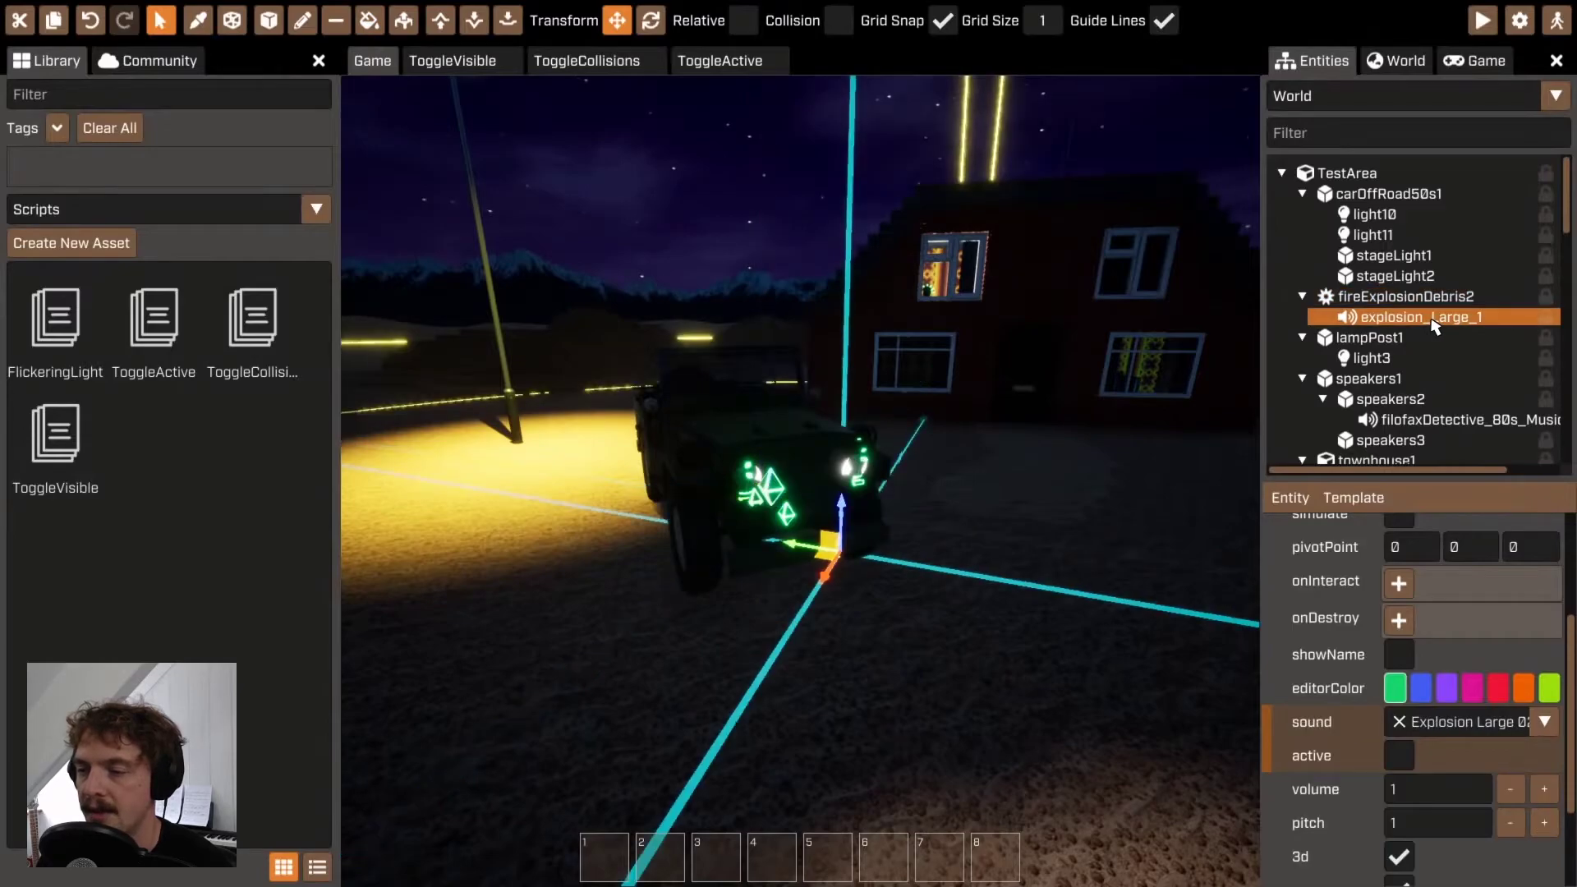
click(1292, 497)
mouse_move(1307, 551)
mouse_move(1424, 547)
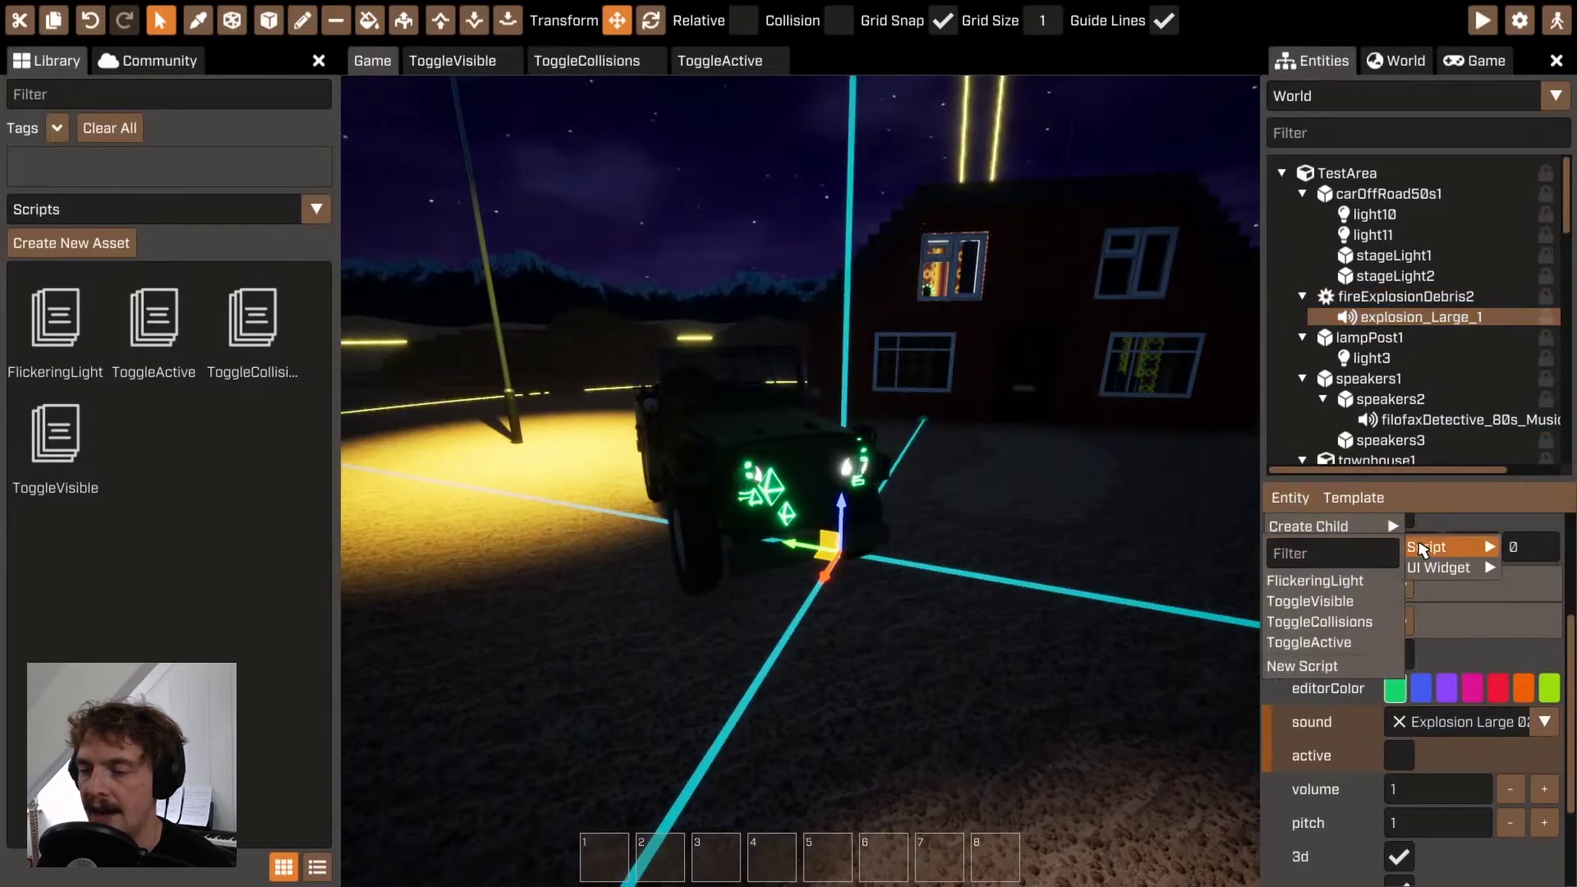
click(1376, 652)
scroll(1521, 788, down, 10)
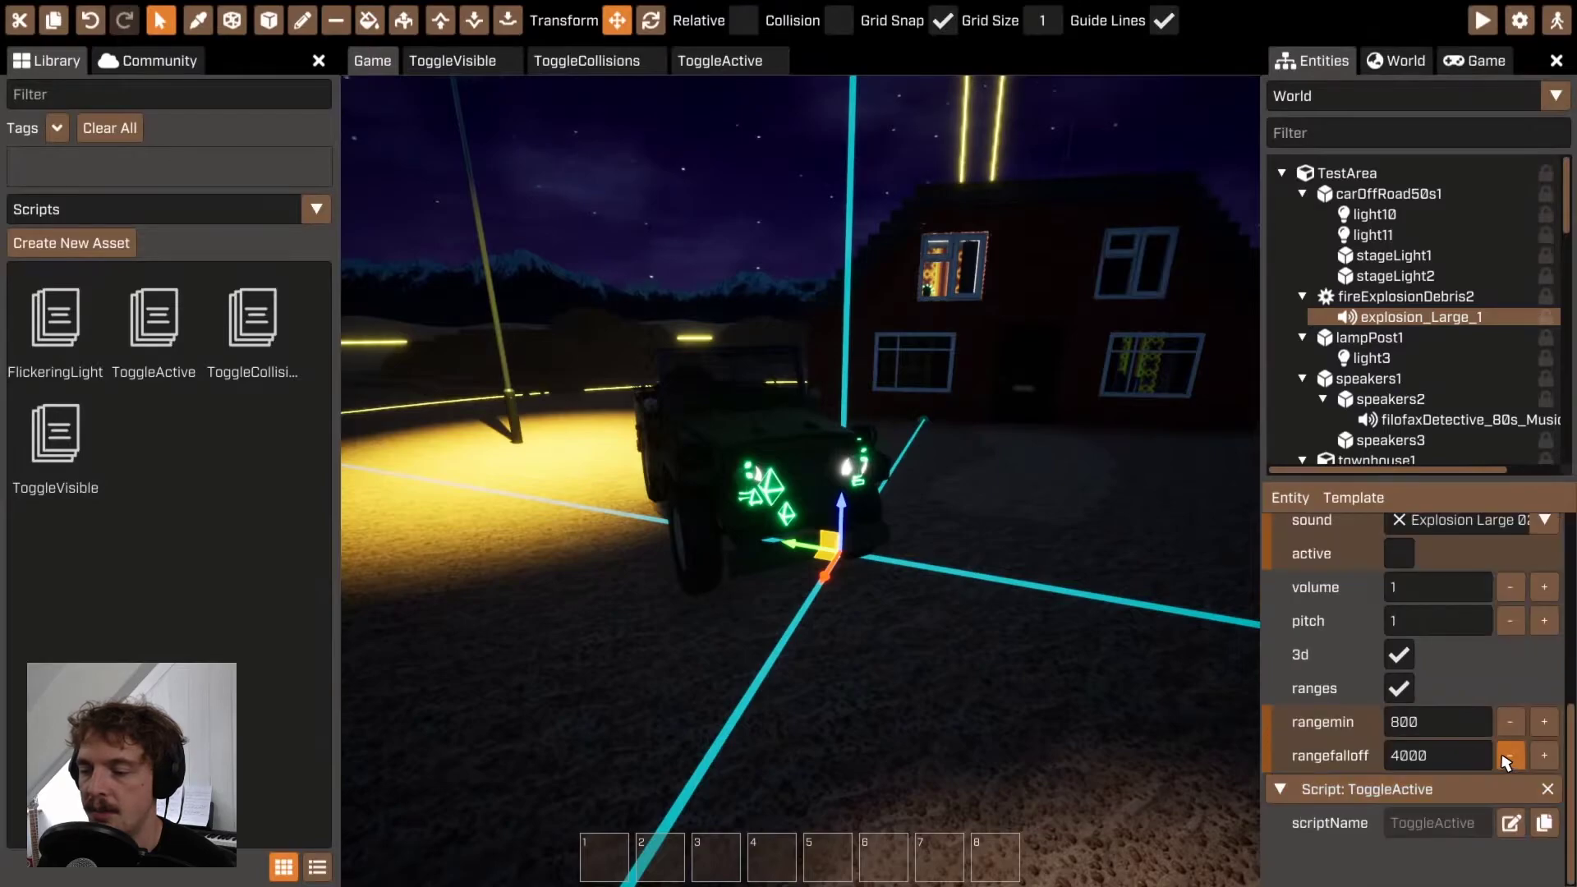
Step: Set fireExplosionDebris2 to start inactive, then fly the camera up to the stage computers
click(1433, 297)
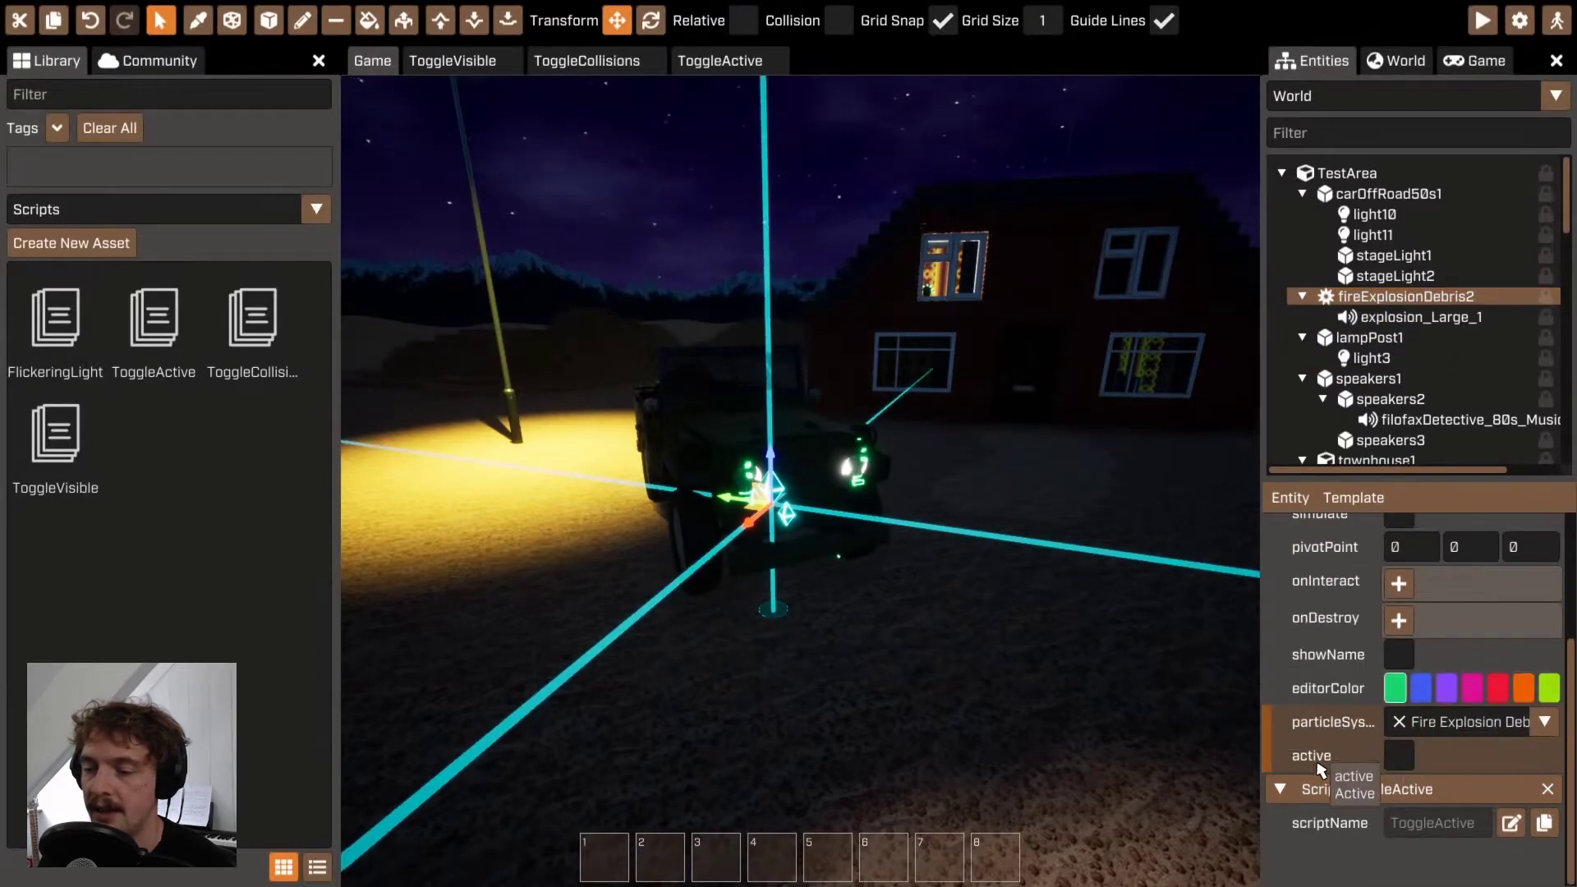
click(1401, 757)
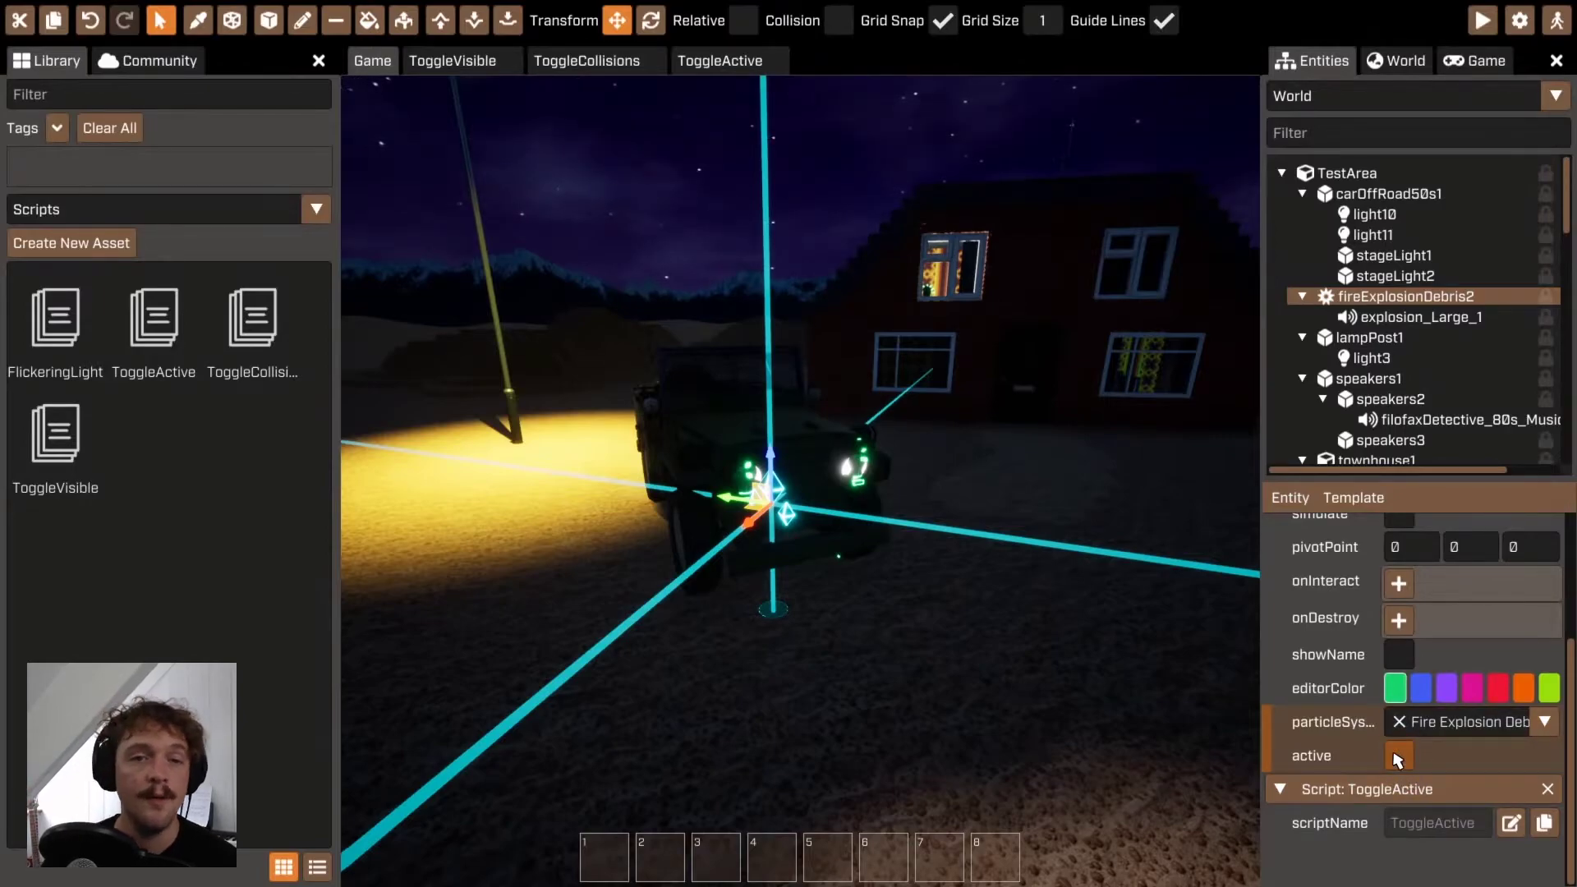
click(1470, 317)
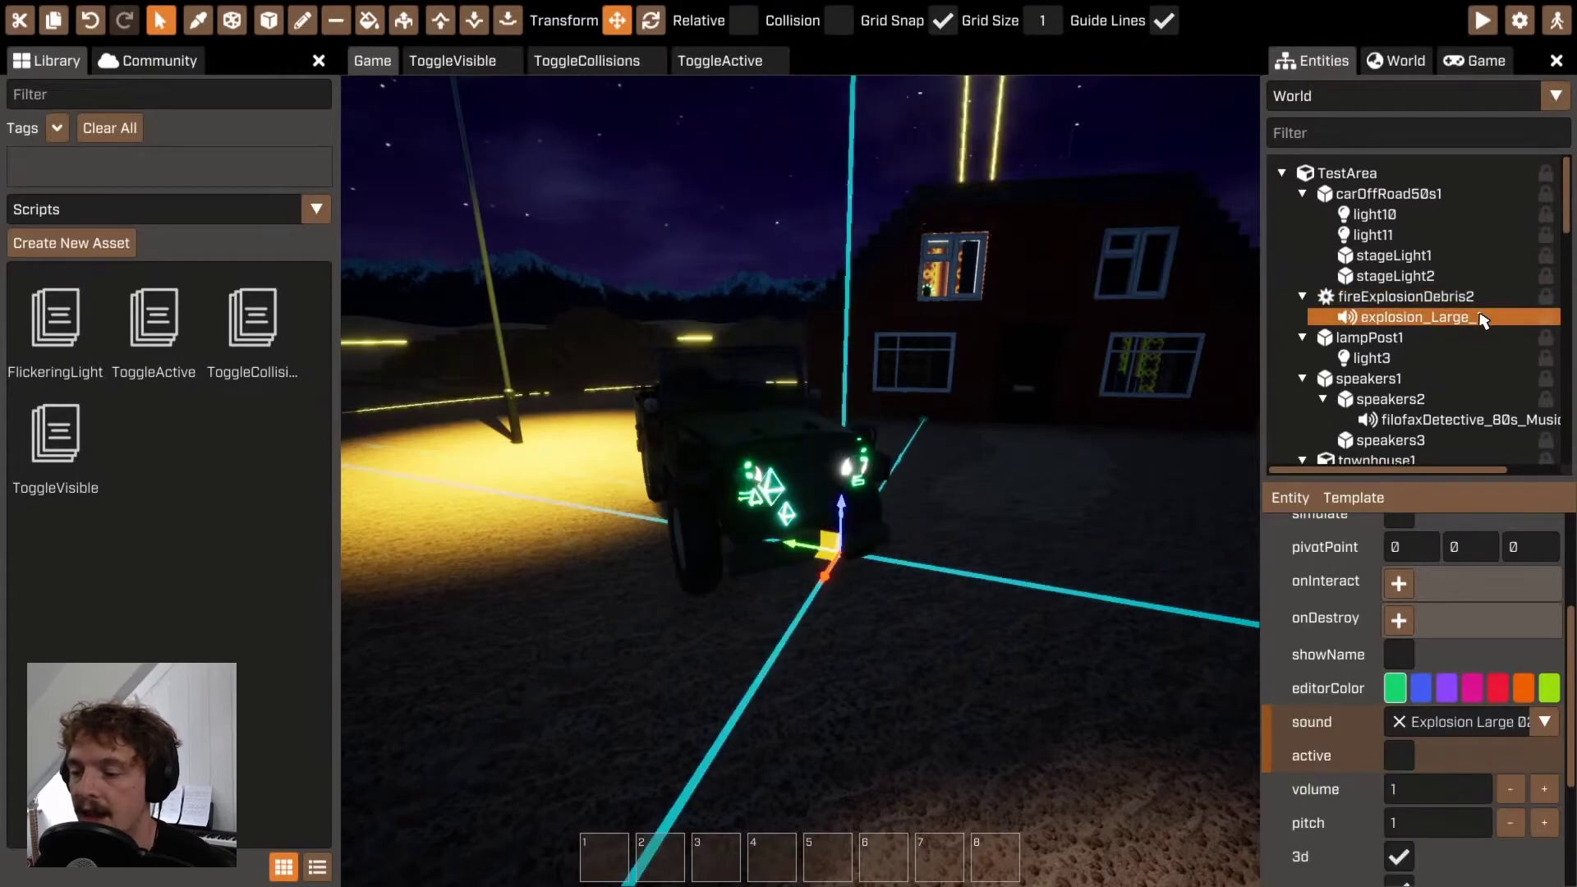
scroll(1405, 756, down, 3)
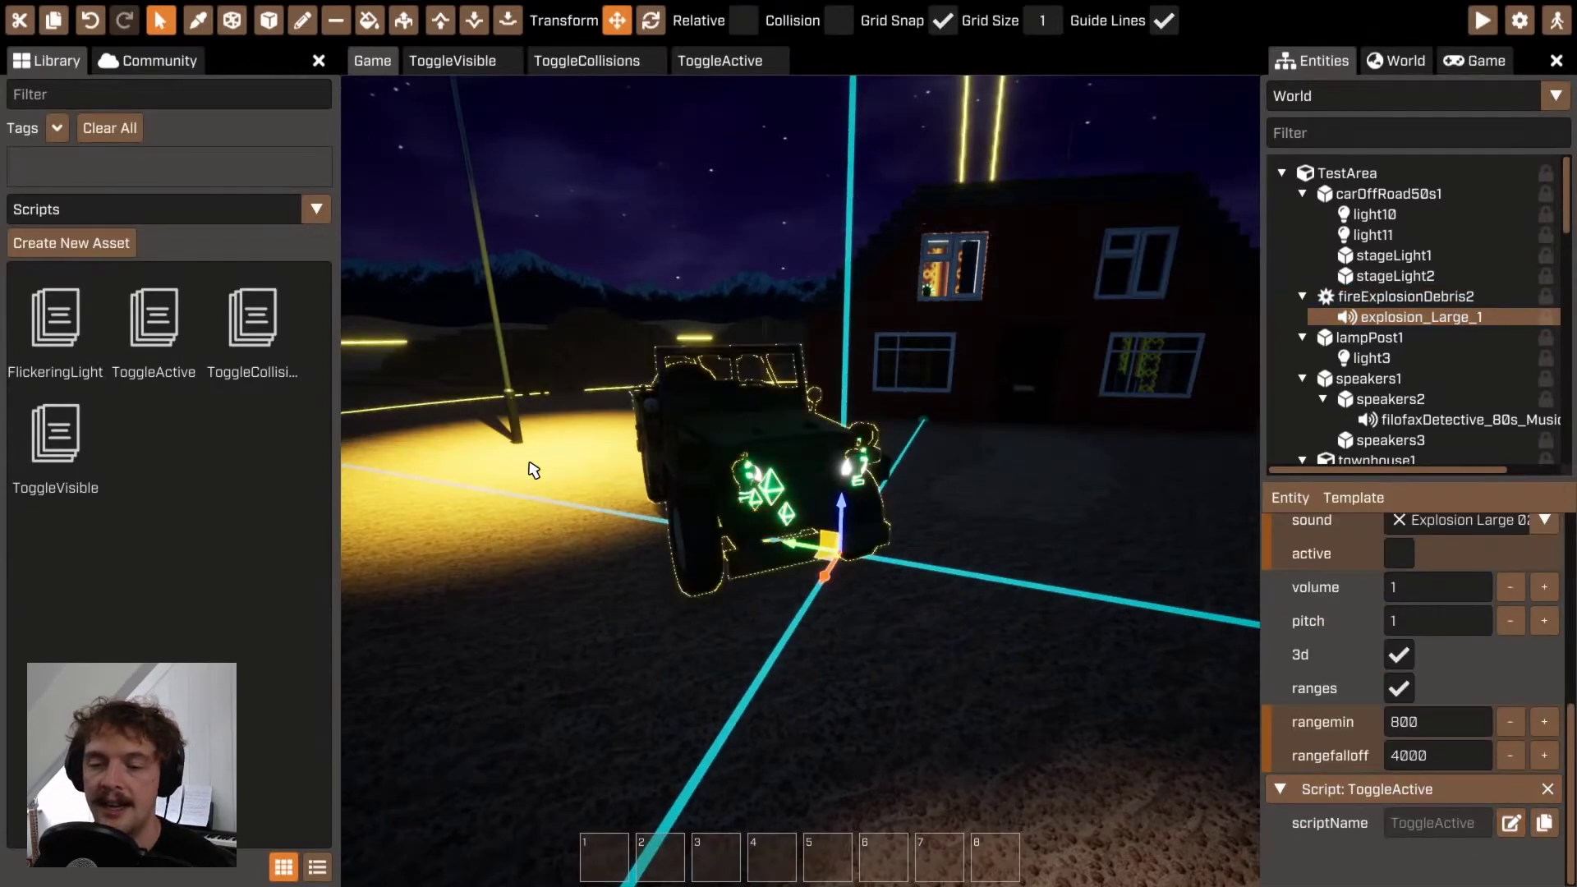
right_drag(532, 468, 802, 468)
key(w)
Step: Add an onInteract entry on retroHomeComputer2 calling ToggleActive Switch on fireExplosionDebris2
click(802, 468)
scroll(1387, 708, down, 2)
scroll(1392, 719, up, 4)
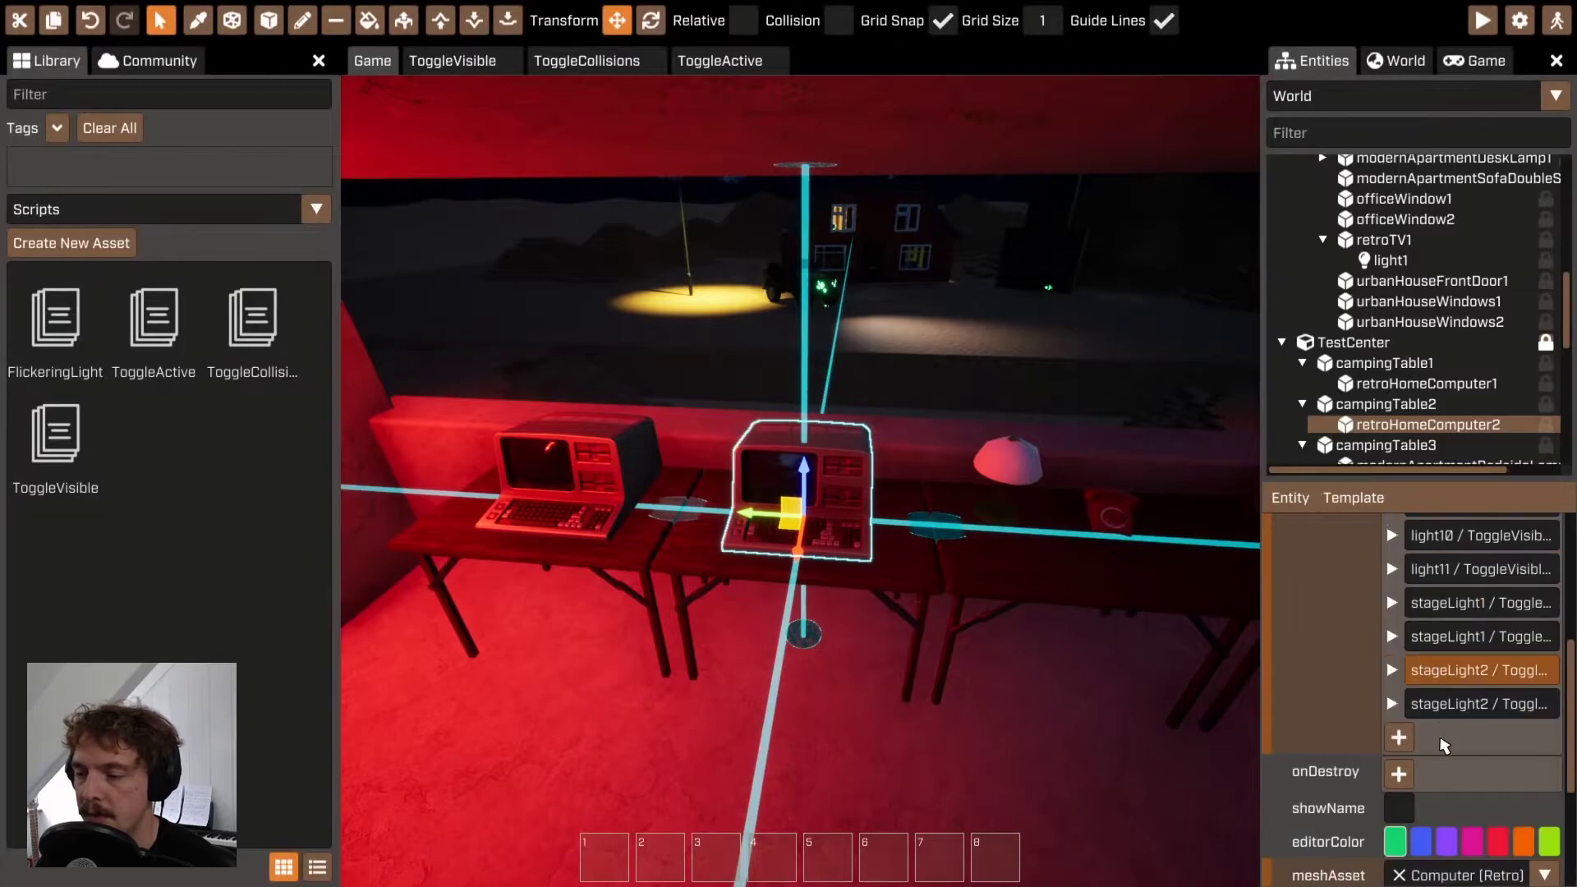
click(1399, 737)
click(1393, 739)
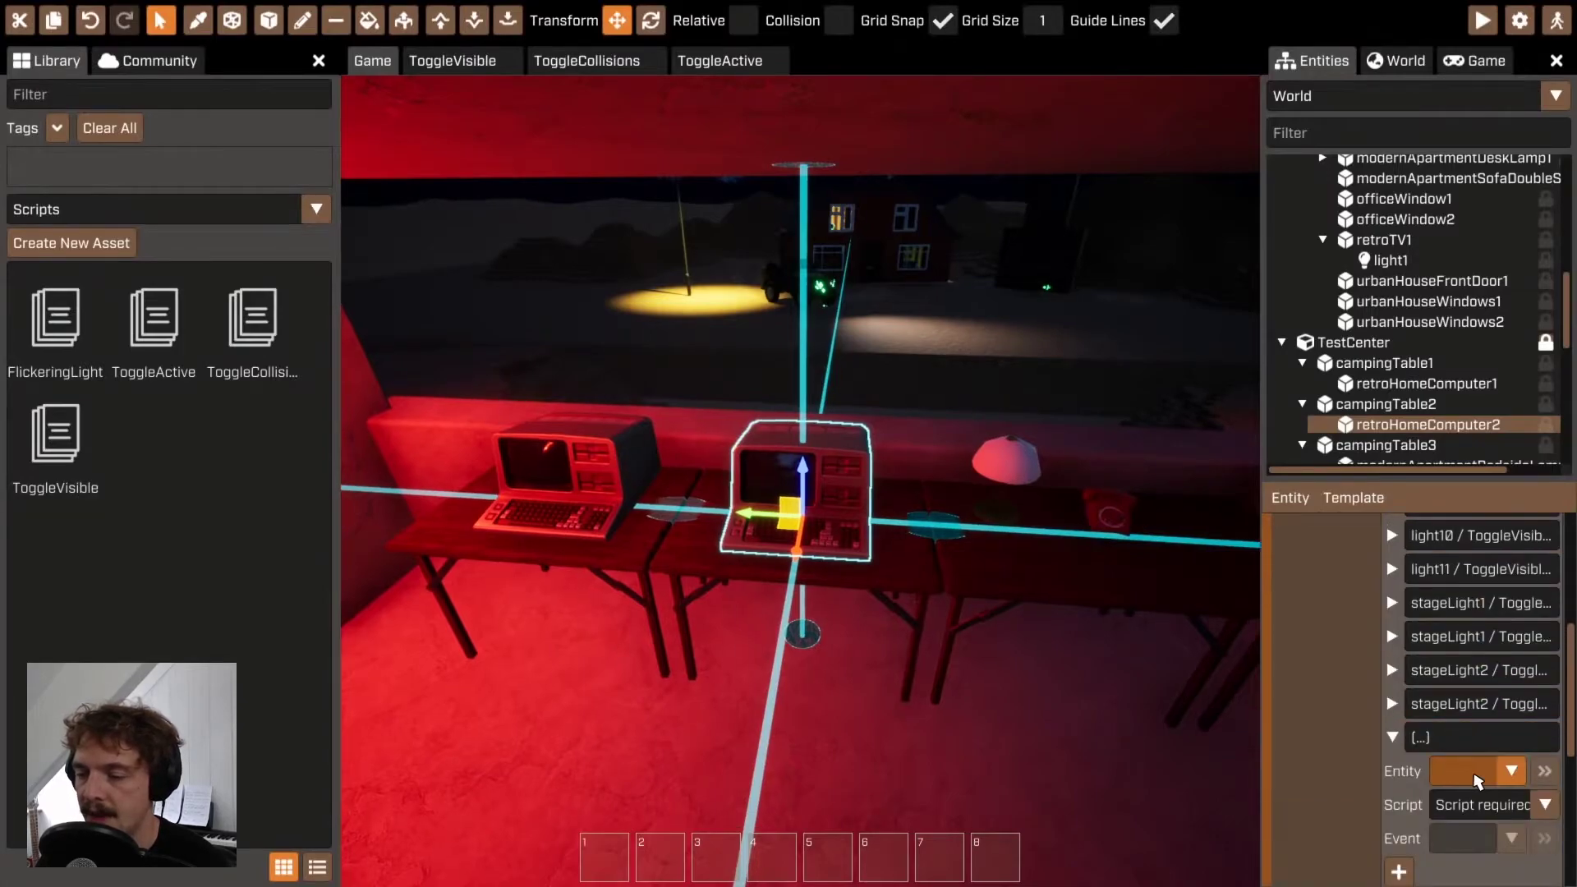
click(1511, 770)
click(1337, 683)
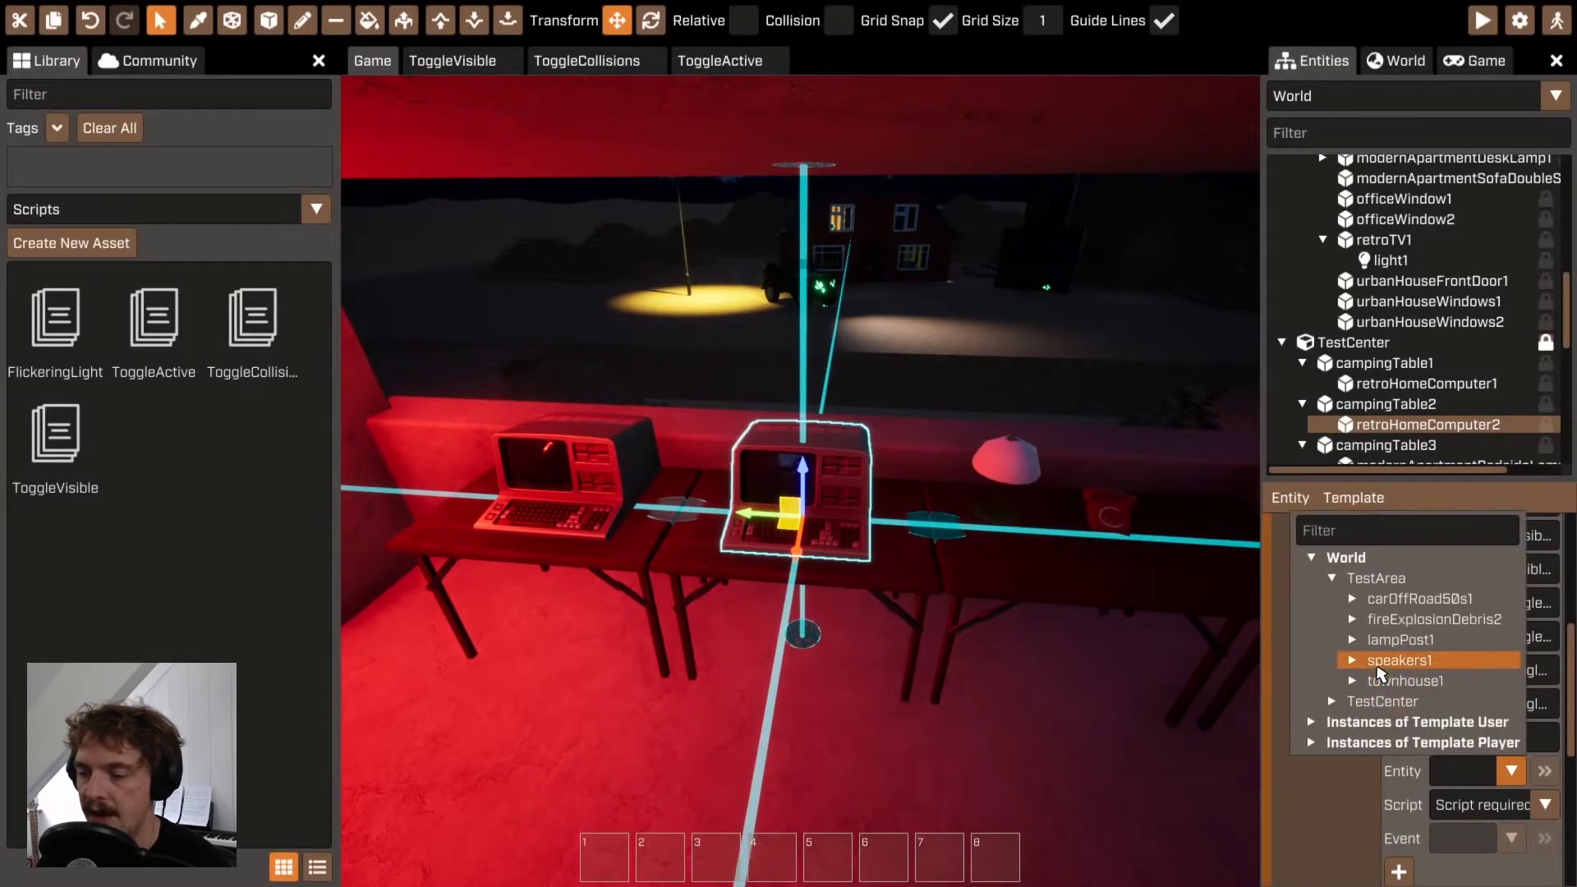
click(1352, 599)
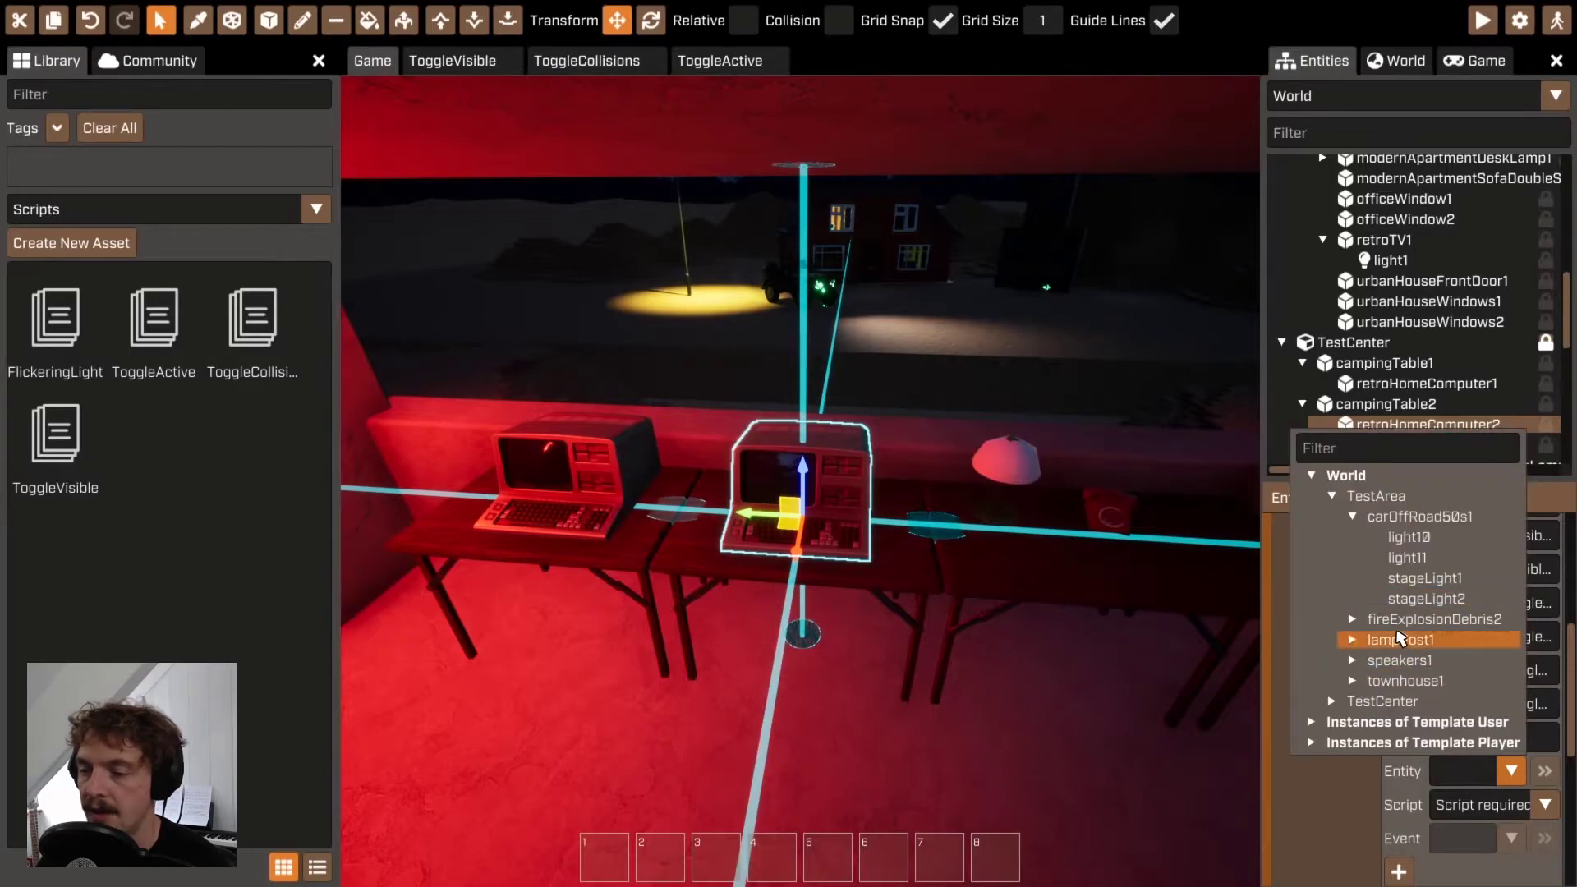
click(1401, 624)
click(1503, 844)
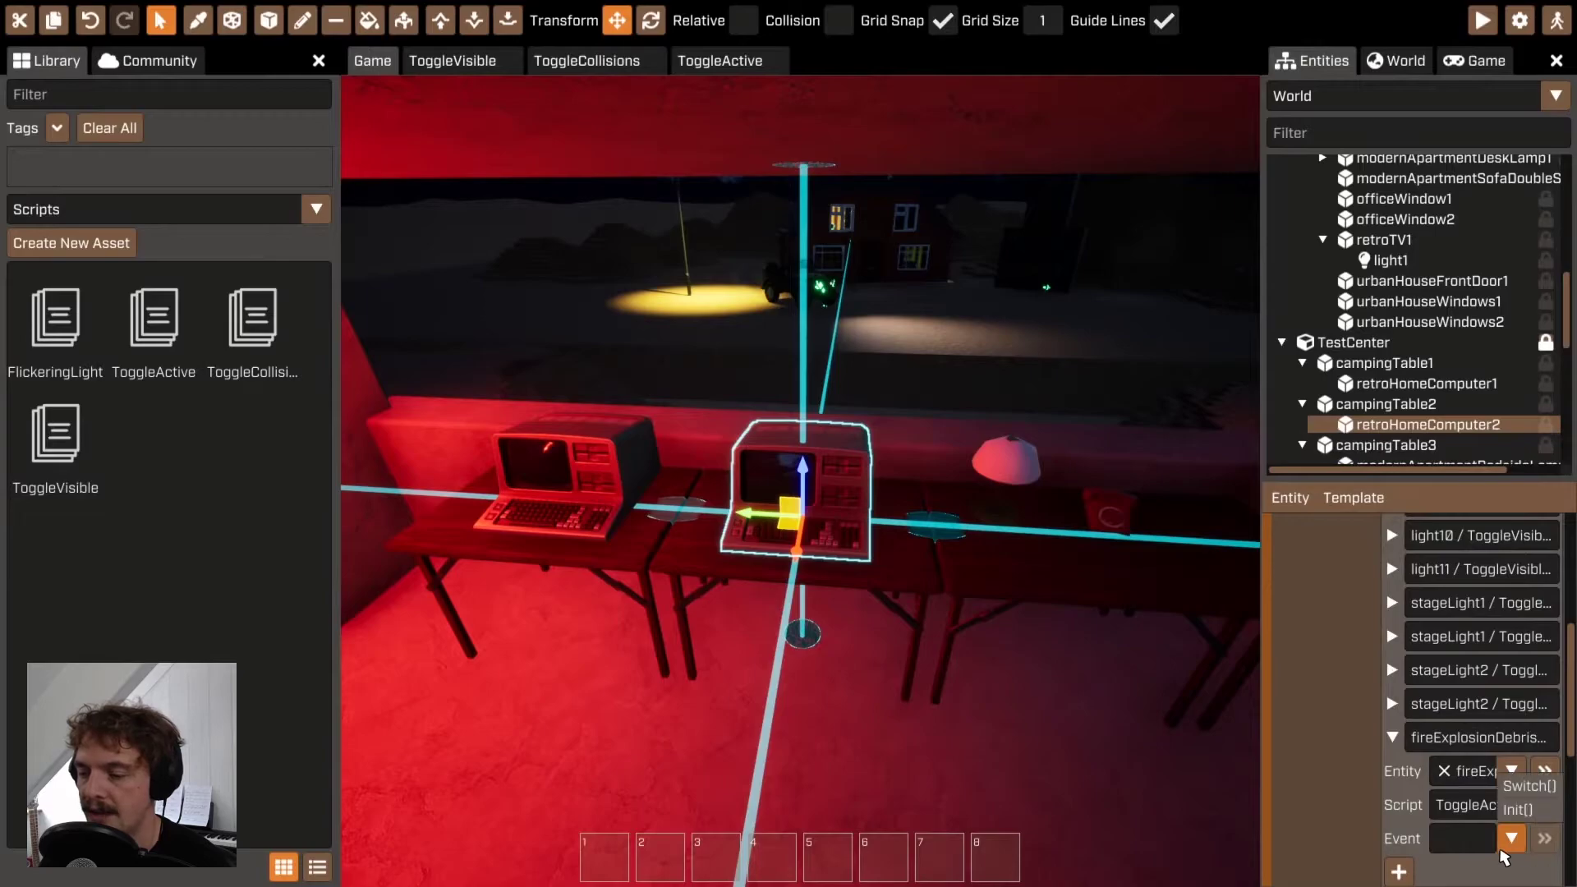
click(1525, 787)
Step: Add a second onInteract entry calling ToggleActive Switch on explosion_Large_1
click(1398, 871)
click(1392, 612)
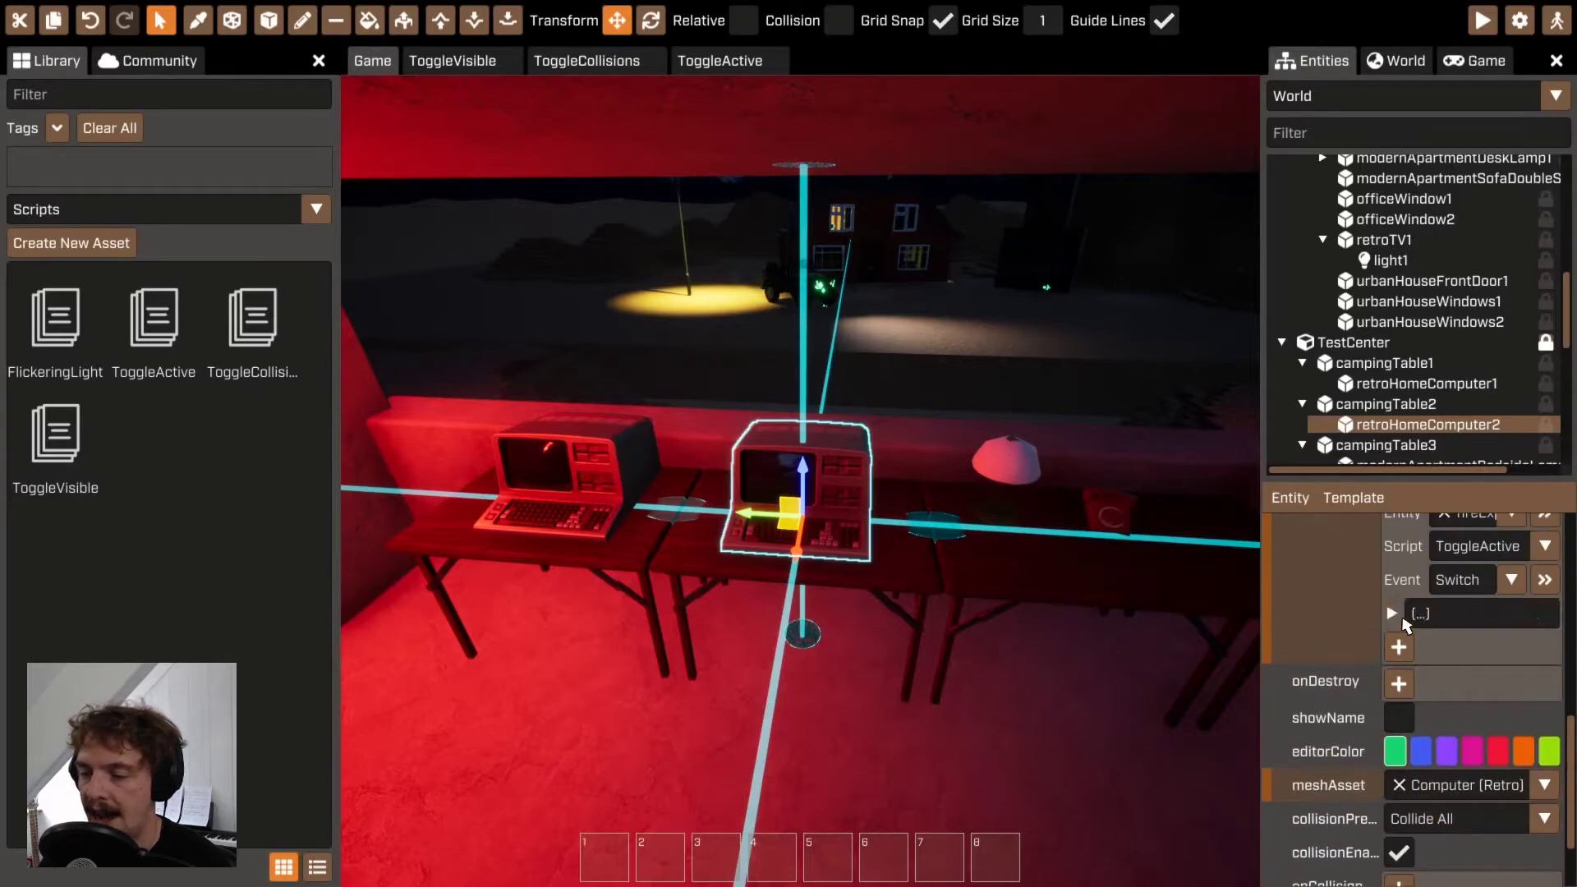
click(1467, 646)
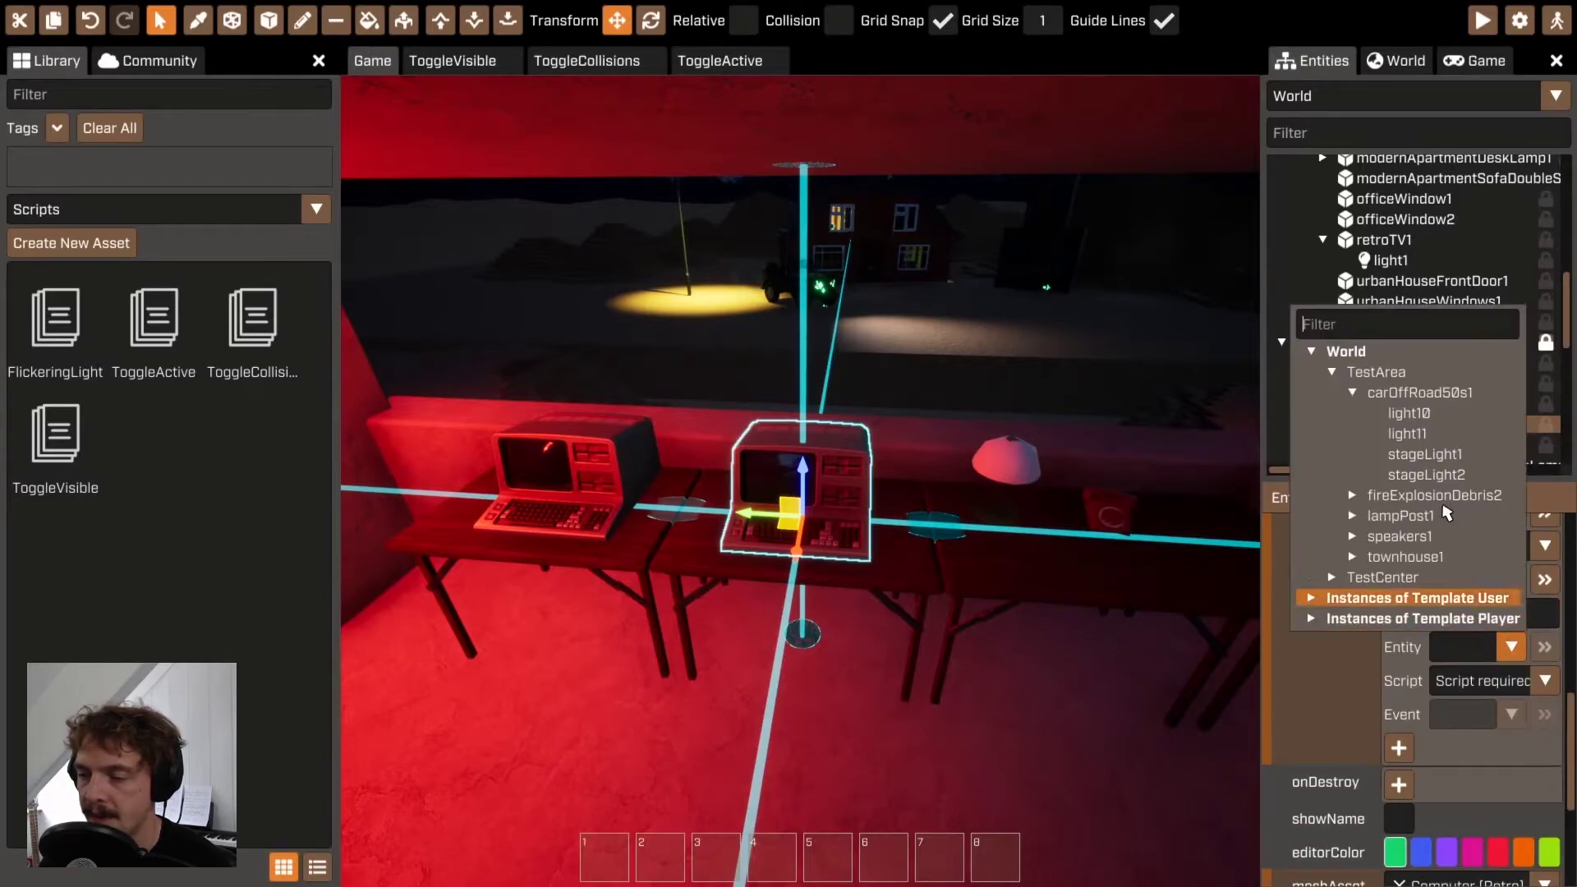
click(1352, 496)
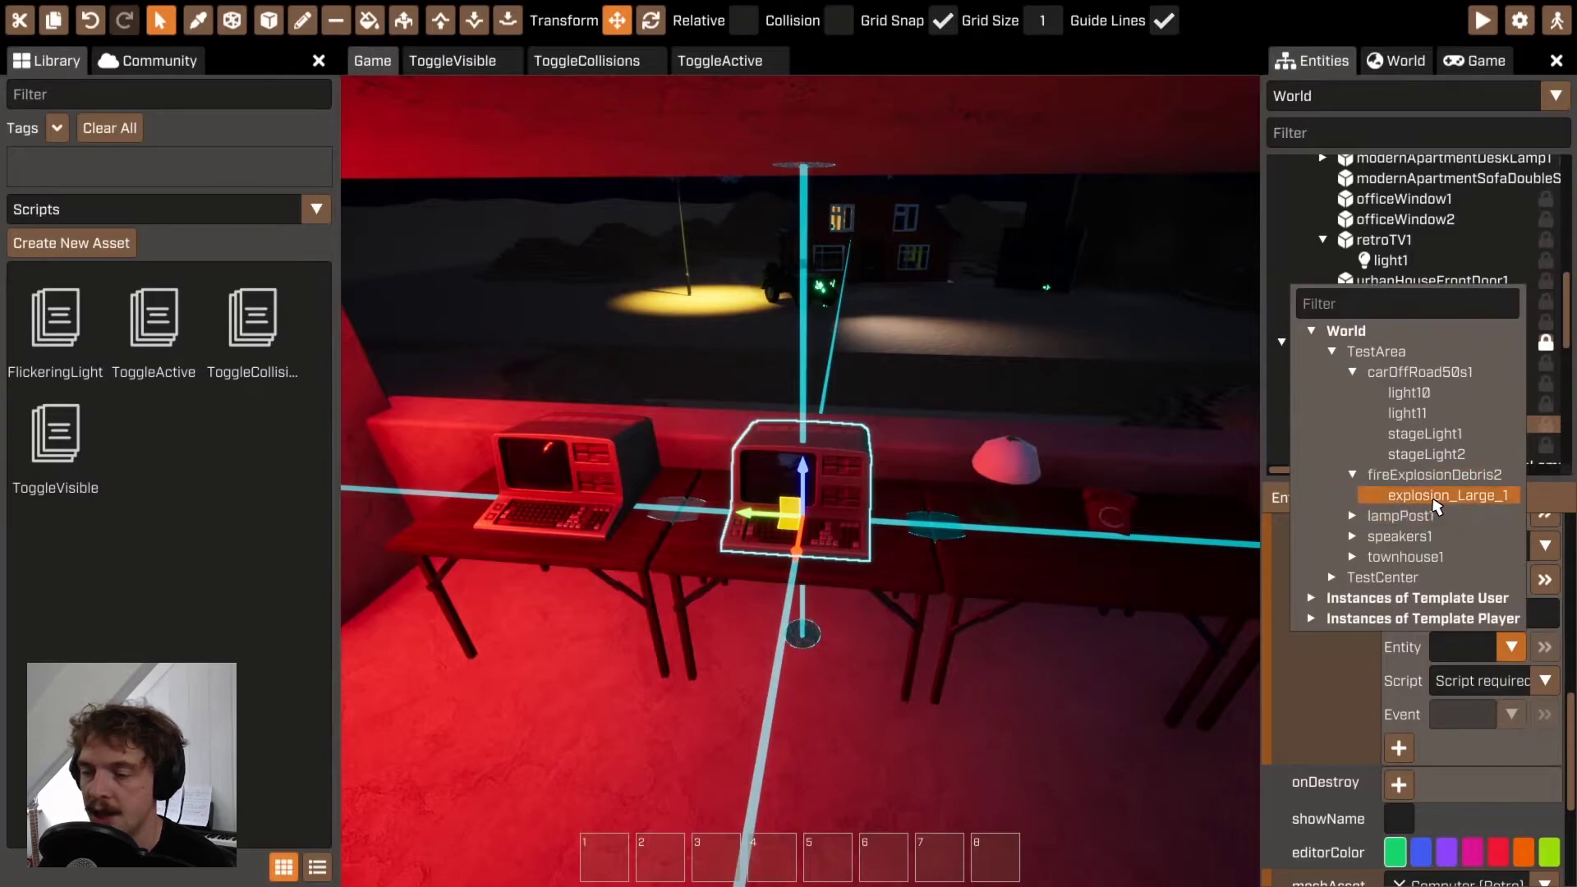
click(1445, 495)
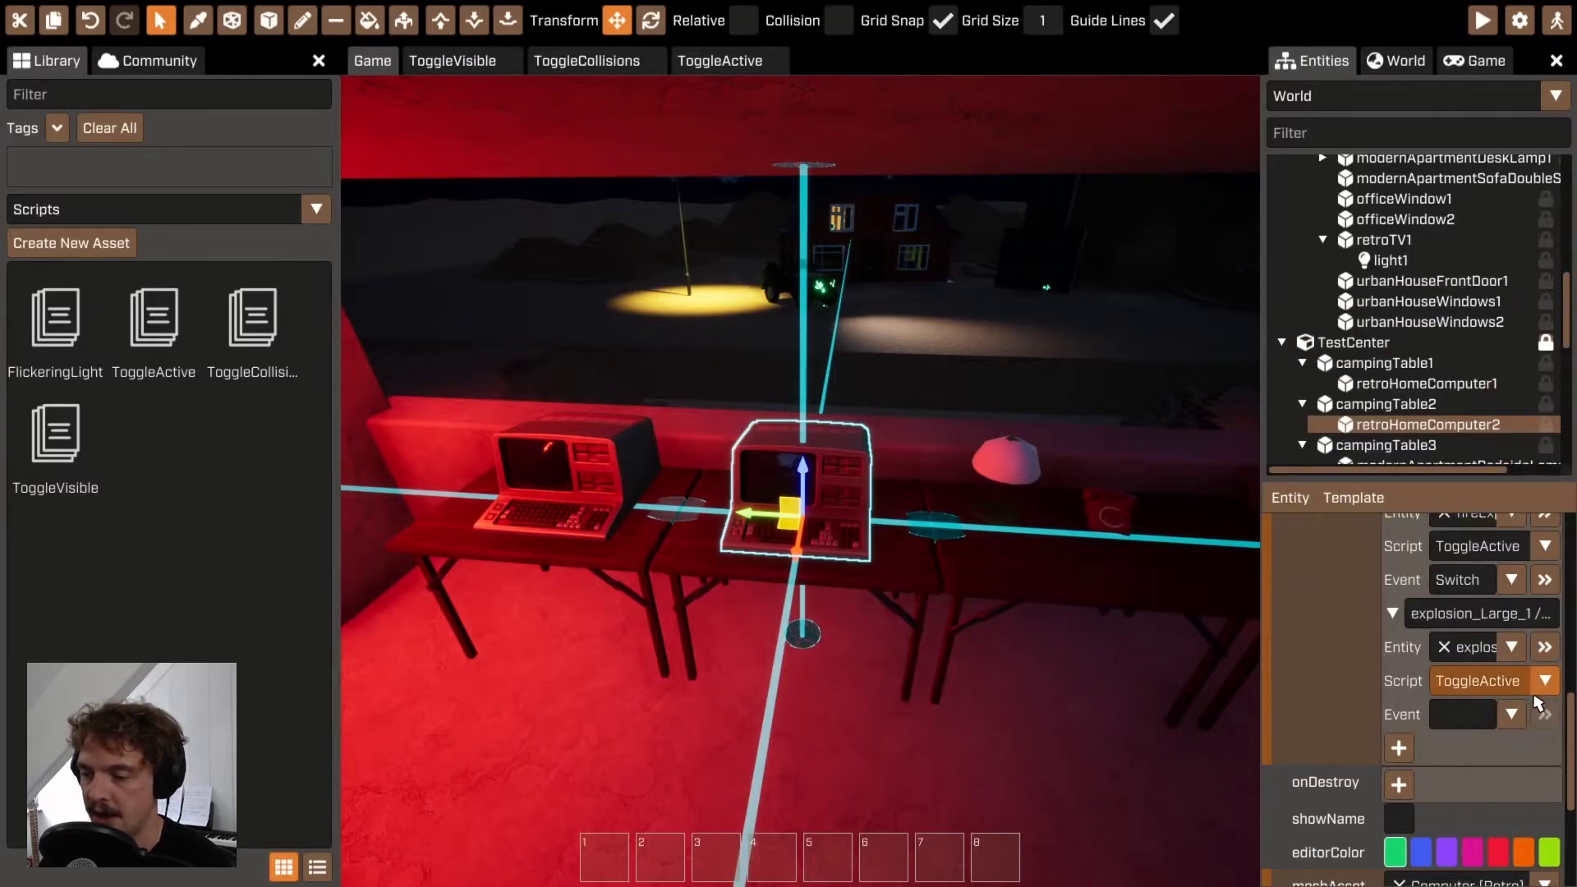
click(1510, 714)
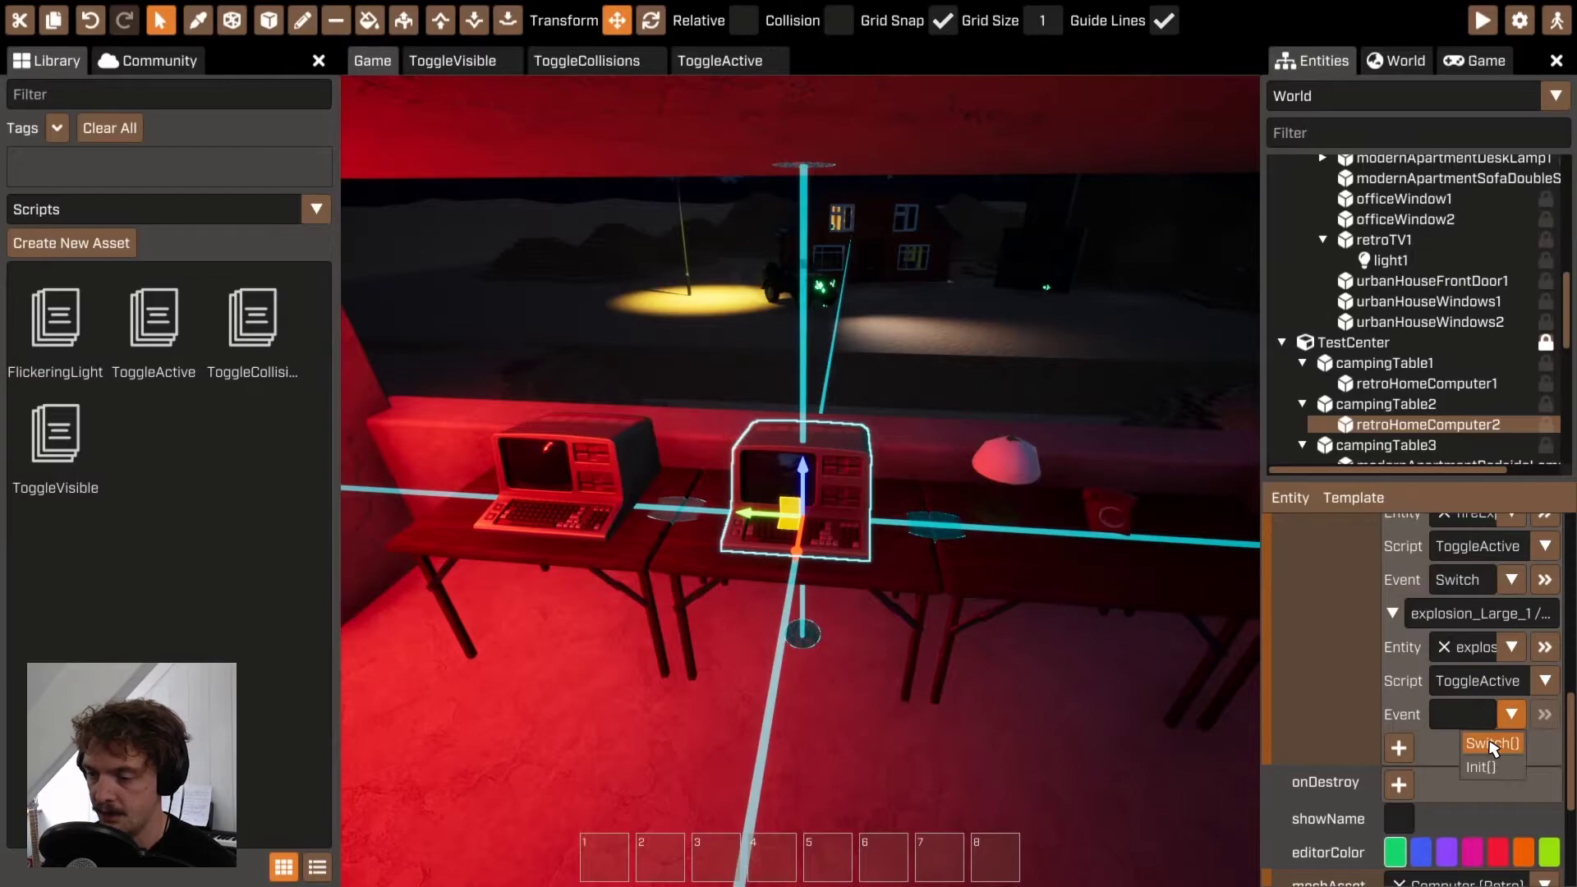
click(1491, 745)
key(F5)
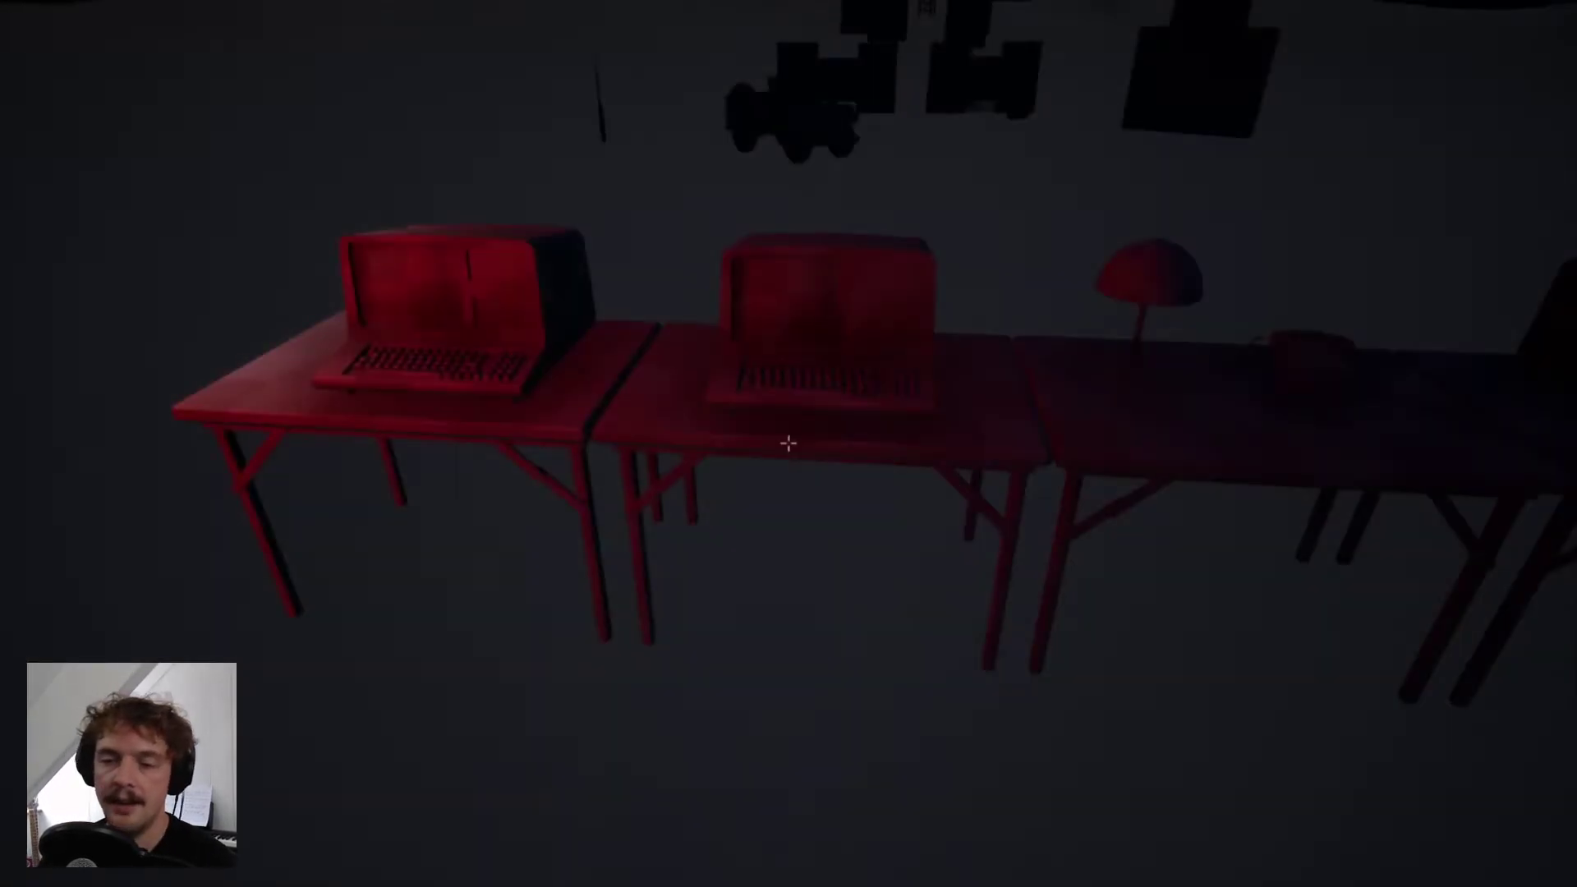
key(w)
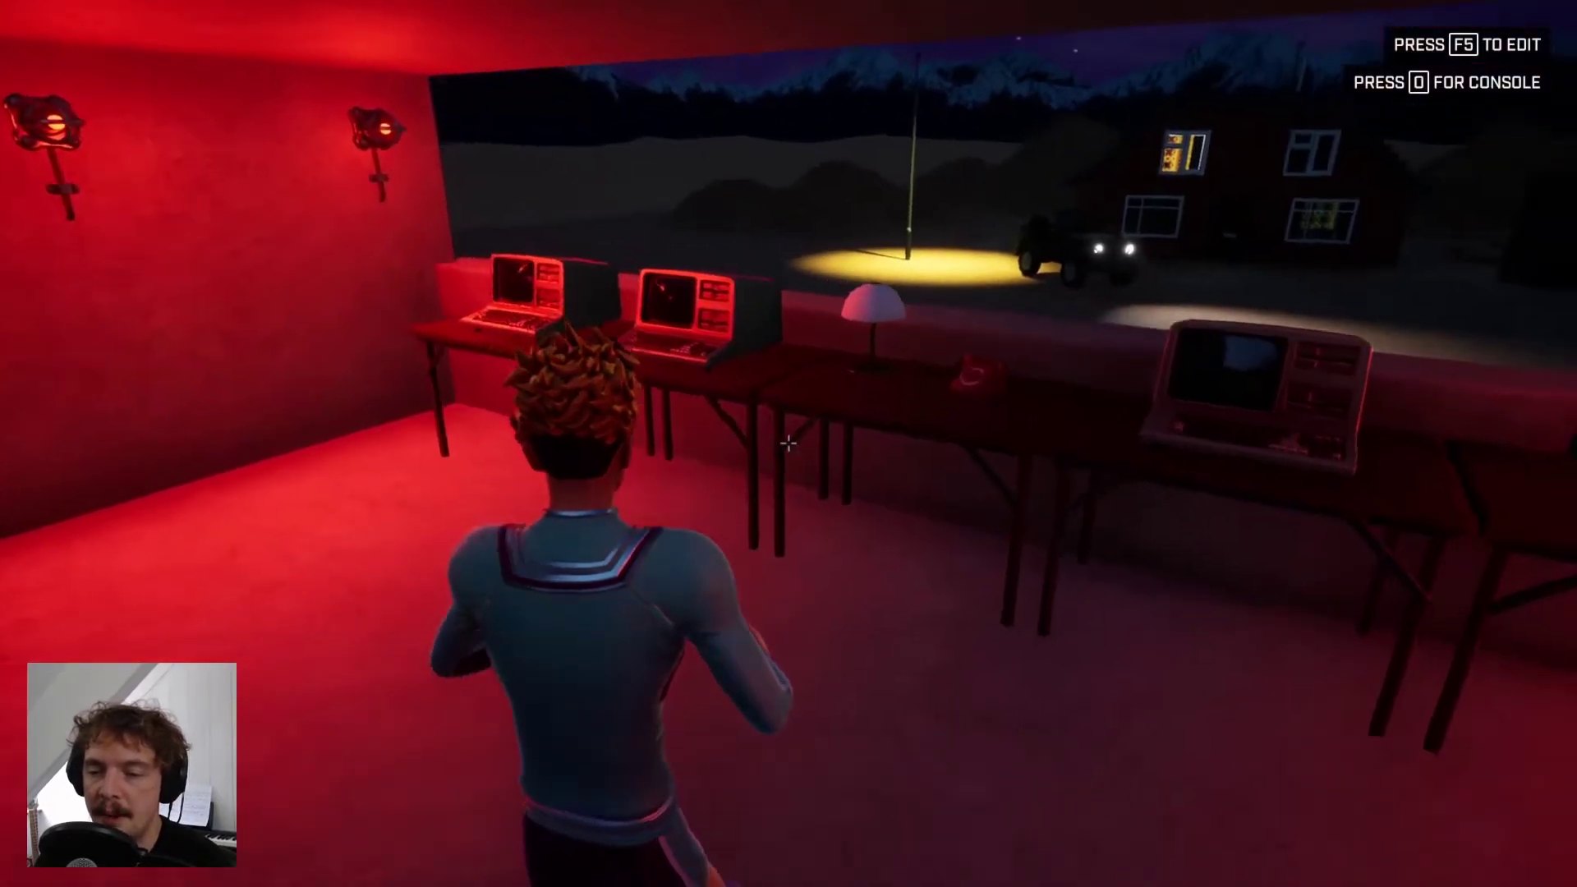
key(a)
key(w)
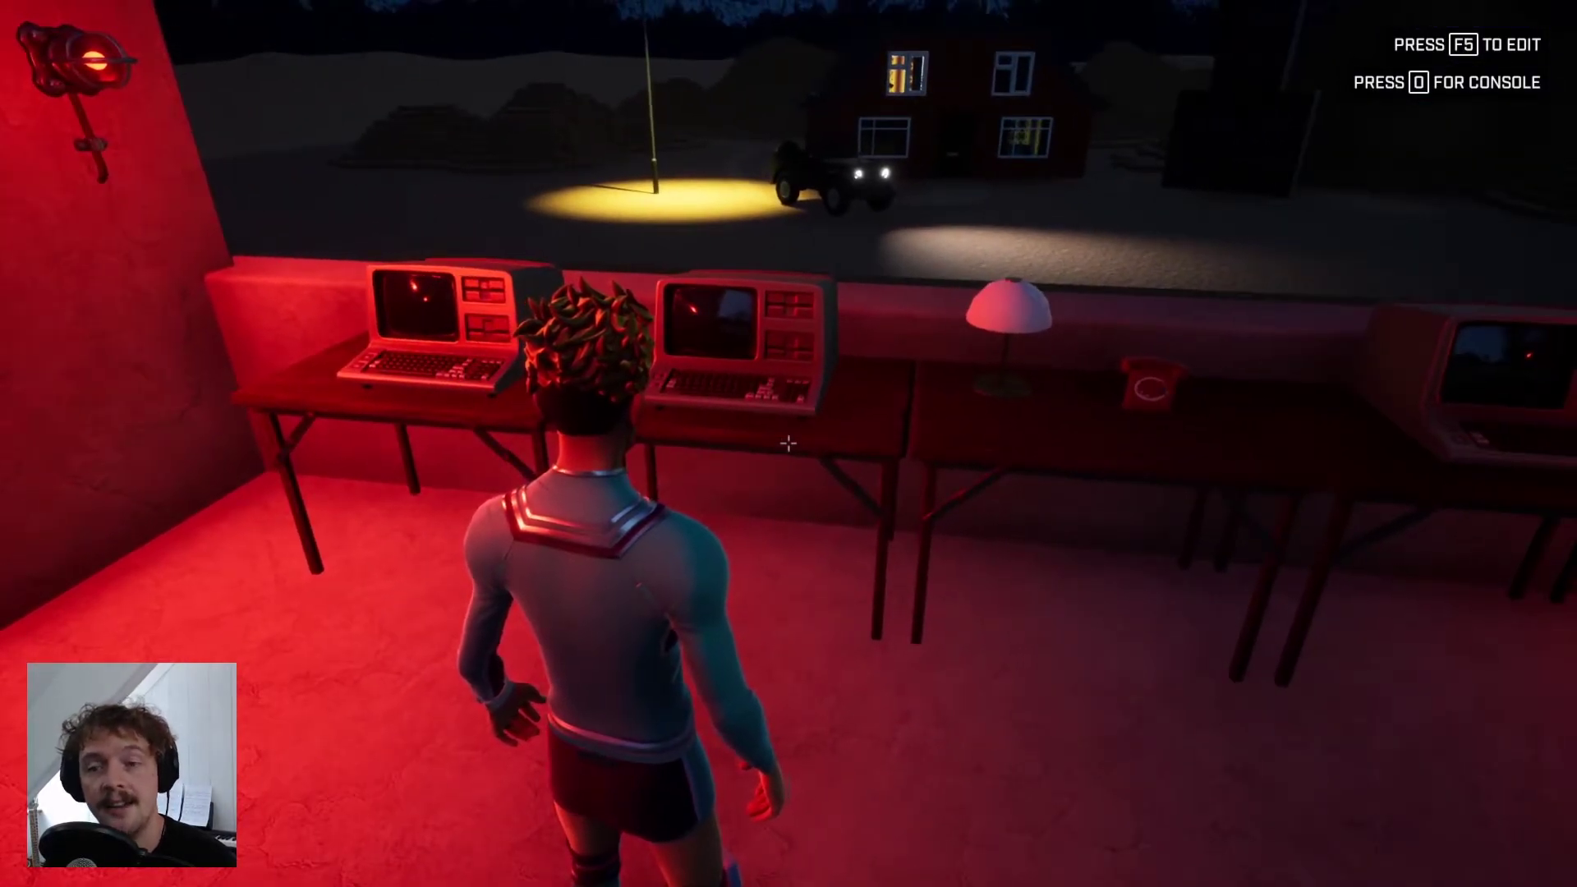
key(w)
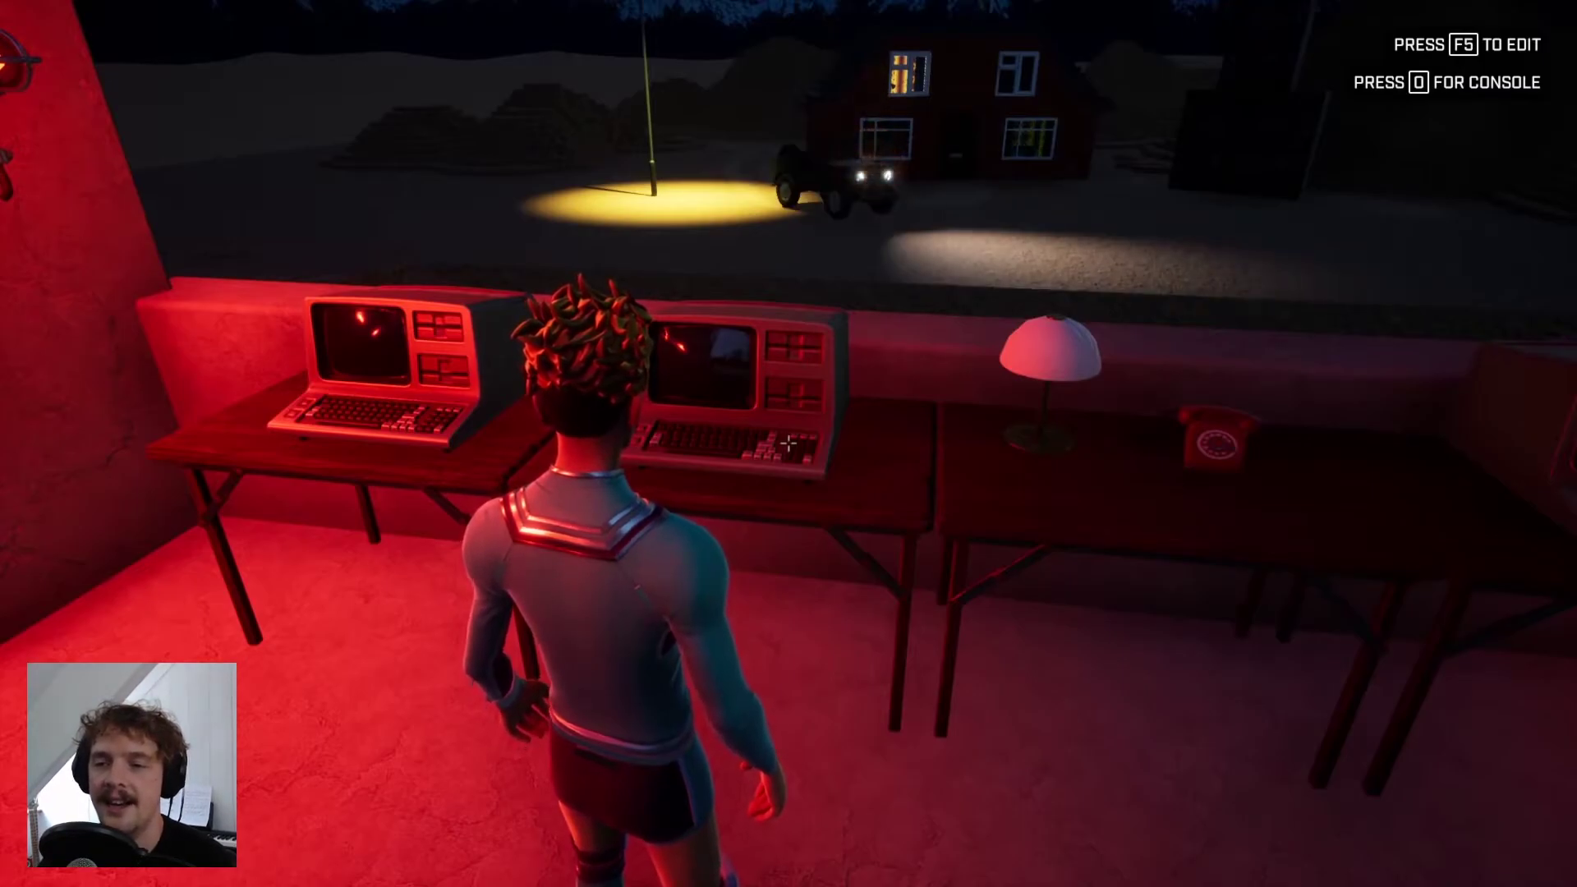
key(F5)
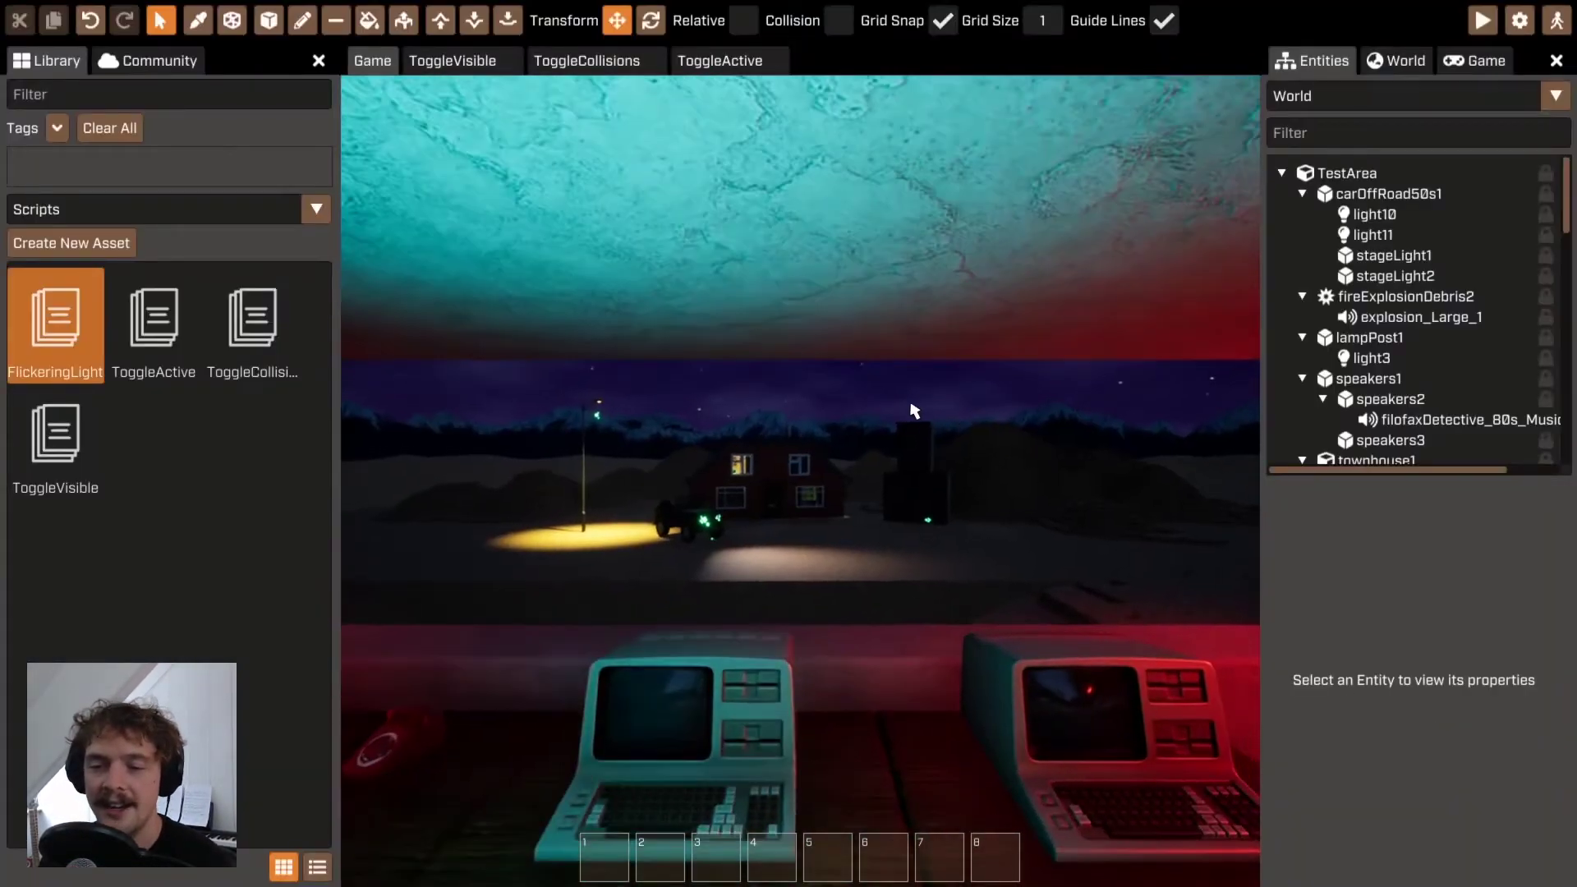
right_drag(914, 411, 898, 460)
key(w)
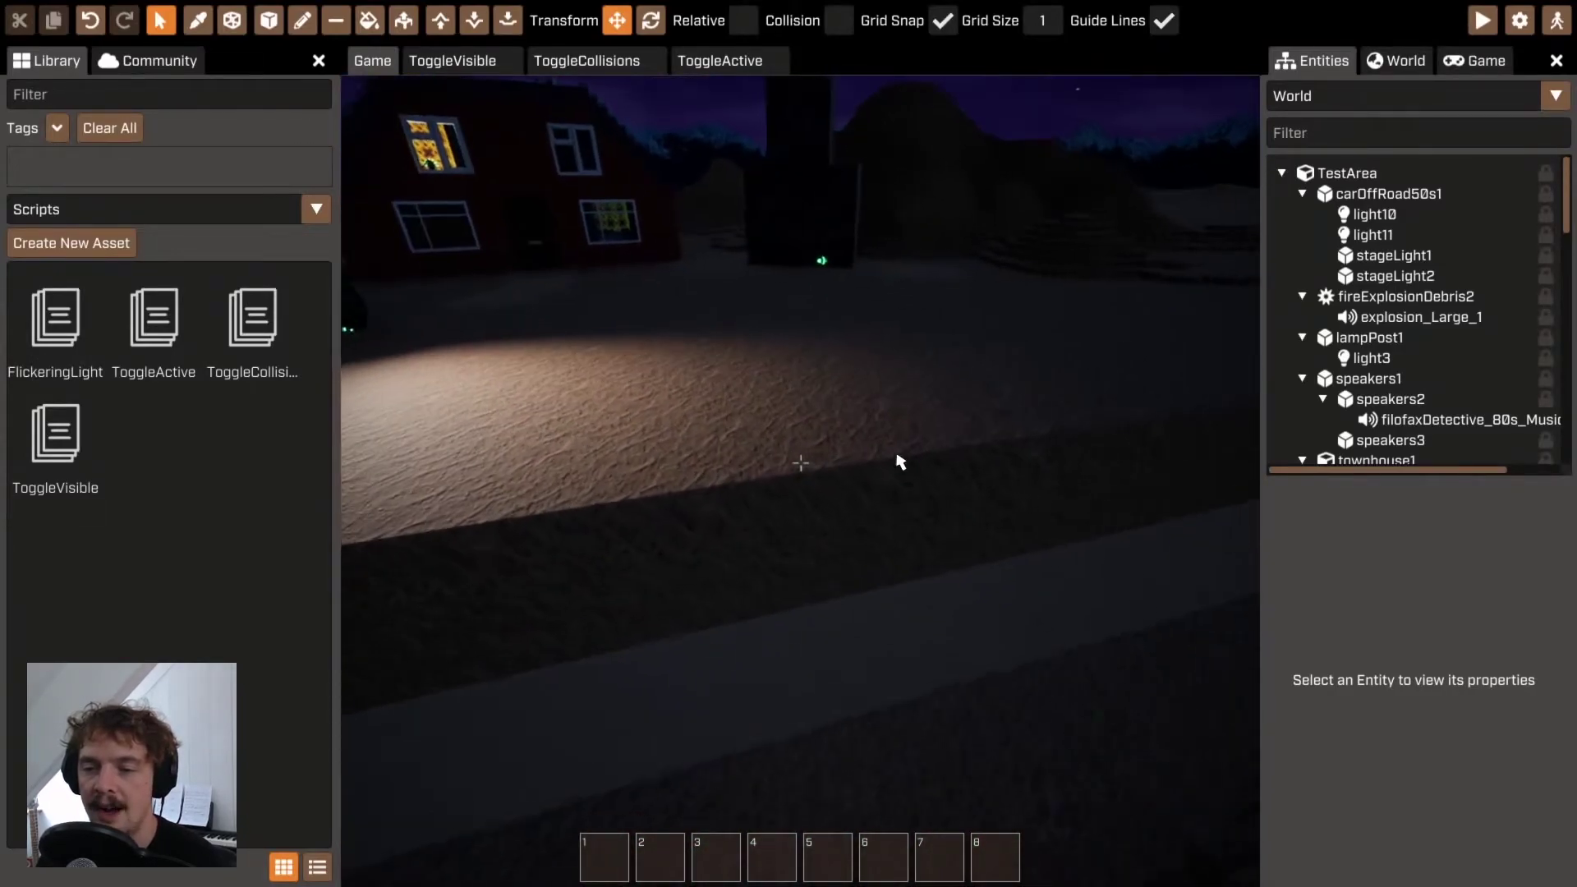
Step: Attach the ToggleActive script to the filofaxDetective_80s_Music1 sound
click(825, 263)
scroll(1433, 797, down, 4)
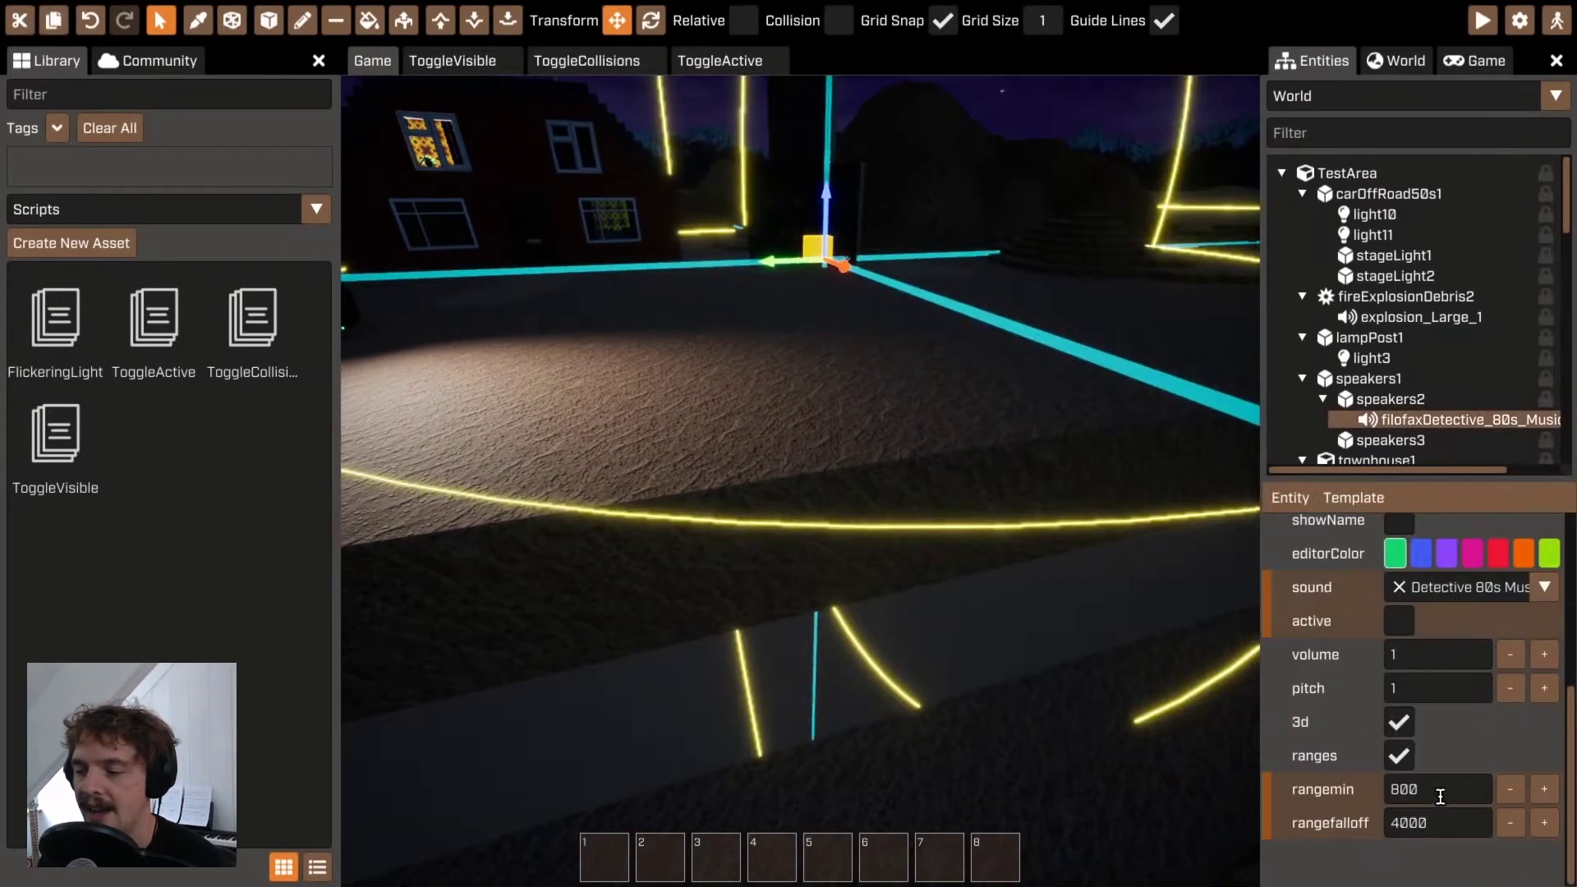
click(1288, 497)
mouse_move(1346, 527)
mouse_move(1478, 548)
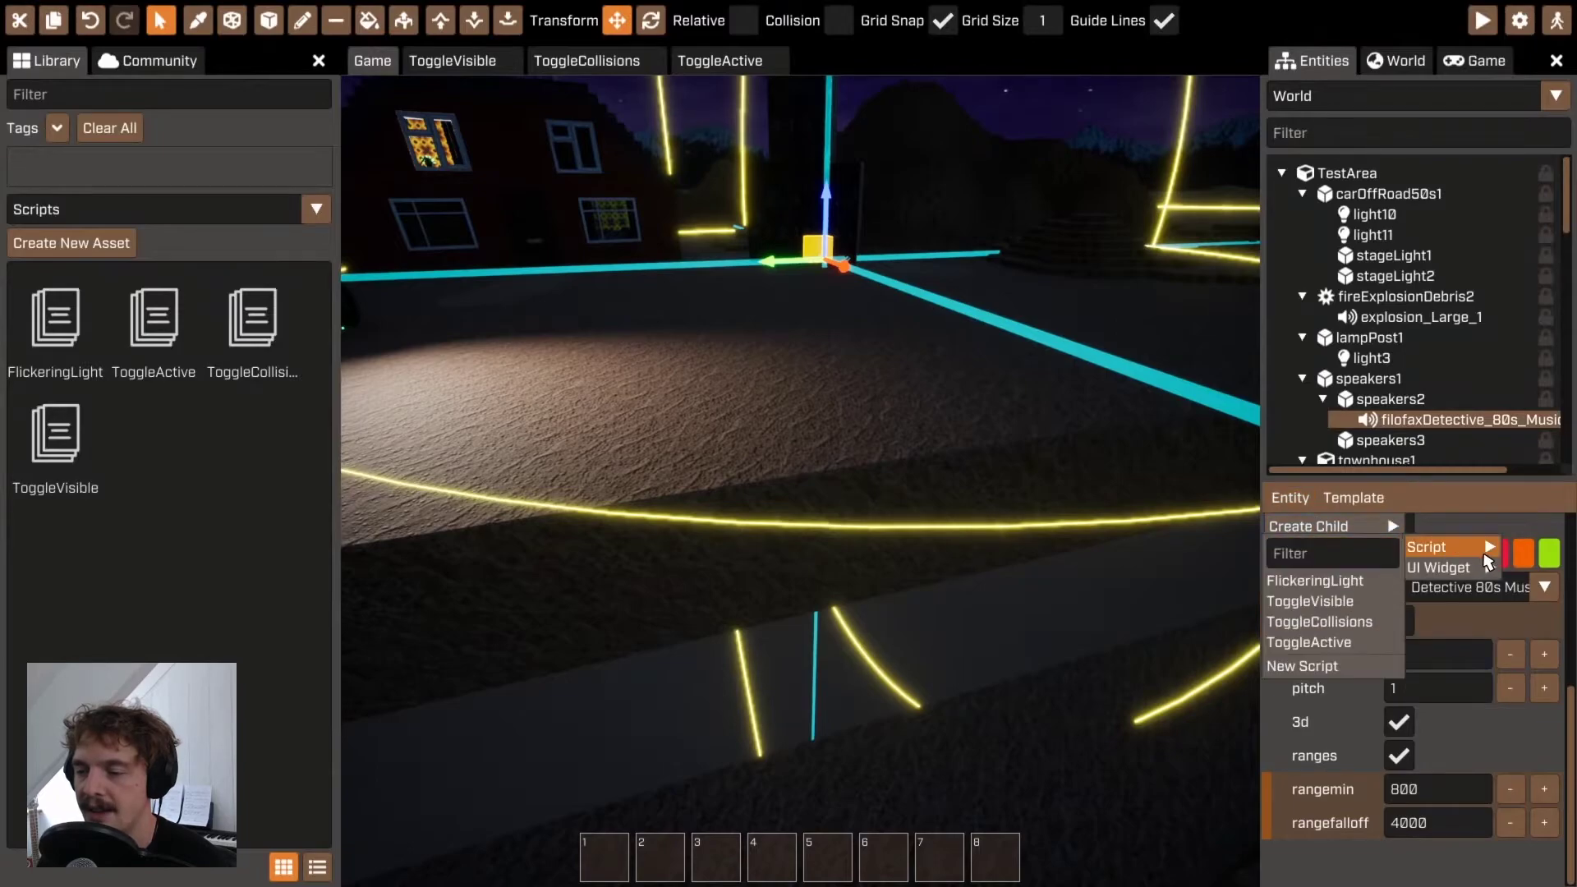
click(1340, 646)
Step: Move back to the stage and select the padPressure1 pressure pad
right_drag(1150, 567, 800, 463)
key(d)
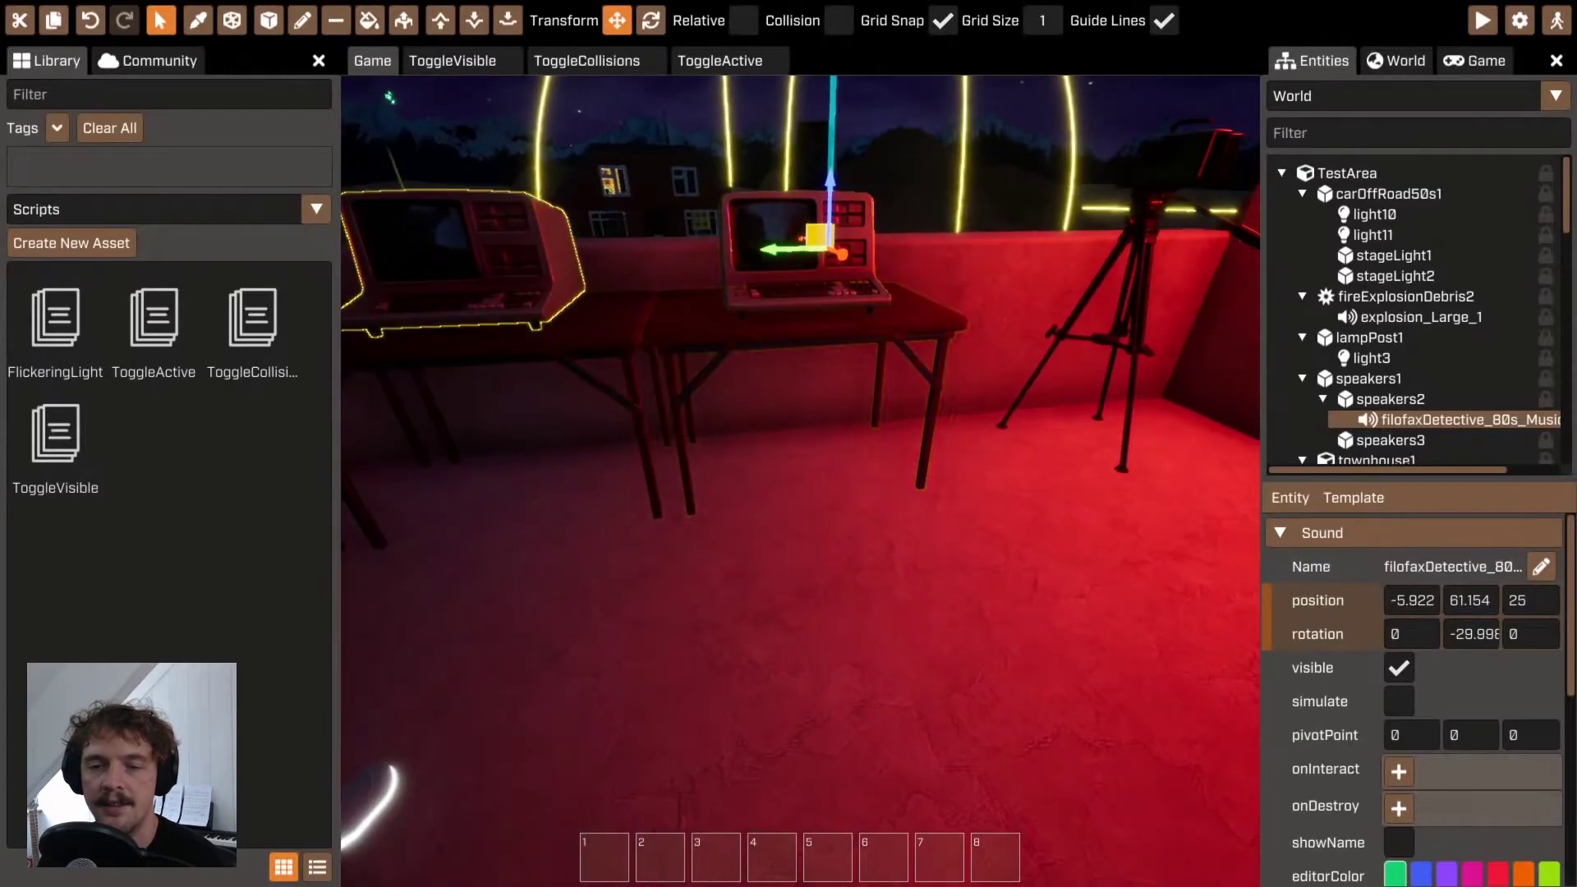
click(509, 275)
scroll(1447, 751, down, 4)
scroll(1355, 612, up, 2)
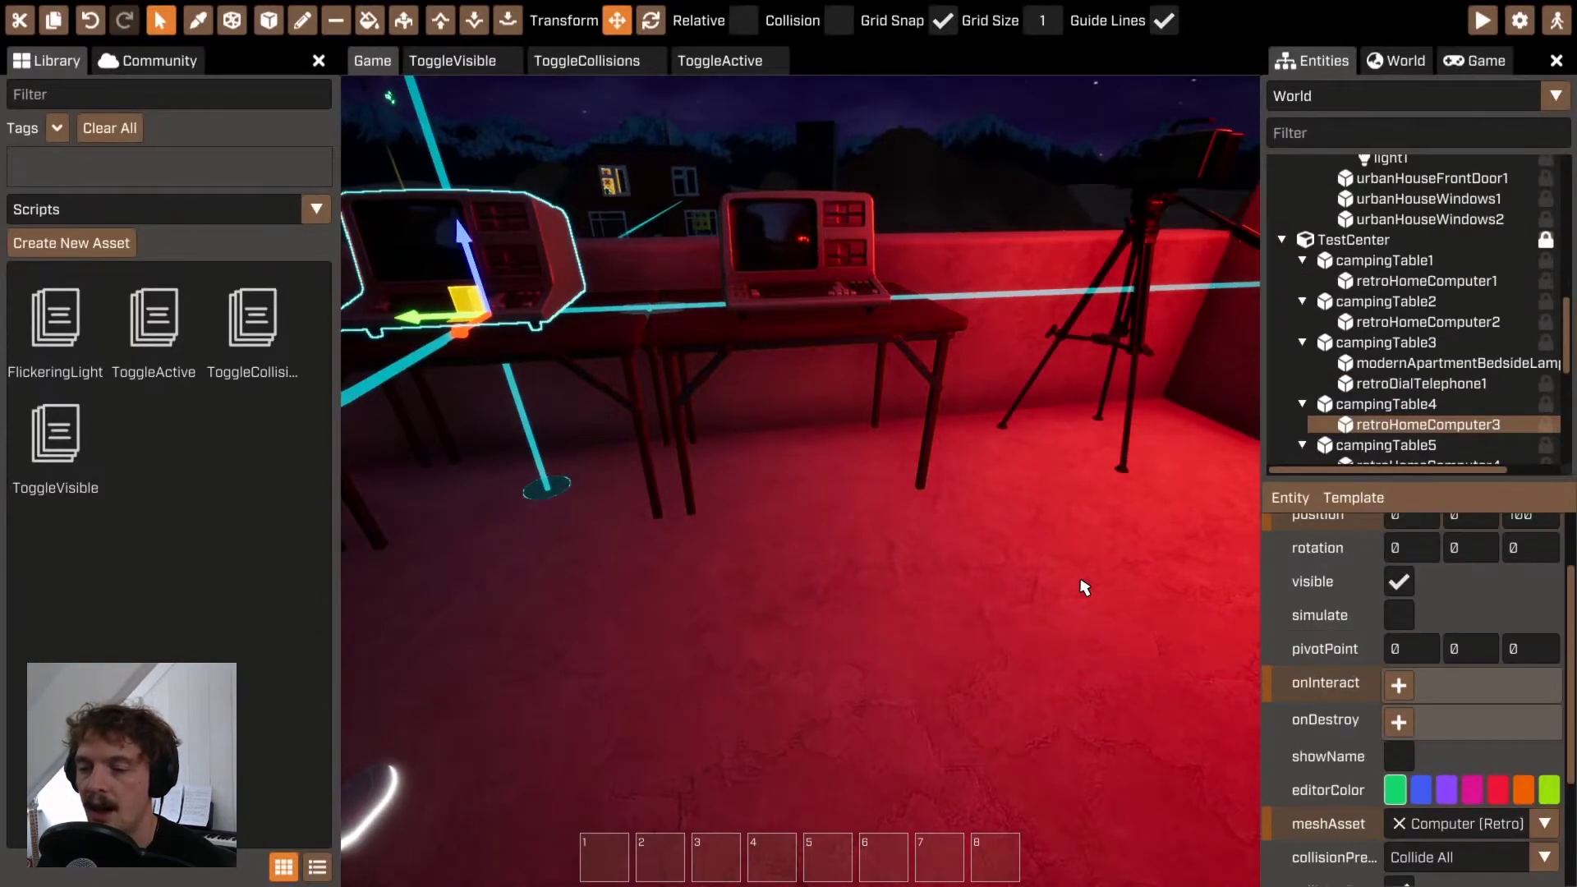
right_drag(1068, 561, 1215, 554)
key(s)
click(895, 476)
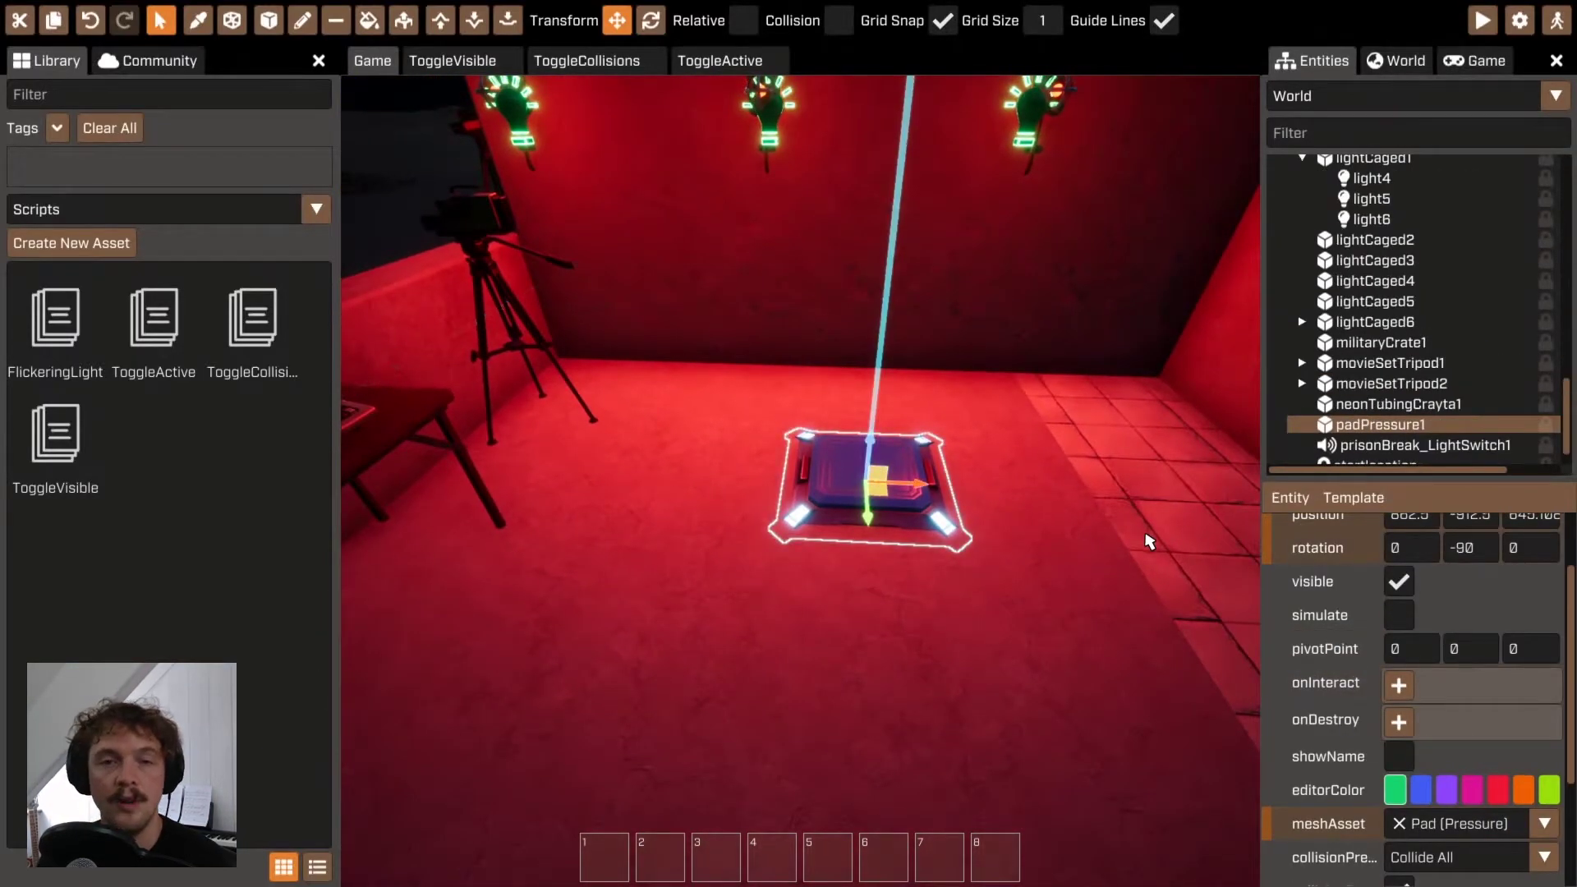
scroll(1466, 698, down, 2)
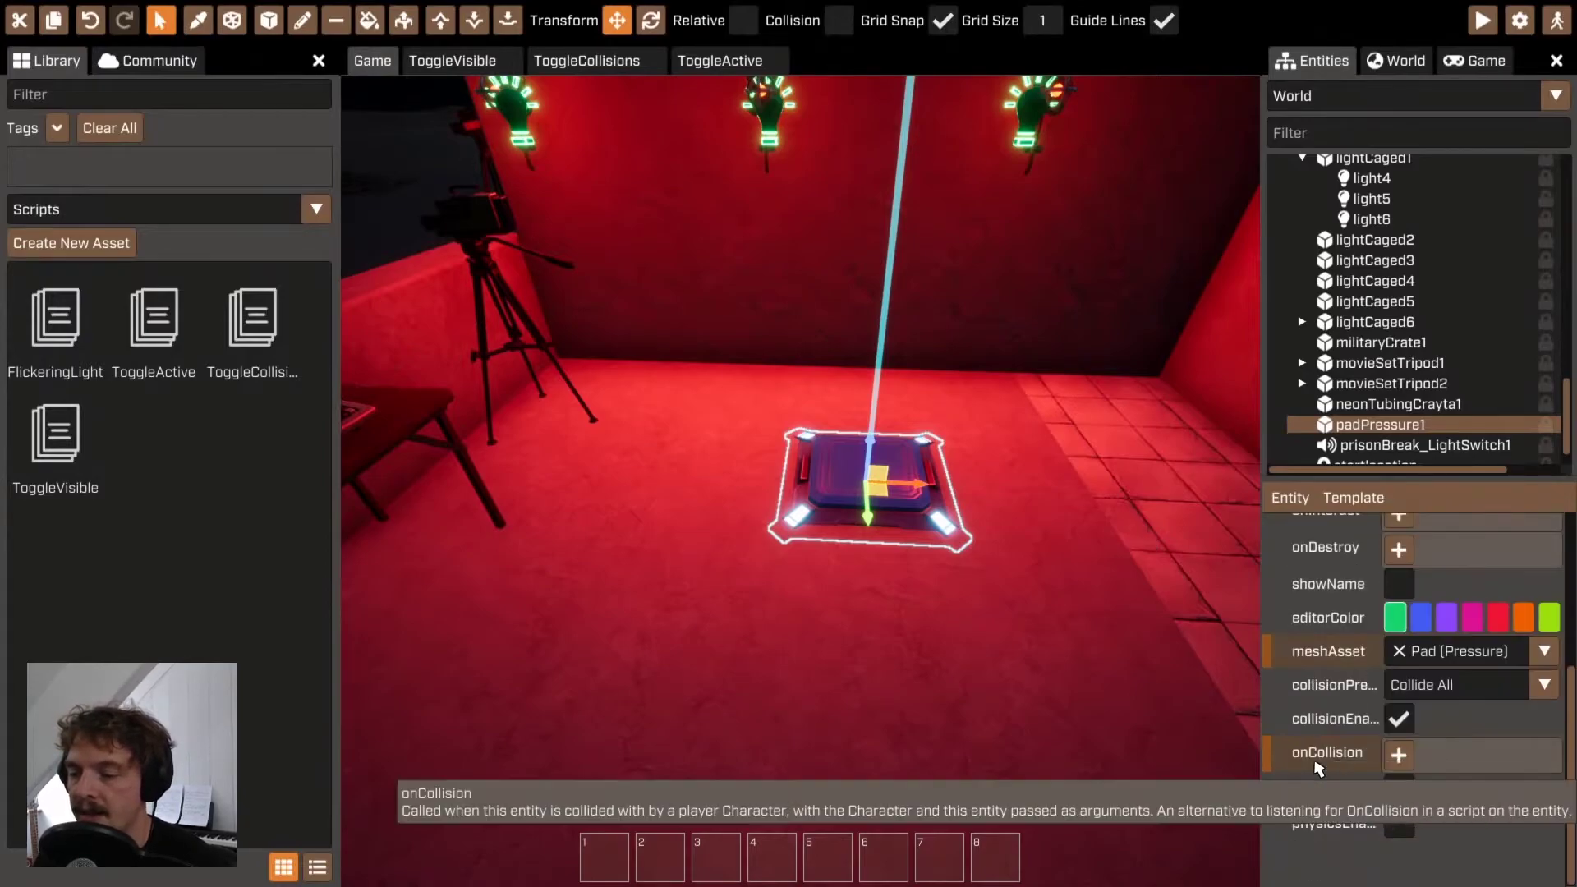
Step: Add an onCollision entry calling ToggleActive Switch on filofaxDetective_80s_Music1, then playtest with F5
click(1398, 756)
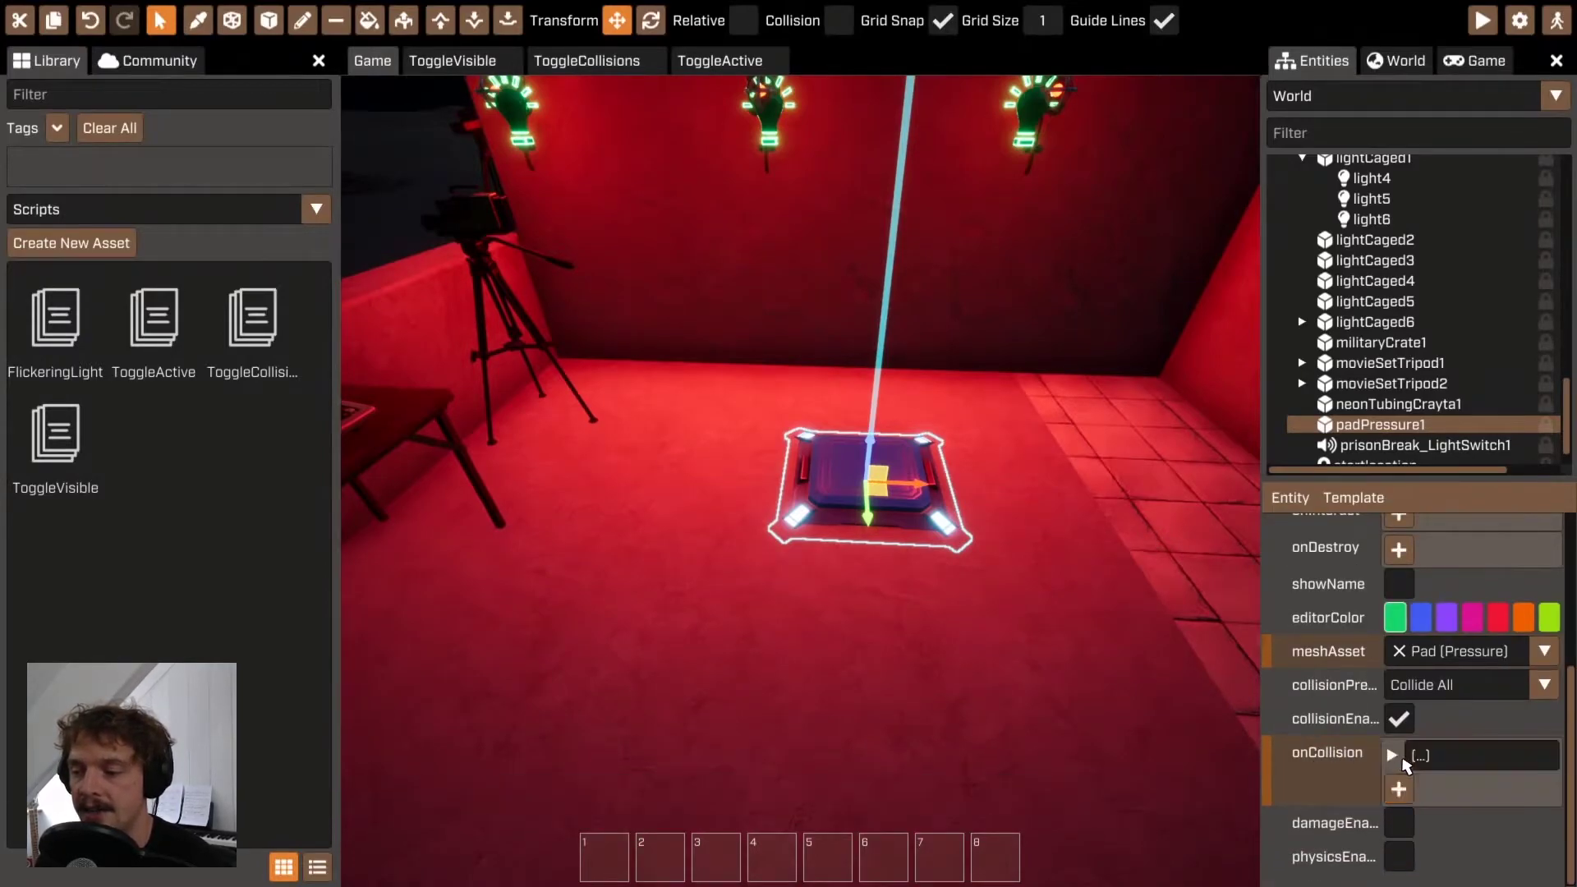
click(1392, 755)
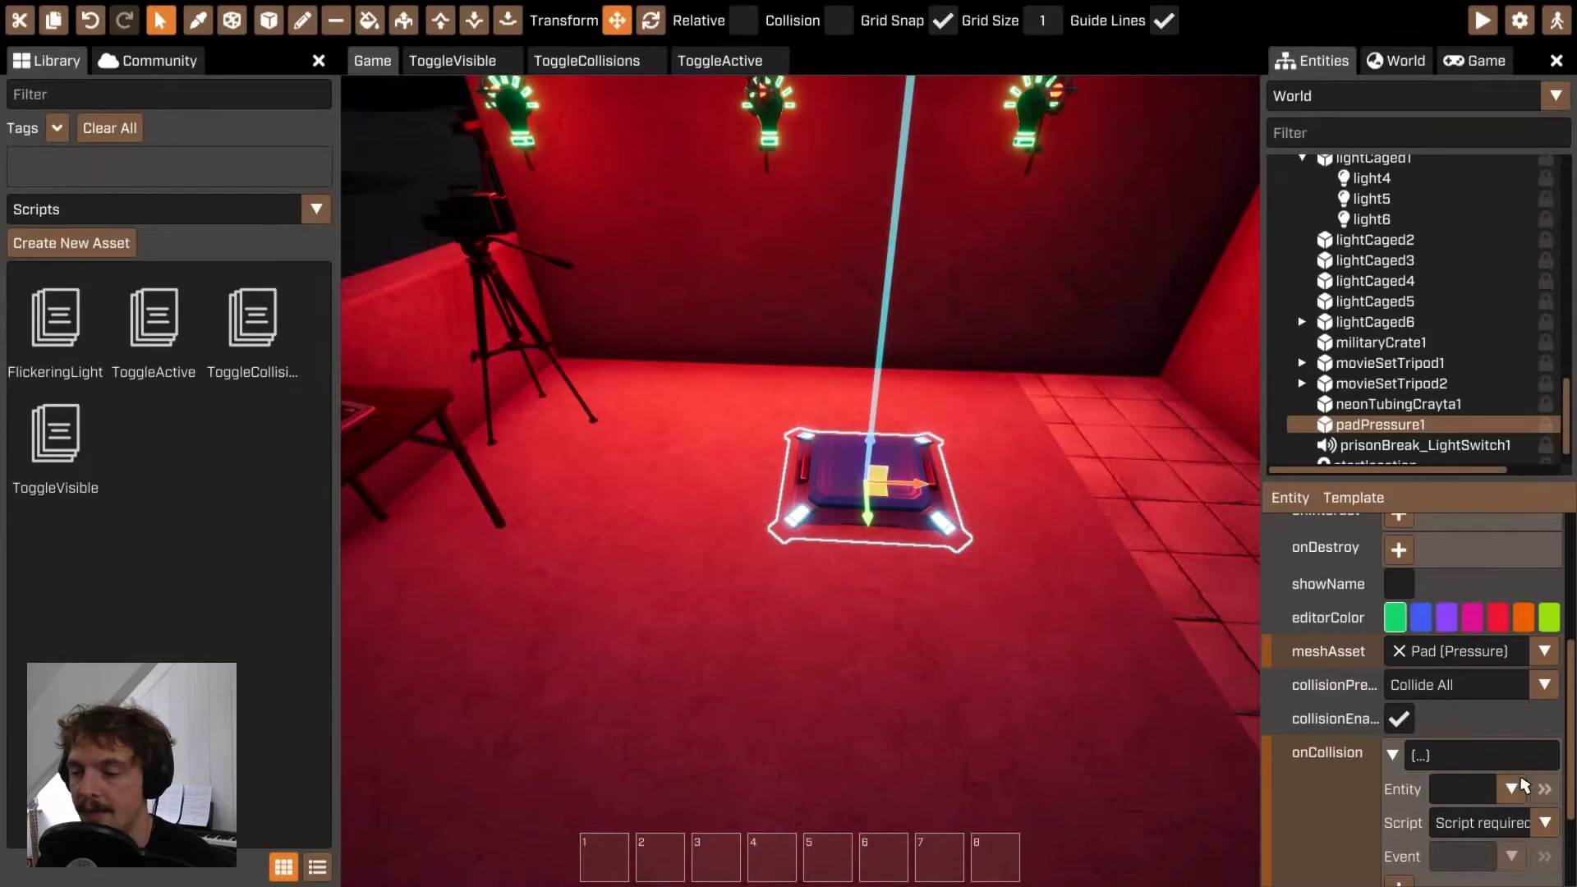
scroll(1496, 759, down, 1)
click(1511, 703)
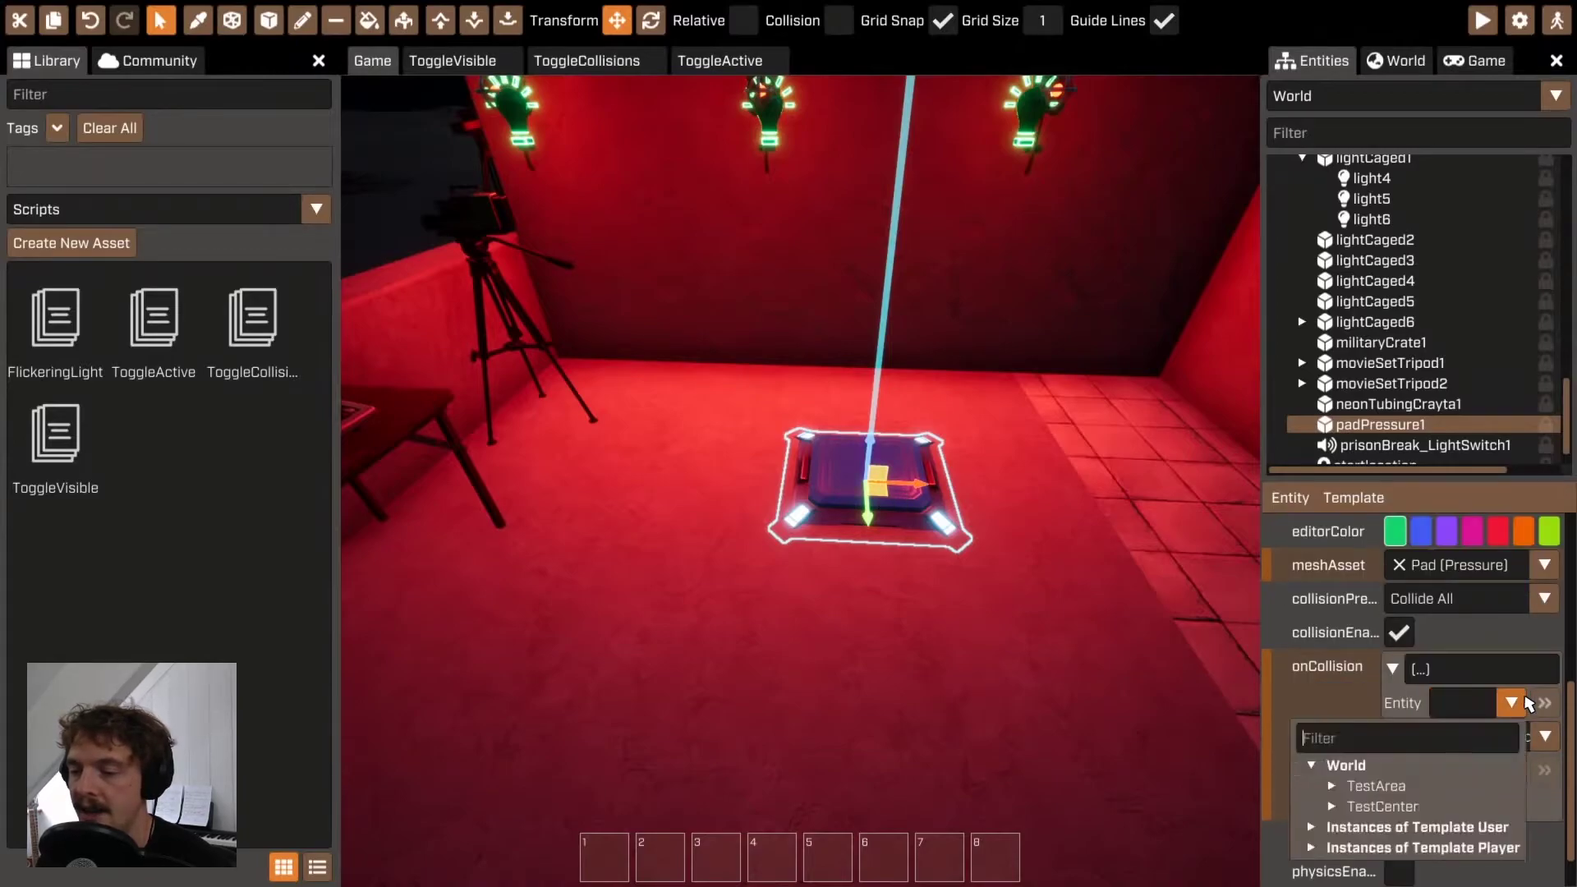
click(1331, 786)
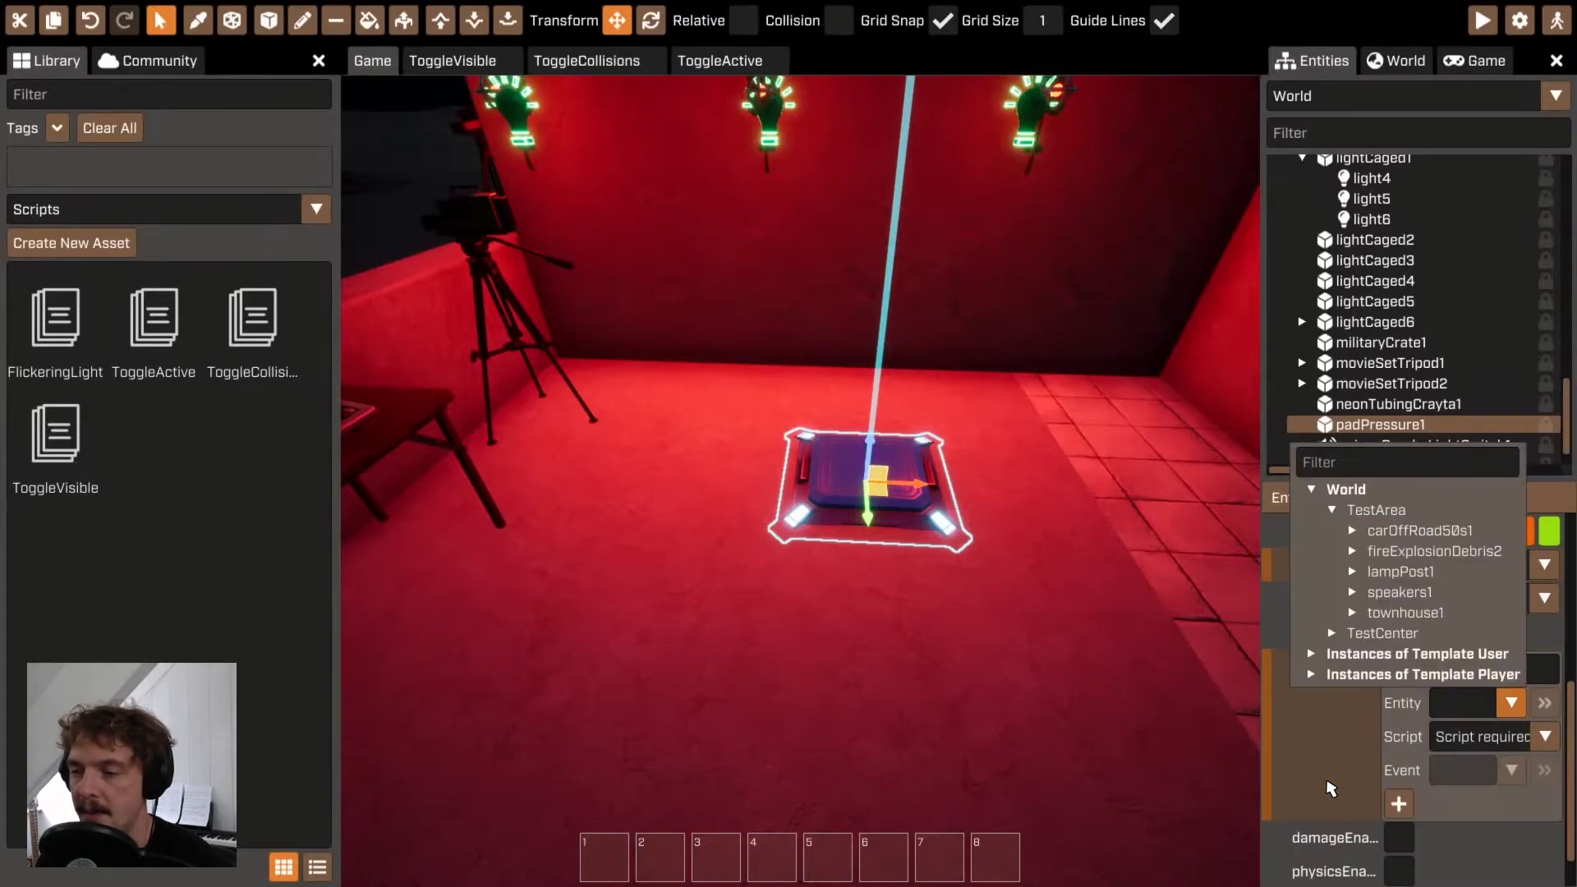
click(1353, 592)
click(1383, 572)
click(1383, 571)
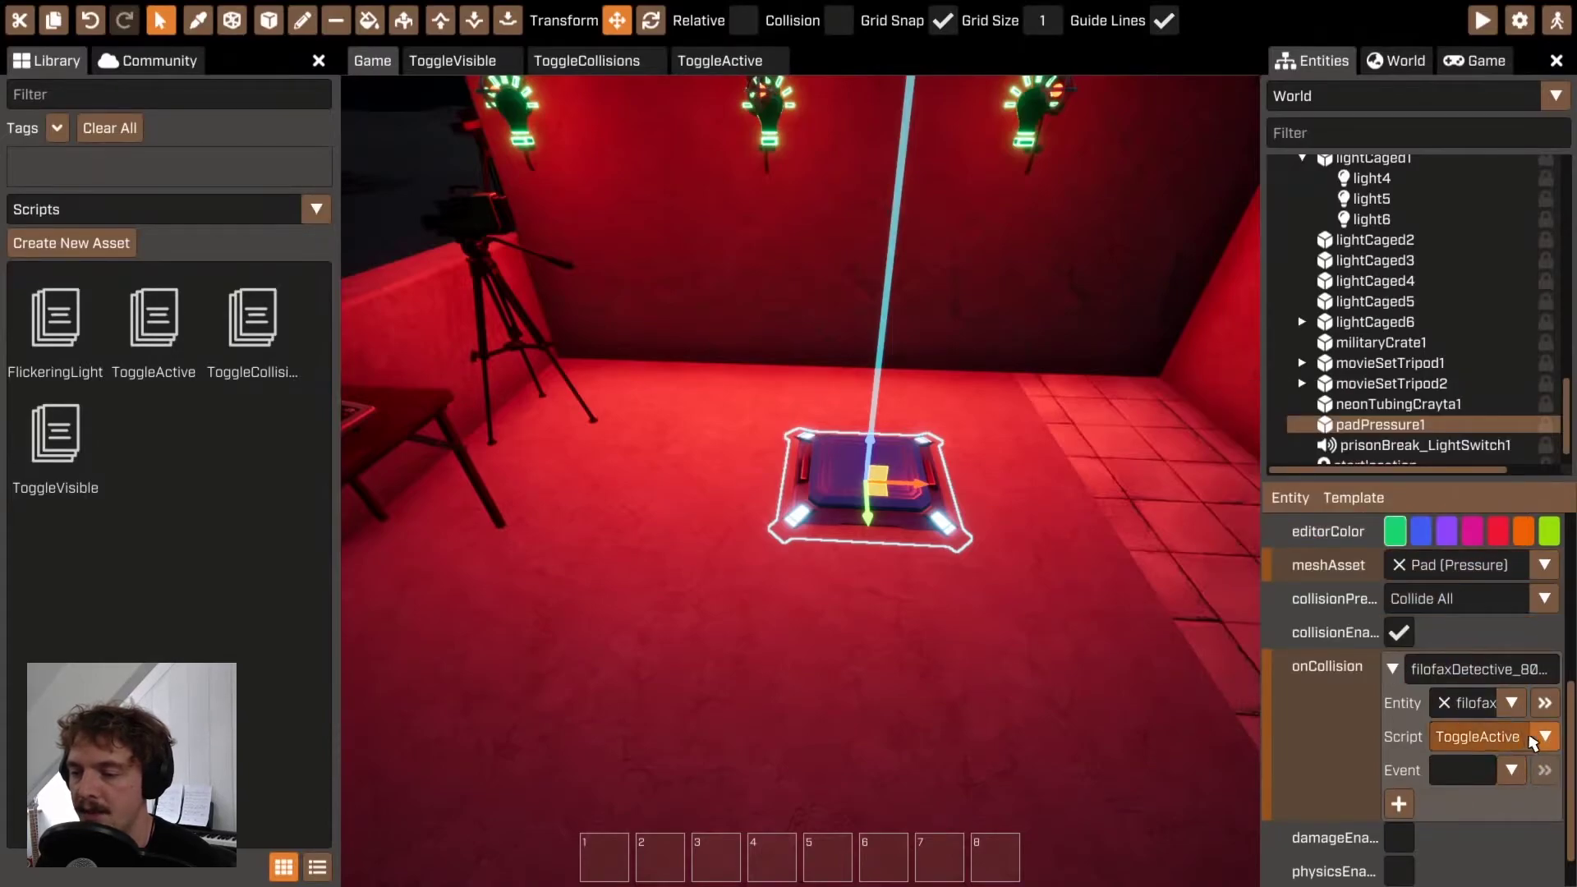
click(1511, 770)
click(1506, 798)
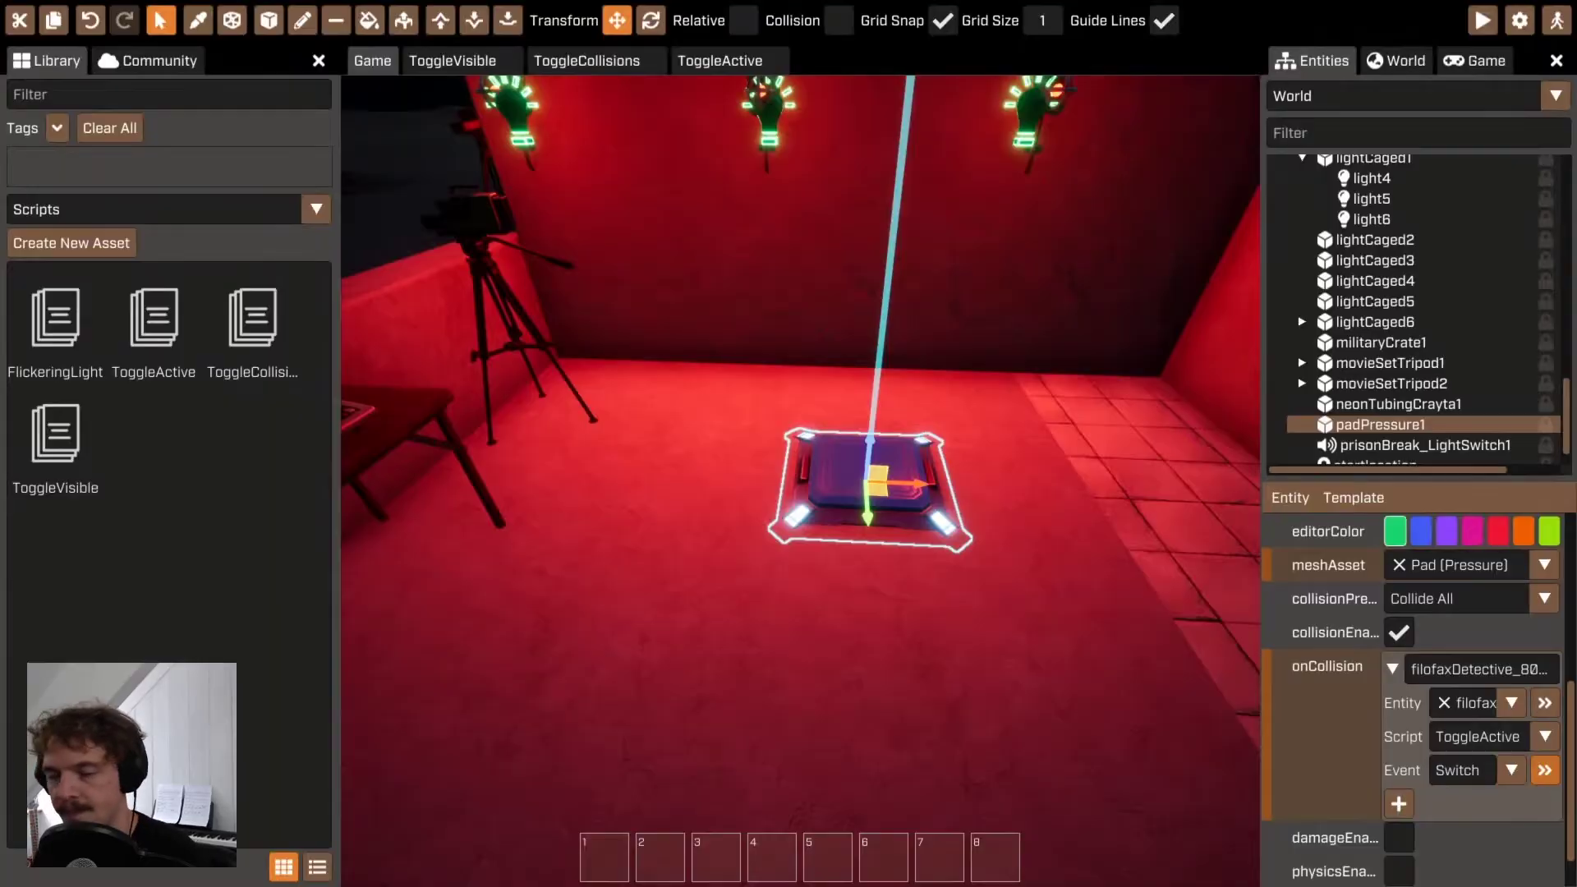
key(F5)
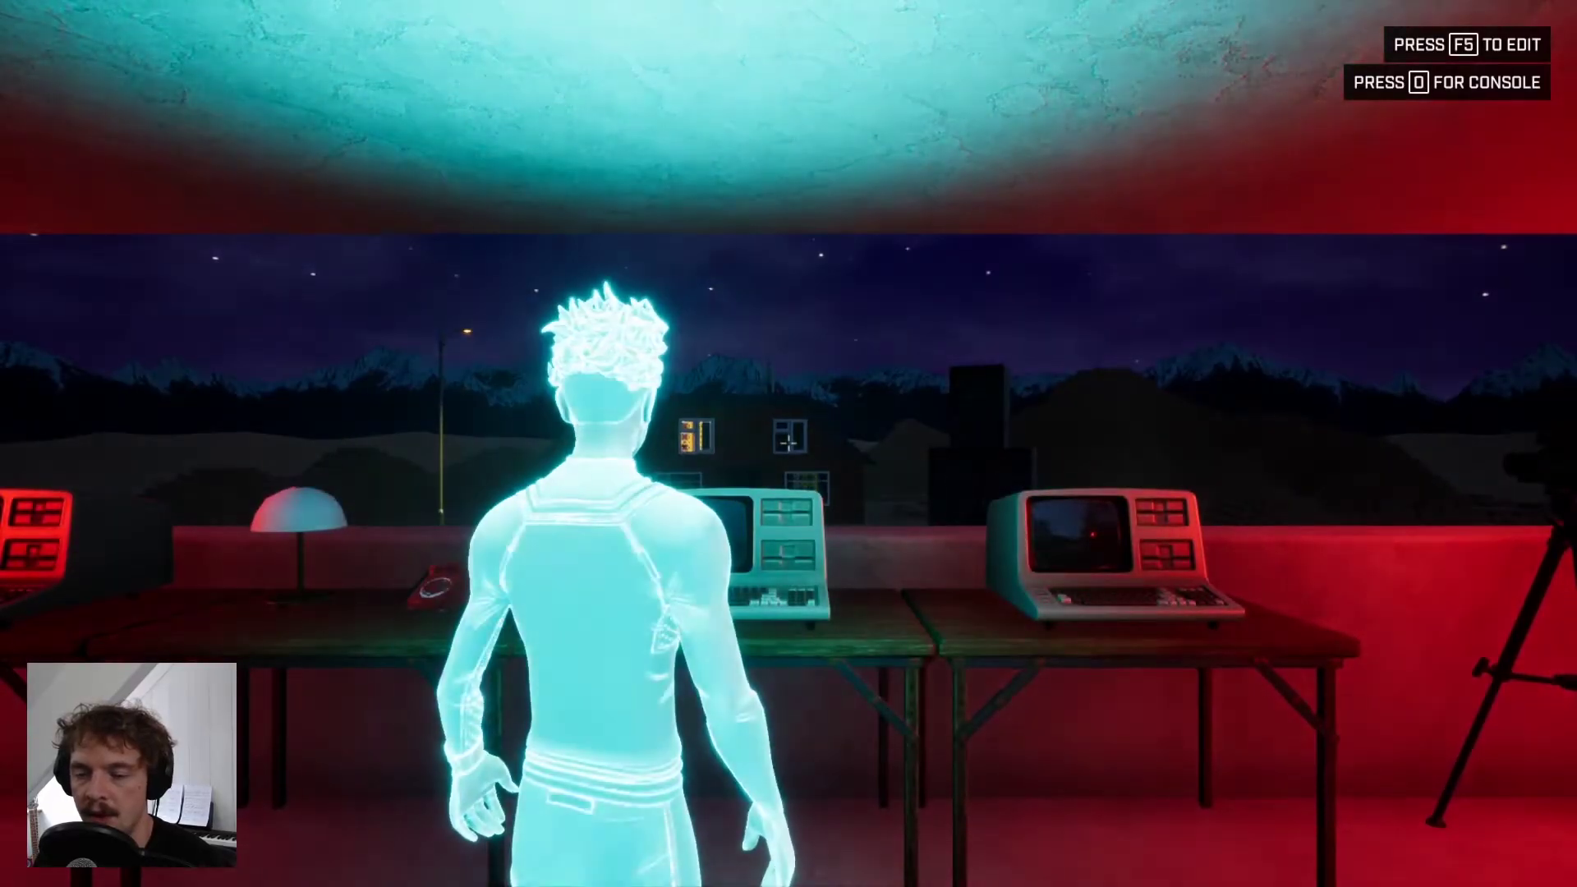
key(w)
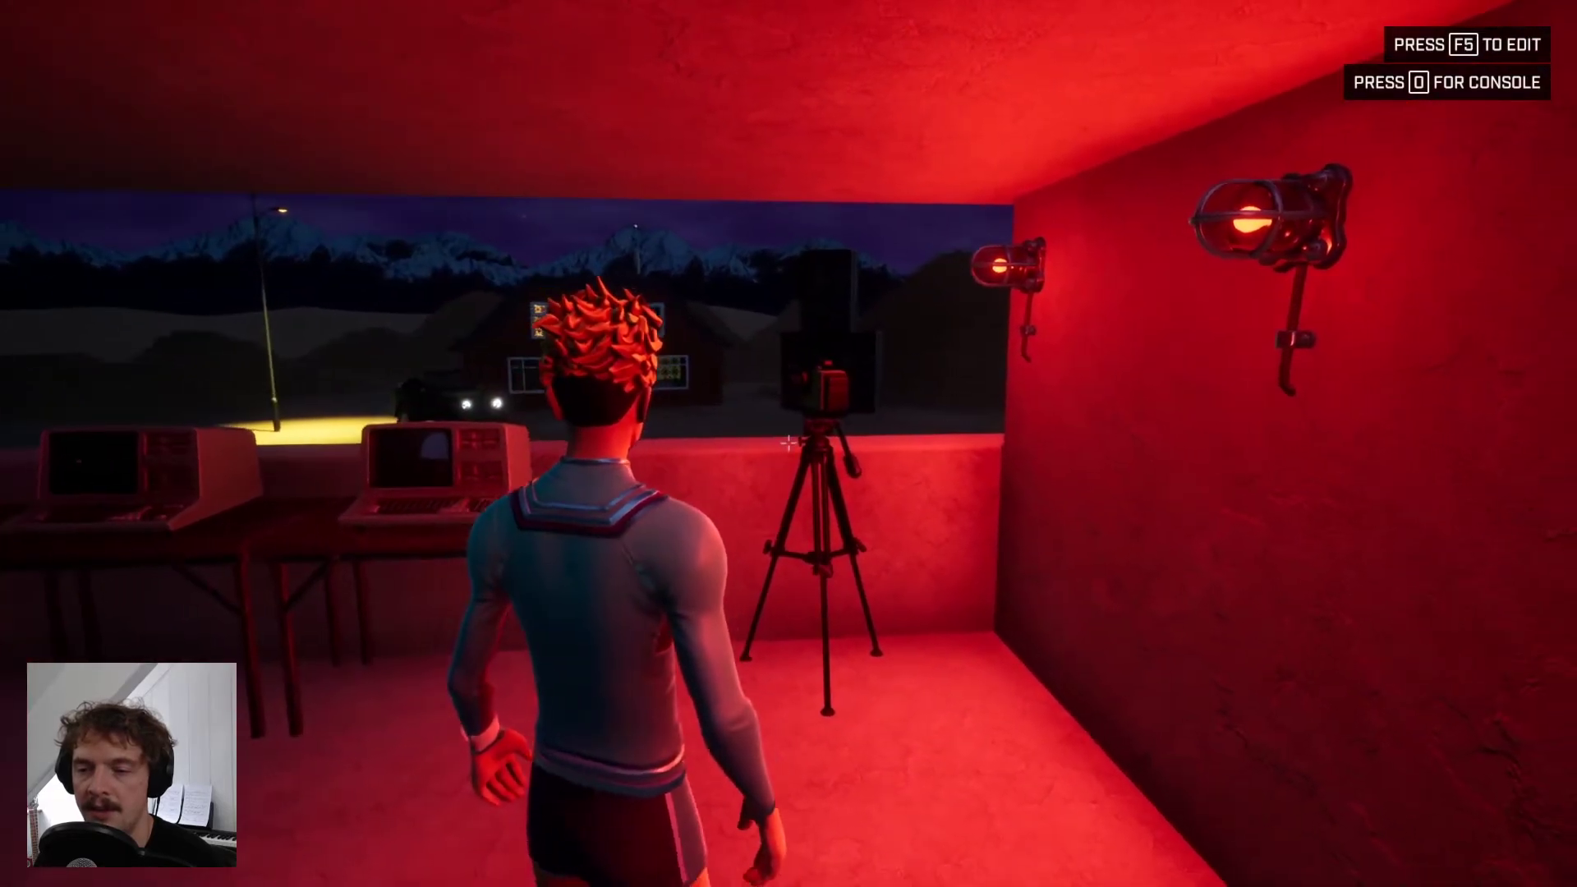
key(s)
key(w)
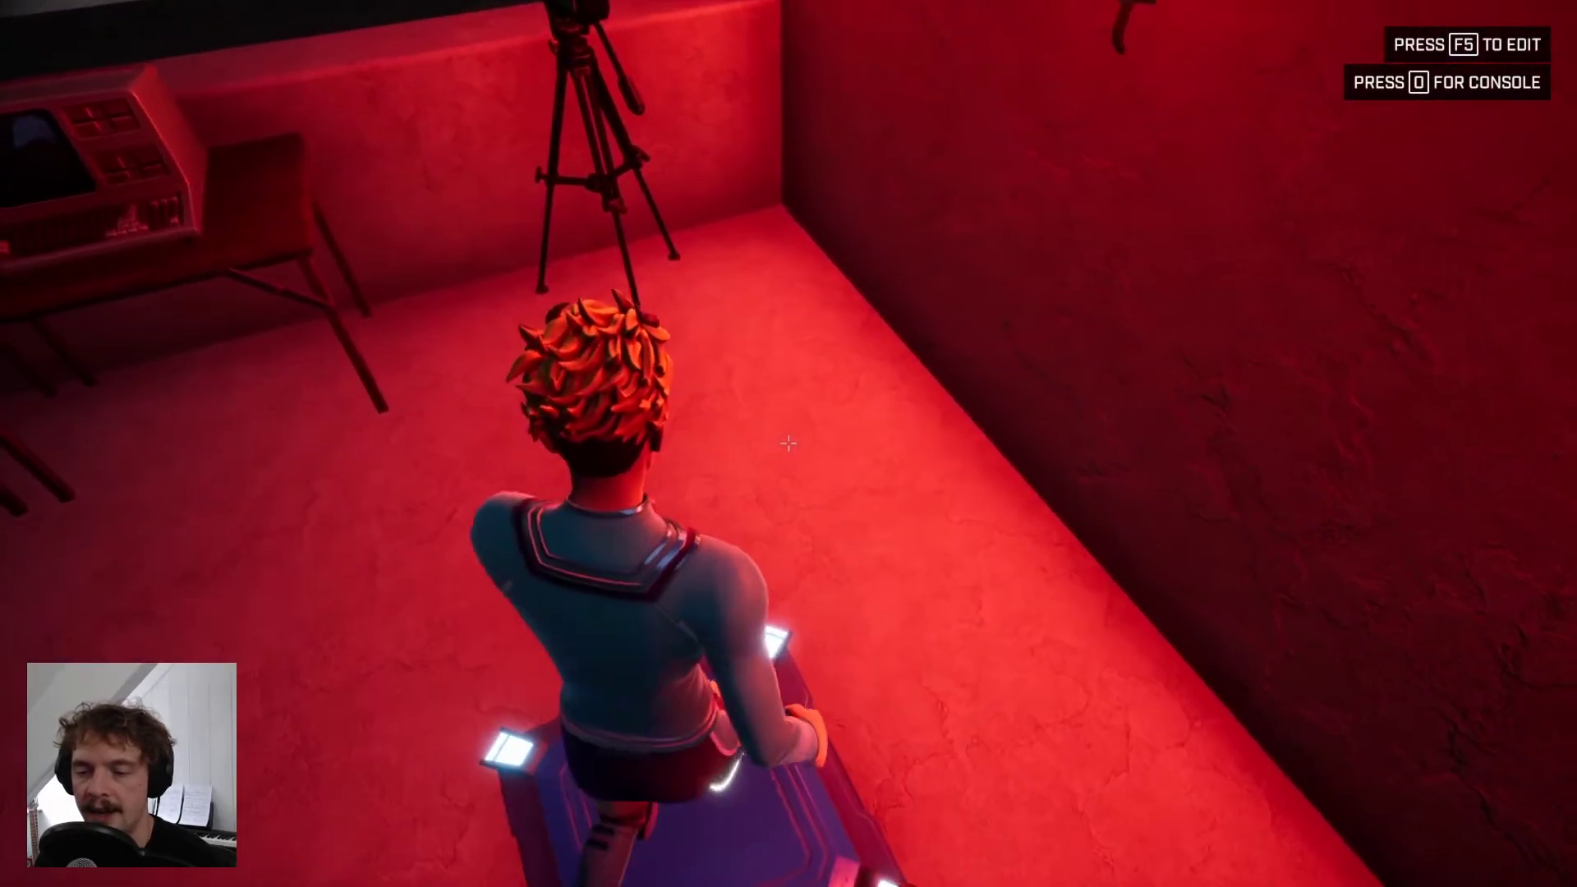
key(a)
key(d)
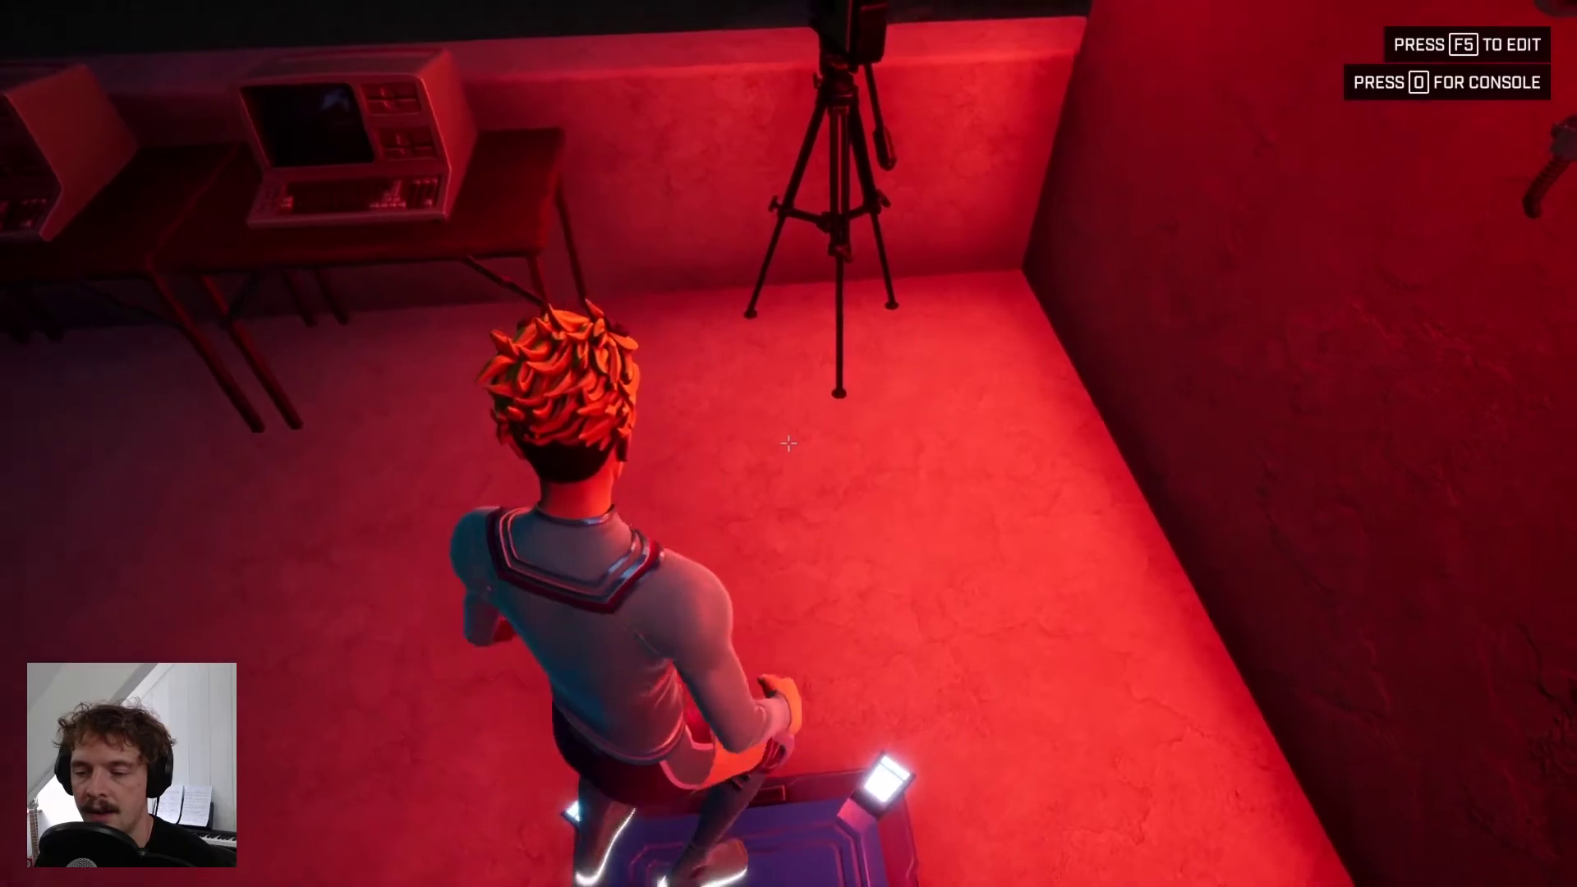
key(a)
key(d)
key(a)
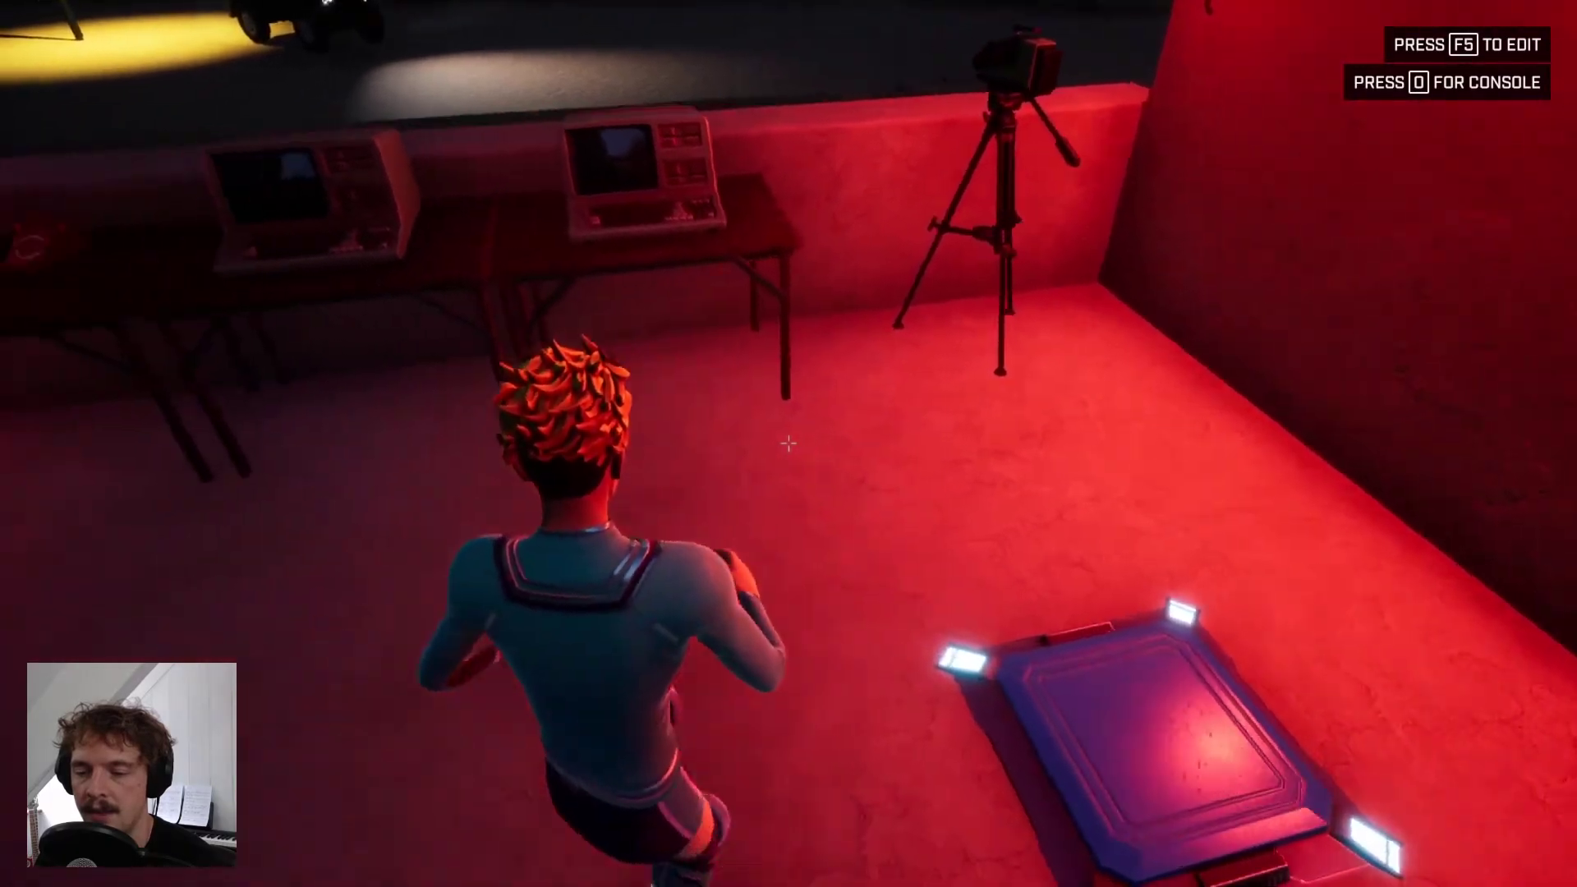
key(a)
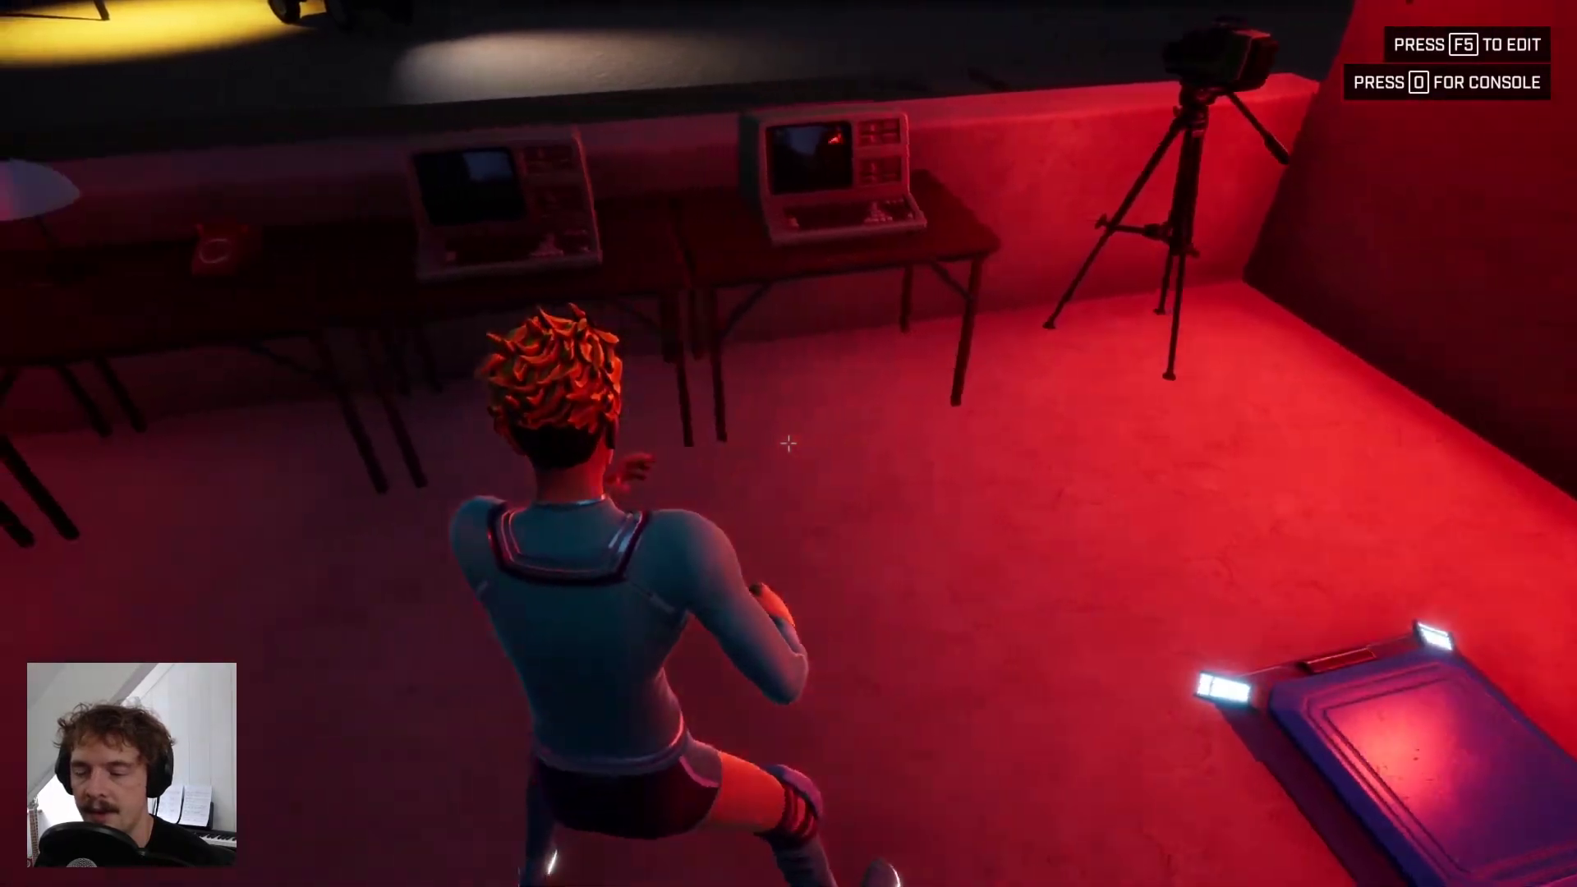
key(d)
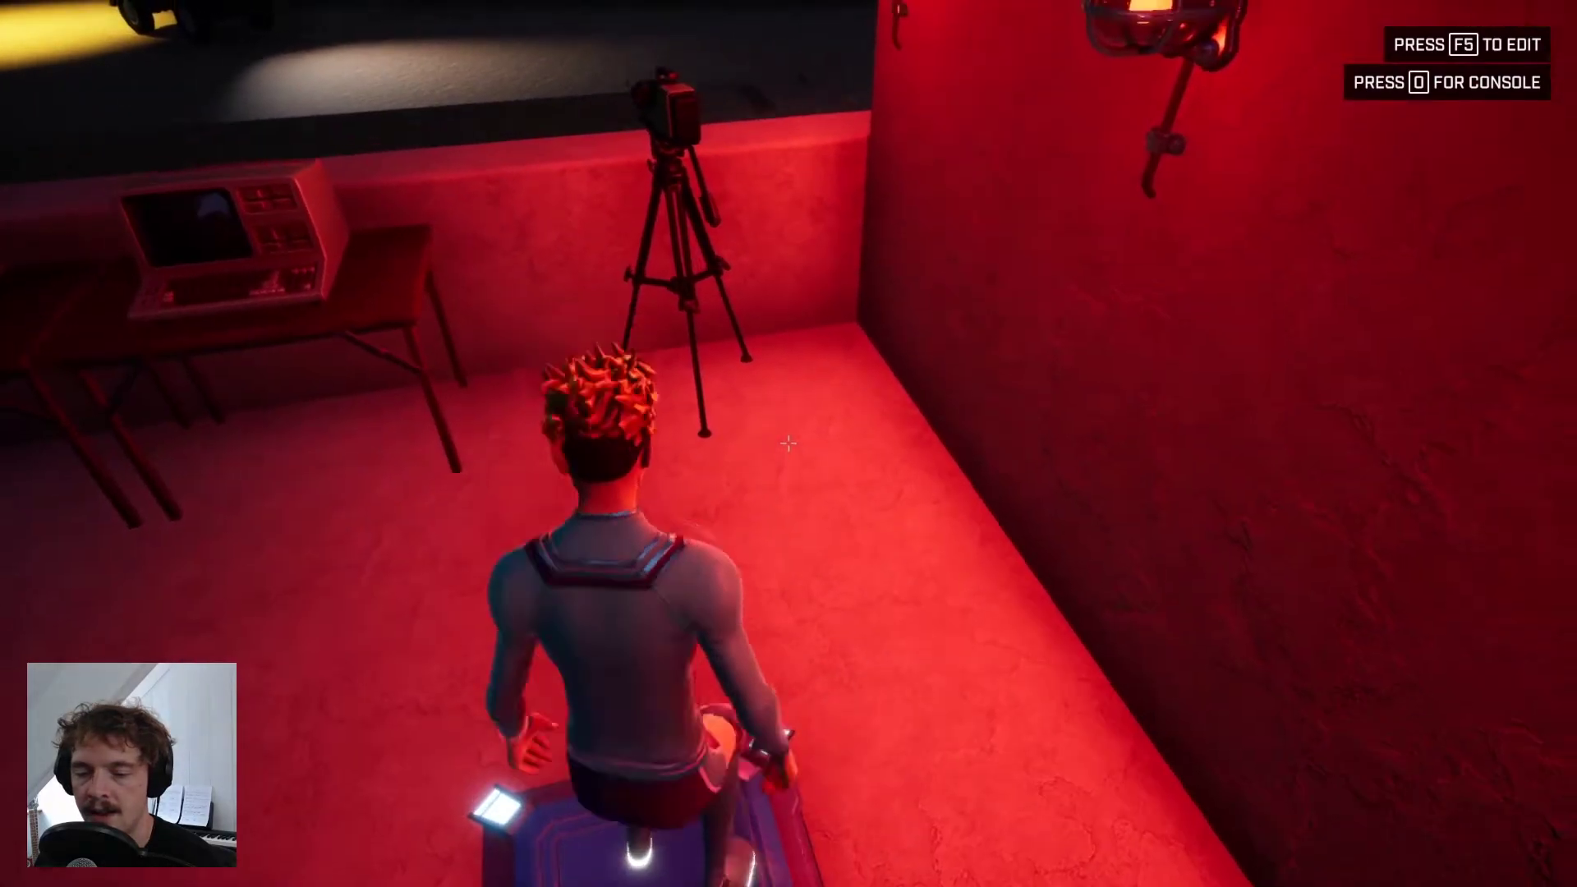
key(space)
key(space)
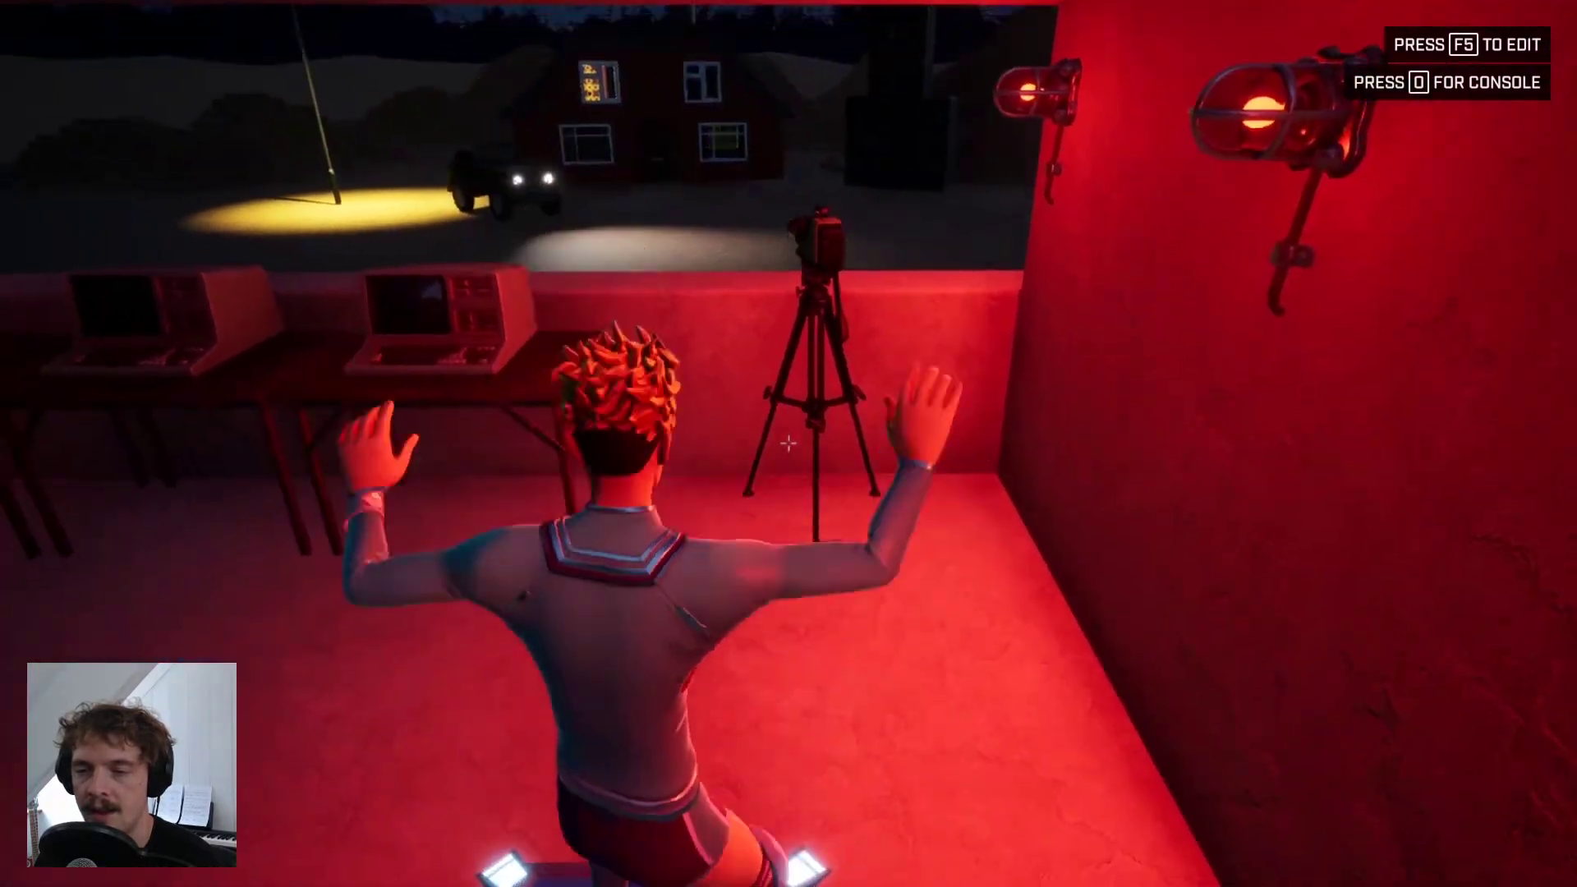
key(space)
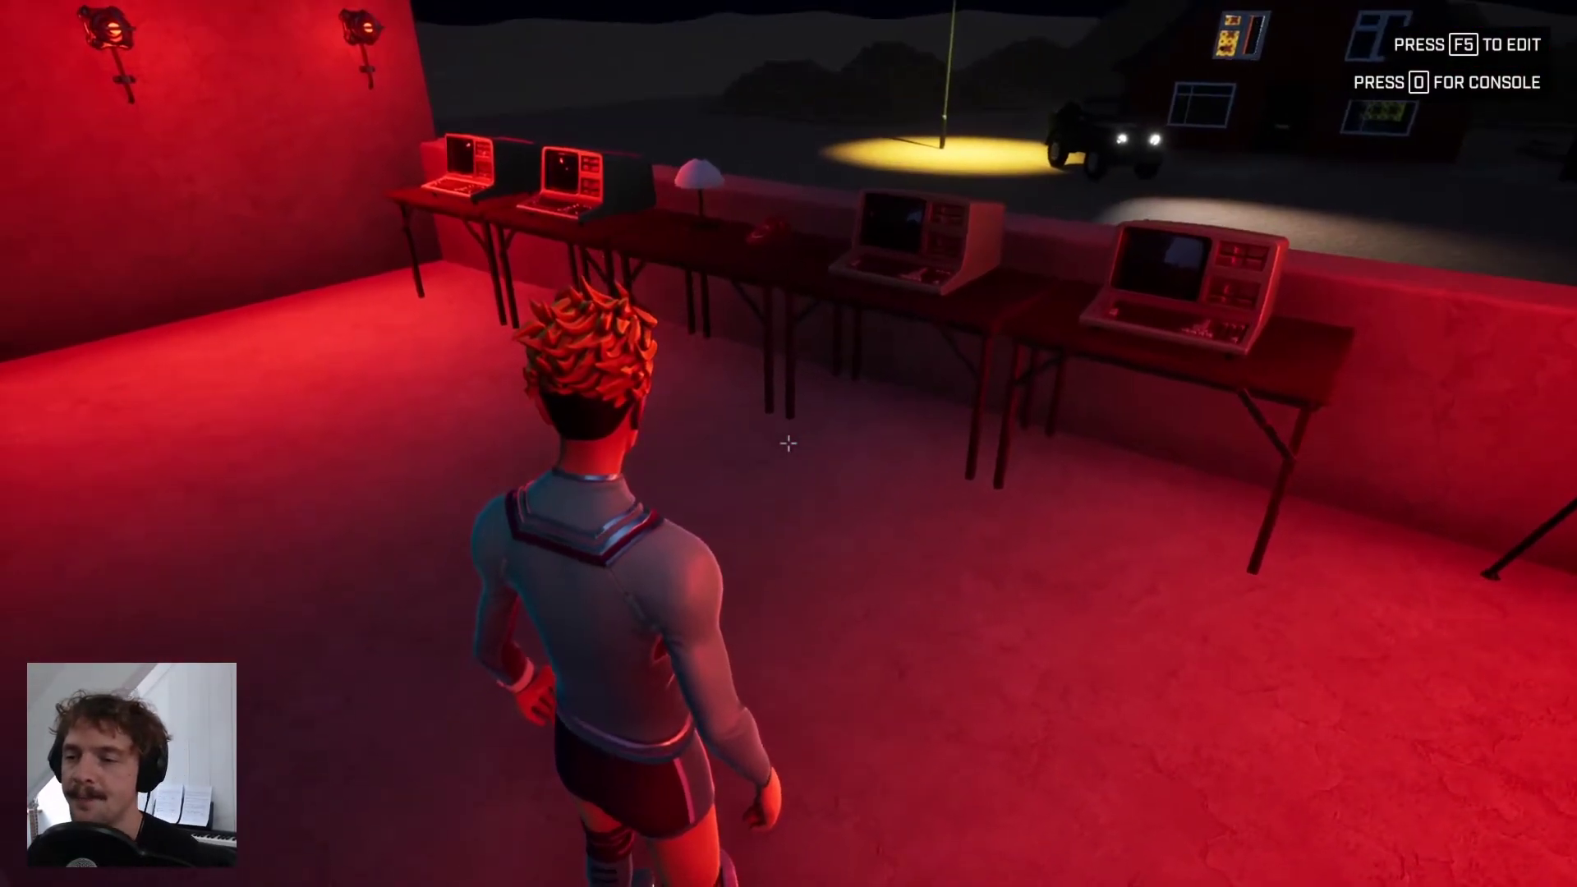
key(F5)
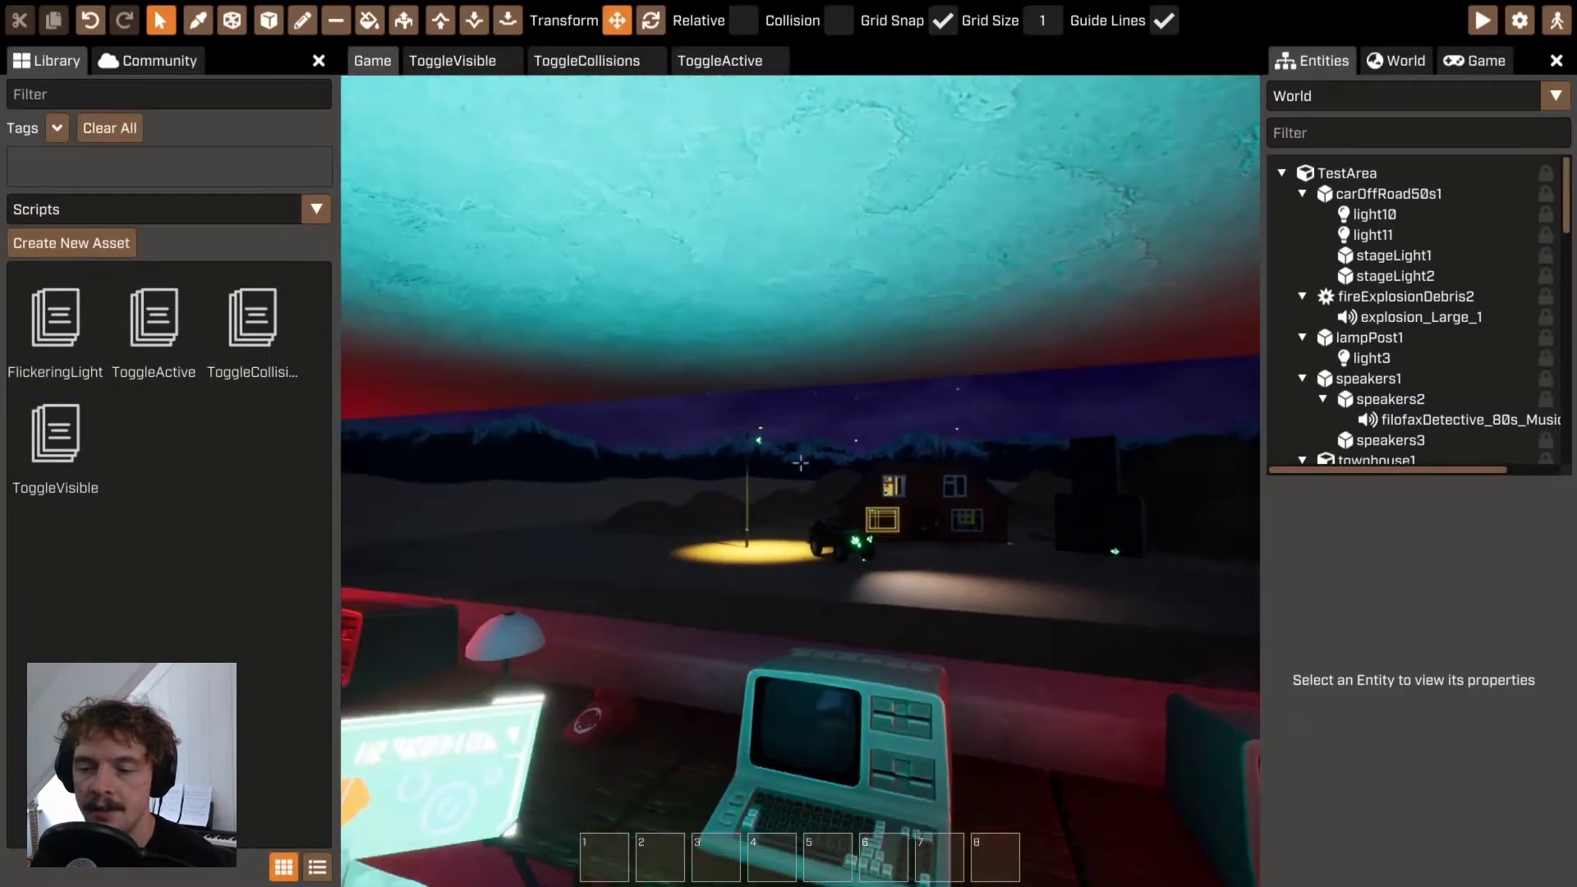
Step: Fly the camera to the ceiling sound icon and select prisonBreak_LightSwitch1 to view its properties
key(s)
right_drag(800, 463, 735, 528)
key(a)
key(d)
key(s)
key(w)
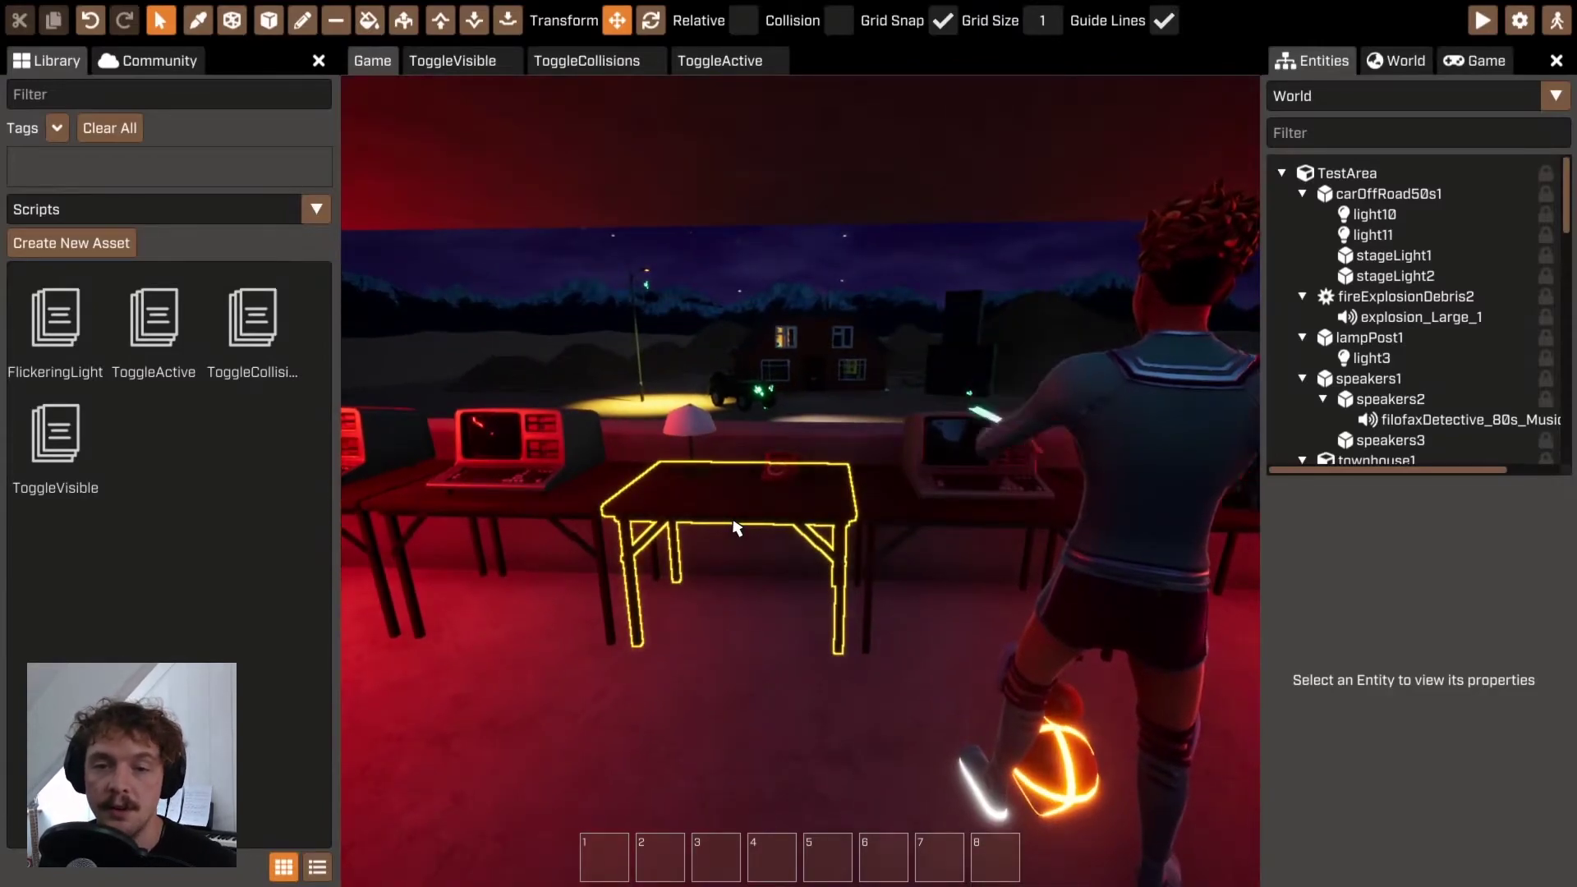
mouse_move(805, 537)
right_down()
mouse_move(801, 464)
mouse_move(810, 542)
right_up()
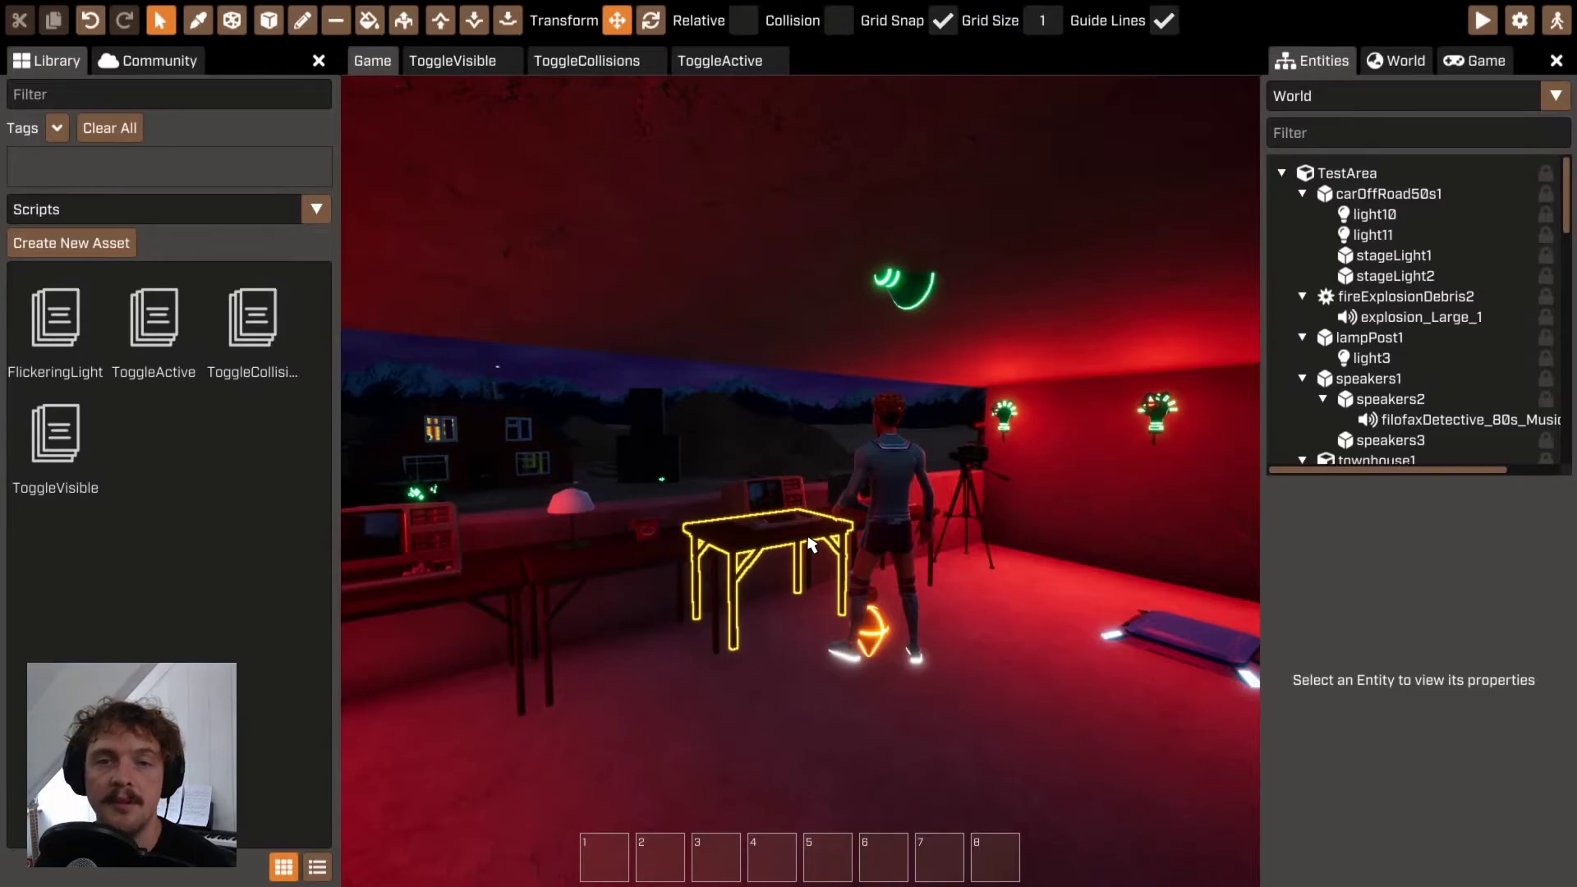
right_drag(784, 657, 801, 464)
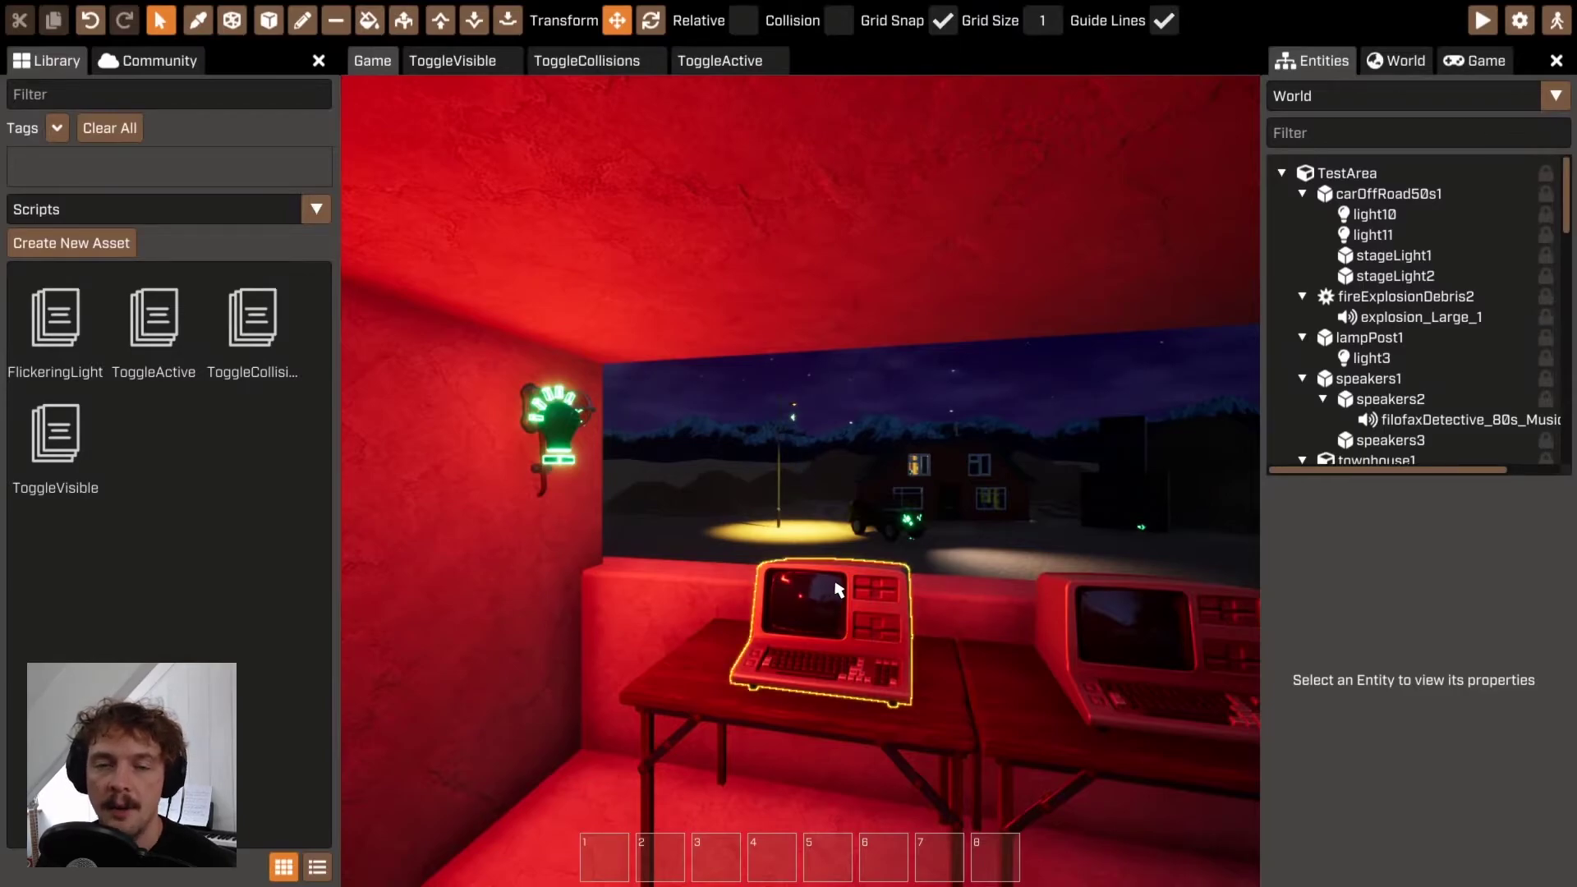
scroll(837, 588, down, 3)
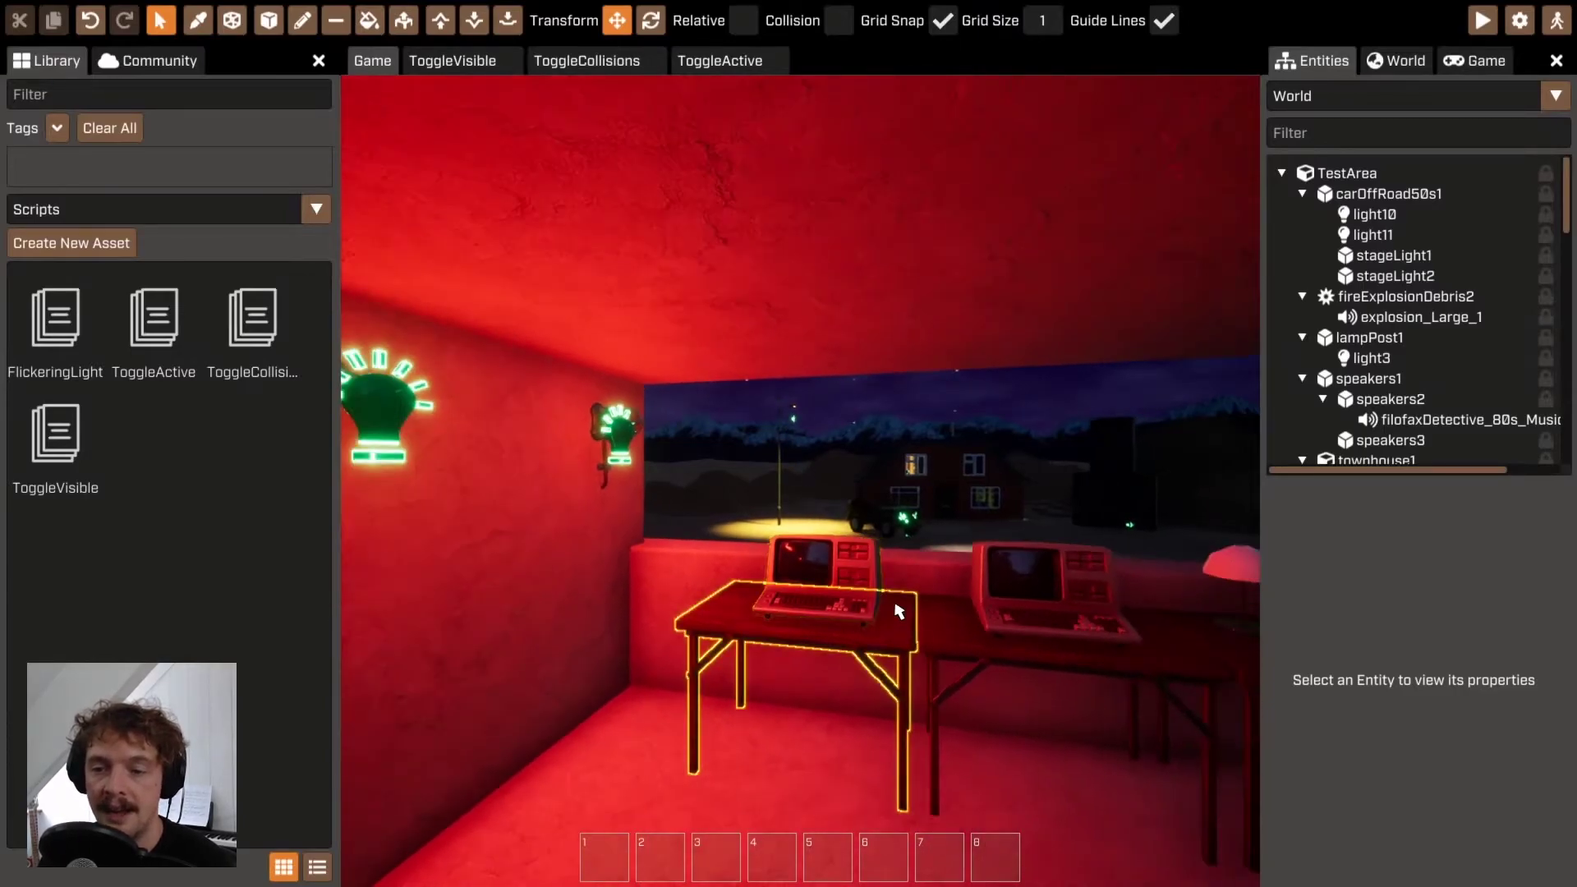
right_drag(983, 626, 801, 463)
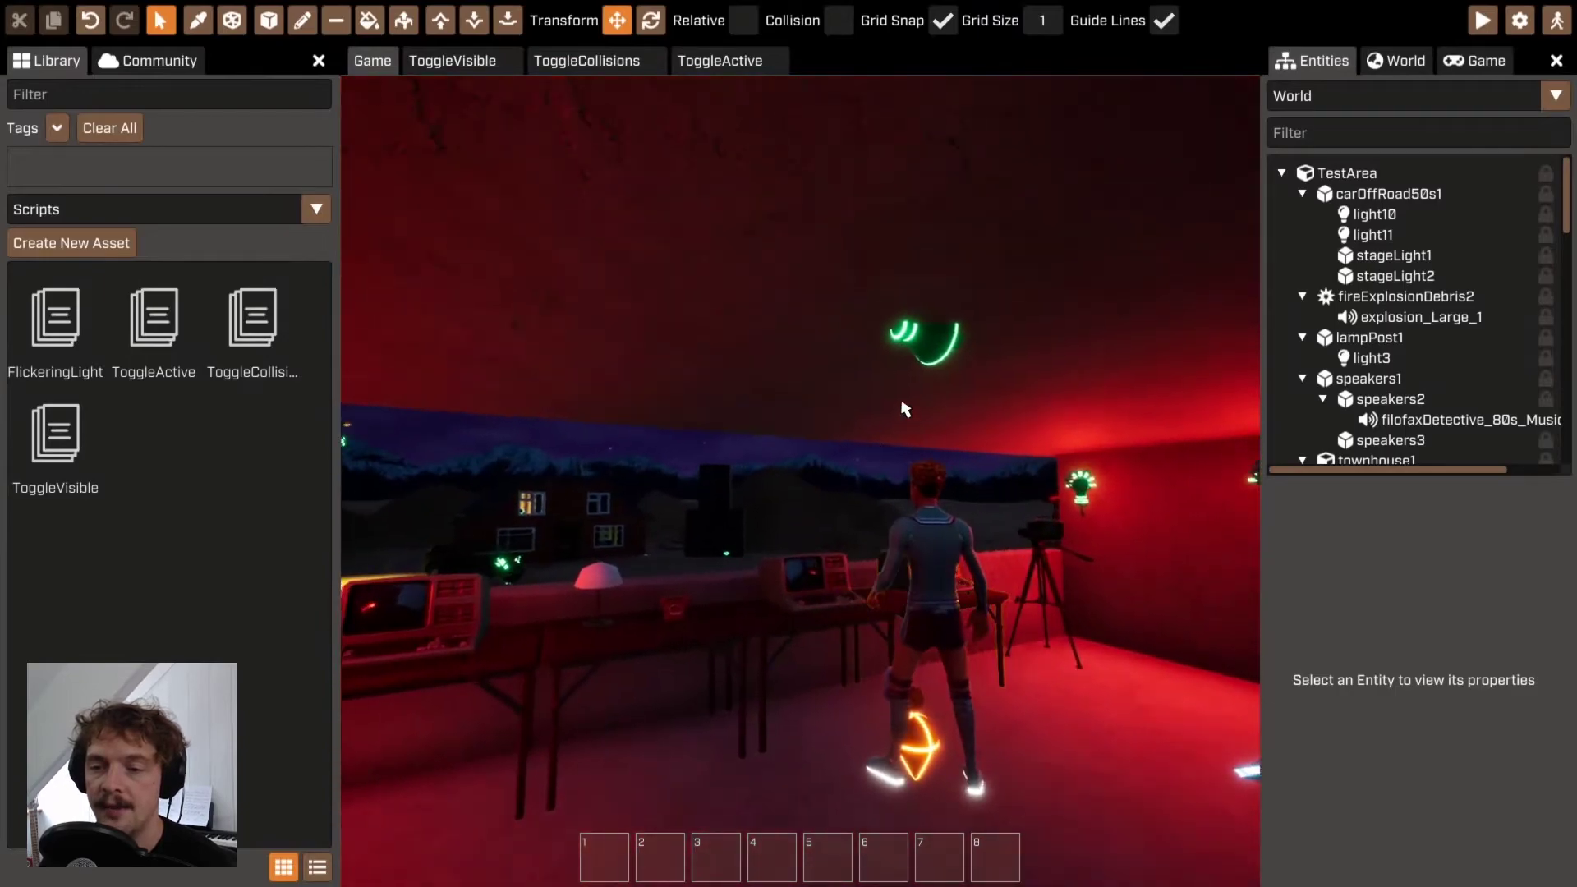
click(935, 340)
scroll(1445, 723, down, 5)
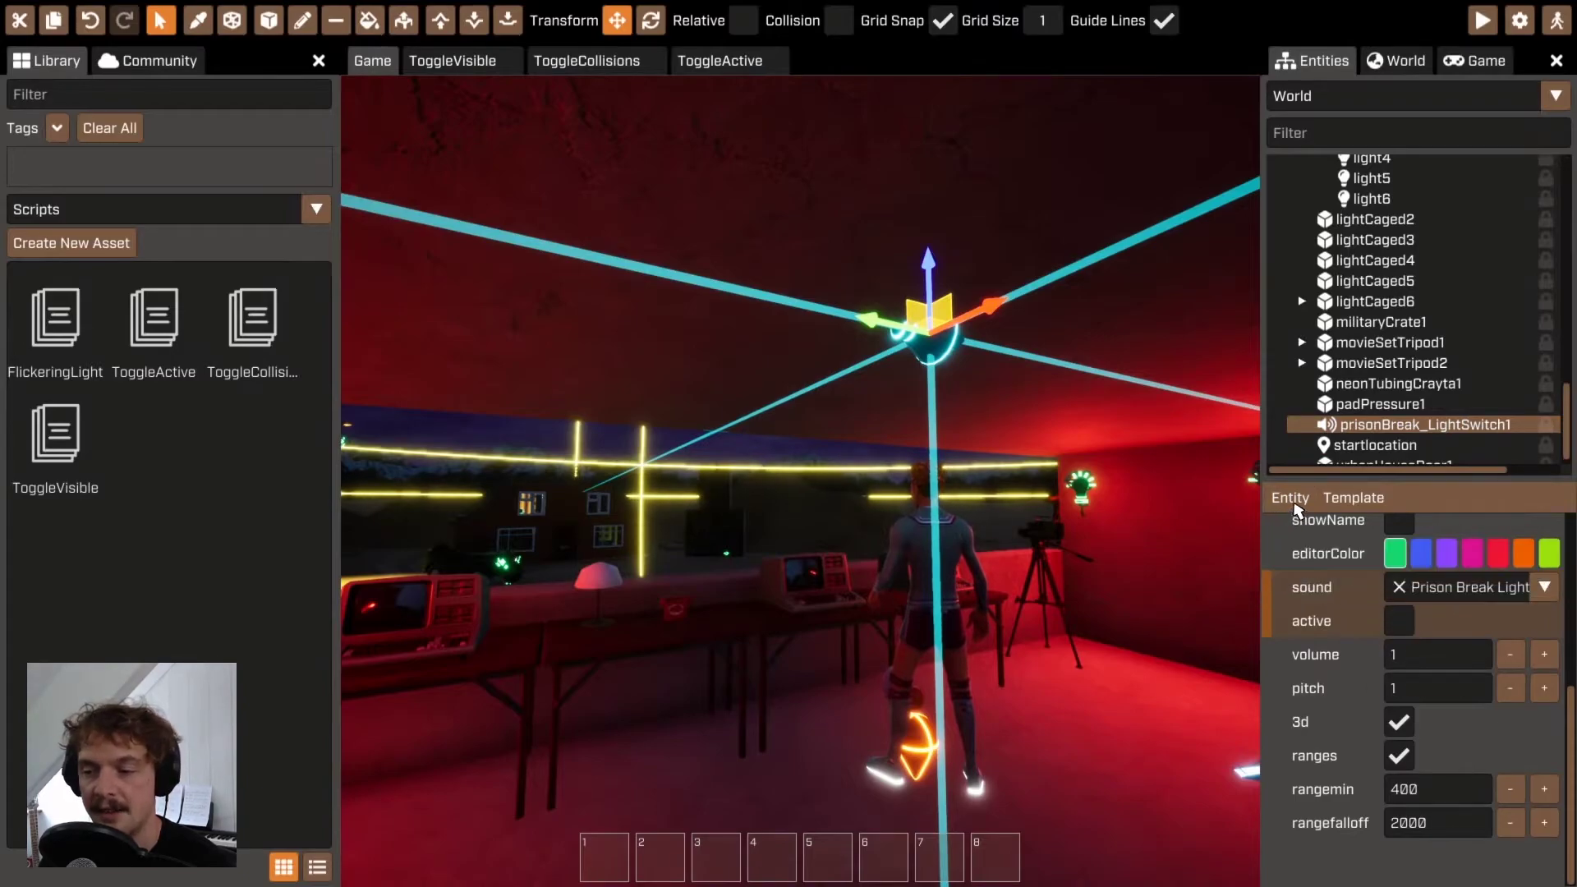
Step: Attach the ToggleActive script to prisonBreak_LightSwitch1 via Entity > Add > Script
click(1292, 500)
mouse_move(1318, 552)
mouse_move(1429, 547)
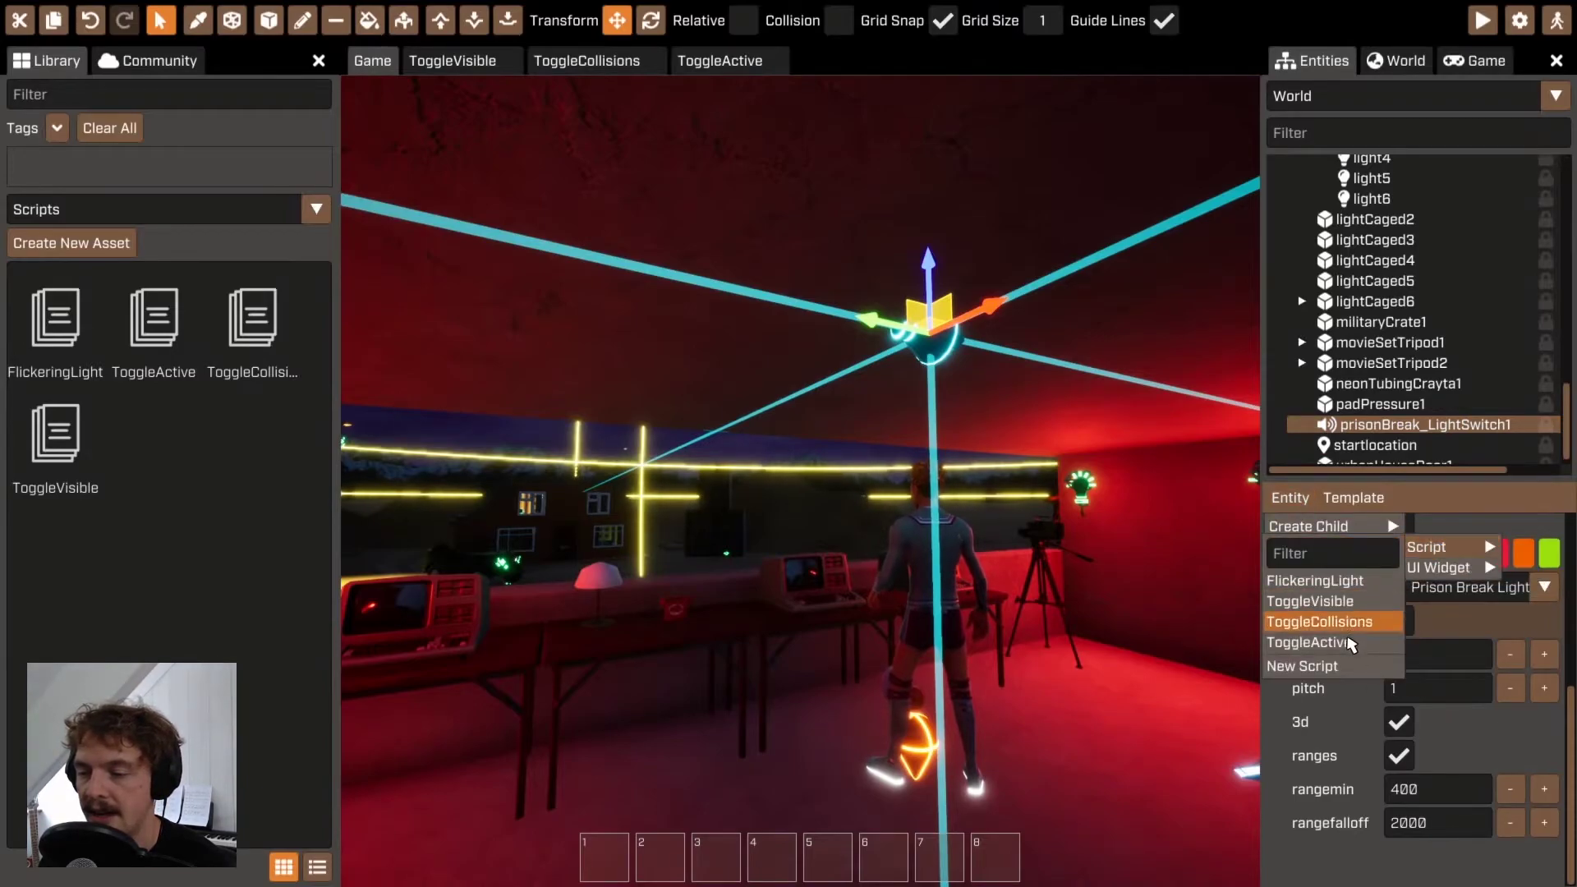
click(1314, 645)
scroll(1510, 767, down, 3)
scroll(1509, 768, down, 2)
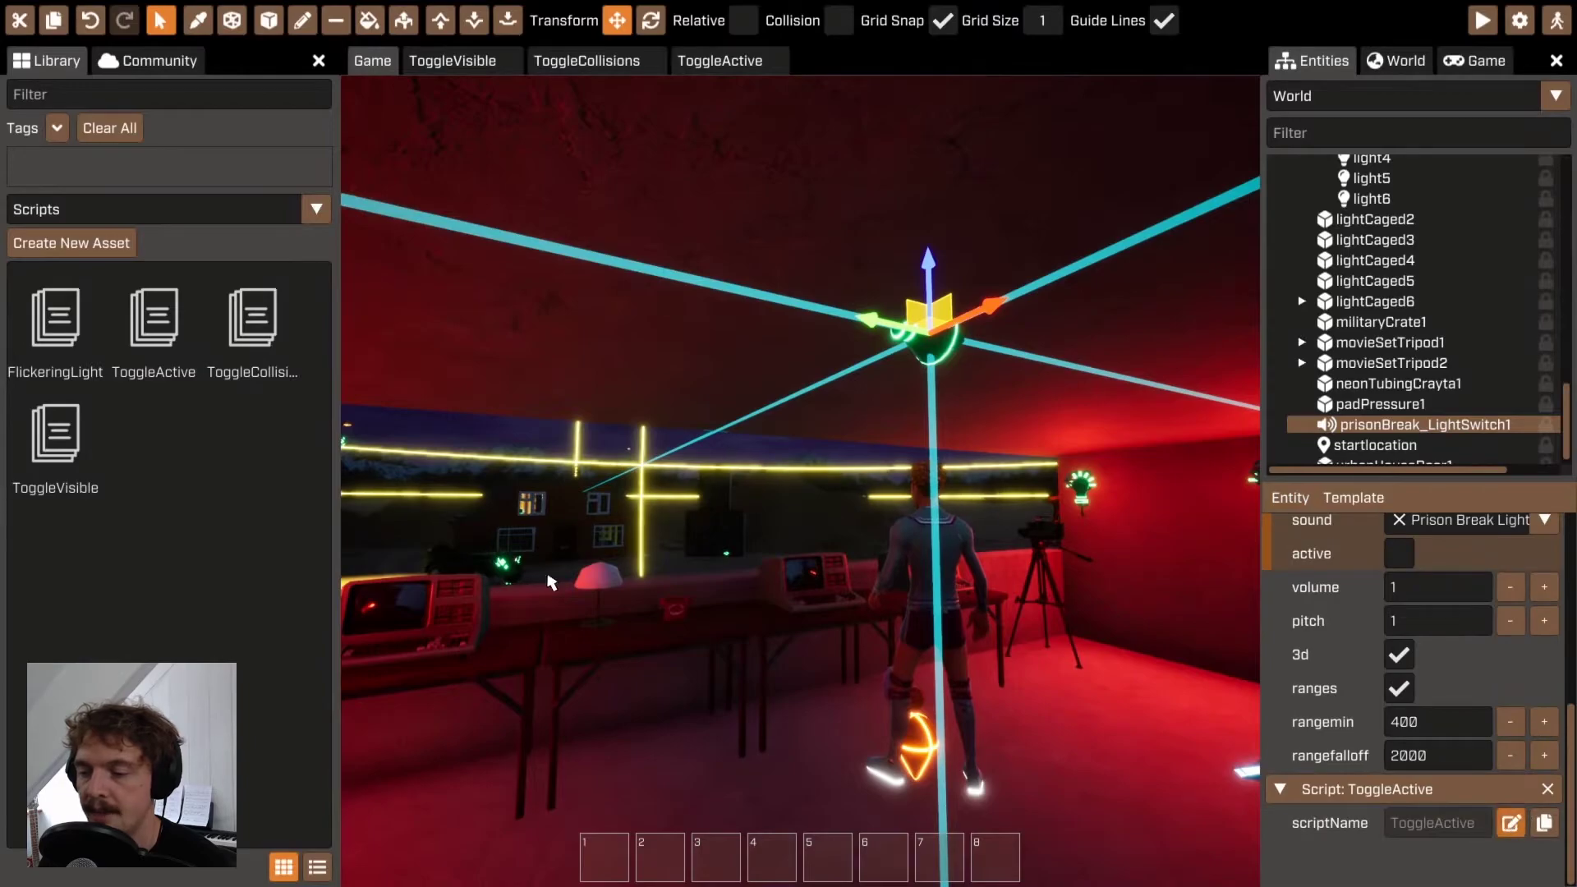
Step: Fly back to the desks and select the retro computer on the first table
right_drag(985, 492, 816, 609)
key(w)
key(w)
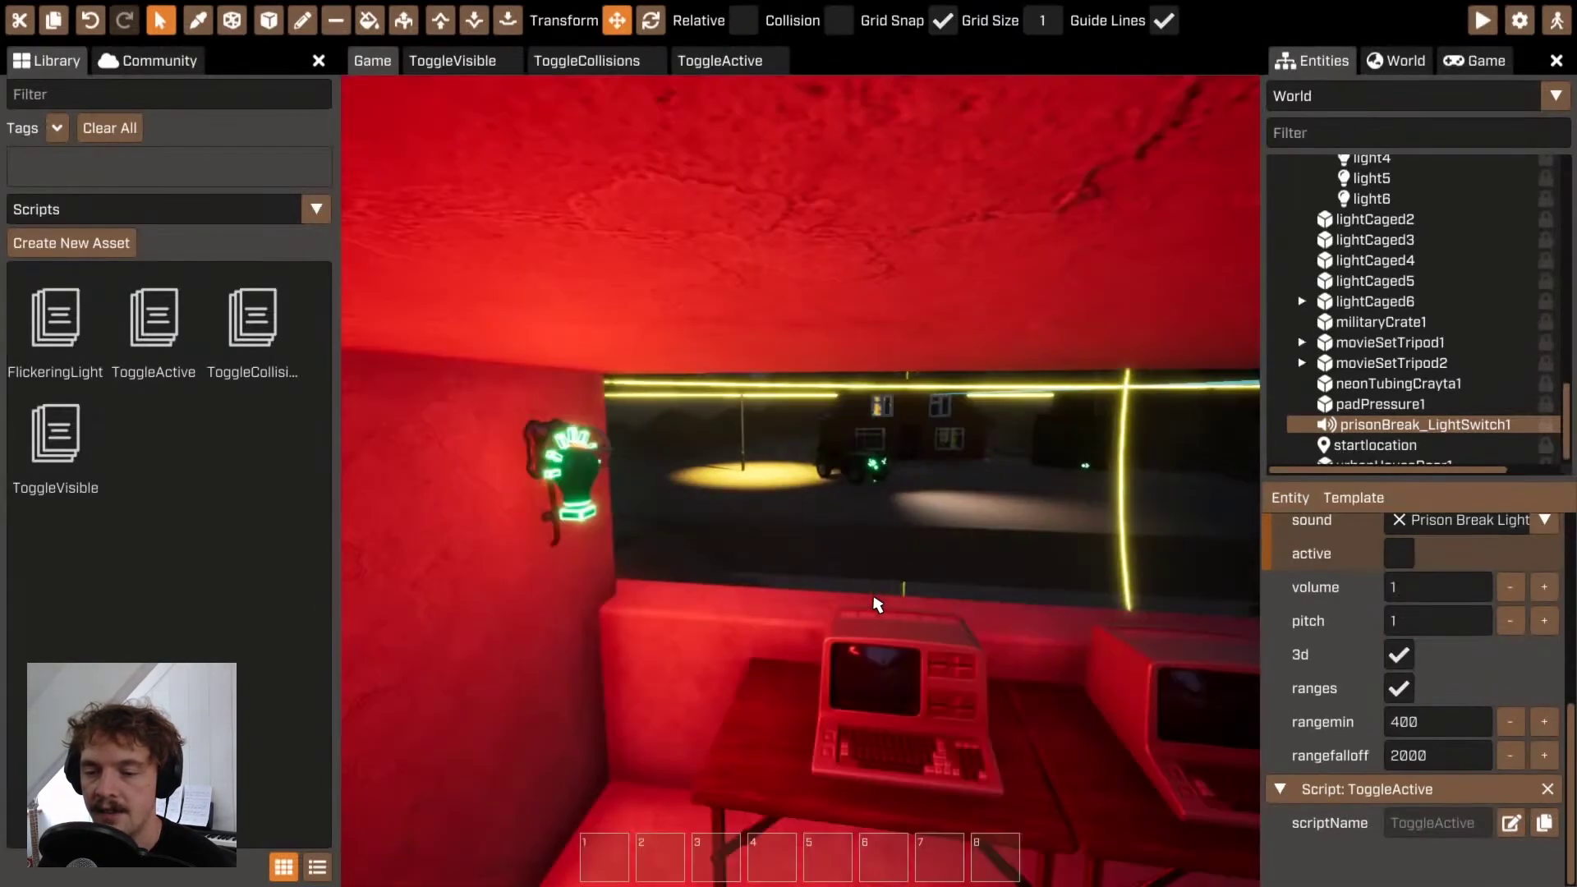
key(w)
key(s)
click(910, 620)
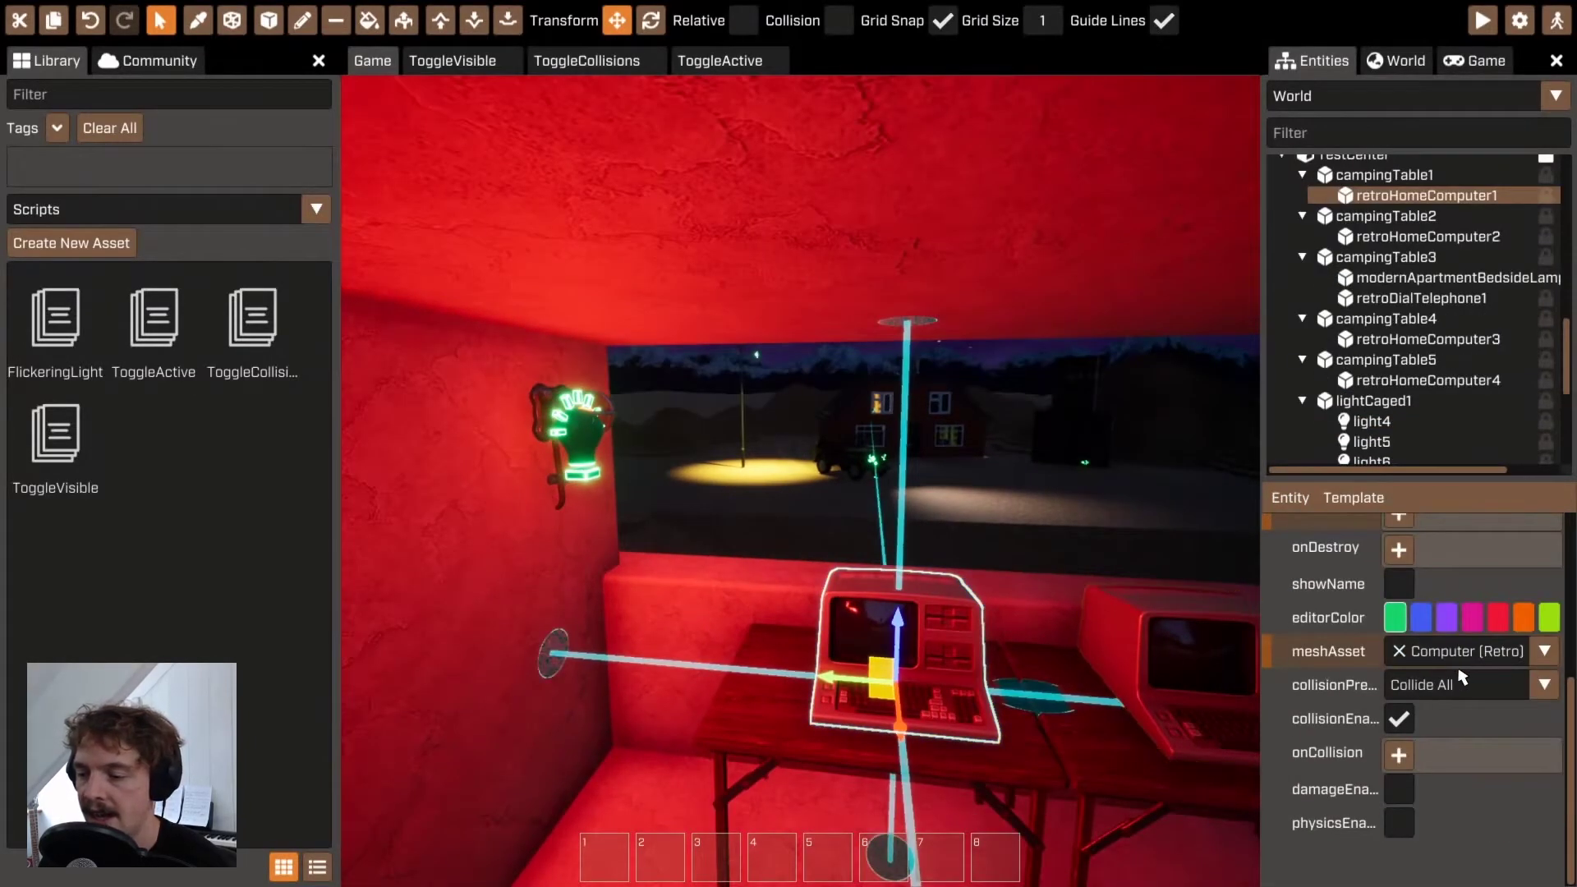
Step: Add an onInteract entry on retroHomeComputer1 calling ToggleActive Switch on prisonBreak_LightSwitch1, then play-test
scroll(1470, 755, up, 3)
click(1398, 772)
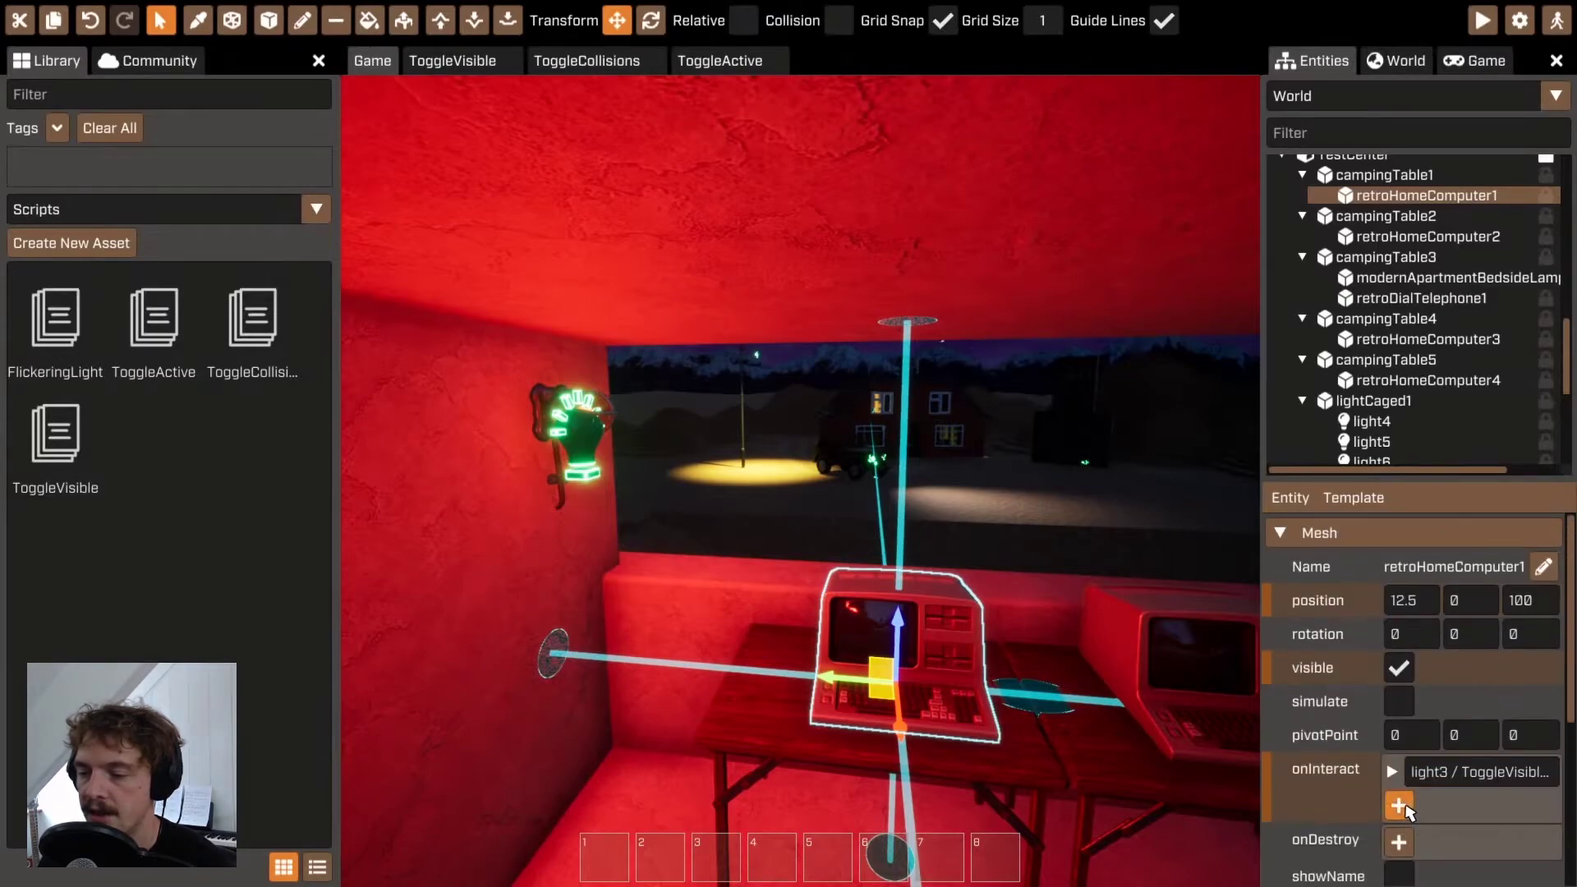
scroll(1396, 756, down, 1)
click(1392, 719)
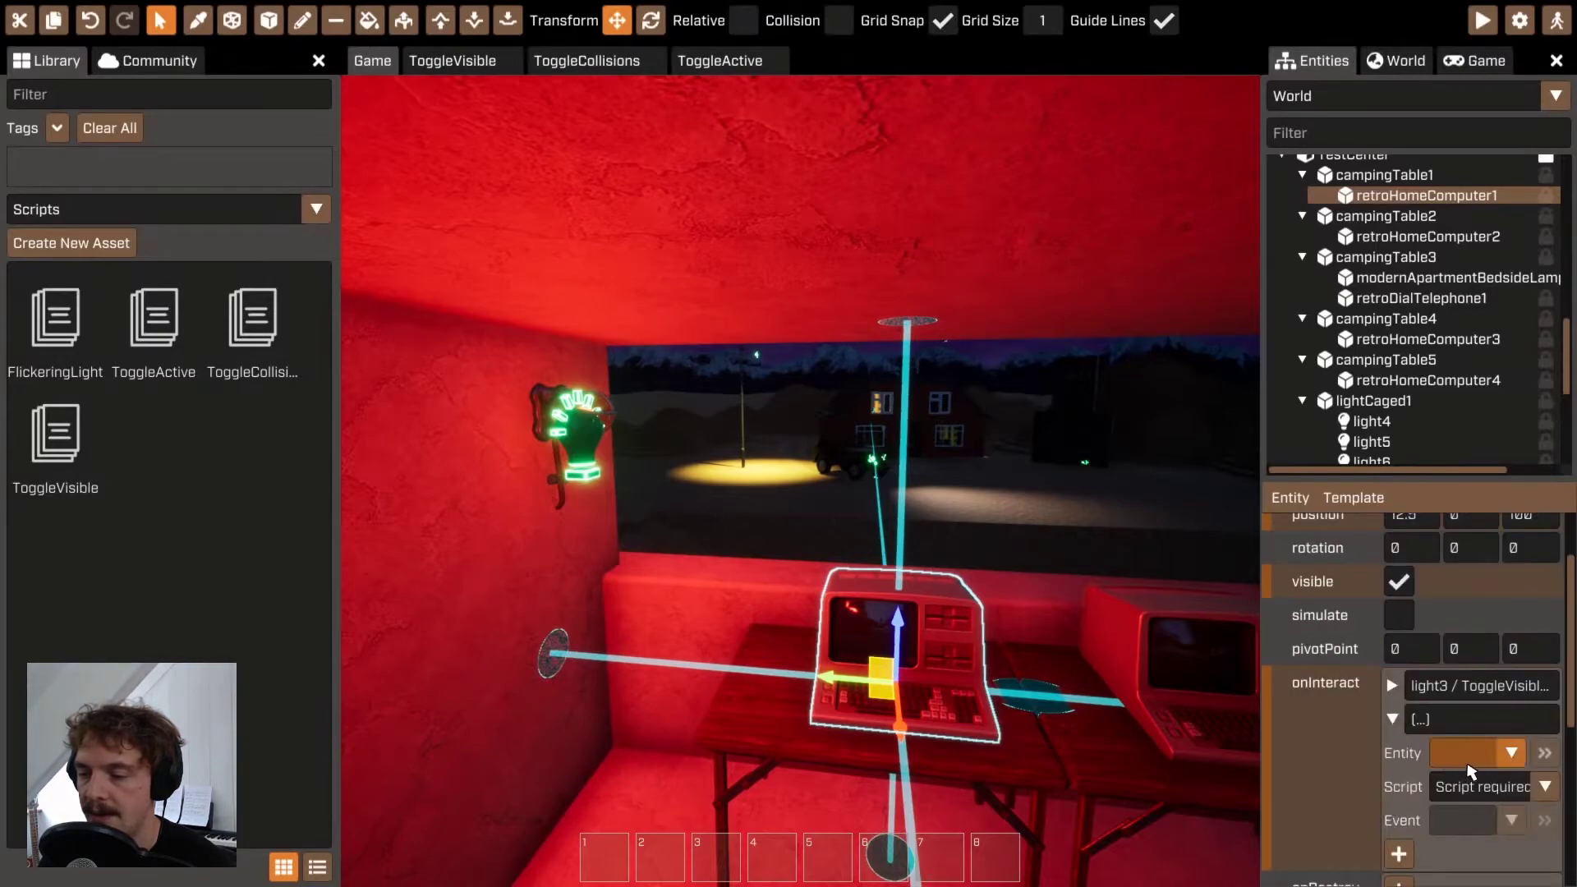
click(1511, 753)
click(1337, 683)
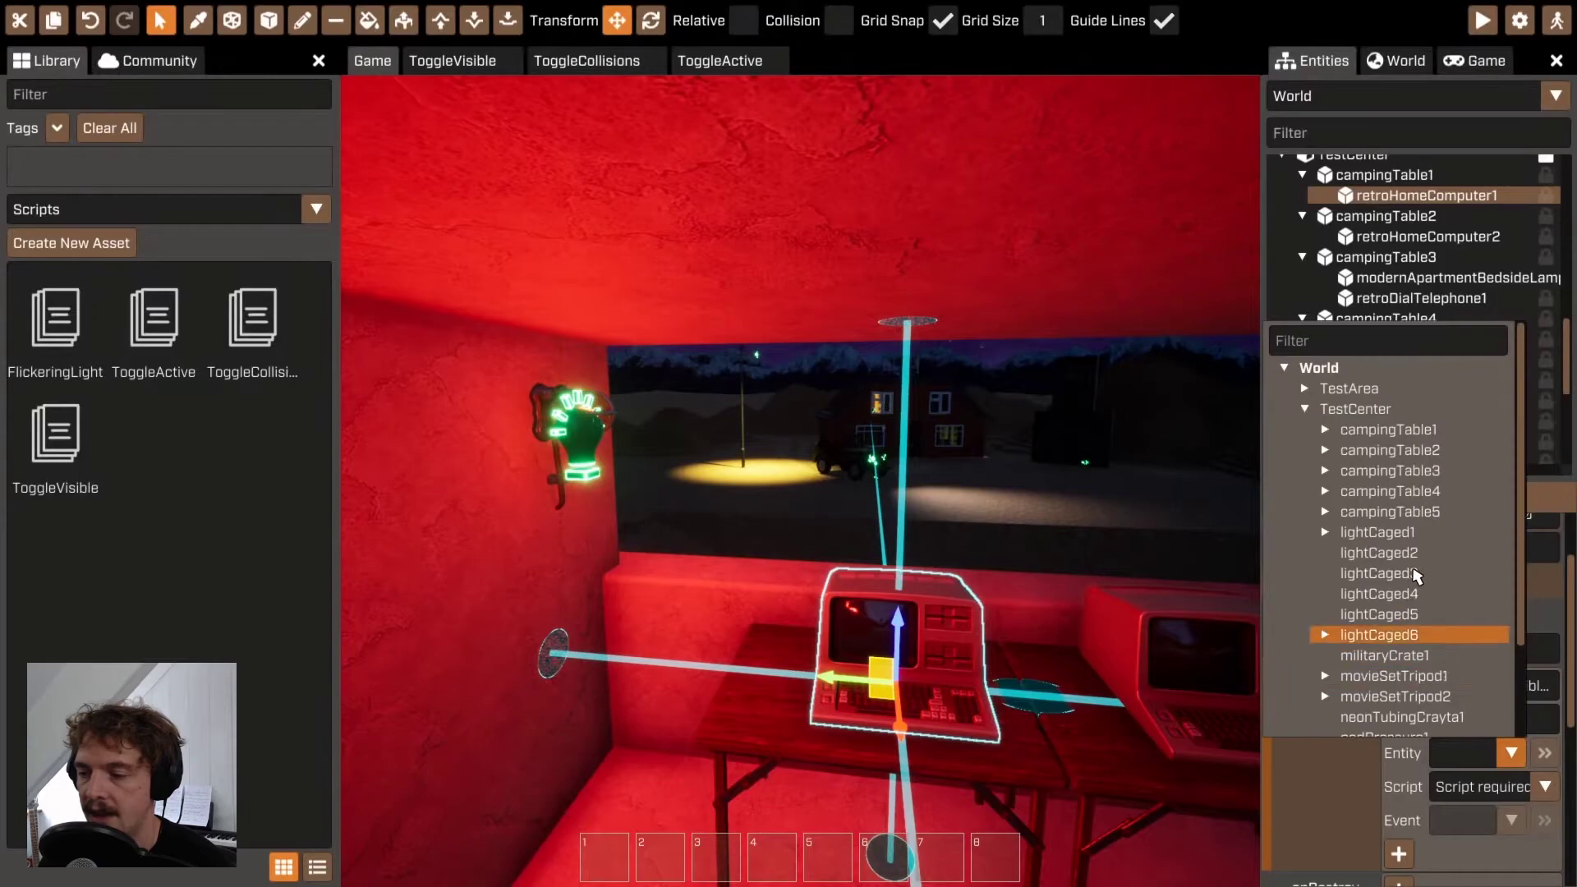
scroll(1418, 624, down, 1)
click(1421, 643)
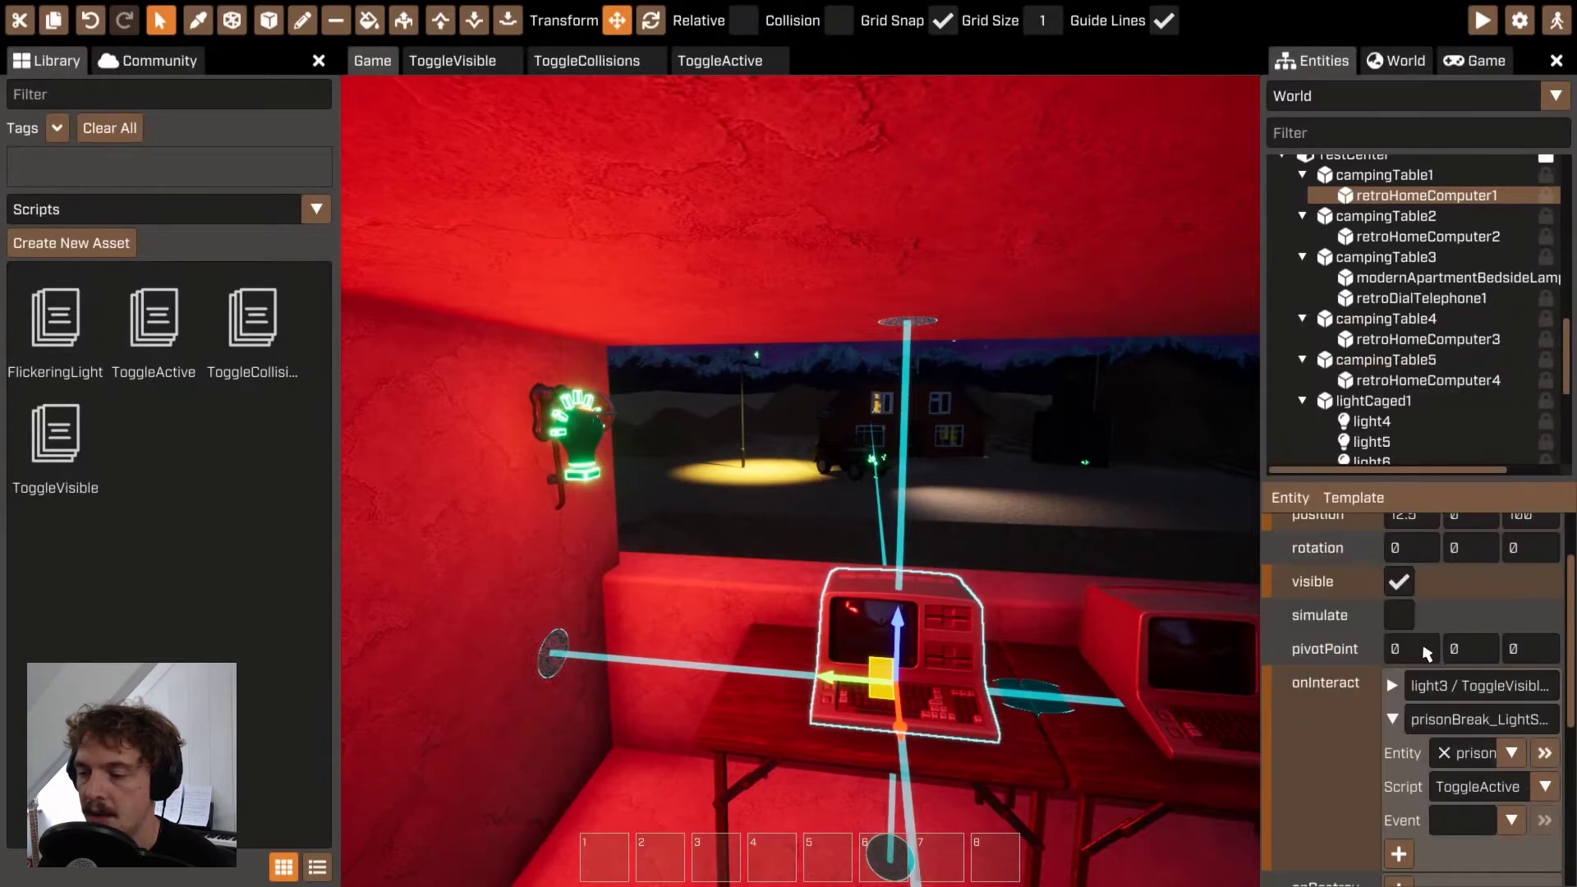
click(1512, 821)
click(1491, 849)
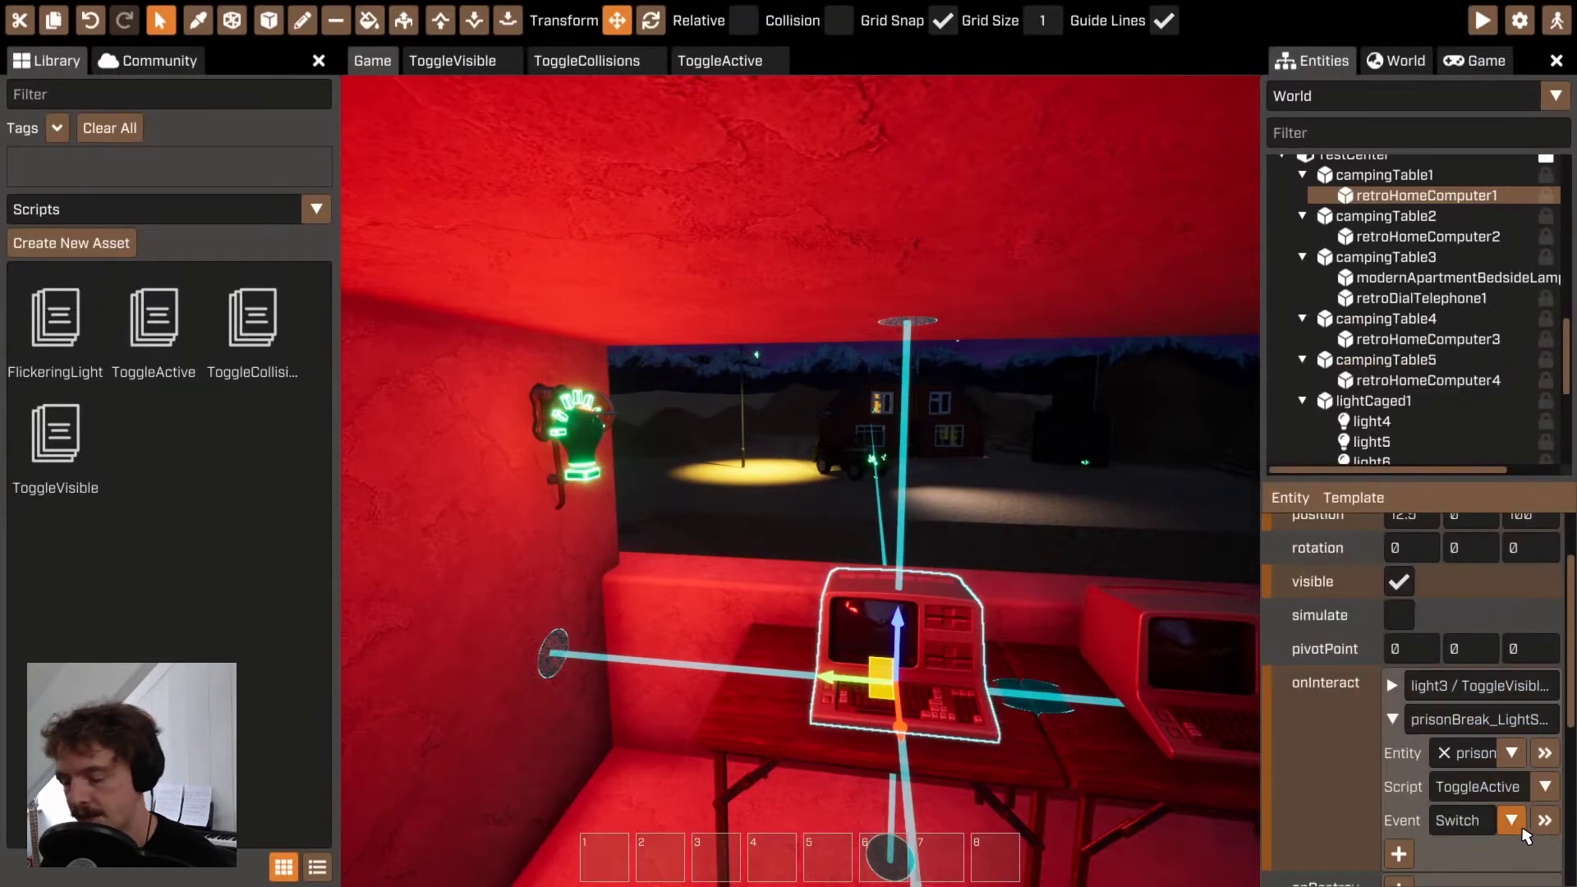
key(F5)
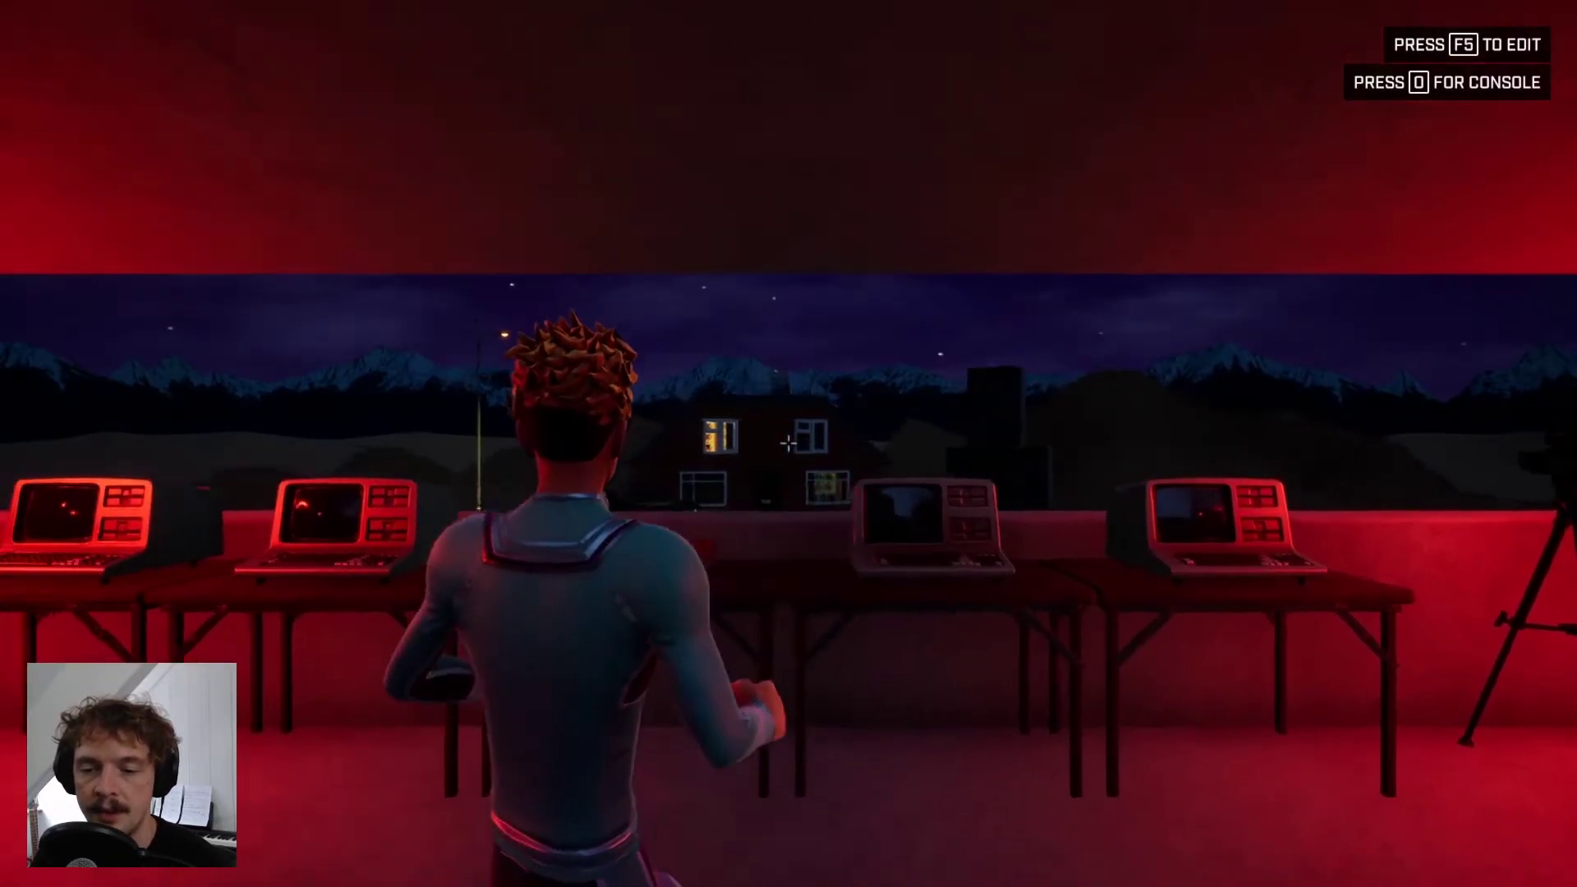
Step: Walk the character up to the computer desk to test, then stop playing with F5
key(w)
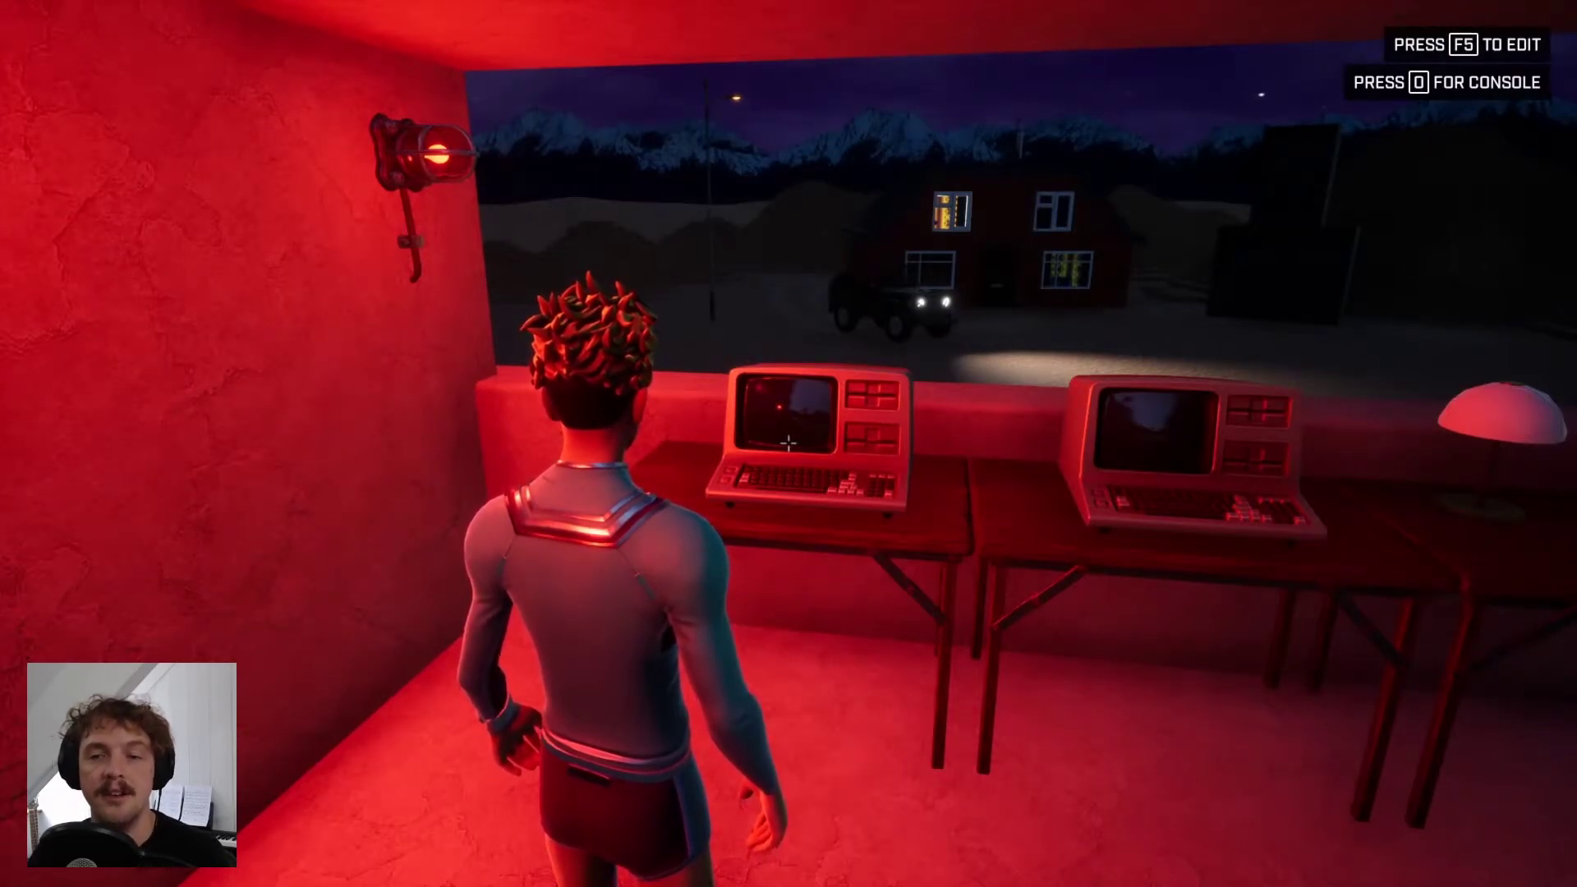
key(w)
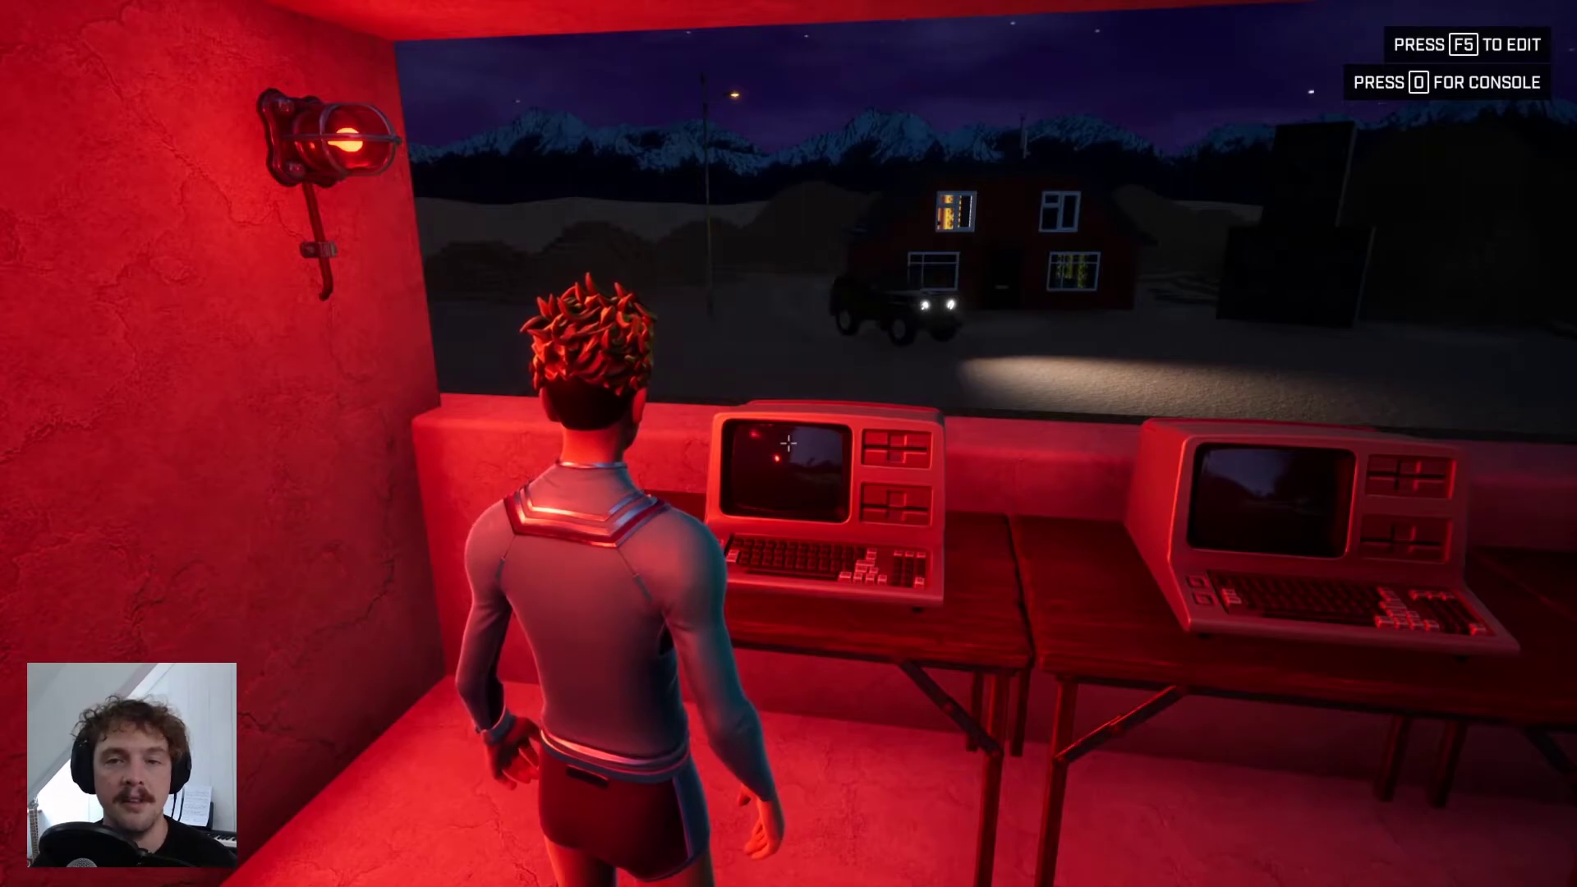
key(F5)
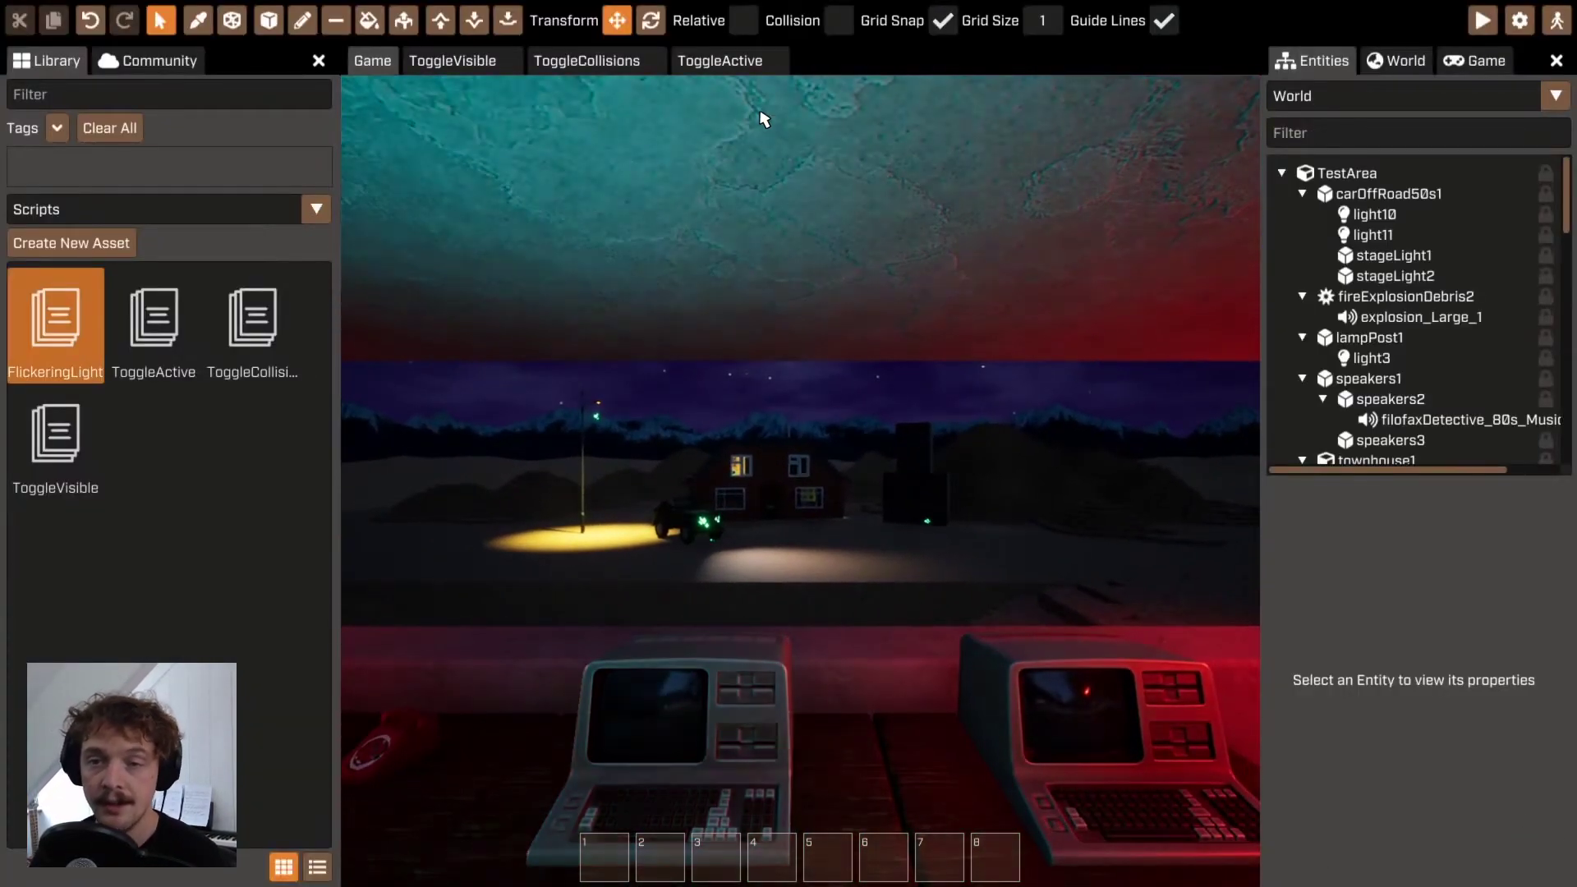
Step: Add an empty function ToggleActive:FireOnce() ... end below the Switch function
click(720, 60)
click(518, 382)
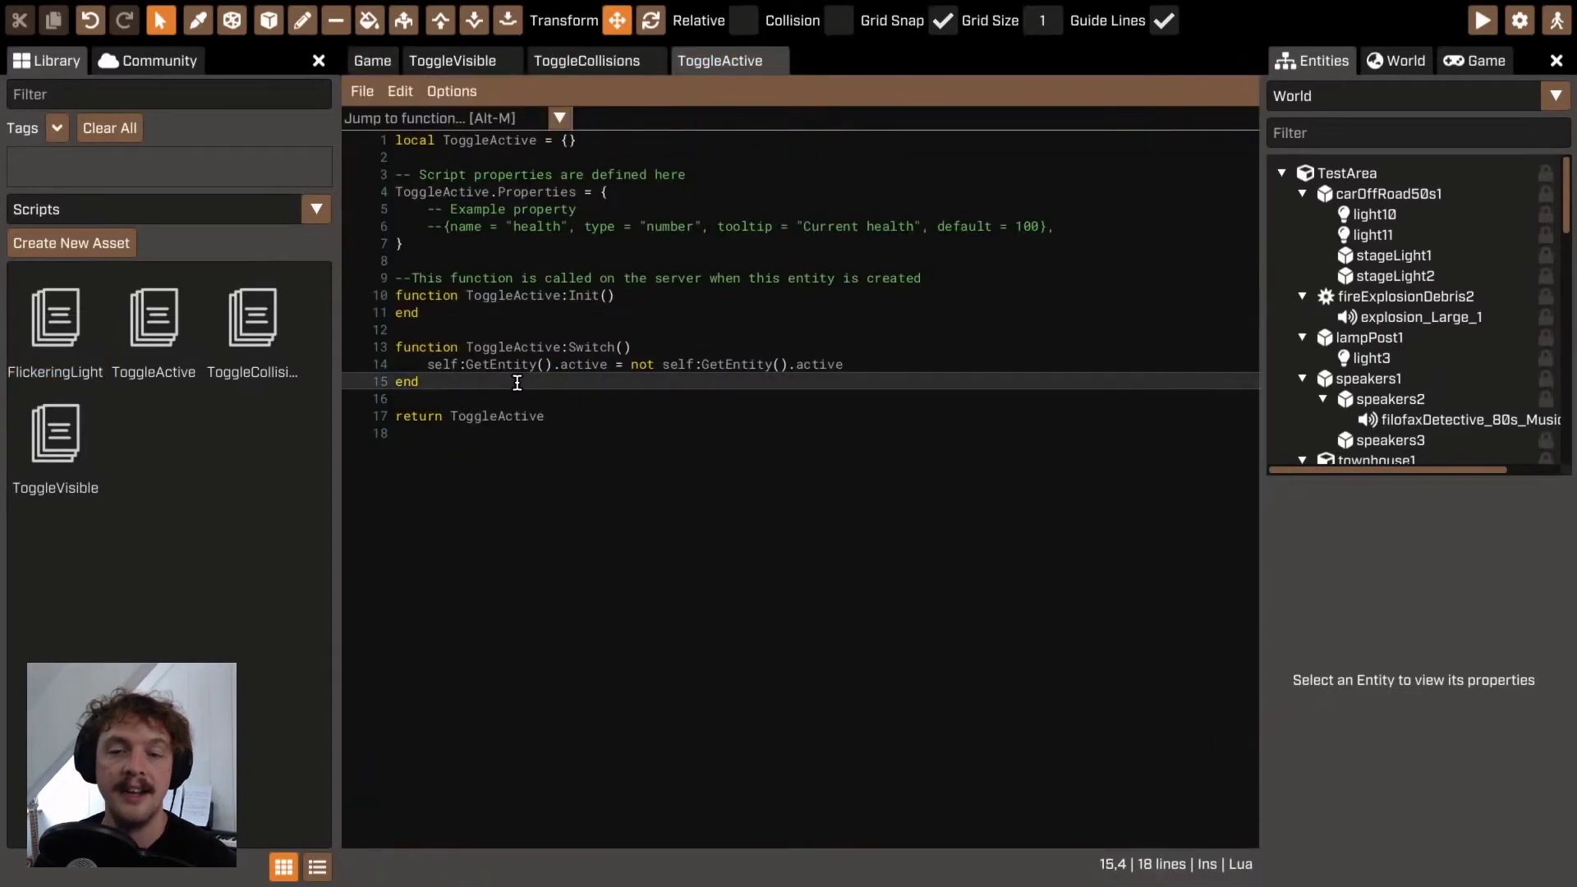
key(Return)
key(Return)
text(functio)
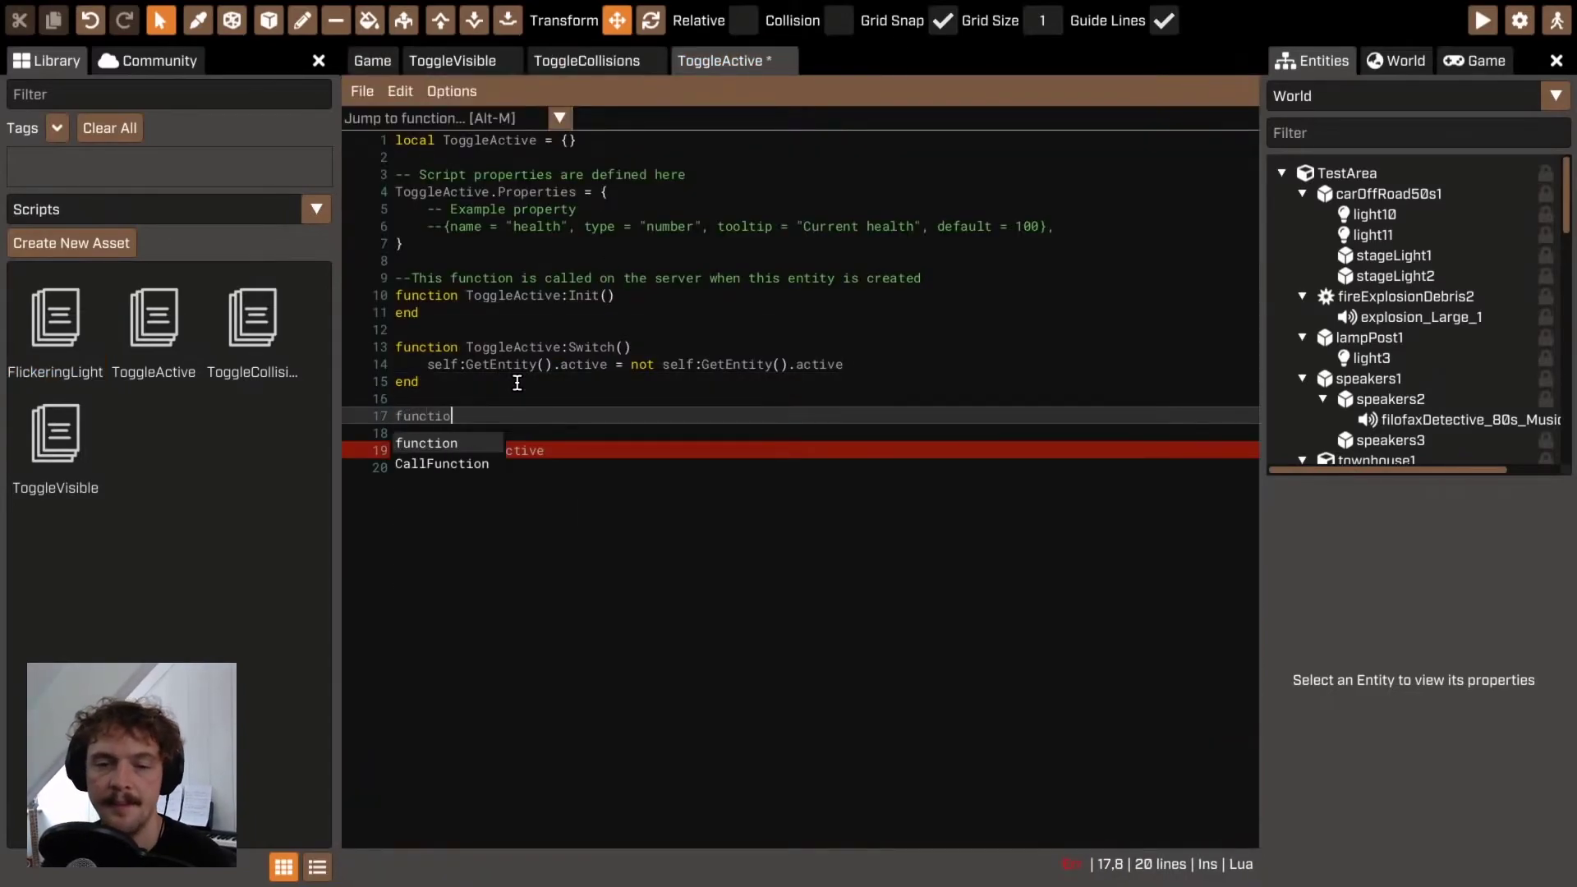
text(n ToggleActive:F)
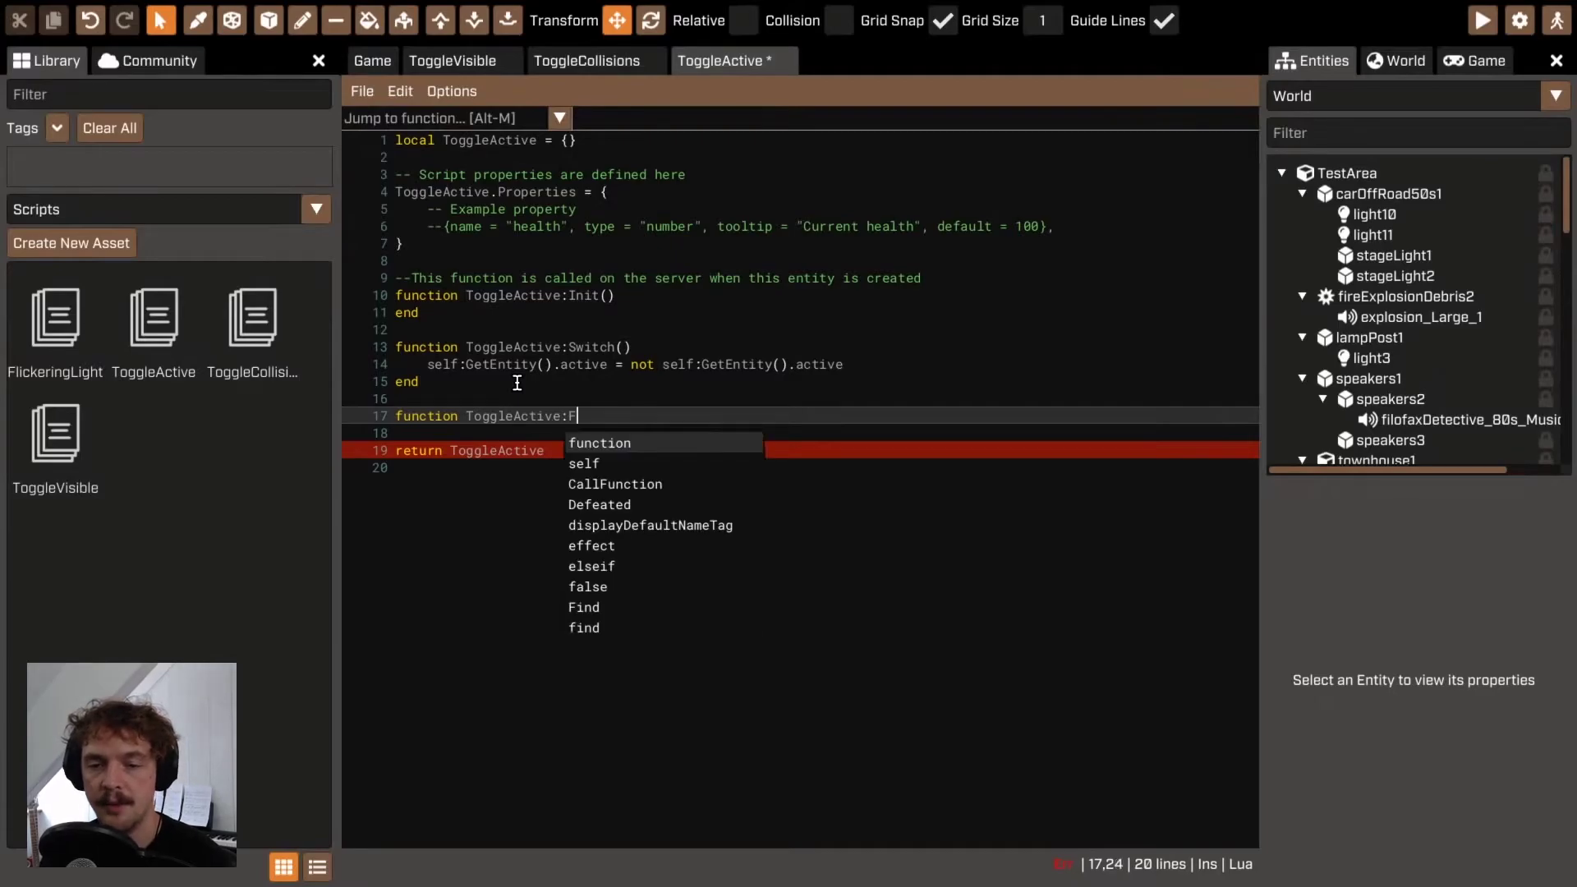
text(ireOnce)
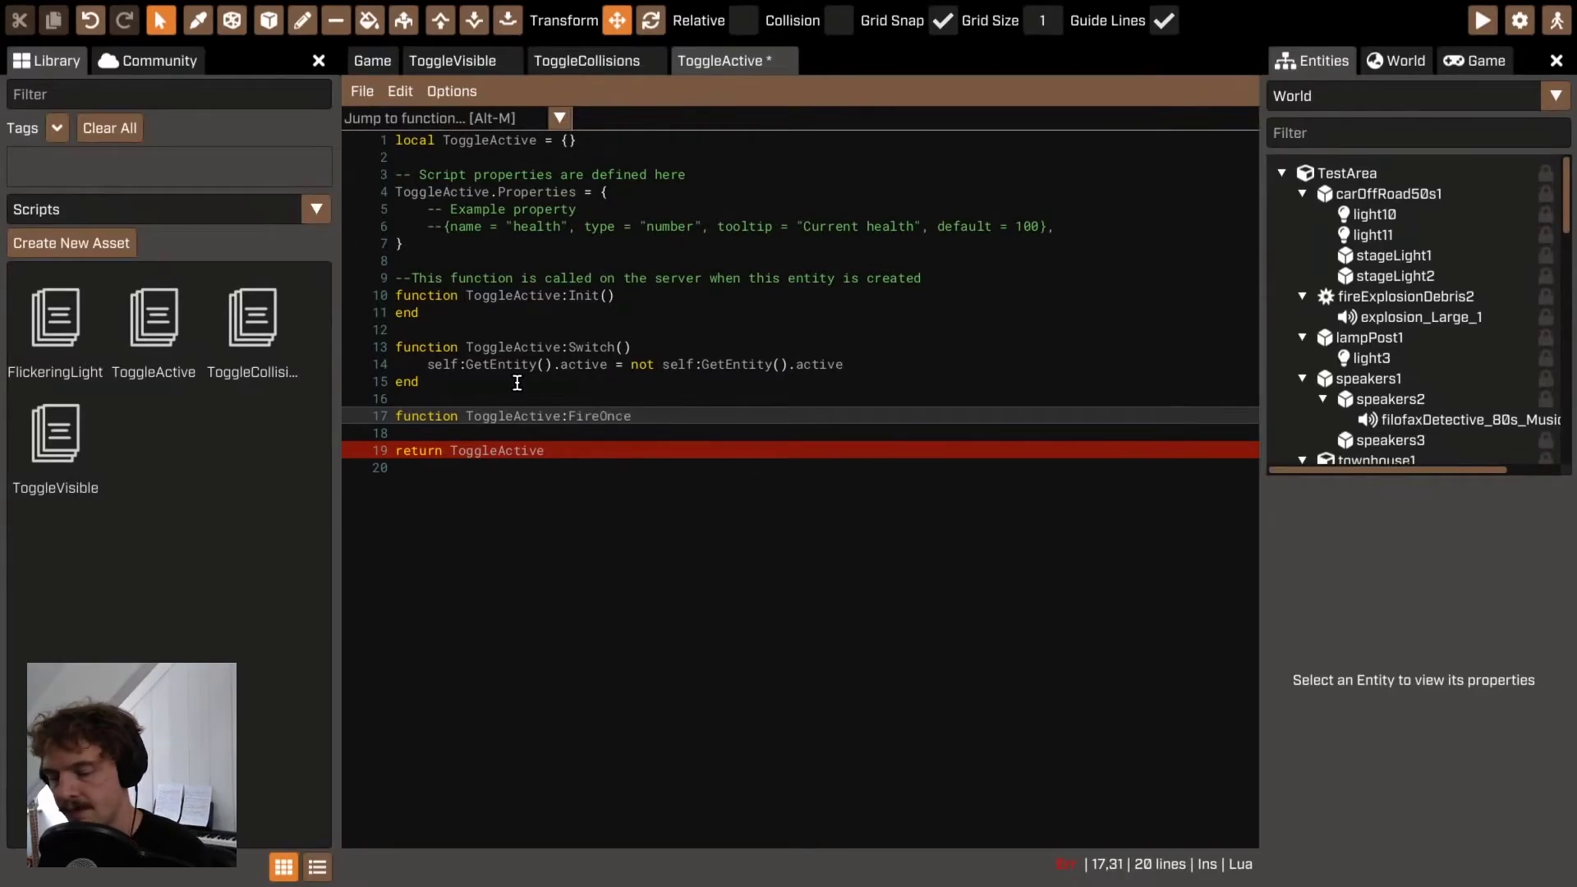
text(())
key(Return)
key(Return)
text(end)
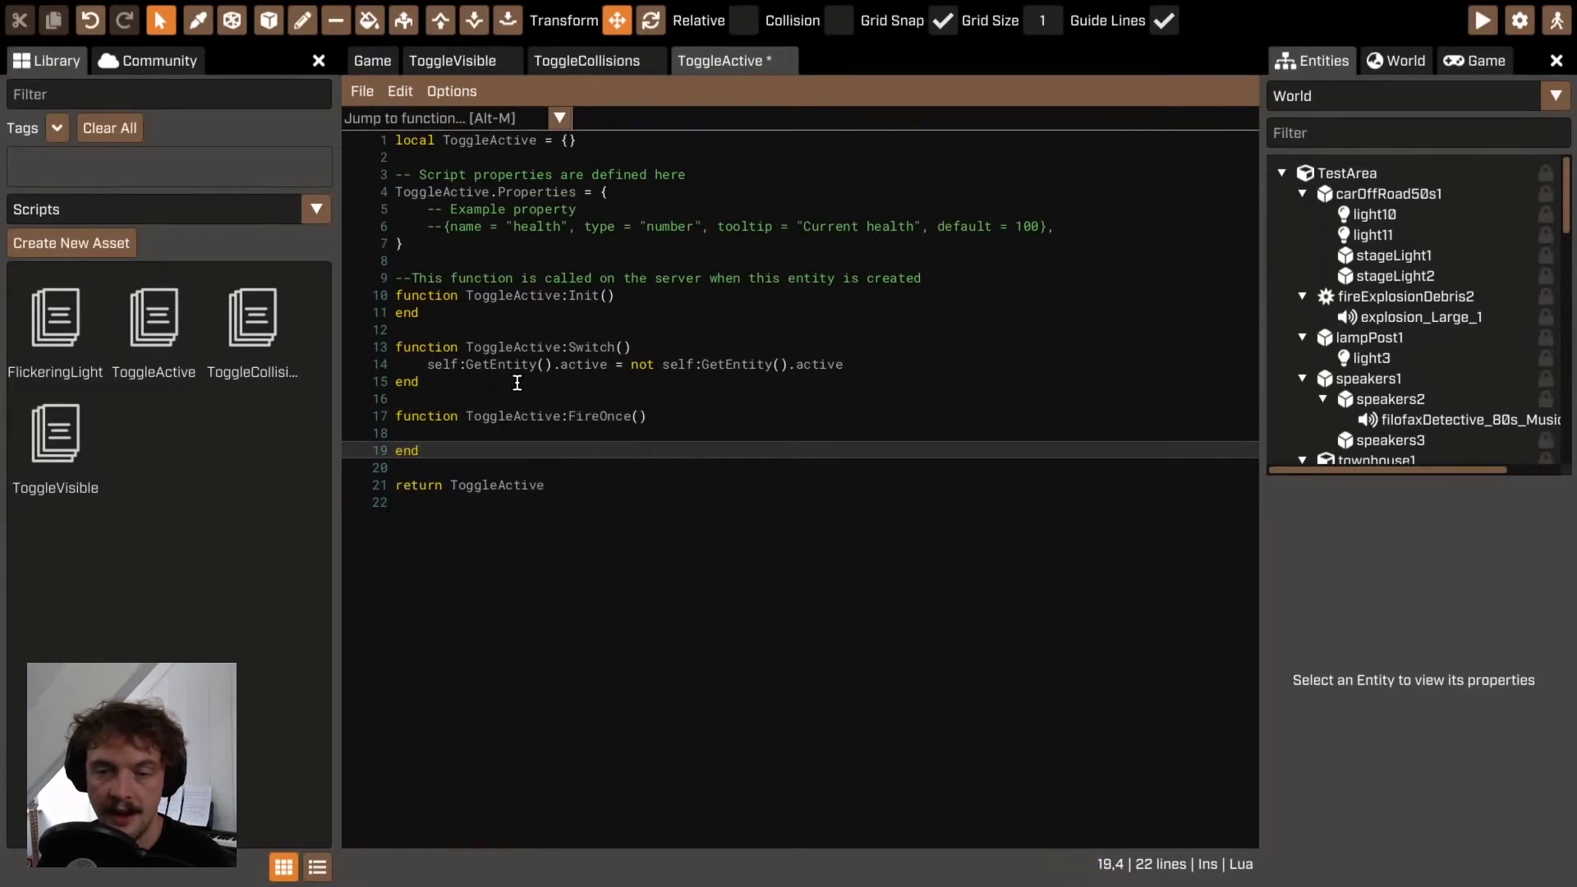
Step: Fill FireOnce with self:GetEntity().active = true and begin a new line with self
drag(427, 364, 629, 364)
key(ctrl+c)
click(616, 432)
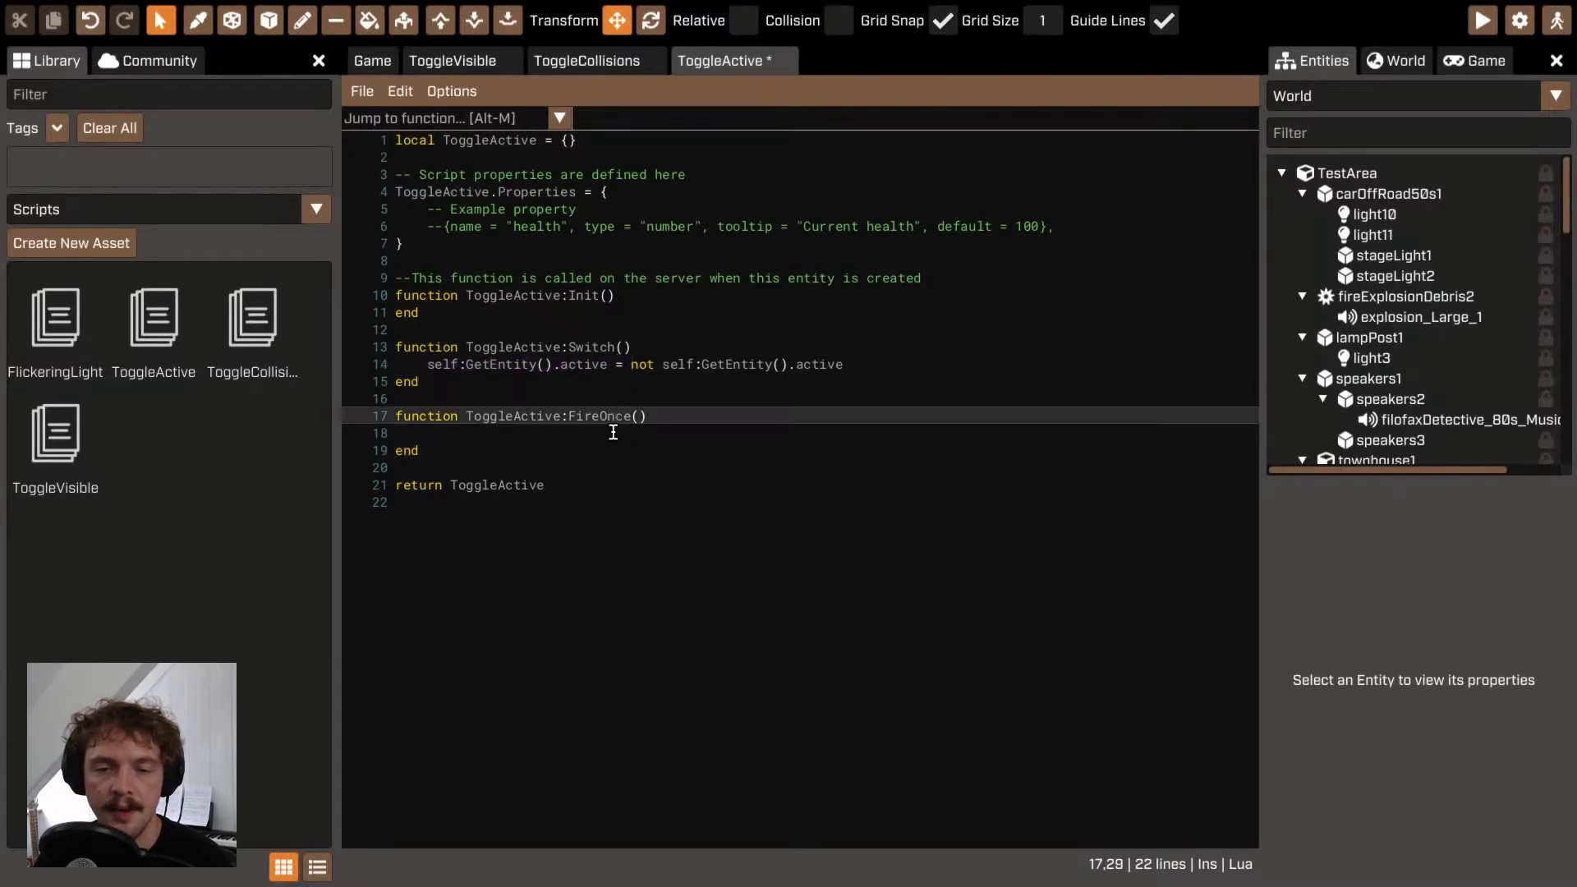
key(ctrl+v)
key(Home)
key(Tab)
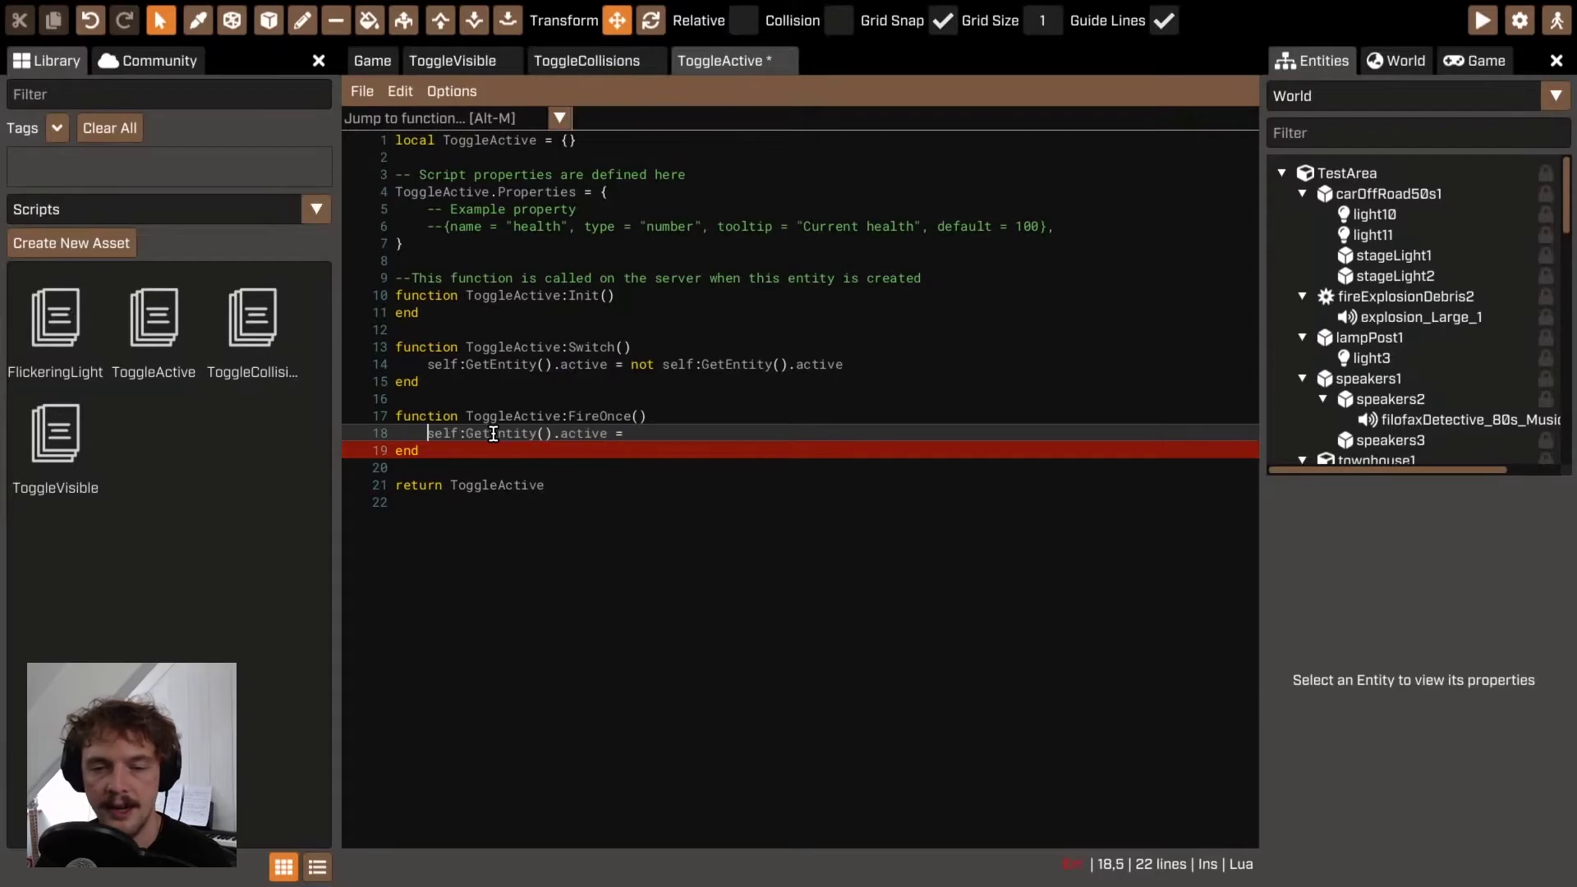
key(End)
text(true)
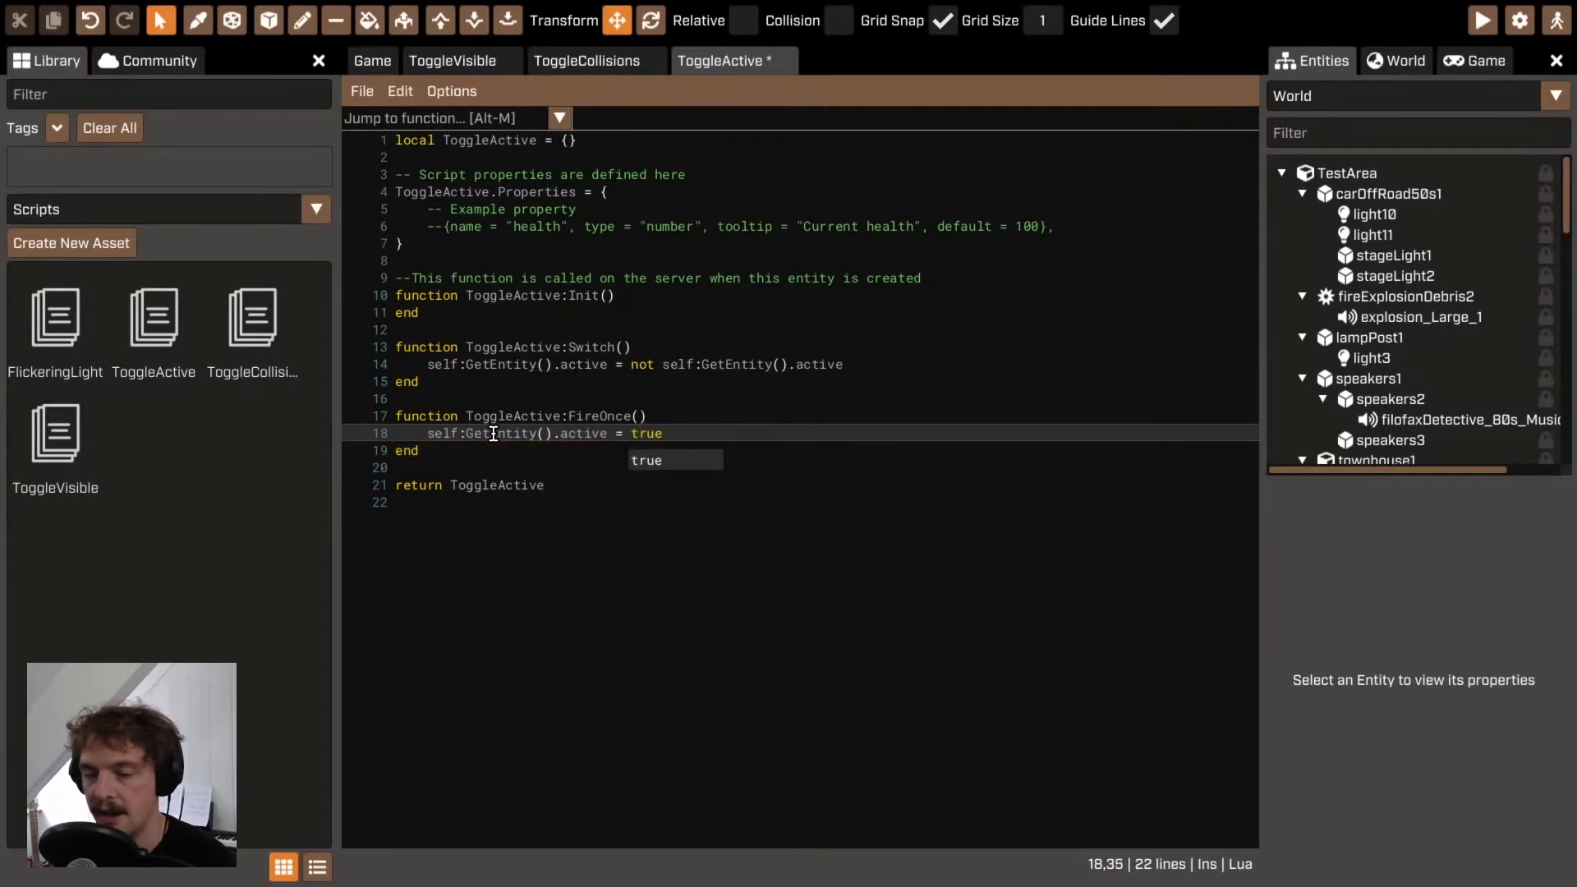
key(Return)
key(Return)
key(Return)
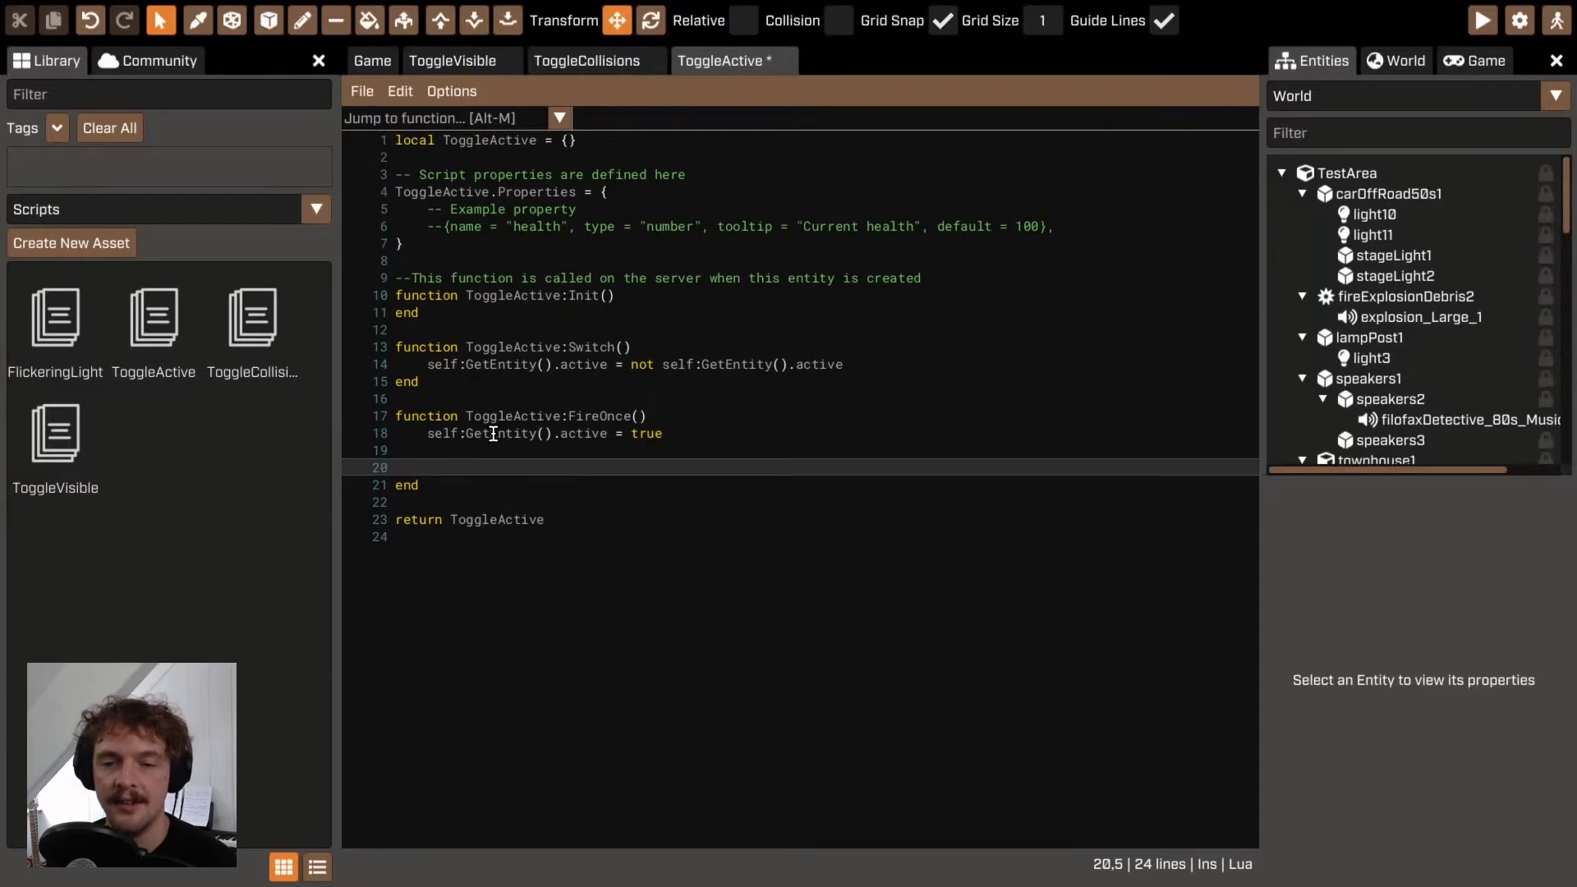
text(self)
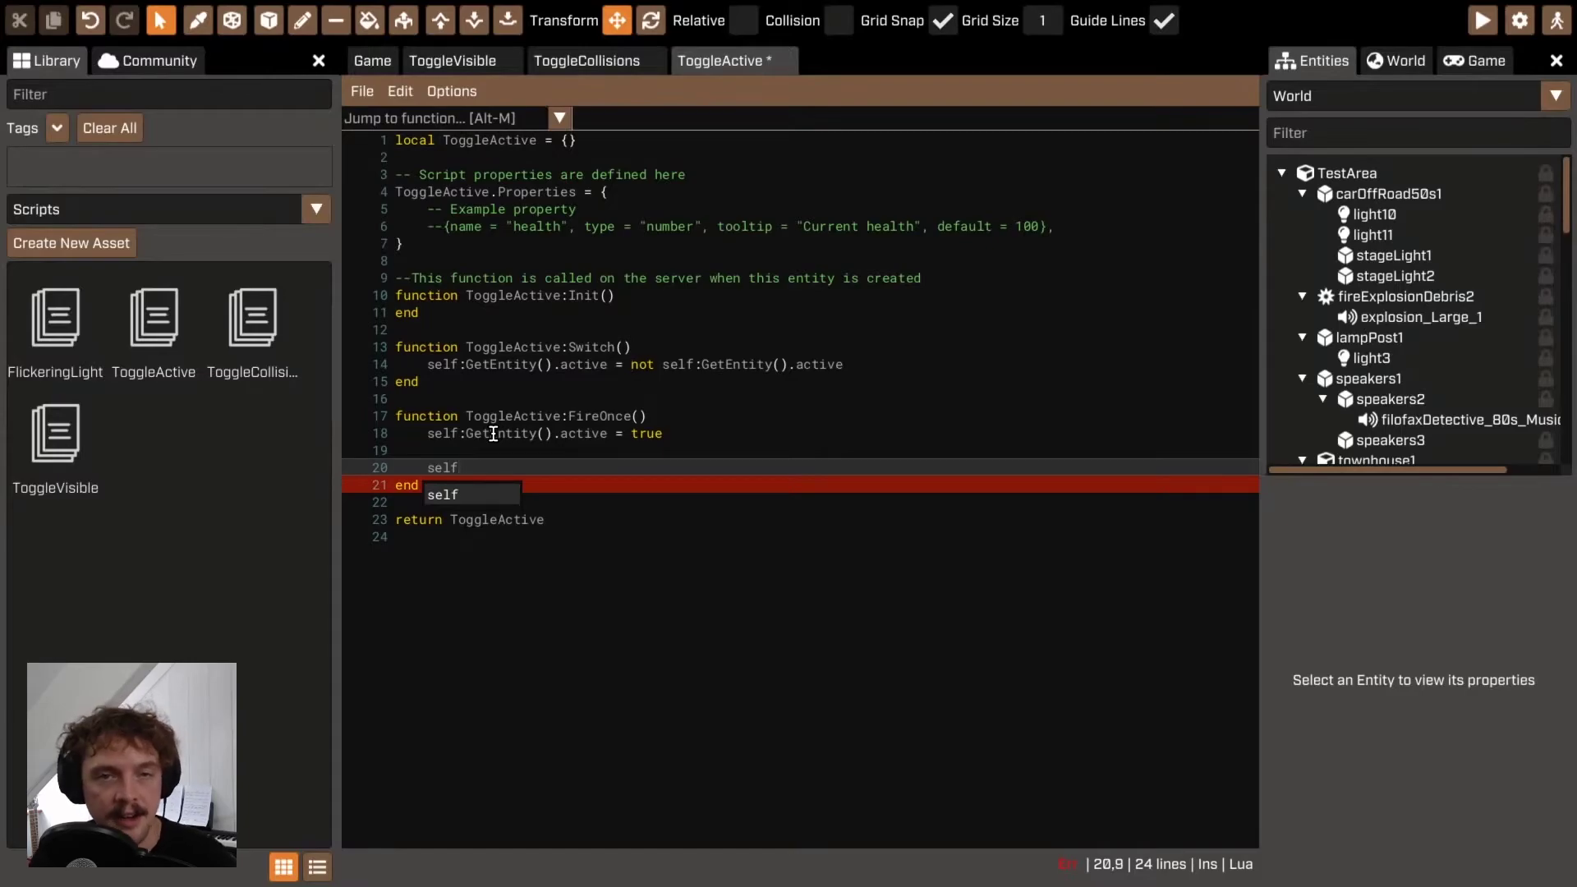
Step: Start a self:Schedule(function() callback on line 20 containing Wait(0.5)
text(:Sc)
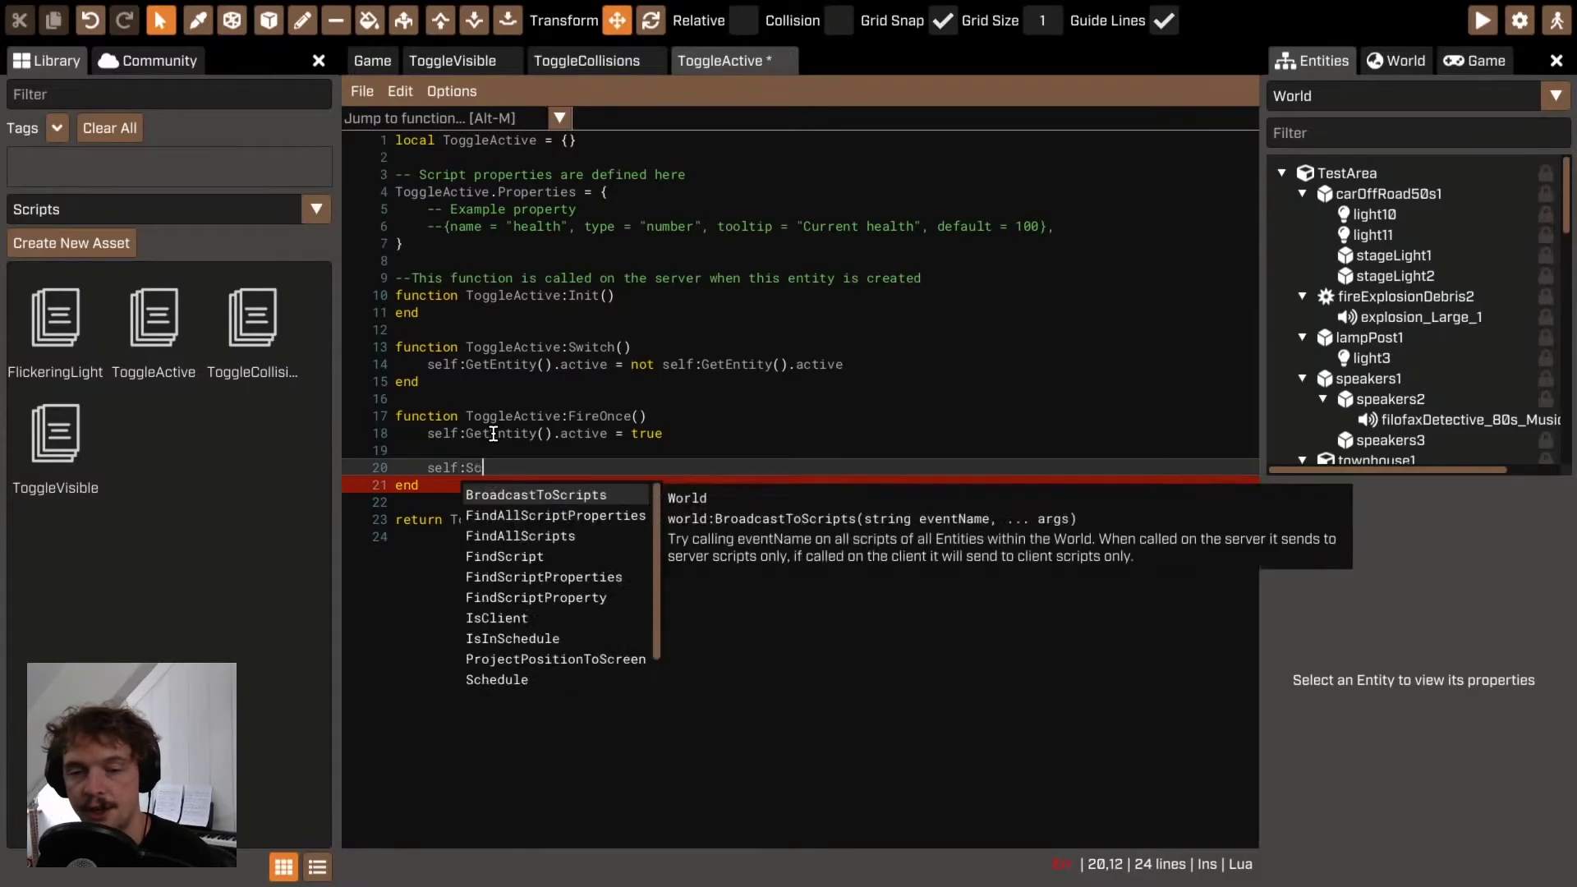
text(hedule()
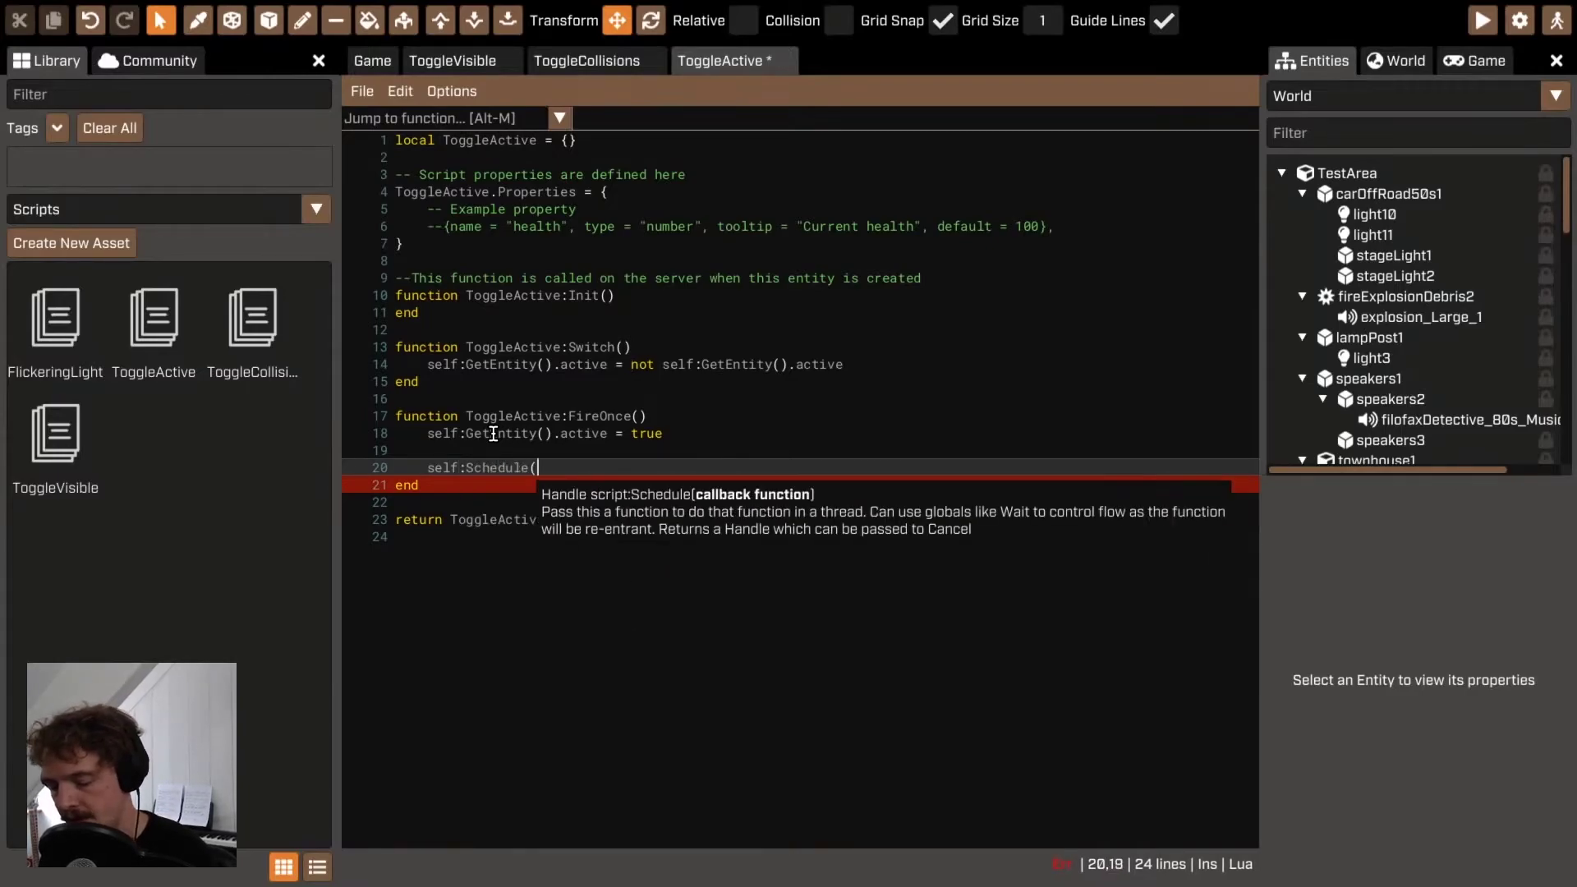
text(function())
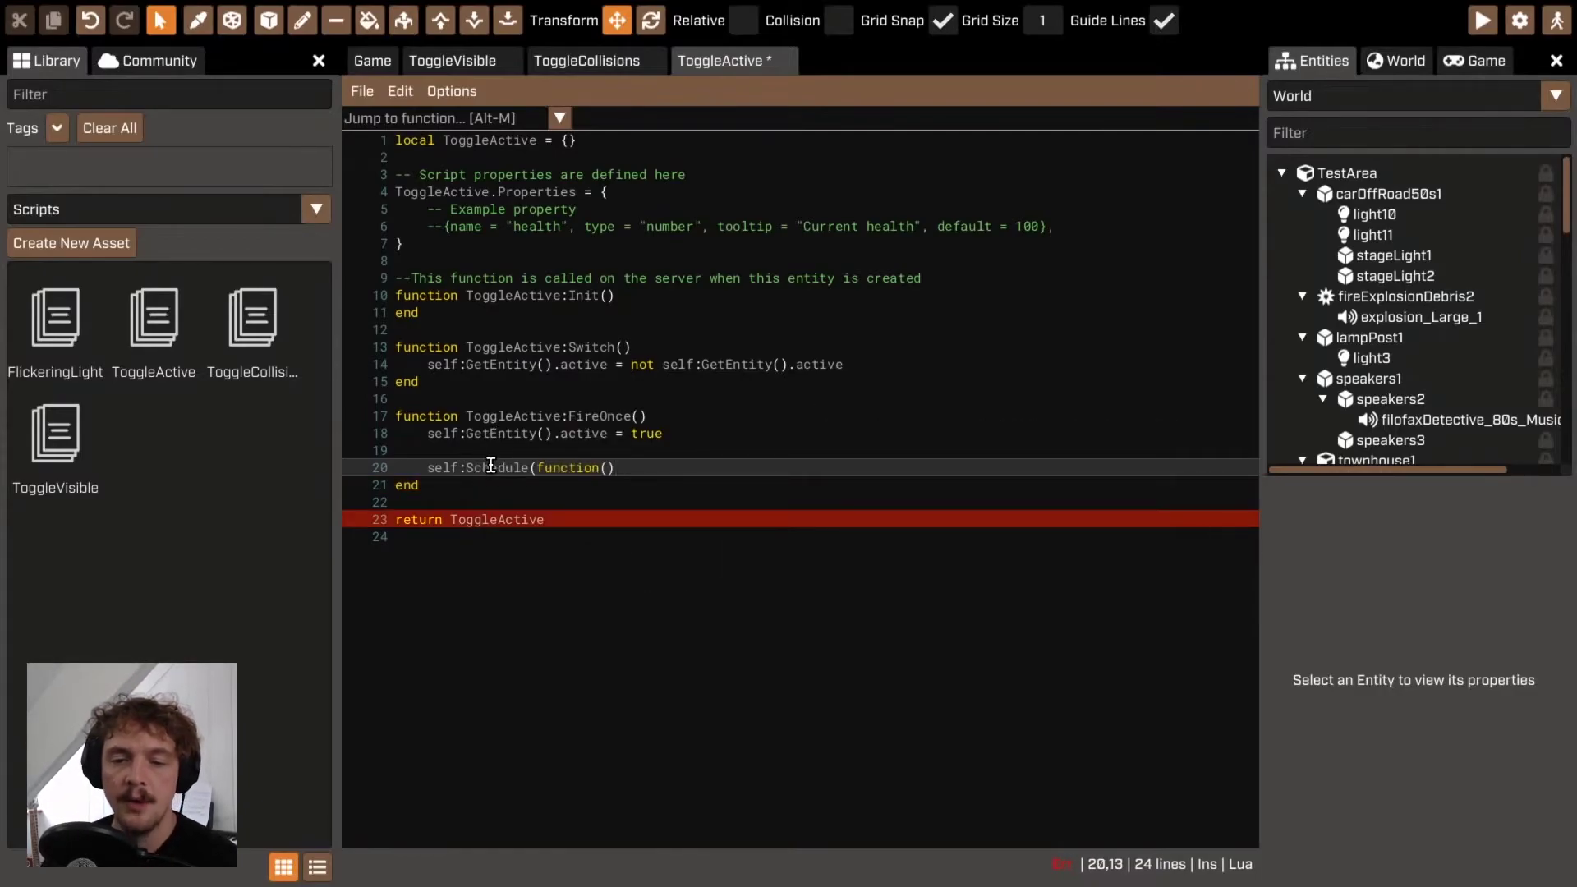
double_click(515, 469)
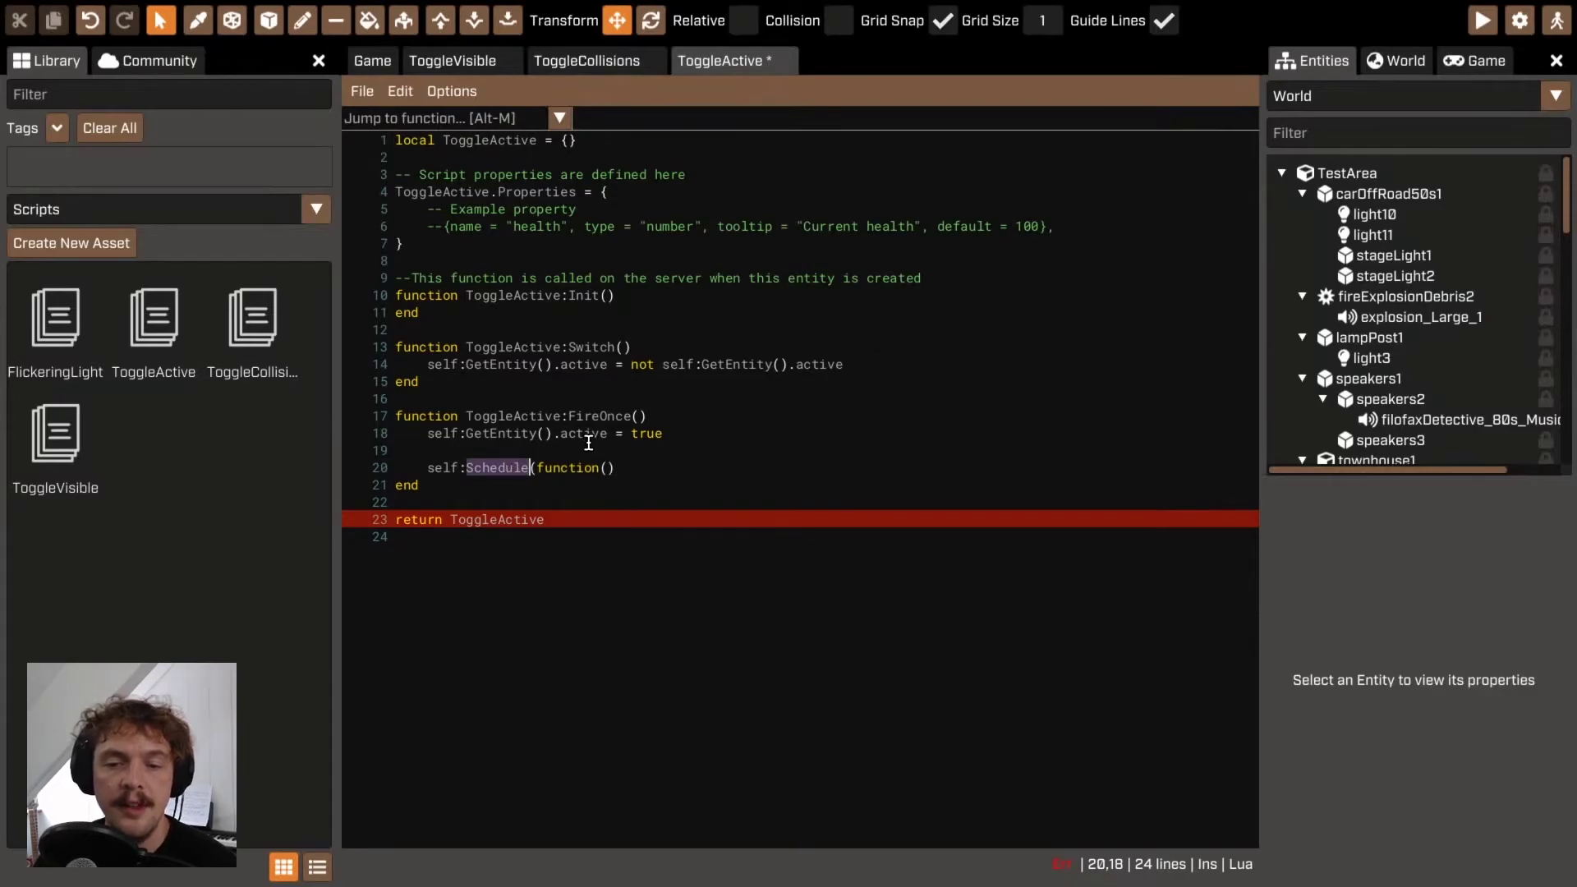
drag(530, 468, 645, 476)
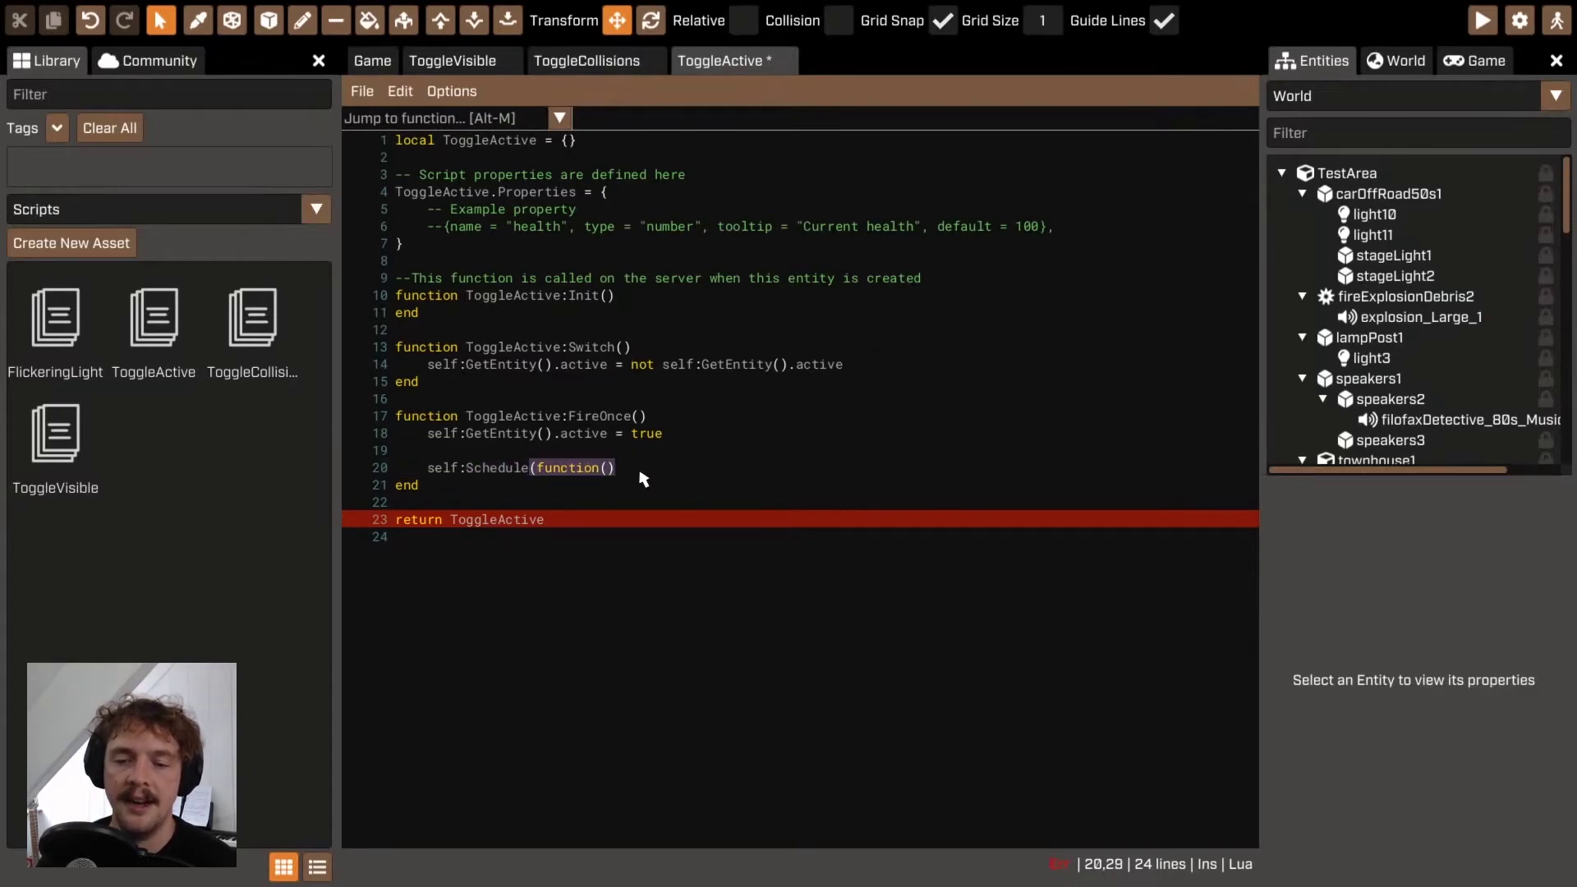
click(633, 468)
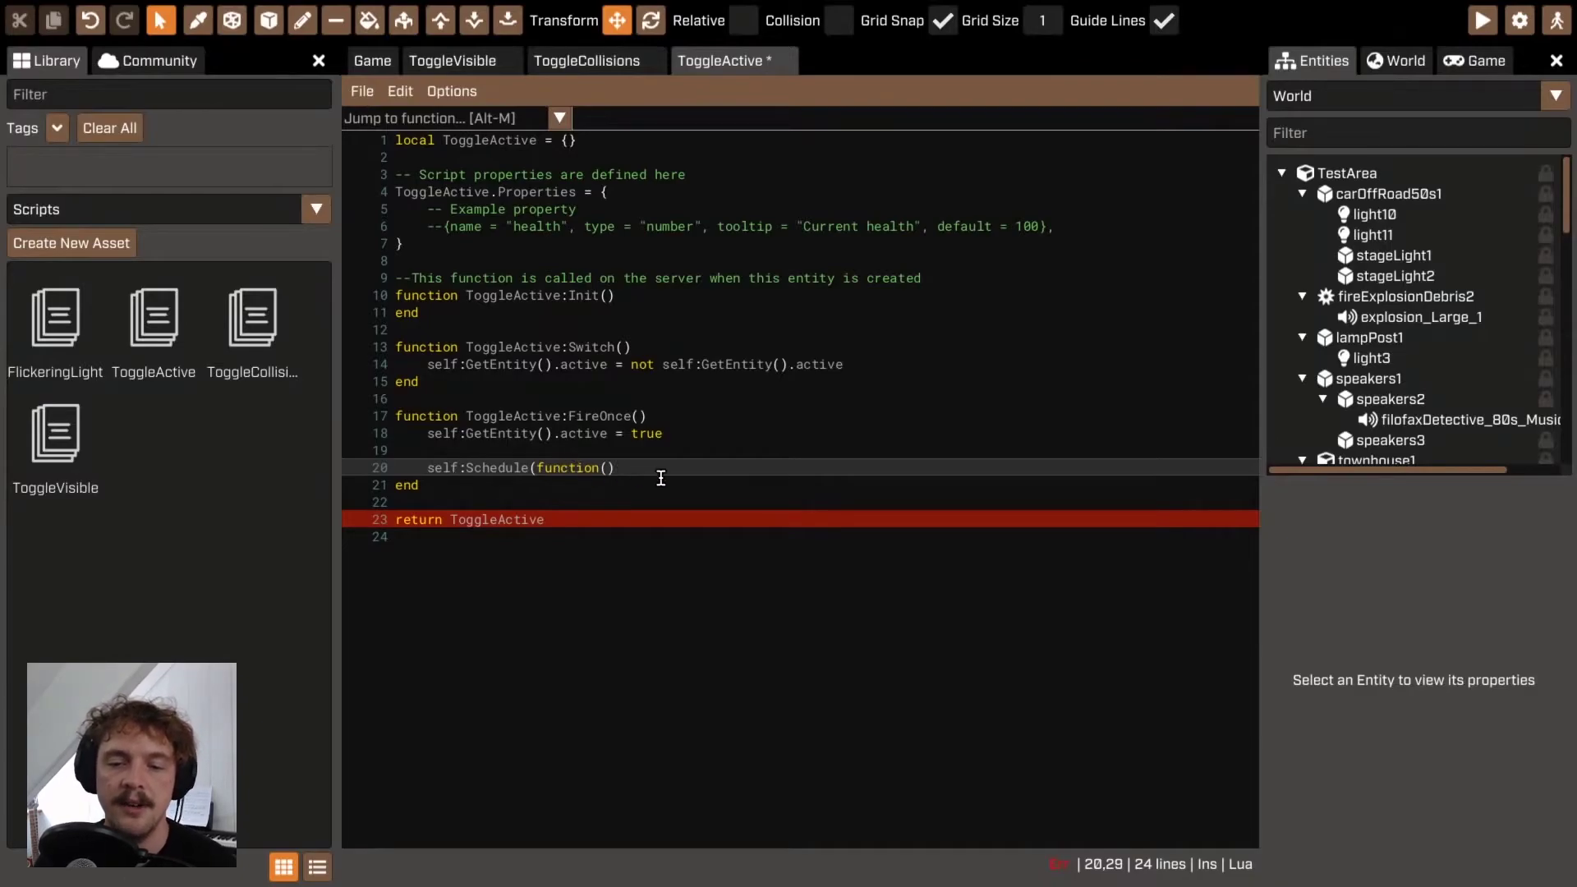
key(Return)
text(Wai)
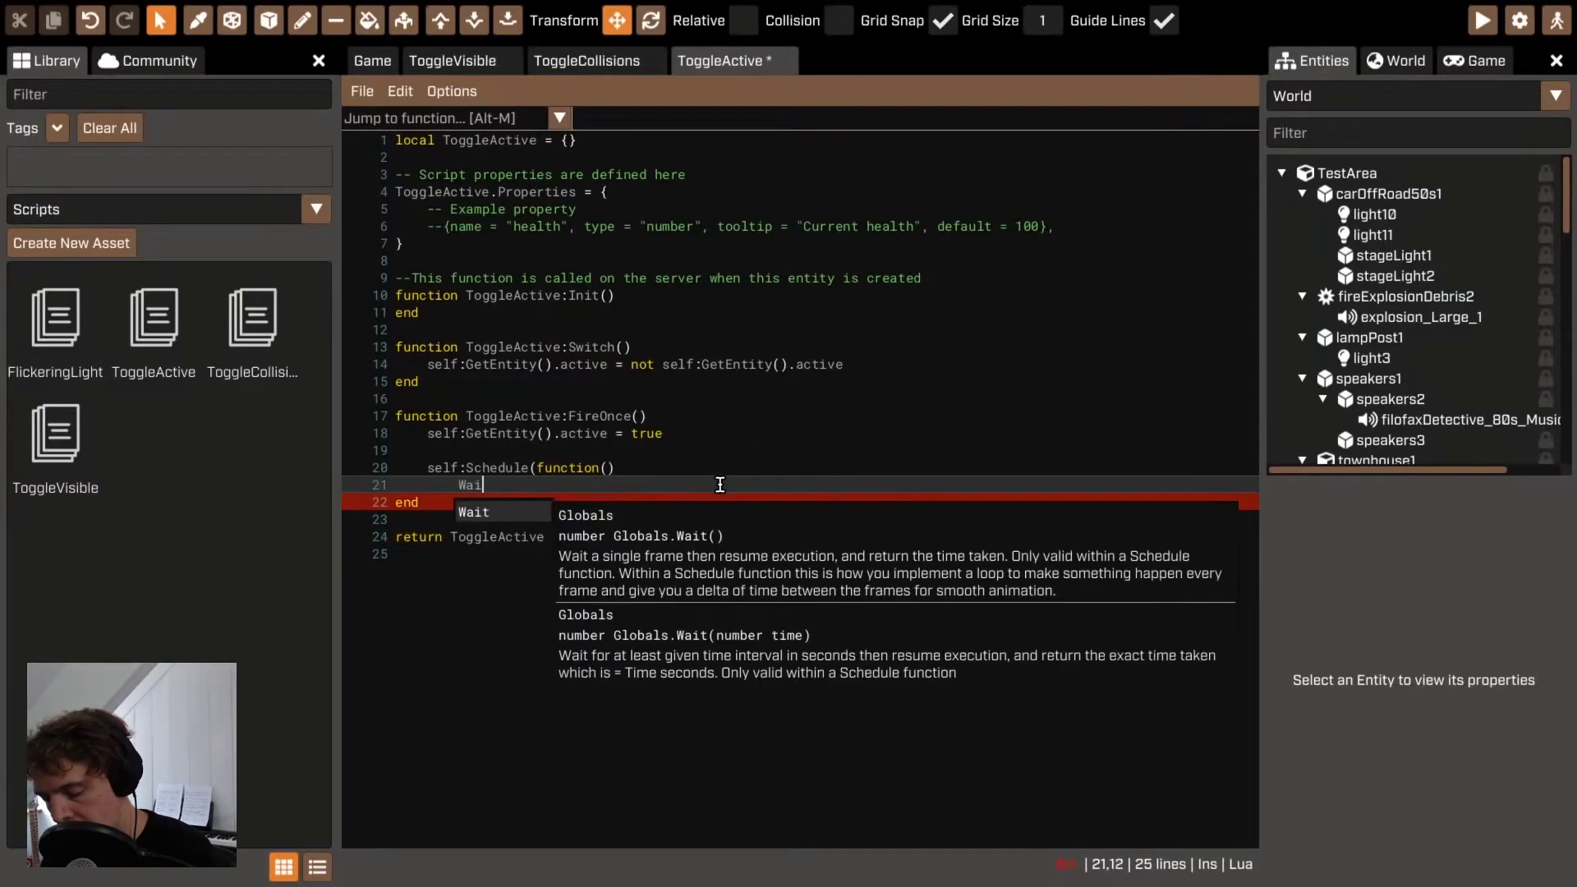
text(t(0.5))
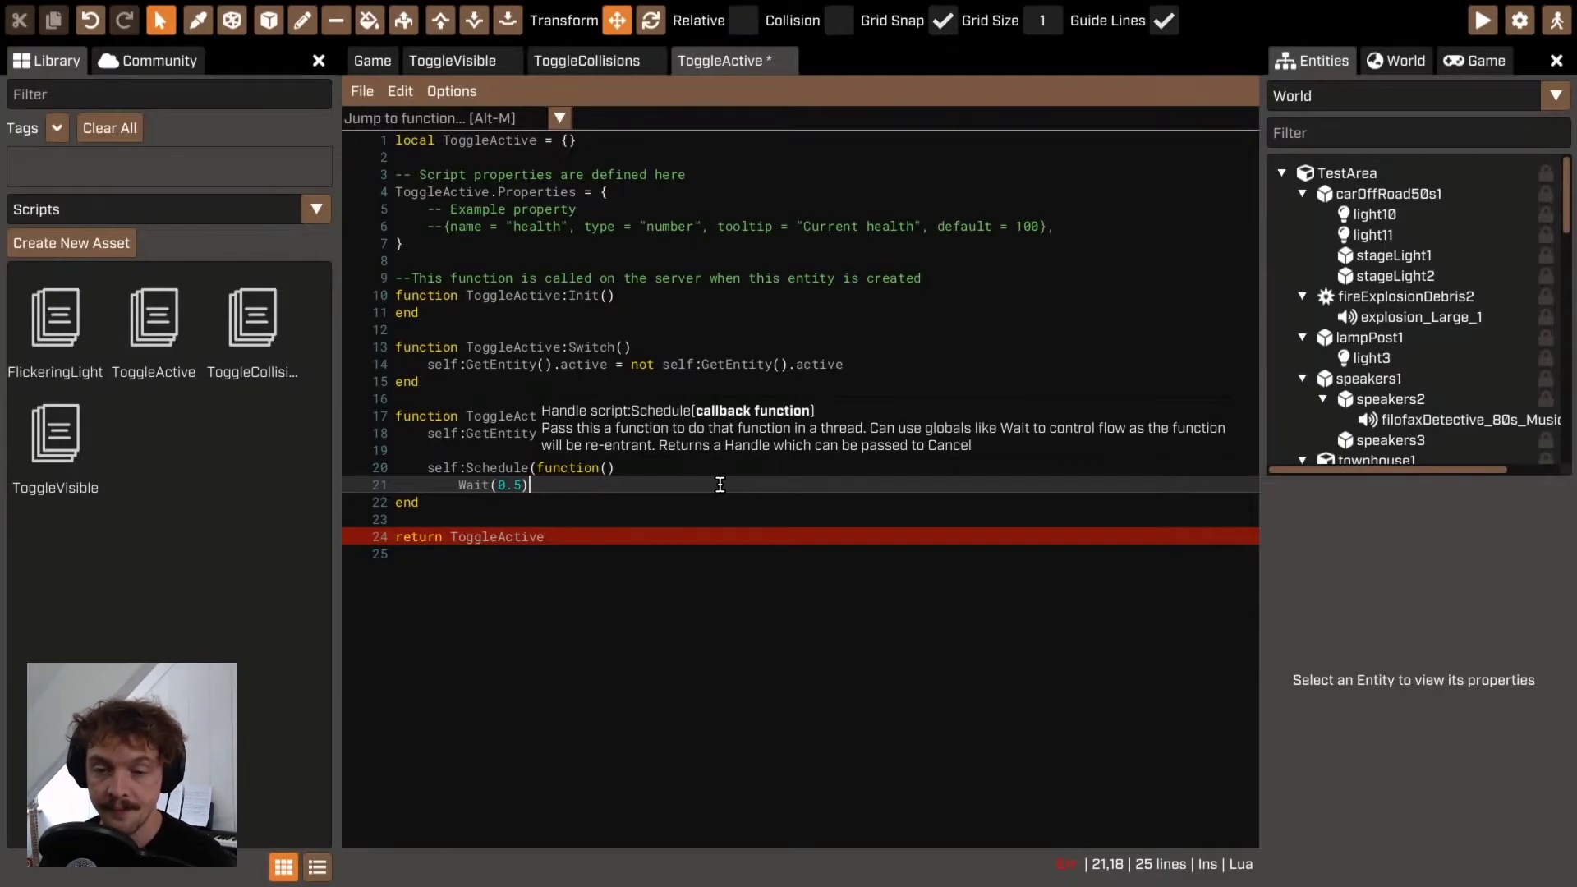
Step: Close the scheduled function with end), leaving a blank line inside it
key(Return)
key(Return)
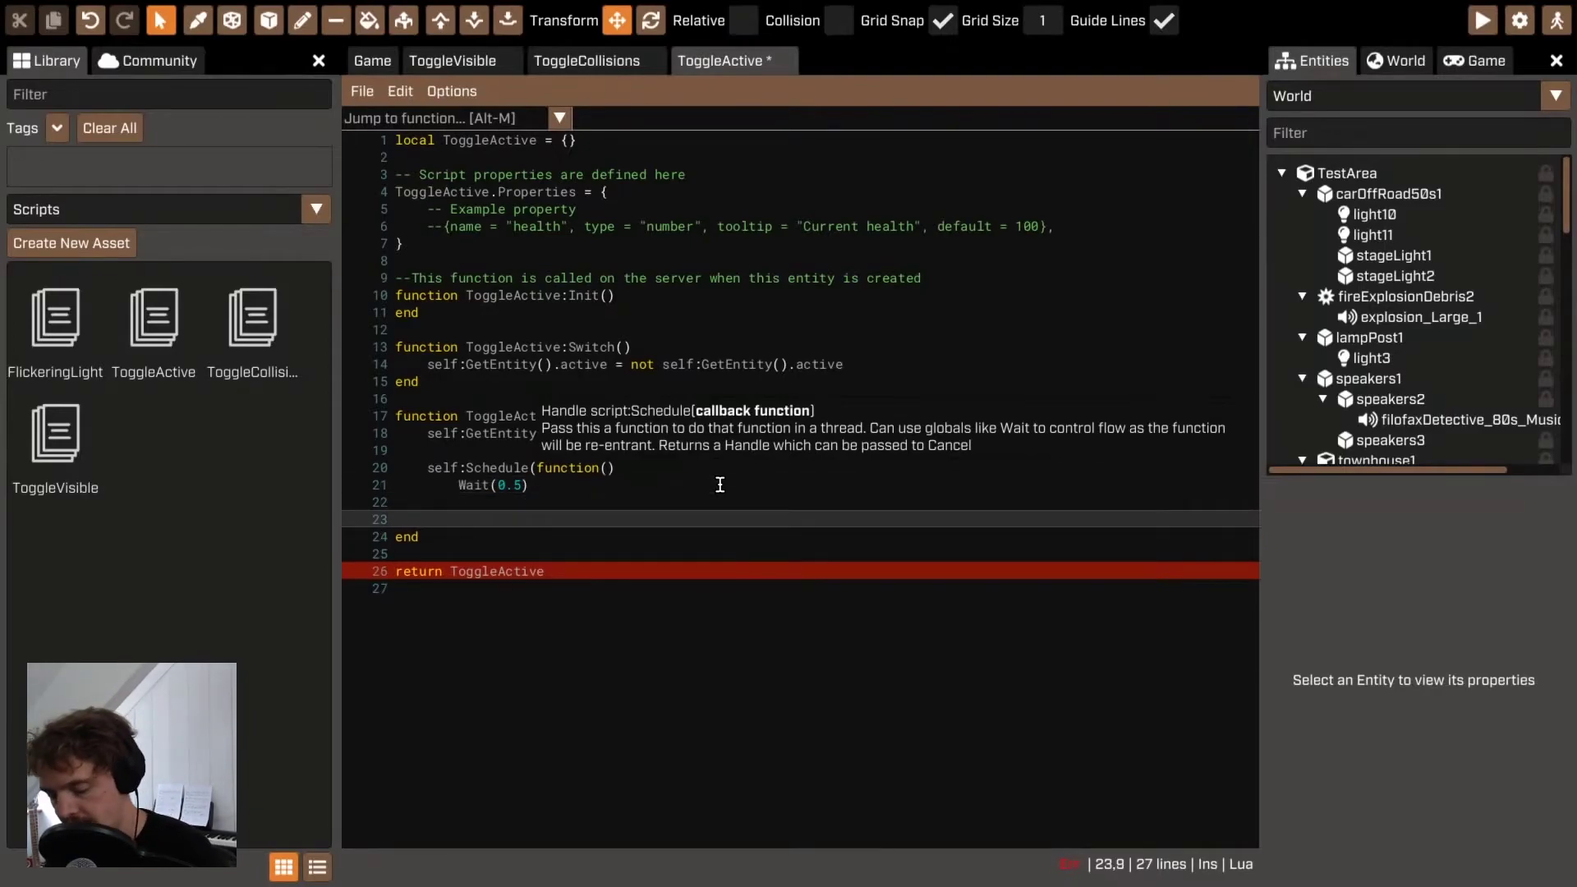
double_click(583, 468)
click(503, 517)
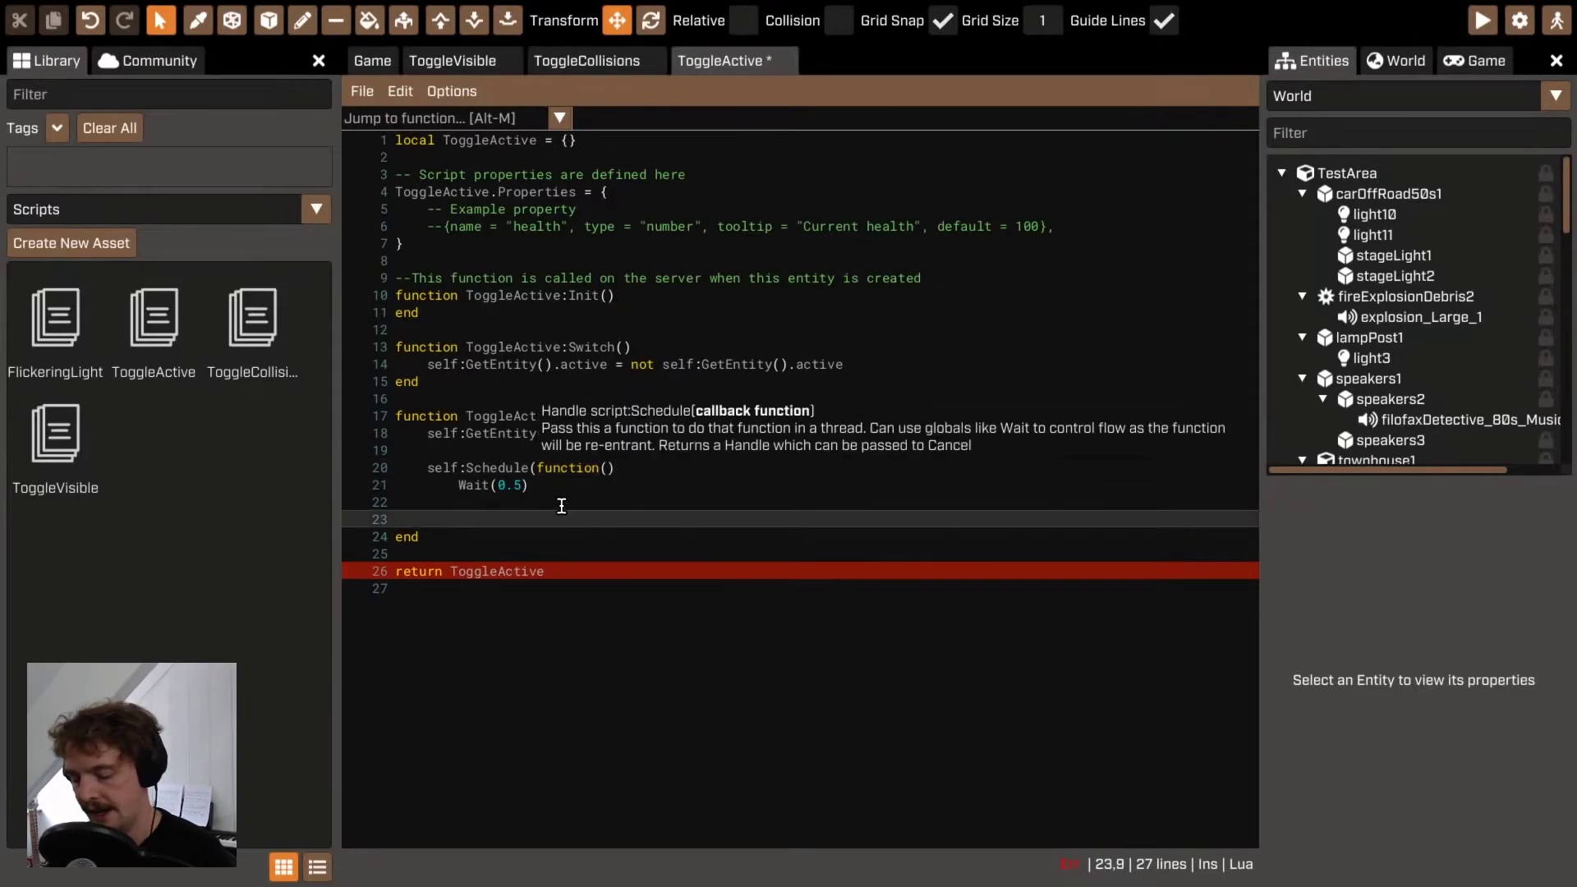
text(end))
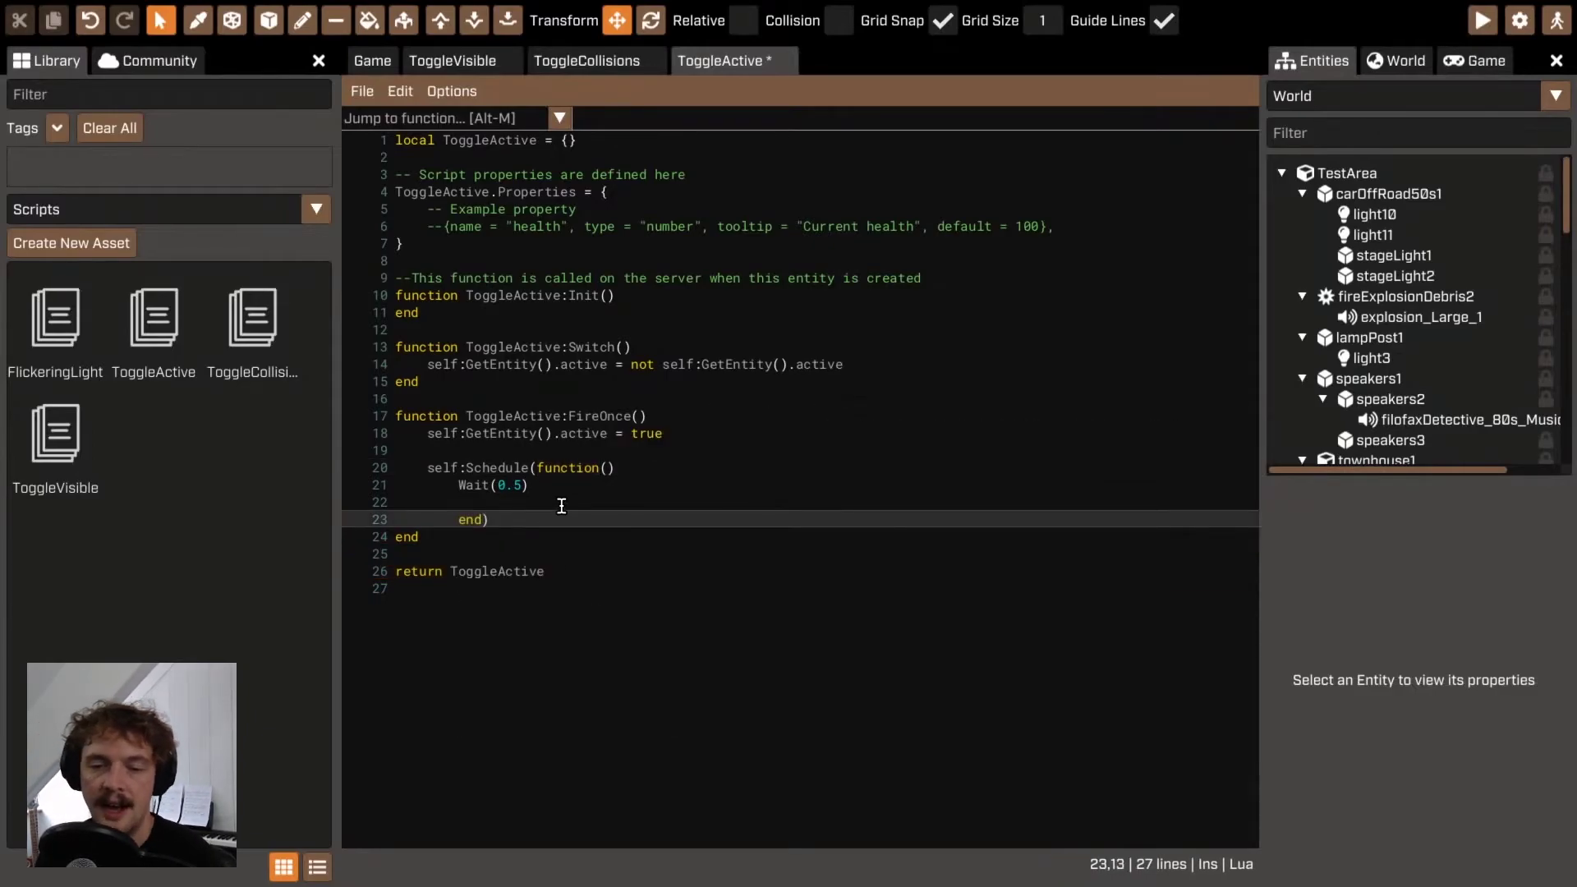
click(531, 468)
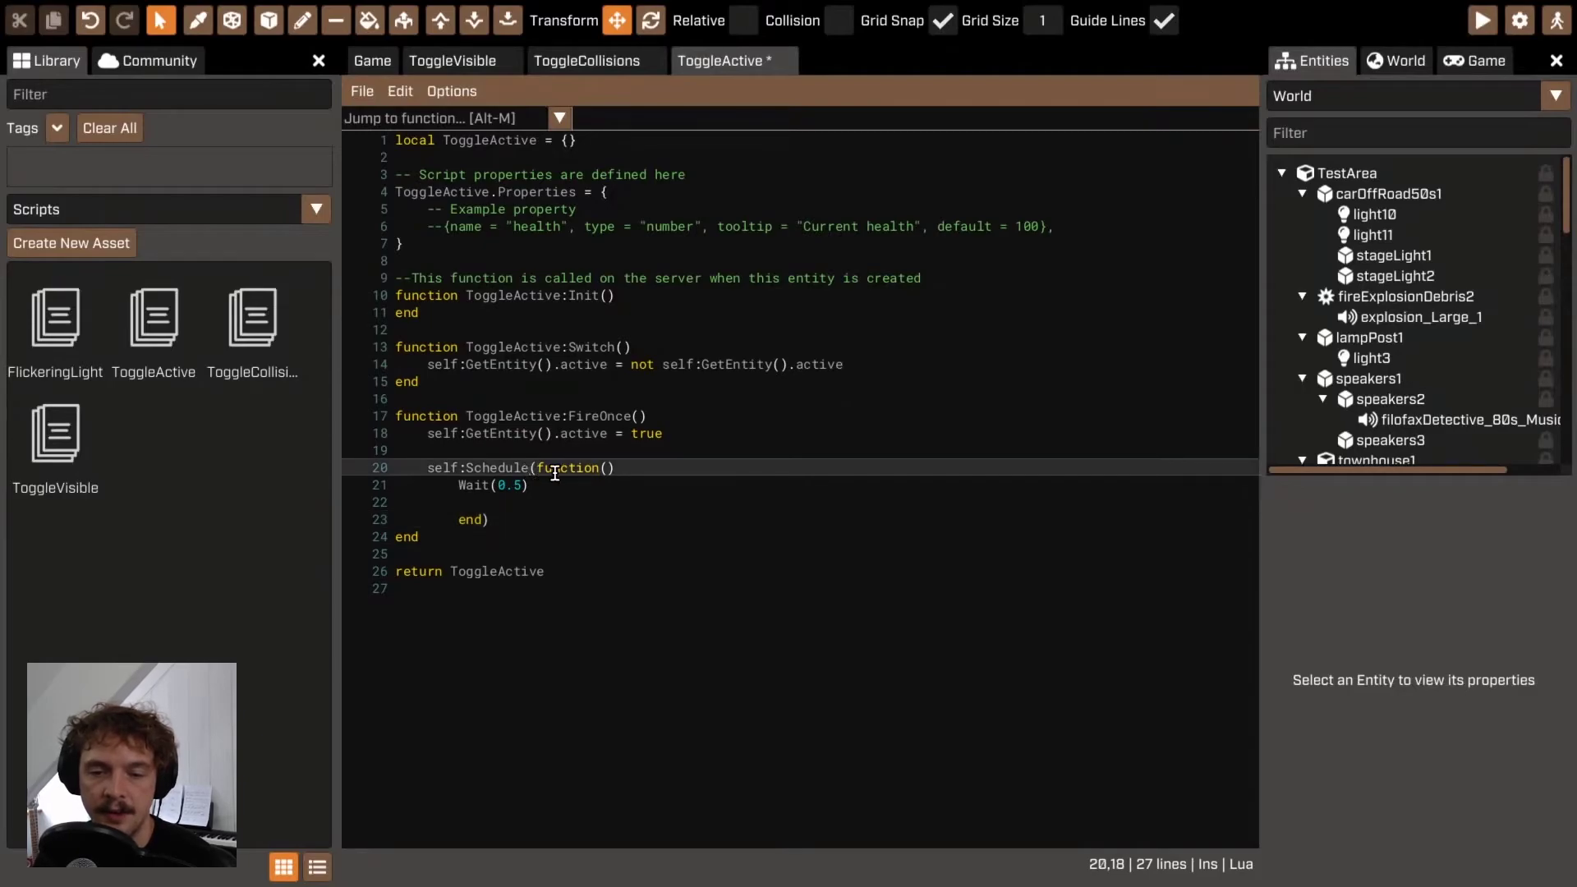
click(470, 524)
click(513, 522)
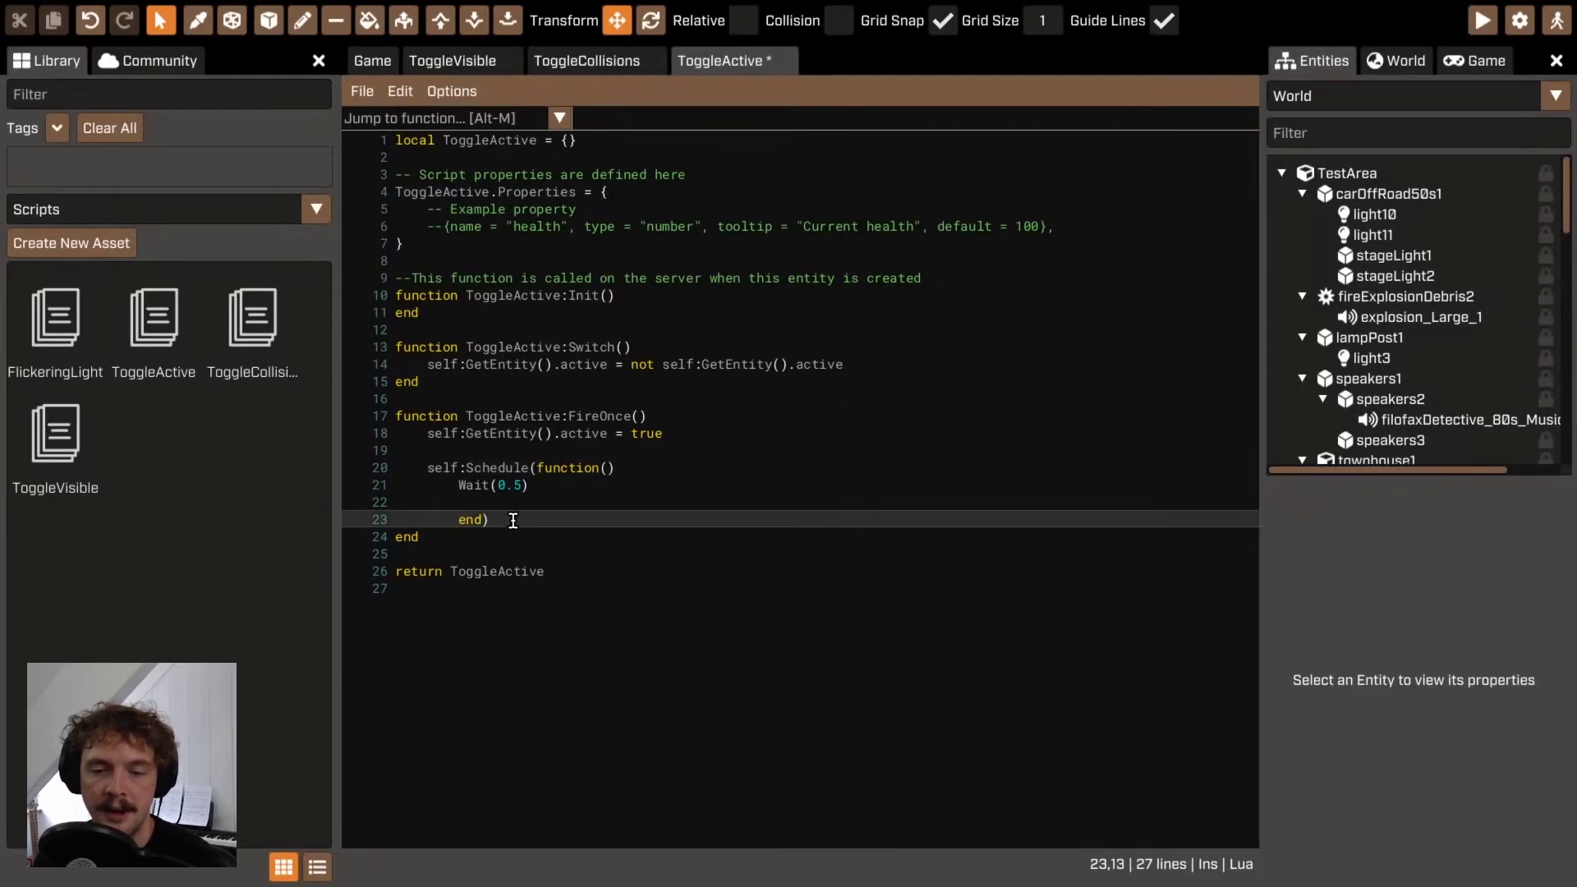
click(456, 520)
key(BackSpace)
click(587, 496)
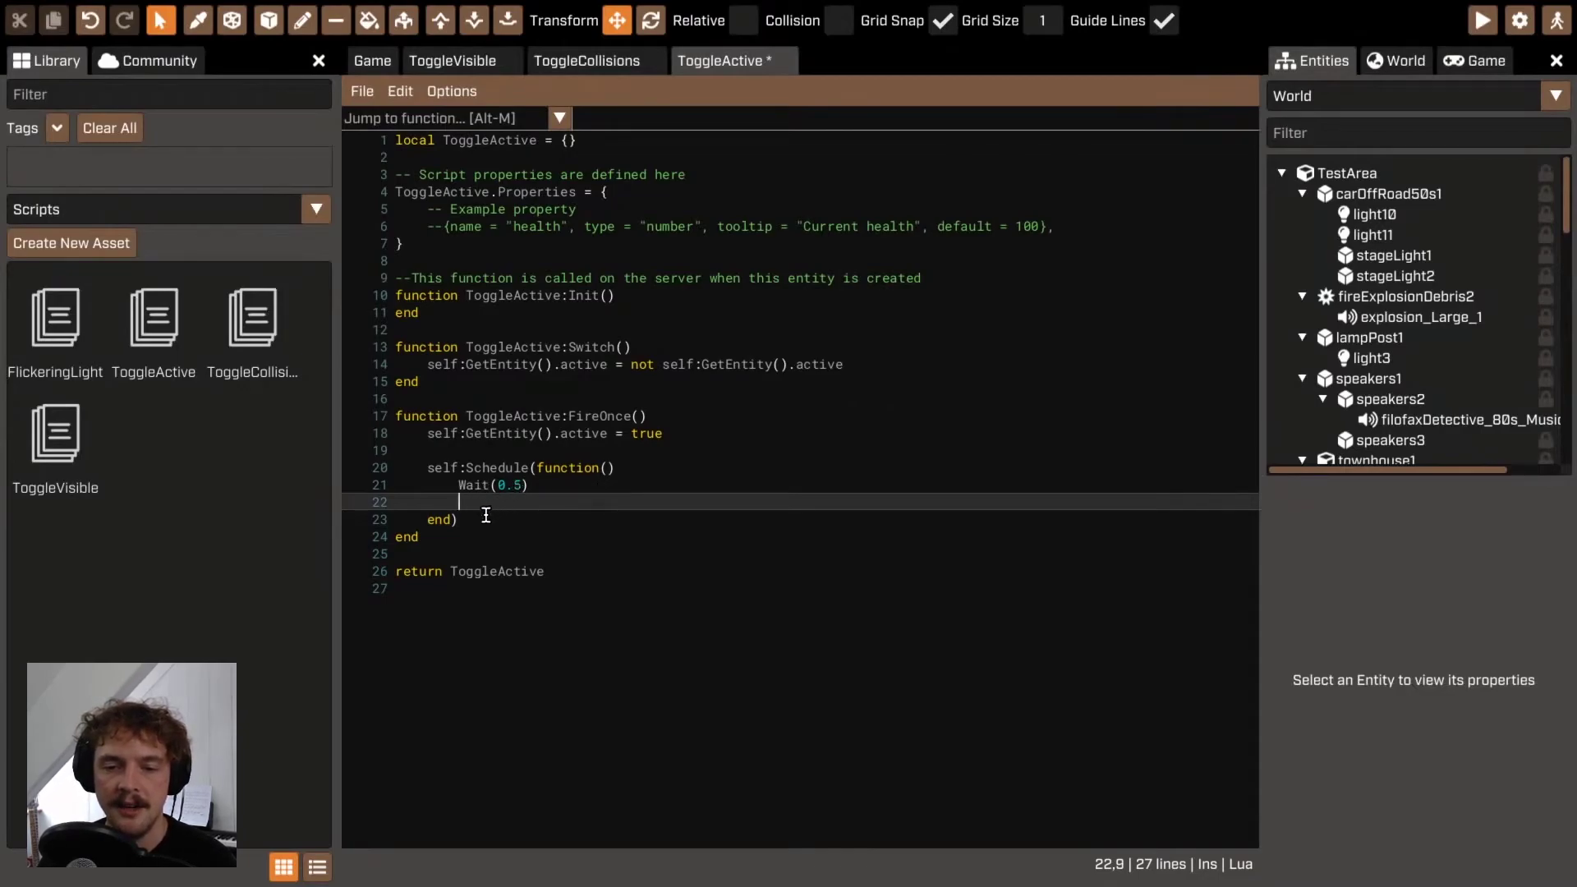
Step: Add self:GetEntity().active = false after the half-second wait
drag(537, 468, 496, 514)
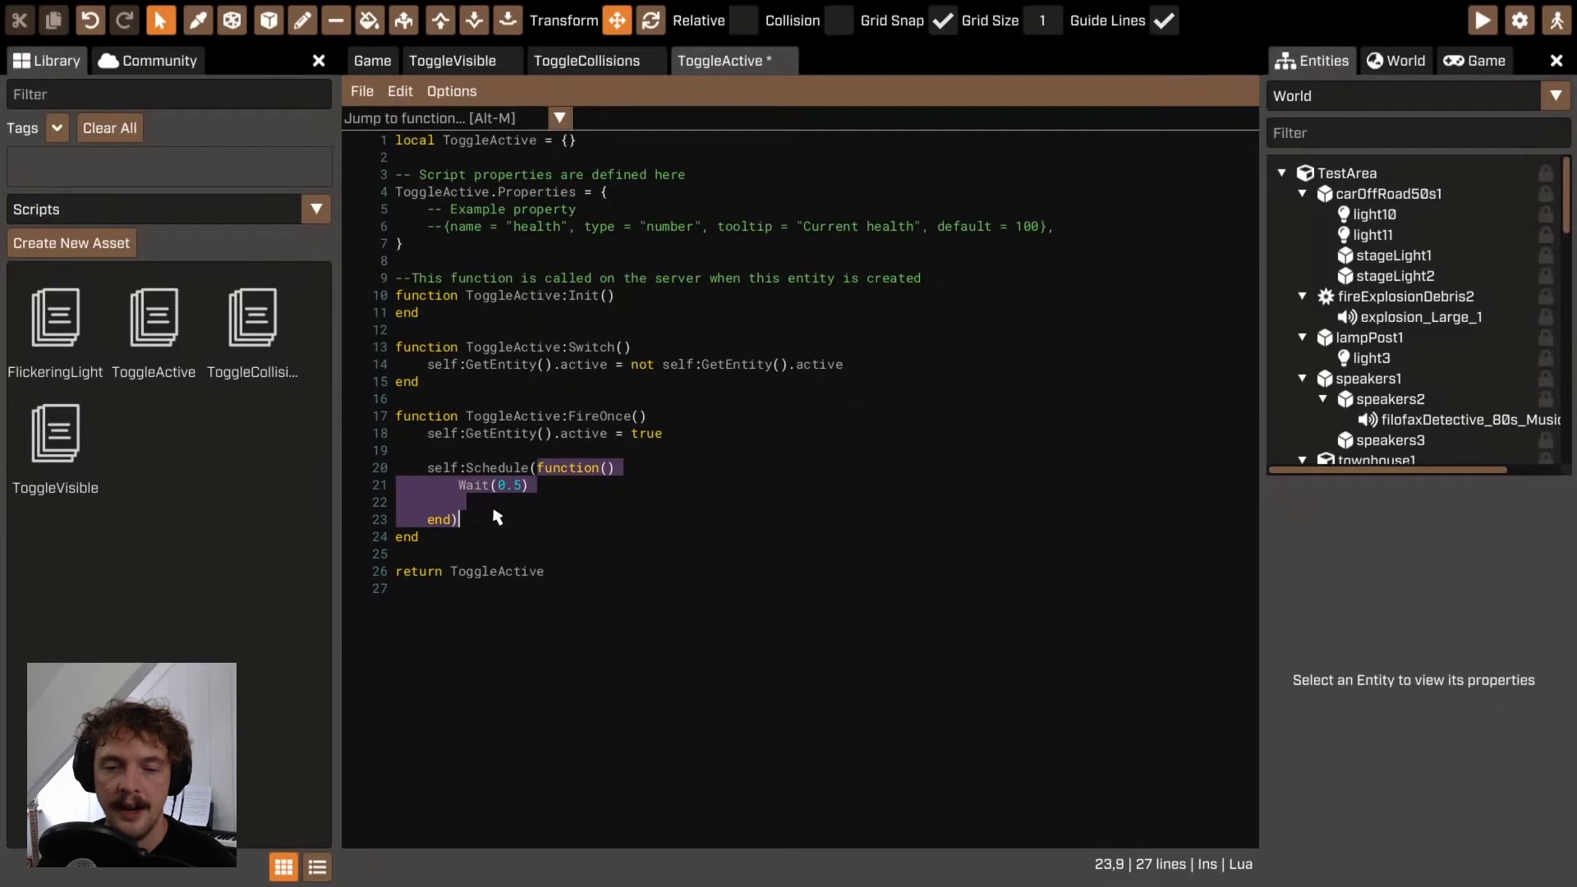
click(495, 504)
text(self)
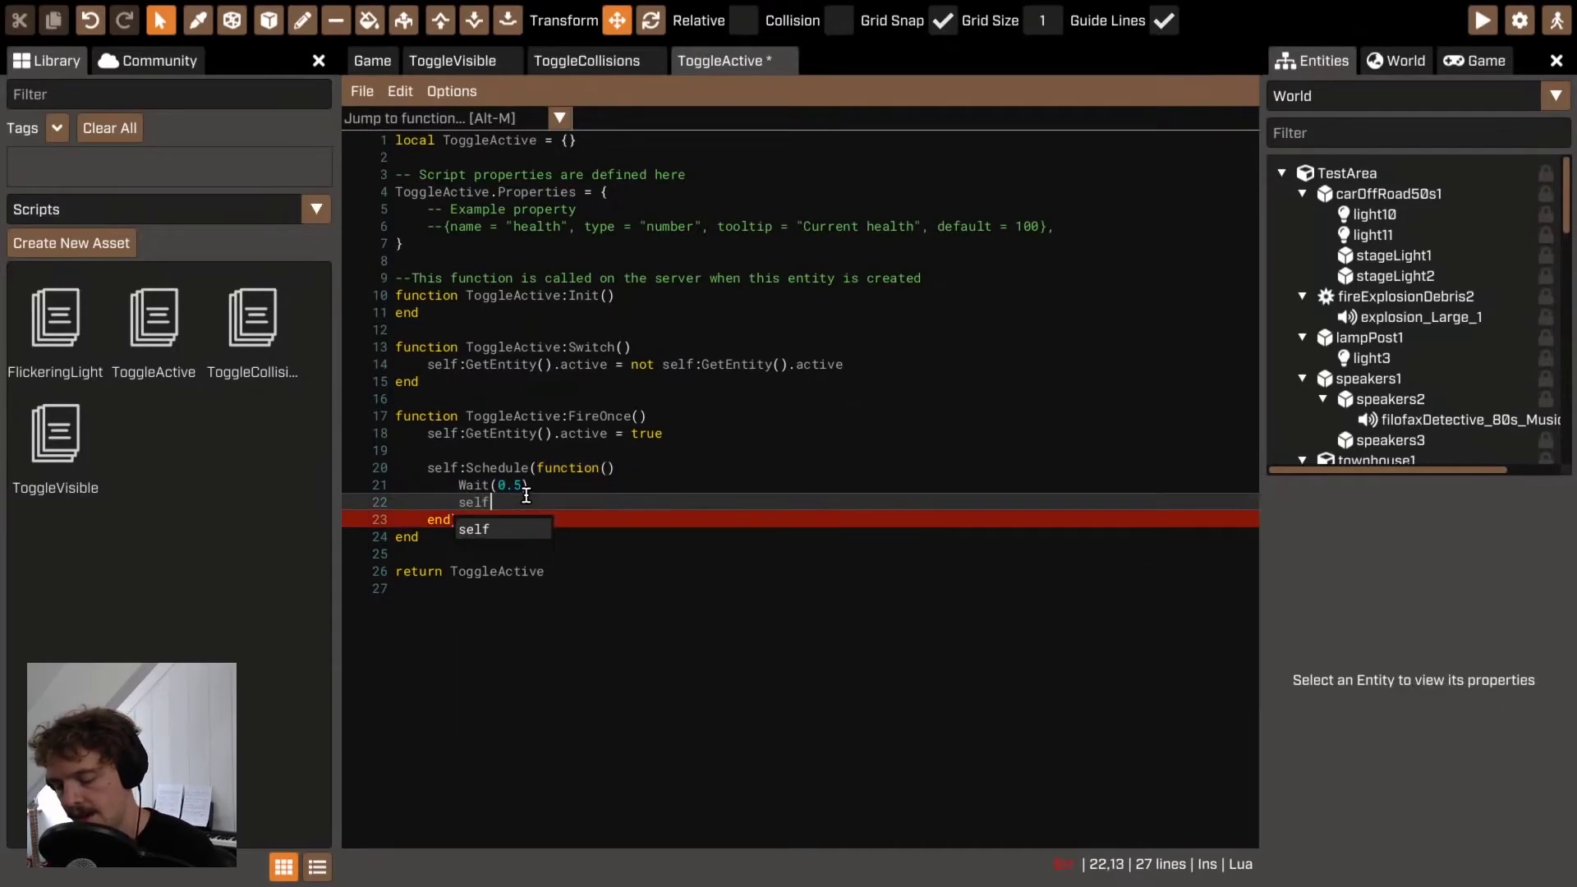
text(:GetEntity)
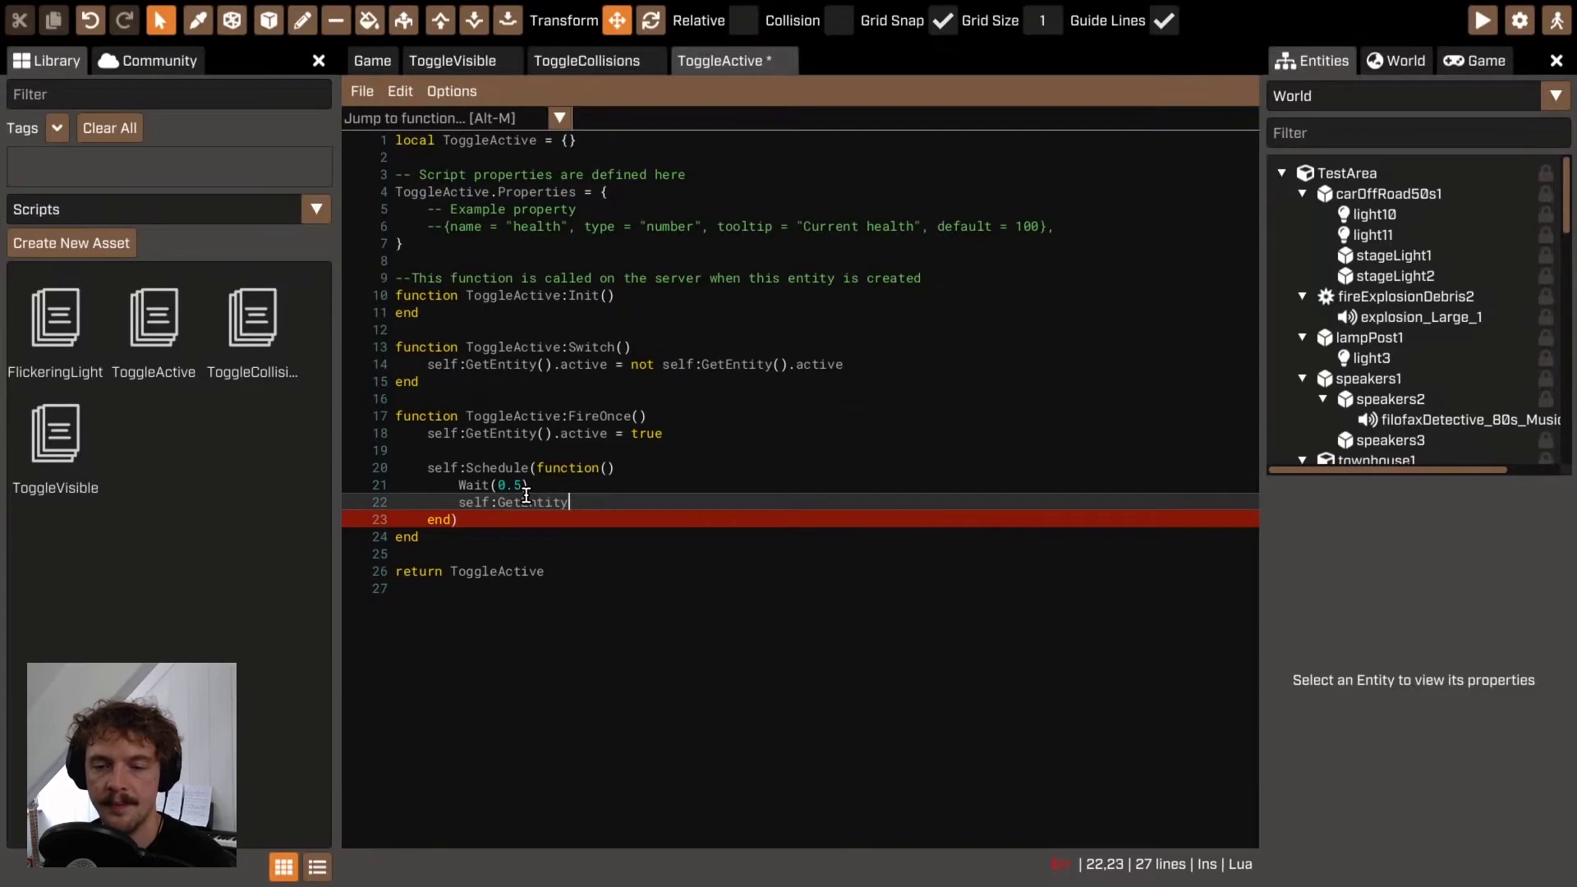
text(().)
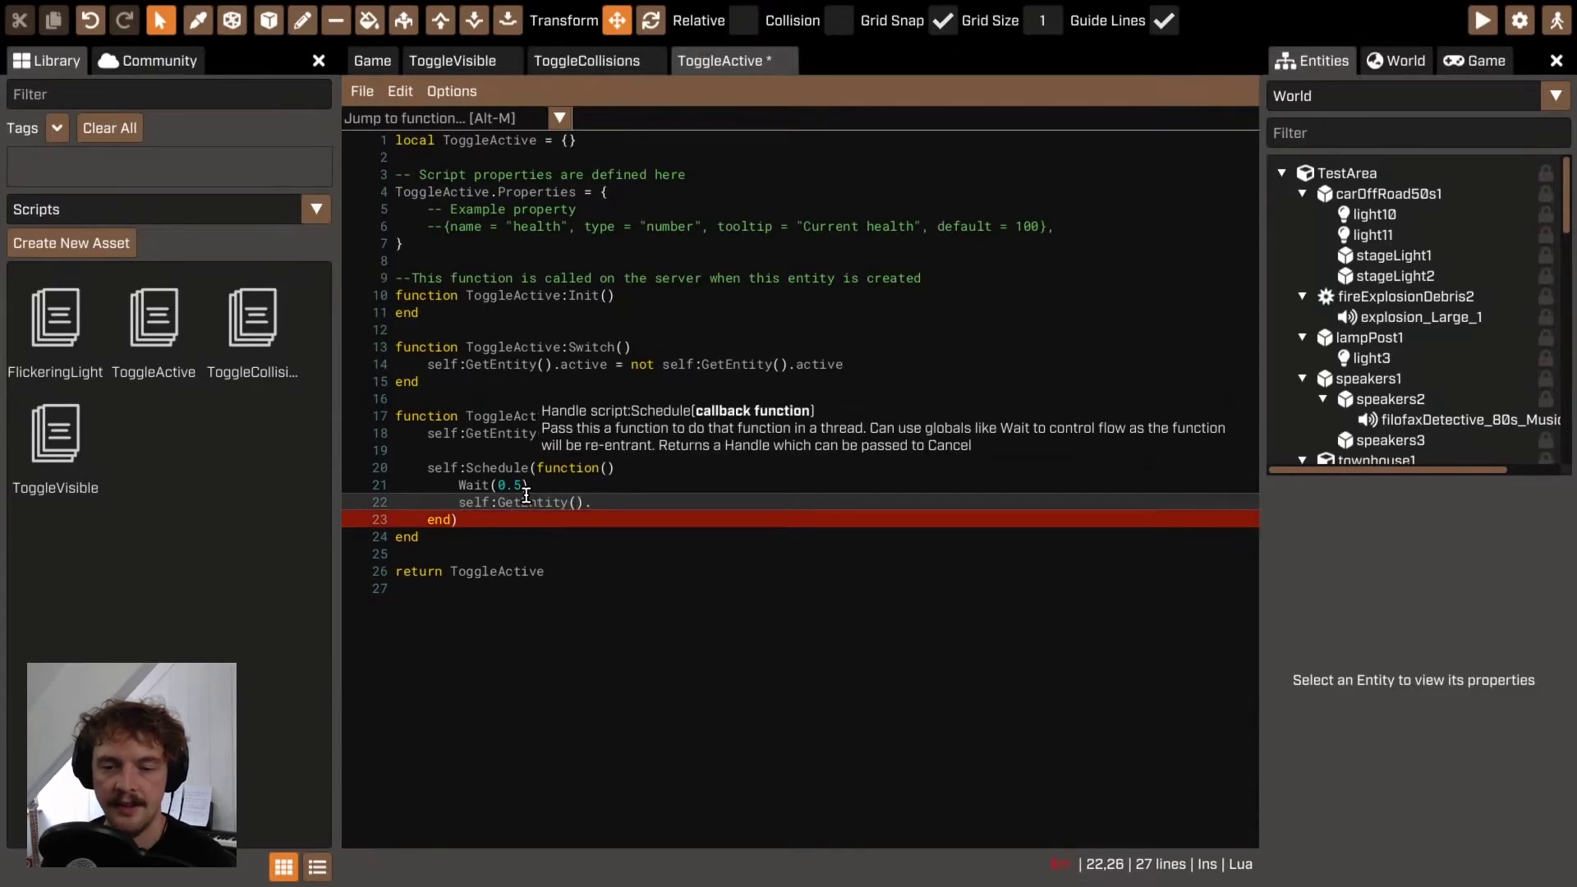
text(active = false)
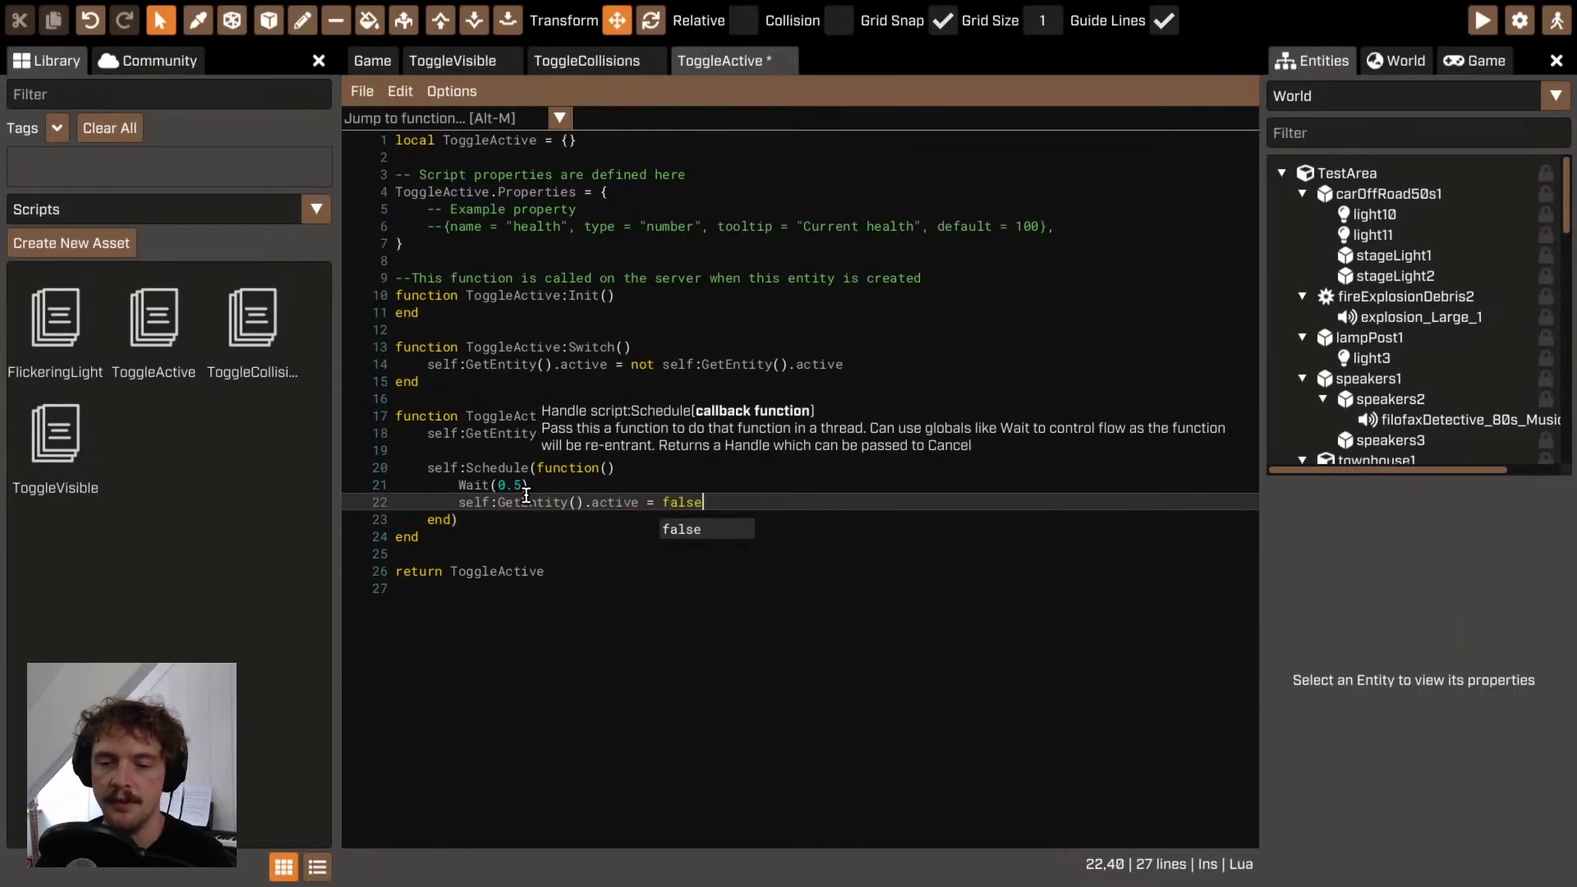
click(553, 552)
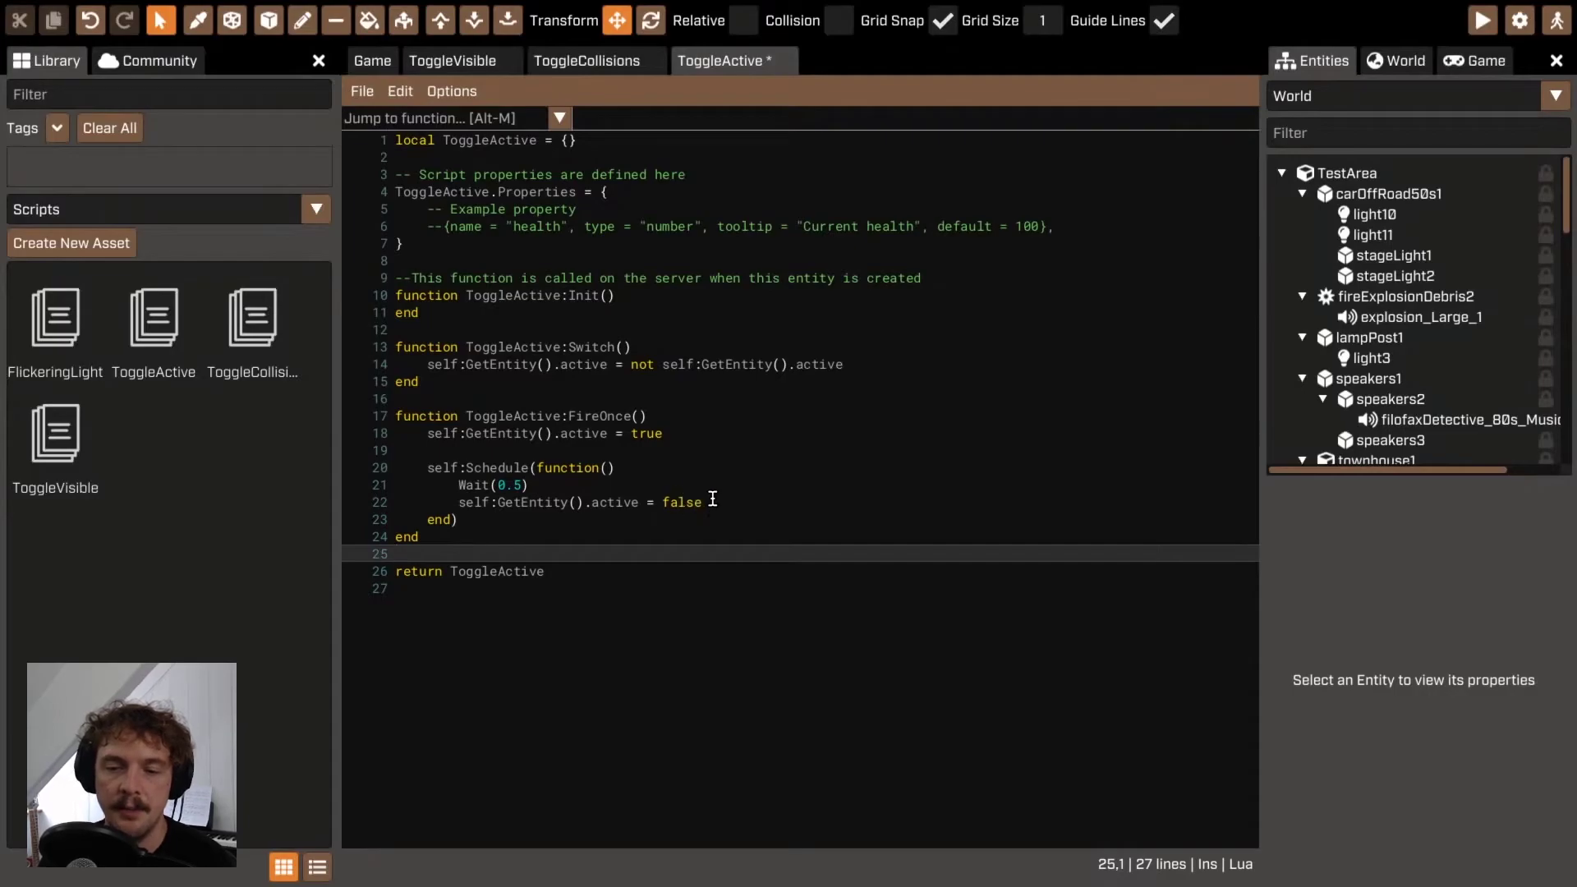
click(529, 502)
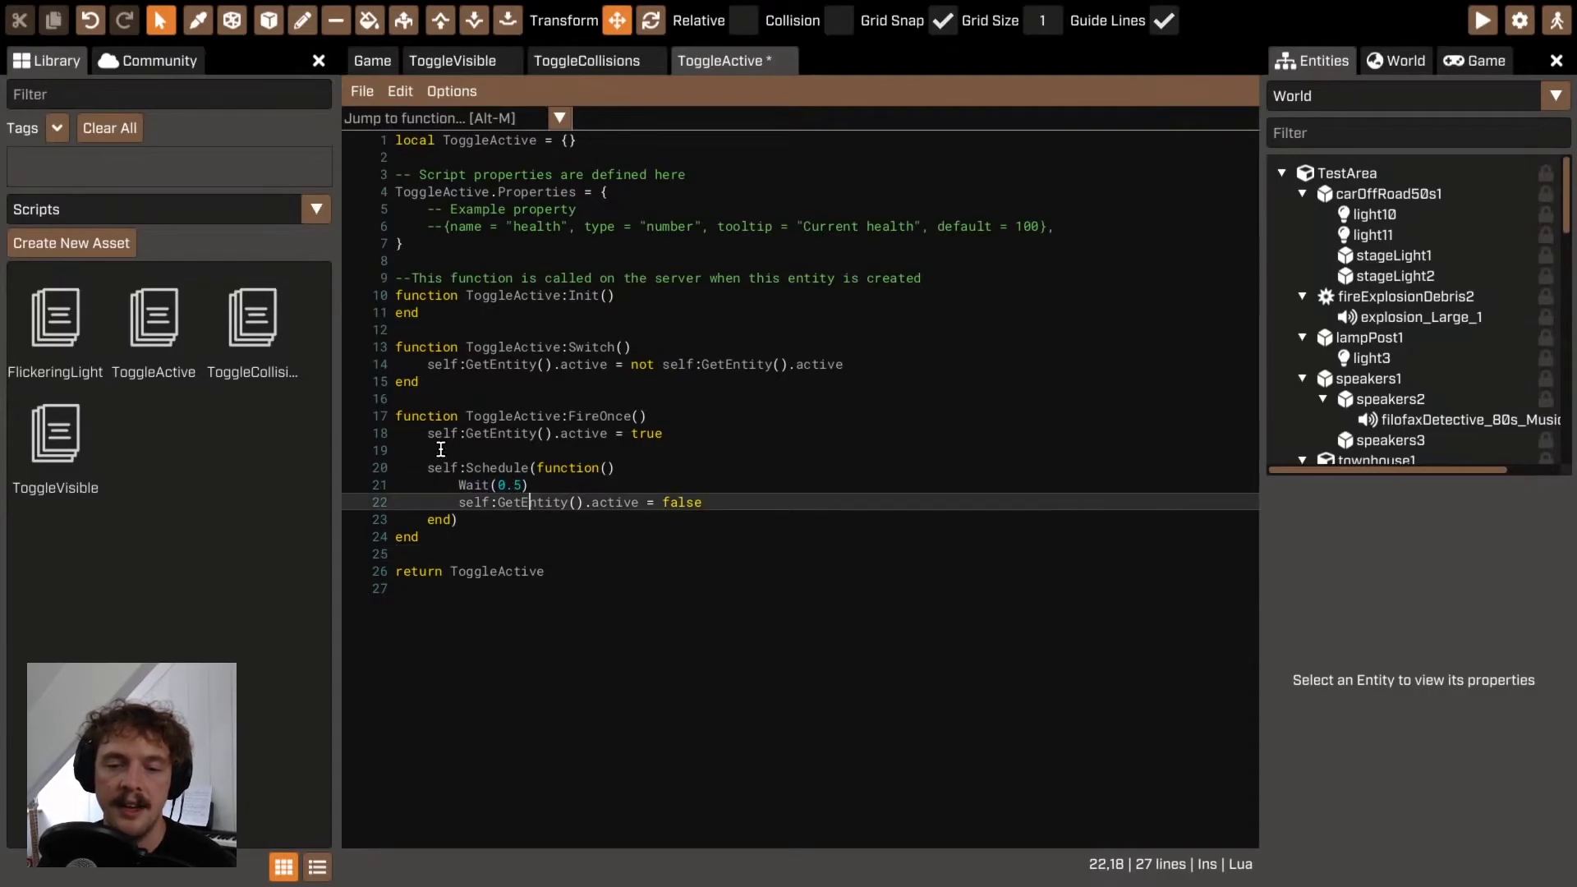
Step: Review FireOnce's activate, Schedule, wait and deactivate lines
drag(426, 432, 751, 425)
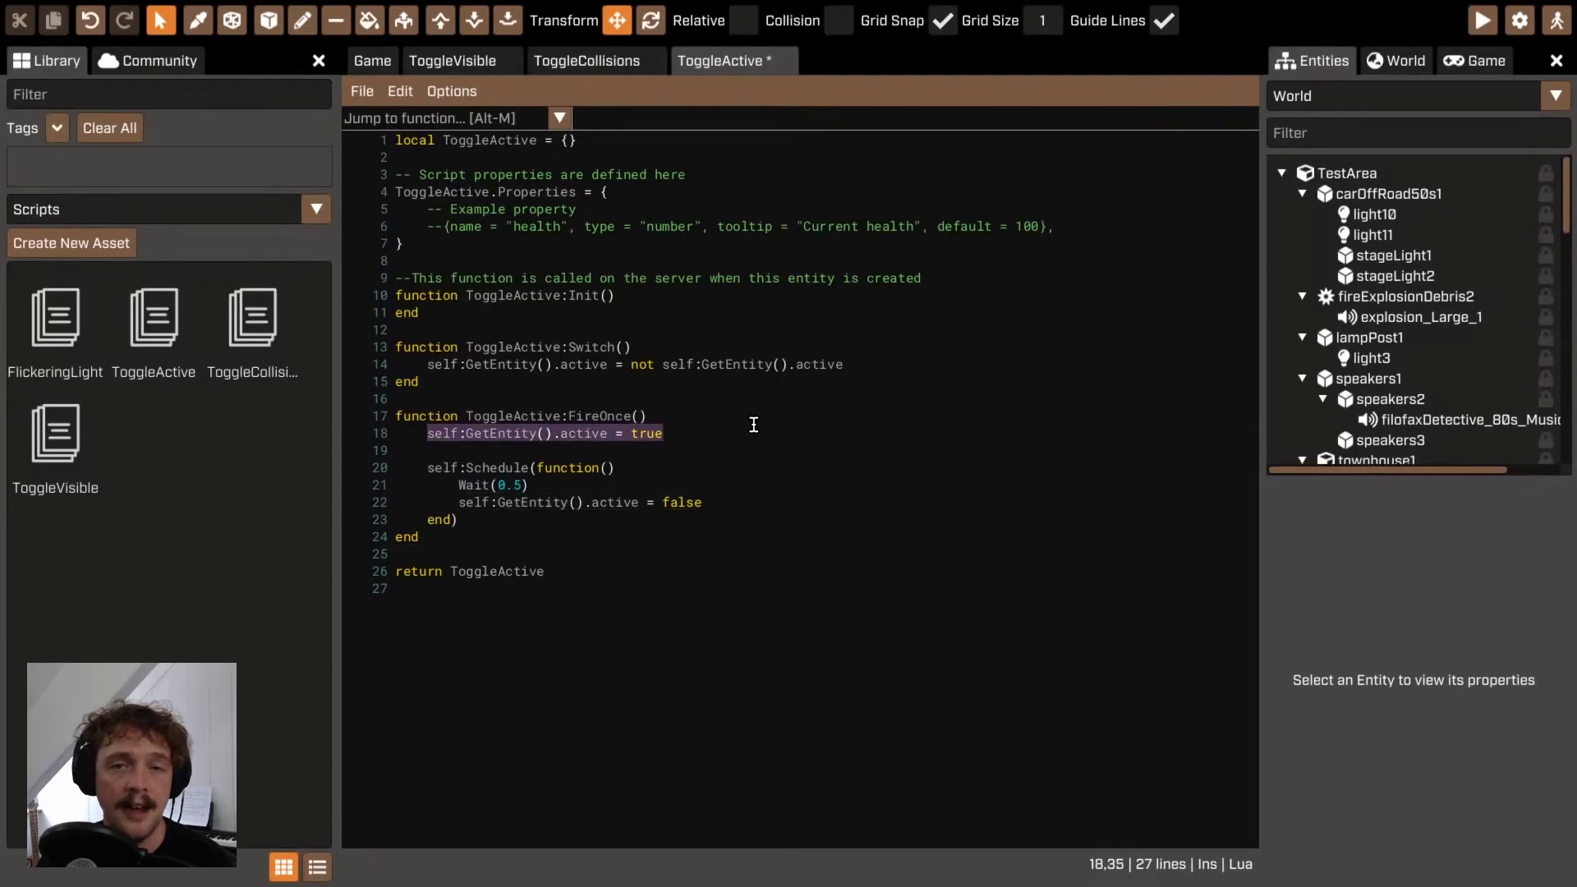
click(460, 470)
drag(427, 468, 618, 471)
click(433, 466)
drag(434, 467, 621, 465)
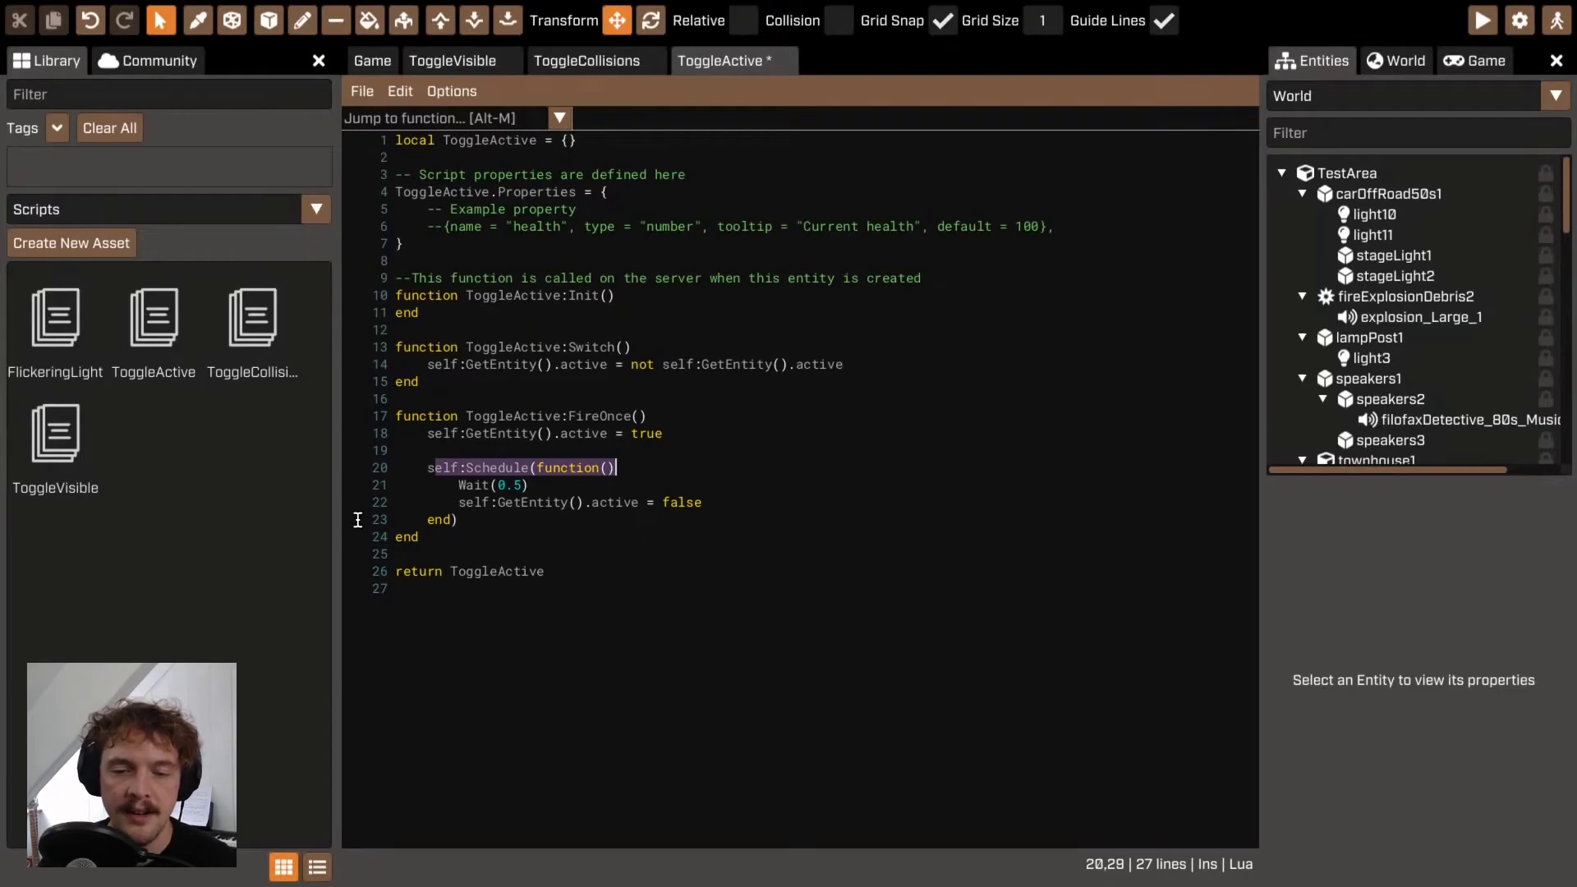
drag(458, 483, 725, 504)
click(560, 521)
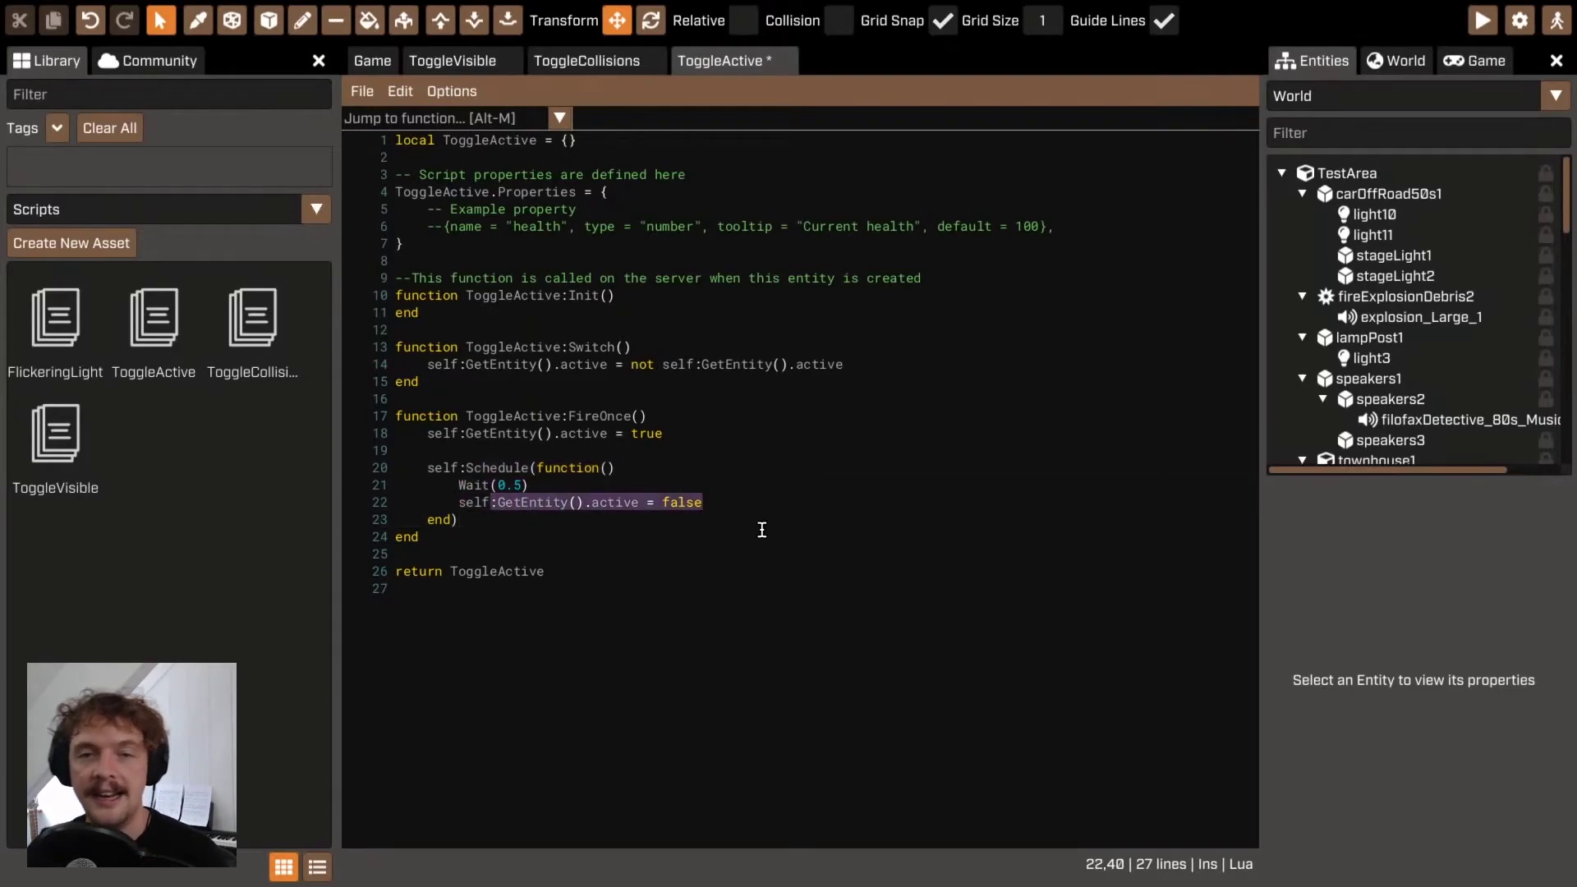
click(788, 537)
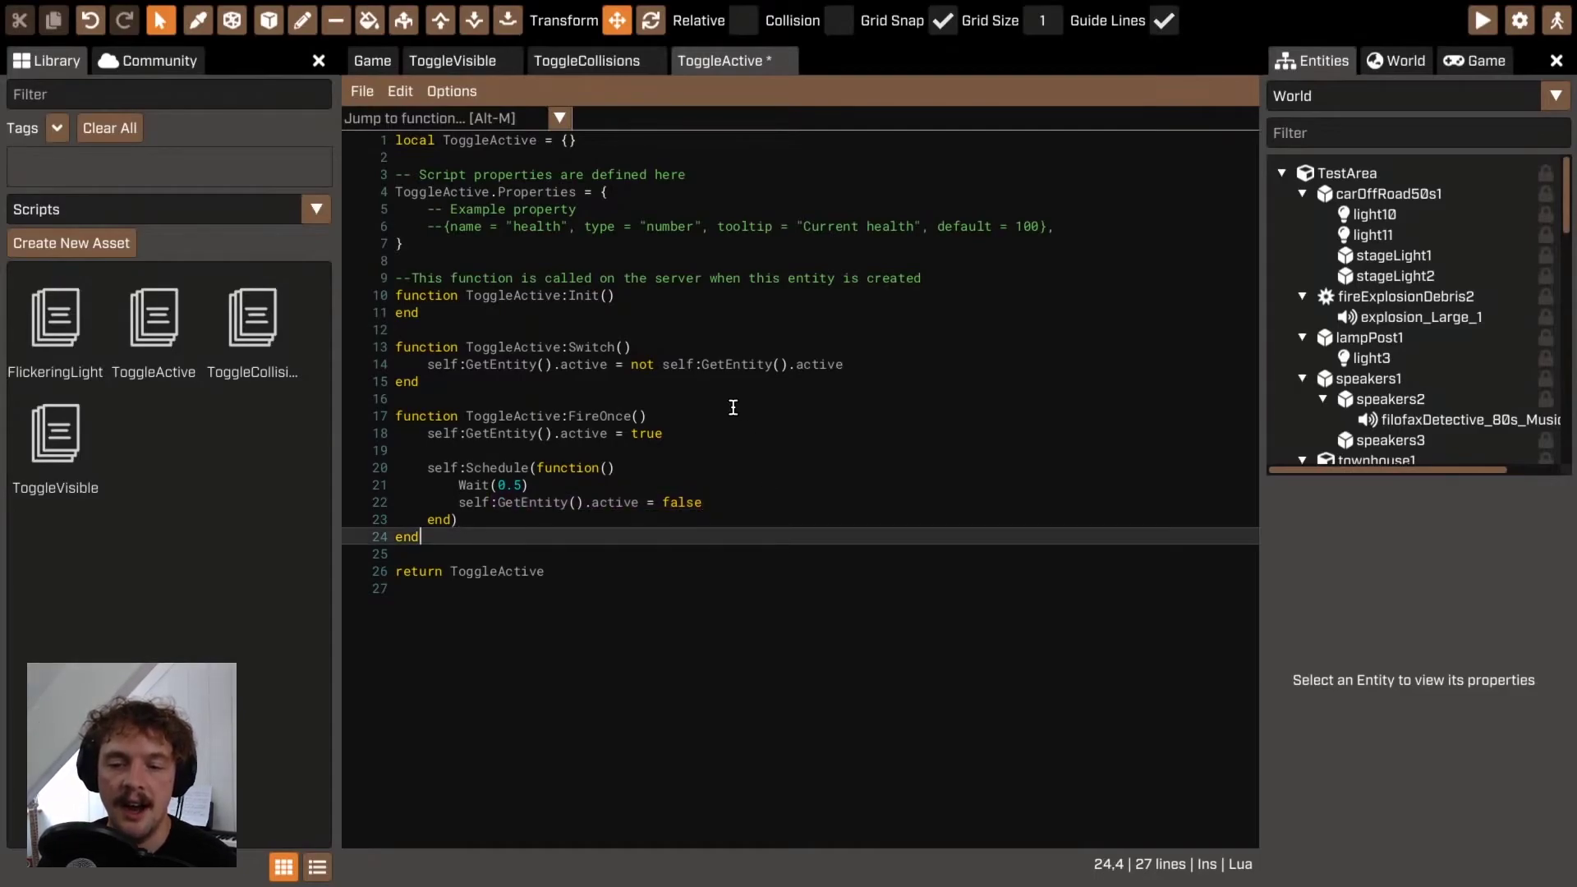
double_click(584, 415)
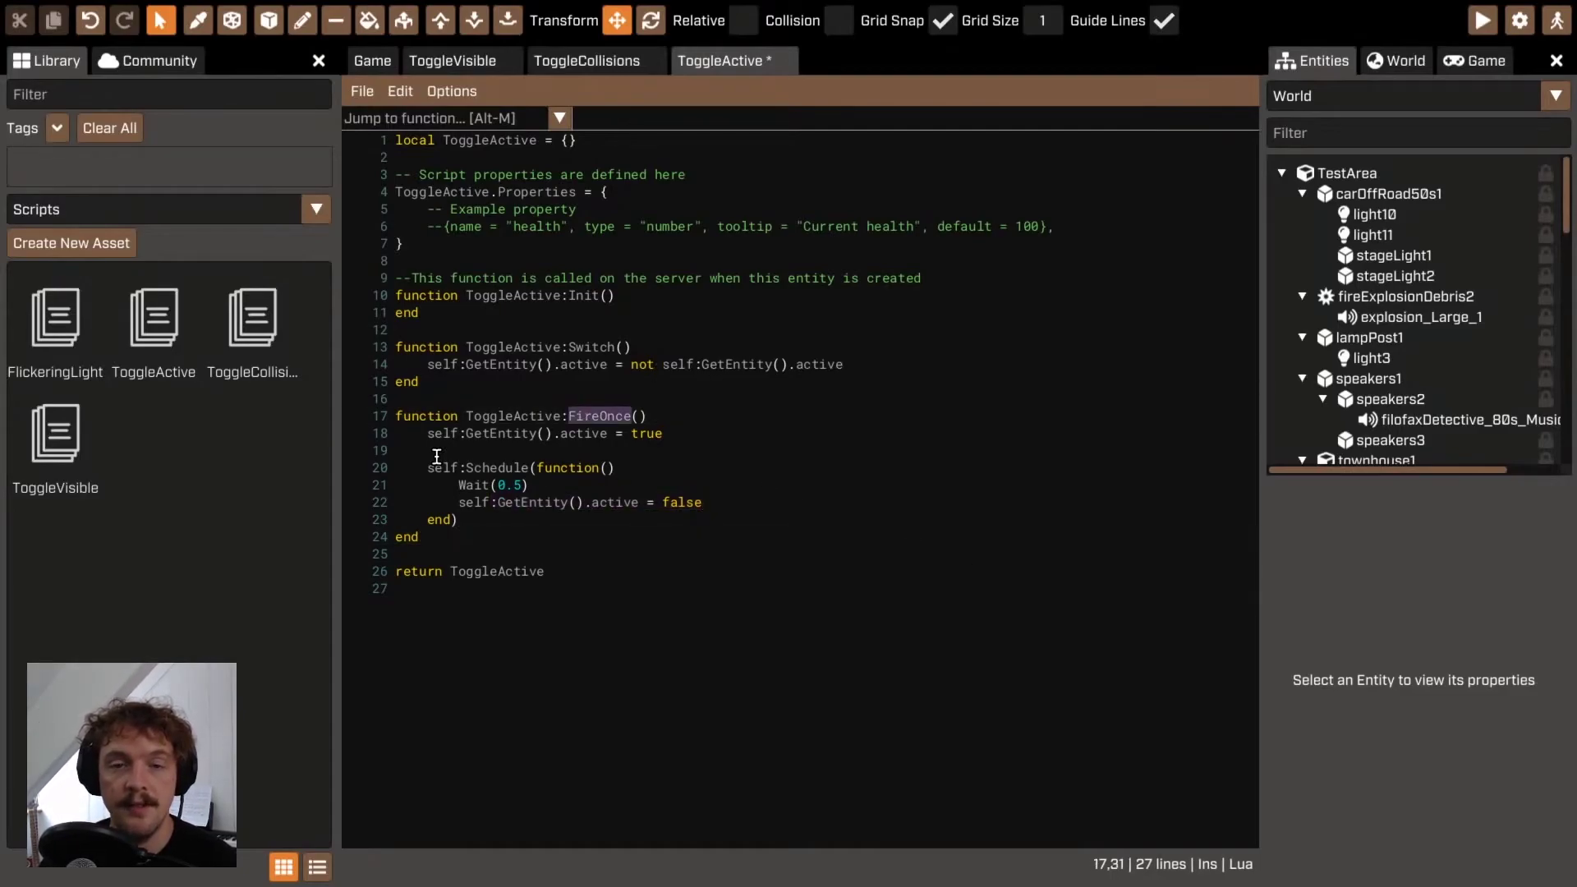
drag(426, 433, 817, 429)
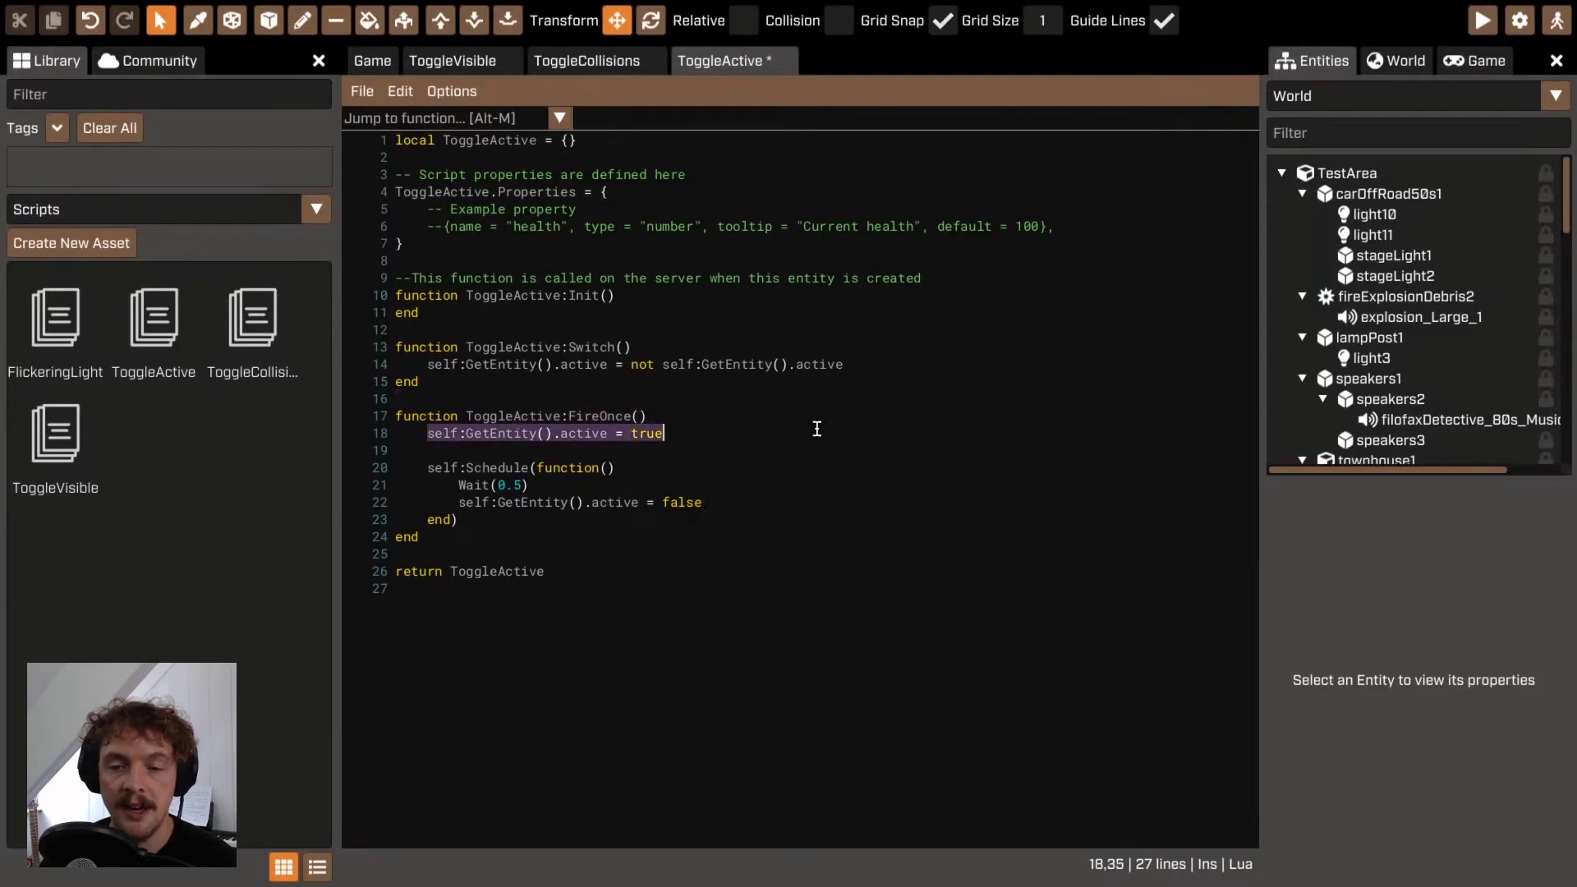
Step: Save the ToggleActive script and go back to the 3D game view
key(ctrl+s)
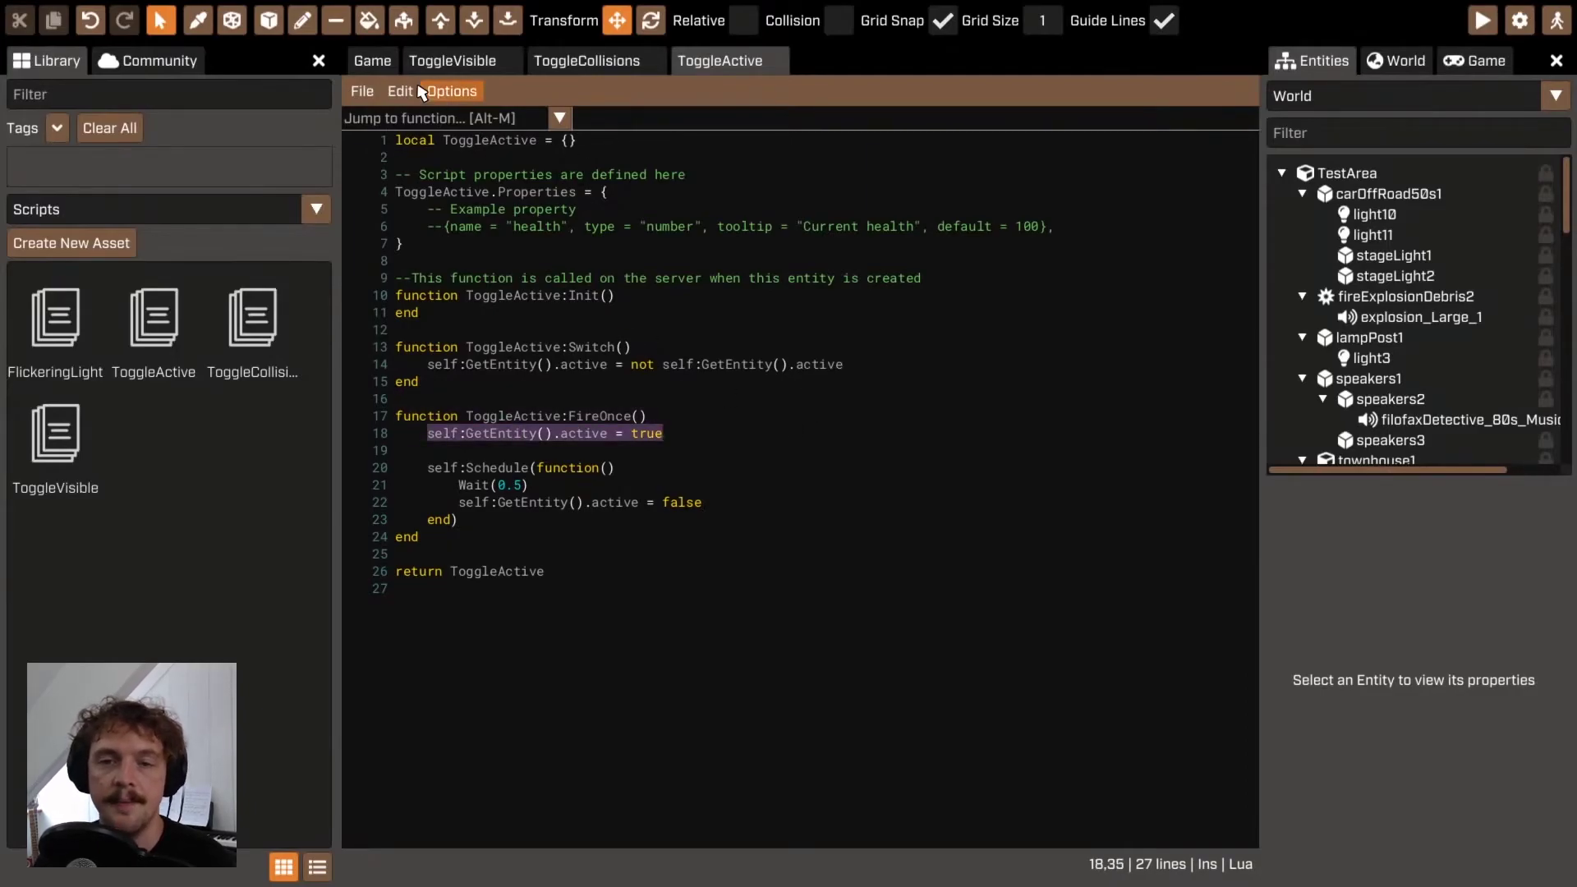
click(363, 64)
mouse_move(998, 486)
right_down()
mouse_move(800, 461)
mouse_move(998, 486)
right_up()
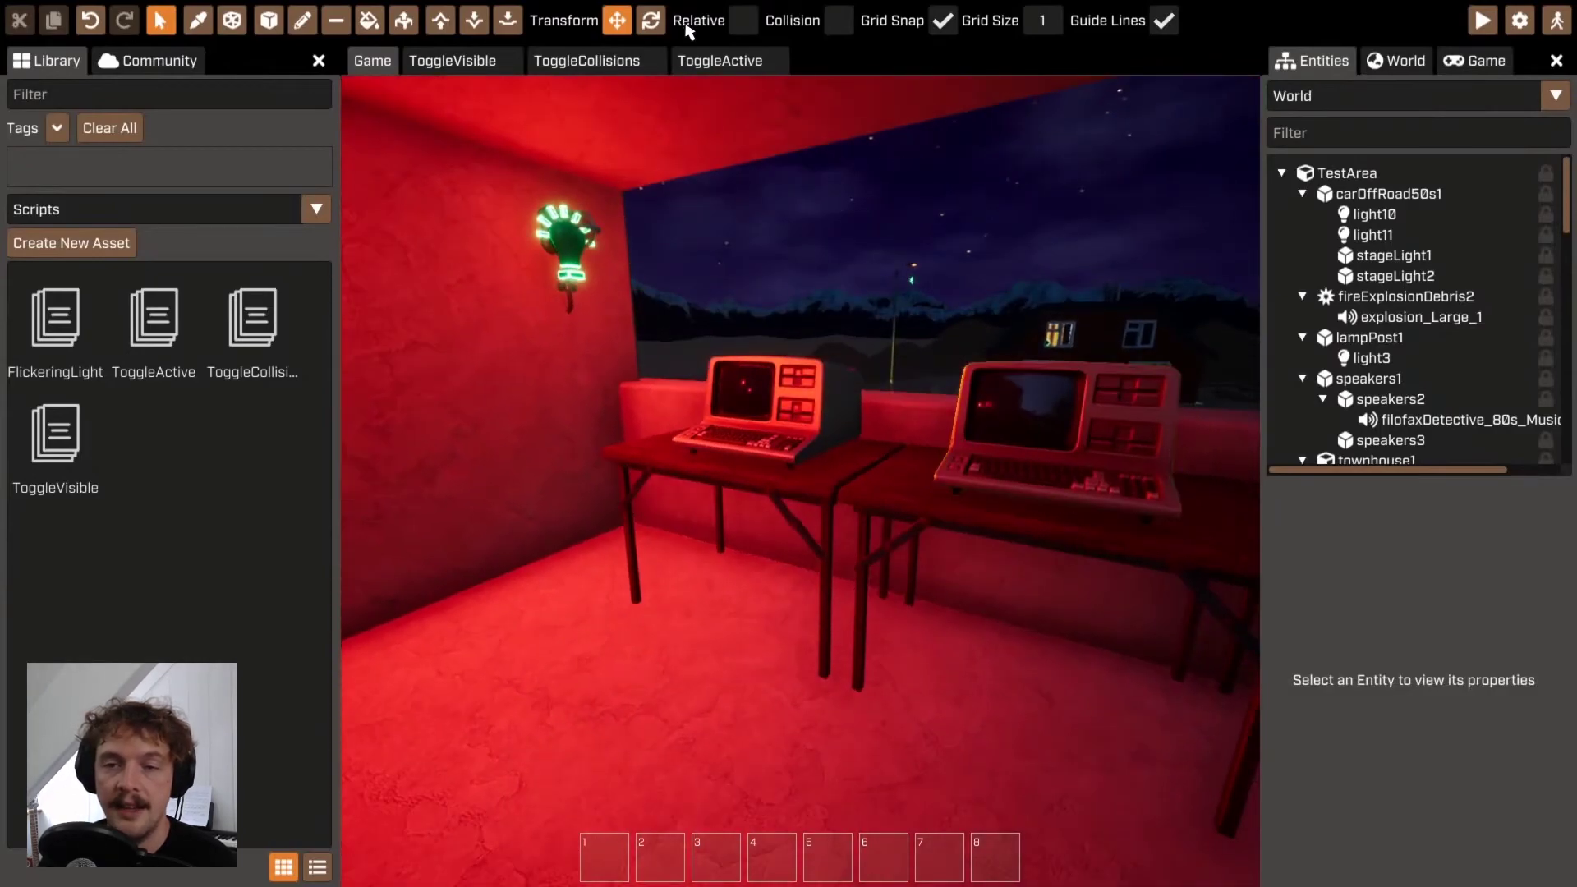
Step: On retroHomeComputer1, make the prisonBreak_LightSwitch1 interaction call FireOnce instead of Switch
click(786, 389)
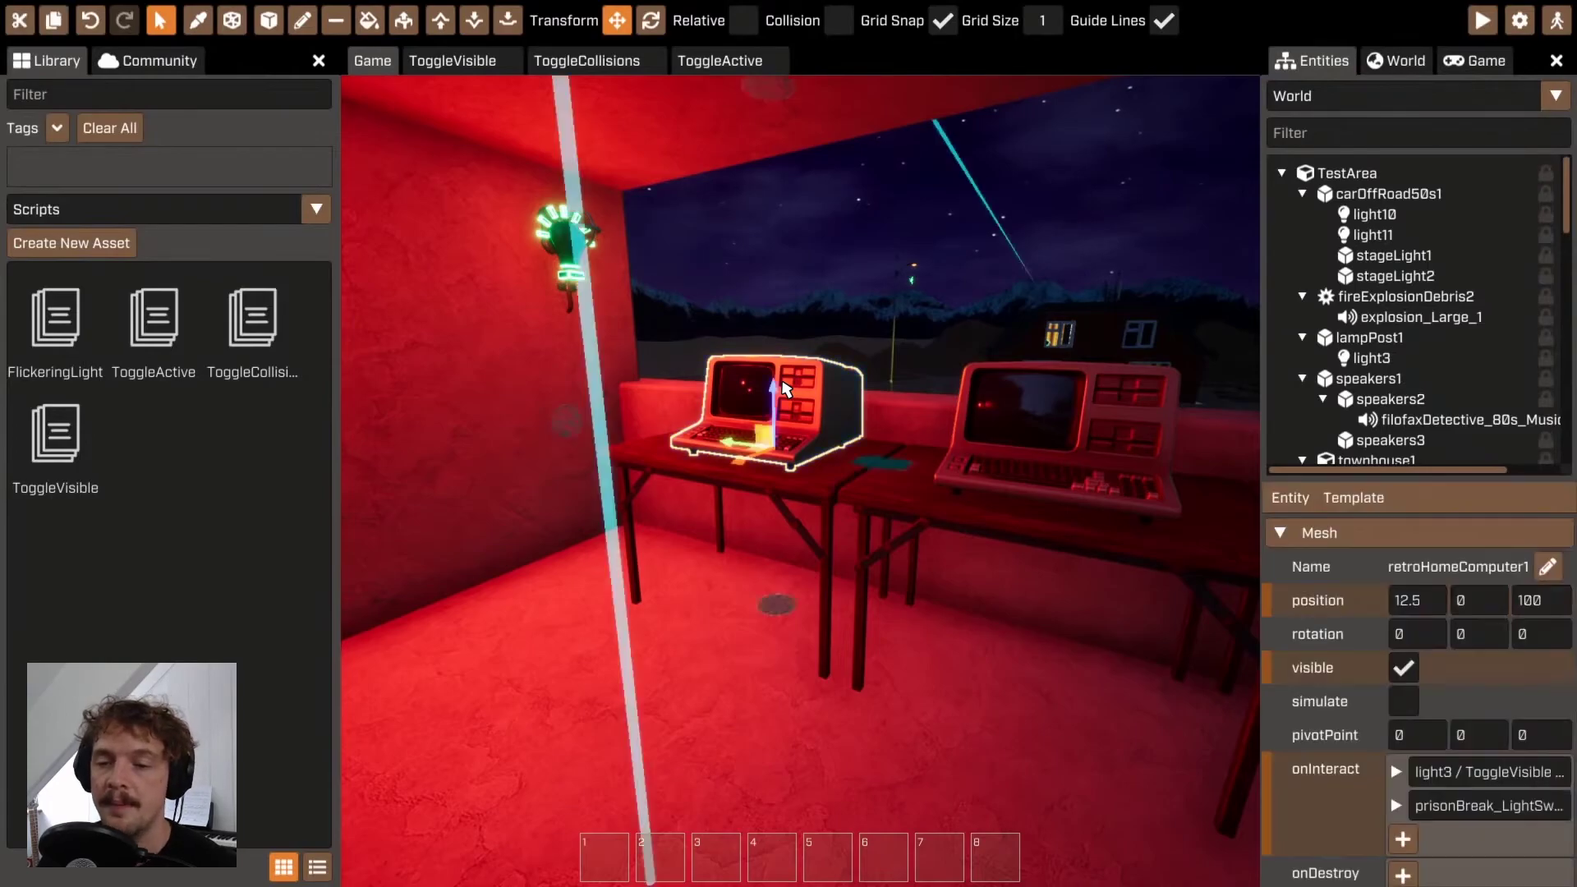
scroll(1378, 686, down, 3)
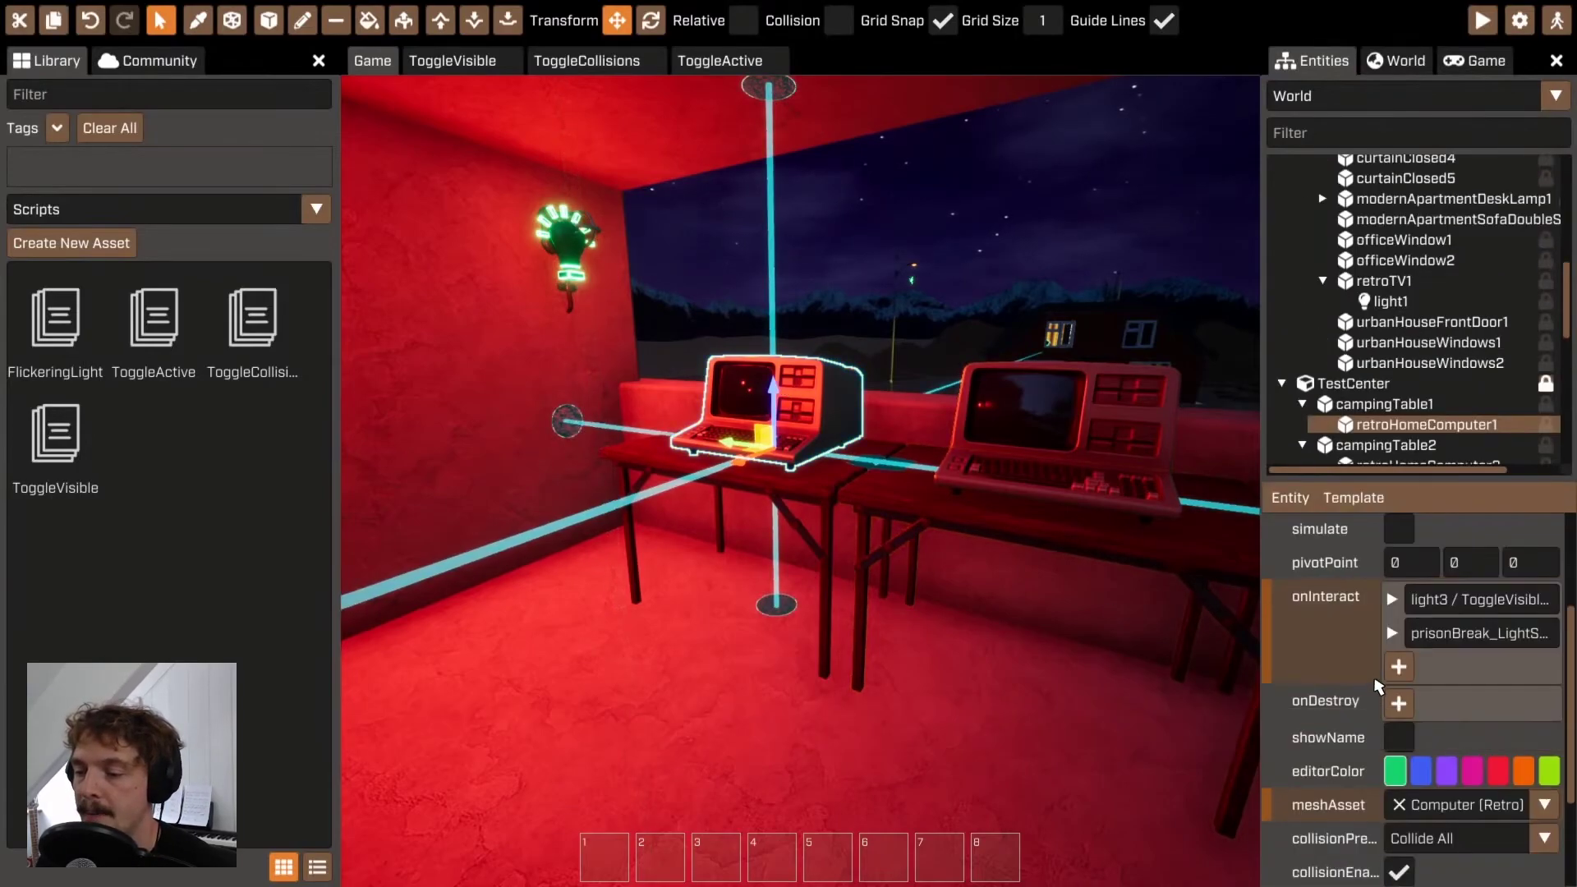
click(1392, 633)
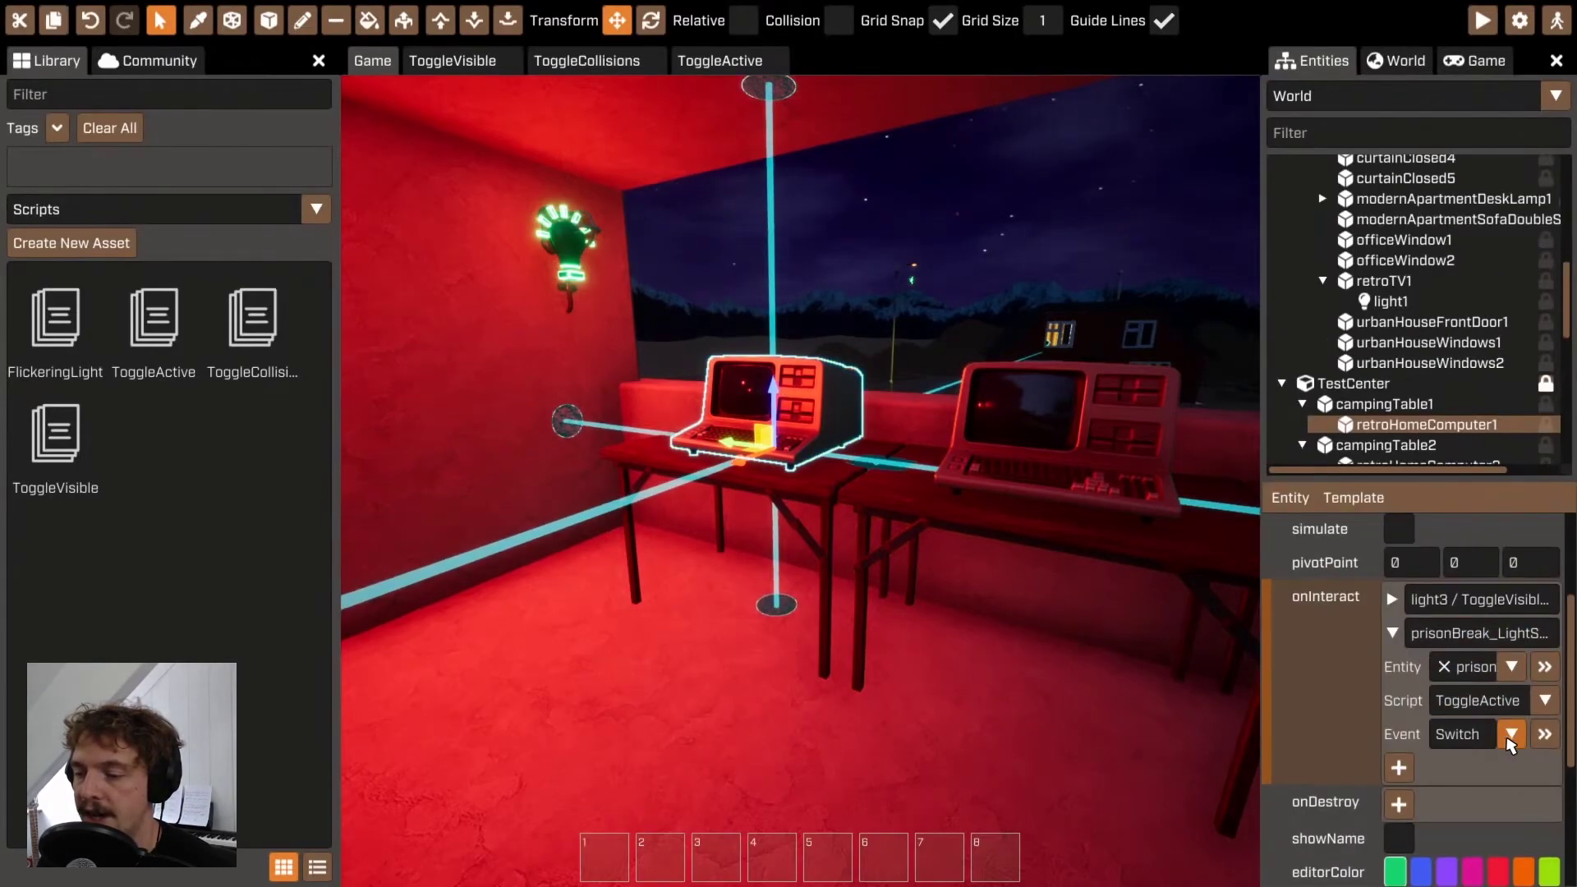
click(1511, 734)
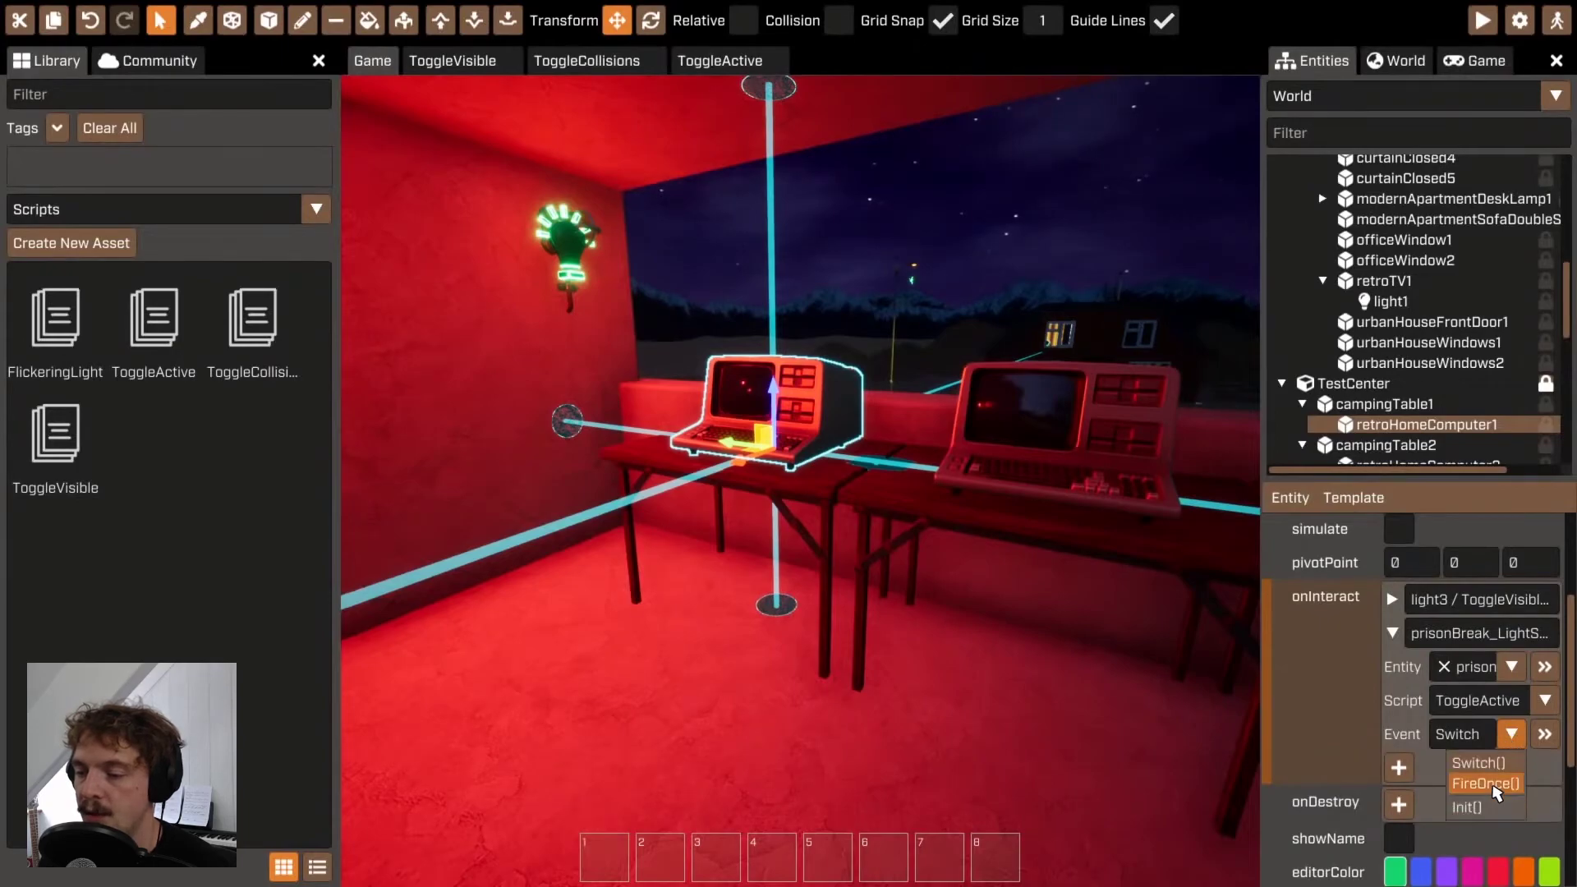
click(1483, 783)
click(716, 66)
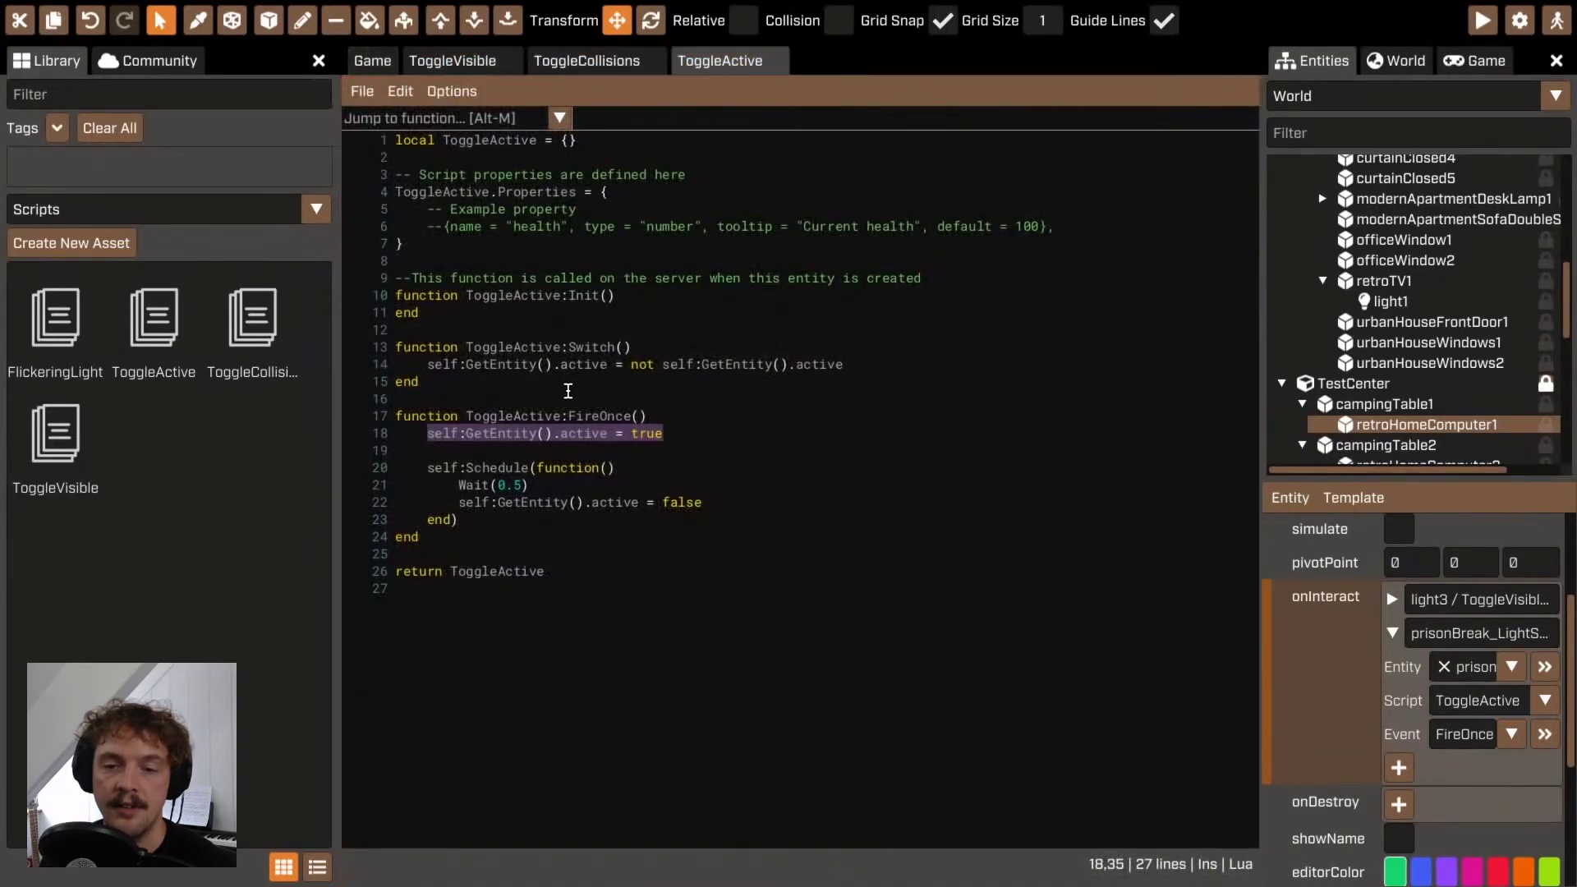
click(373, 60)
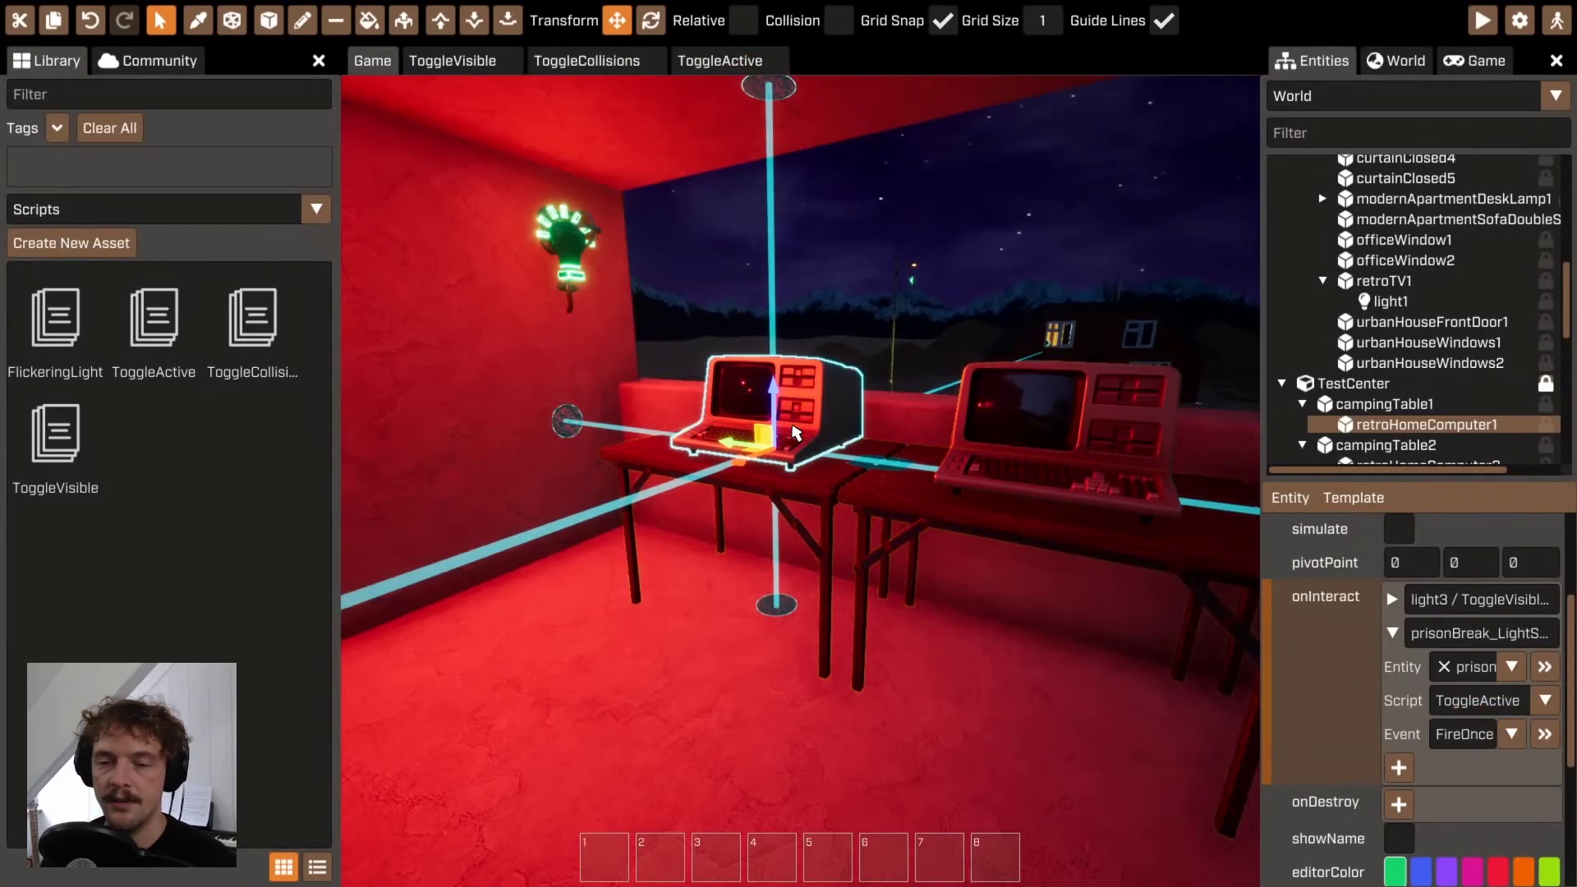
Step: Play-test by walking the character up to the computer desks, then stop play
key(F5)
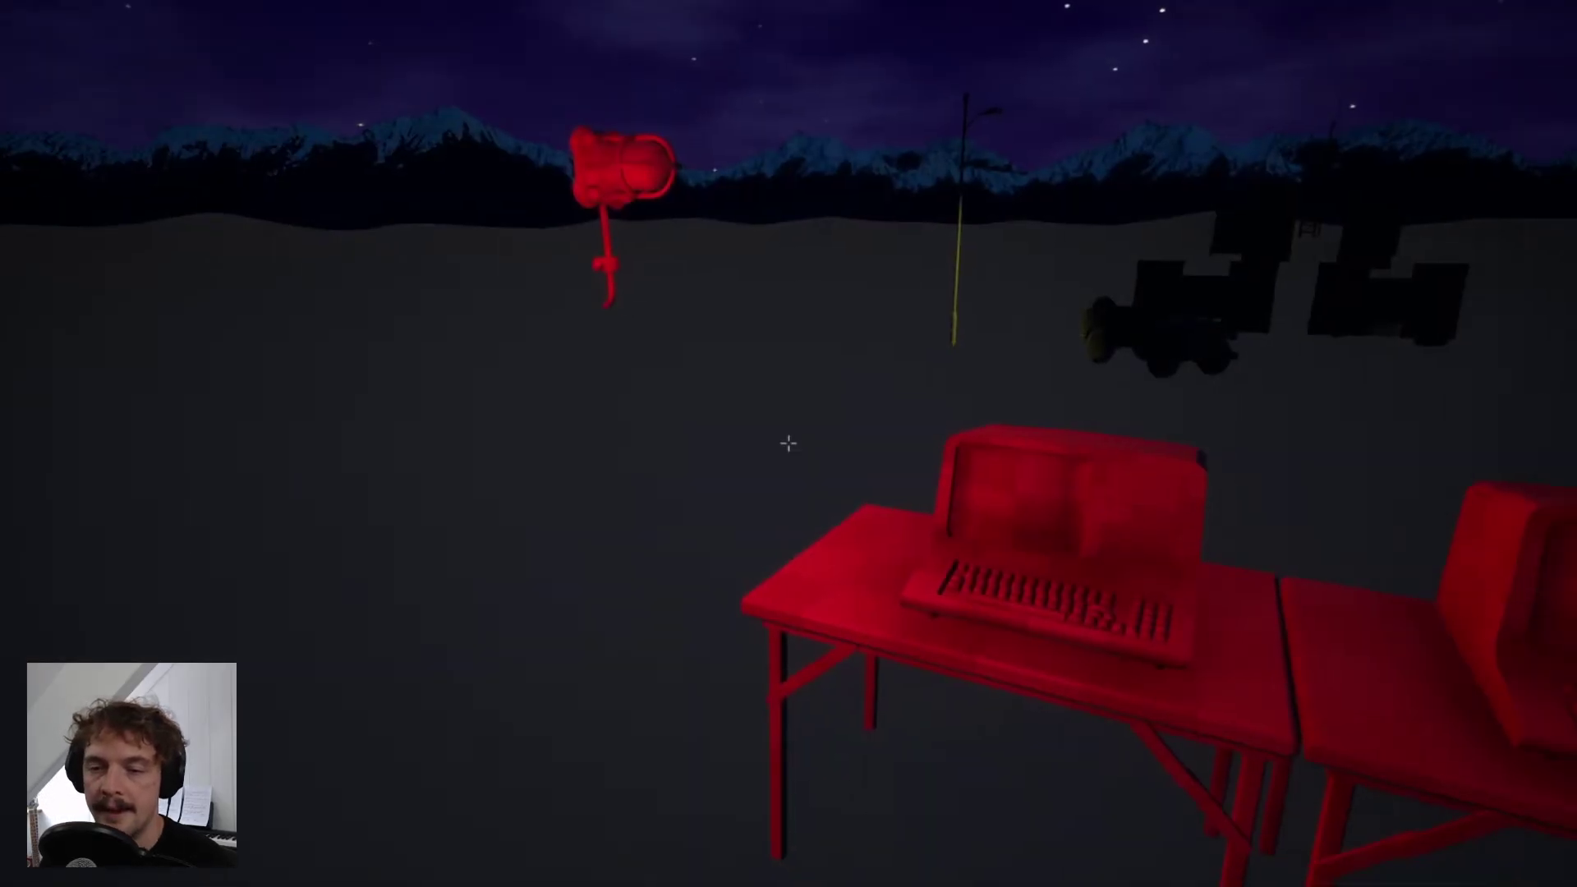
key(w)
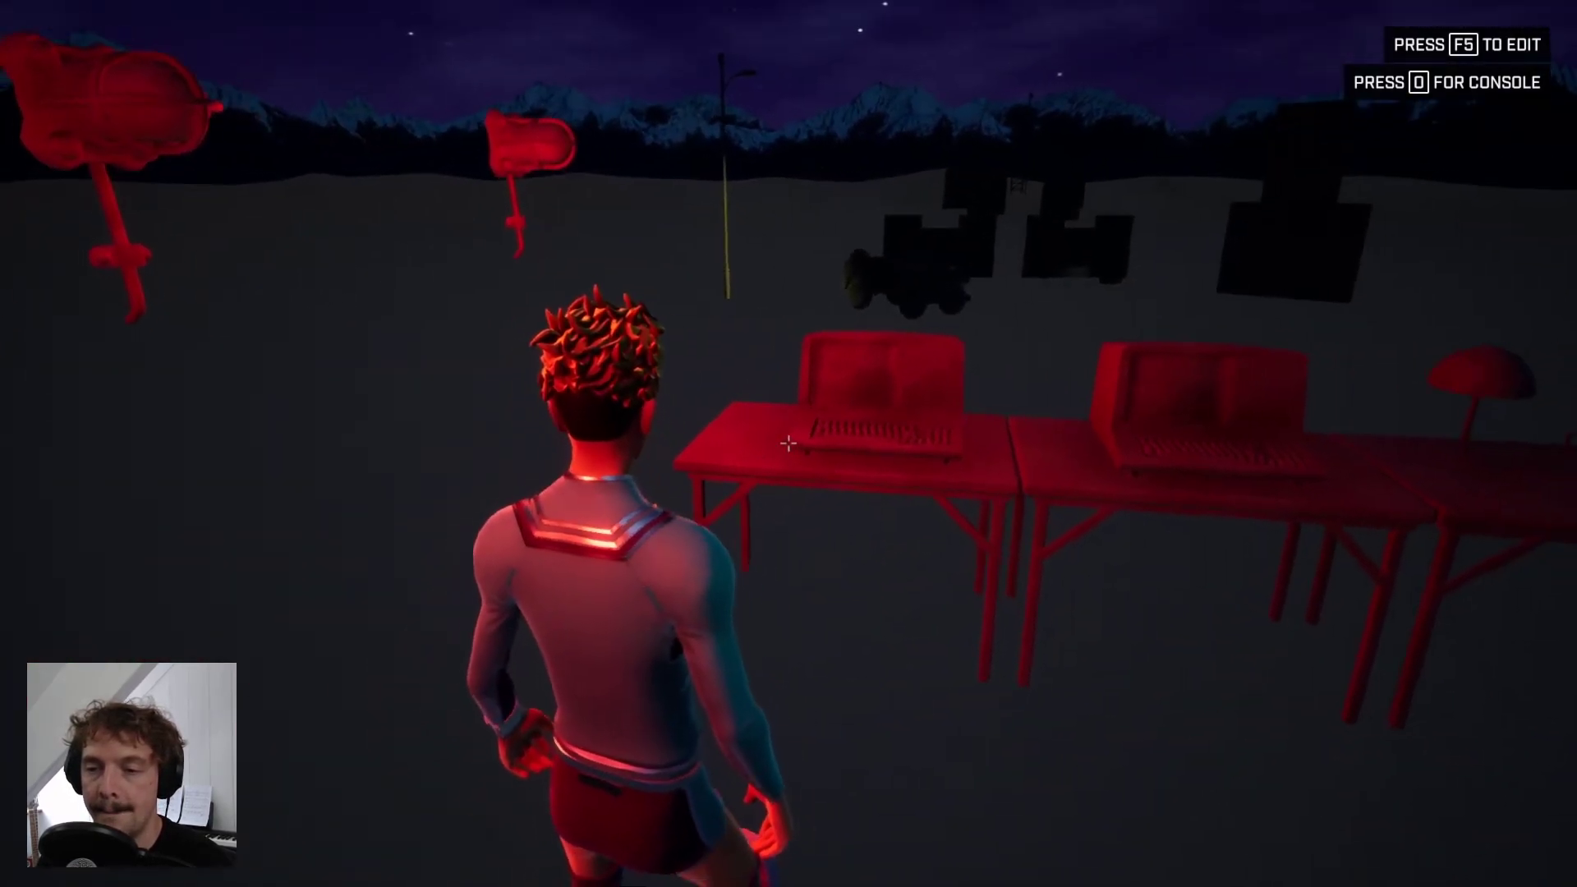
key(d)
key(w)
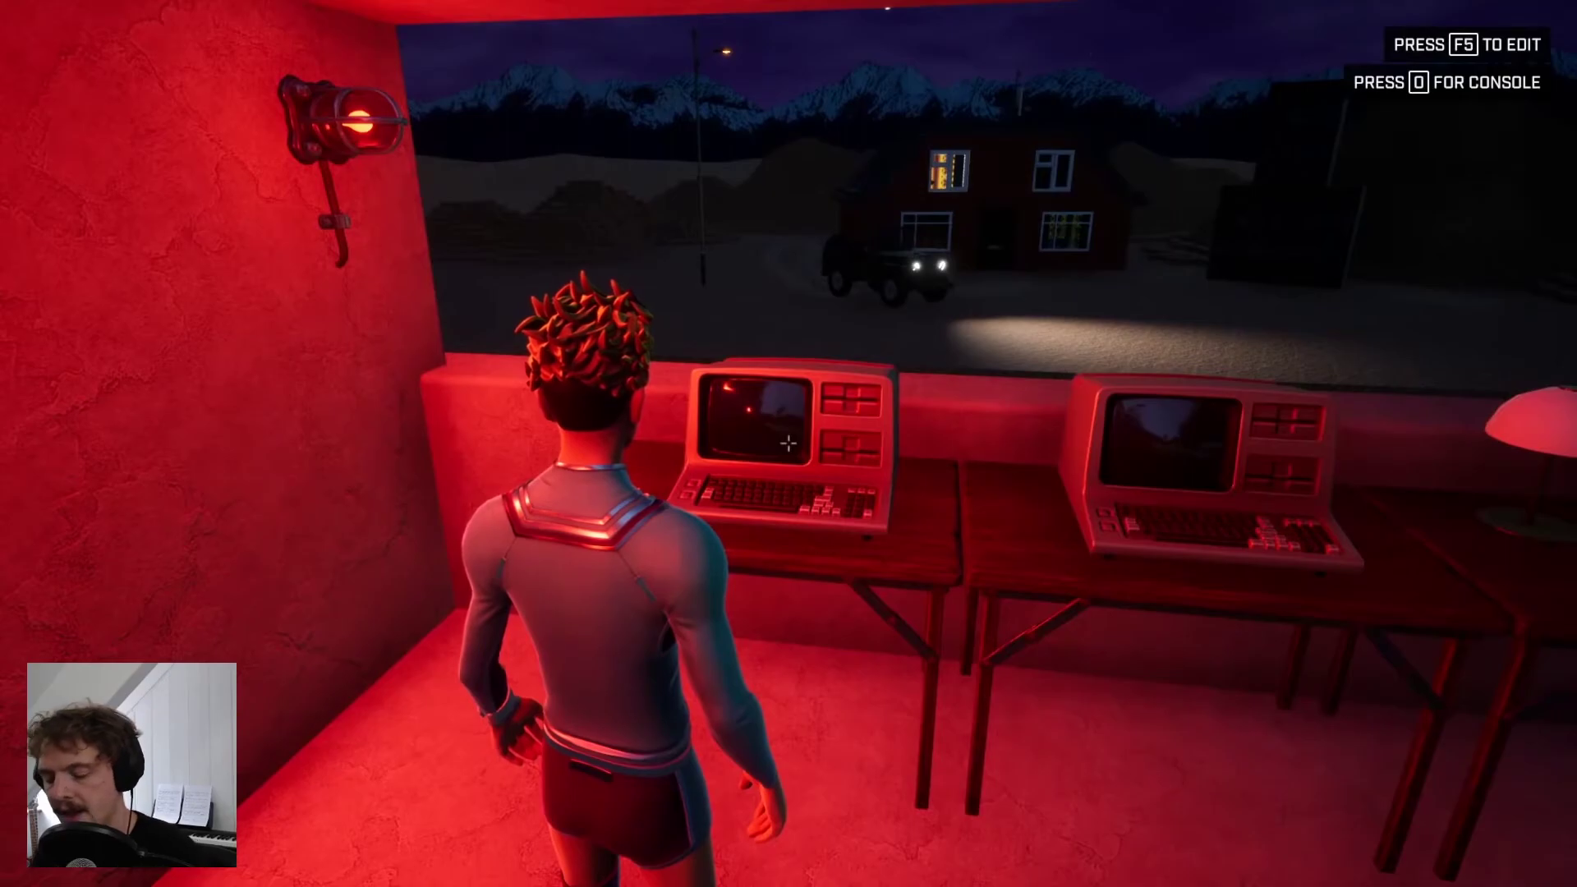
key(F5)
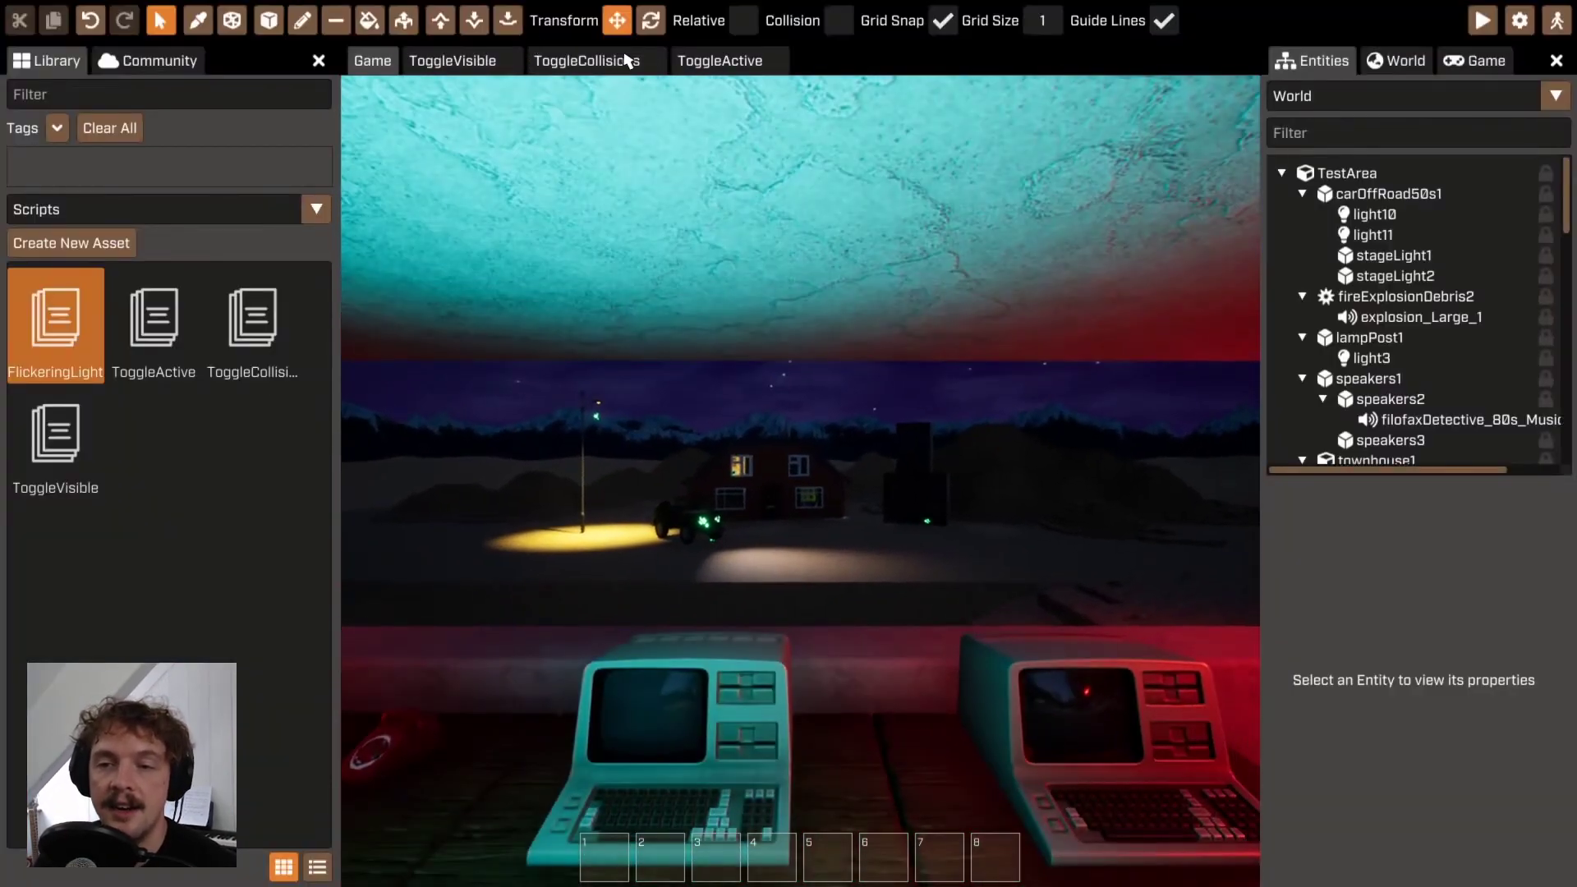
Step: Shorten FireOnce's wait to 0.2 seconds, trying 0.1 first, save, and launch the game
click(720, 60)
click(527, 483)
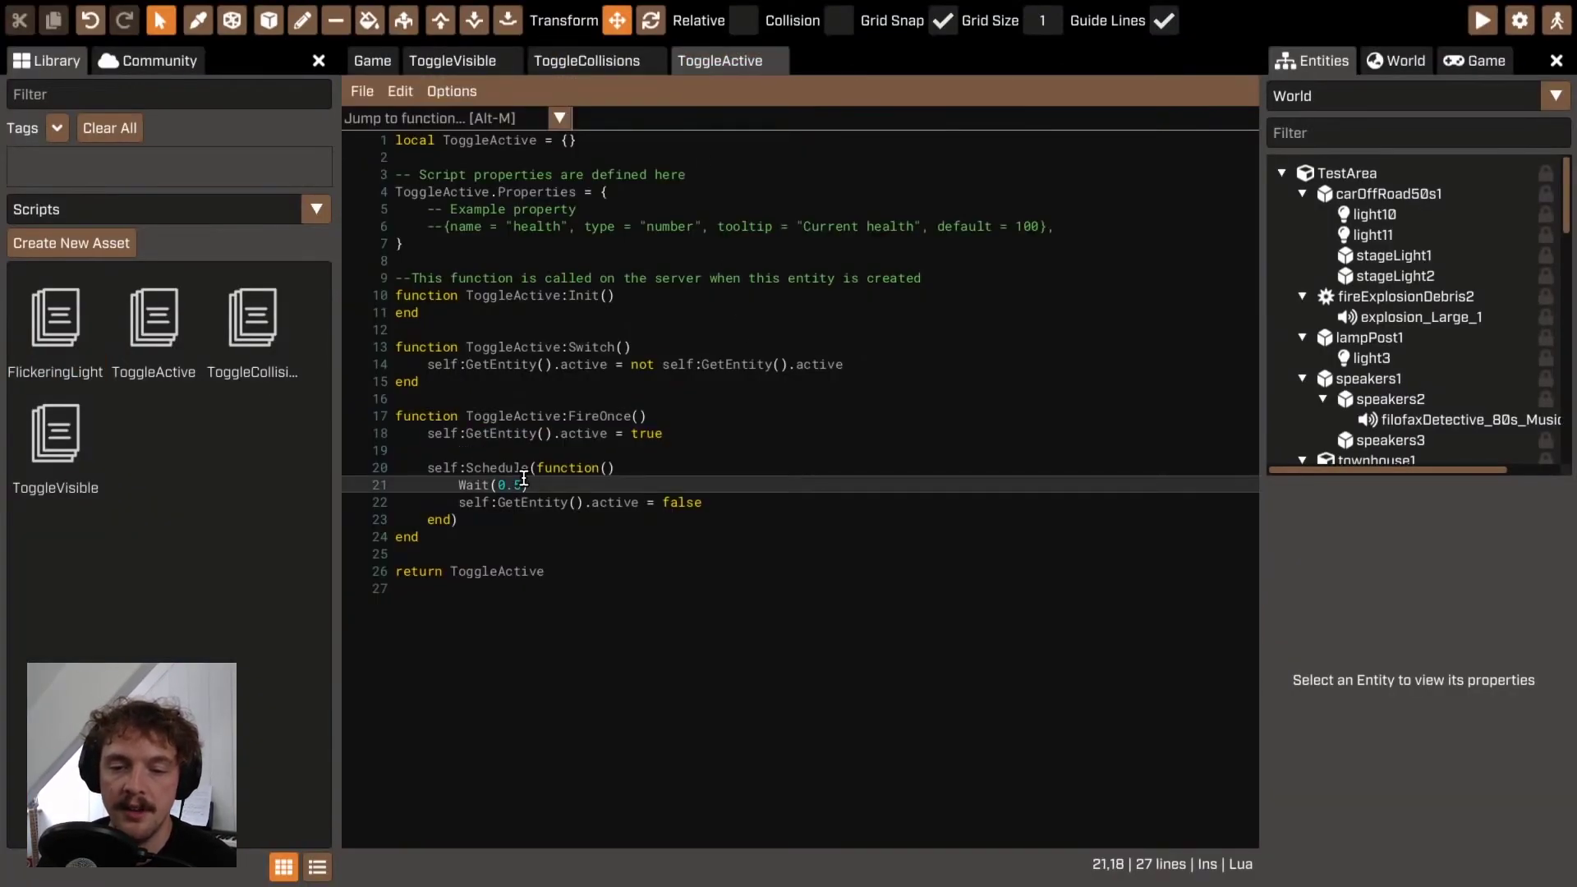
key(BackSpace)
text(1)
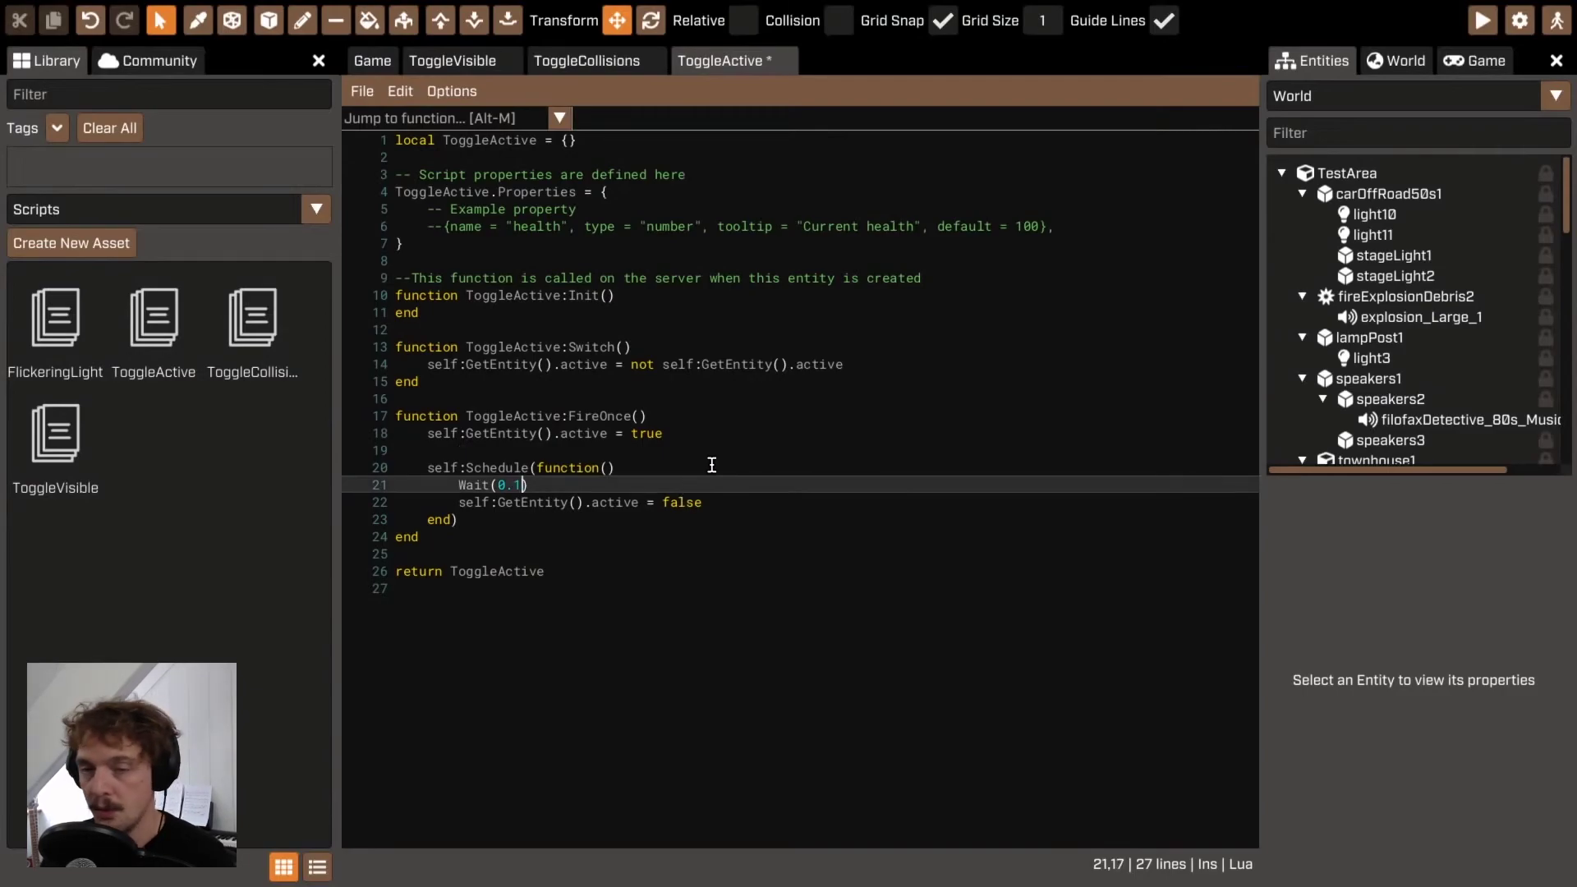
key(ctrl+s)
key(BackSpace)
text(2)
key(ctrl+s)
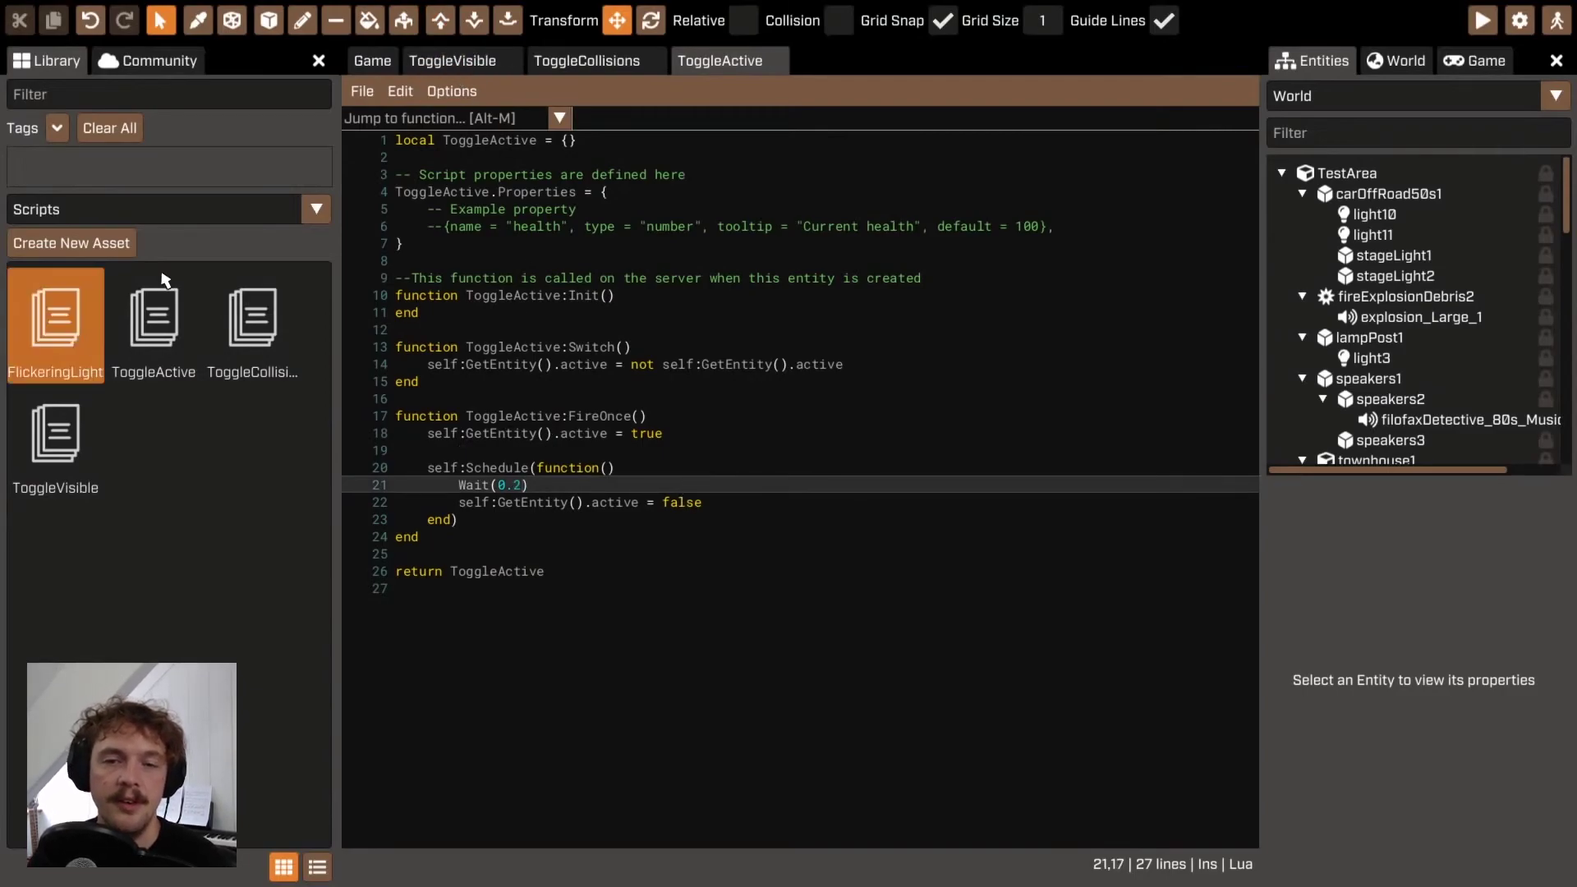
click(372, 60)
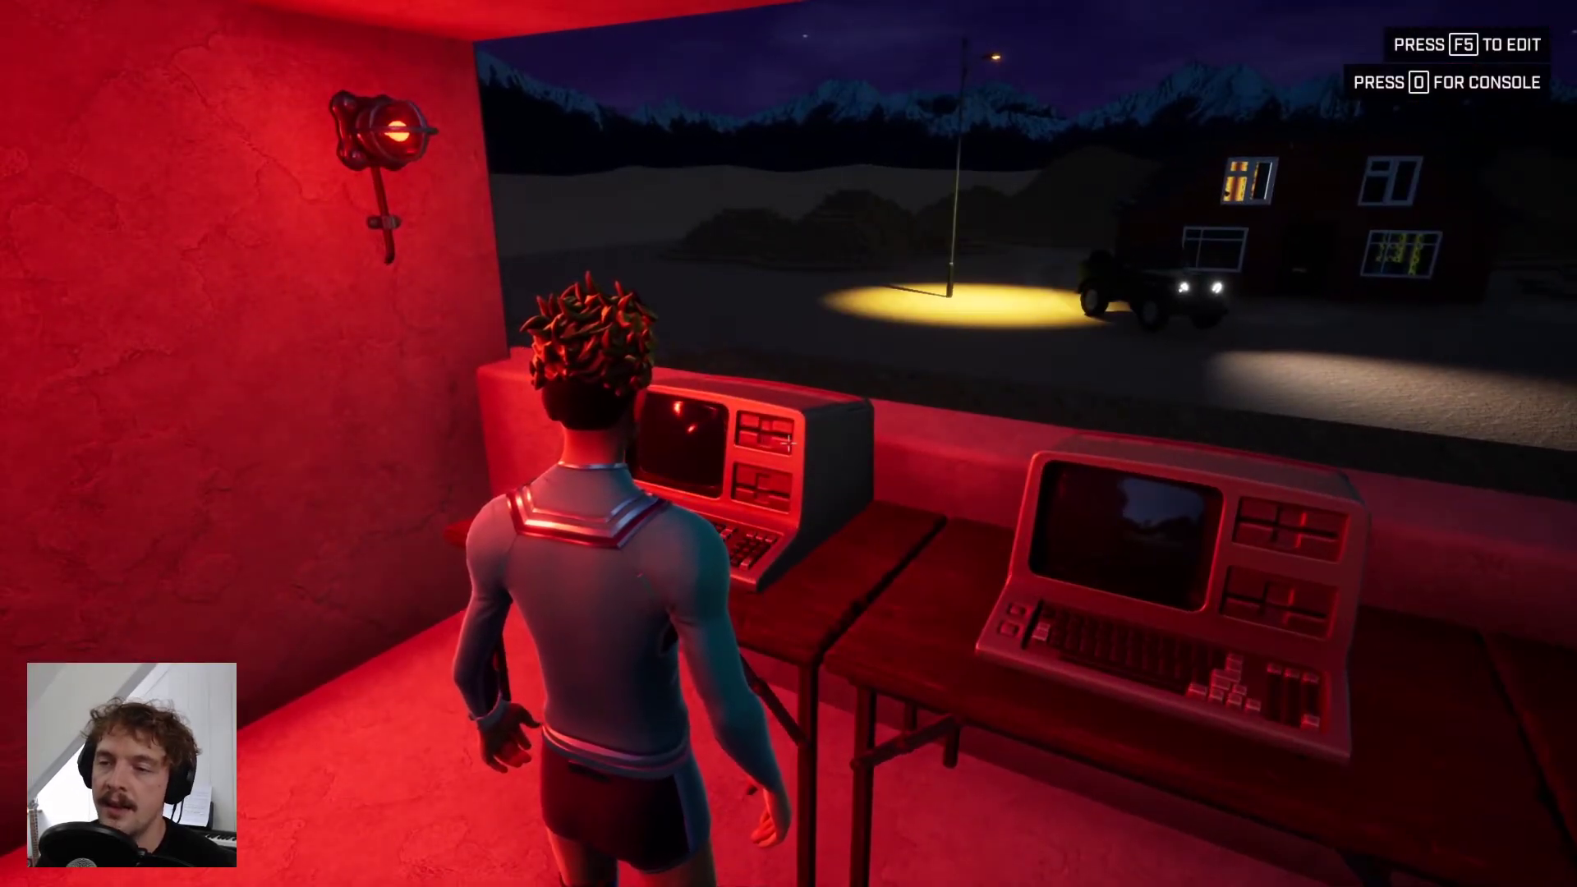
key(s)
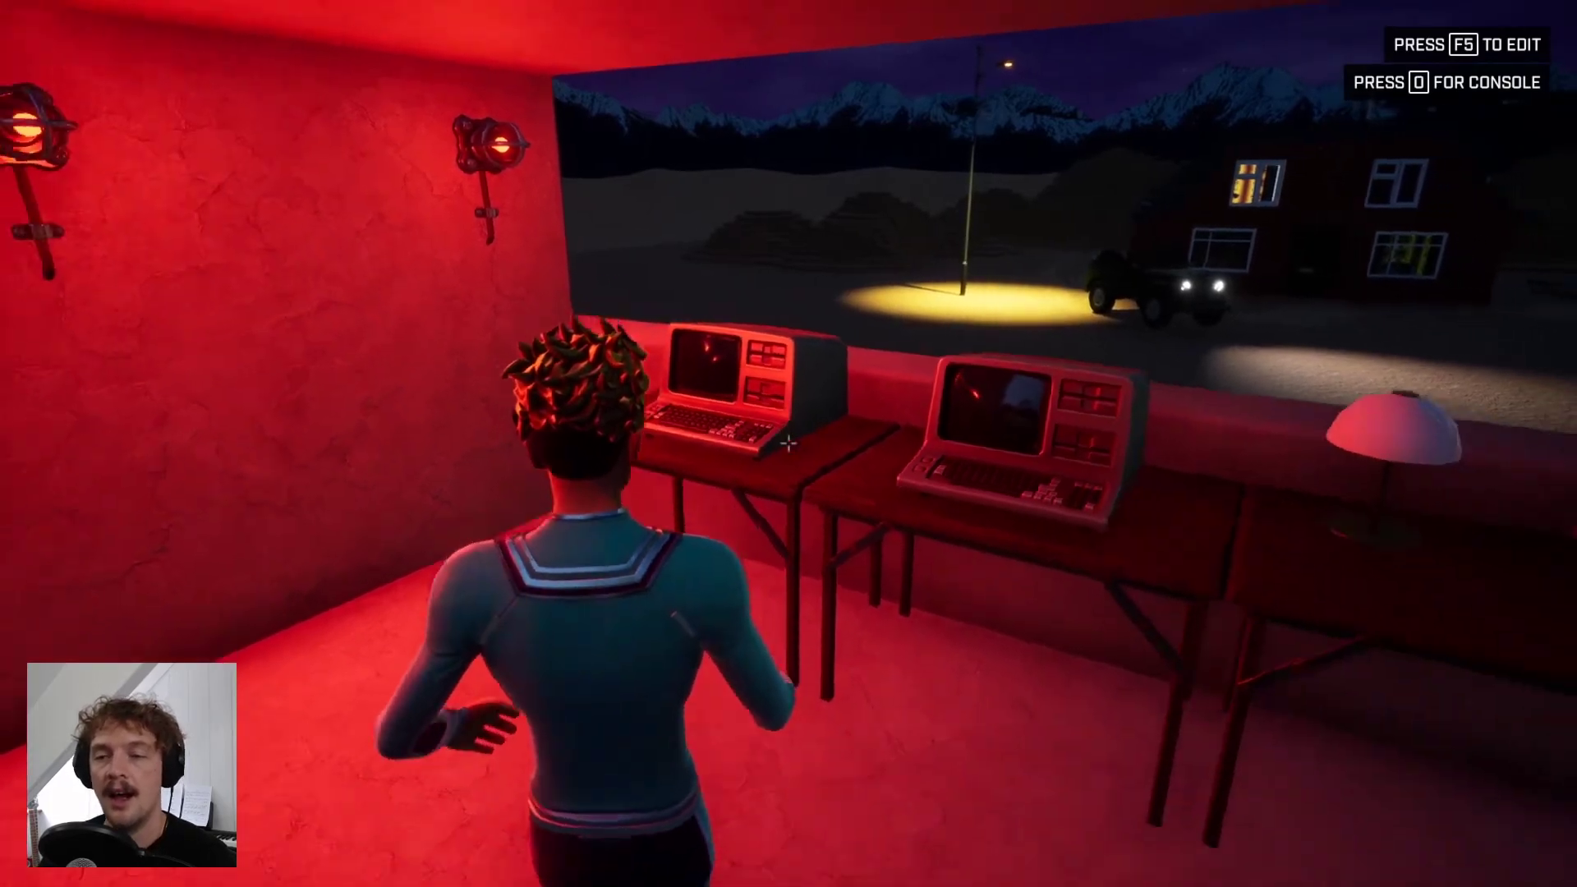
key(d)
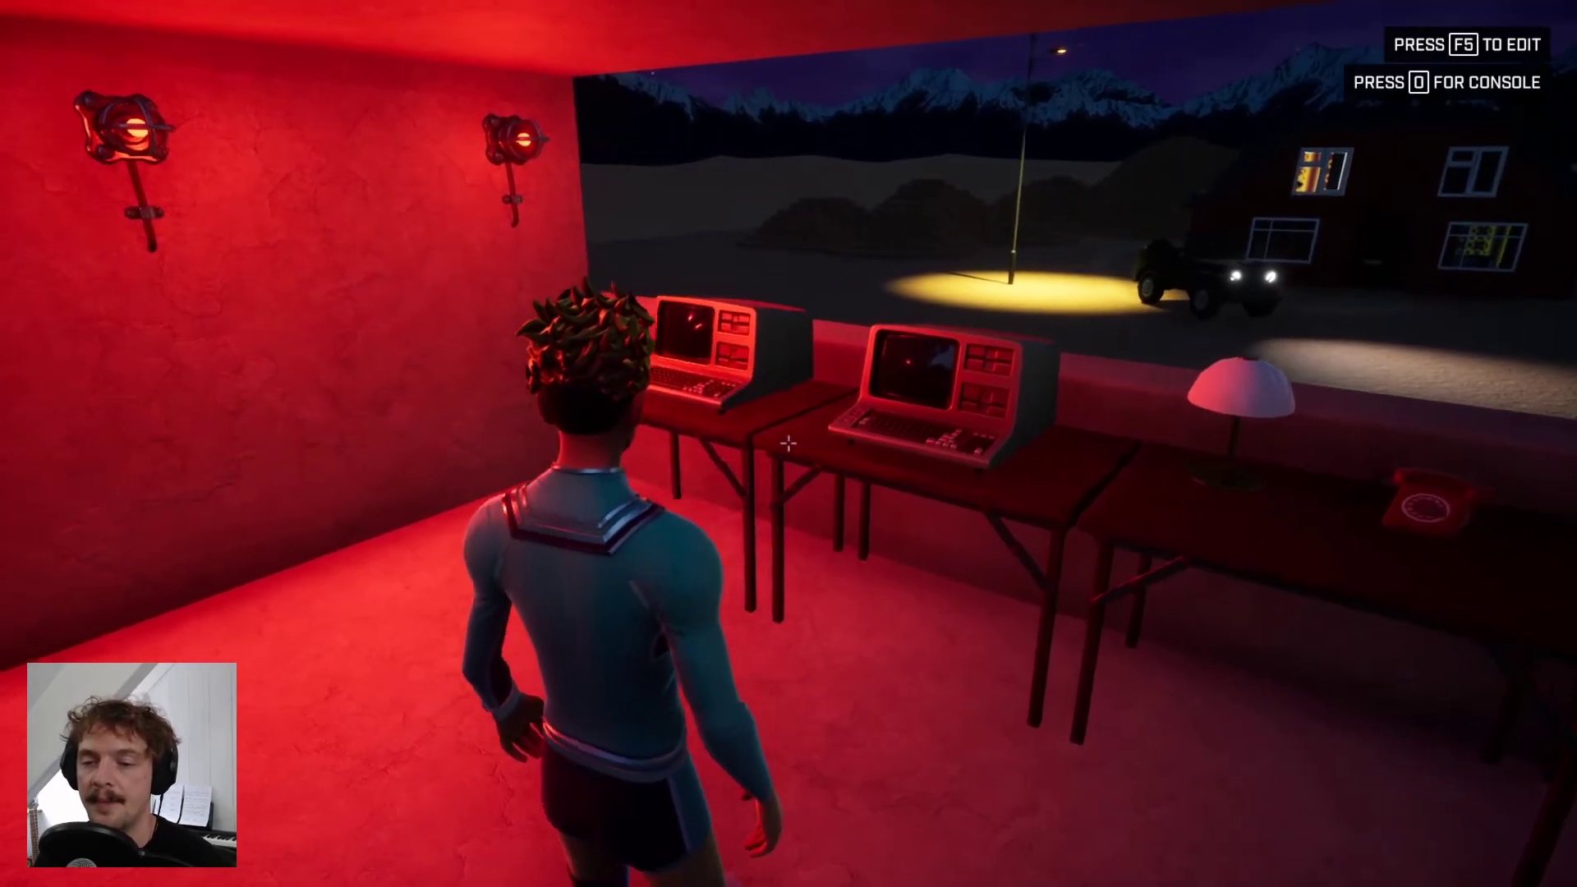
key(w)
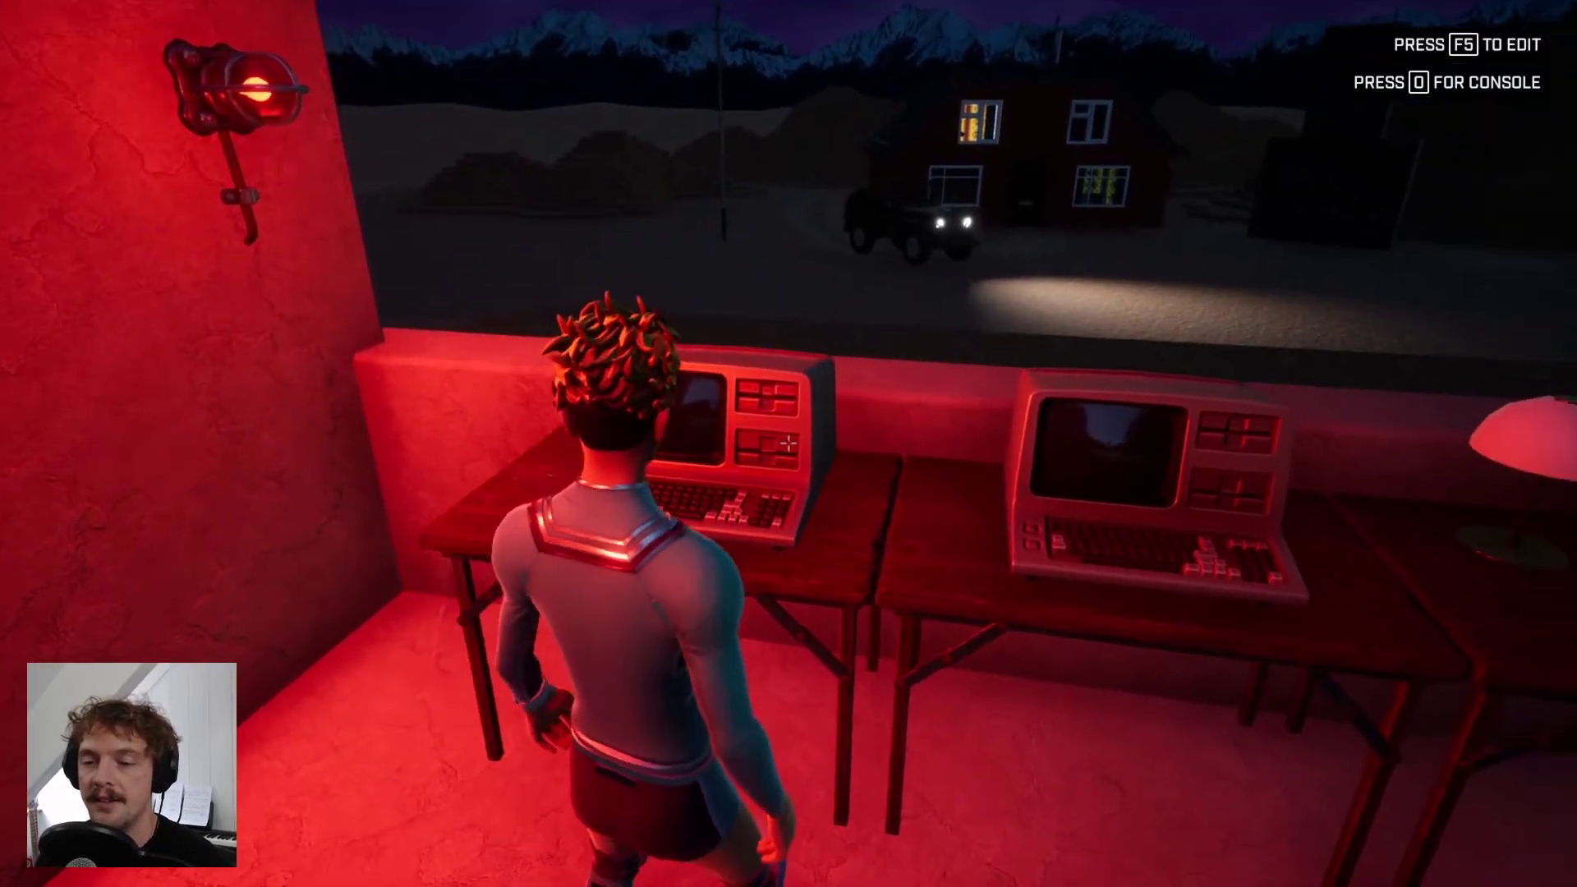
key(s)
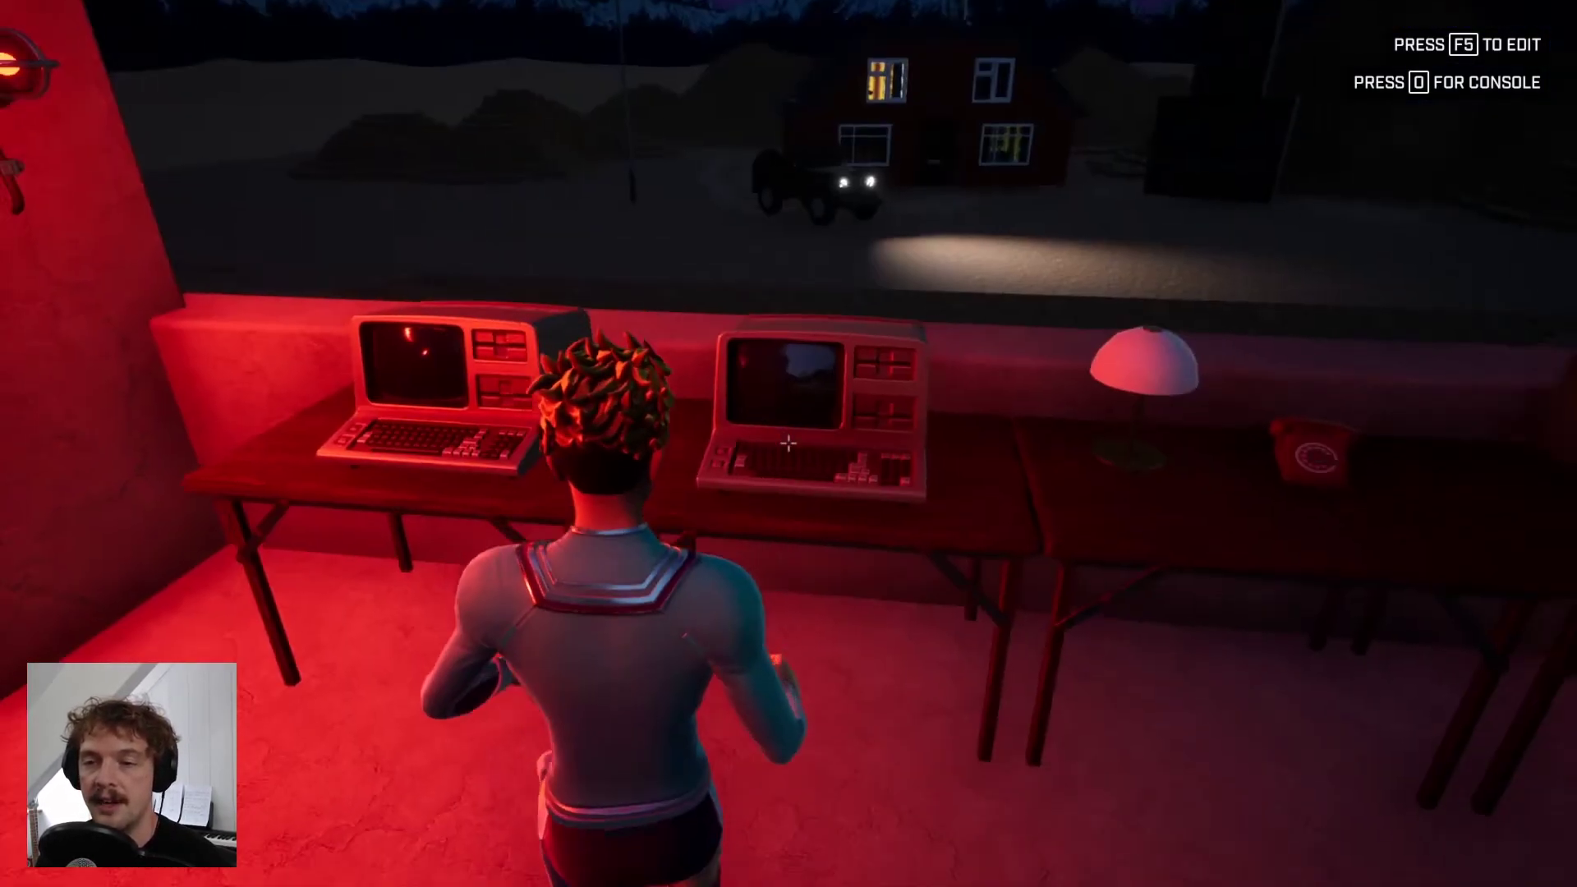
key(d)
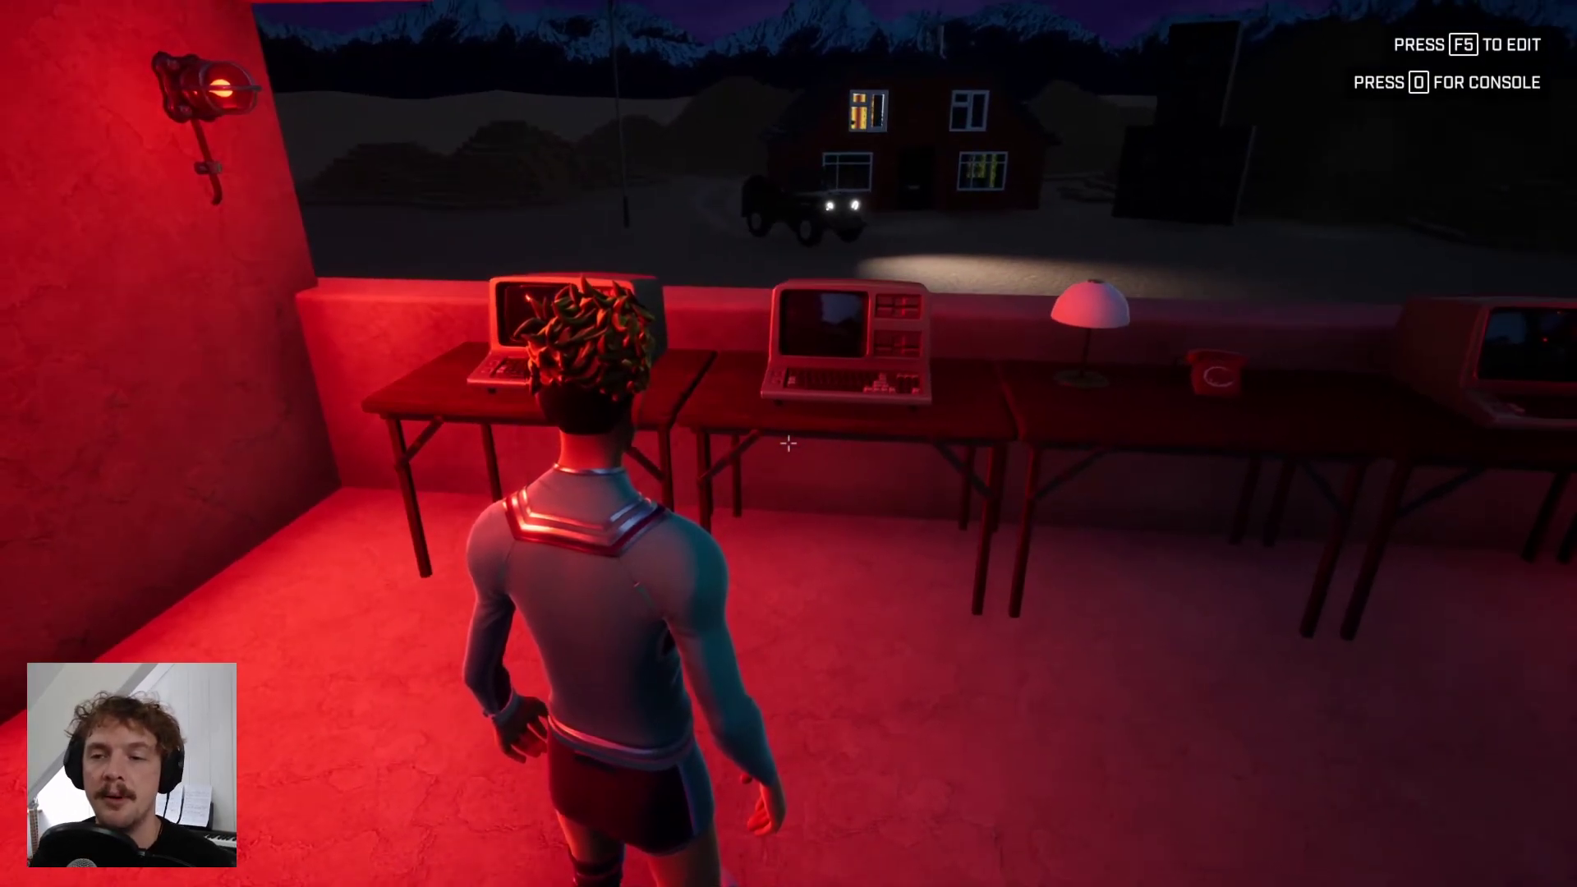
key(w)
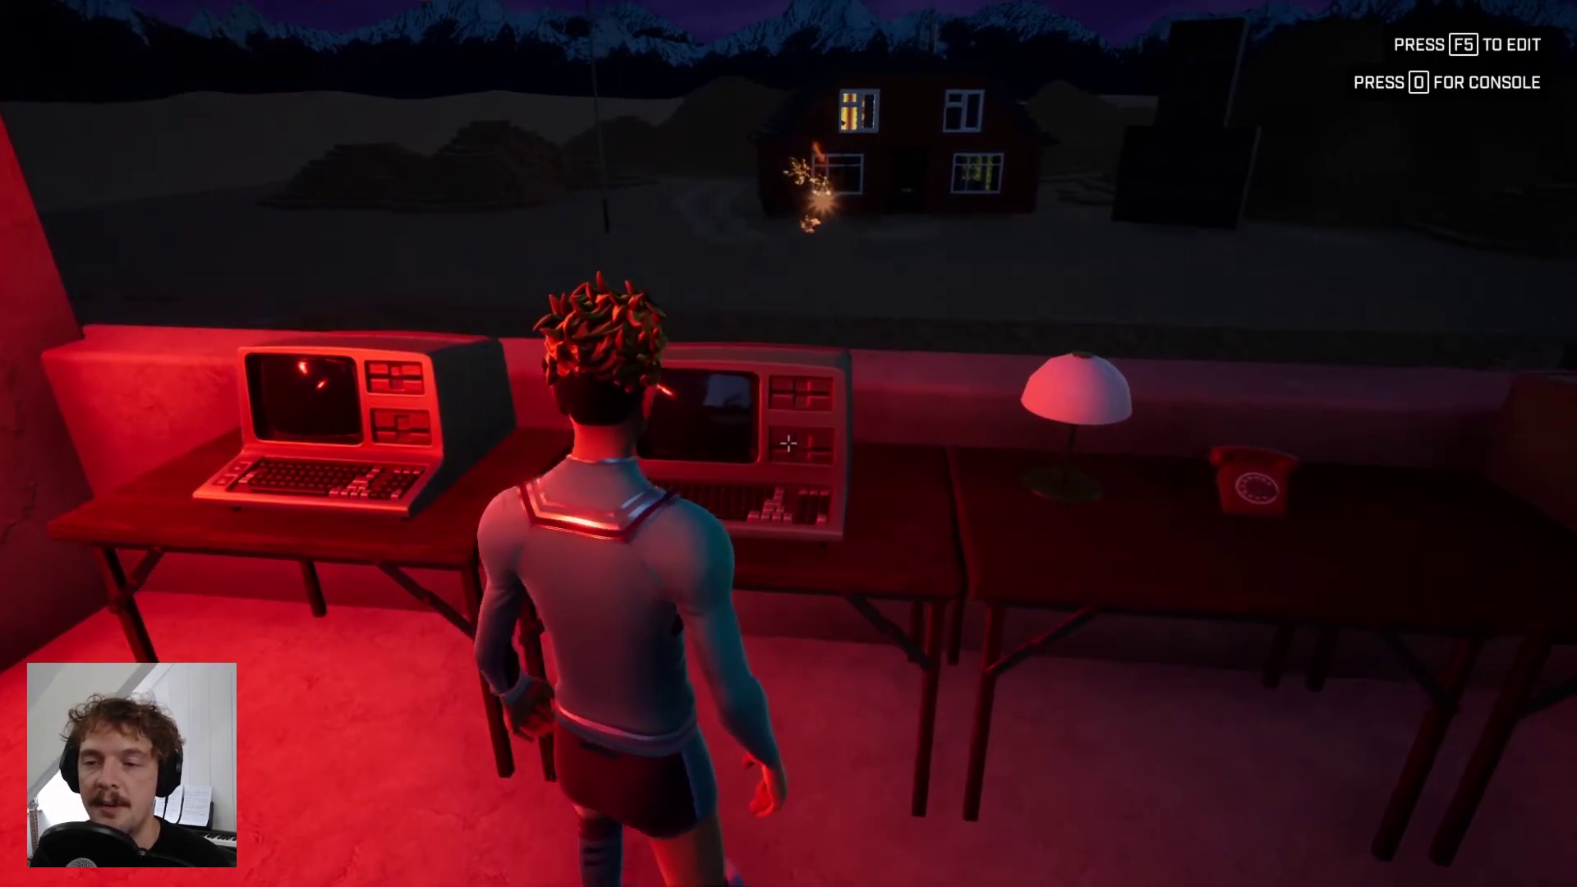
key(s)
key(d)
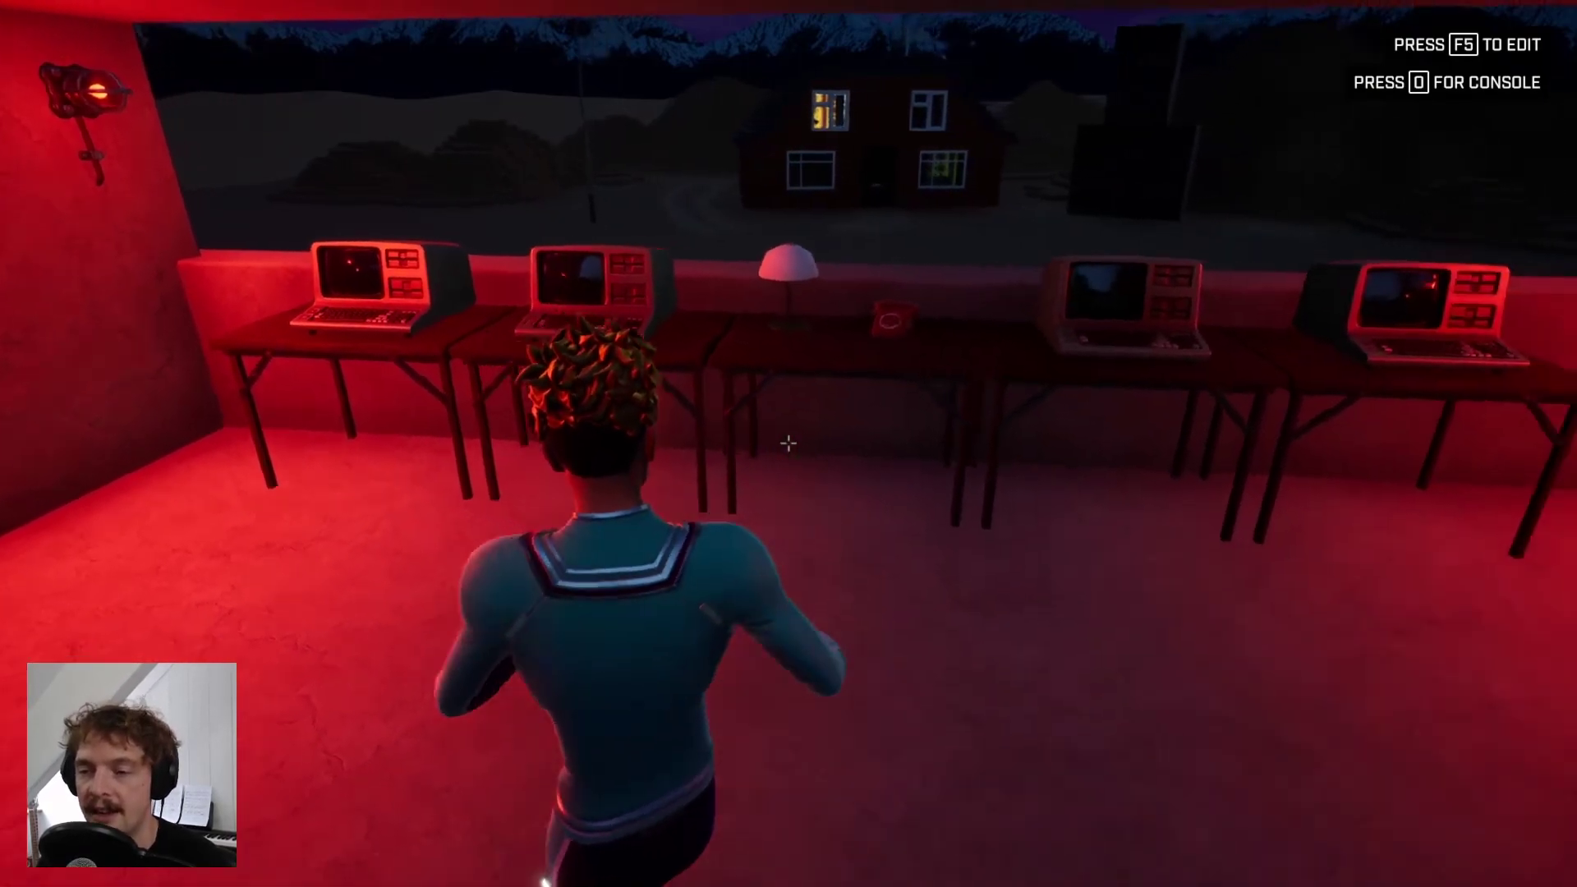
key(w)
key(w)
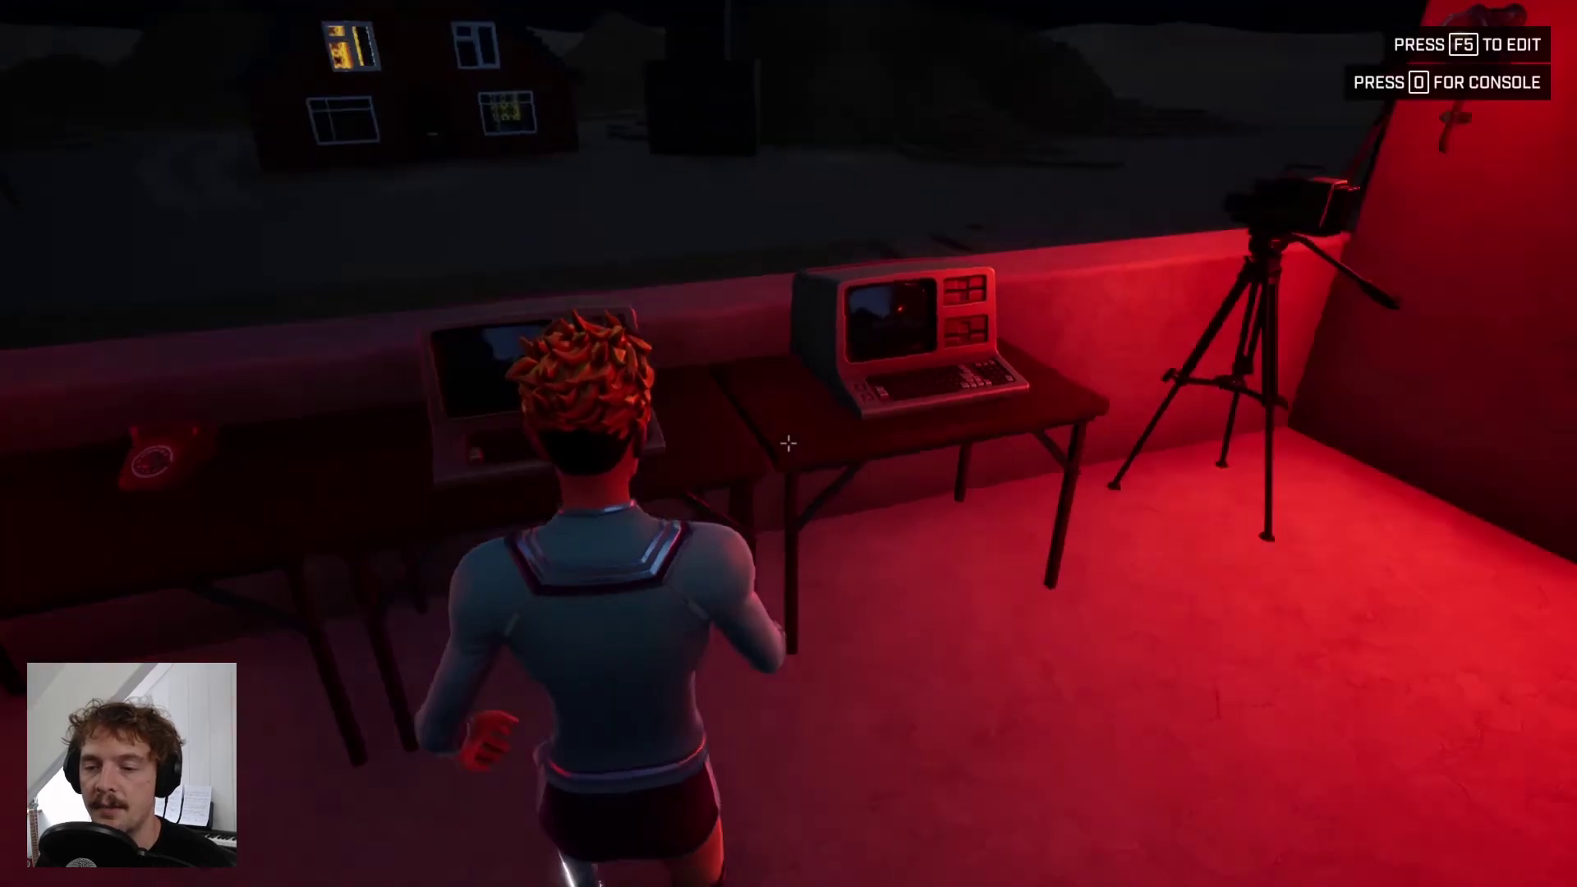
key(w)
key(space)
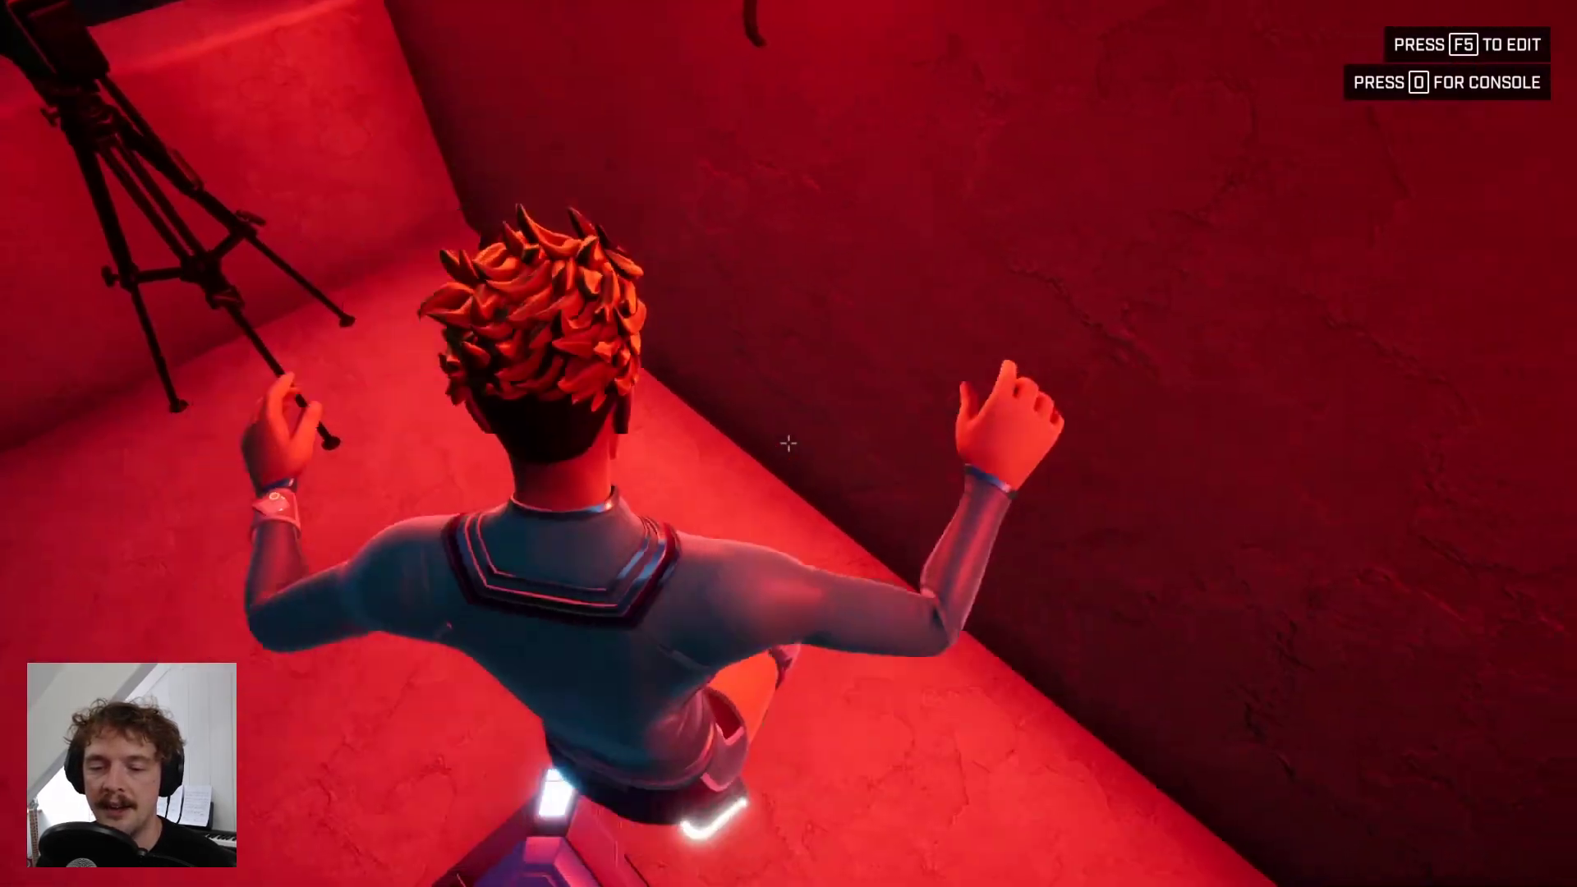
key(space)
key(w)
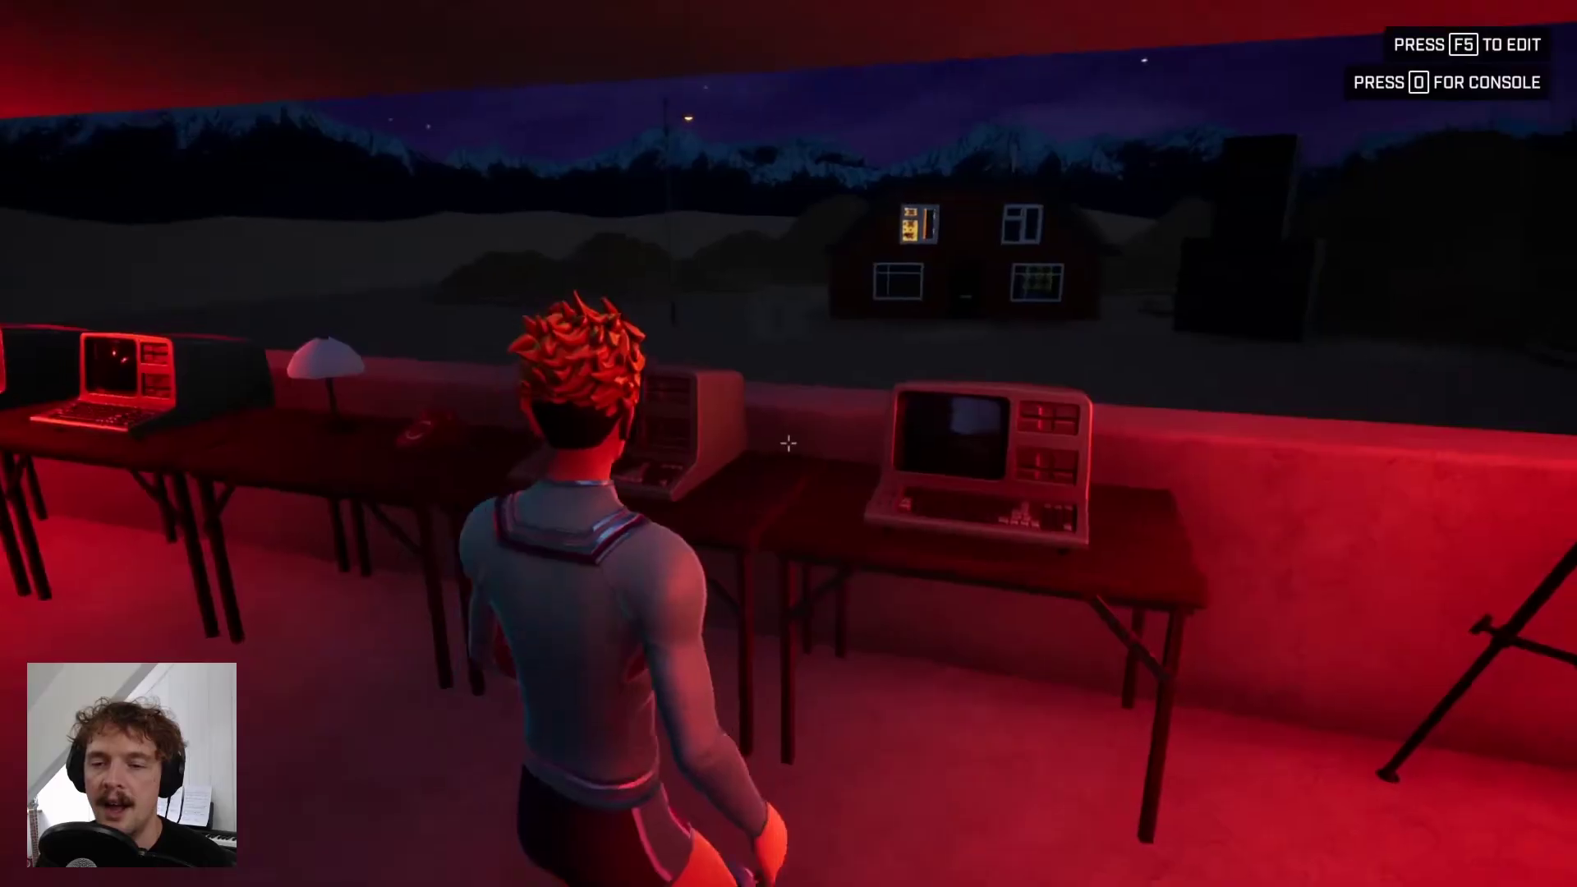
key(a)
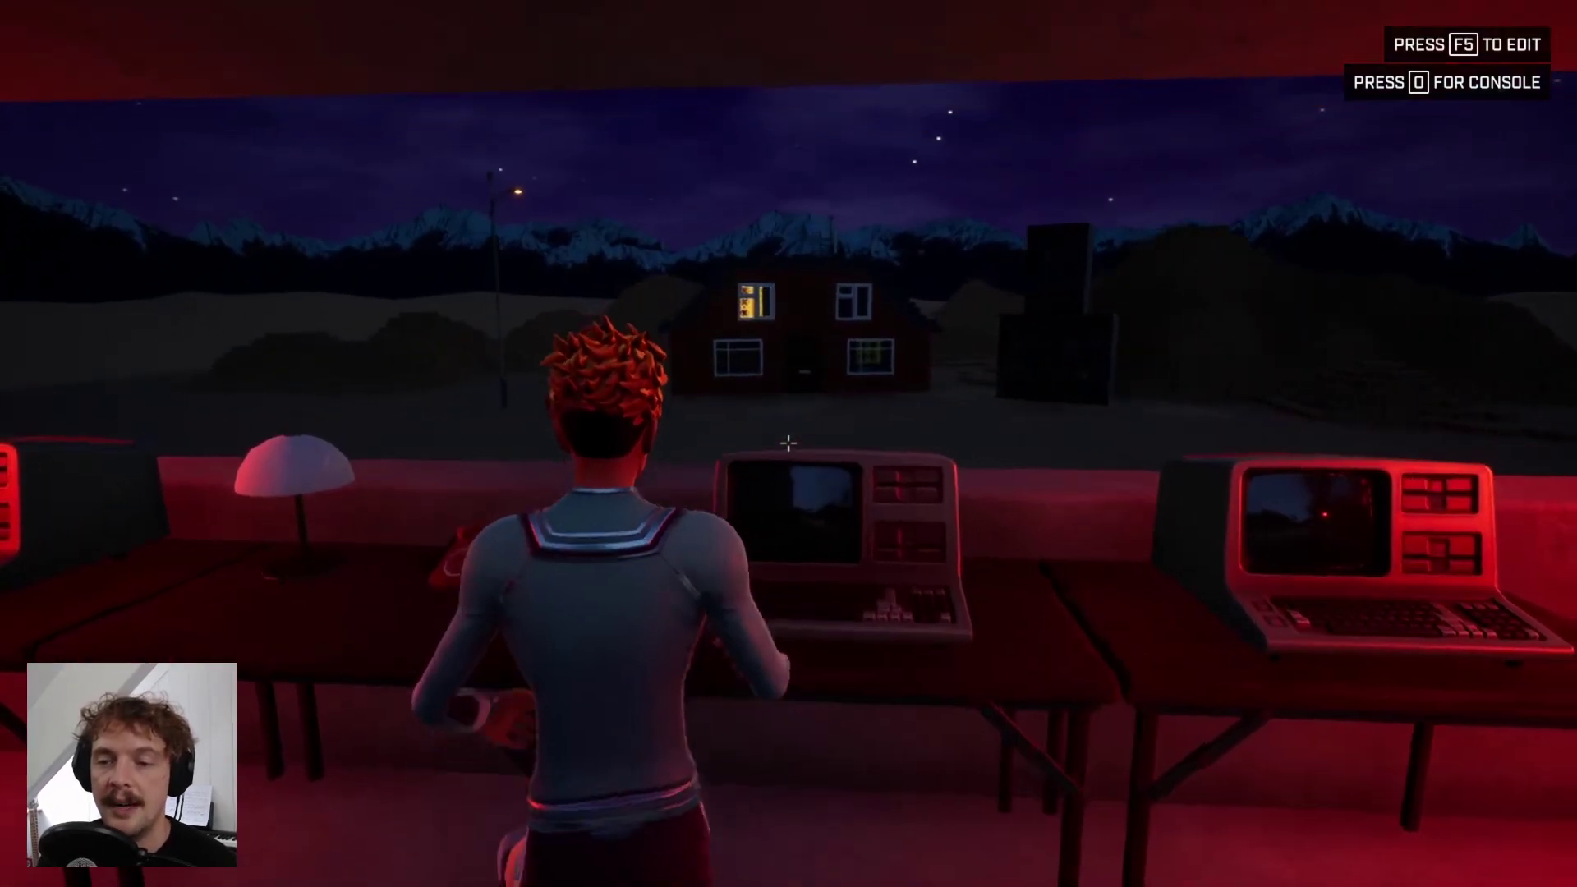
key(s)
key(a)
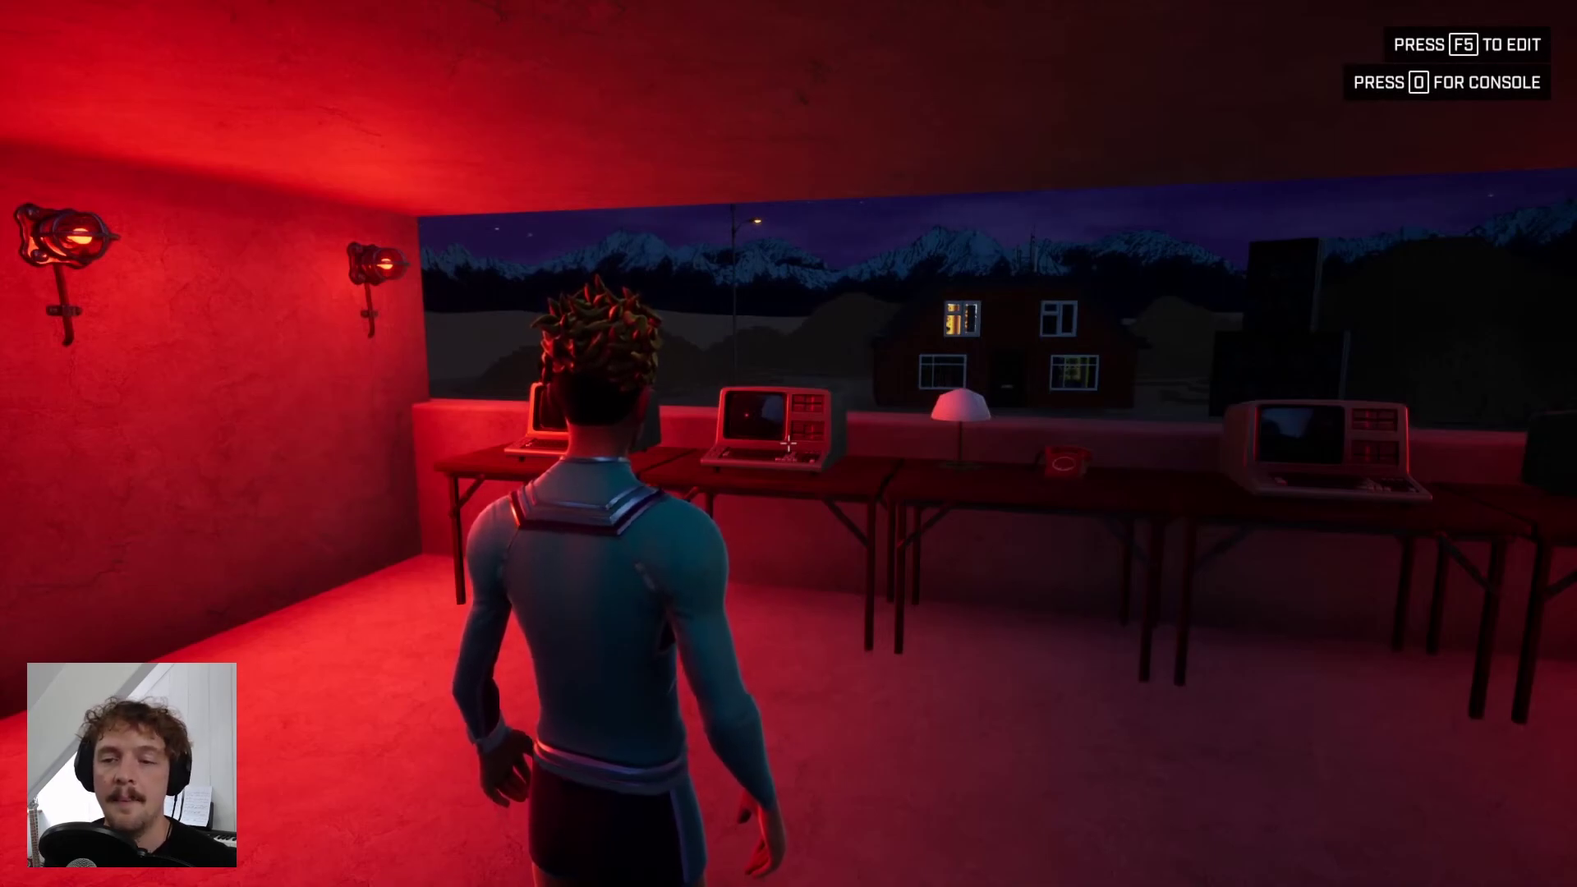
key(w)
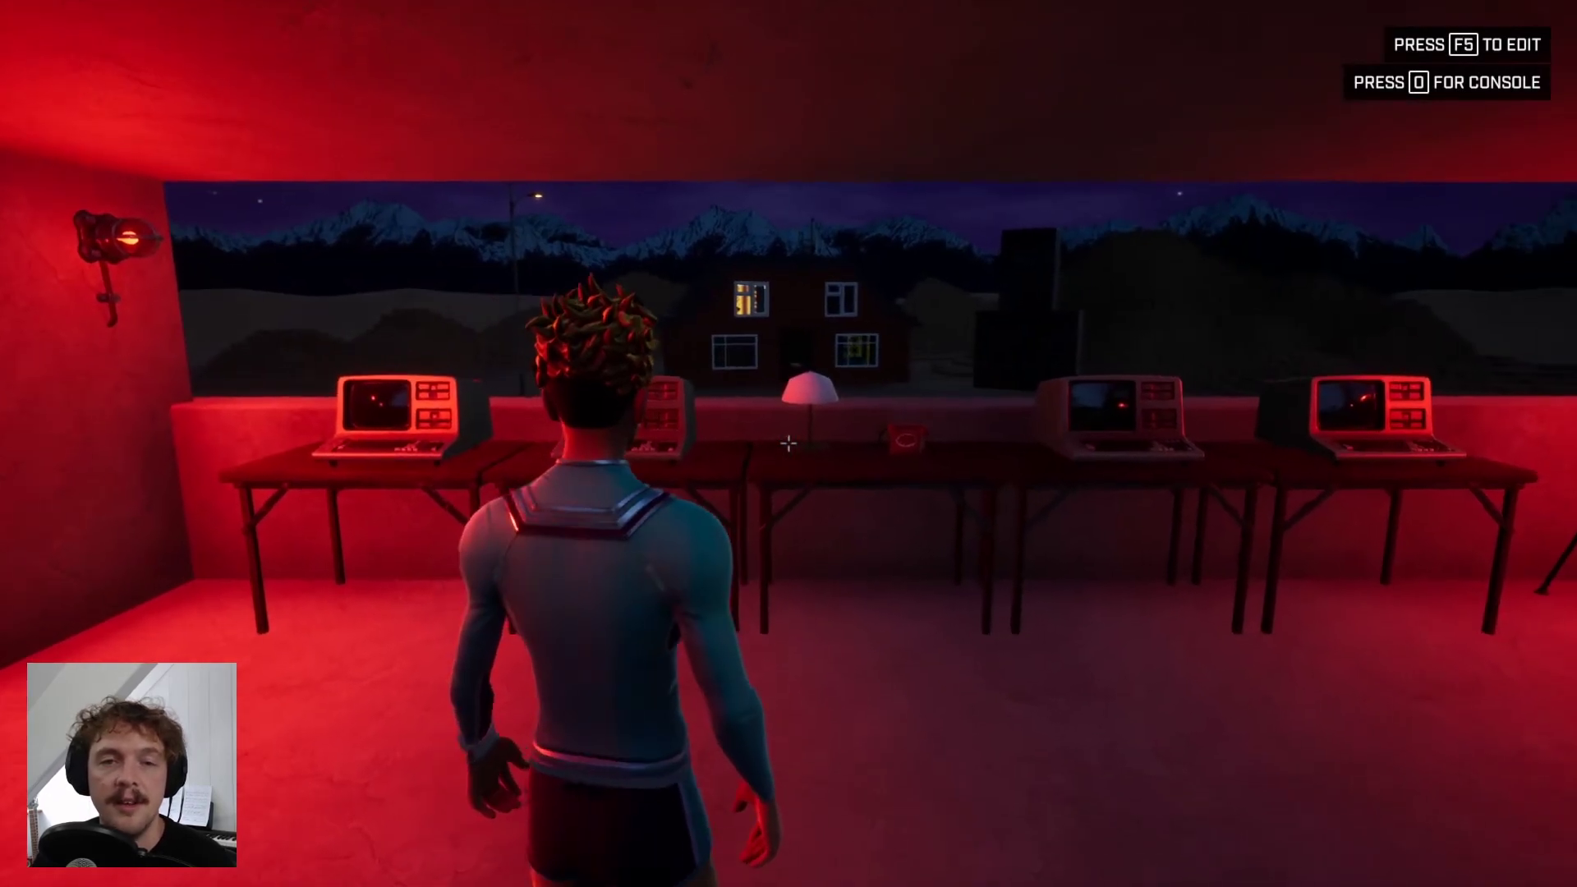
key(a)
key(d)
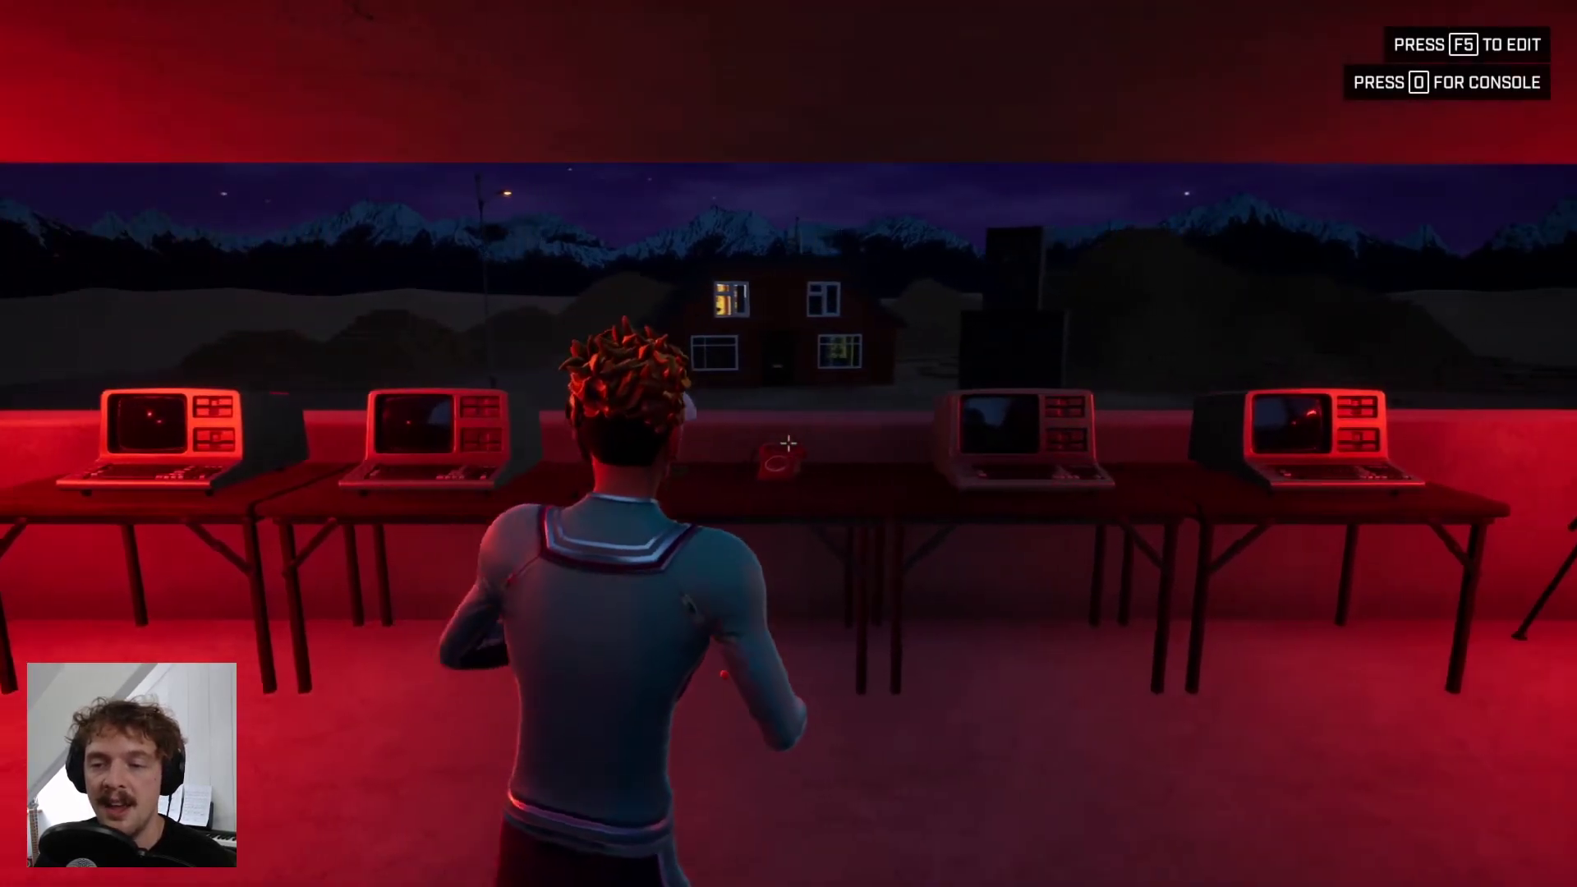
key(a)
key(s)
key(w)
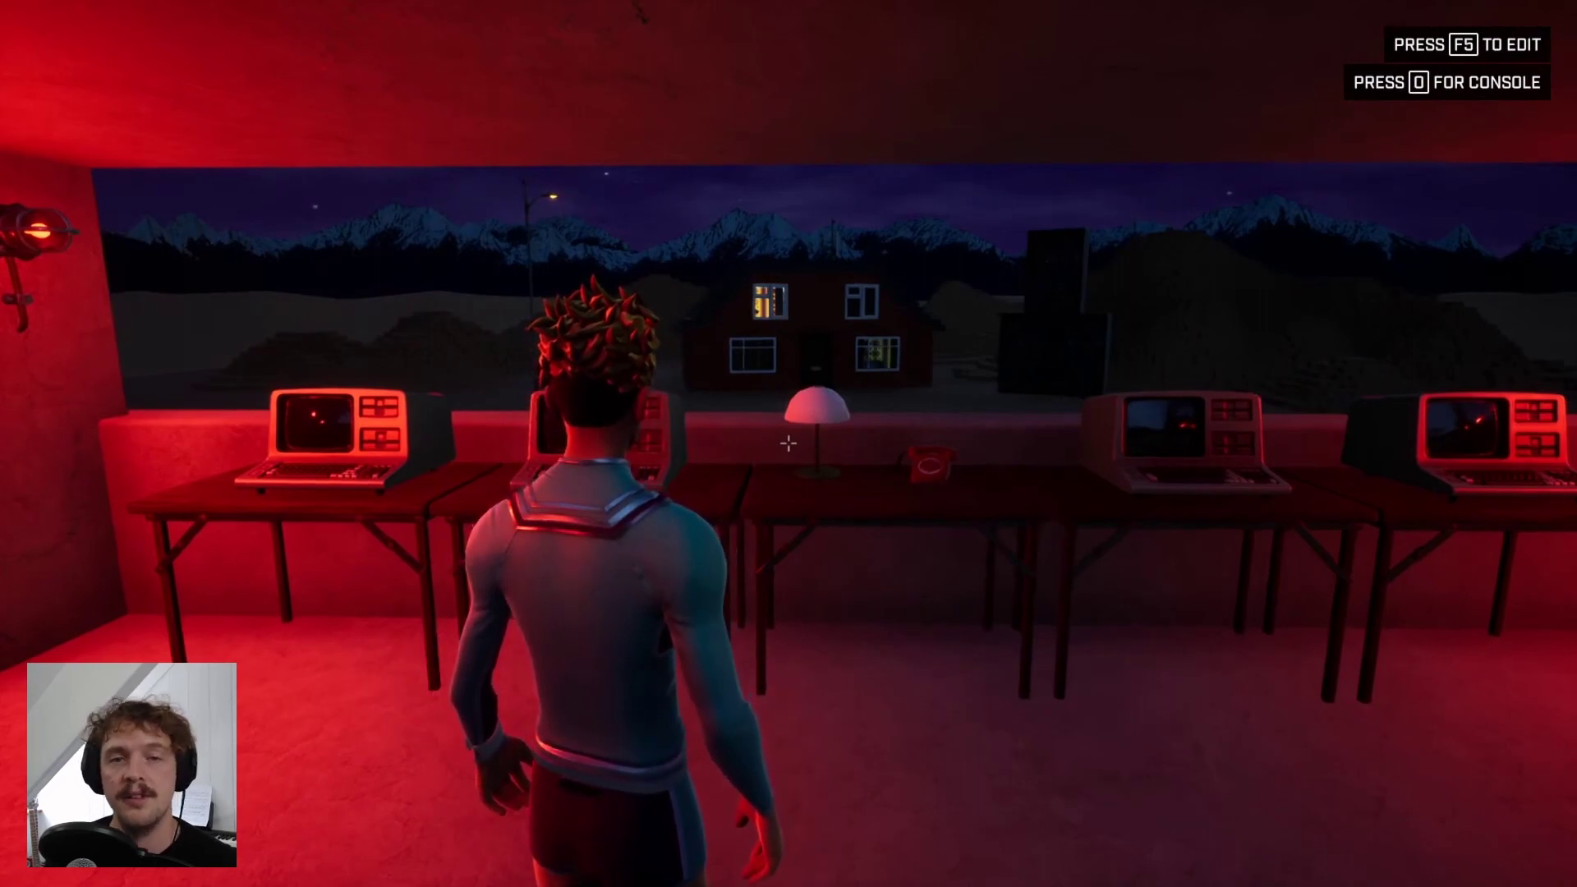
key(s)
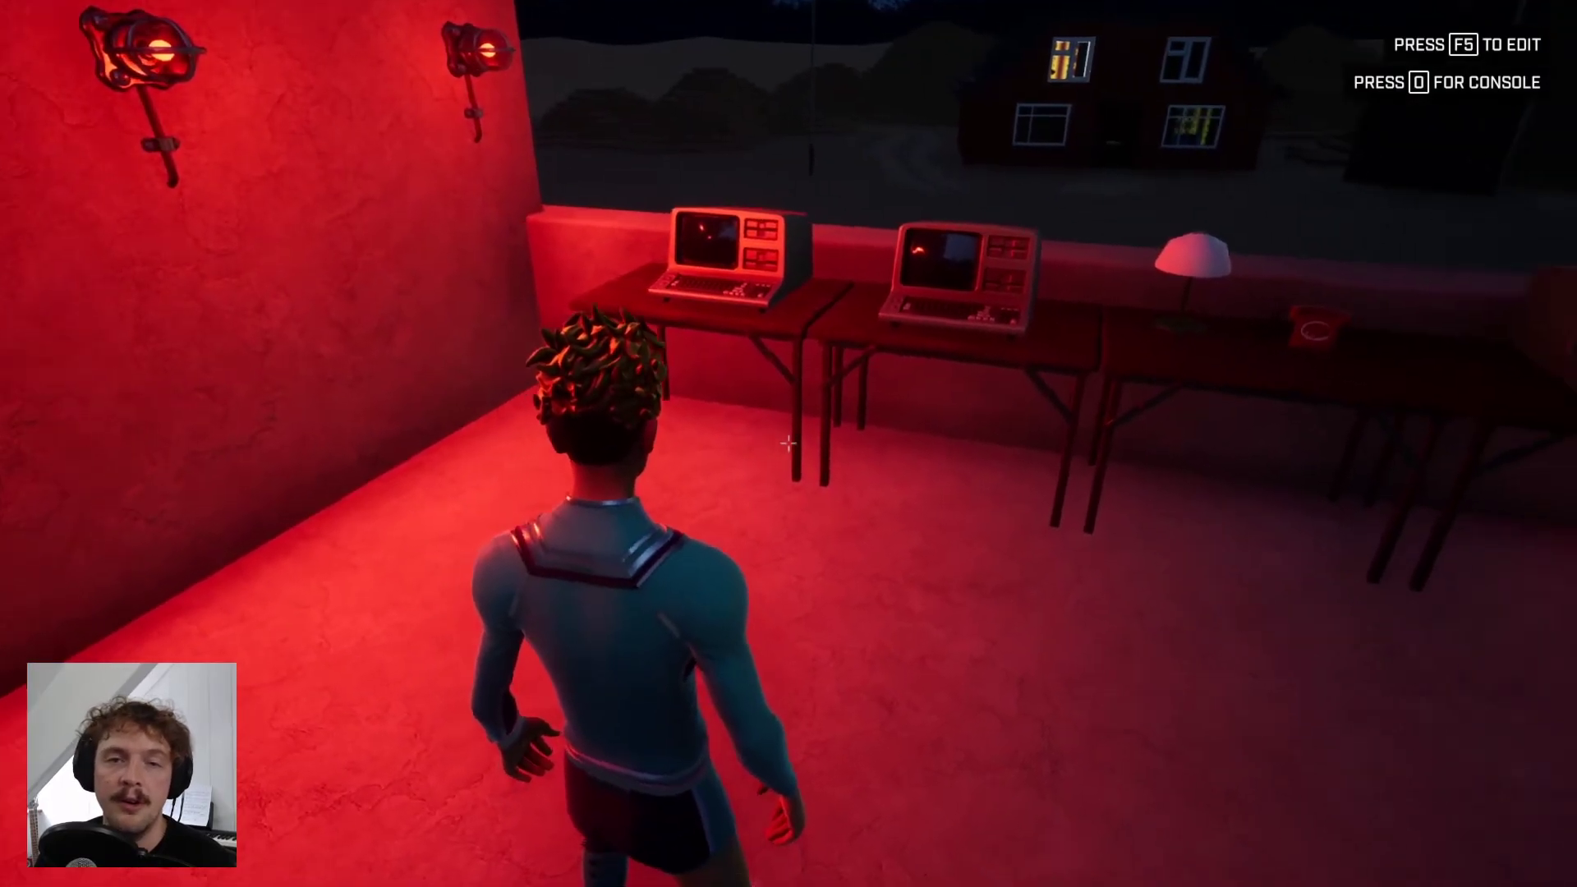
key(d)
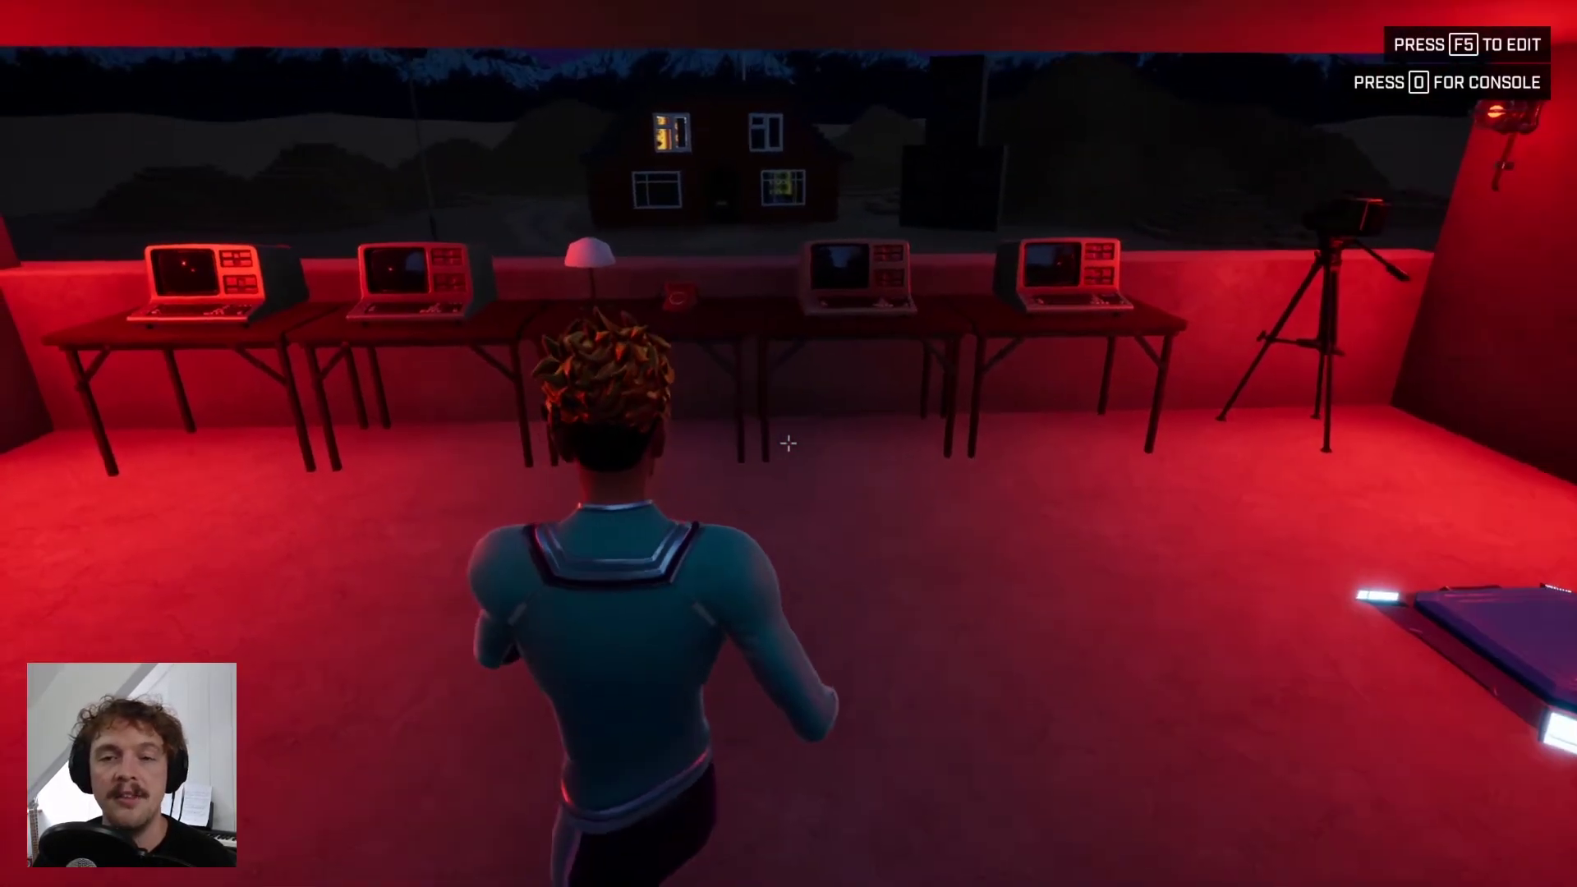
key(w)
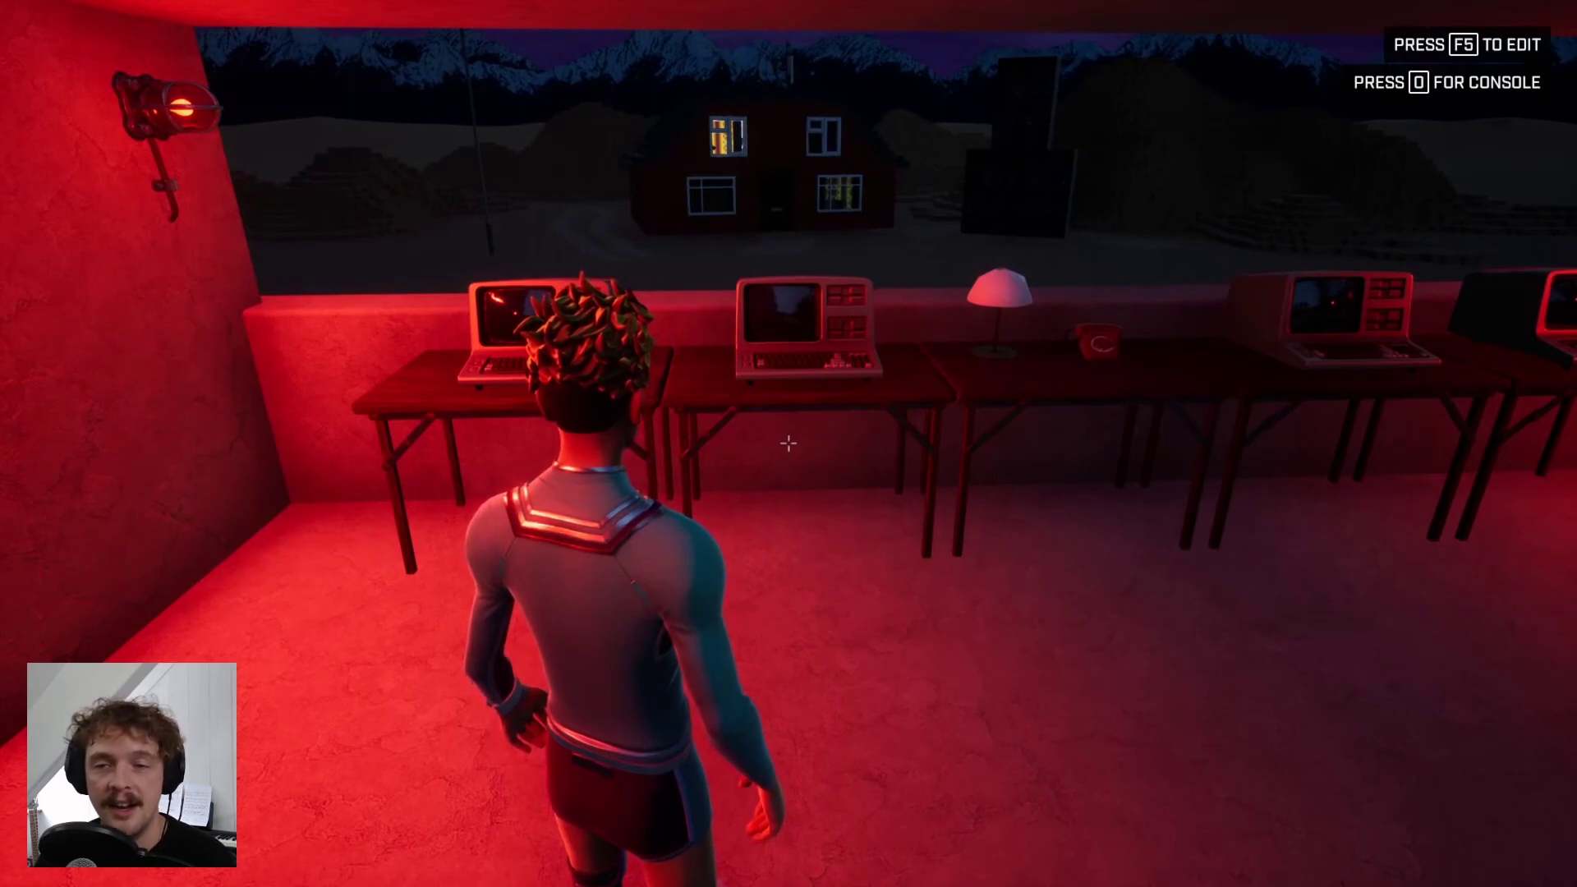
key(w)
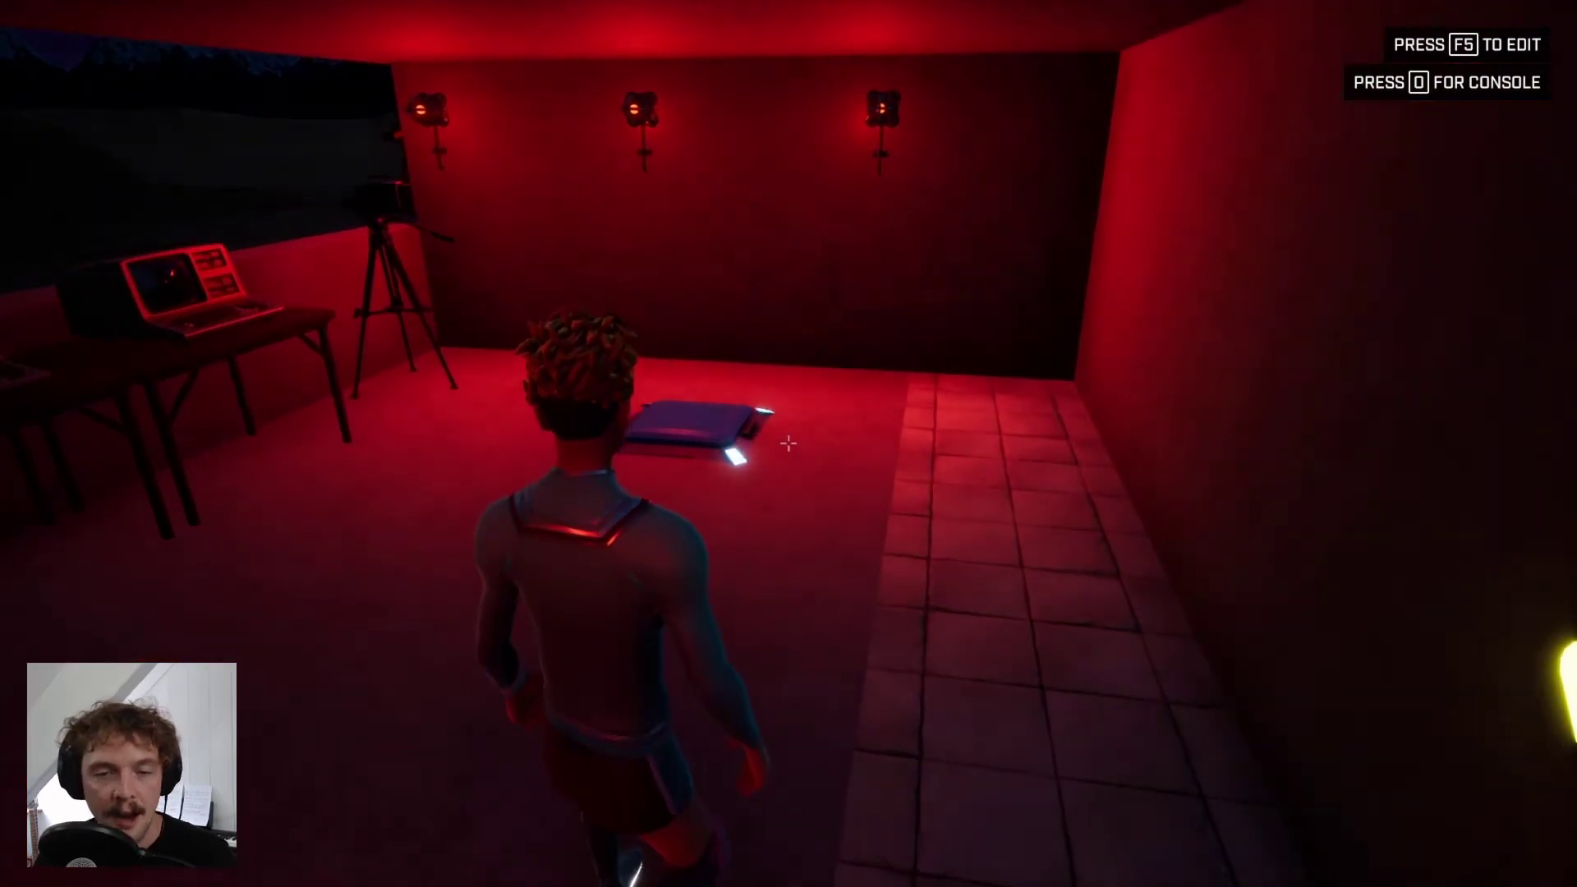